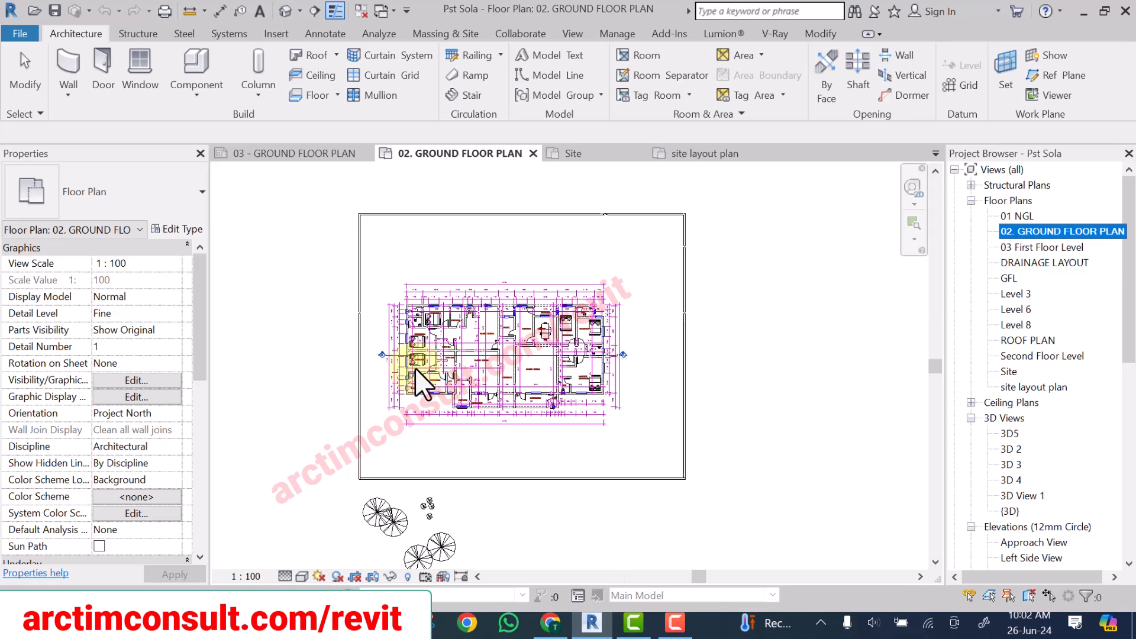
Examine the room layout and dimensions of the ground floor plan.
scroll(357, 409, "down", 8)
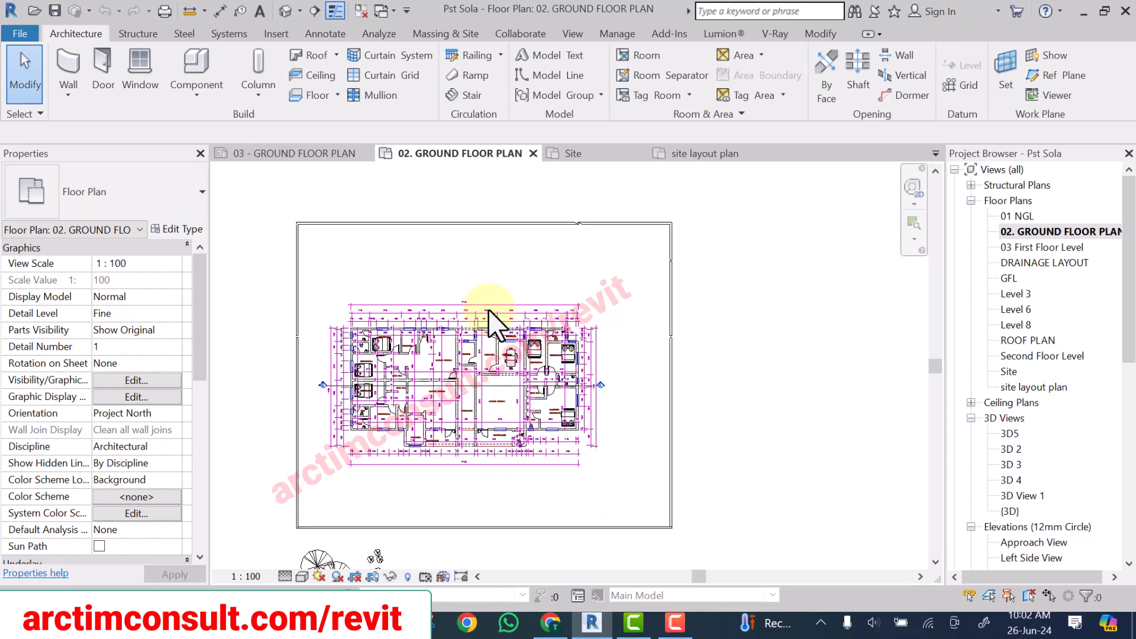
middle_click_drag(532, 494, 580, 409)
scroll(573, 396, "up", 4)
scroll(467, 361, "down", 5)
scroll(495, 359, "up", 5)
middle_click_drag(461, 354, 413, 319)
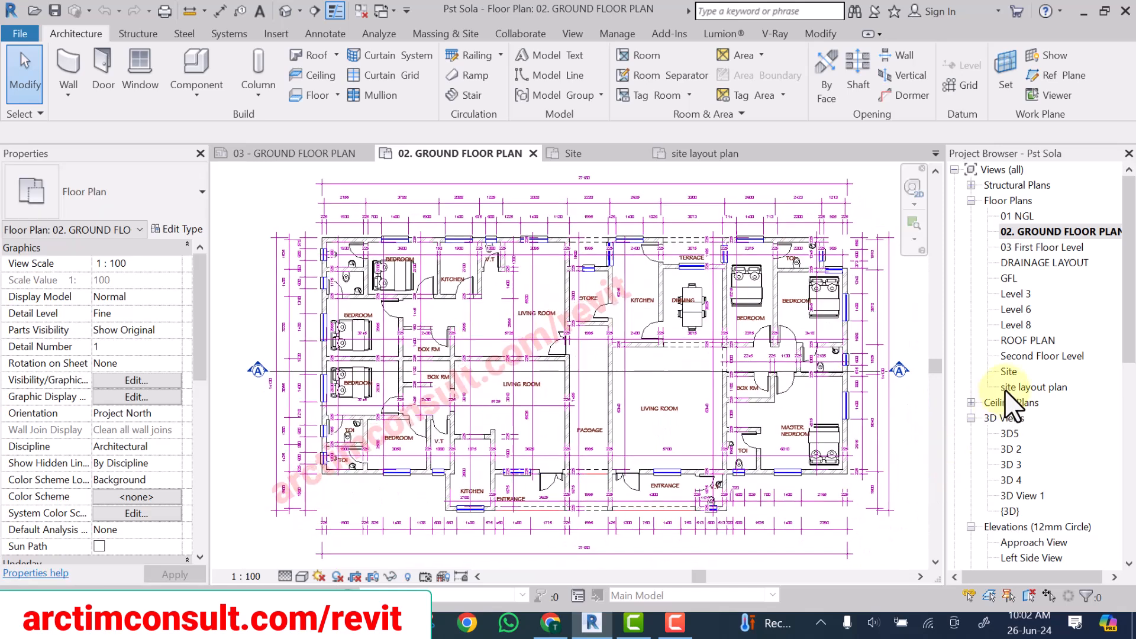
Open the site layout plan view to work on Existing Development BLD A.
double_click(1030, 388)
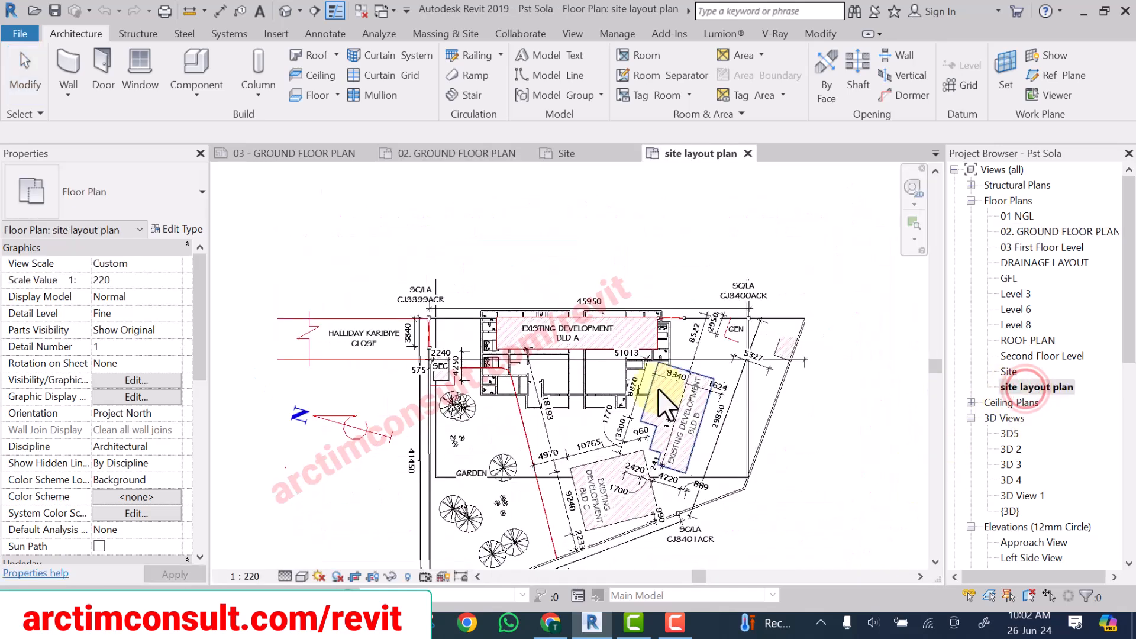
middle_click_drag(770, 536, 632, 454)
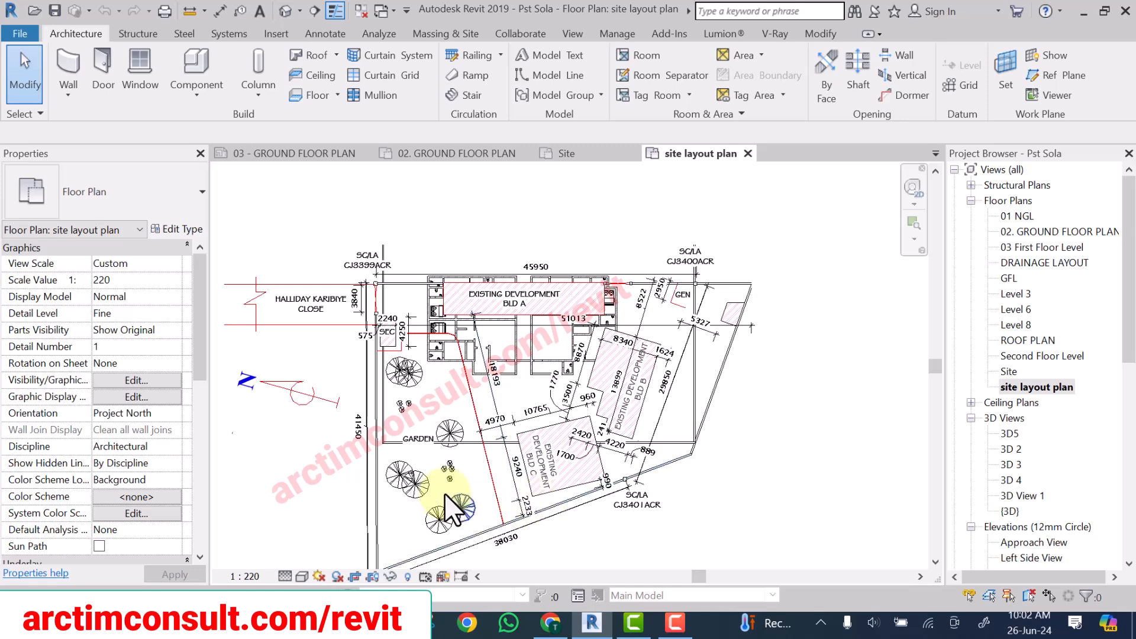
scroll(572, 473, "up", 2)
middle_click_drag(571, 414, 570, 526)
scroll(358, 304, "up", 3)
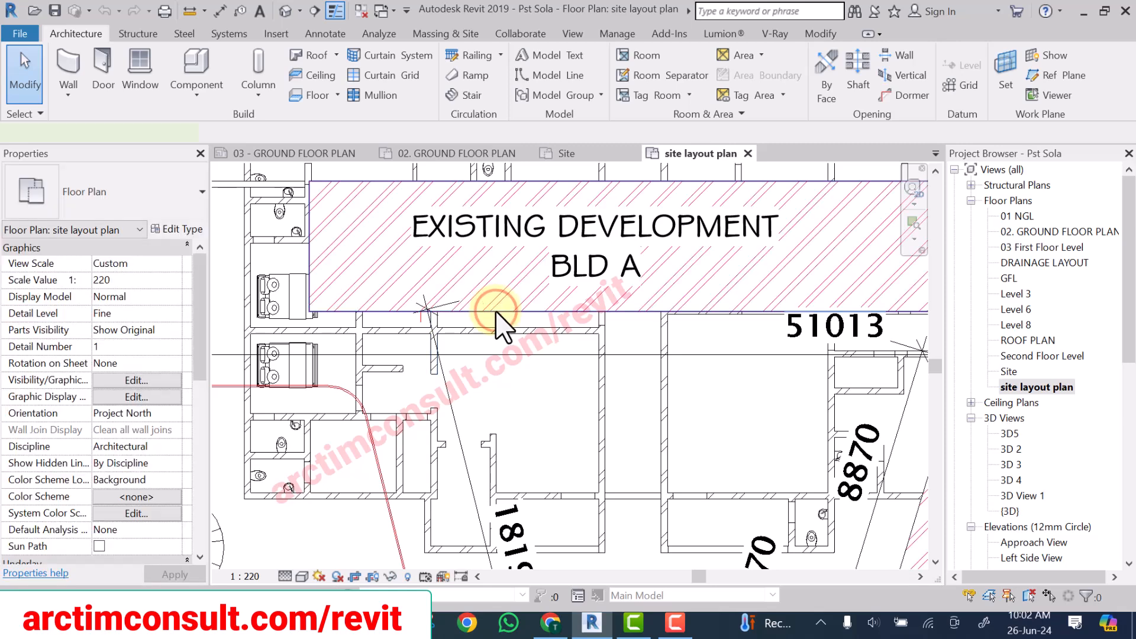
Edit the boundary of the BLD A filled region and delete all its existing sketch lines.
left_click(496, 312)
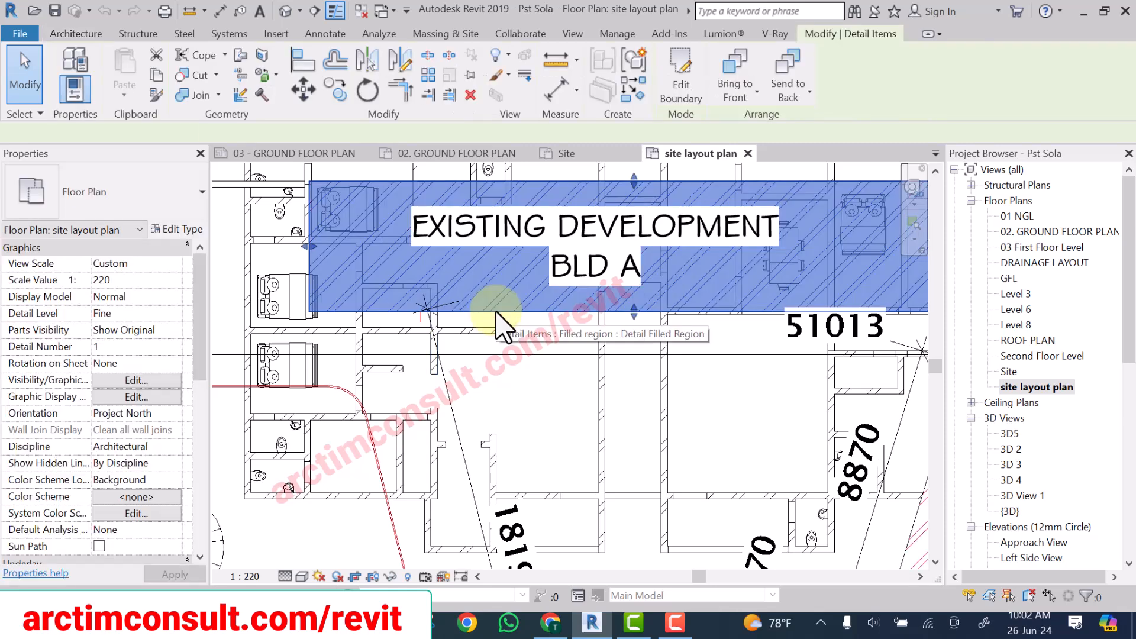
scroll(497, 312, "down", 2)
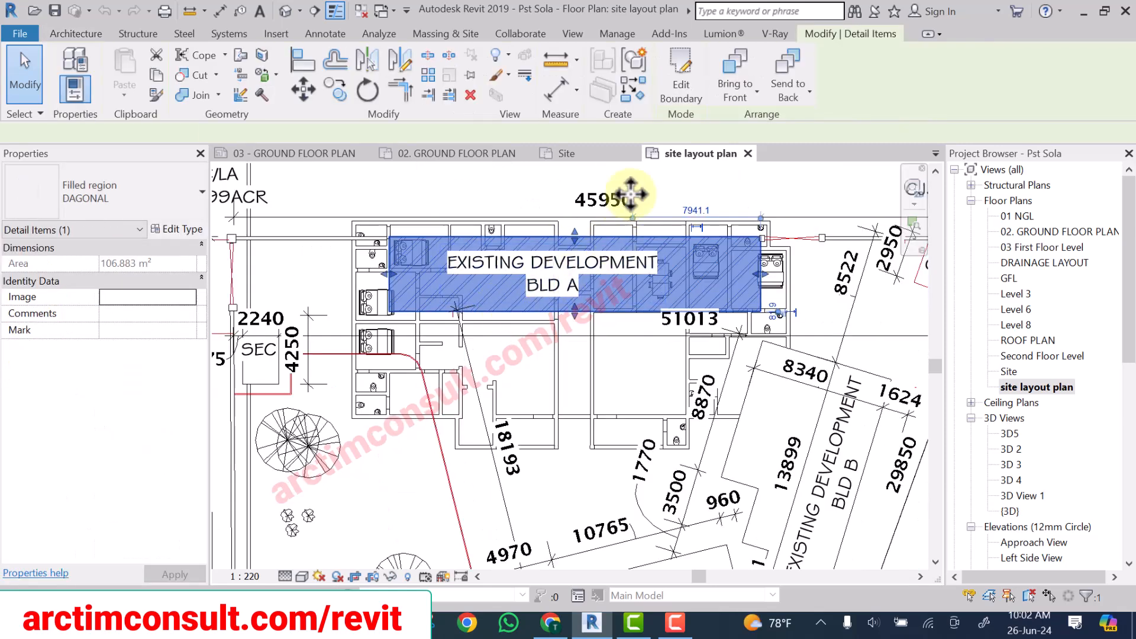
left_click(679, 82)
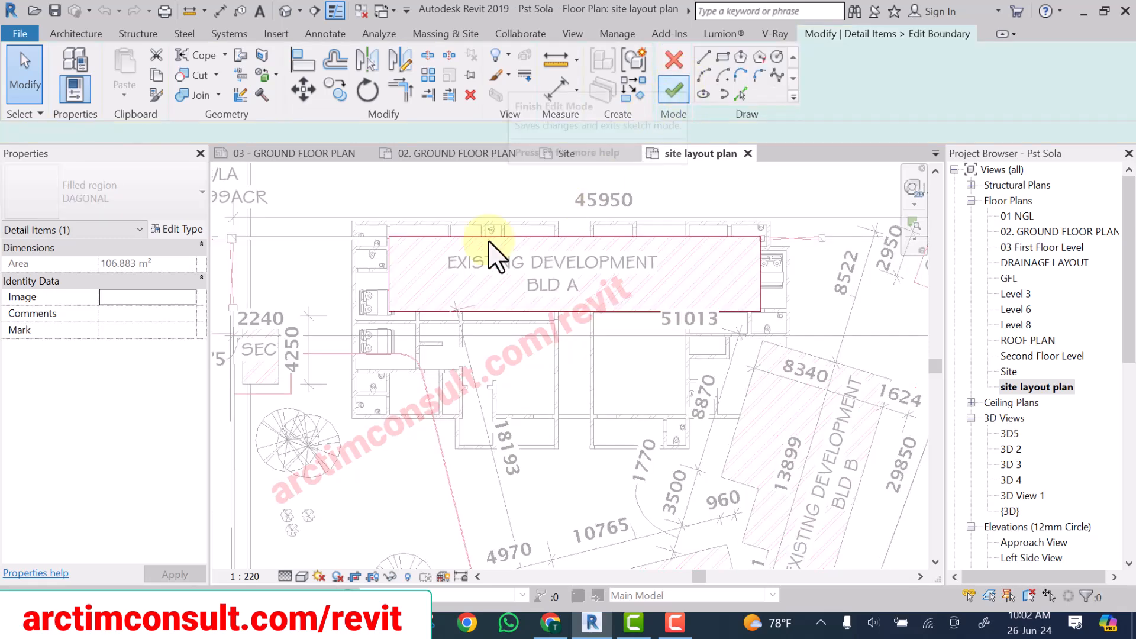
left_click_drag(353, 196, 801, 362)
key("Delete")
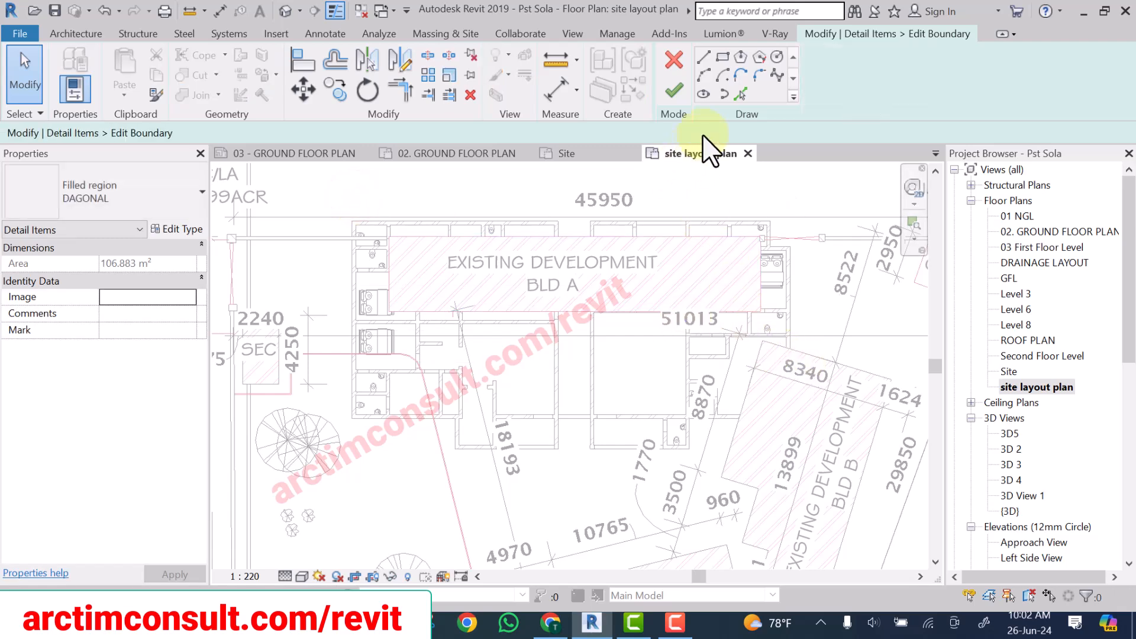
Pick BLD A's front projection side wall edge and its bottom wall edge as boundary lines for the filled region.
scroll(368, 299, "up", 5)
left_click(496, 491)
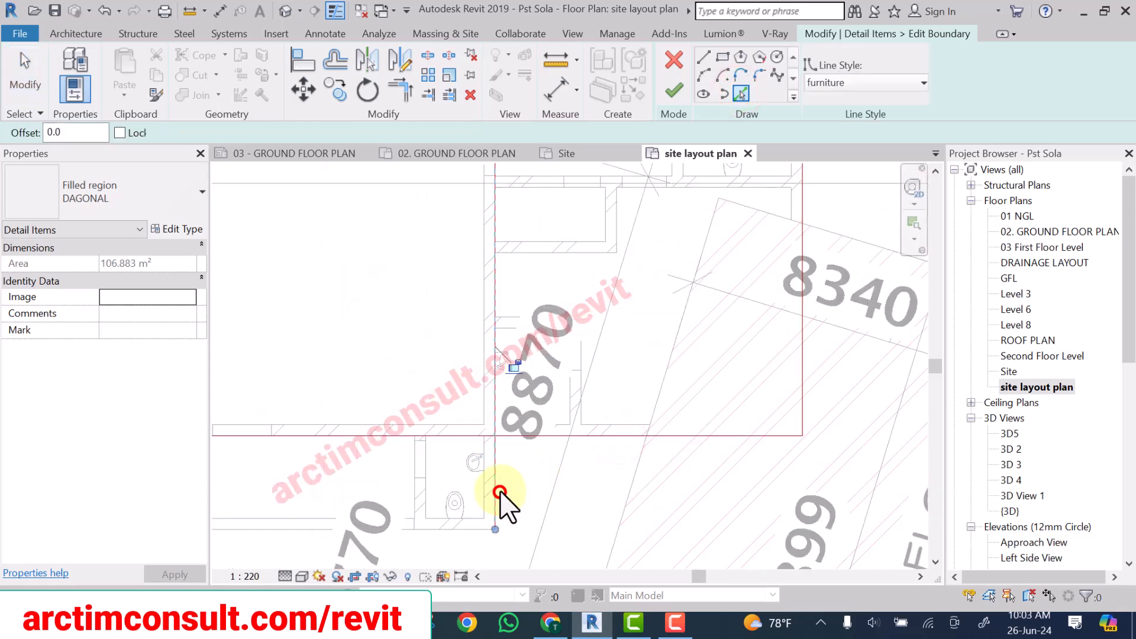
scroll(481, 536, "down", 2)
left_click(480, 485)
scroll(509, 476, "down", 5)
scroll(477, 482, "up", 5)
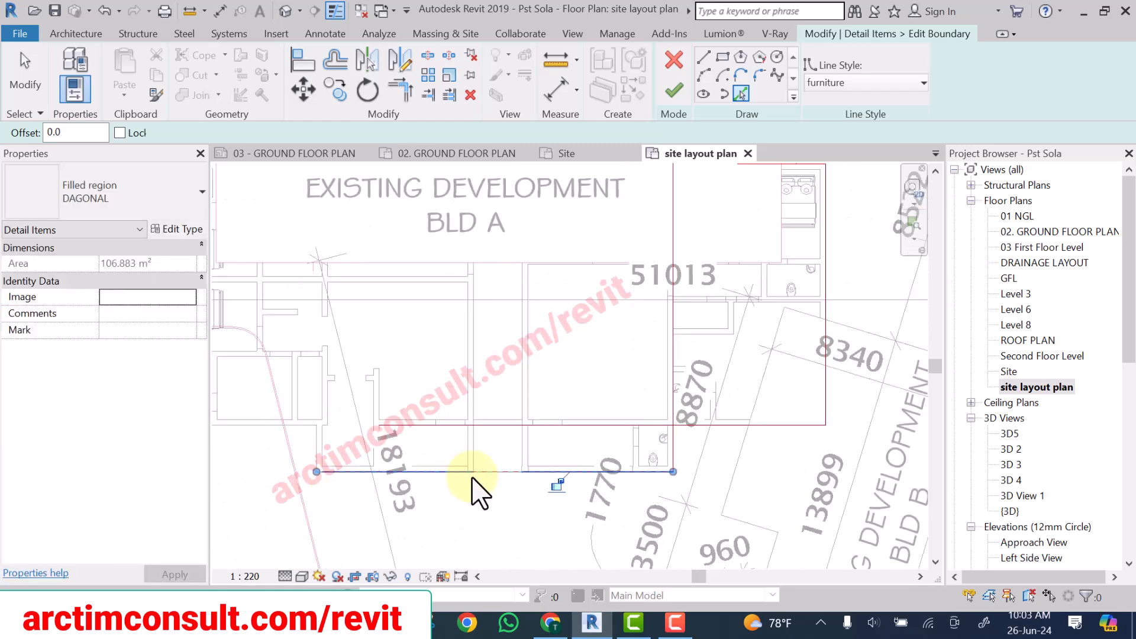
Pick the two facing wall edges of BLD A's central passage as boundary lines.
left_click(559, 443)
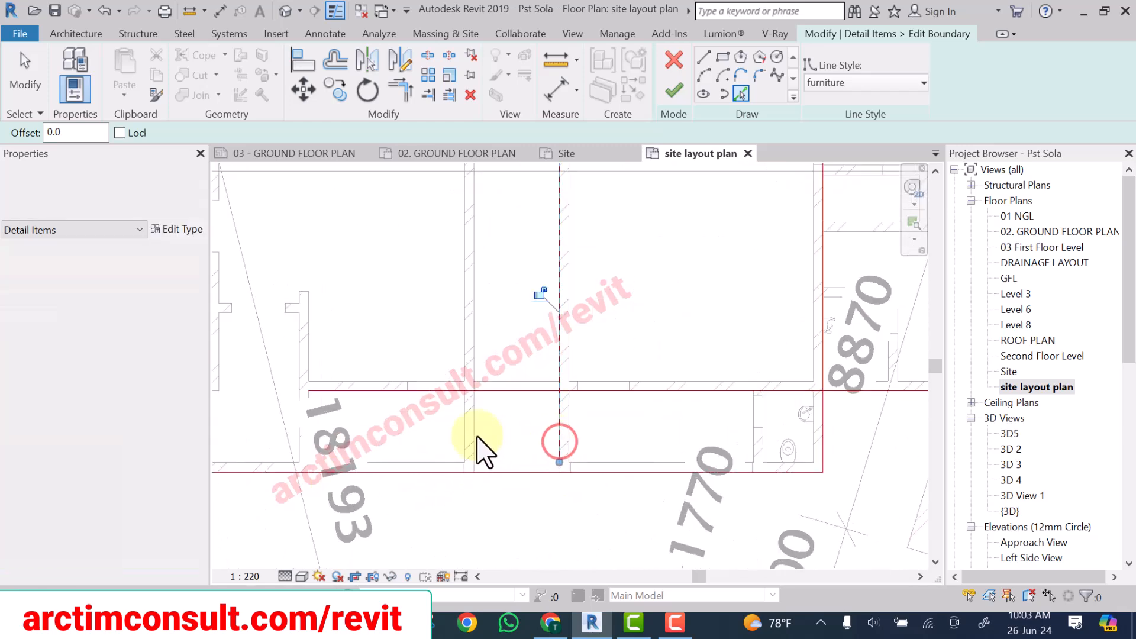
scroll(475, 436, "up", 1)
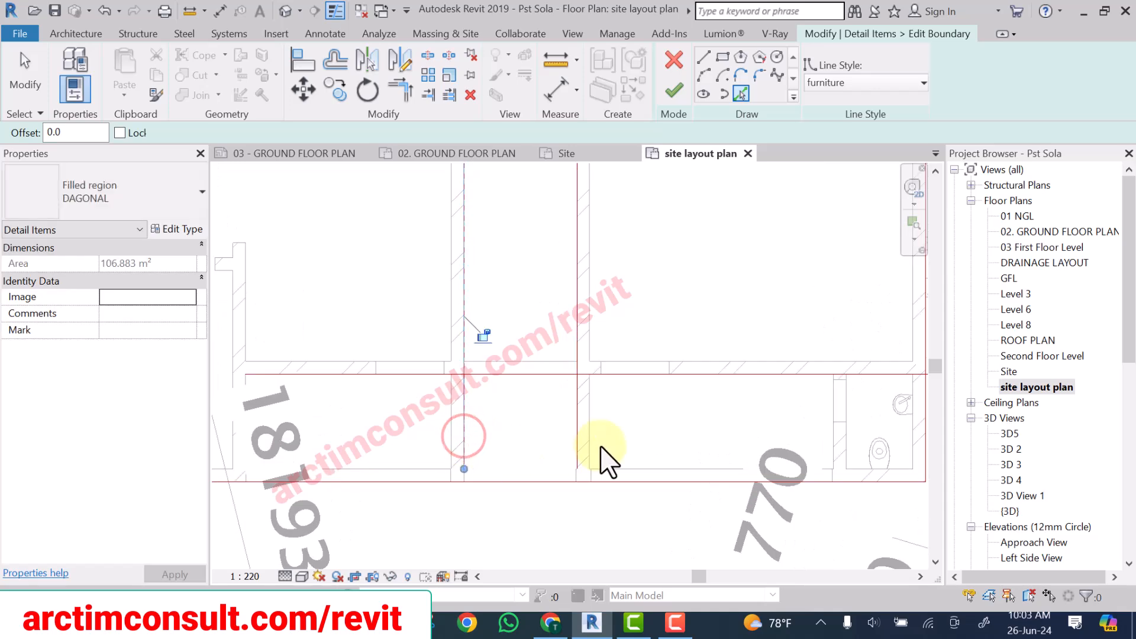
scroll(600, 458, "down", 5)
scroll(481, 457, "up", 5)
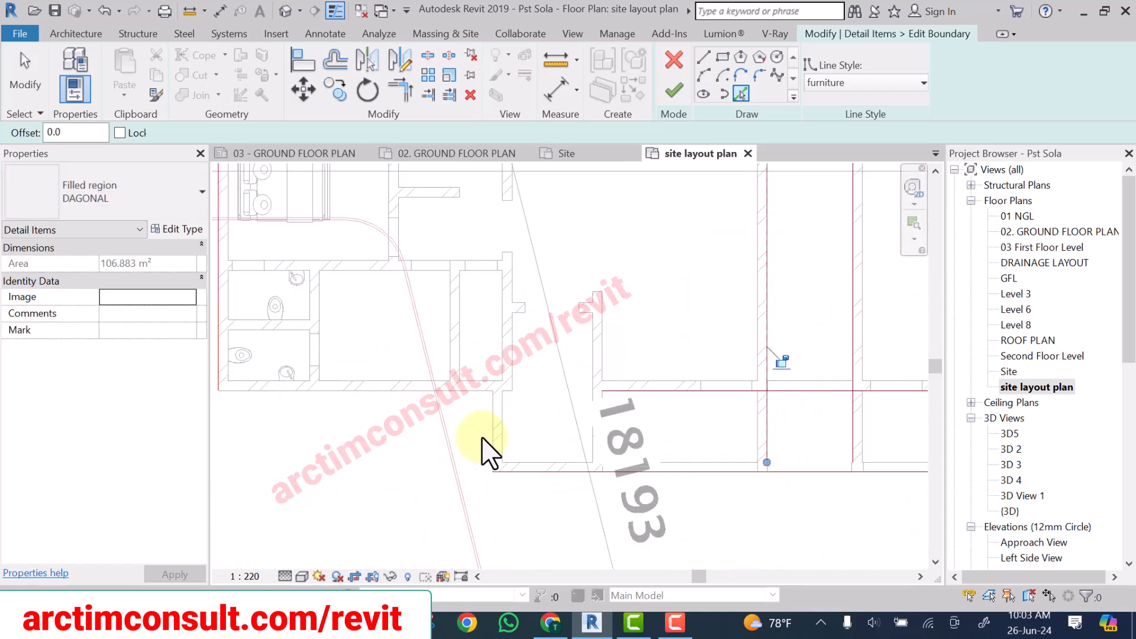
Pick the short return wall edge and the adjoining lower-left outer wall edge of BLD A as boundary lines.
left_click(491, 433)
left_click(379, 395)
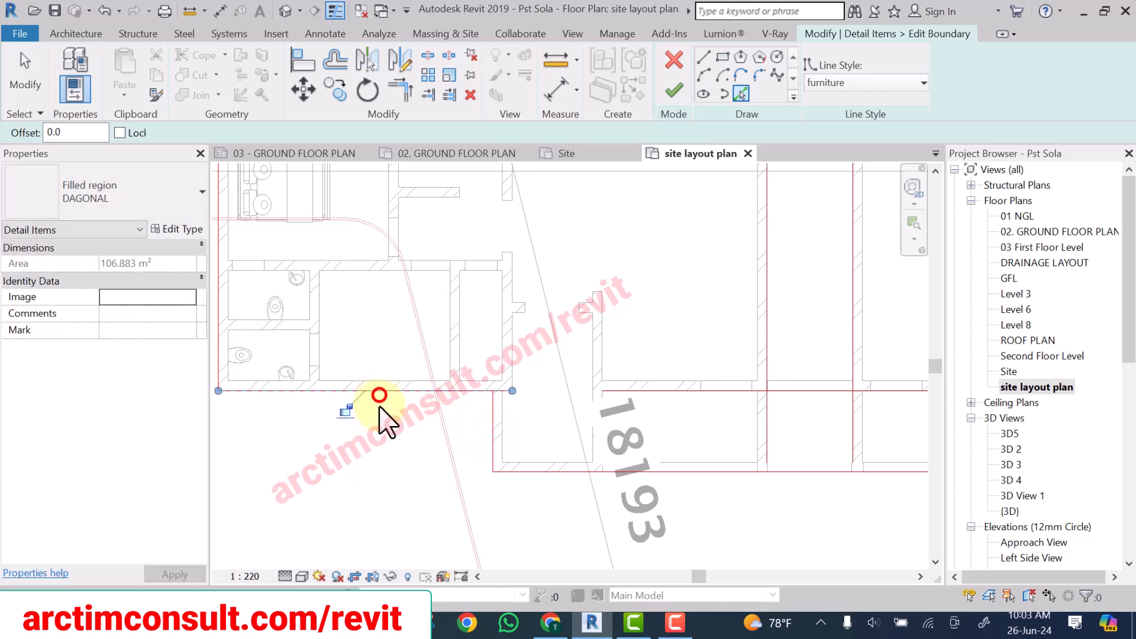
scroll(388, 443, "down", 4)
scroll(487, 345, "up", 6)
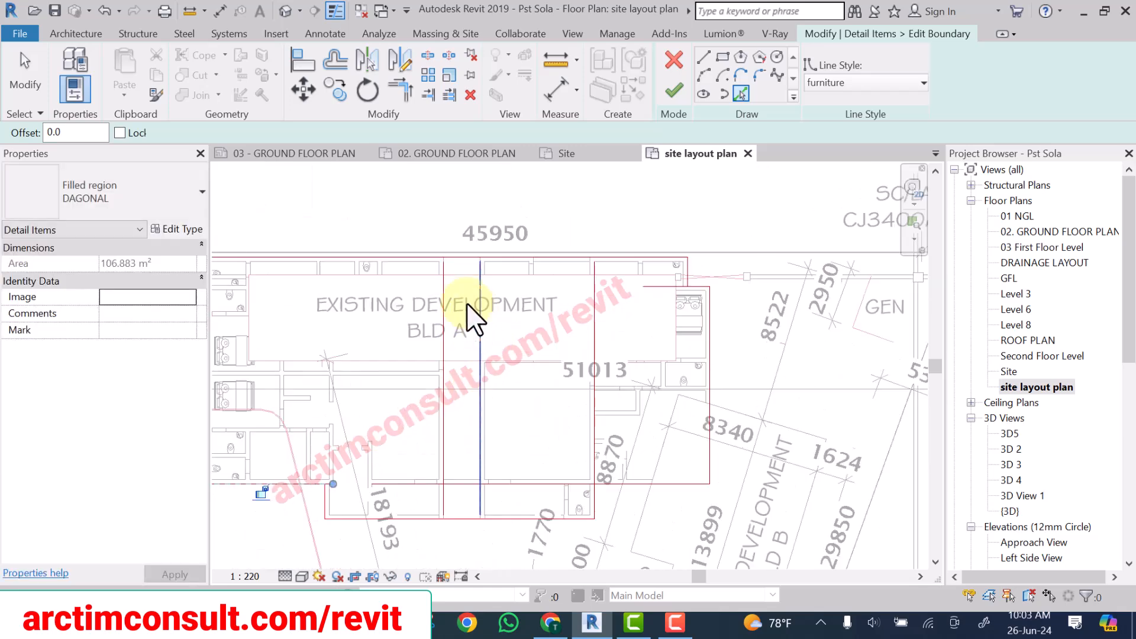
Pick the upper edge of the BLD A hatched area as another boundary line.
left_click(453, 240)
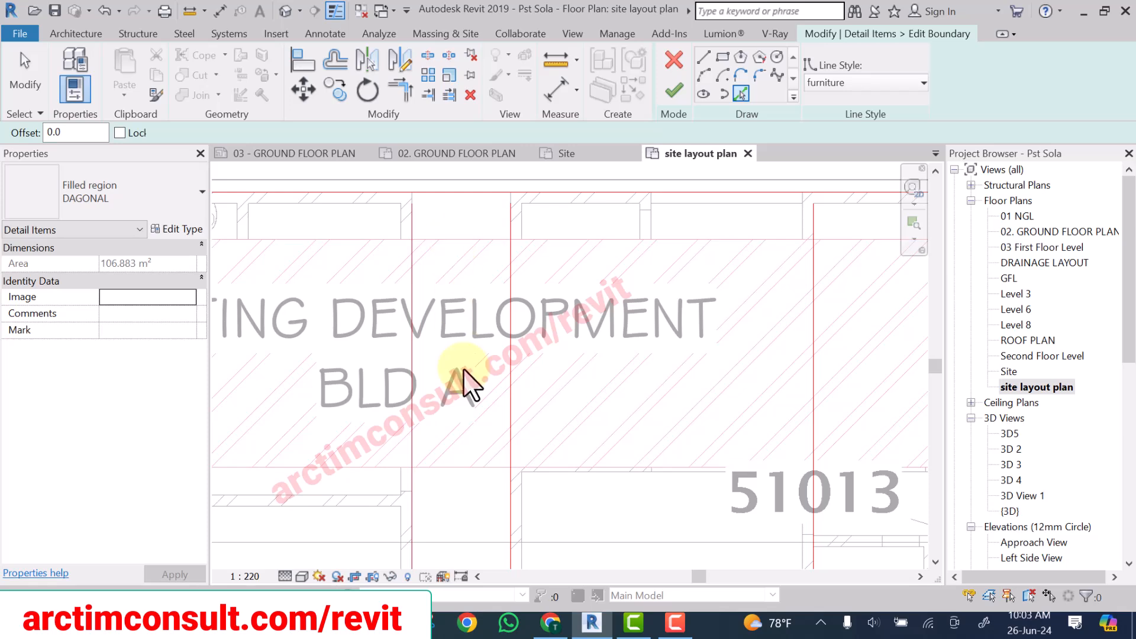
scroll(488, 473, "down", 1)
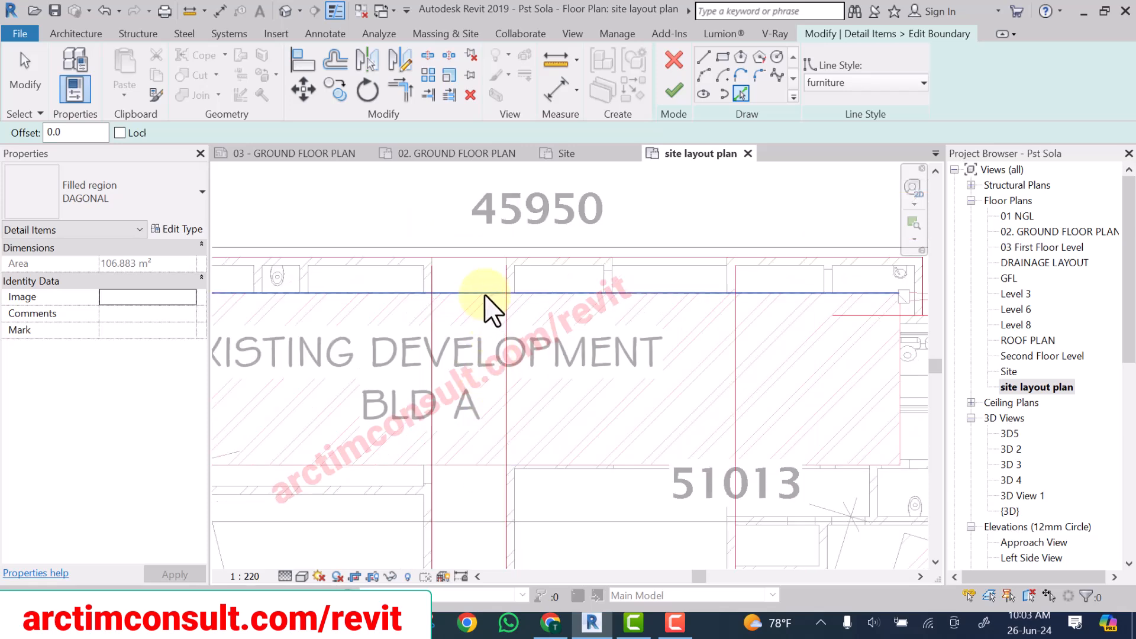
left_click(484, 294)
scroll(483, 296, "down", 1)
scroll(483, 297, "down", 3)
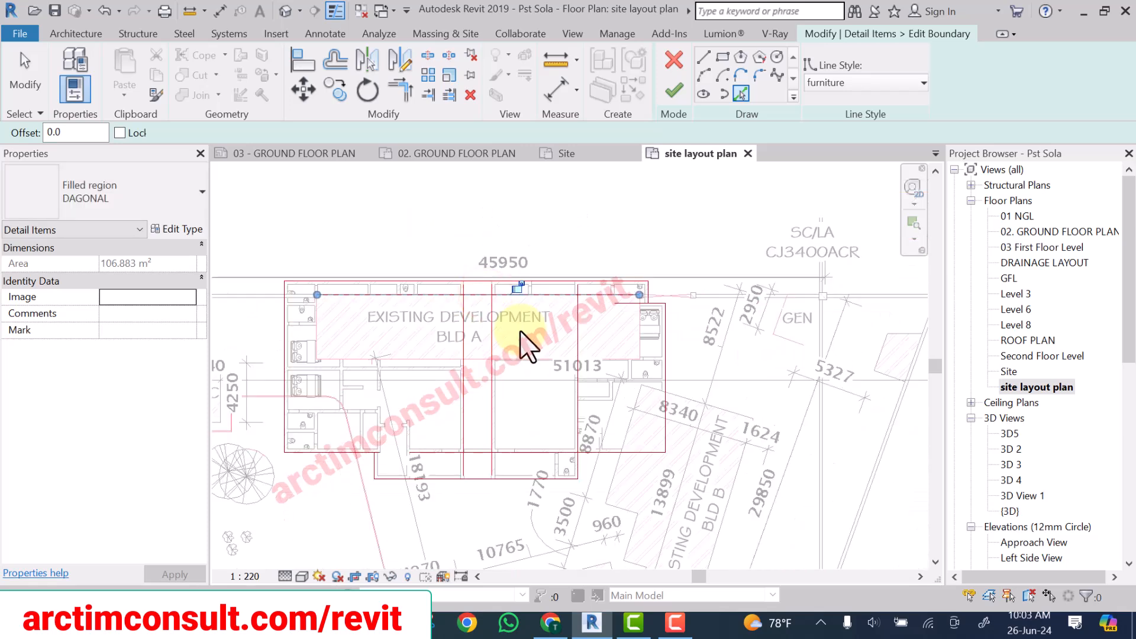
scroll(537, 244, "up", 3)
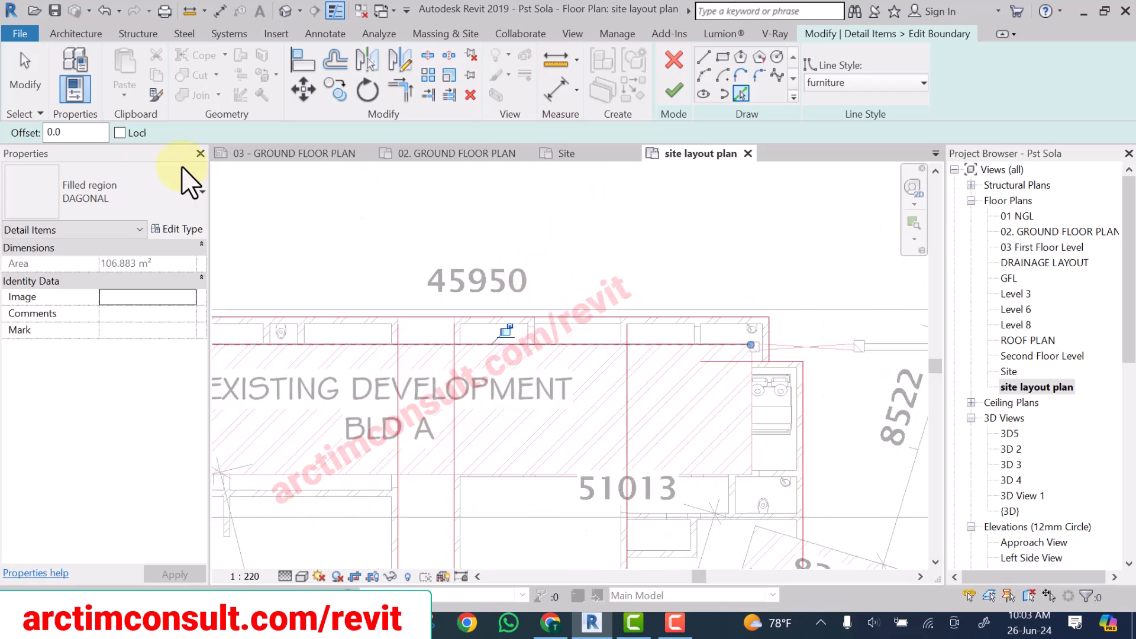
Select all the new boundary sketch lines around BLD A and set their line style to Wide Lines.
scroll(355, 202, "down", 3)
left_click(25, 71)
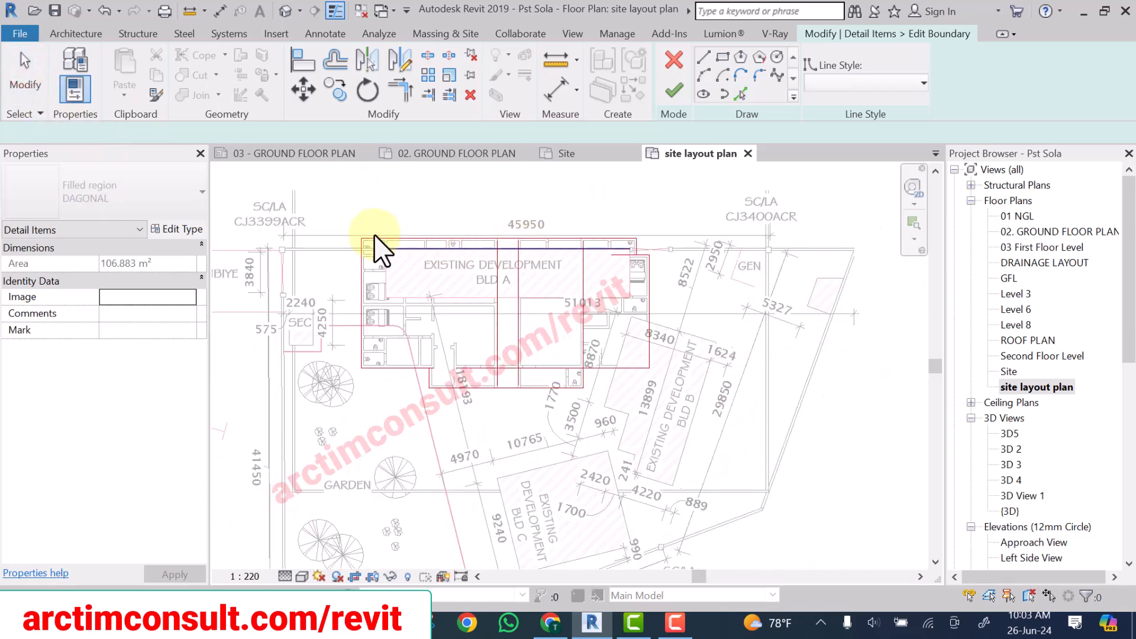
scroll(367, 228, "down", 1)
mouse_move(351, 206)
left_mouse_down()
mouse_move(704, 432)
mouse_move(692, 420)
left_mouse_up()
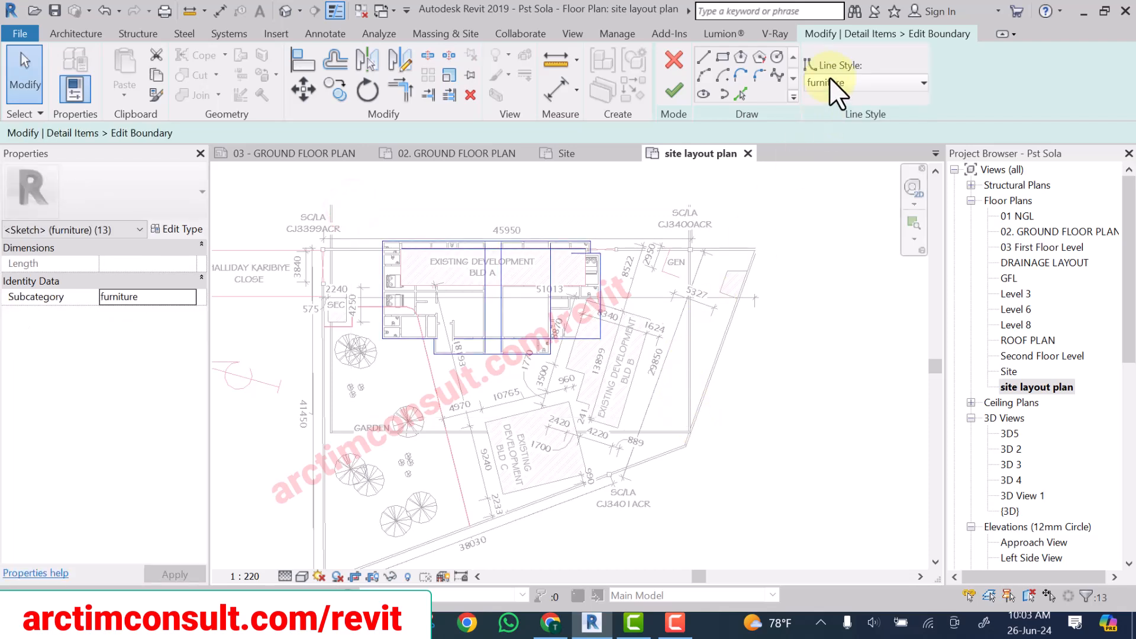
left_click(837, 80)
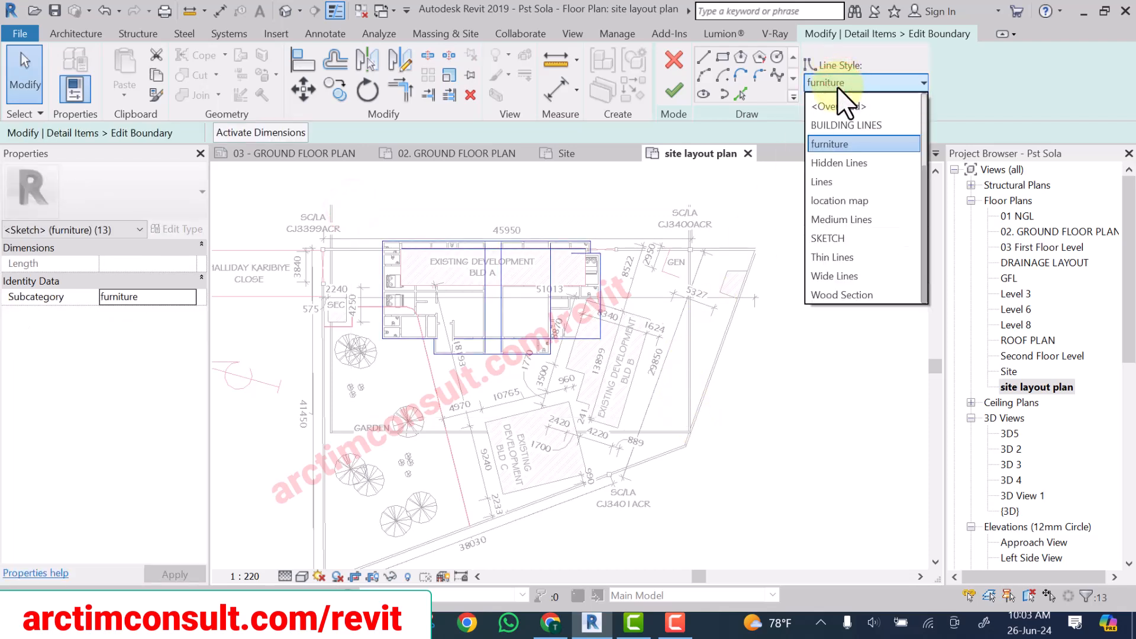
left_click(846, 276)
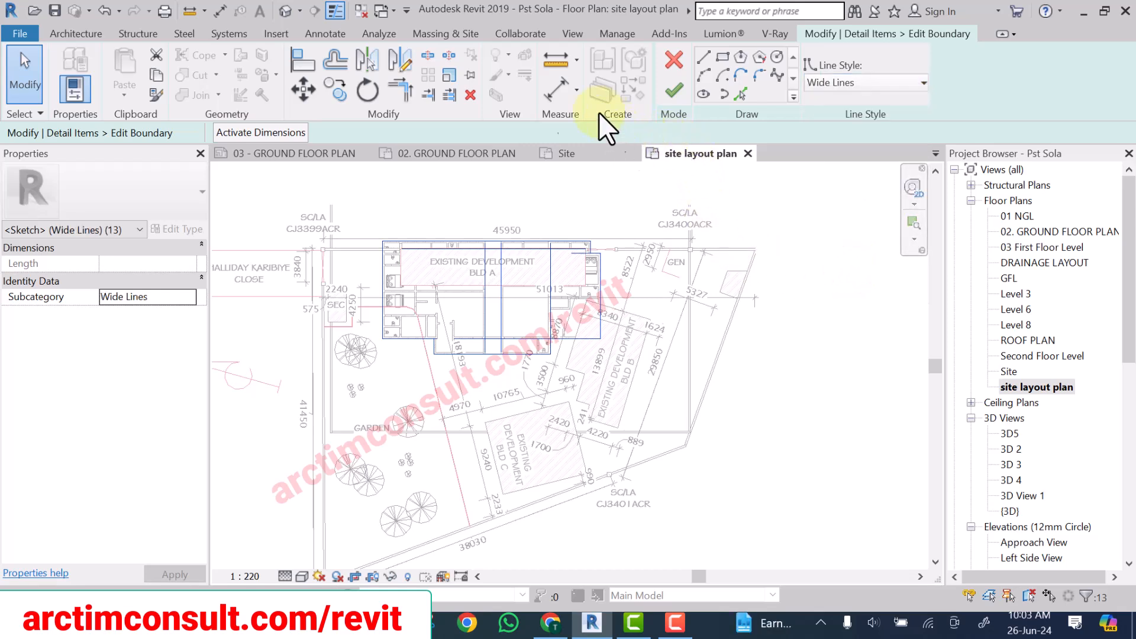
left_click(20, 68)
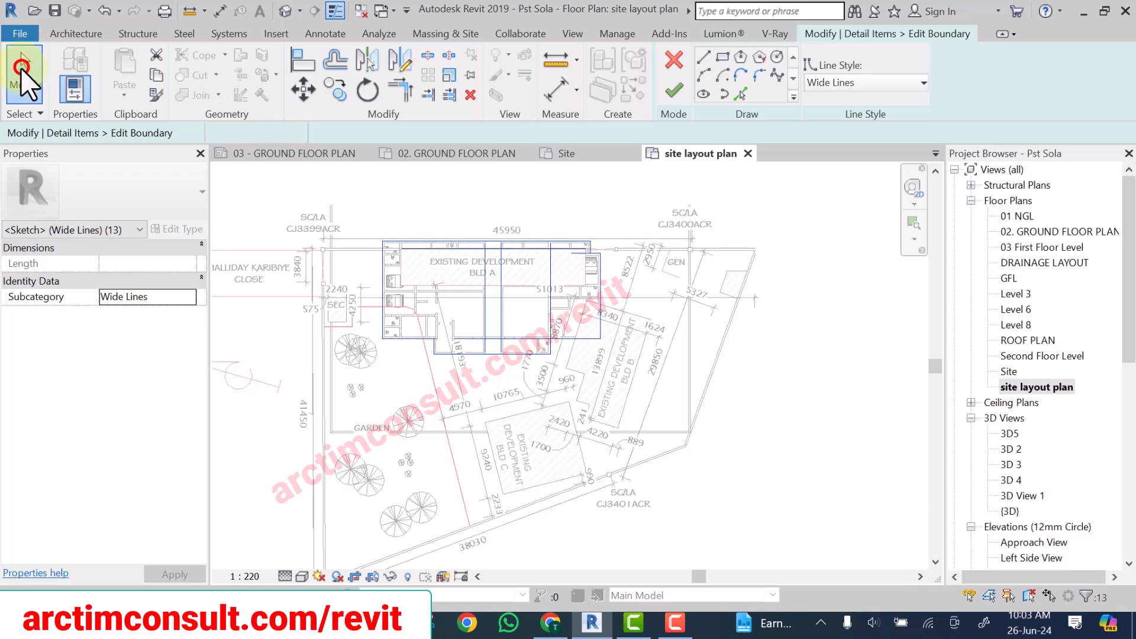
left_click(404, 89)
scroll(476, 226, "up", 4)
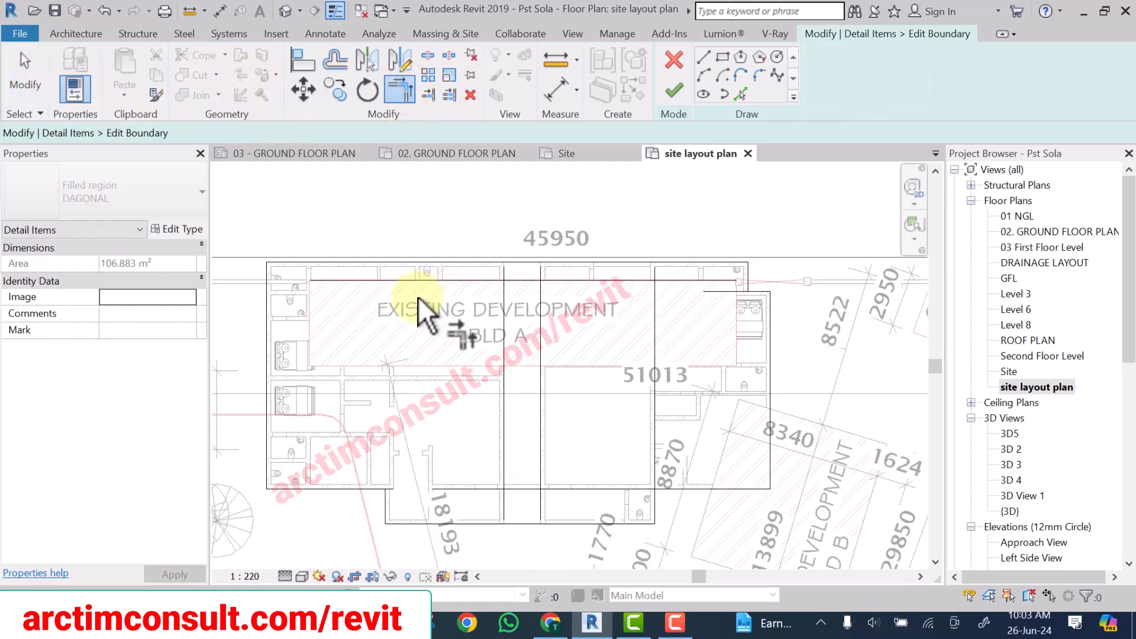
scroll(552, 264, "up", 5)
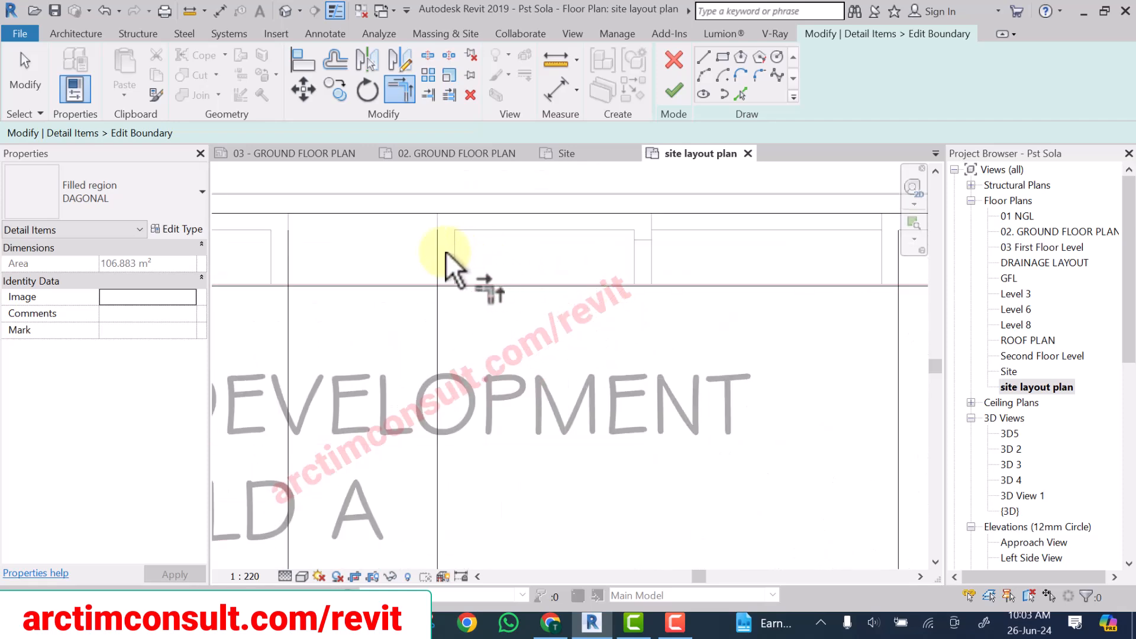
left_click(438, 251)
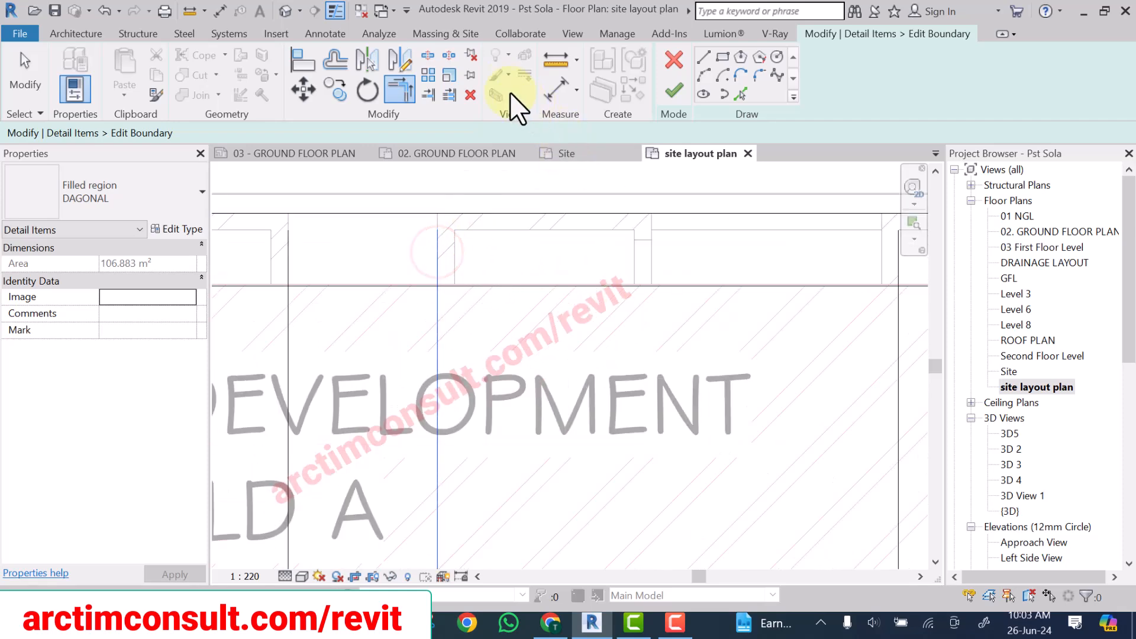
Split the top outer boundary line within the passage, enable Delete Inner Segment, and split the lower wall line beside the passage wall.
left_click(424, 55)
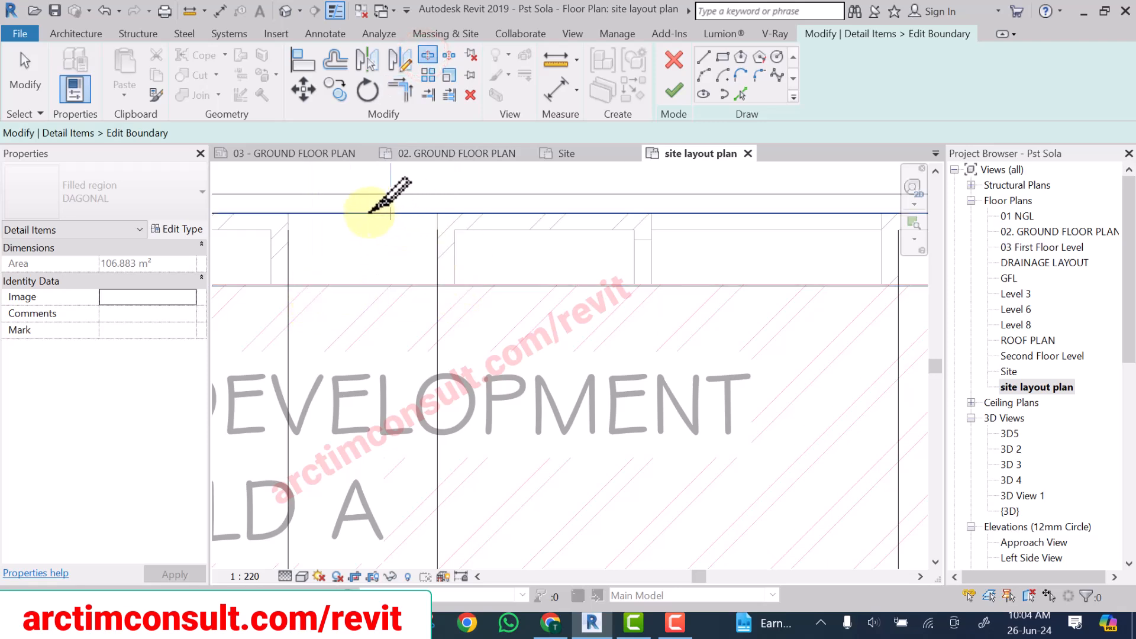
left_click(324, 213)
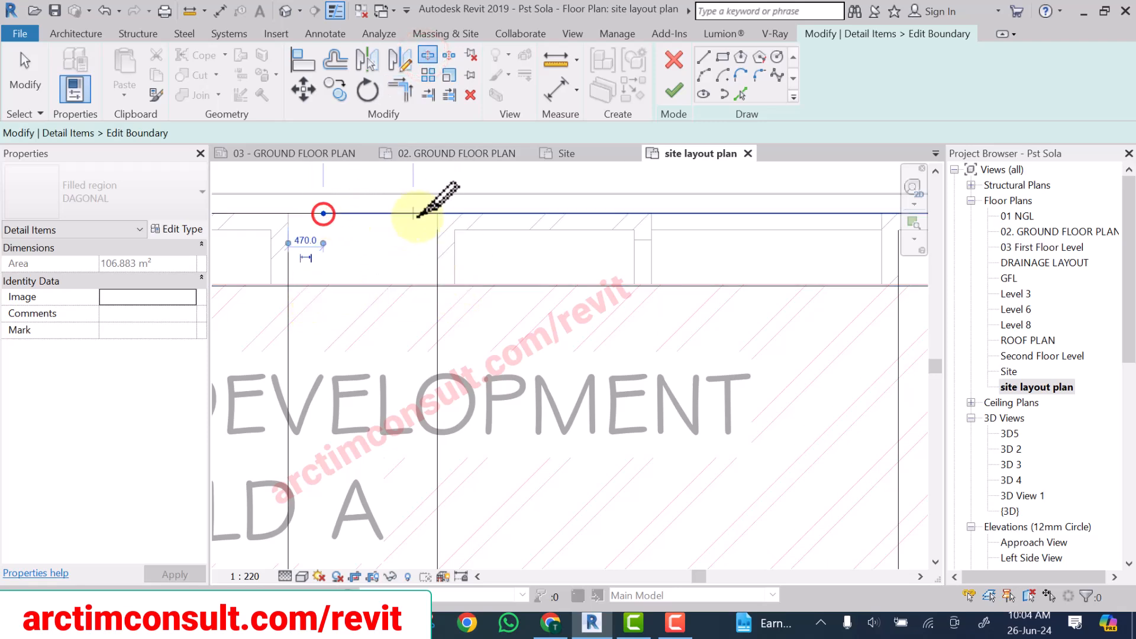
left_click(221, 136)
left_click(419, 213)
scroll(419, 213, "down", 10)
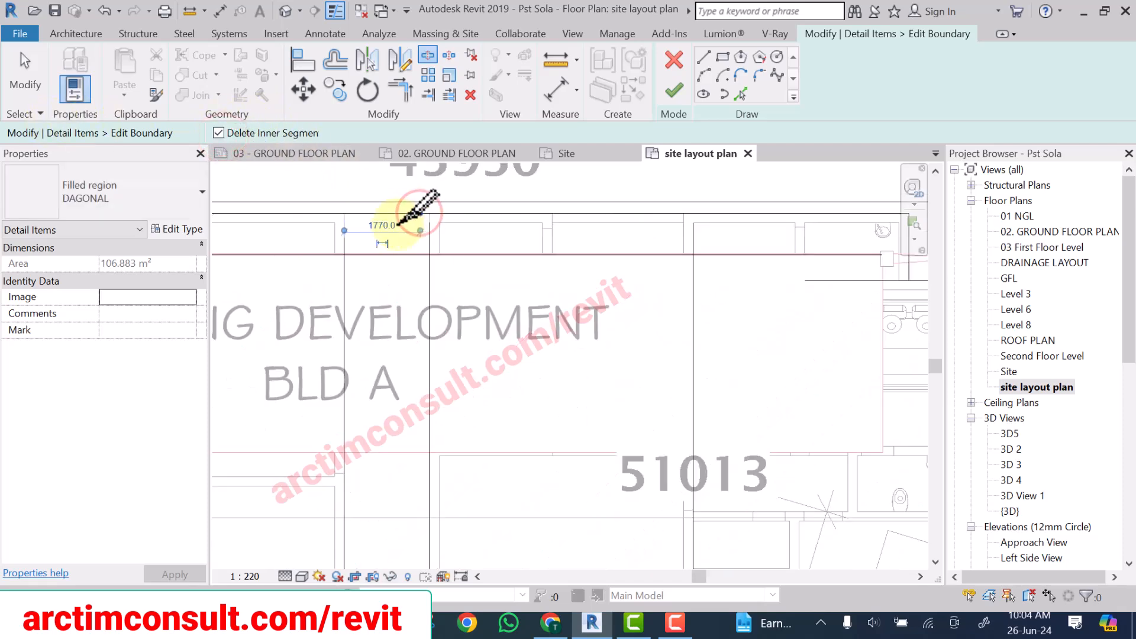
scroll(414, 332, "up", 8)
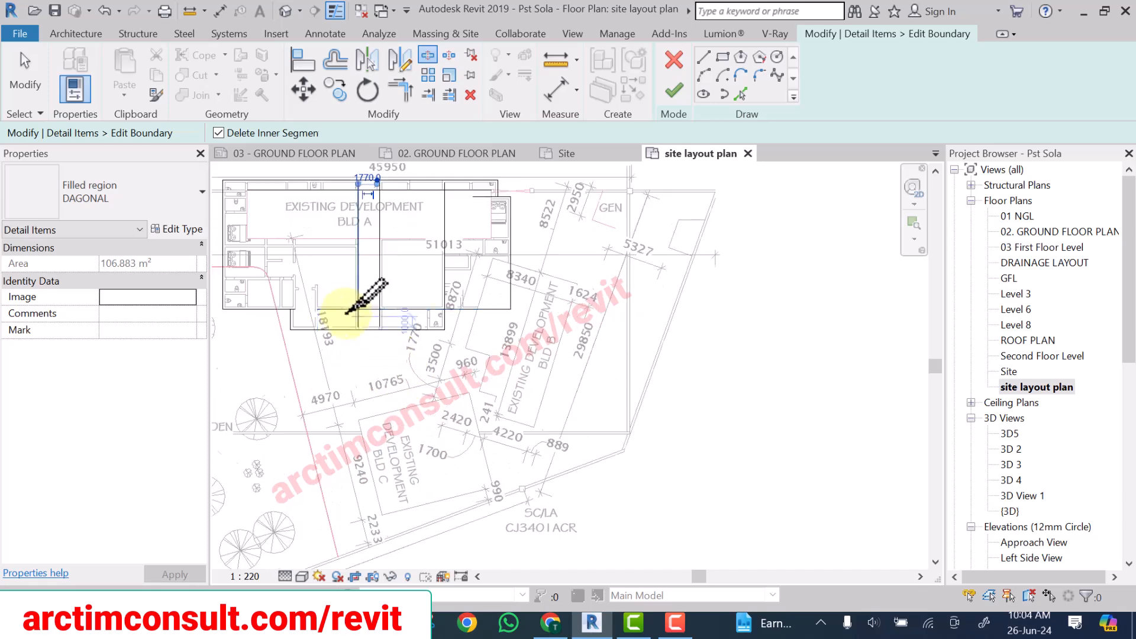
left_click(447, 309)
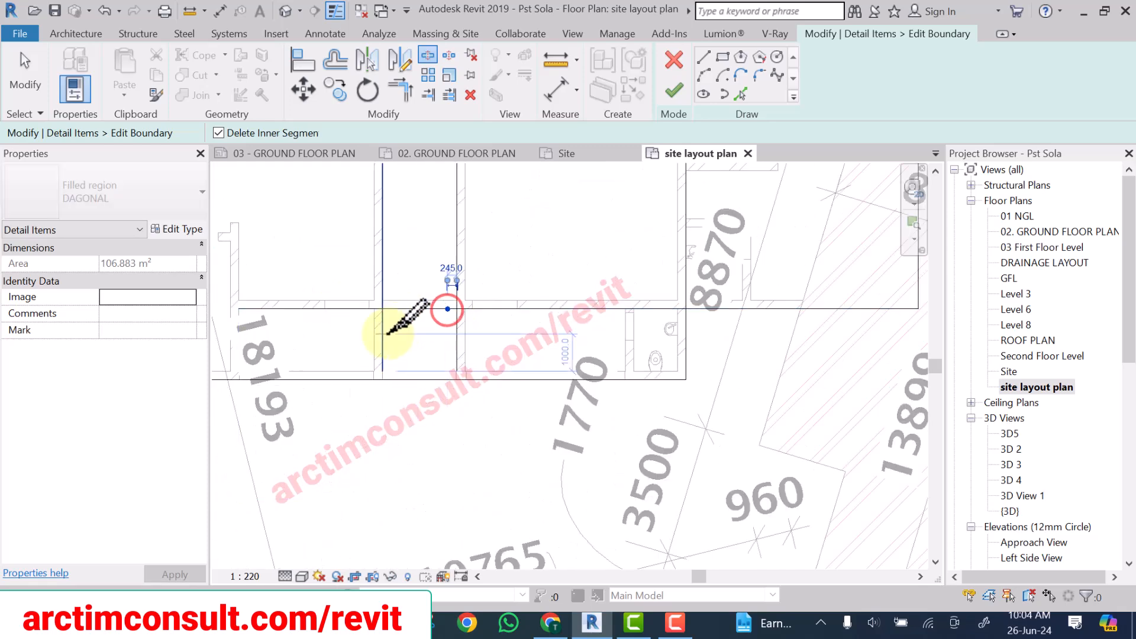
left_click(407, 94)
scroll(451, 331, "up", 3)
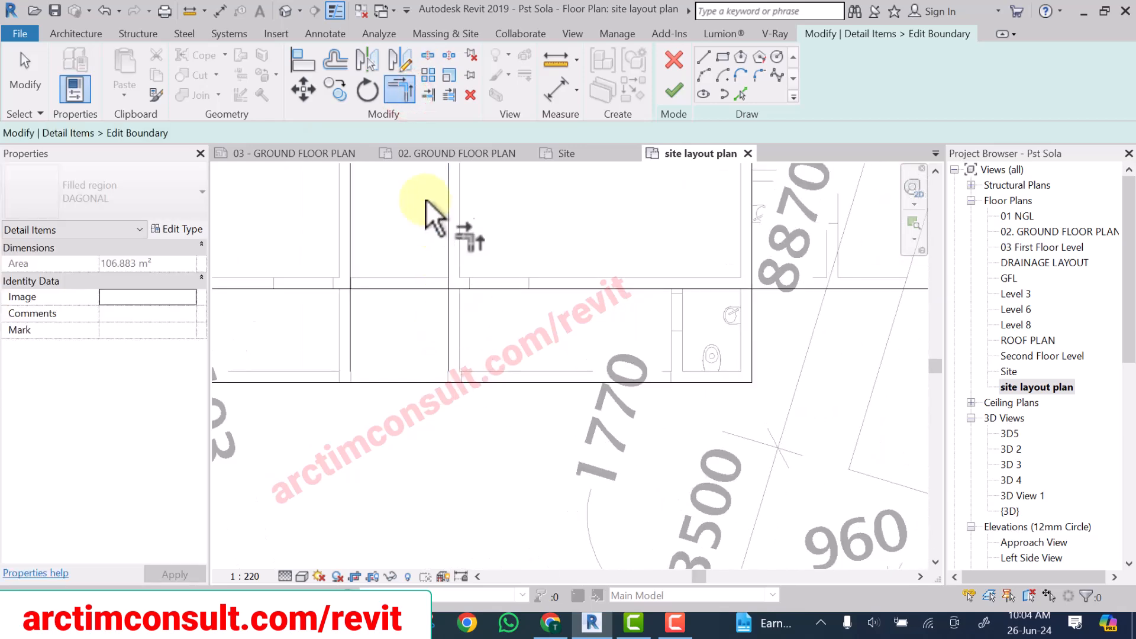
scroll(431, 221, "down", 2)
Split the lower outer wall boundary line at both sides of the passage, removing the segment between the splits.
left_click(429, 53)
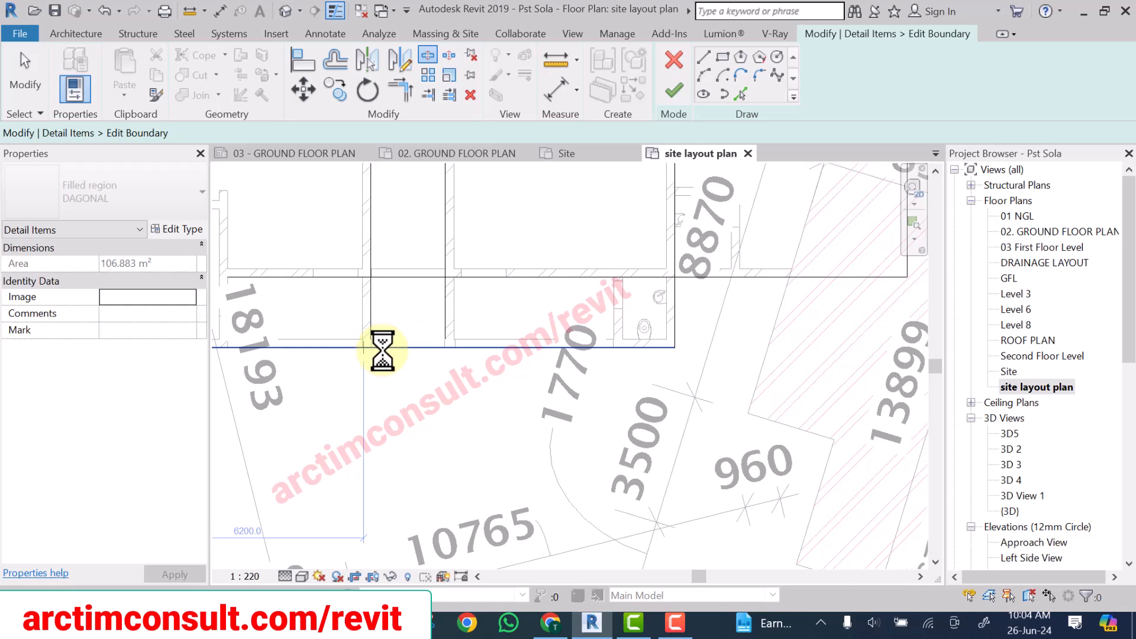
scroll(383, 351, "up", 2)
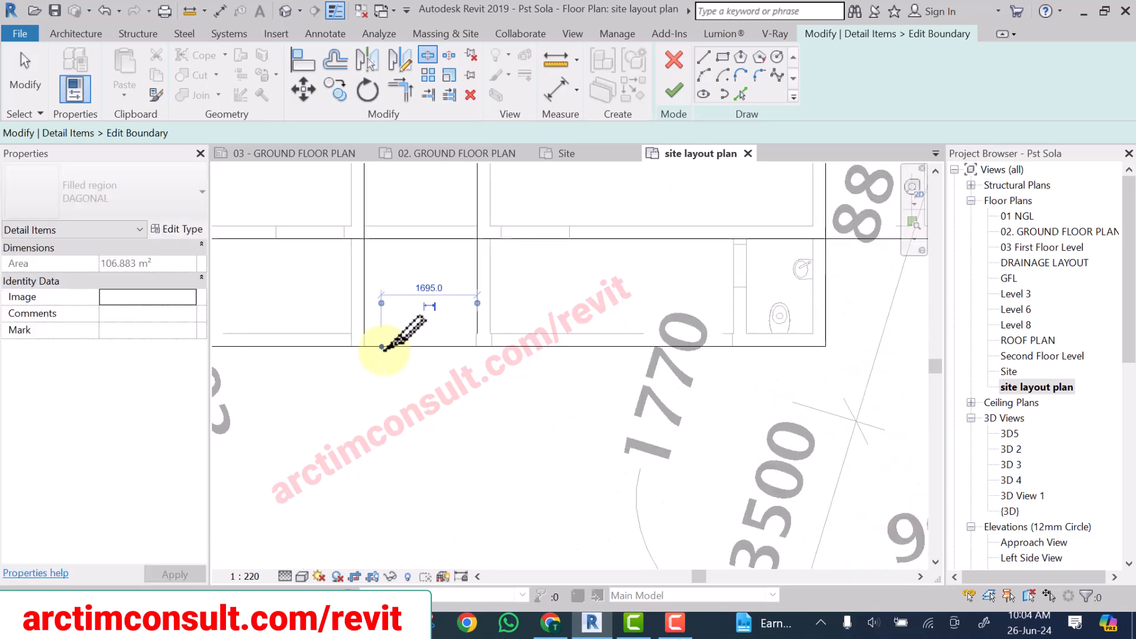
left_click(467, 346)
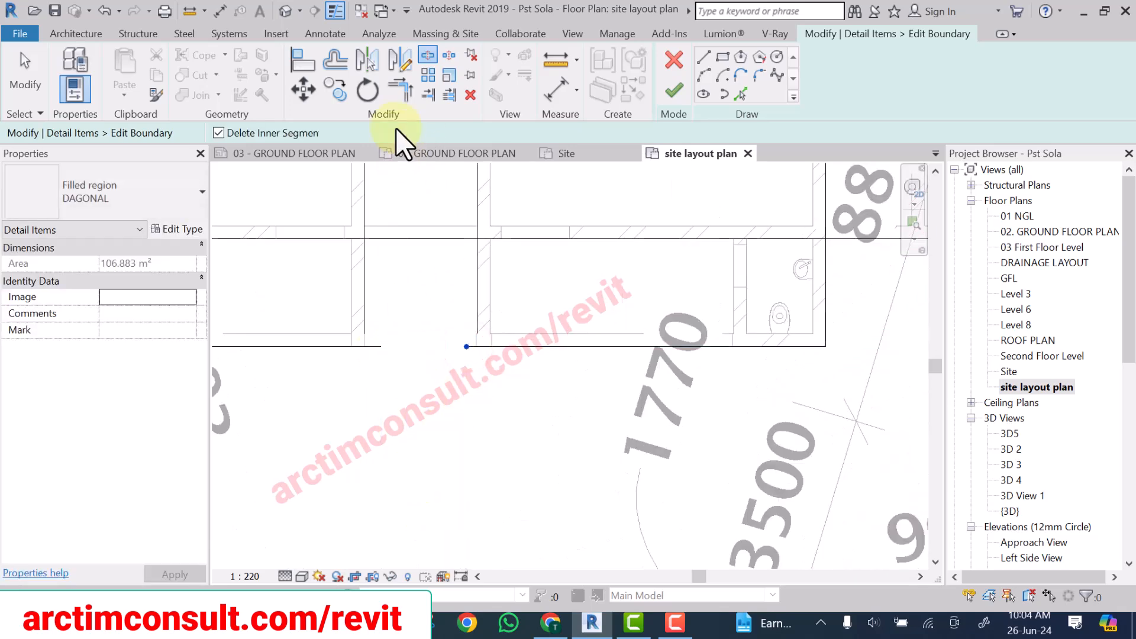
Trim the two vertical passage lines and the lower outer wall lines into corners on both sides of the passage opening.
left_click(395, 91)
scroll(472, 304, "up", 2)
left_click(465, 292)
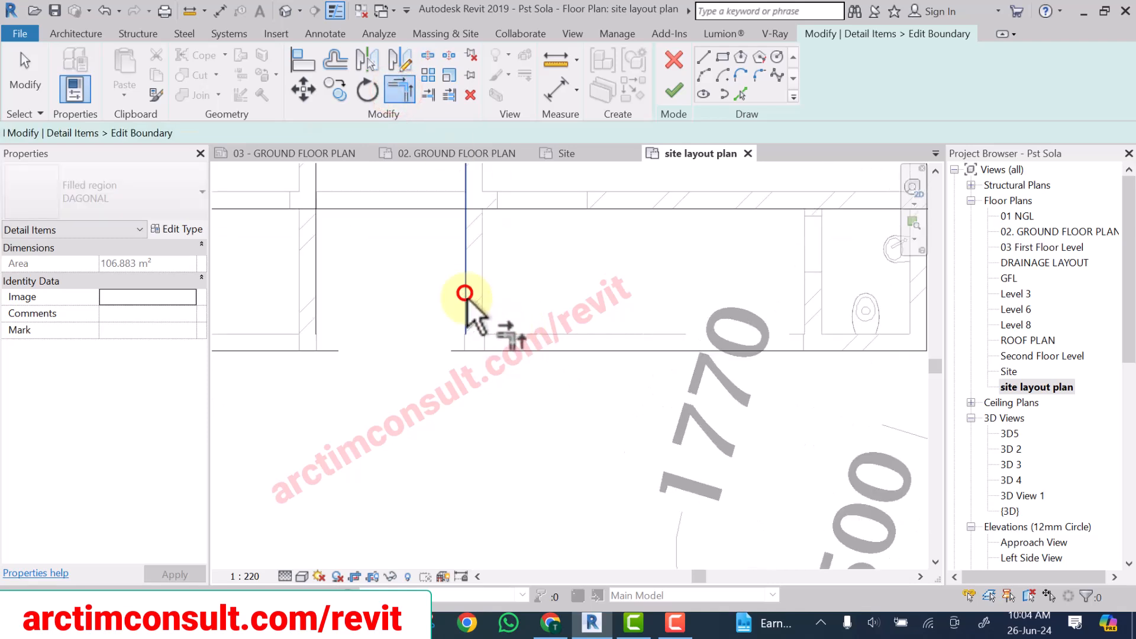
left_click(534, 349)
left_click(316, 262)
left_click(300, 350)
scroll(307, 354, "down", 3)
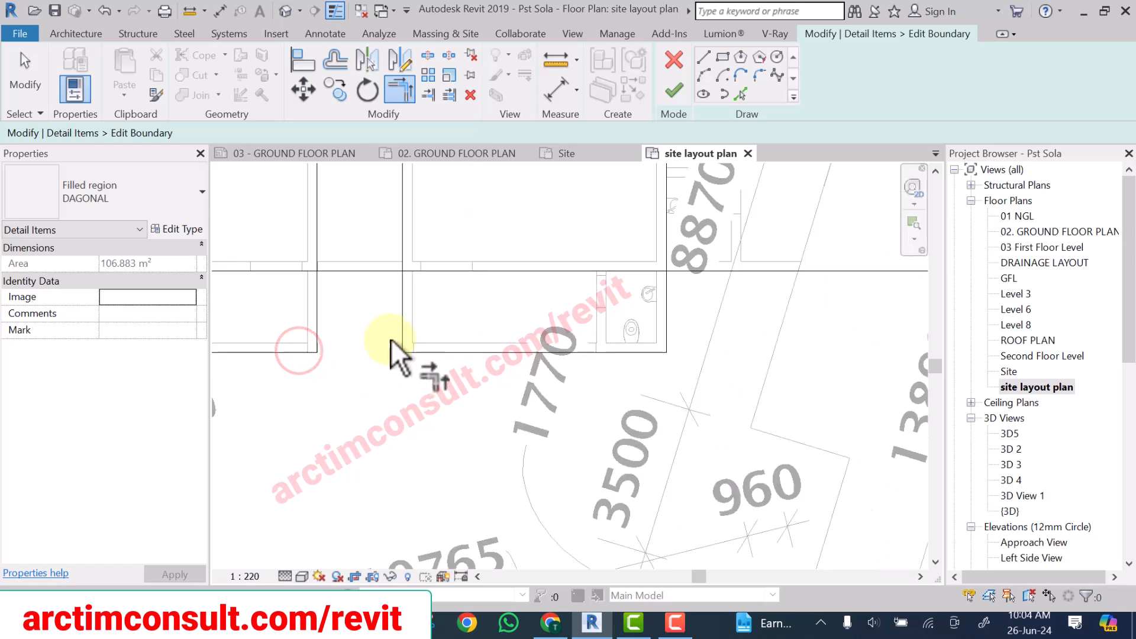
Trim the inner horizontal wall line against both passage side lines, closing the recess between the two lower projections of BLD A.
scroll(435, 310, "down", 2)
scroll(432, 309, "up", 2)
left_click(432, 309)
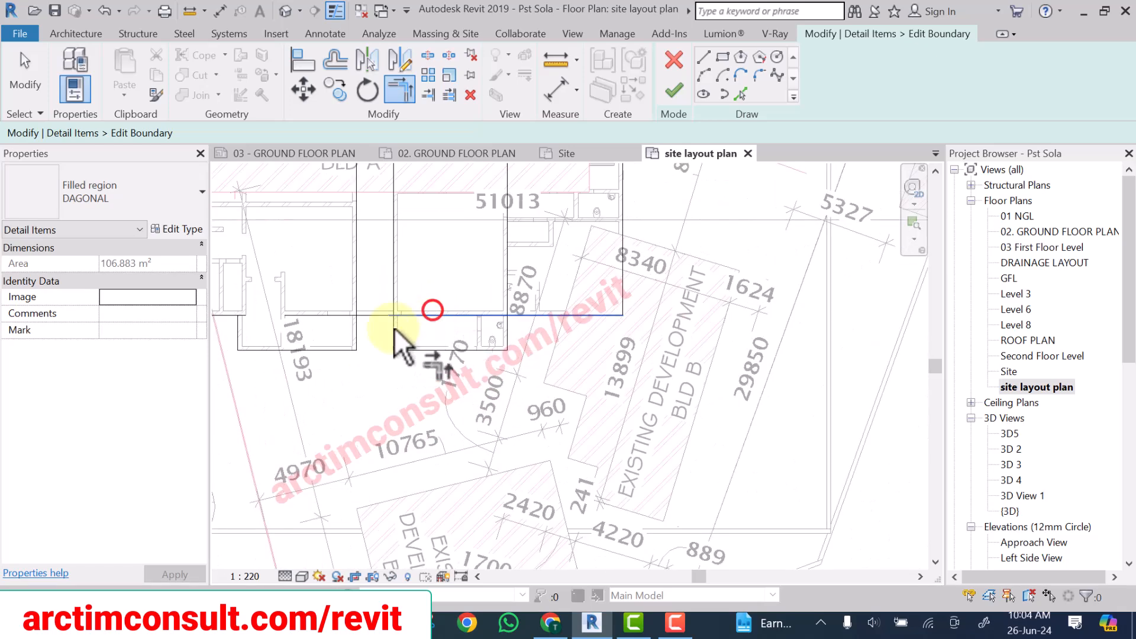
left_click(391, 328)
left_click(356, 326)
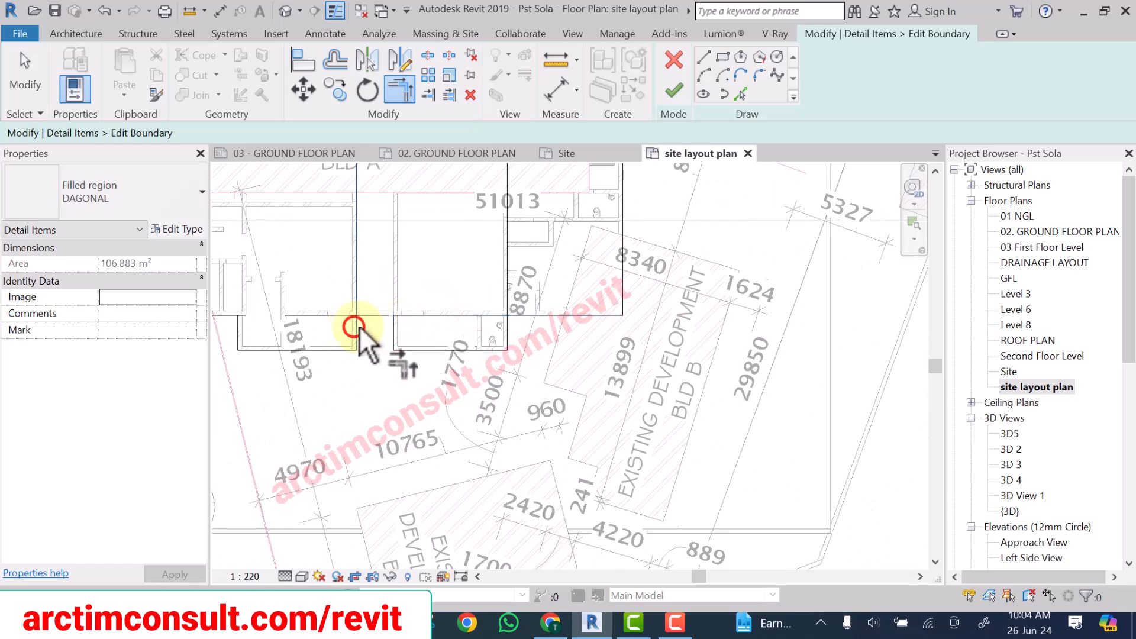
left_click(366, 315)
scroll(381, 314, "up", 3)
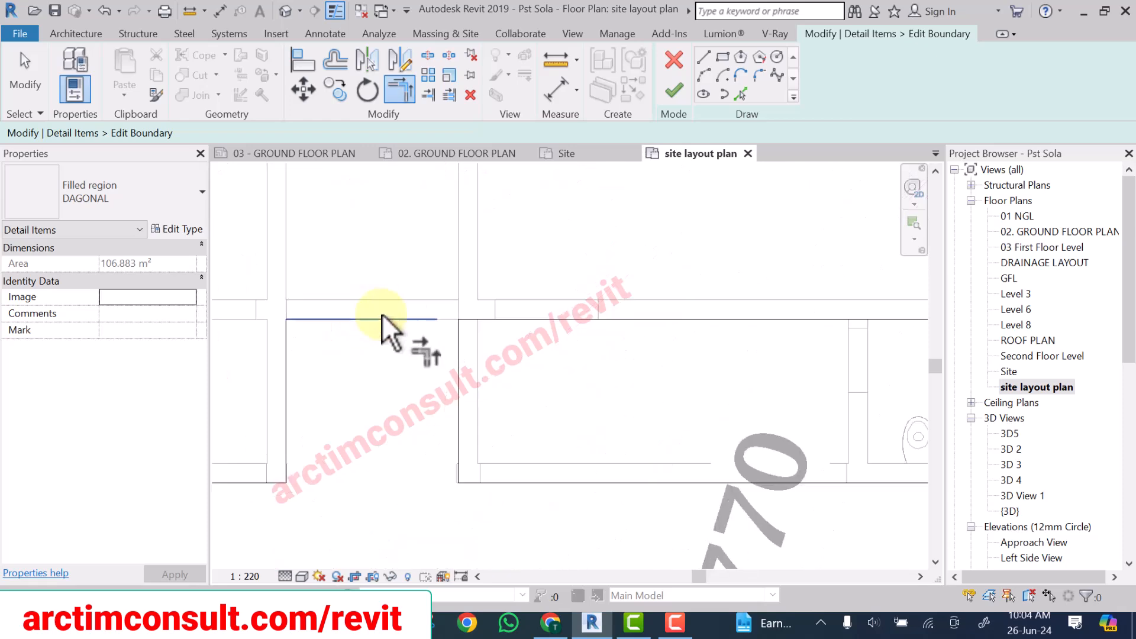
left_click(382, 318)
left_click(482, 391)
scroll(431, 374, "down", 5)
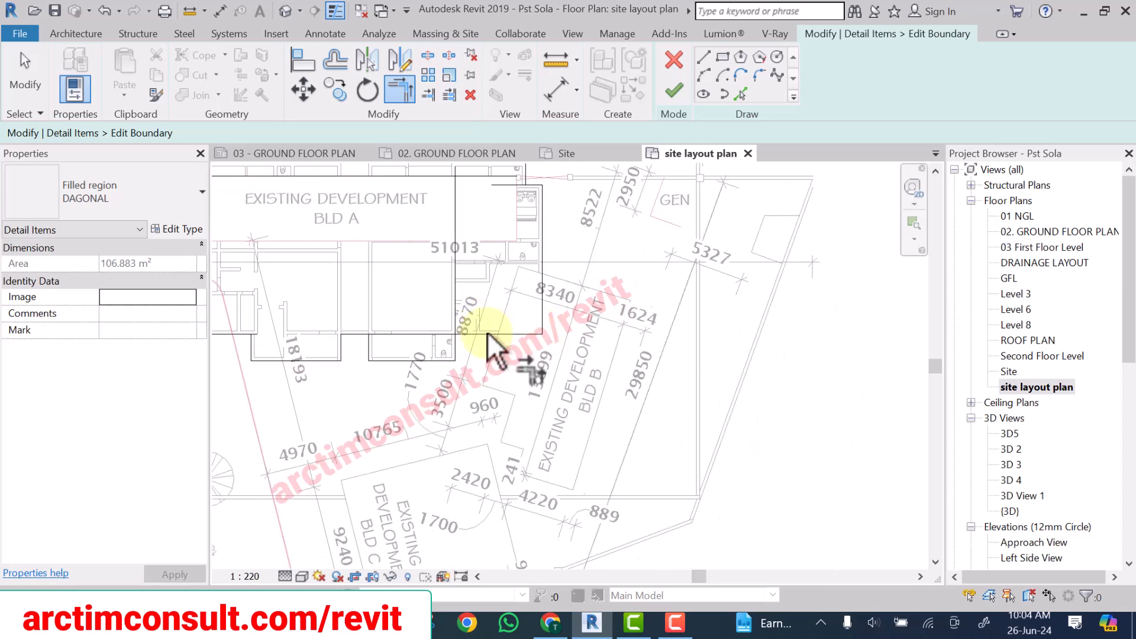
Trim the corner where the lower-right projection meets the wall line, and the stepped corner at BLD A's upper right.
left_click(446, 339)
left_click(388, 364)
scroll(414, 390, "down", 4)
scroll(461, 296, "up", 5)
scroll(468, 320, "up", 3)
left_click(489, 383)
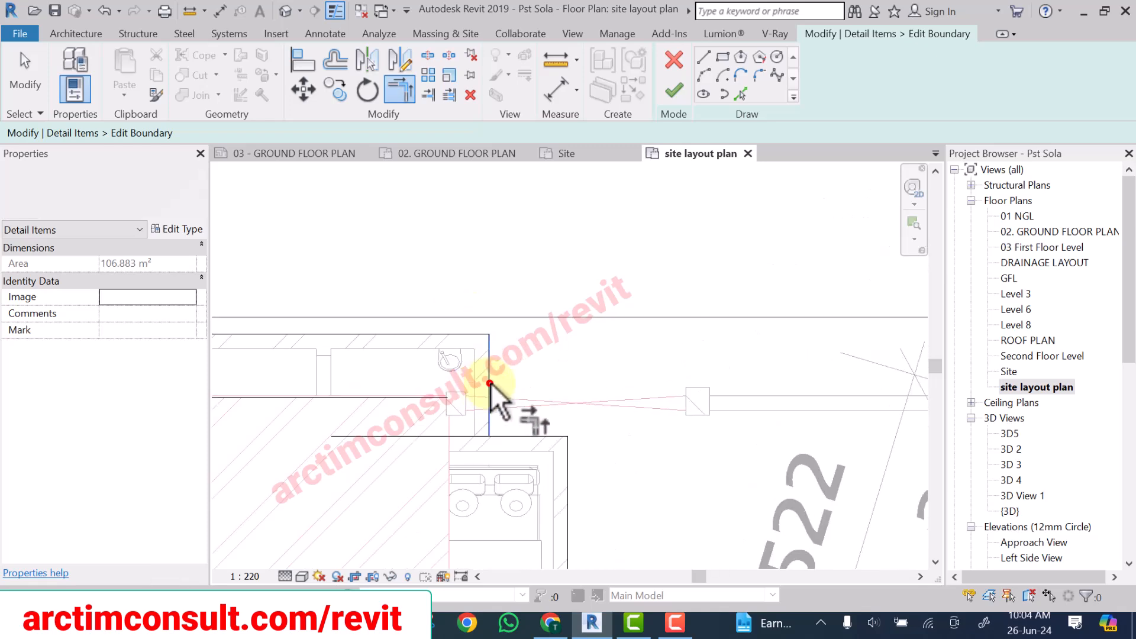
left_click(524, 436)
scroll(698, 310, "down", 4)
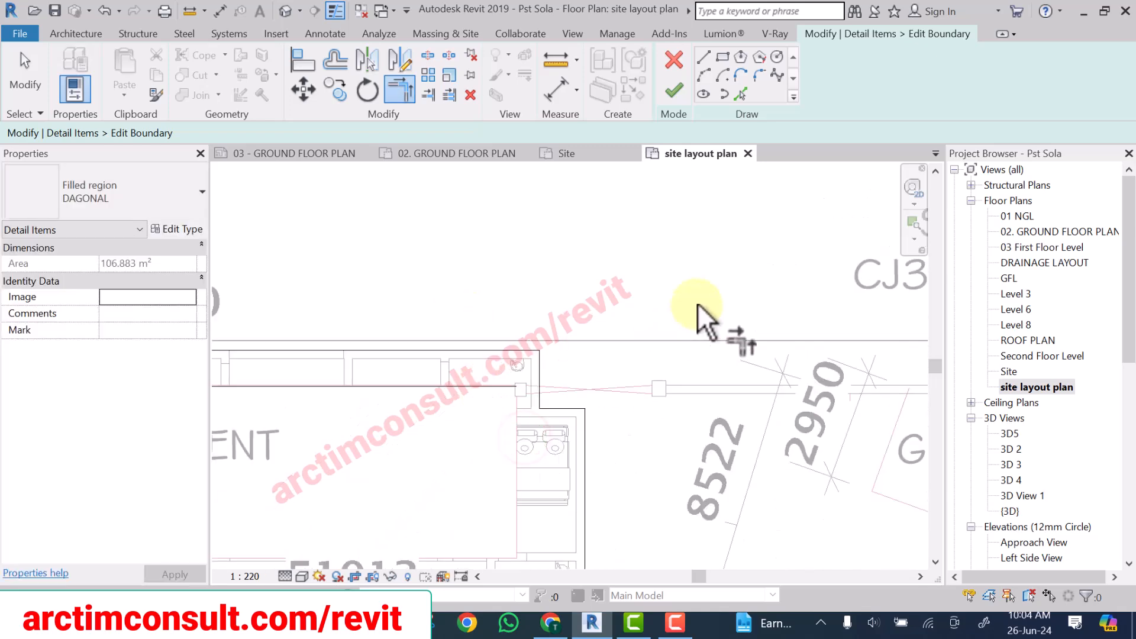
Trim the lower-left wall line and the short return wall line into a corner.
scroll(521, 323, "up", 5)
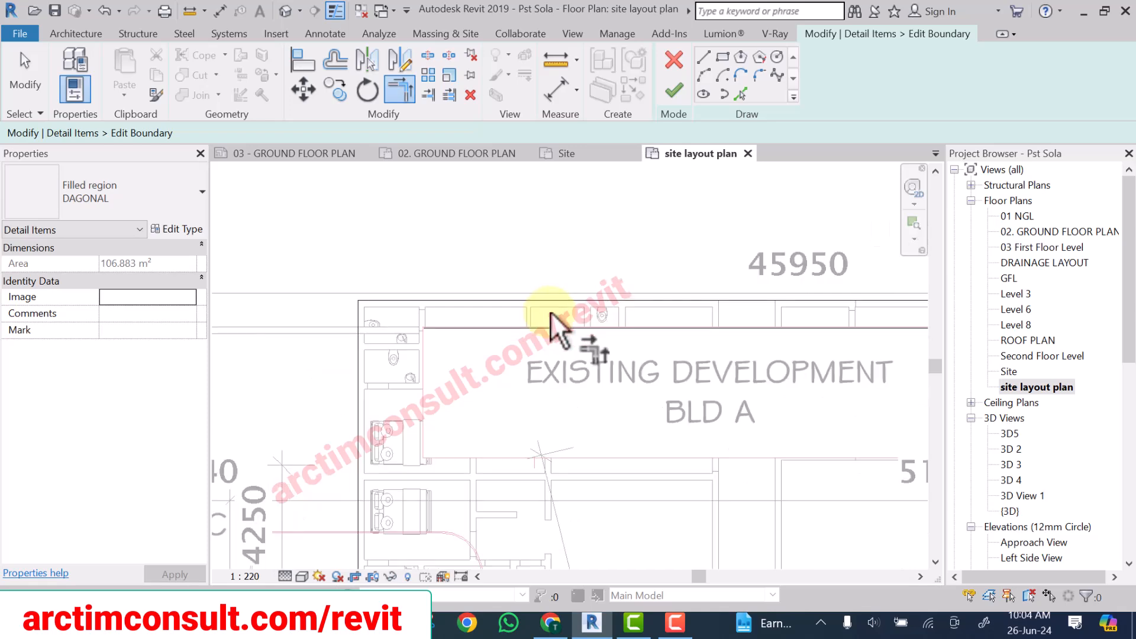
mouse_move(421, 384)
middle_mouse_down()
mouse_move(456, 482)
mouse_move(405, 385)
middle_mouse_up()
scroll(452, 452, "up", 3)
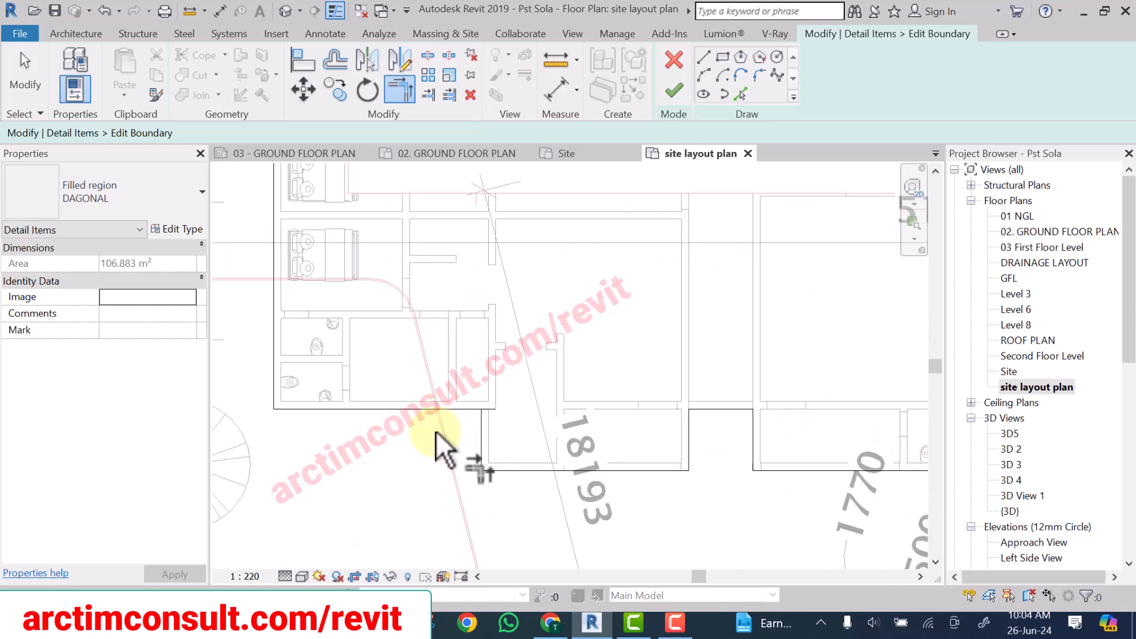
left_click(422, 400)
left_click(495, 431)
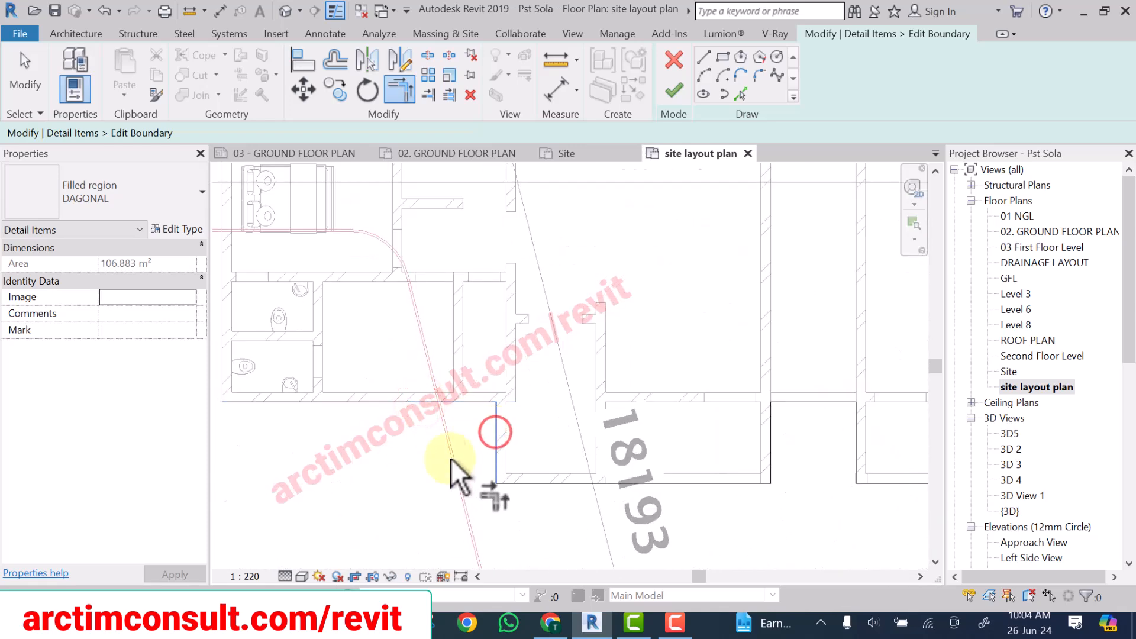
Draw a boundary rectangle about 4100 mm high across BLD A's top outer line at the passage, using the furniture line style.
scroll(452, 456, "down", 3)
scroll(453, 453, "down", 3)
scroll(523, 383, "up", 7)
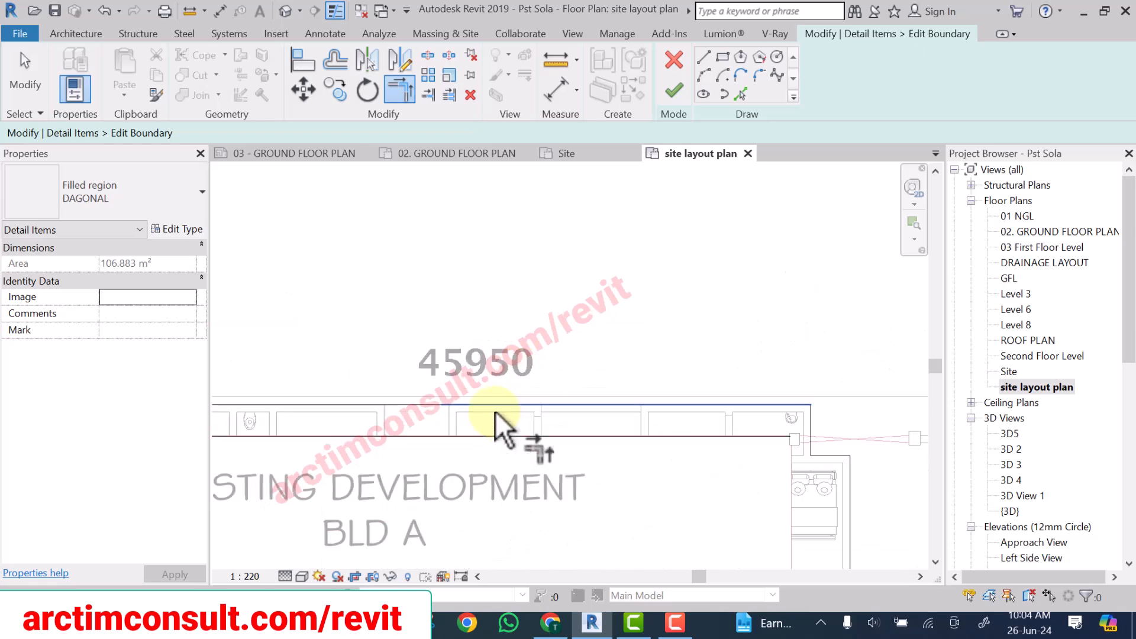
scroll(503, 417, "up", 1)
middle_click_drag(504, 416, 571, 304)
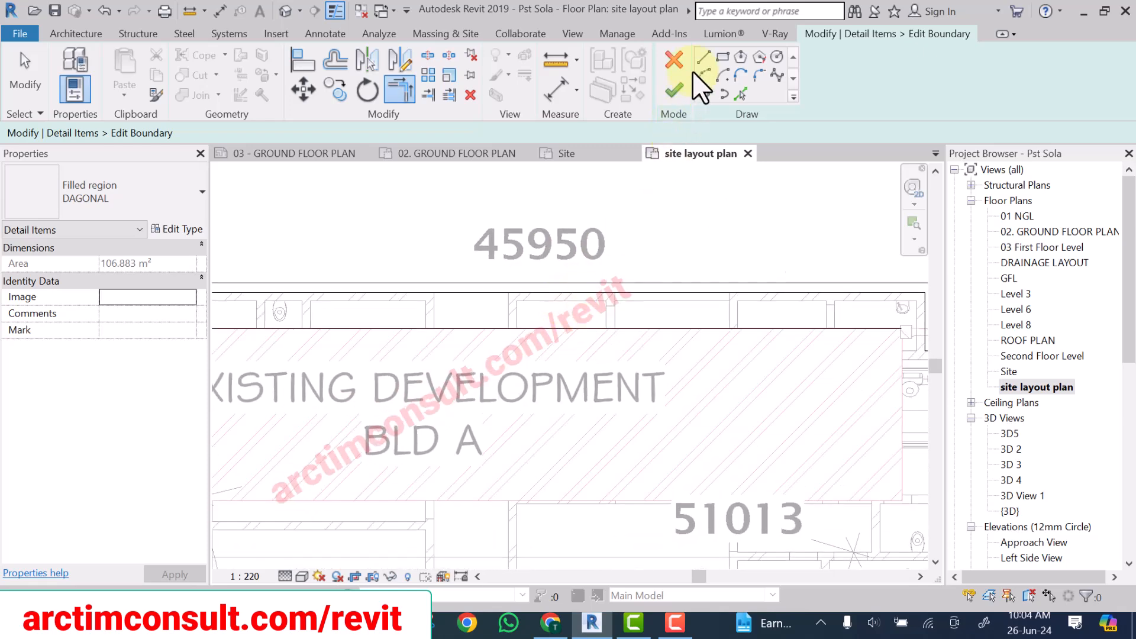
left_click(722, 57)
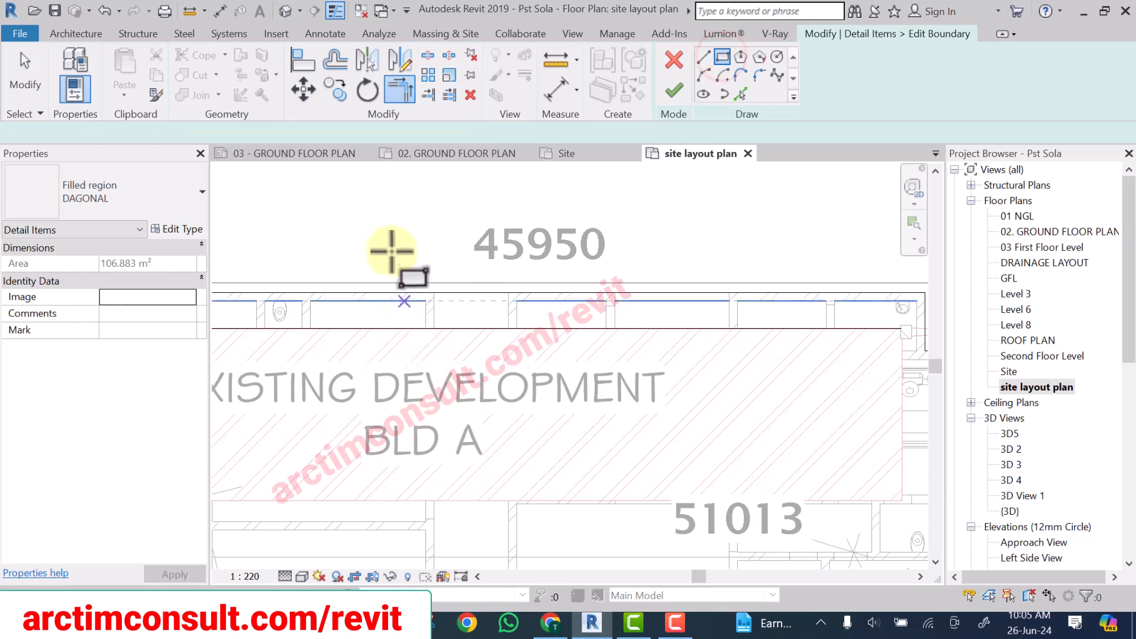
left_click(391, 241)
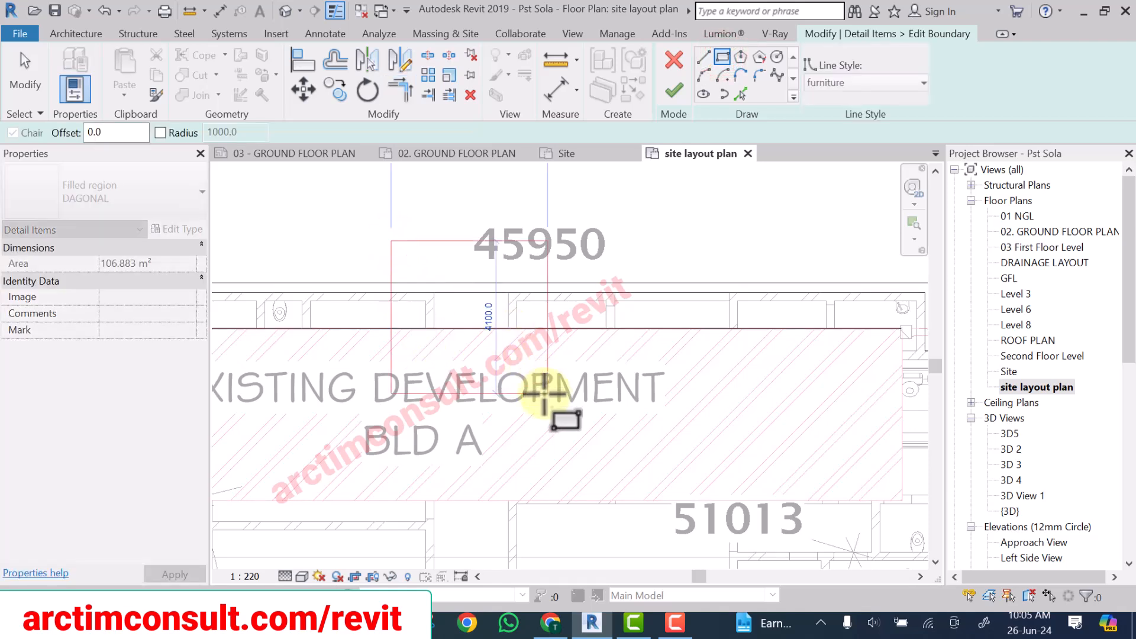
left_click(544, 394)
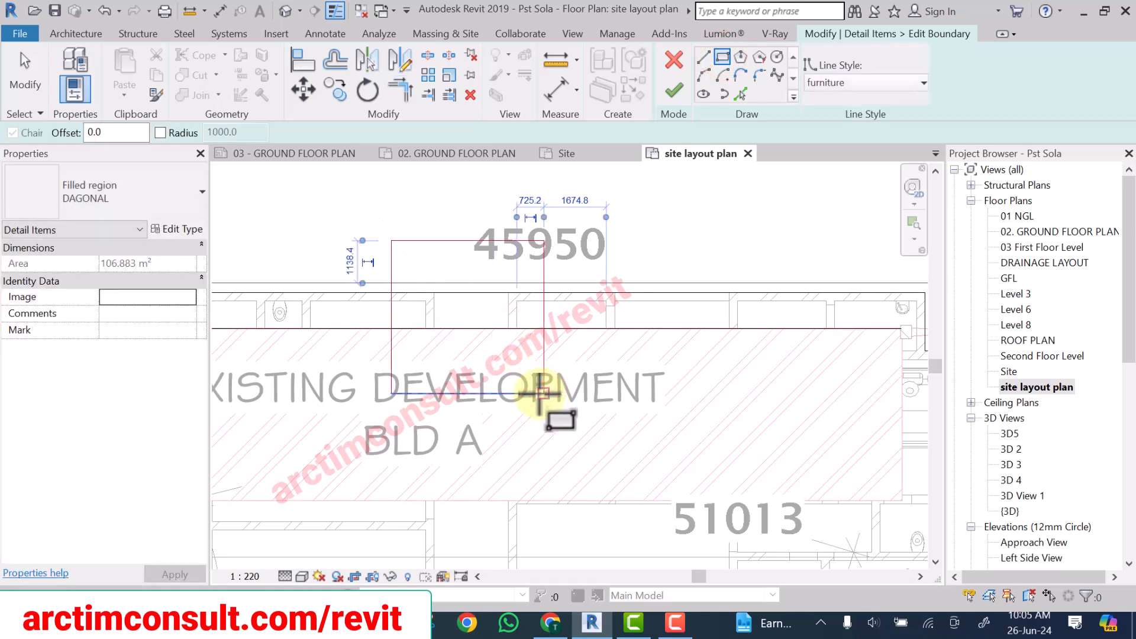
Delete the furniture-style rectangle together with the short top boundary segment it encloses at the passage.
key("Escape")
key("Escape")
mouse_move(343, 179)
left_mouse_down()
mouse_move(596, 380)
mouse_move(640, 463)
left_mouse_up()
key("Delete")
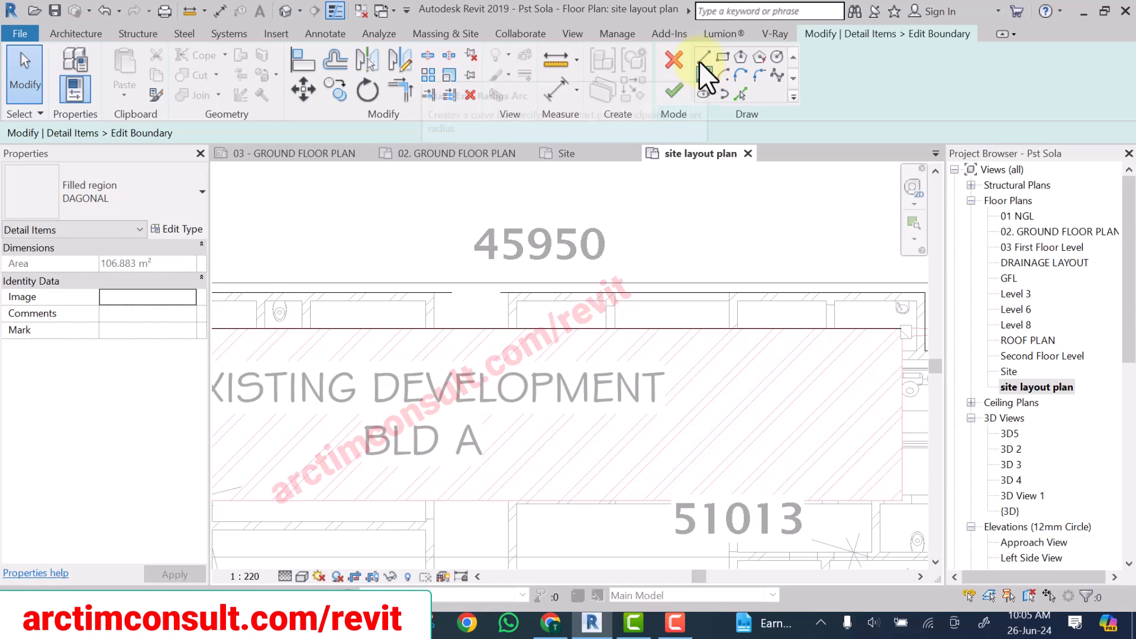
Set the line style to Wide Lines and draw a rectangle about 4525 by 4003 mm across the top wall gap.
left_click(742, 90)
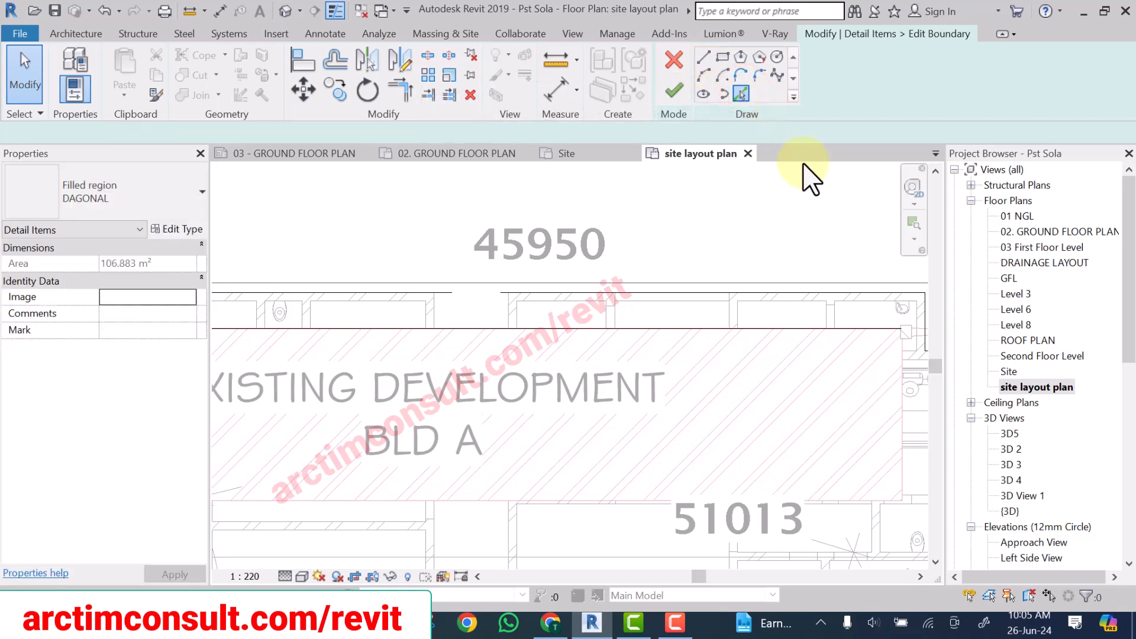
left_click(857, 72)
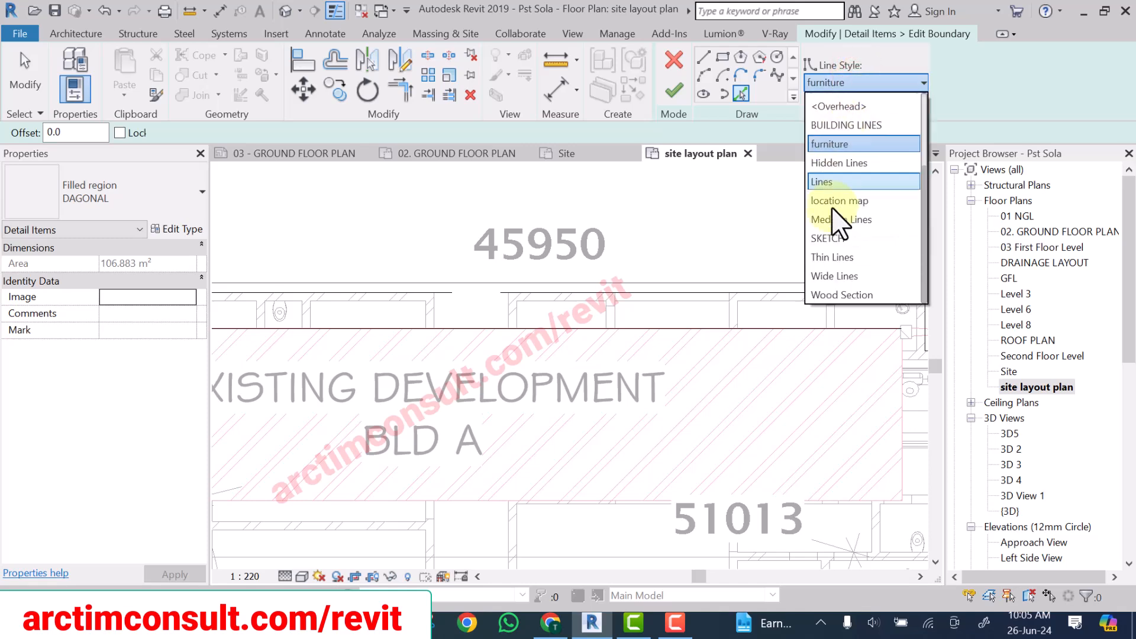
left_click(844, 274)
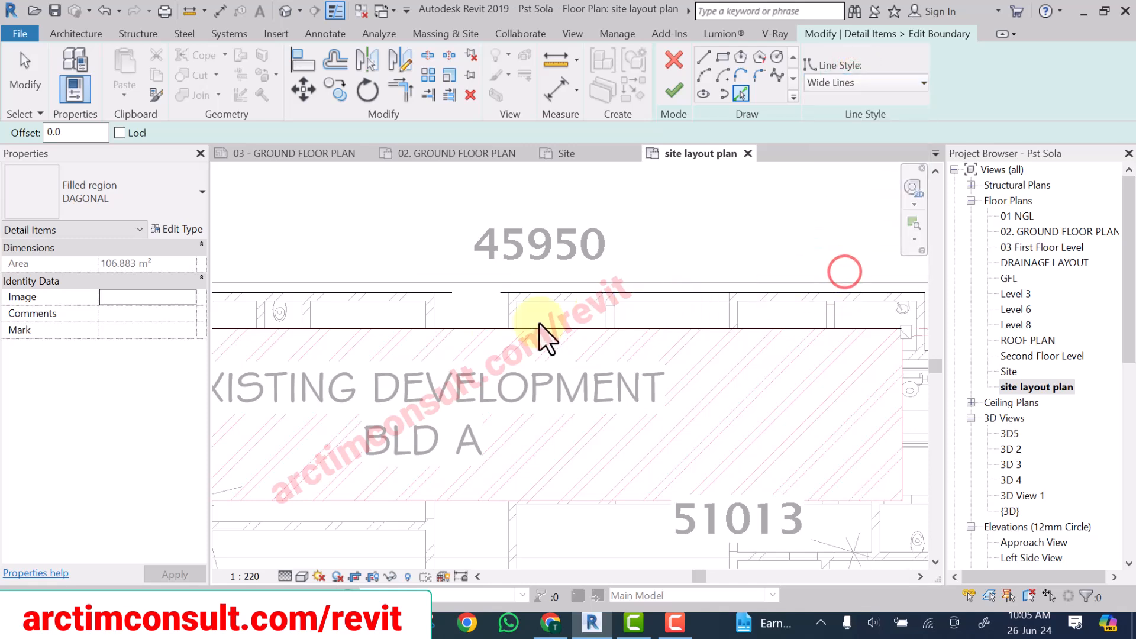
left_click(721, 56)
left_click(386, 253)
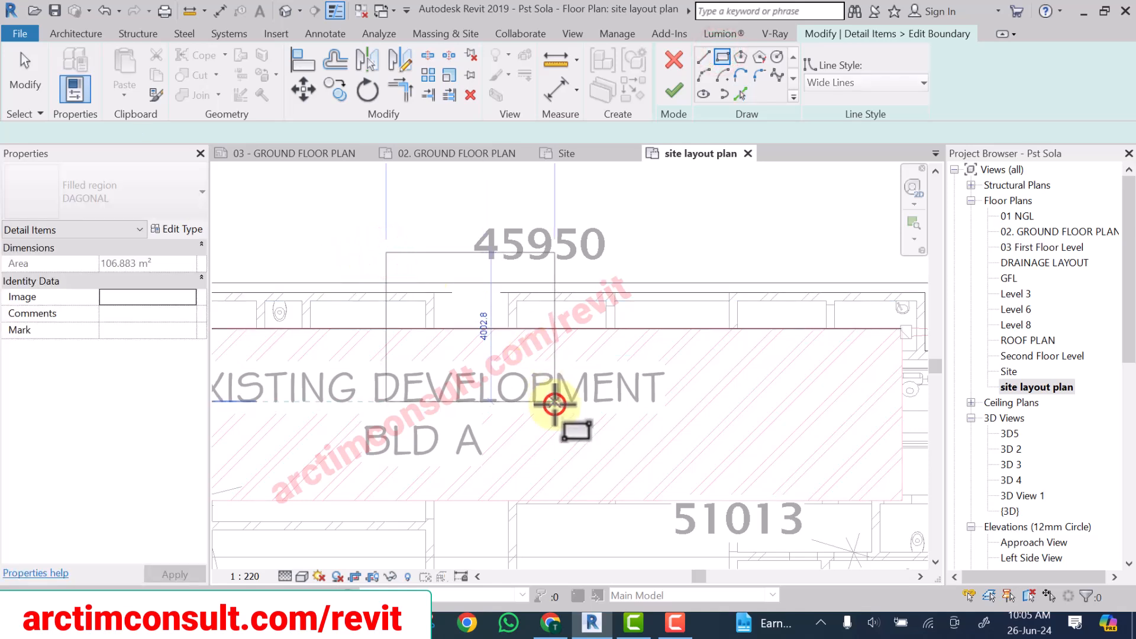
left_click(554, 401)
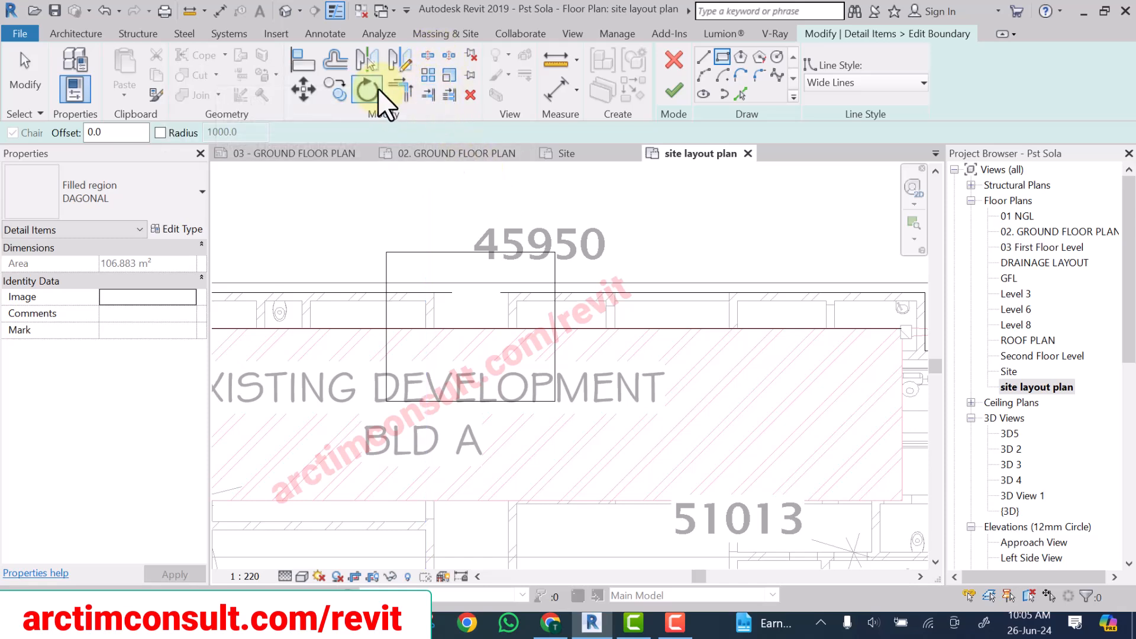
Trim the rectangle's left and right sides into corners with the top outer boundary lines to form a notch.
left_click(401, 84)
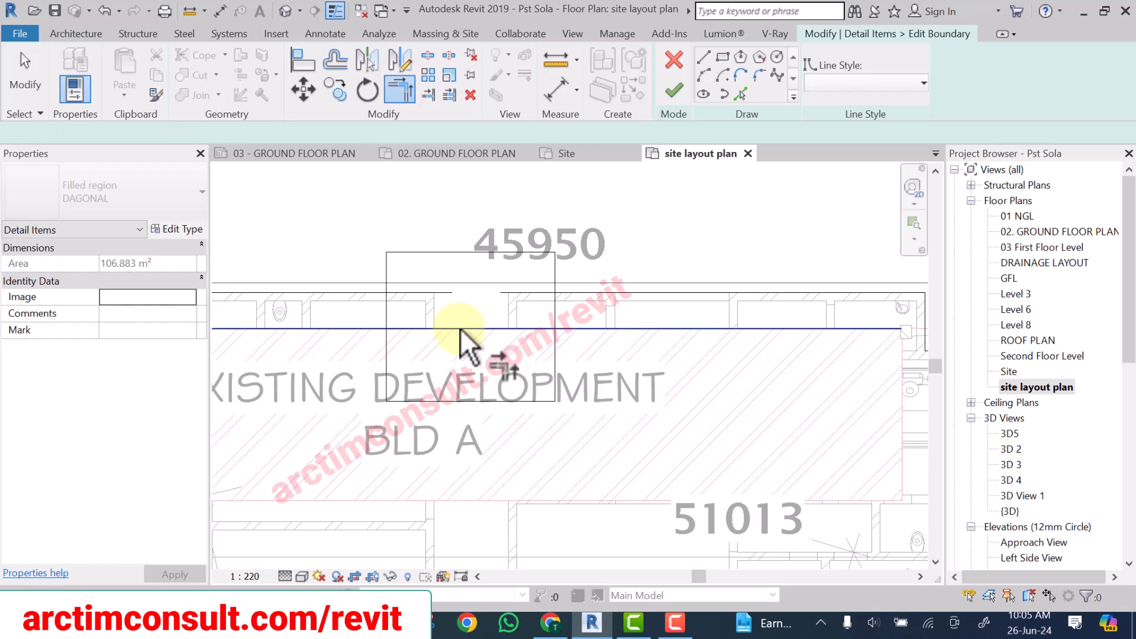
left_click(460, 328)
left_click(415, 345)
scroll(414, 343, "down", 8)
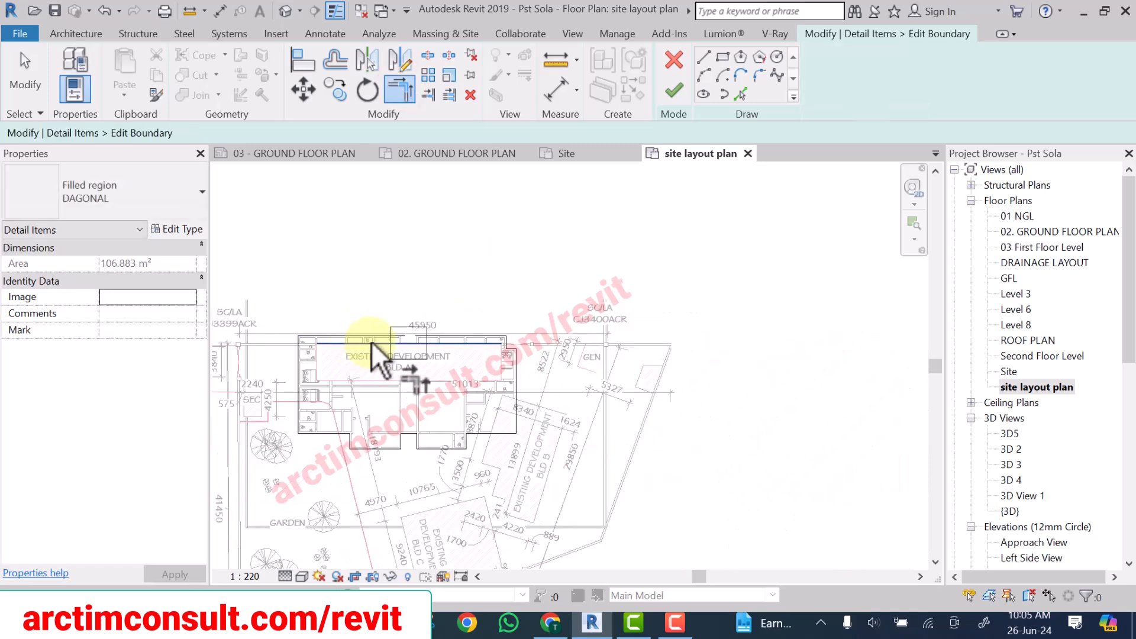
scroll(372, 340, "up", 5)
left_click(386, 314)
left_click(445, 384)
left_click(634, 317)
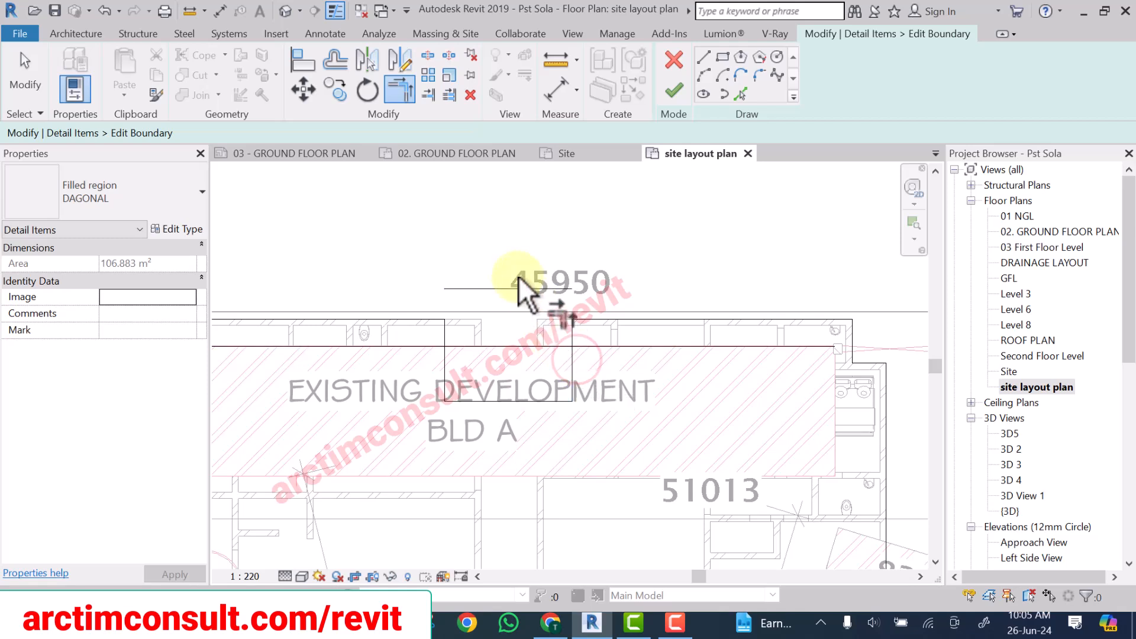
Delete the leftover rectangle edge above the building and the boundary line crossing the notch, and finish the boundary edit.
key("Escape")
left_click(500, 289)
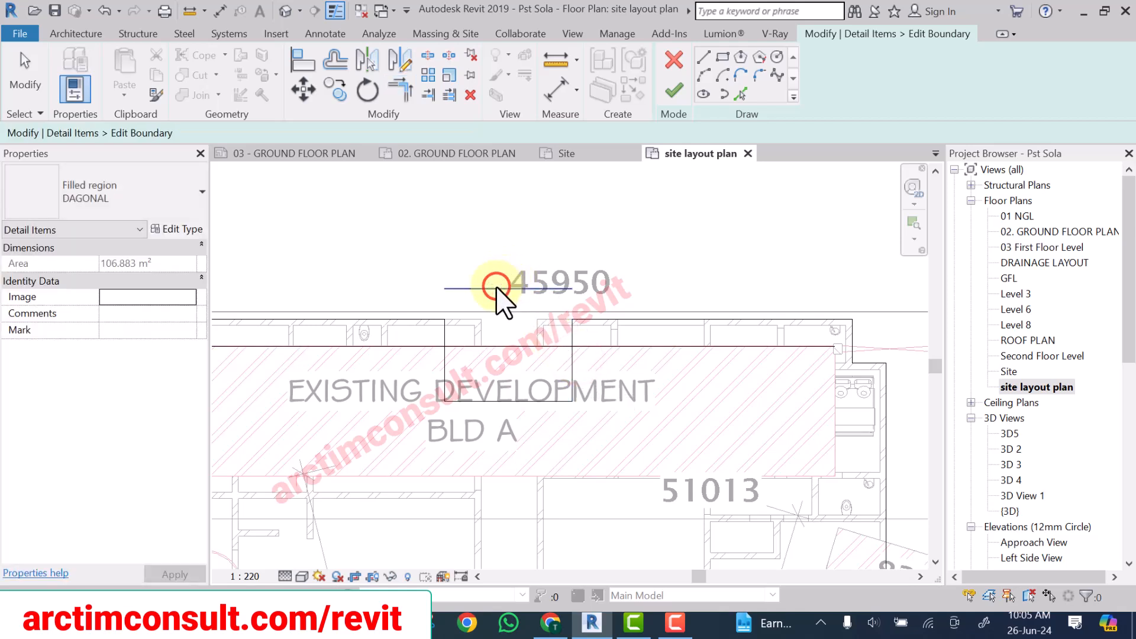
key("Delete")
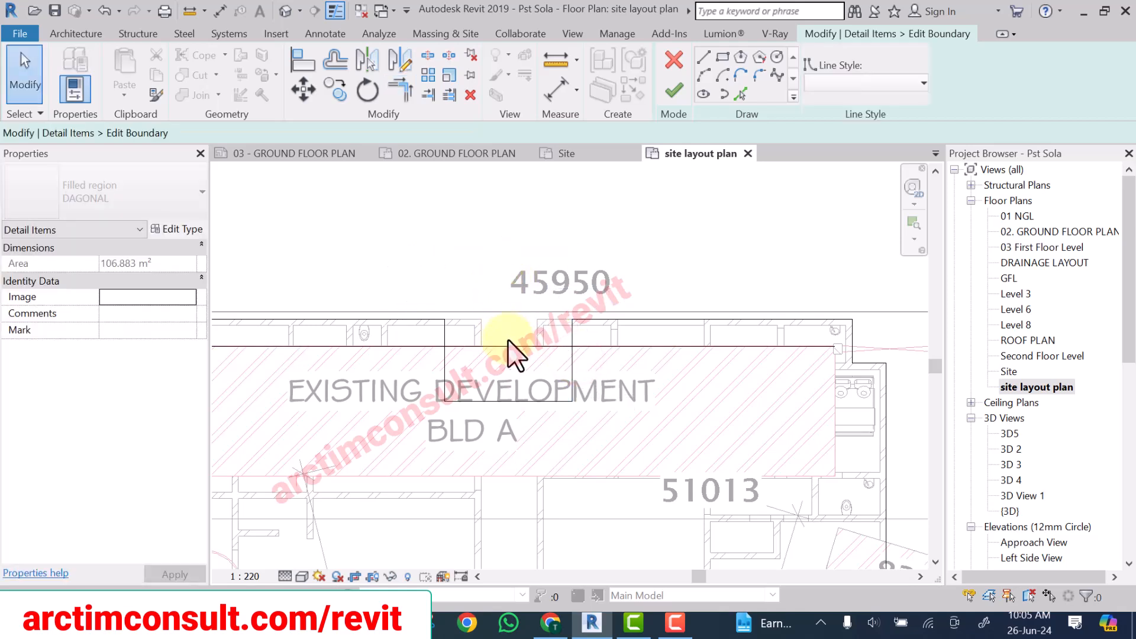
left_click(539, 347)
scroll(503, 322, "down", 5)
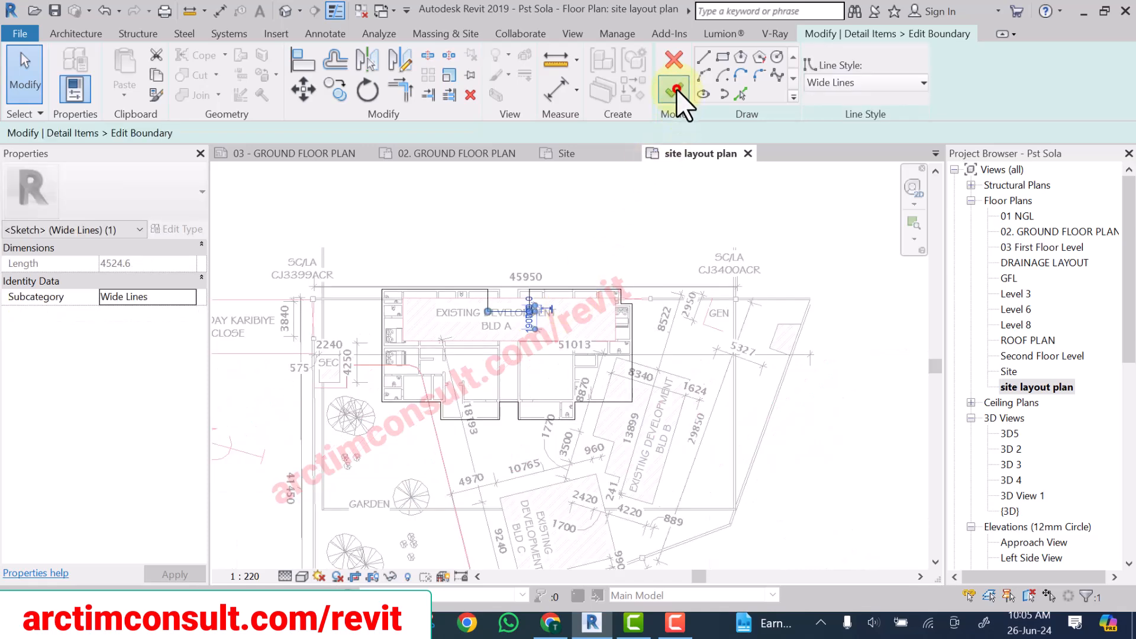
left_click(677, 89)
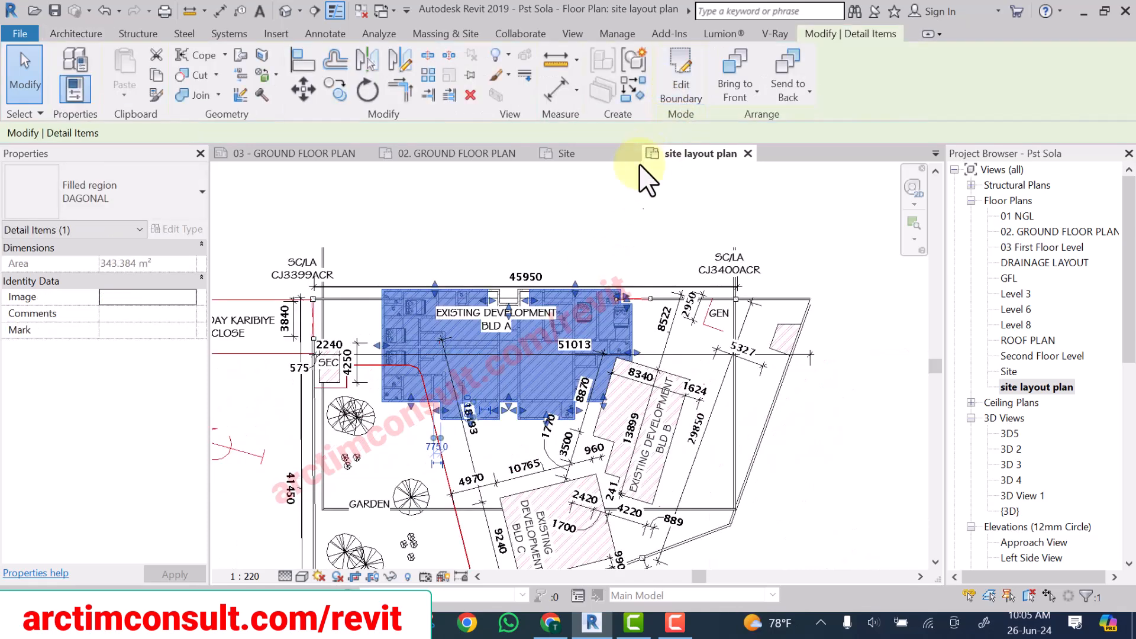
Move the EXISTING DEVELOPMENT BLD A label down into the middle of the hatched building area.
scroll(553, 242, "up", 2)
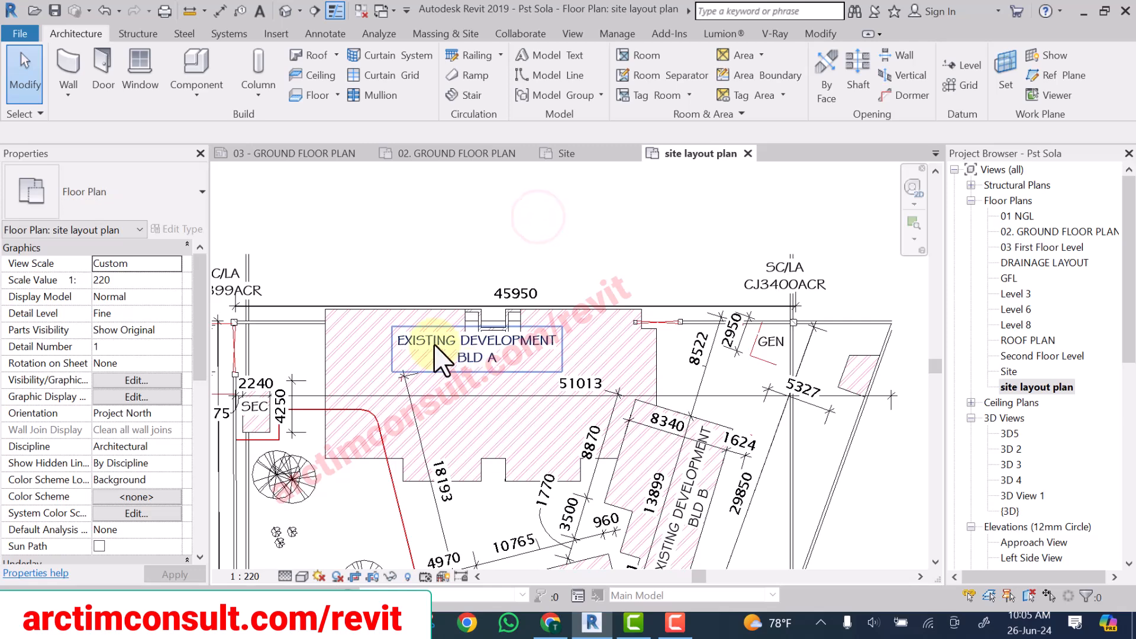
scroll(438, 349, "up", 2)
left_click_drag(435, 344, 435, 413)
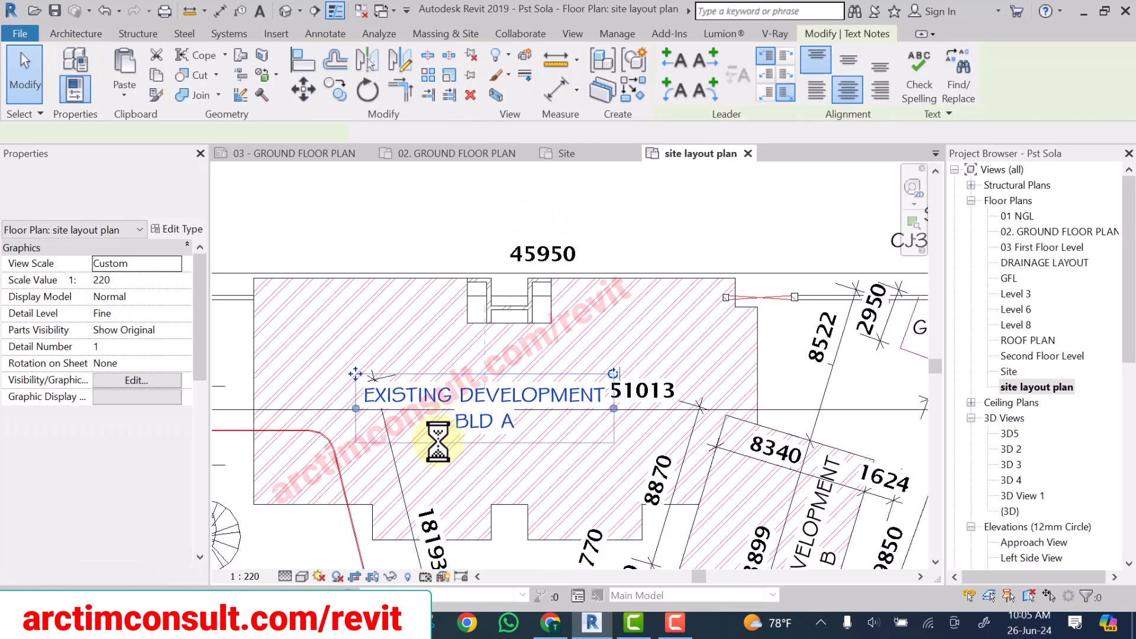
left_click(476, 223)
Select the BLD A filled region and stretch the notch's left edge to the inner face of the passage's left wall.
scroll(480, 249, "up", 2)
scroll(439, 367, "up", 3)
left_click(437, 353)
left_click_drag(439, 344, 515, 353)
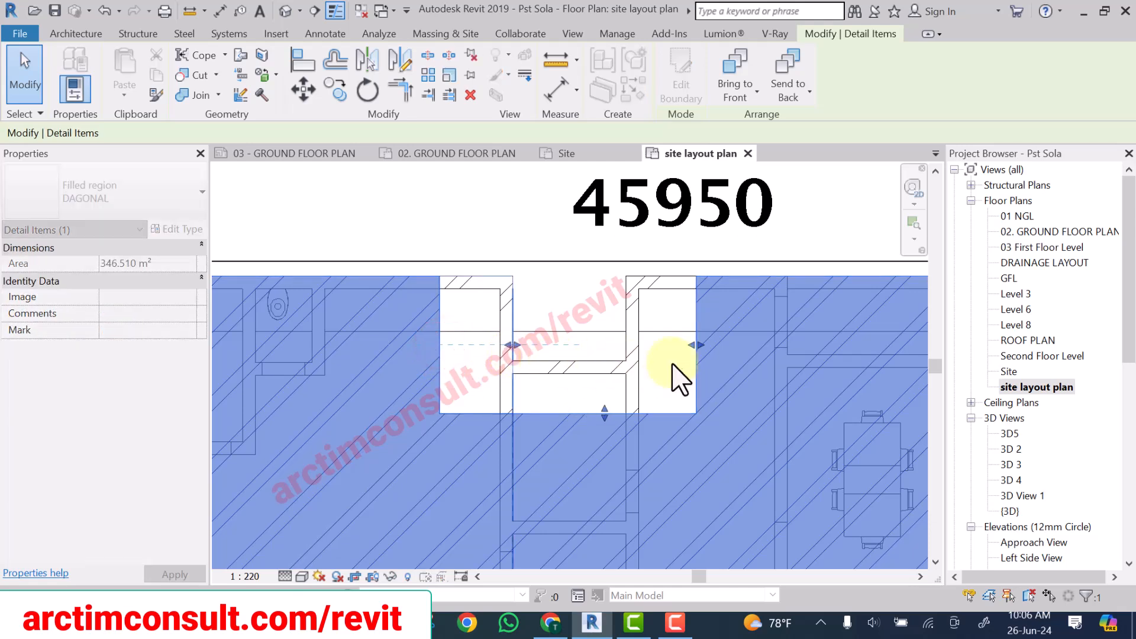
Stretch the BLD A notch's right edge to the passage wall's inner face and its bottom edge to the cross wall, then deselect the region.
left_click_drag(700, 347, 627, 329)
left_click_drag(570, 406, 567, 364)
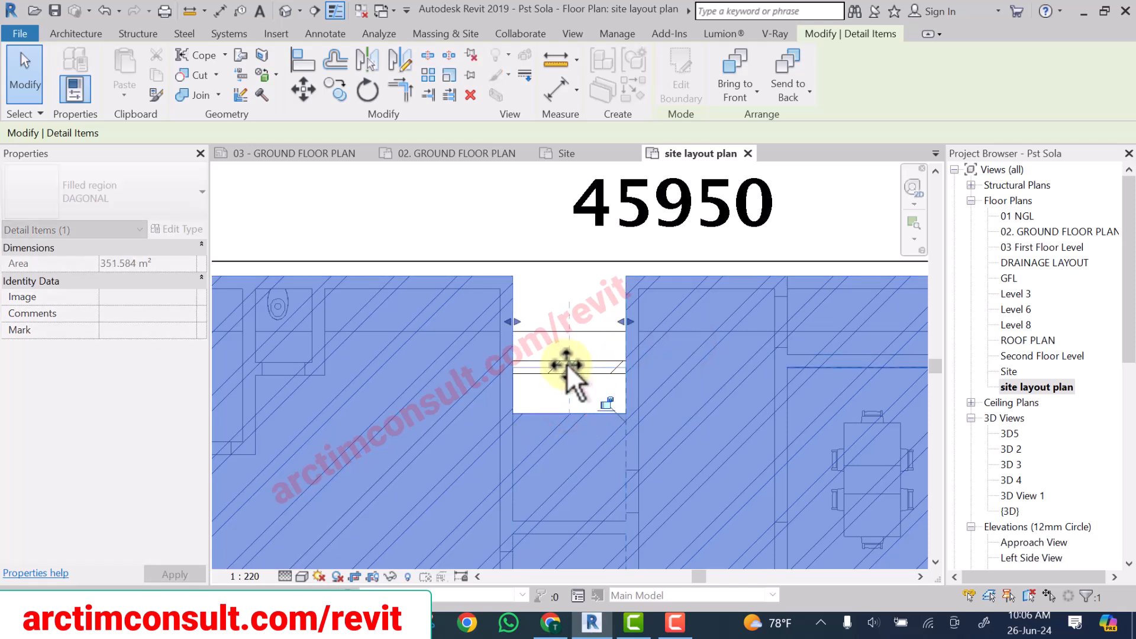
scroll(566, 373, "up", 5)
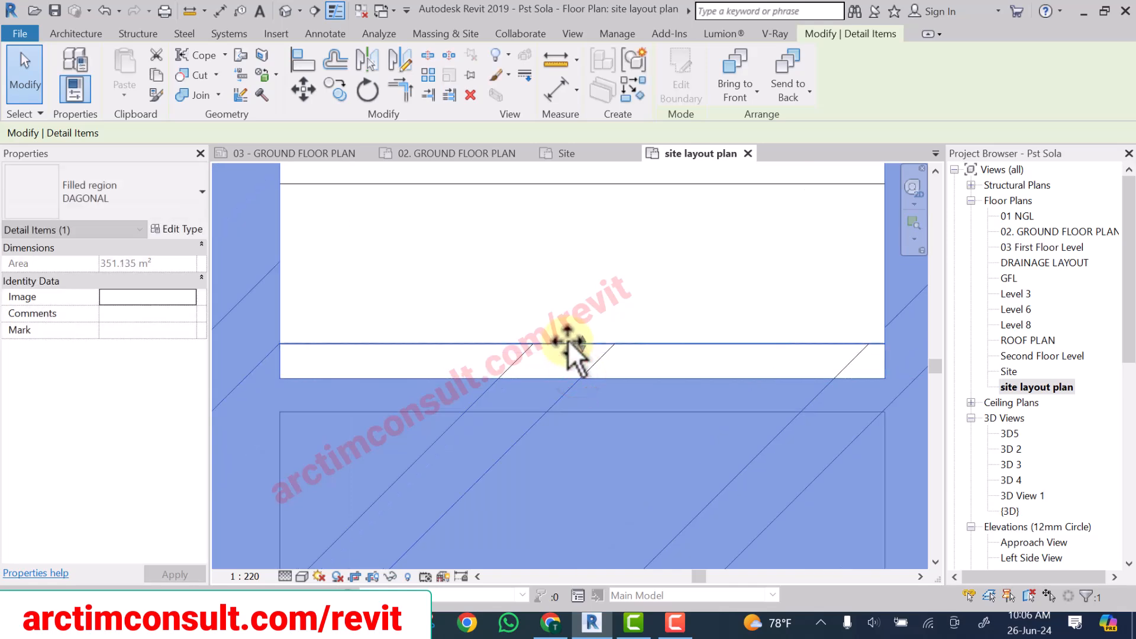
scroll(568, 340, "down", 4)
scroll(568, 339, "down", 3)
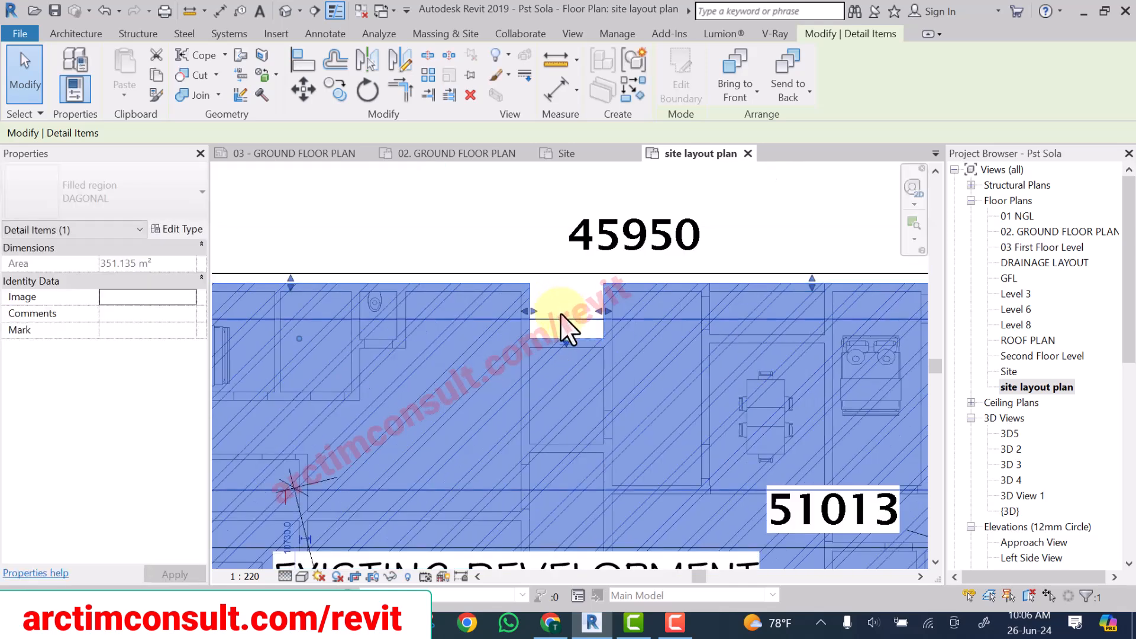
left_click(560, 315)
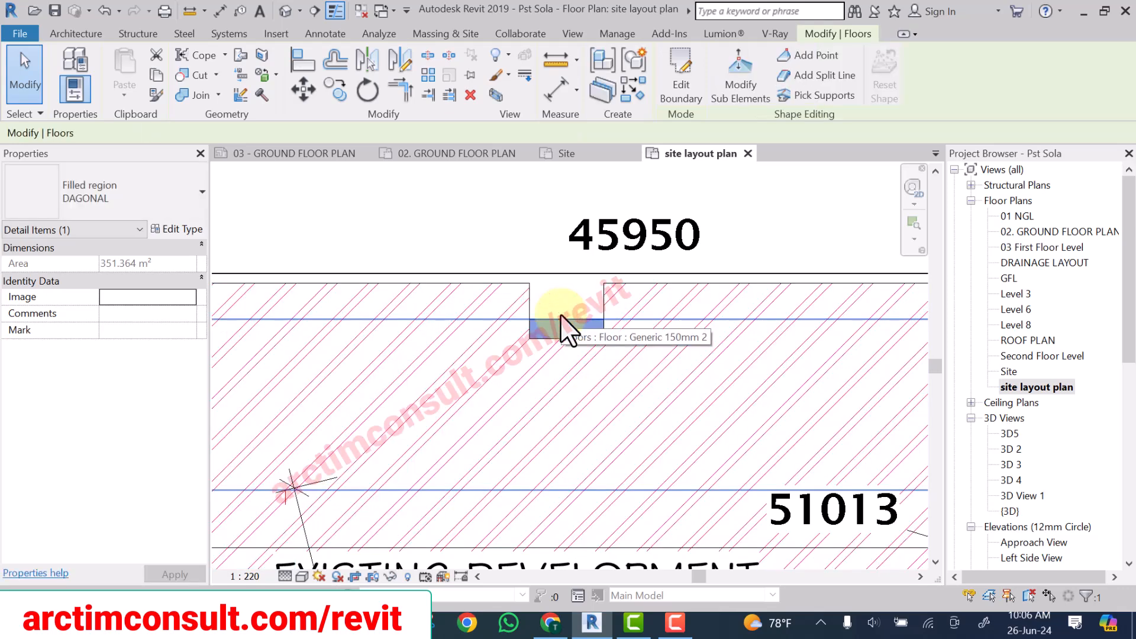
scroll(561, 313, "down", 3)
left_click(540, 246)
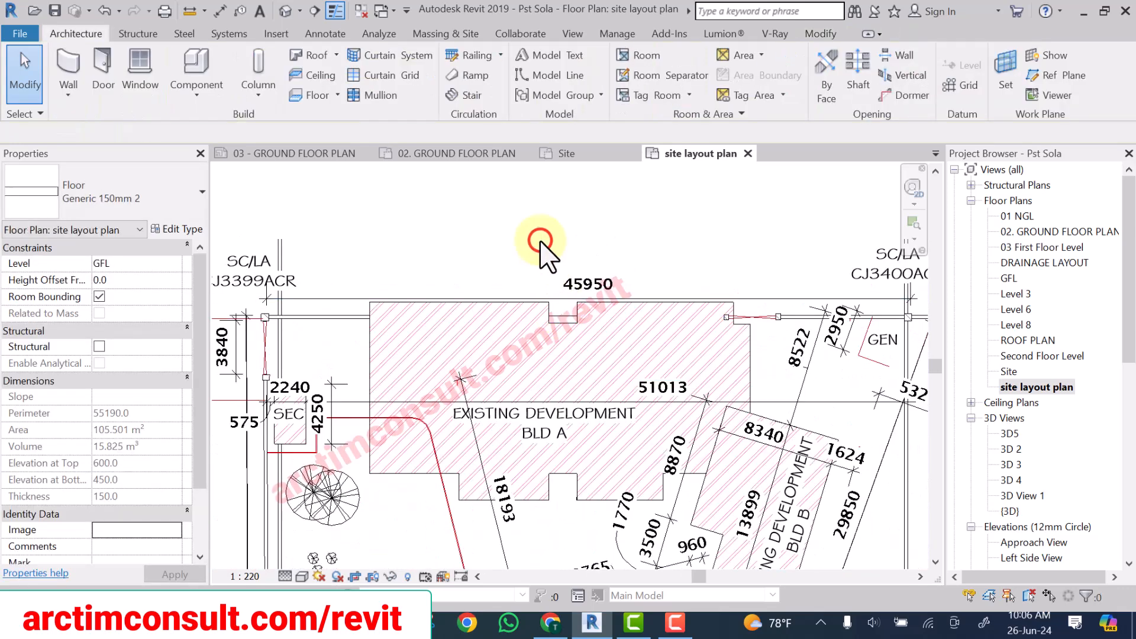
Delete the hatched regions of BLD B and BLD C together with their labels and surrounding dimensions.
scroll(540, 246, "down", 3)
scroll(587, 347, "up", 3)
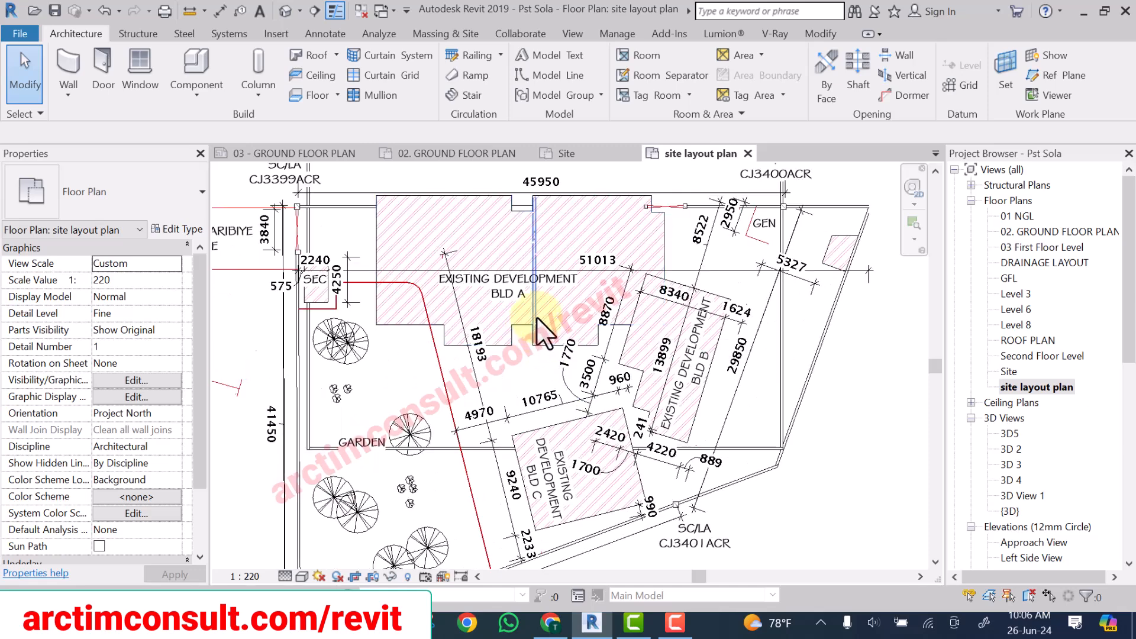
scroll(533, 324, "down", 2)
scroll(657, 414, "up", 2)
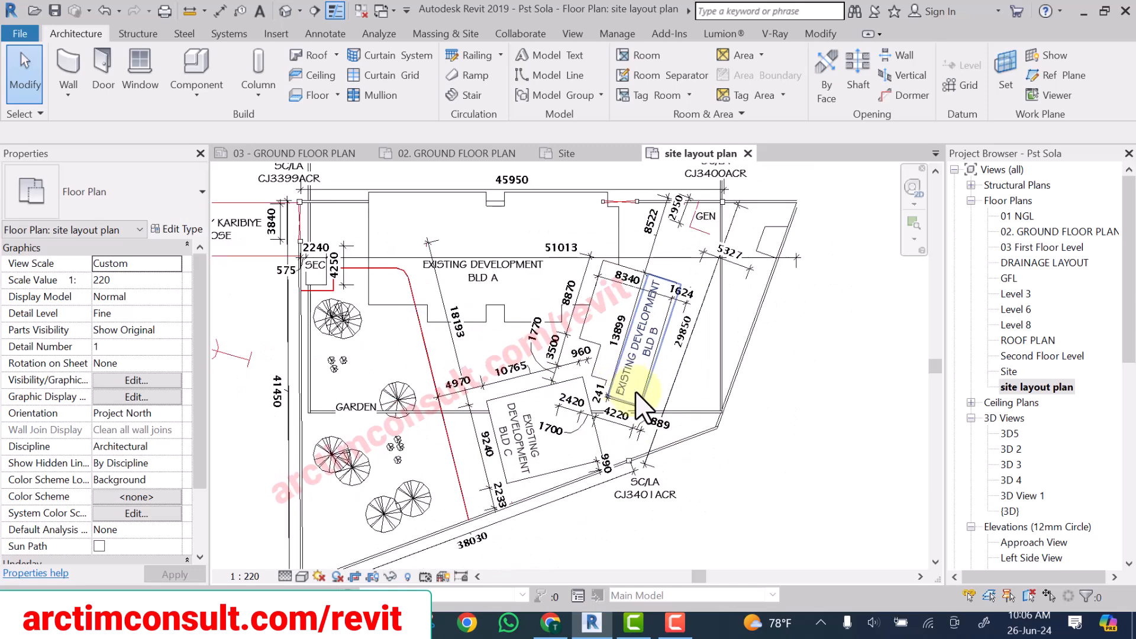
scroll(691, 381, "up", 2)
left_click_drag(688, 381, 526, 303)
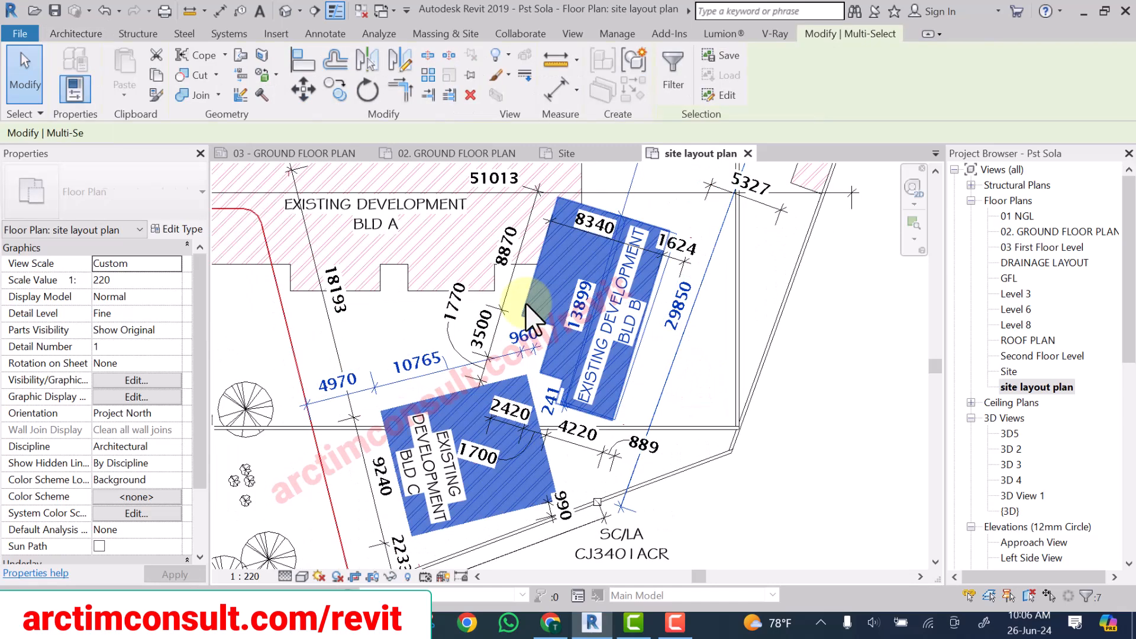
key("Delete")
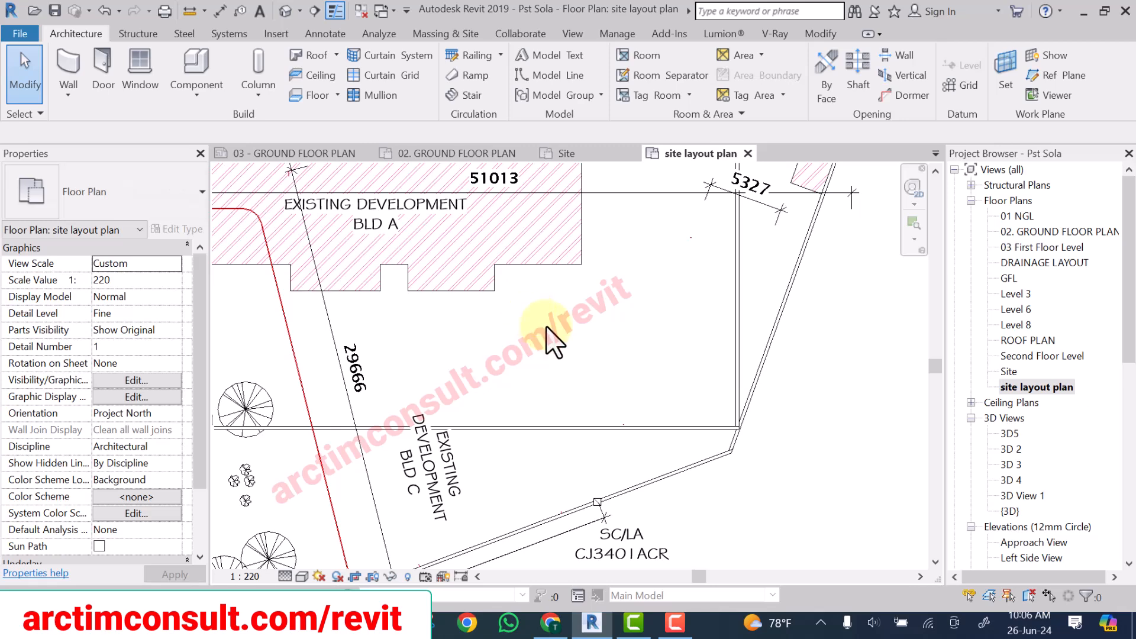
scroll(488, 408, "down", 3)
scroll(500, 456, "up", 2)
left_click(505, 383)
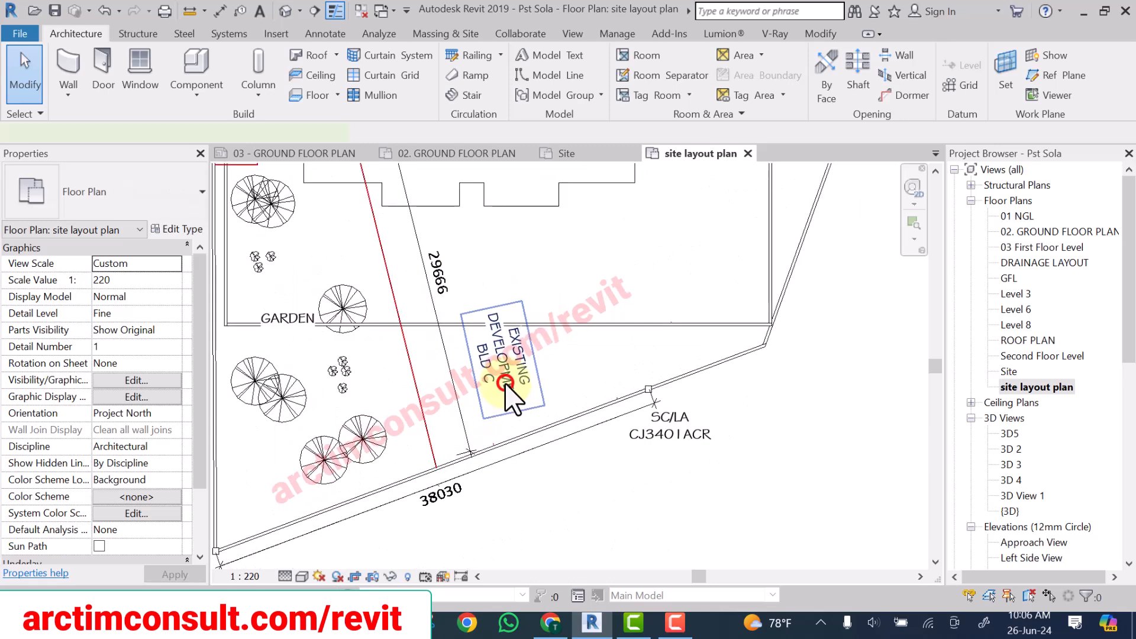
key("Delete")
Delete the 29666 dimension and the long red driveway line running down the site below BLD A.
left_click(487, 249)
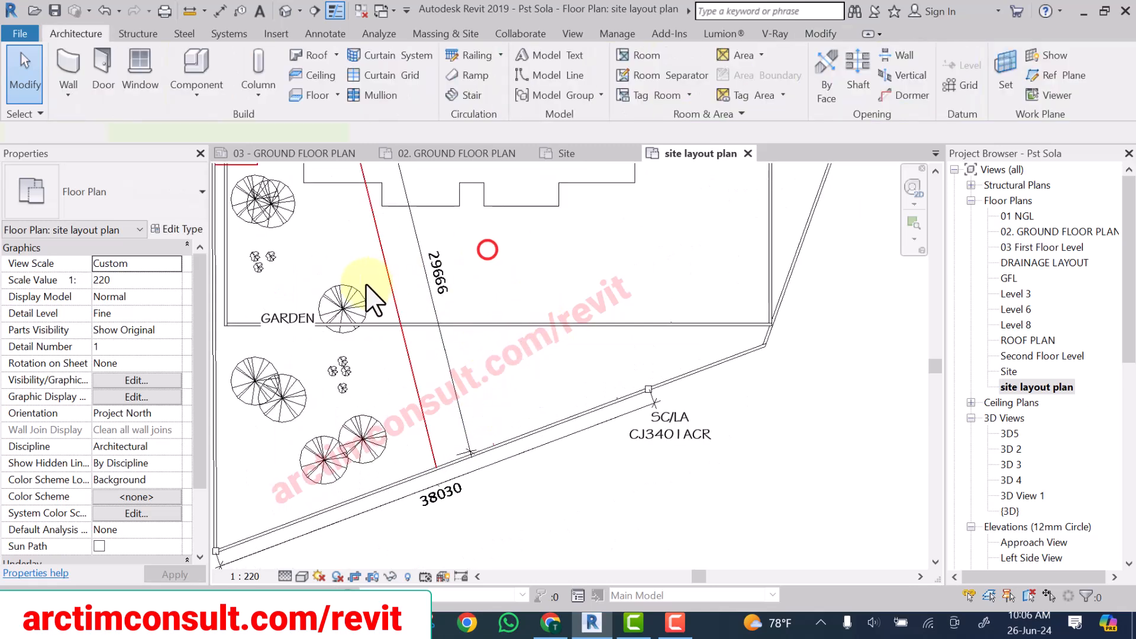
scroll(367, 285, "up", 1)
left_click(367, 286)
key("Delete")
middle_click_drag(376, 305, 468, 490)
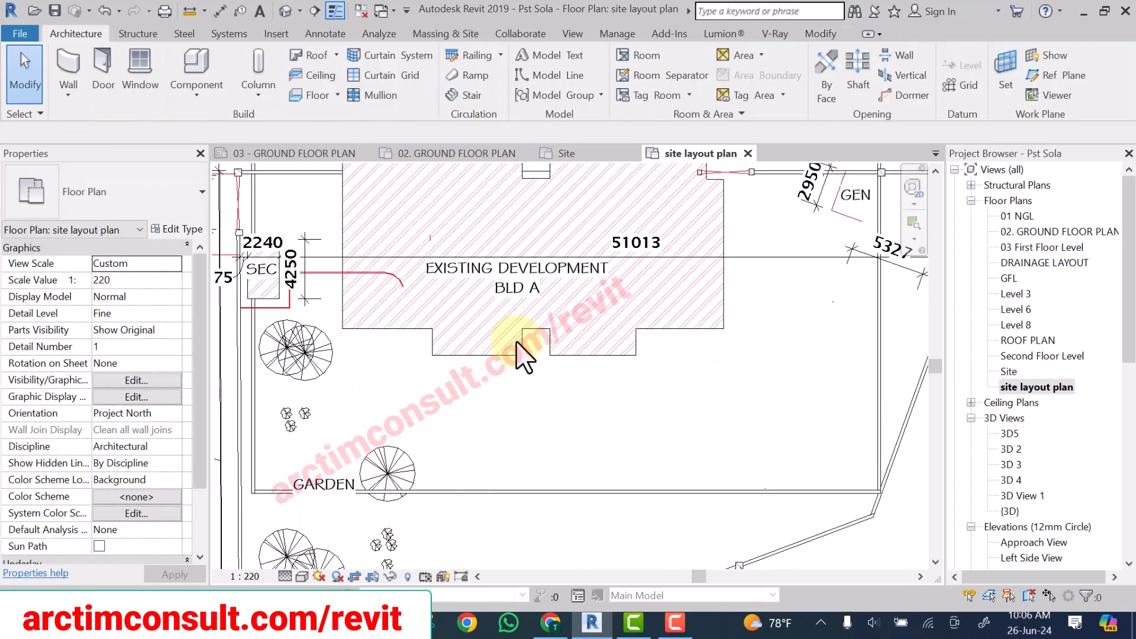
Delete the 51013 dimension string crossing BLD A and the site.
scroll(525, 279, "down", 3)
scroll(651, 349, "up", 3)
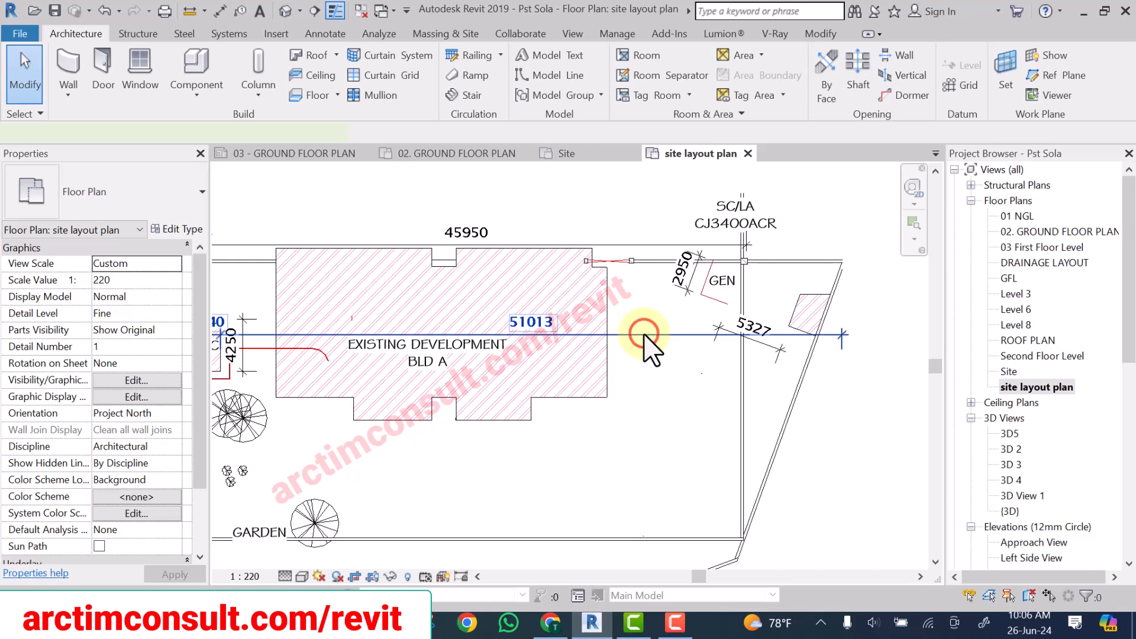
left_click(645, 335)
key("Delete")
scroll(857, 279, "down", 3)
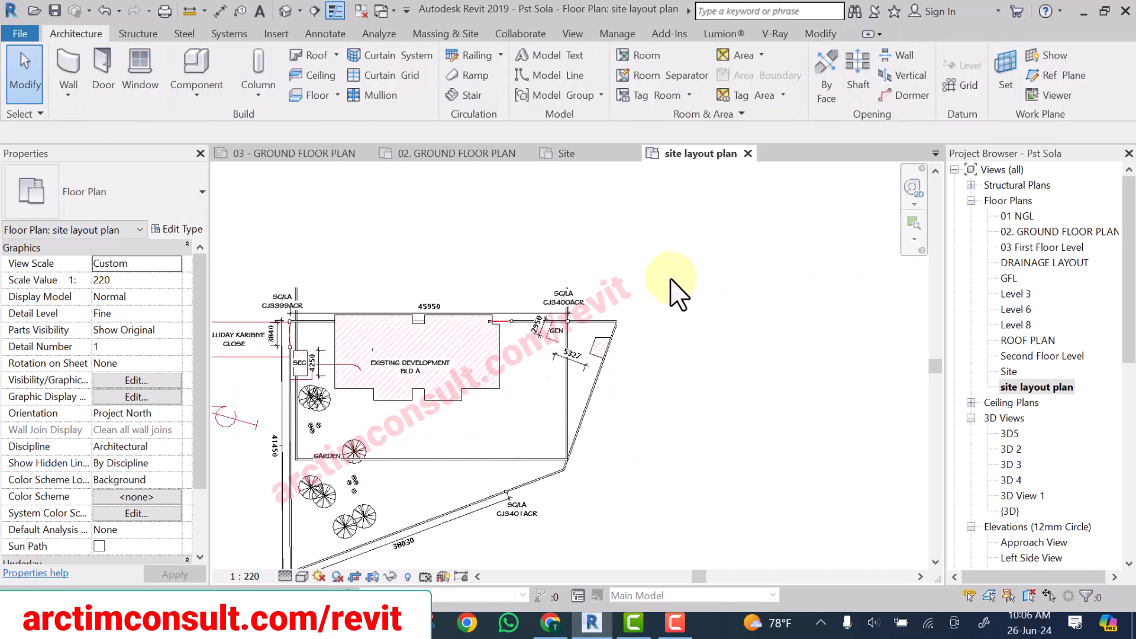
Delete the slanted side fence with its hatched corner region and 5327 dimension, plus the GEN enclosure, label and 2950 dimension.
left_click_drag(631, 349, 588, 385)
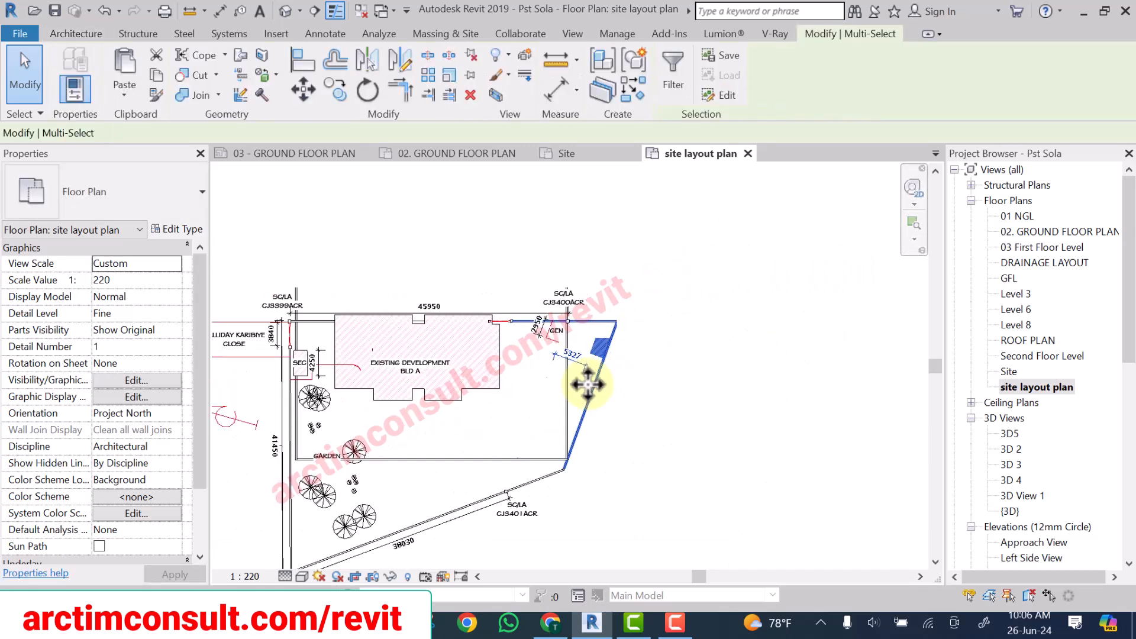
key("Escape")
scroll(562, 368, "up", 5)
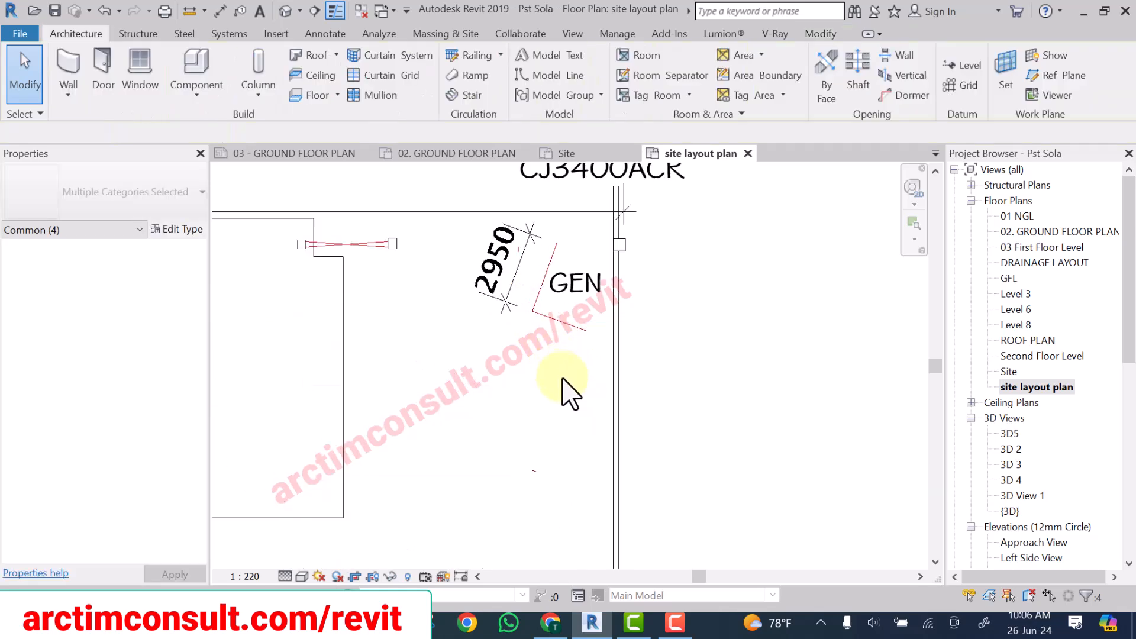
left_click_drag(489, 272, 464, 245)
key("Delete")
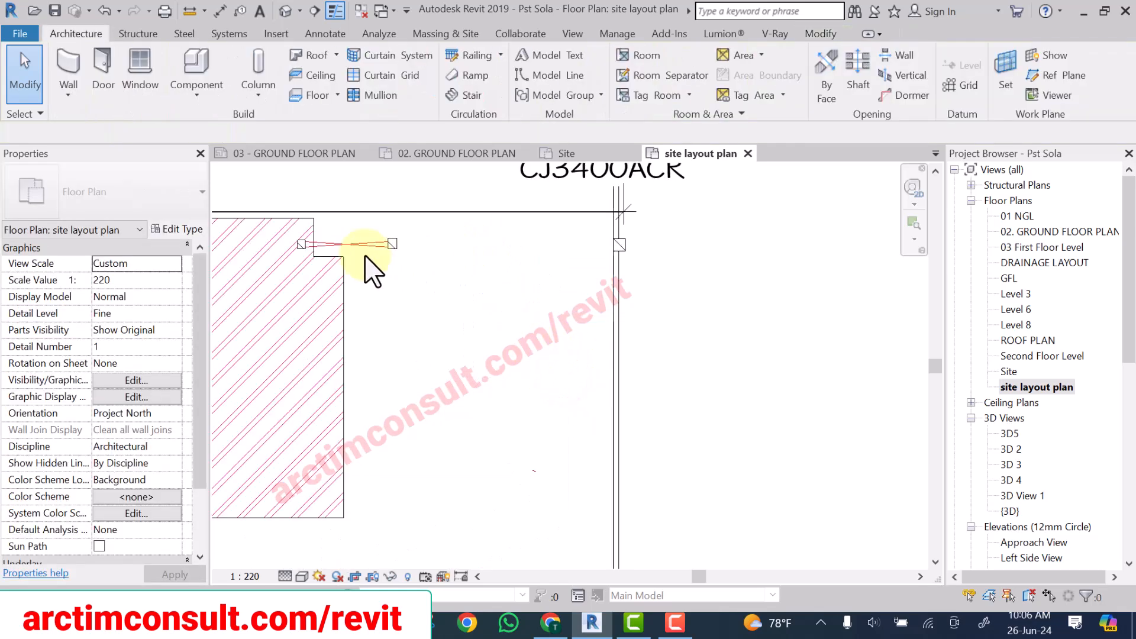
Delete the red gate and its two posts at the upper right corner of BLD A.
scroll(324, 238, "up", 1)
scroll(364, 236, "up", 2)
left_click_drag(467, 250, 415, 317)
key("Delete")
Delete the SEC building's hatched region, its label, the 4250 dimension and the adjoining driveway line.
scroll(679, 288, "down", 5)
scroll(438, 287, "up", 5)
scroll(438, 287, "up", 2)
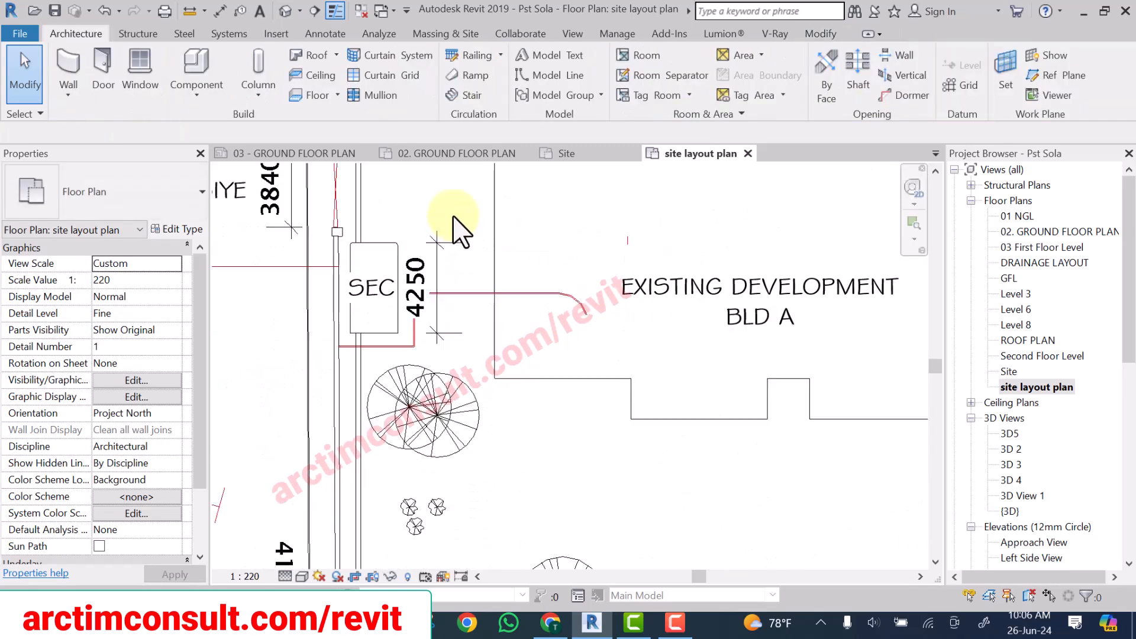
left_click_drag(454, 204, 384, 332)
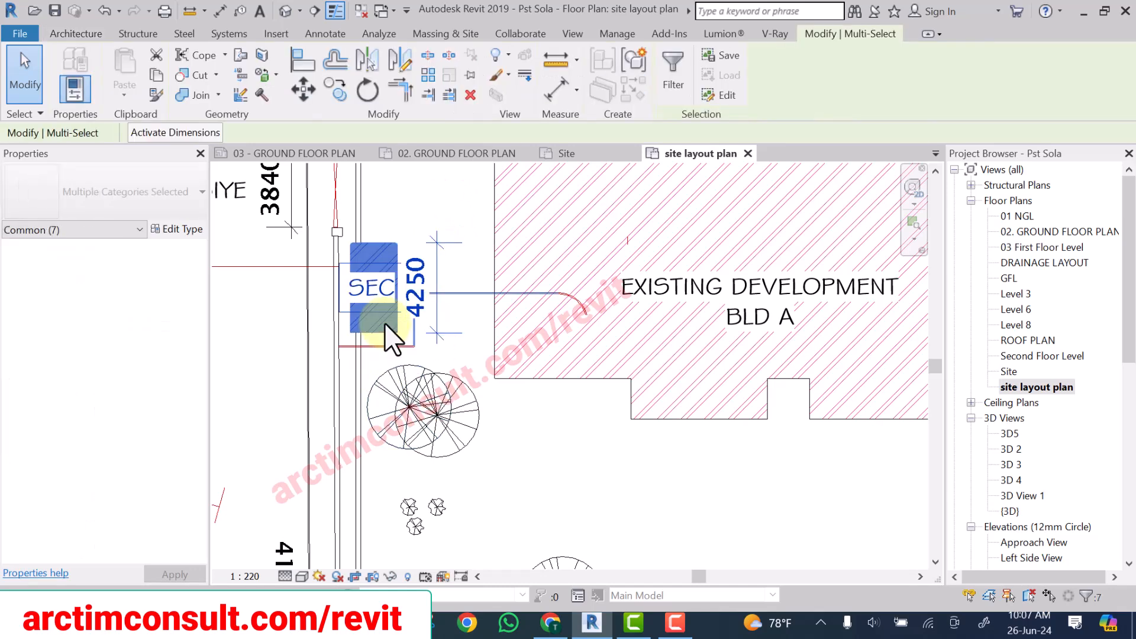
key("Delete")
Delete the leftover curved red driveway segment inside the hatched area of BLD A.
scroll(504, 294, "up", 1)
scroll(446, 246, "up", 2)
mouse_move(444, 241)
left_mouse_down()
mouse_move(499, 350)
mouse_move(701, 359)
left_mouse_up()
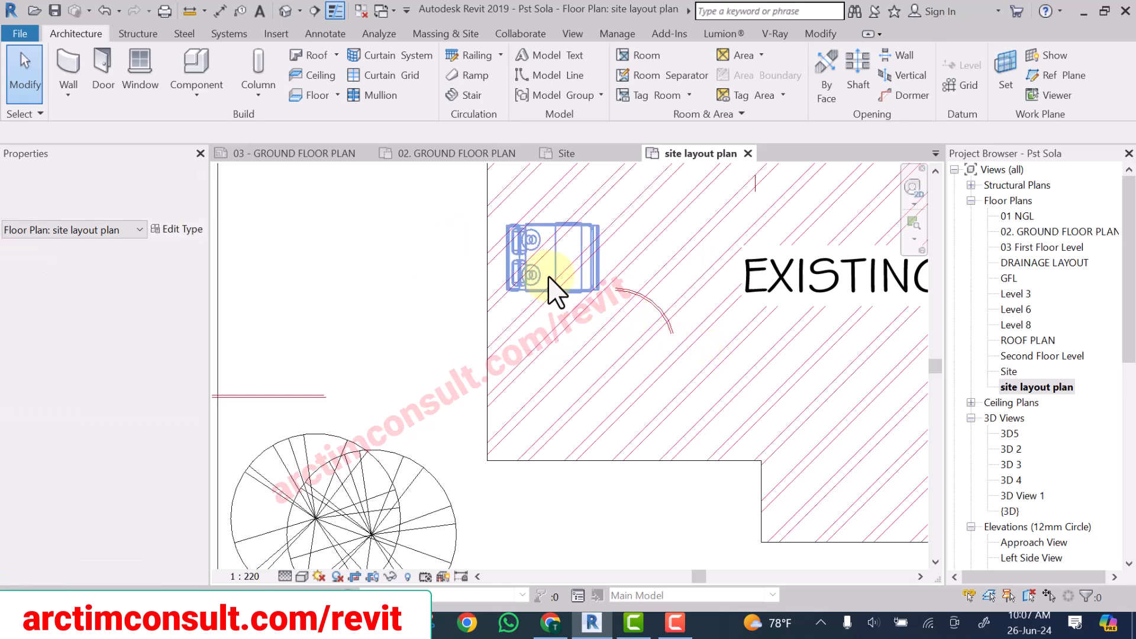
scroll(648, 299, "up", 2)
left_click(650, 296)
key("Delete")
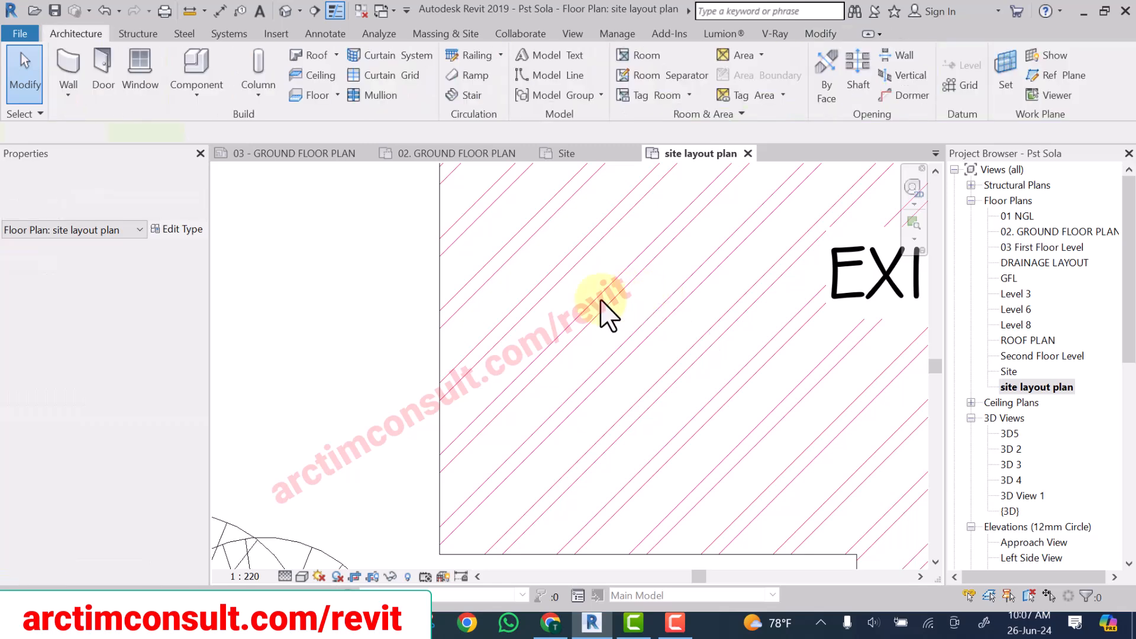
Delete the street name label and the 3840 dimension beside the entrance gate.
scroll(562, 309, "down", 5)
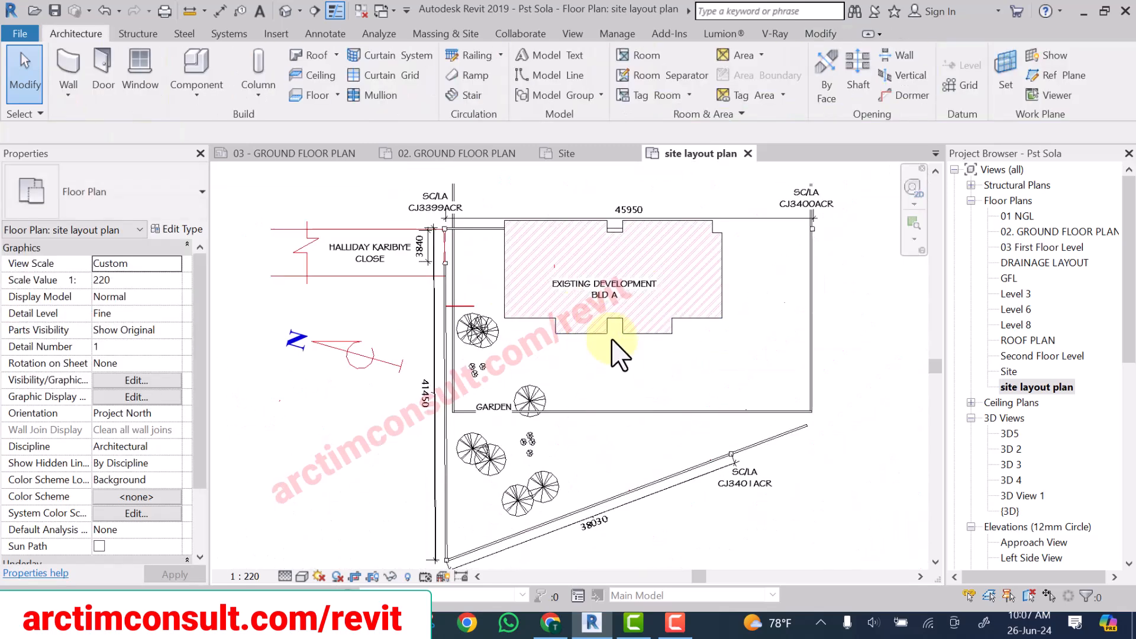
scroll(479, 237, "up", 2)
scroll(521, 296, "down", 3)
scroll(521, 390, "up", 2)
scroll(492, 370, "up", 1)
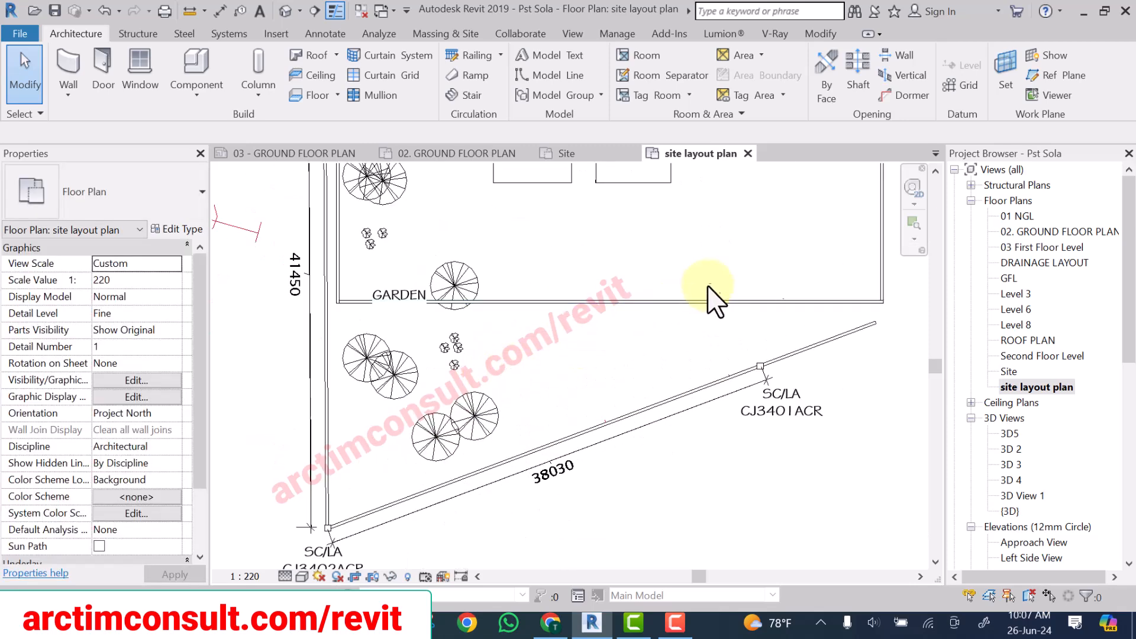
scroll(592, 391, "down", 3)
scroll(473, 331, "up", 2)
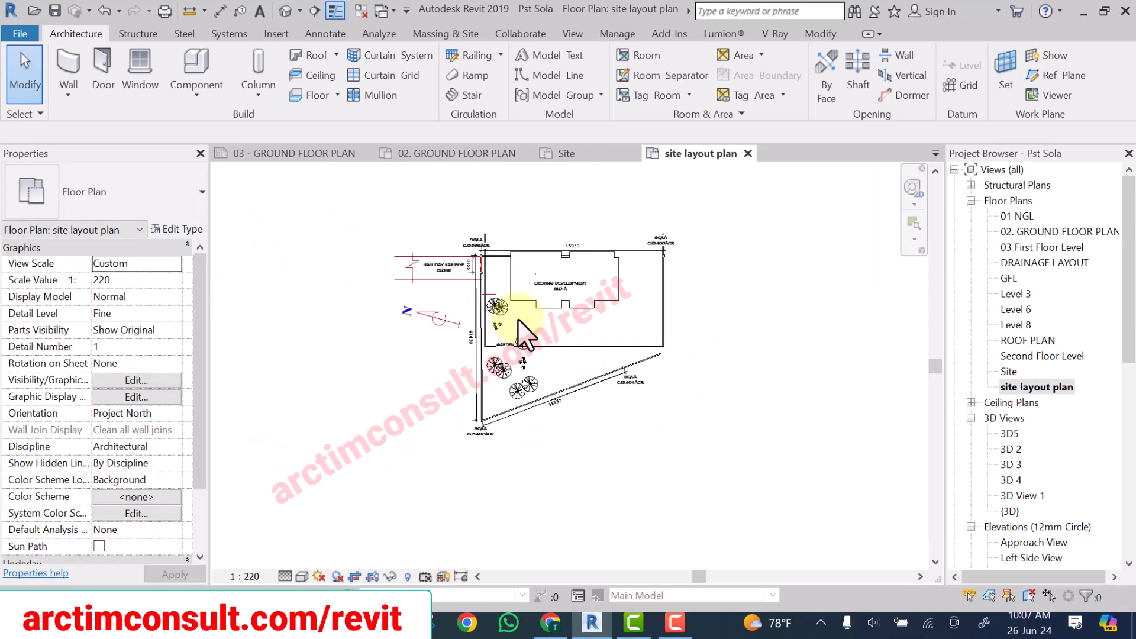
scroll(361, 273, "up", 3)
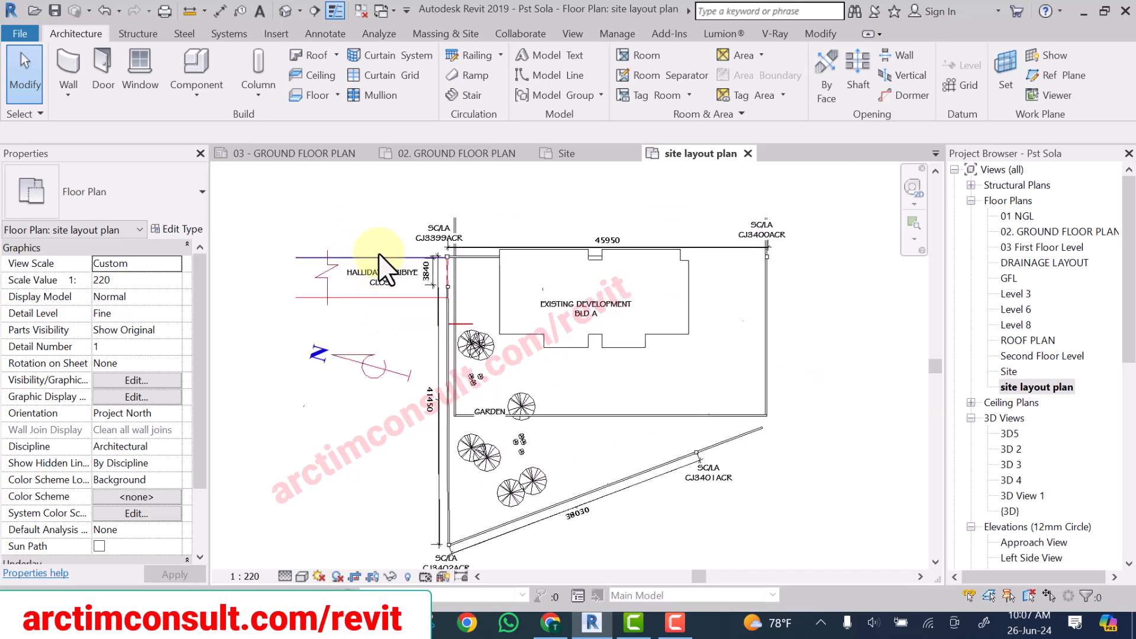
left_click(405, 304)
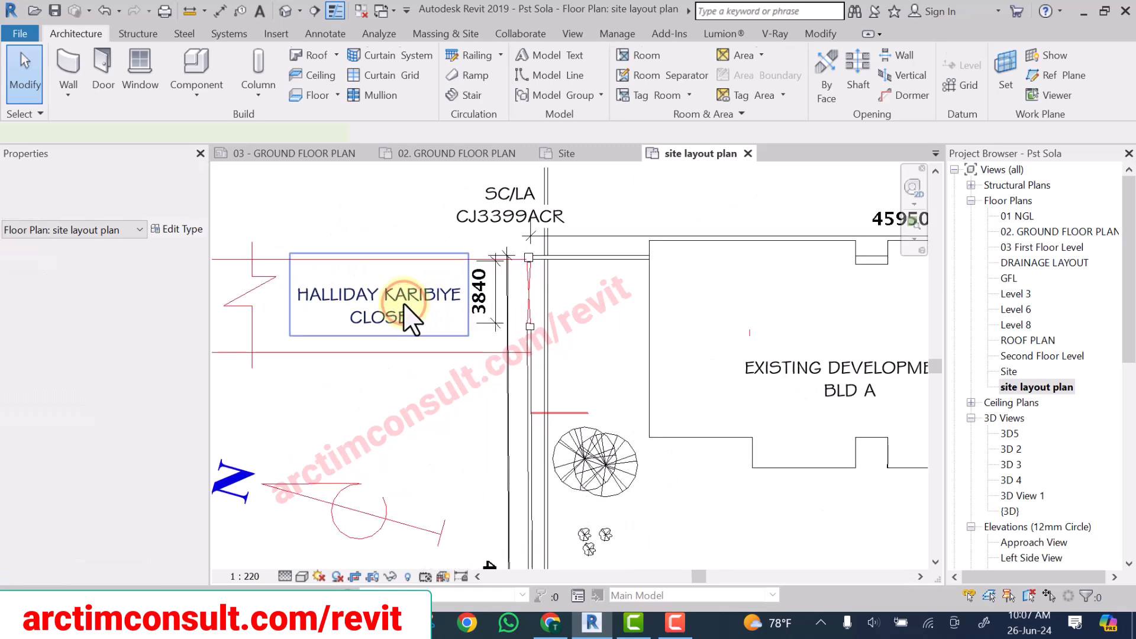
key("Delete")
middle_click_drag(528, 335, 403, 340)
scroll(404, 340, "up", 1)
Delete the vertical inner boundary wall between the entrance gate and BLD A.
scroll(419, 255, "down", 3)
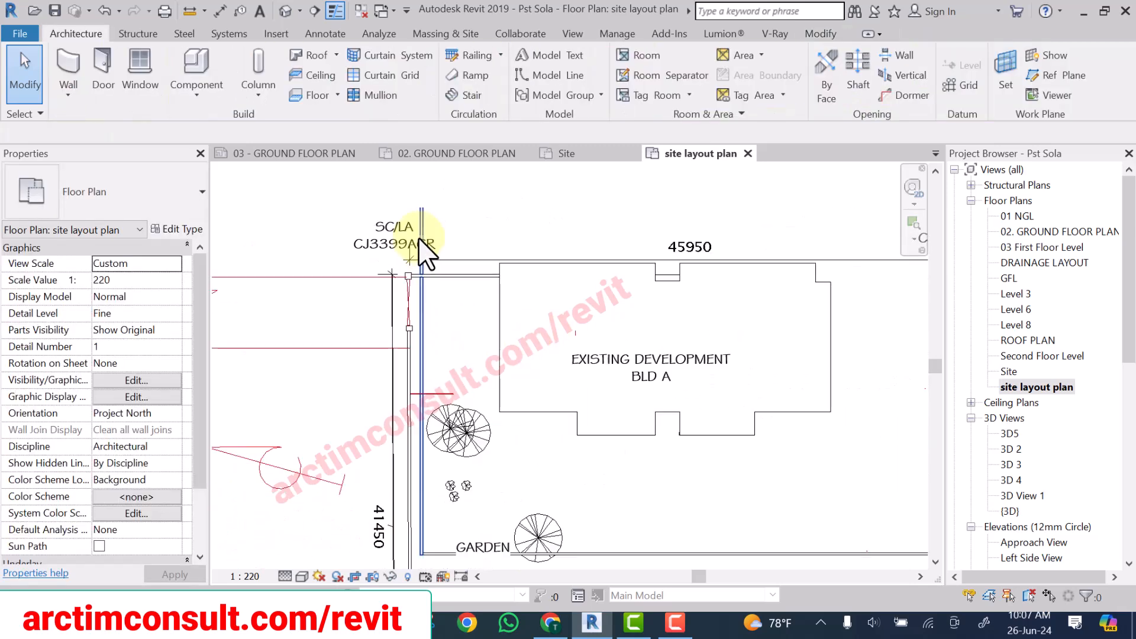
scroll(422, 314, "down", 2)
left_click(423, 304)
key("Delete")
Delete the 45950 dimension and the thin boundary line running above BLD A.
scroll(503, 331, "up", 1)
middle_click_drag(503, 330, 452, 373)
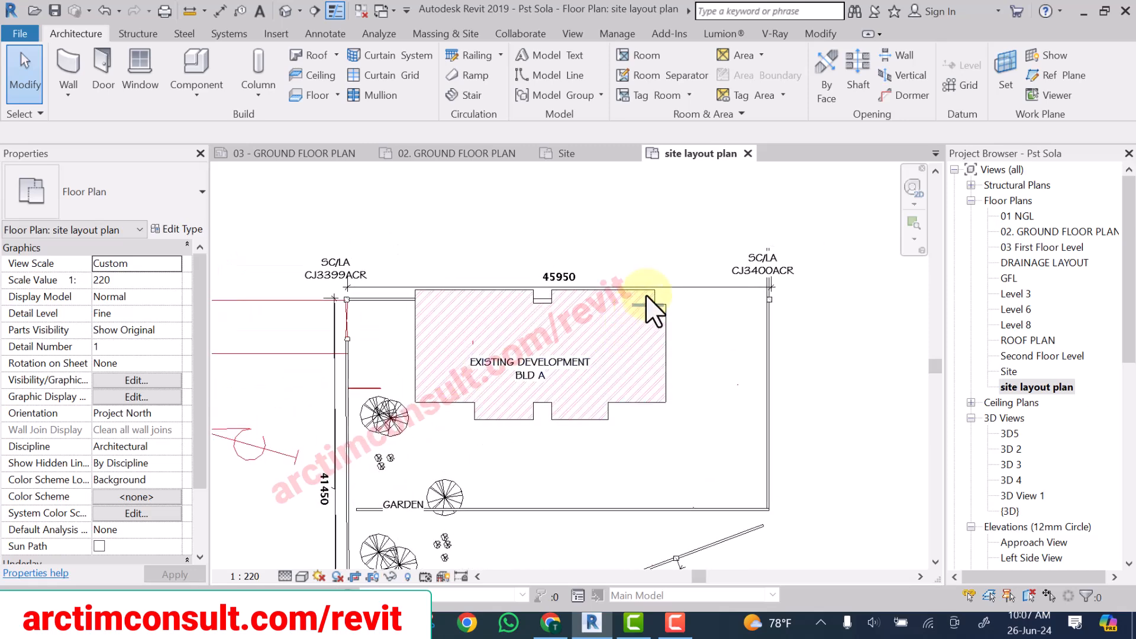
left_click(660, 287)
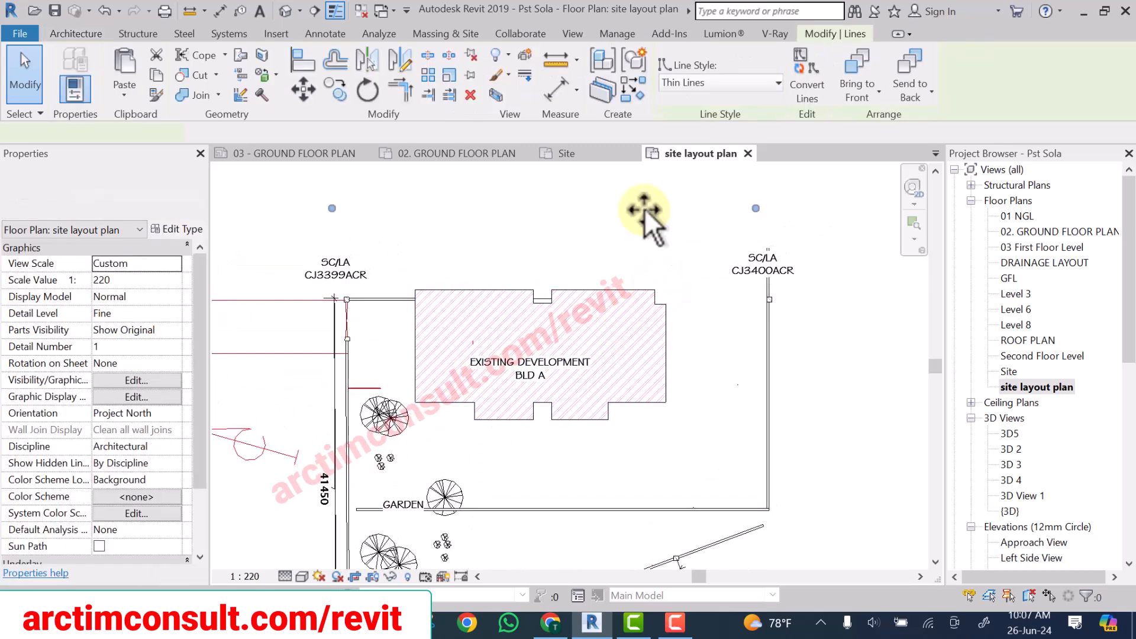
key("Delete")
Move the short fence wall at BLD A's upper left corner up clear of the building, unjoining its connected elements.
scroll(391, 313, "up", 1)
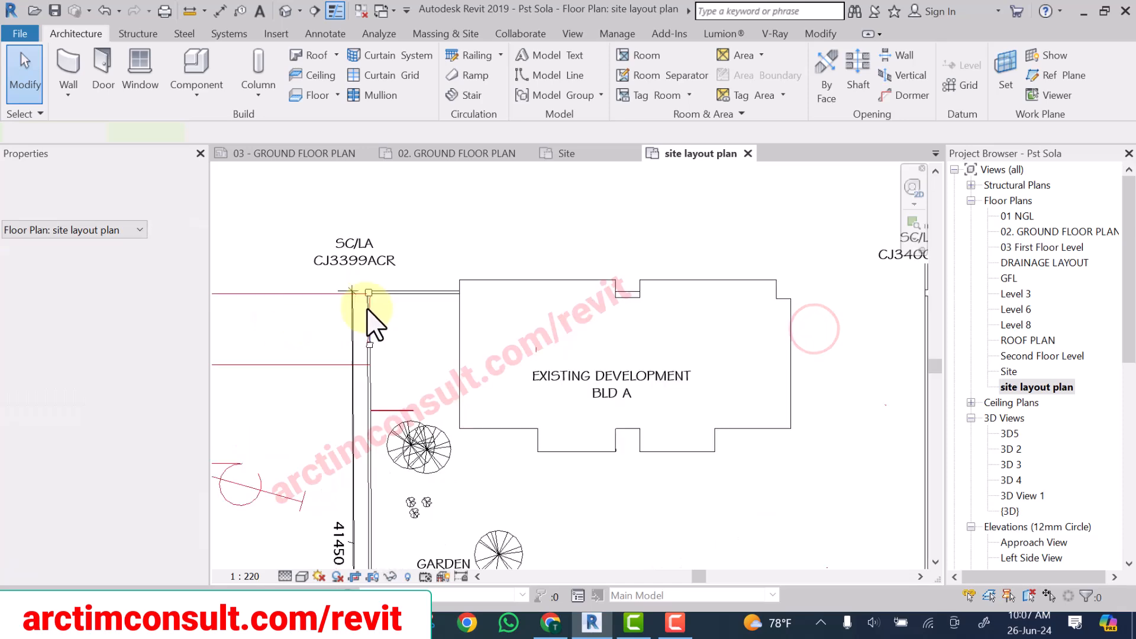
left_click(394, 293)
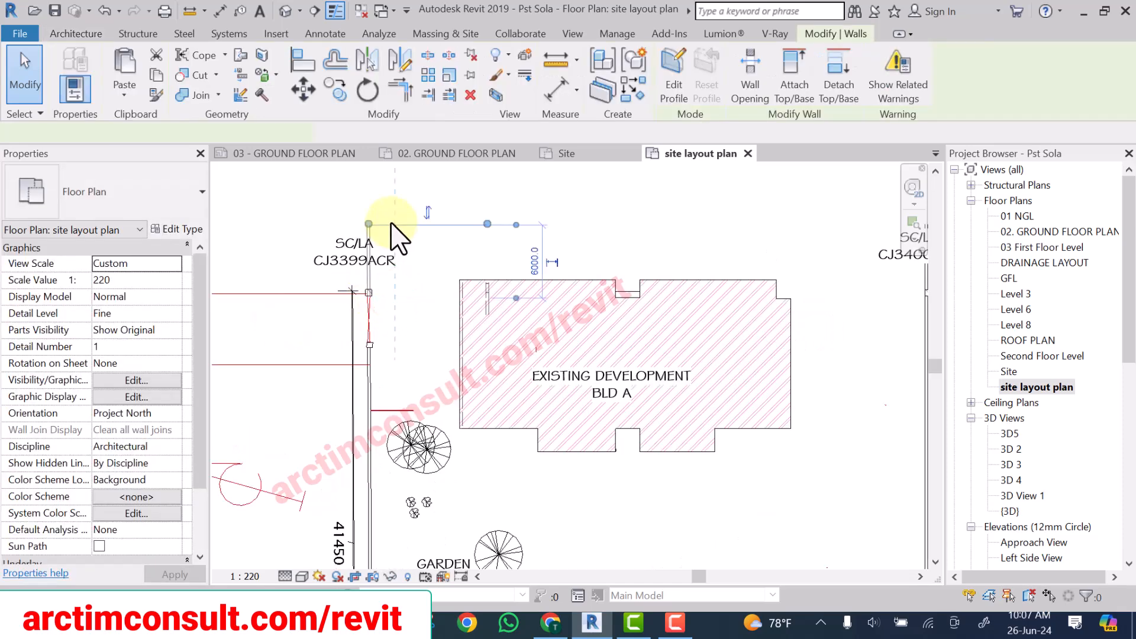
left_click_drag(394, 237, 394, 225)
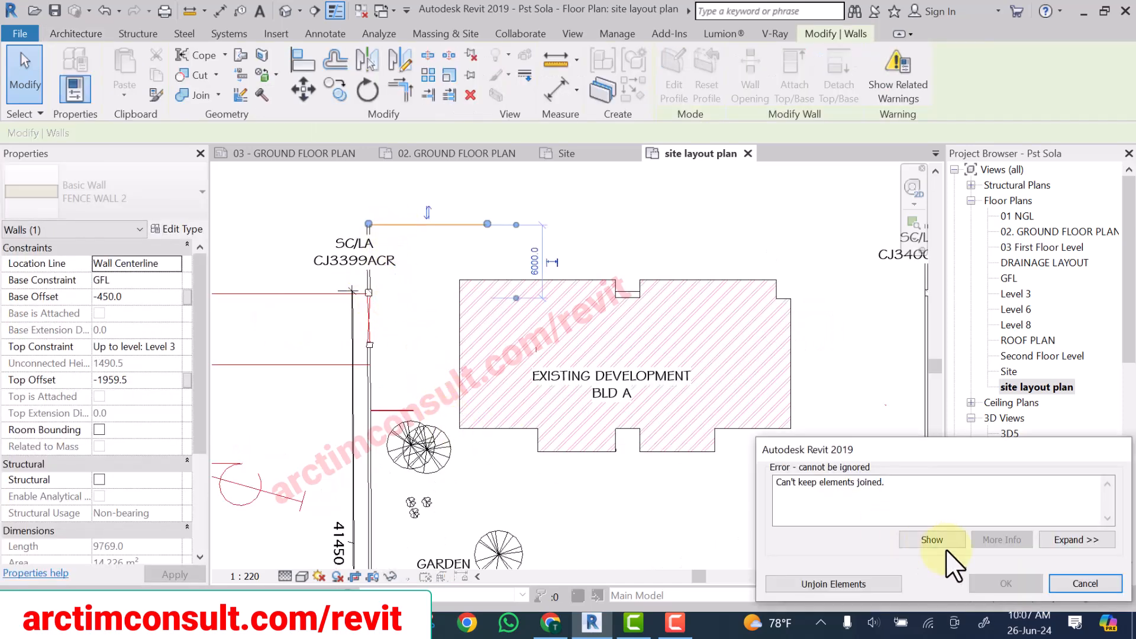
left_click(820, 585)
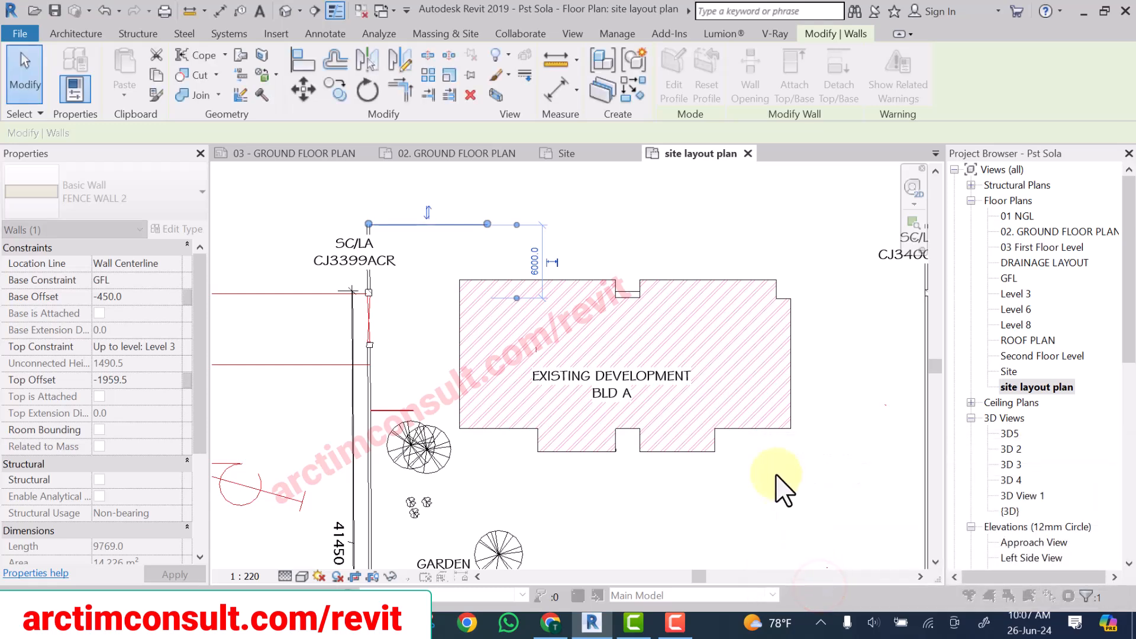
left_click(571, 237)
scroll(477, 293, "down", 2)
scroll(482, 290, "up", 5)
left_click(523, 232)
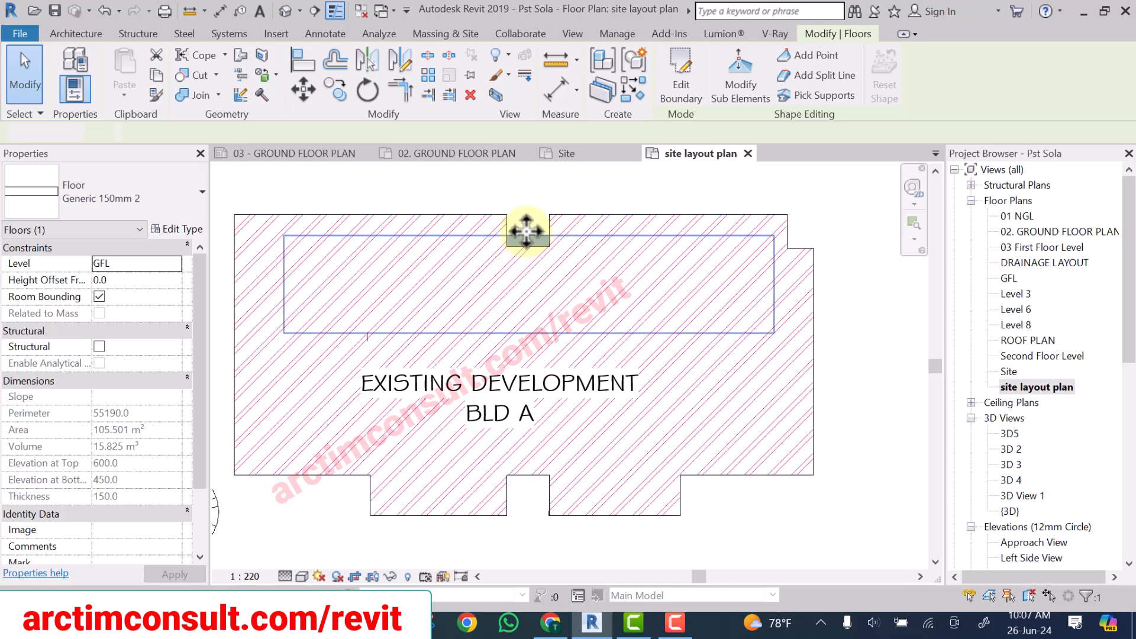
key("Escape")
scroll(710, 314, "down", 3)
scroll(681, 384, "down", 1)
Remove the BLD A line from the building label so that it reads only EXISTING DEVELOPMENT.
scroll(647, 456, "up", 5)
left_click(582, 260)
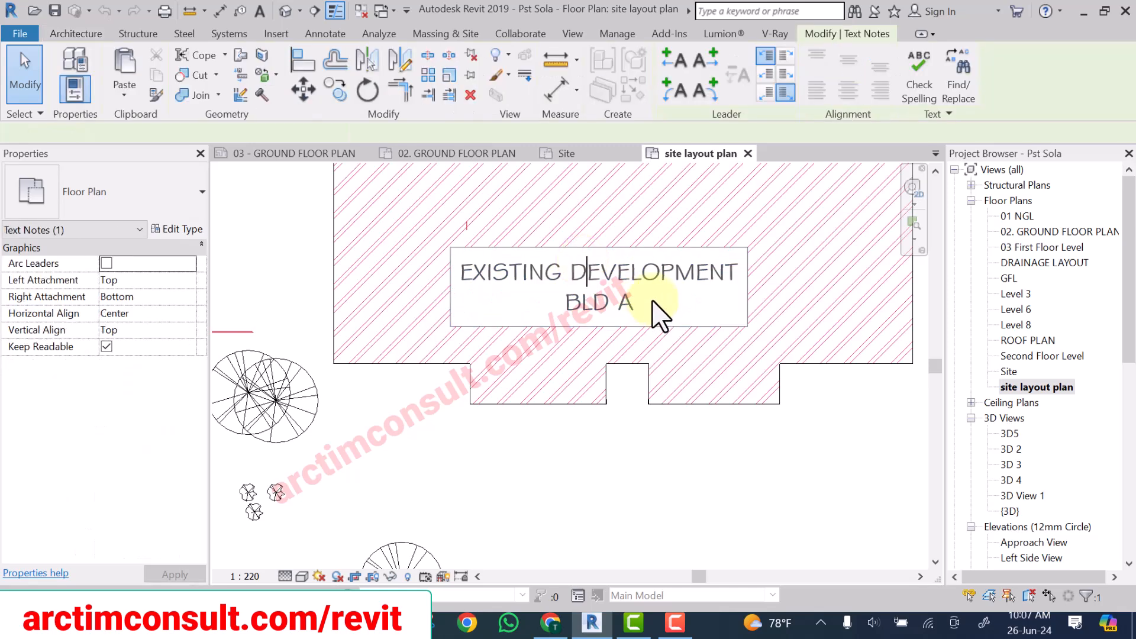
left_click_drag(639, 308, 563, 308)
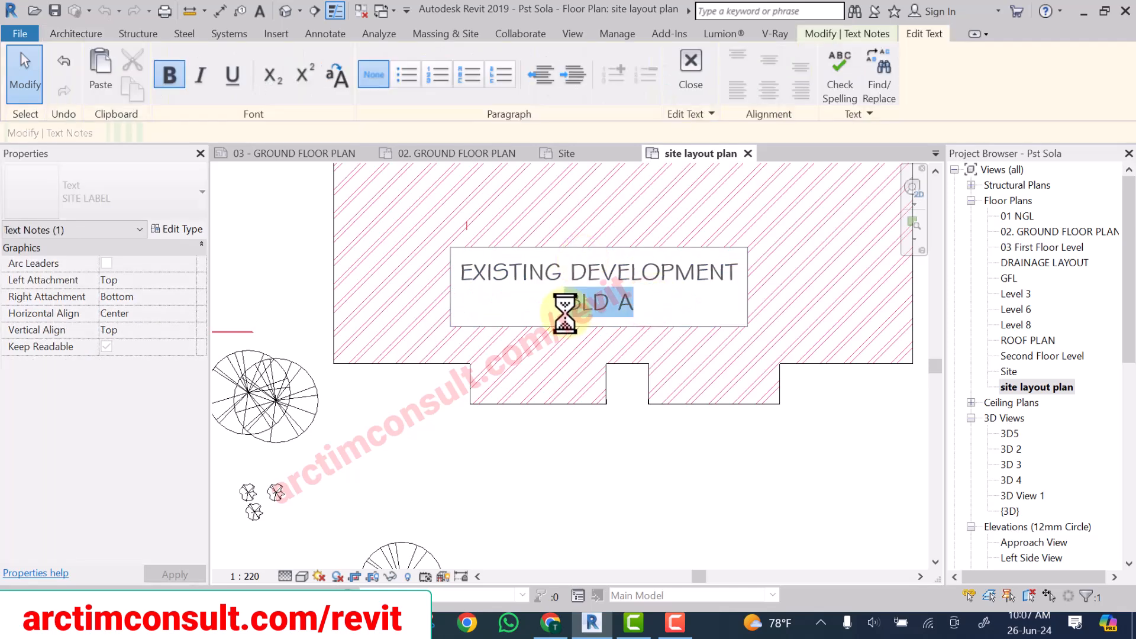
key("BackSpace")
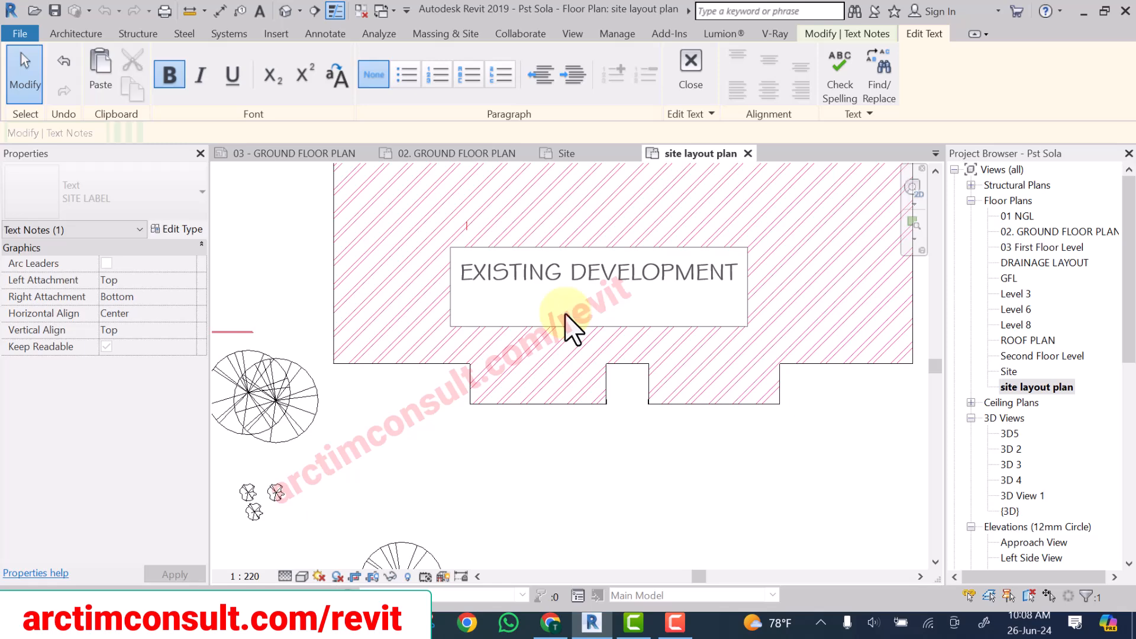
left_click(756, 507)
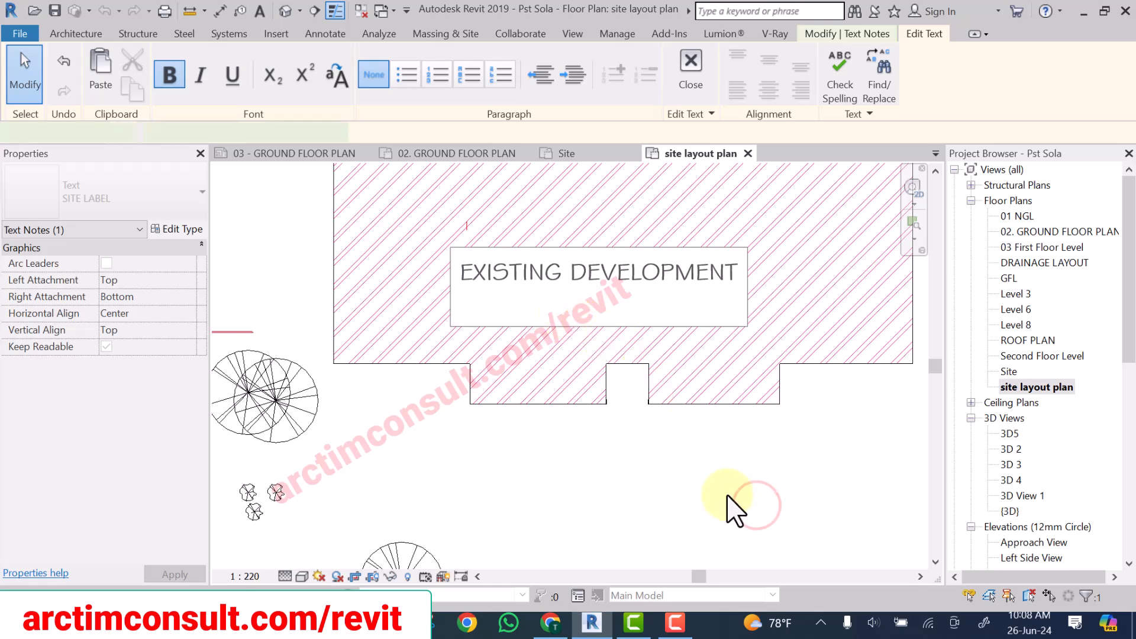
left_click(727, 493)
scroll(578, 443, "down", 5)
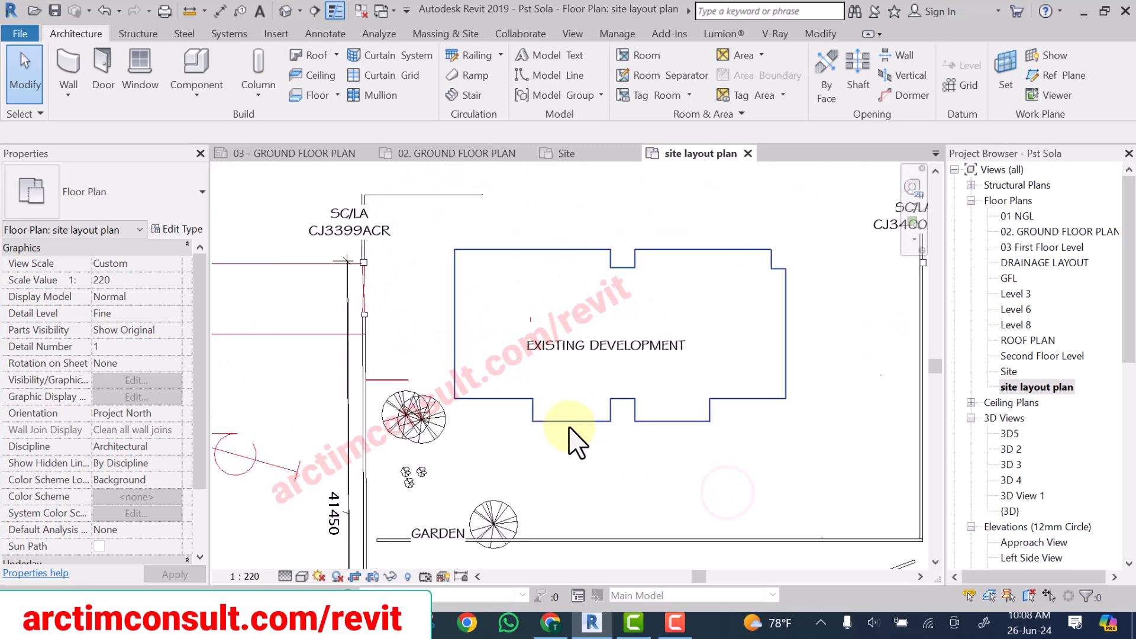
Move the EXISTING DEVELOPMENT label to the middle of the hatched building.
scroll(619, 390, "up", 4)
left_click(567, 372)
left_click_drag(619, 331, 582, 343)
scroll(583, 343, "down", 2)
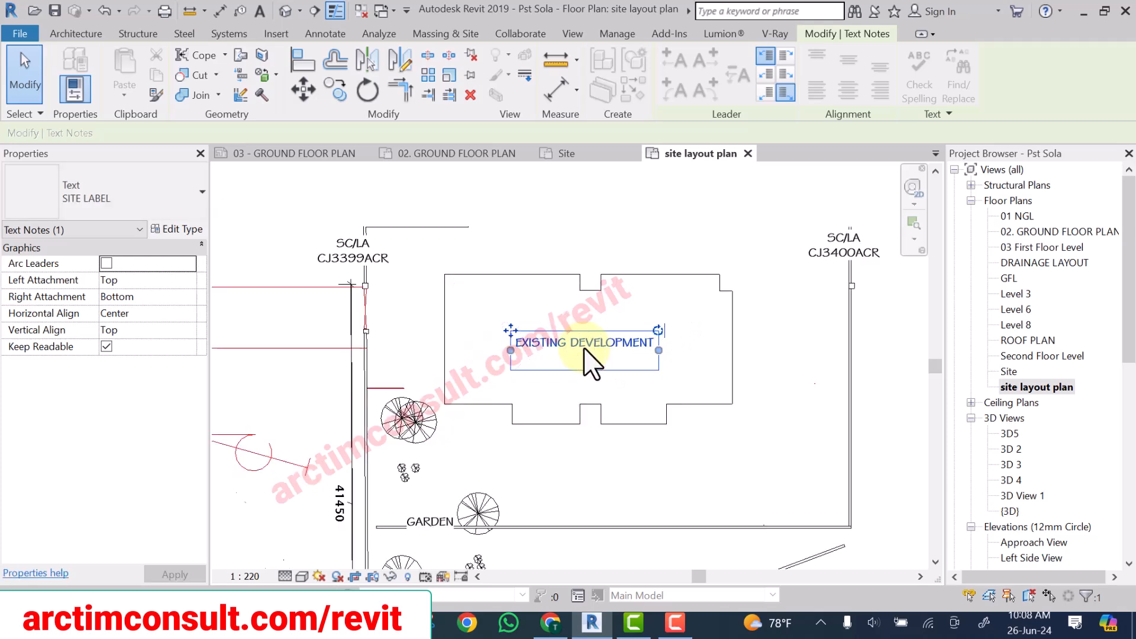
middle_click_drag(636, 486, 607, 453)
left_click(607, 453)
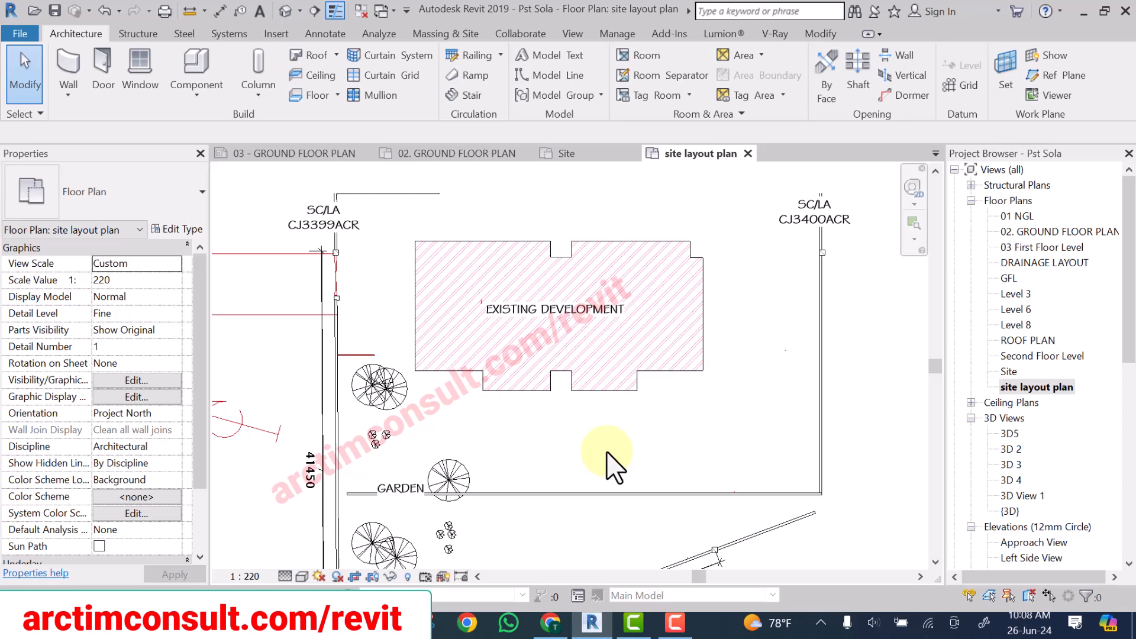
Draw furniture-style detail lines outward from the building's two right-side corners and downward from the right corner of its lower projection.
key("d")
key("l")
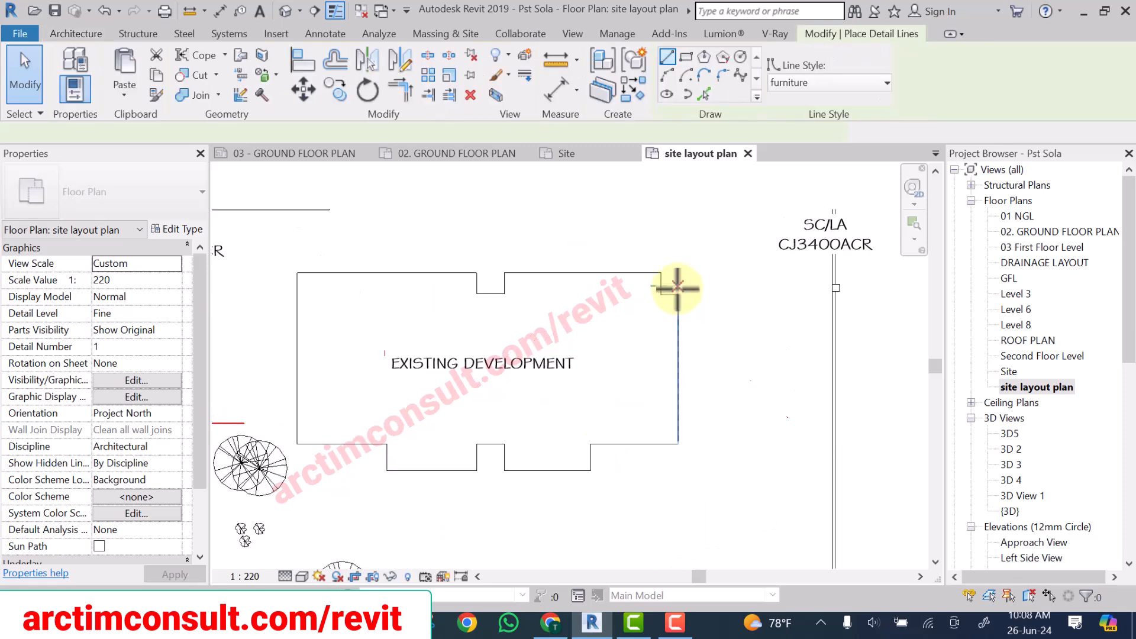
scroll(743, 290, "up", 3)
left_click(678, 297)
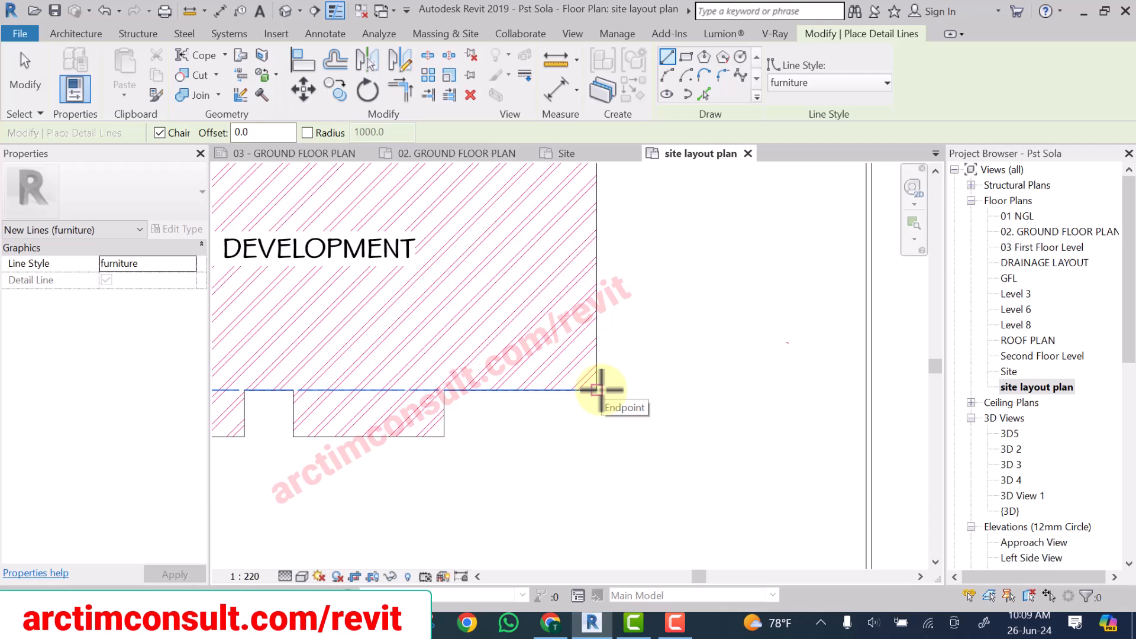
left_click(599, 389)
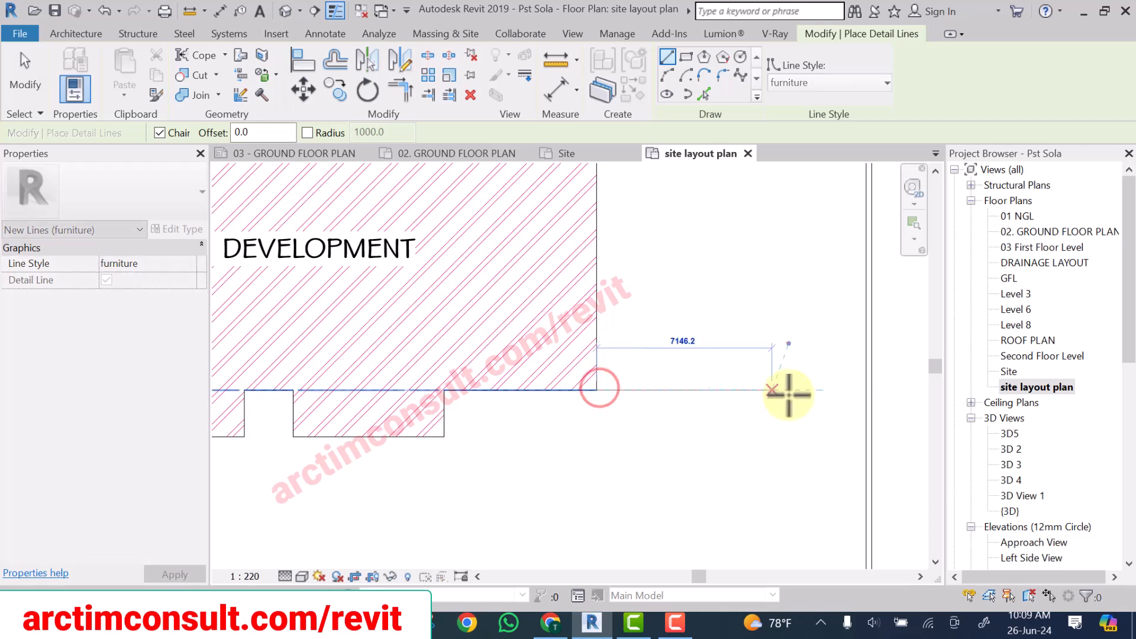
left_click(803, 390)
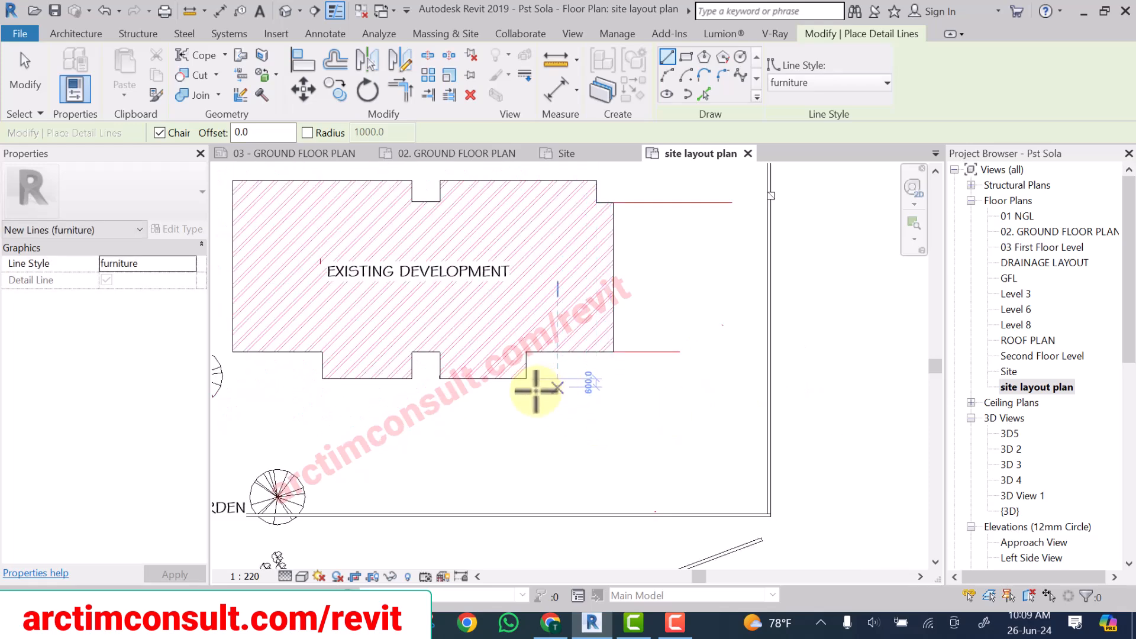
left_click(525, 377)
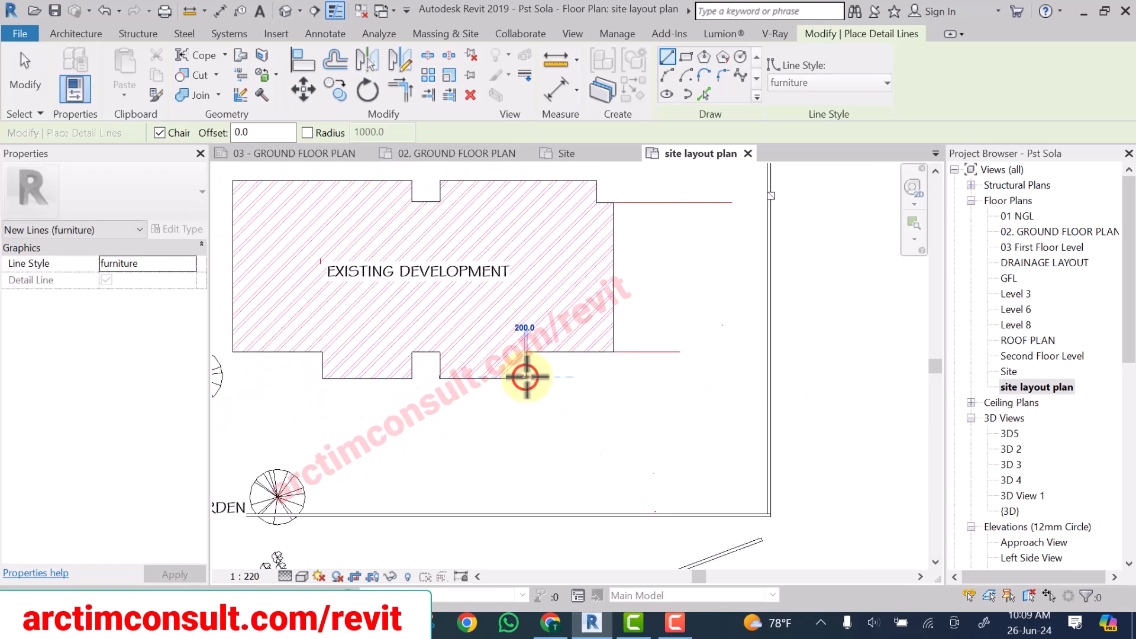
scroll(525, 376, "down", 5)
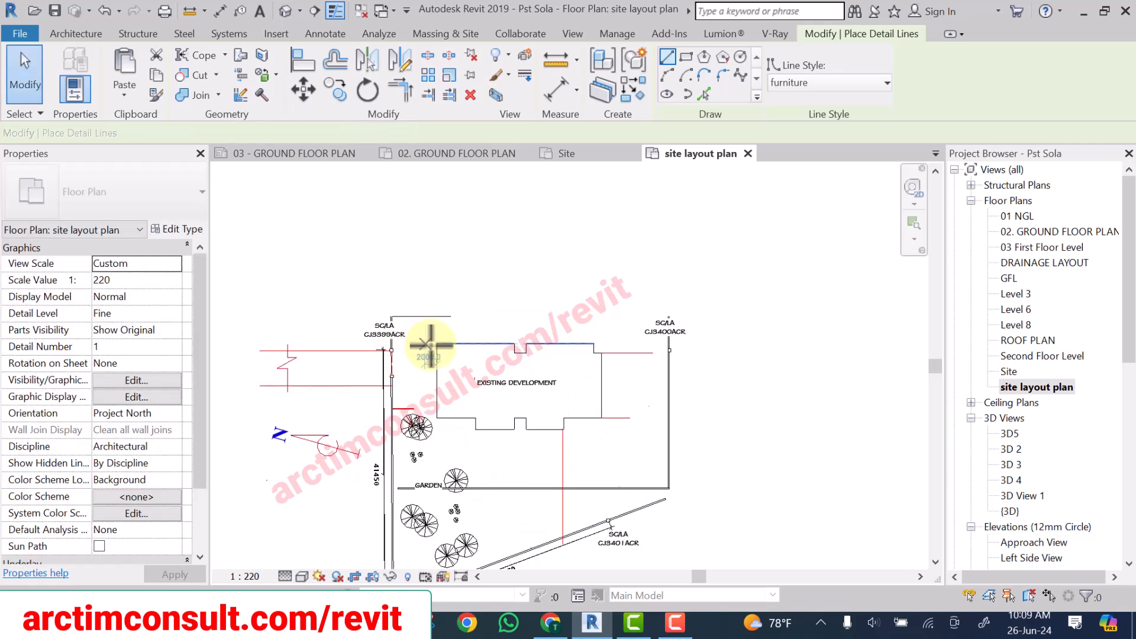
Draw two detail lines from the building's upper-left corner, one 1550 mm to the left and one 900 mm upward.
left_click(410, 343)
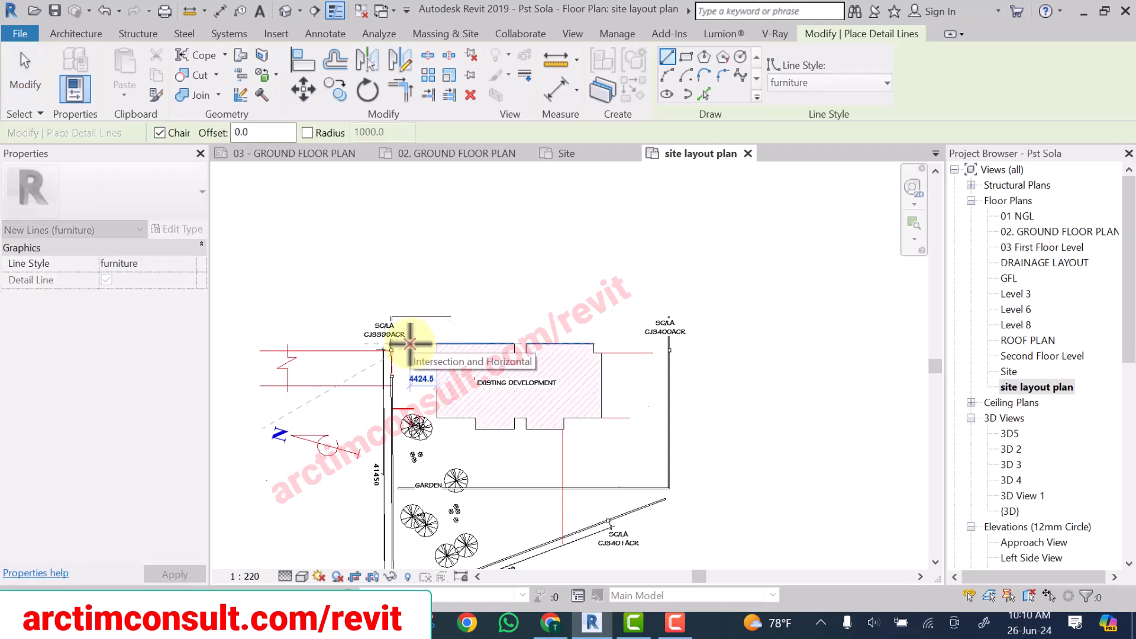
type("1550")
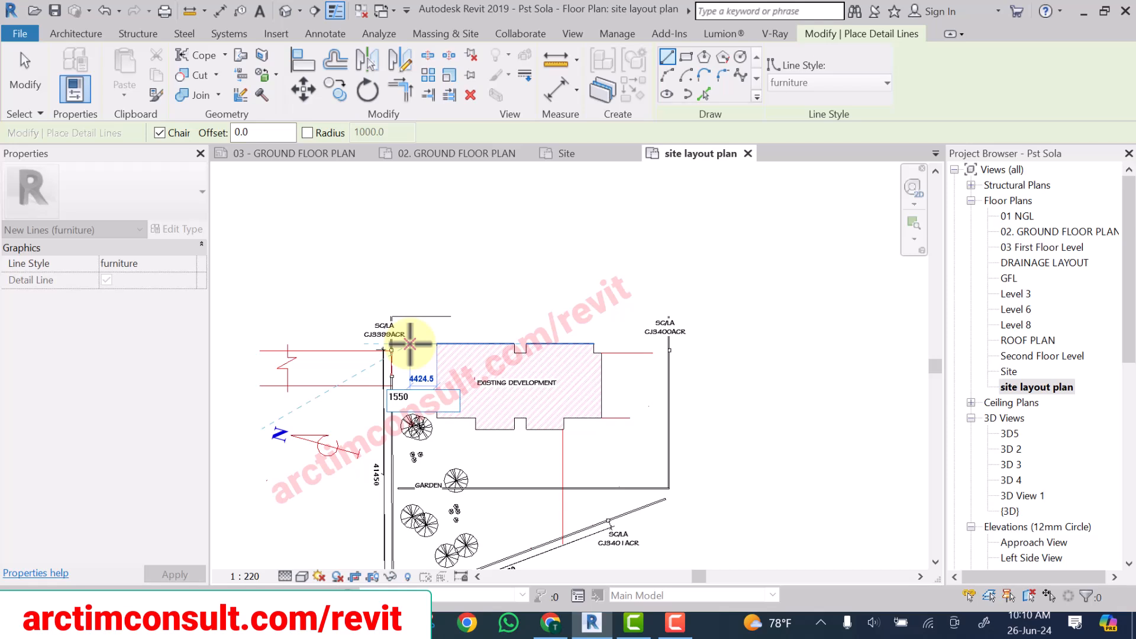
scroll(441, 343, "up", 2)
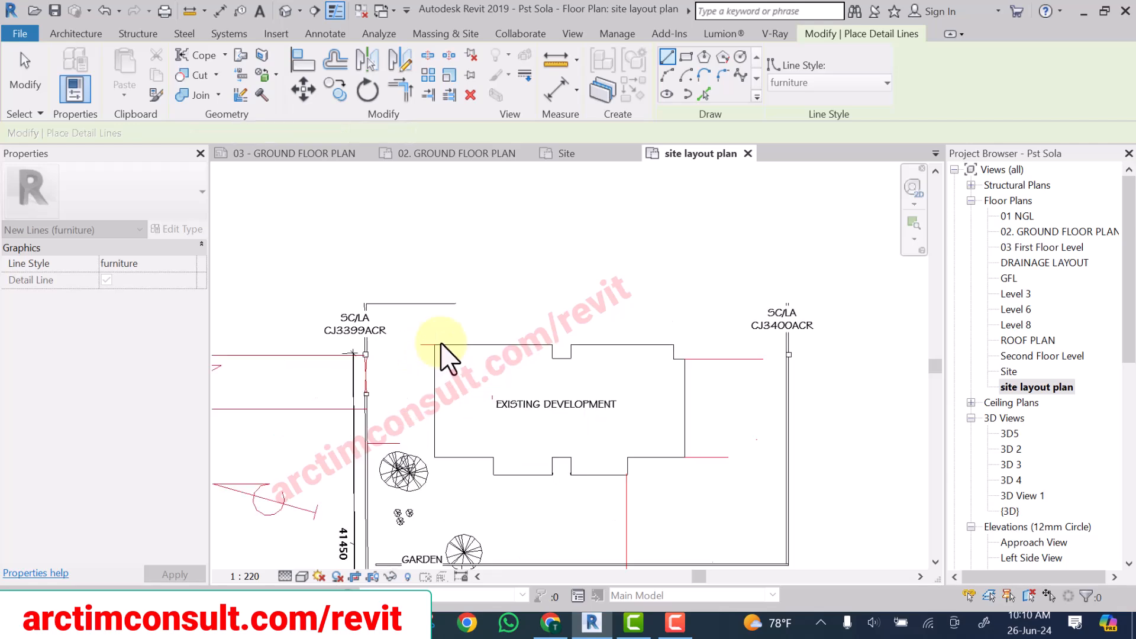
scroll(441, 344, "up", 4)
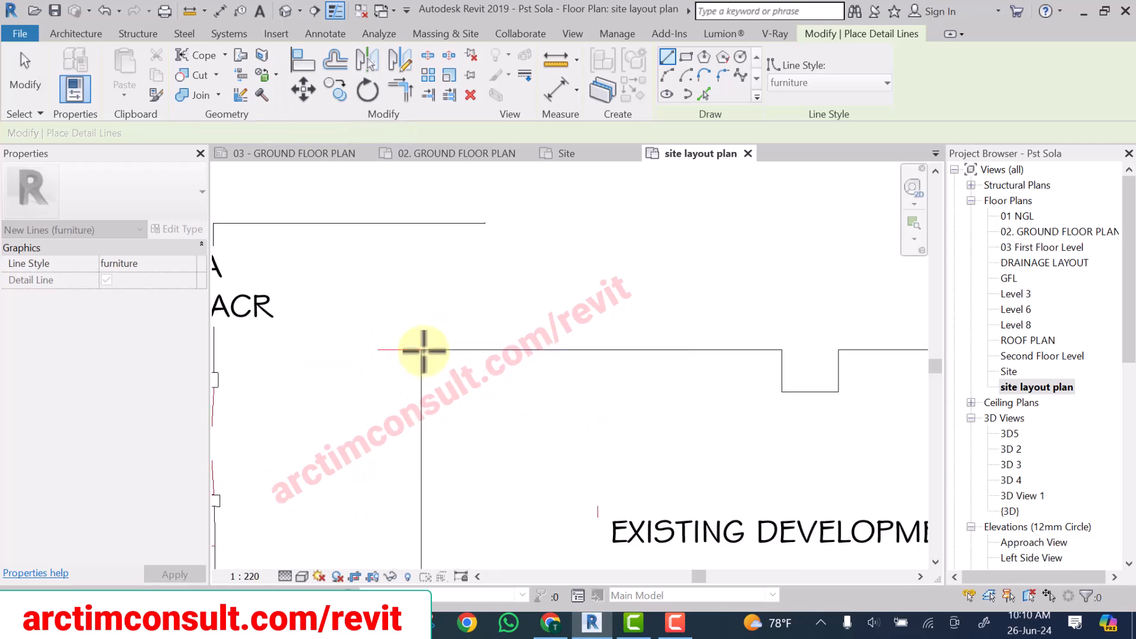
left_click(421, 349)
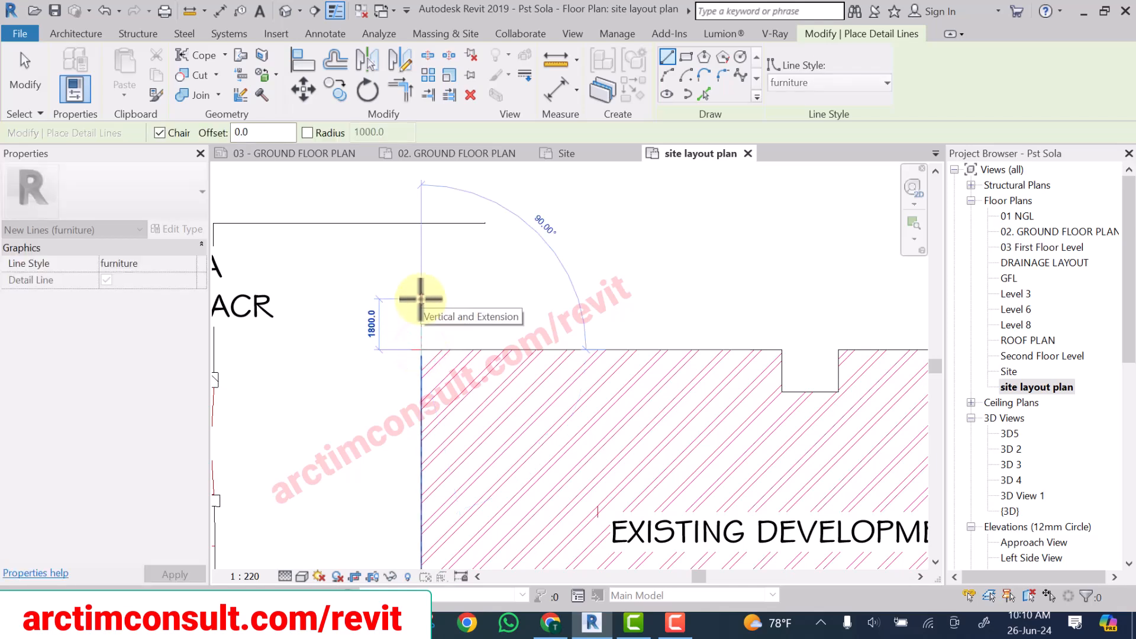
type("9")
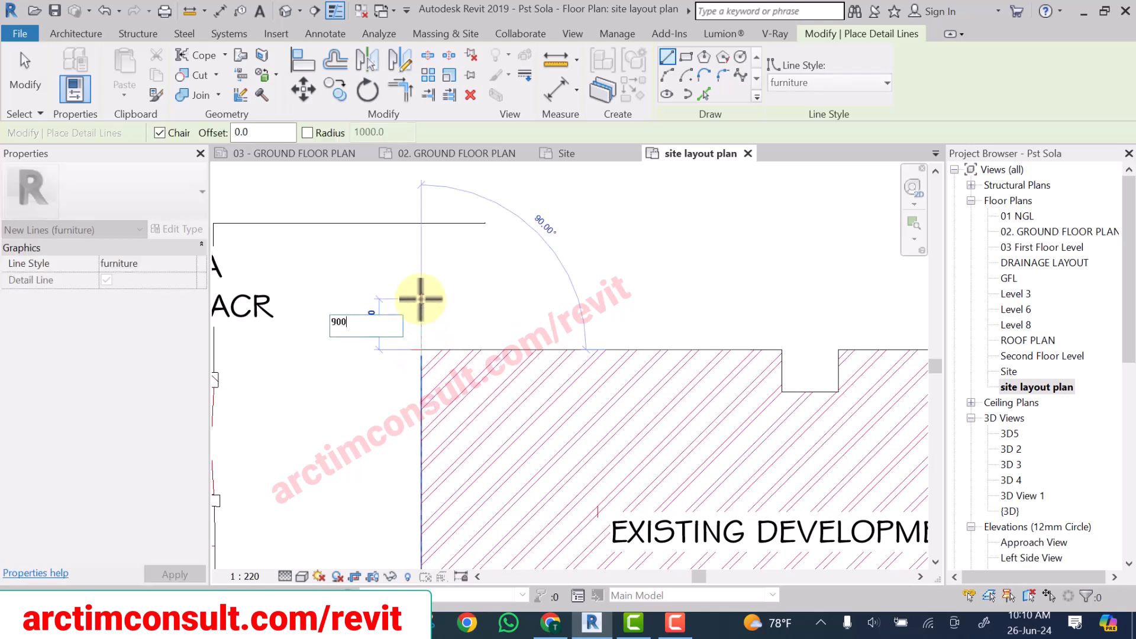
type("00")
key("Return")
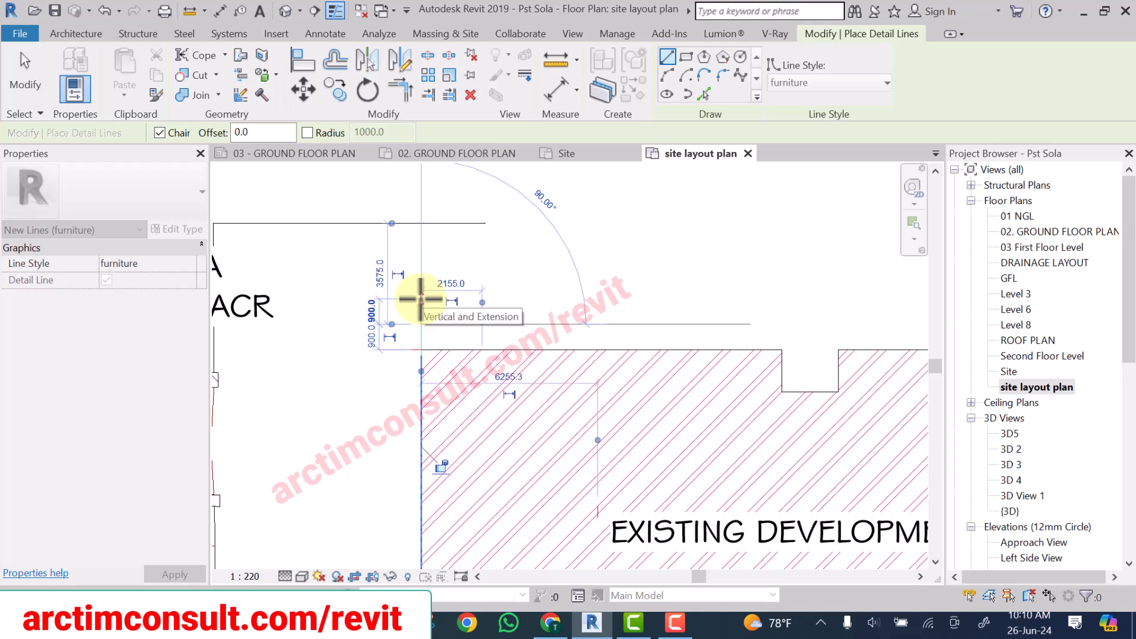
key("Escape")
key("Escape")
Draw a short vertical detail line upward from the building's upper-right corner.
scroll(363, 322, "down", 5)
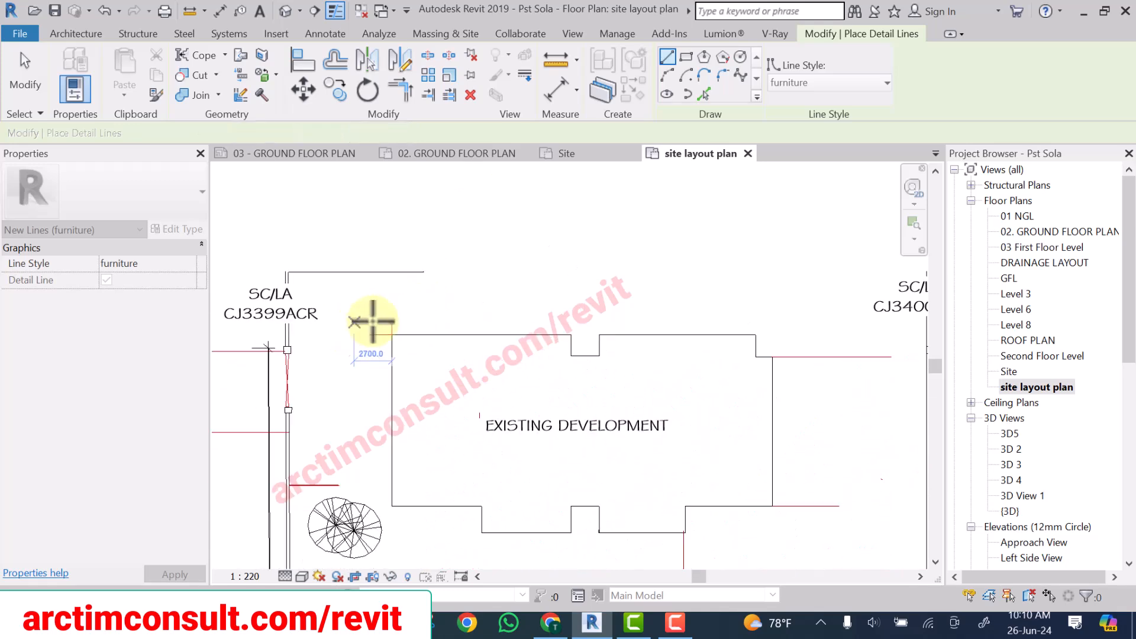
middle_click_drag(677, 327, 576, 331)
scroll(576, 332, "up", 1)
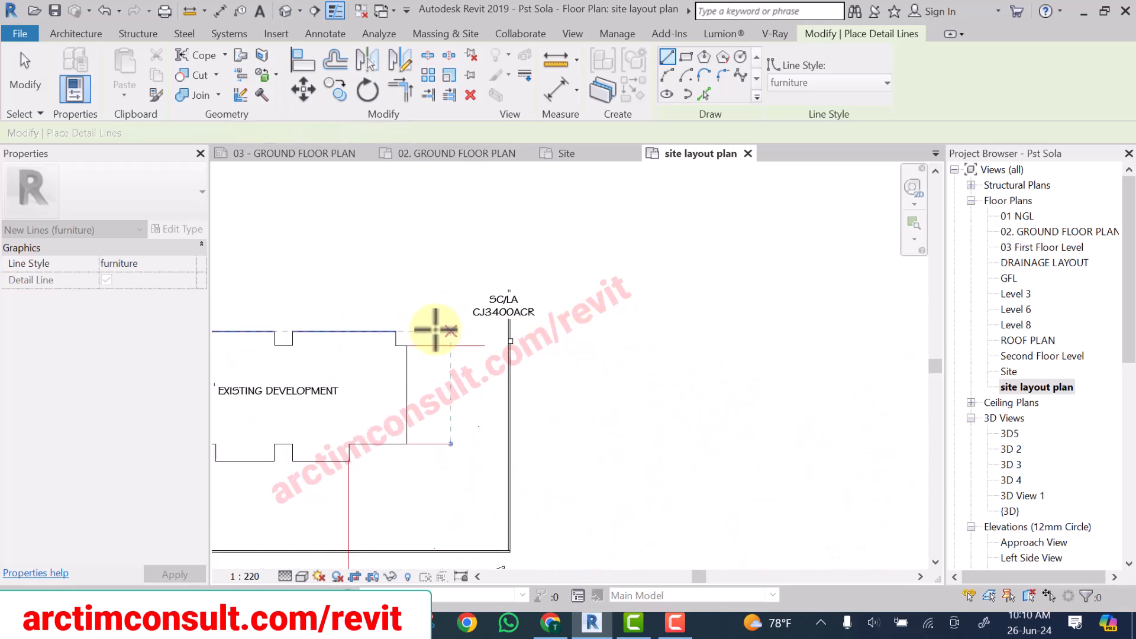
left_click(396, 331)
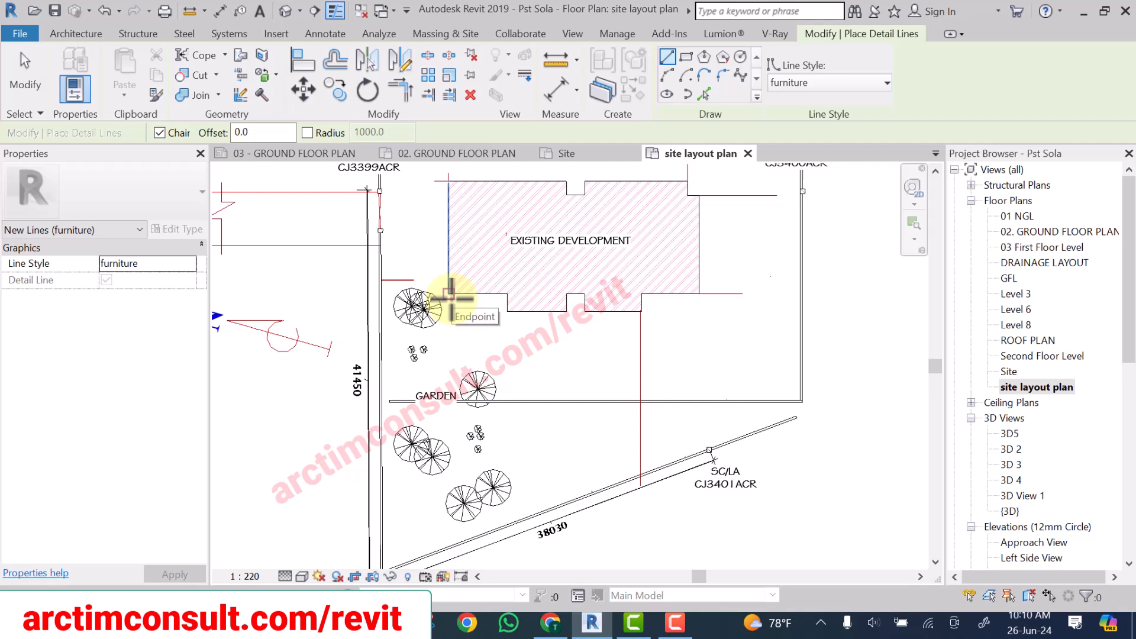
Draw a vertical detail line downward from the building's lower-left corner, past the garden wall.
left_click(450, 298)
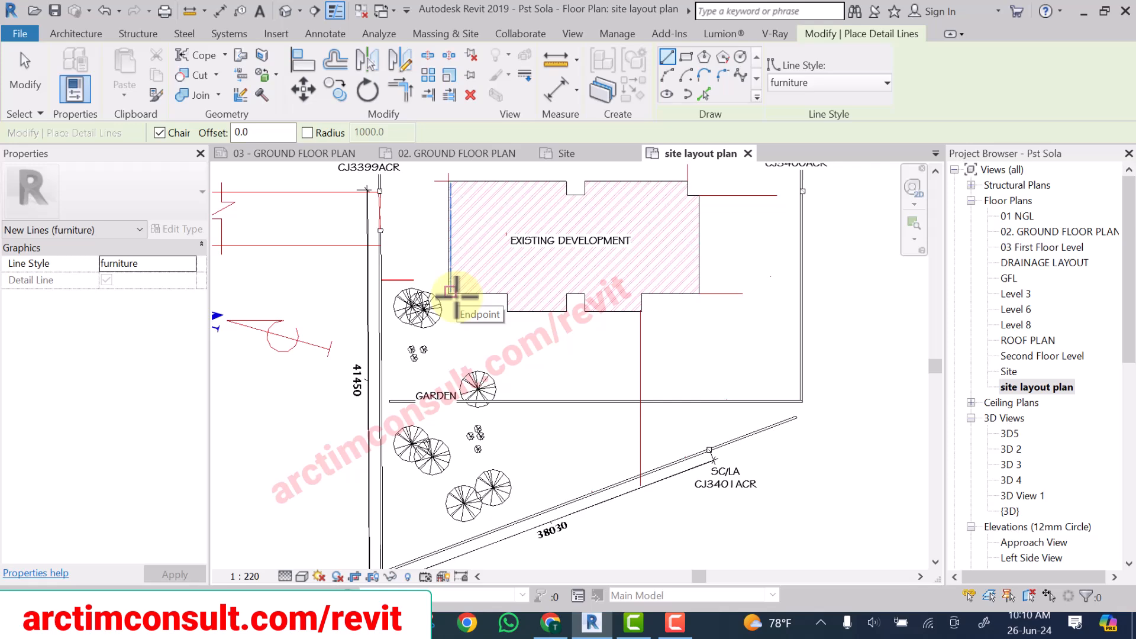
left_click(456, 294)
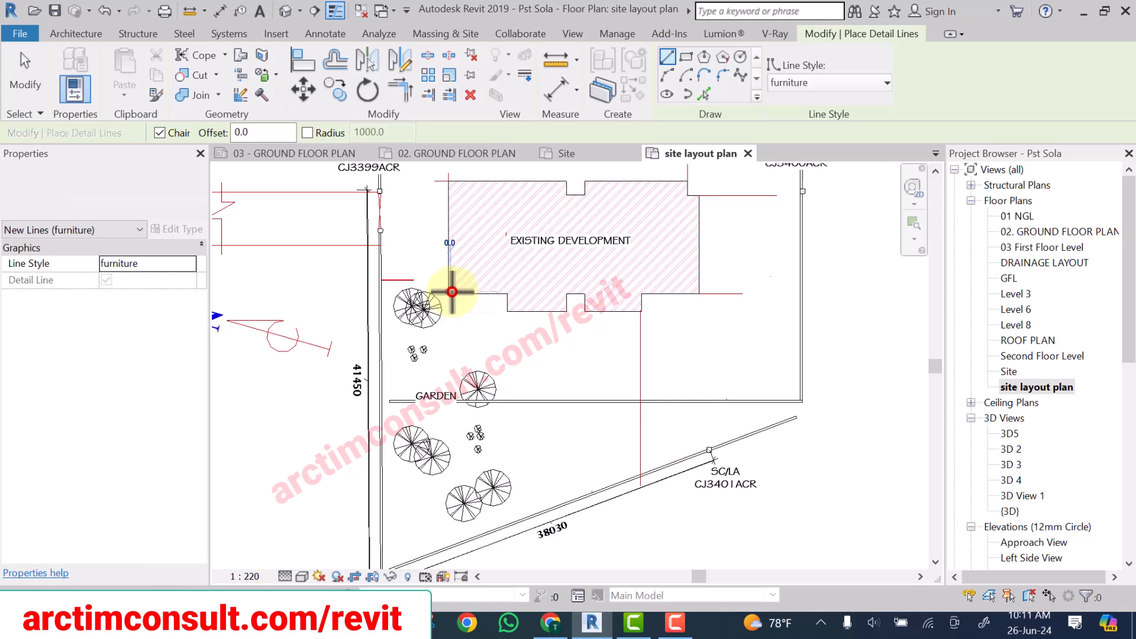
scroll(452, 292, "down", 4)
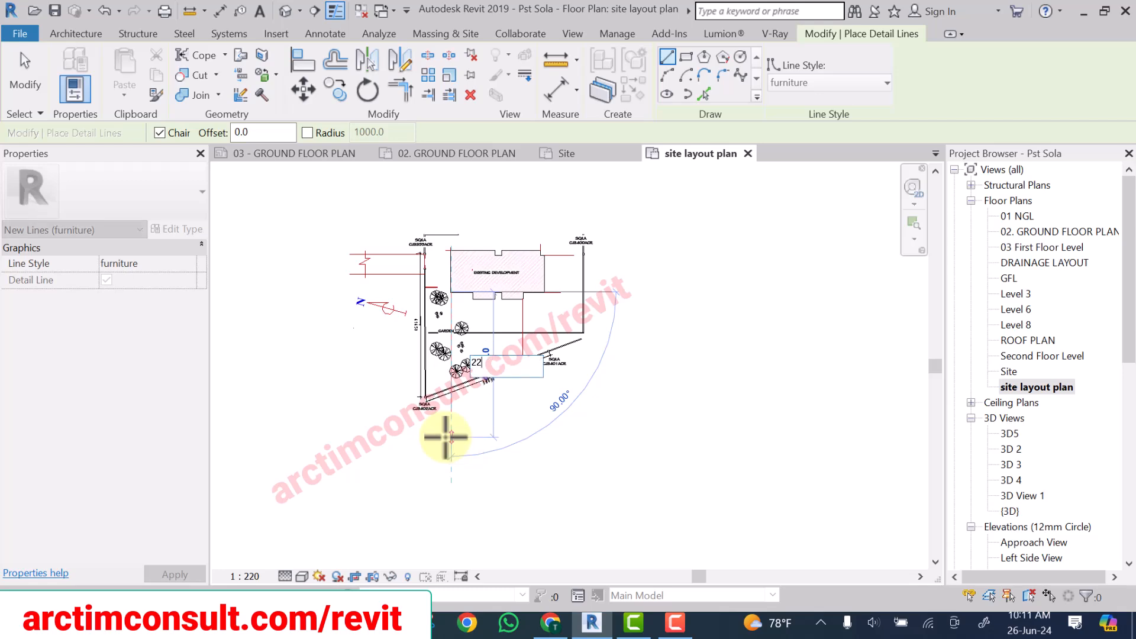
Draw a 2500 mm horizontal detail line to the left from the building's lower-left corner.
scroll(452, 255, "up", 10)
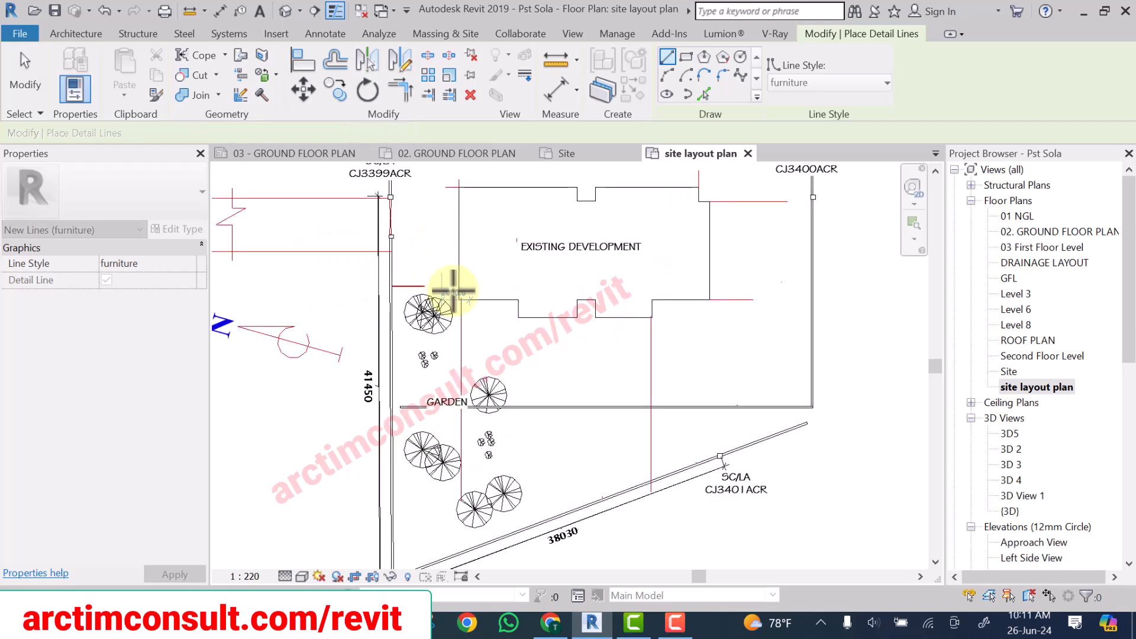
scroll(490, 343, "up", 2)
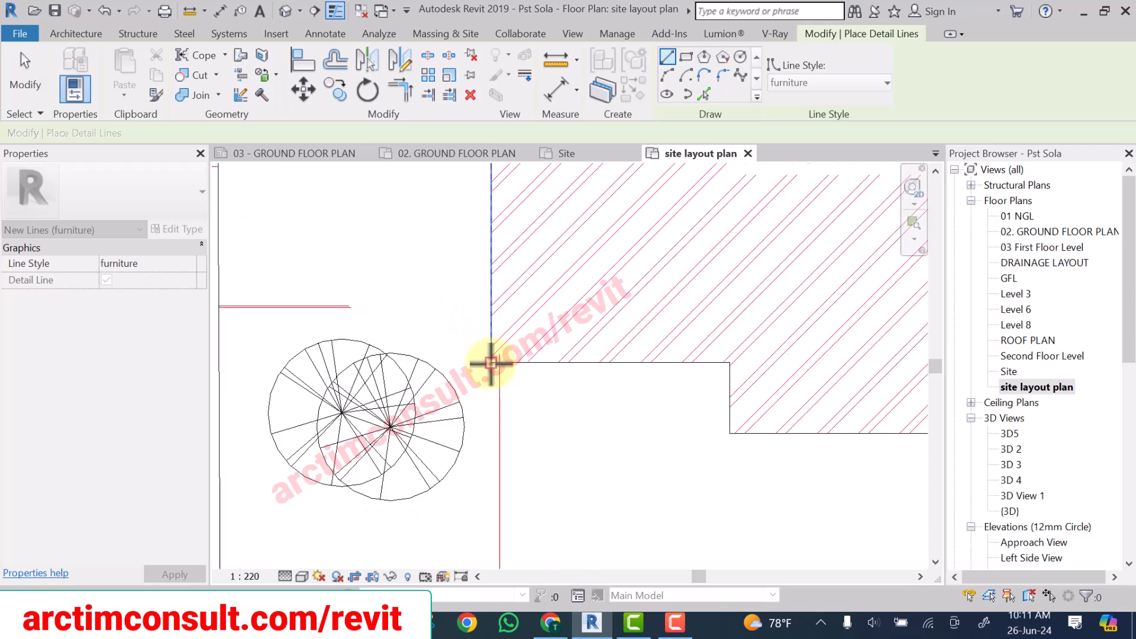
left_click(491, 363)
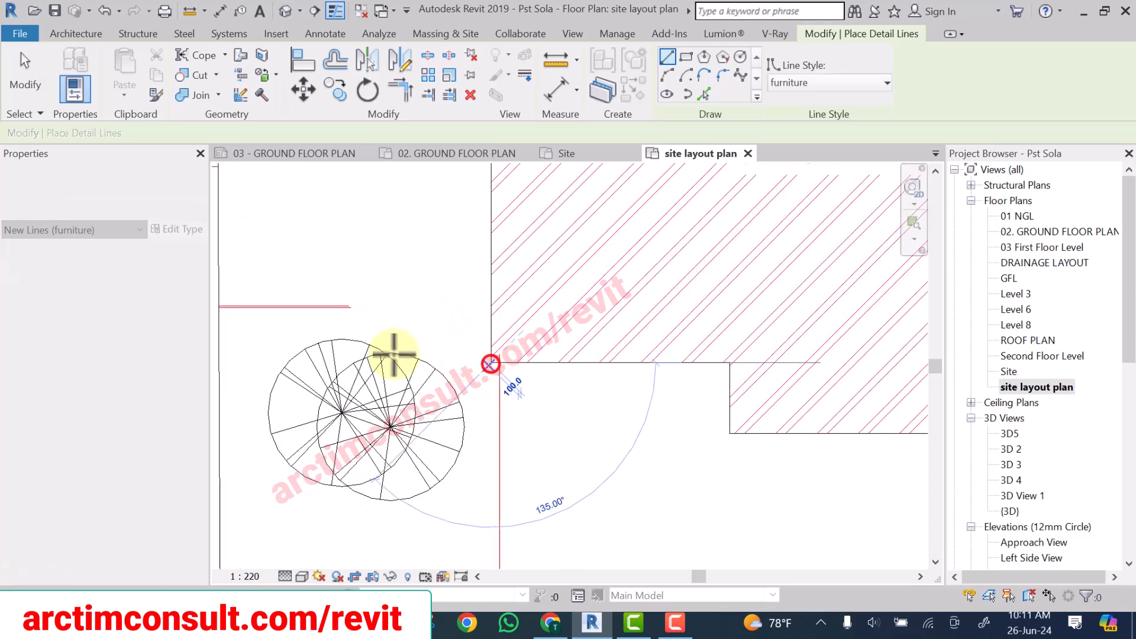
left_click(252, 365)
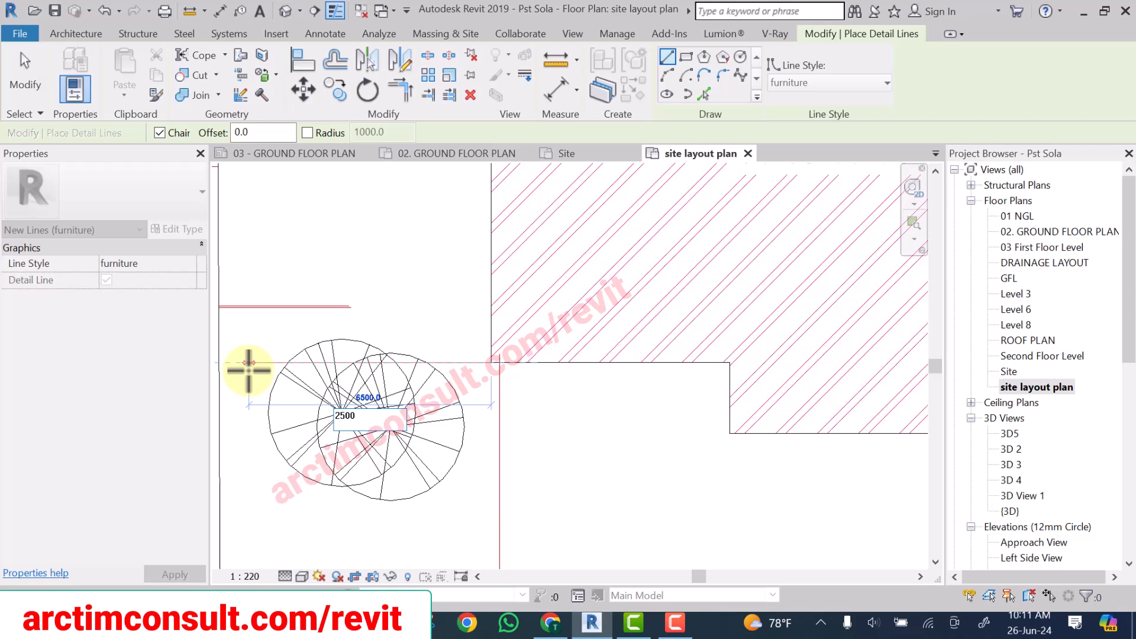
type("2500")
key("Return")
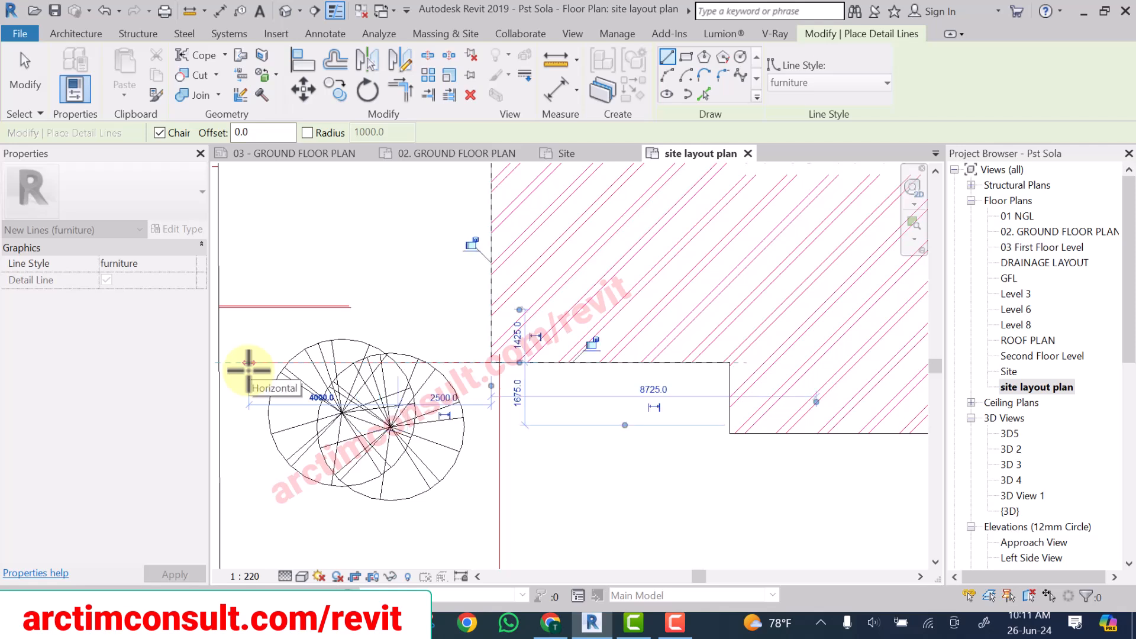
key("Escape")
scroll(265, 388, "down", 5)
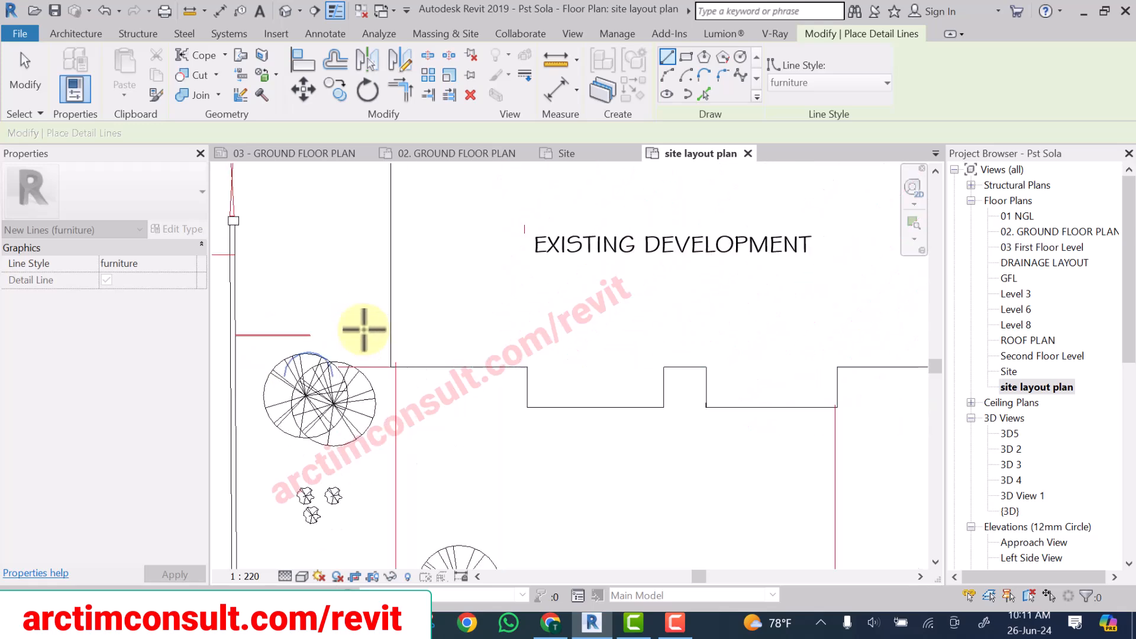
Connect the upper ends of the two vertical offset lines above the building with a slightly sloped detail line.
scroll(379, 354, "up", 1)
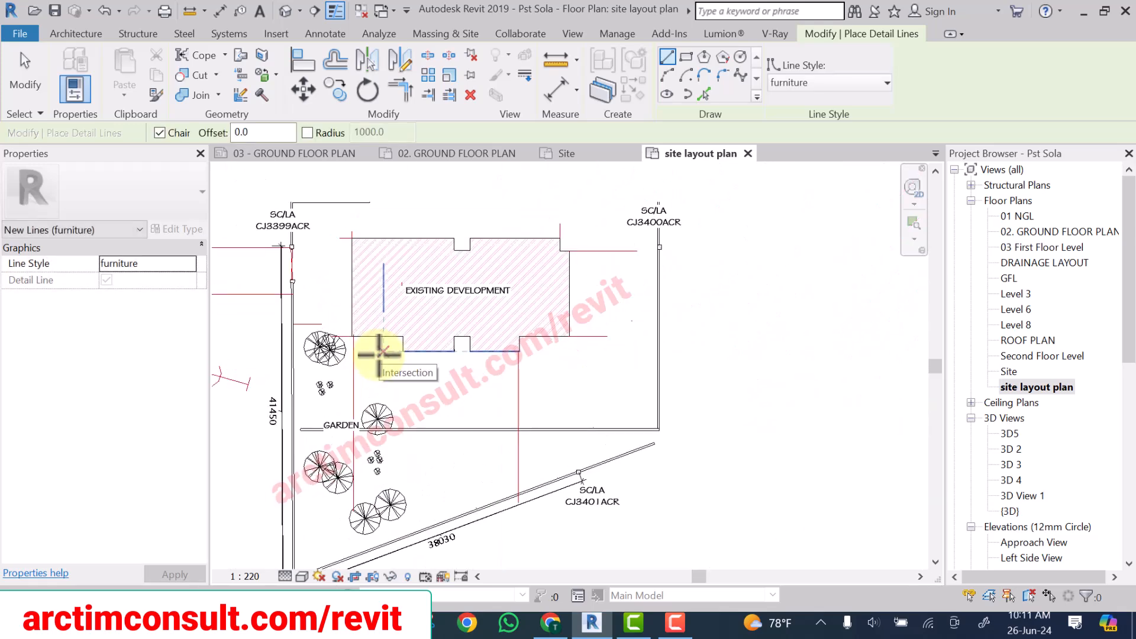
scroll(353, 229, "up", 2)
left_click(353, 229)
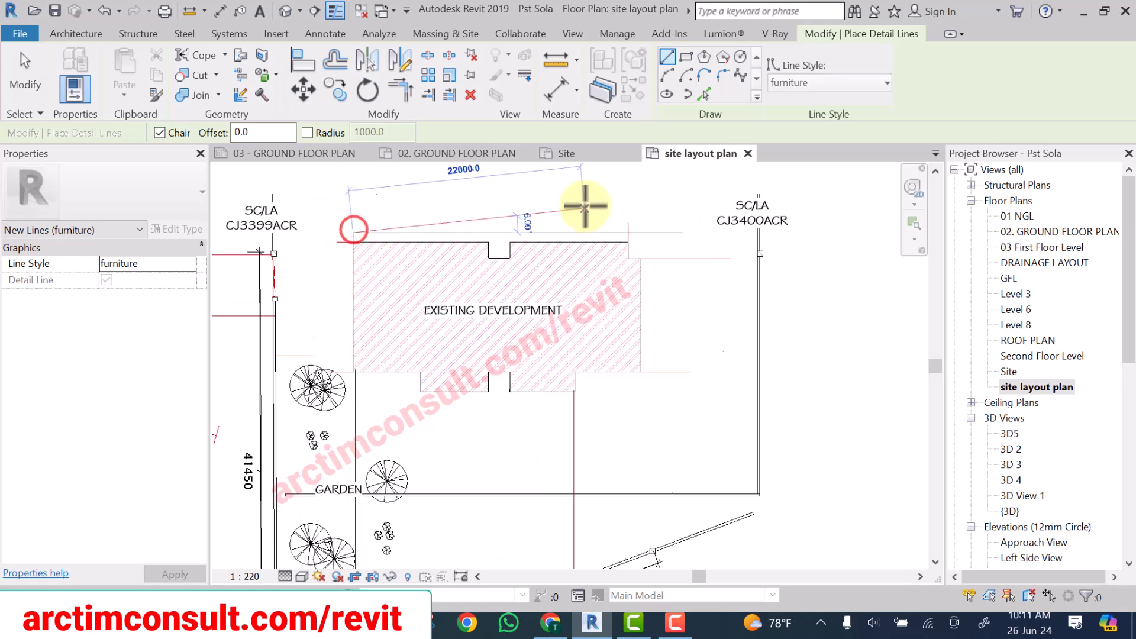
scroll(629, 221, "up", 4)
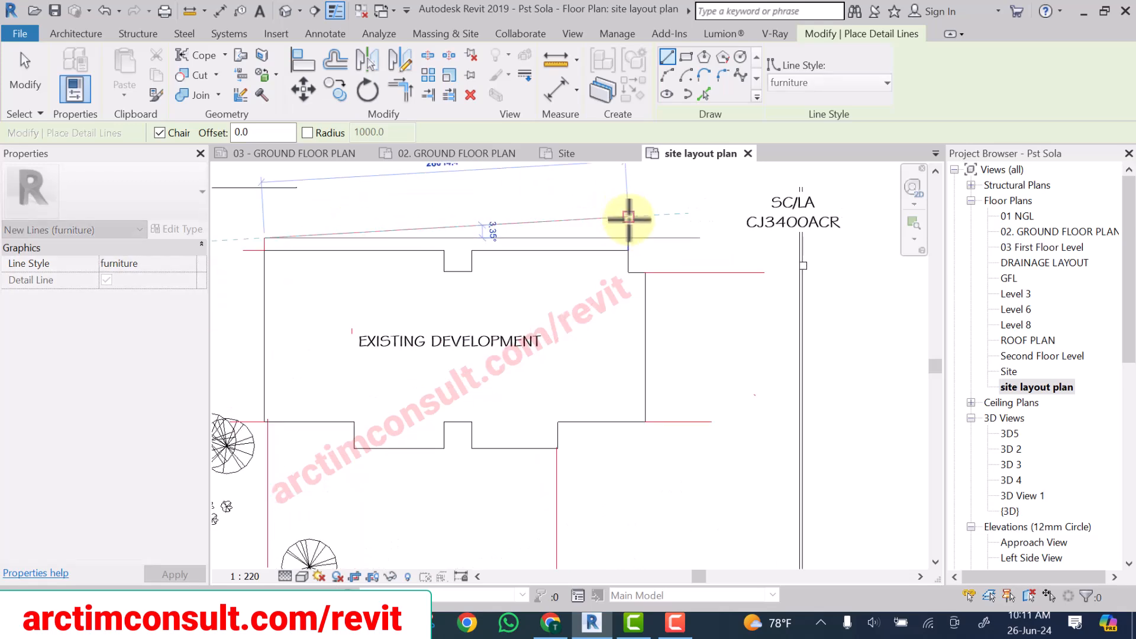
left_click(628, 237)
Connect the outer ends of the building's right-hand offset lines, and the lower ends of its two long vertical lines, with detail lines.
scroll(628, 237, "down", 3)
left_click(548, 262)
left_click(685, 262)
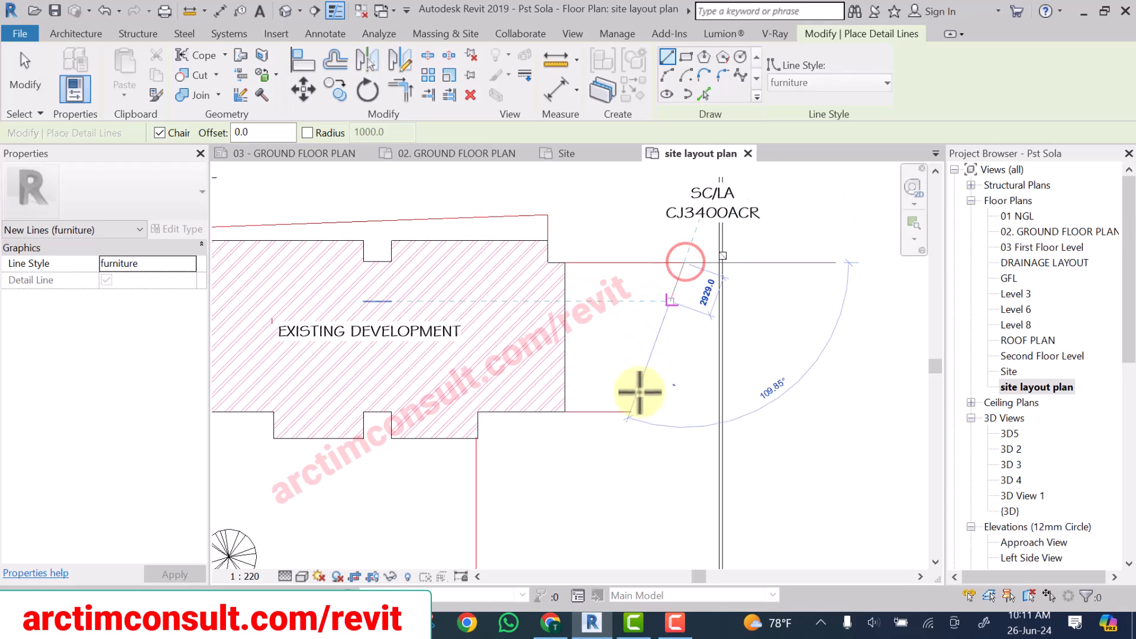
left_click(632, 413)
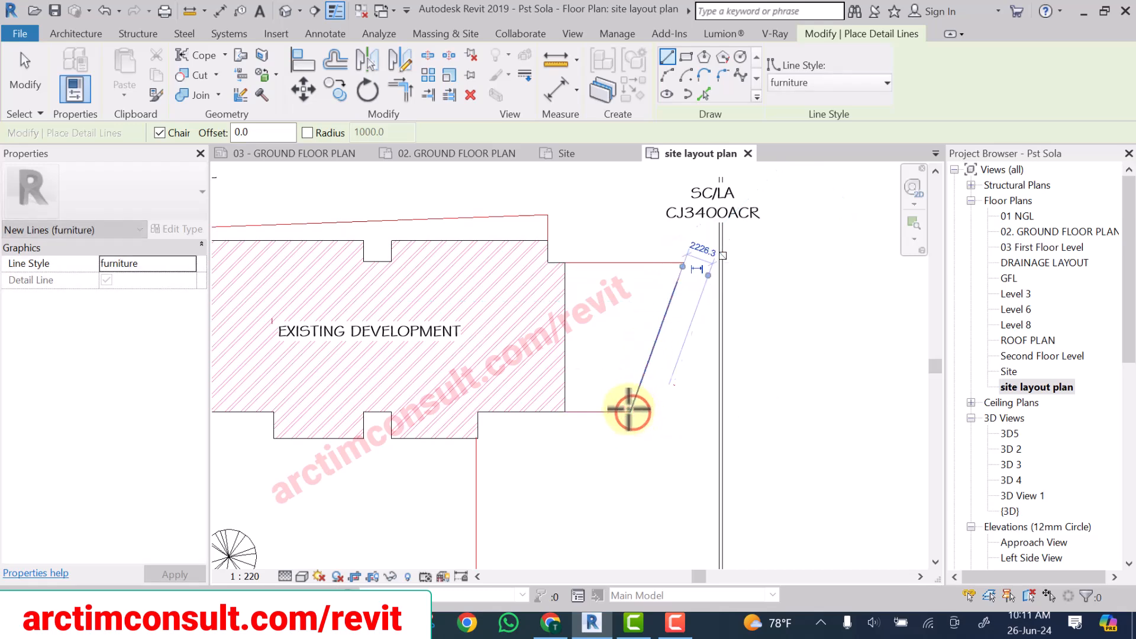
scroll(735, 329, "down", 5)
scroll(675, 290, "up", 5)
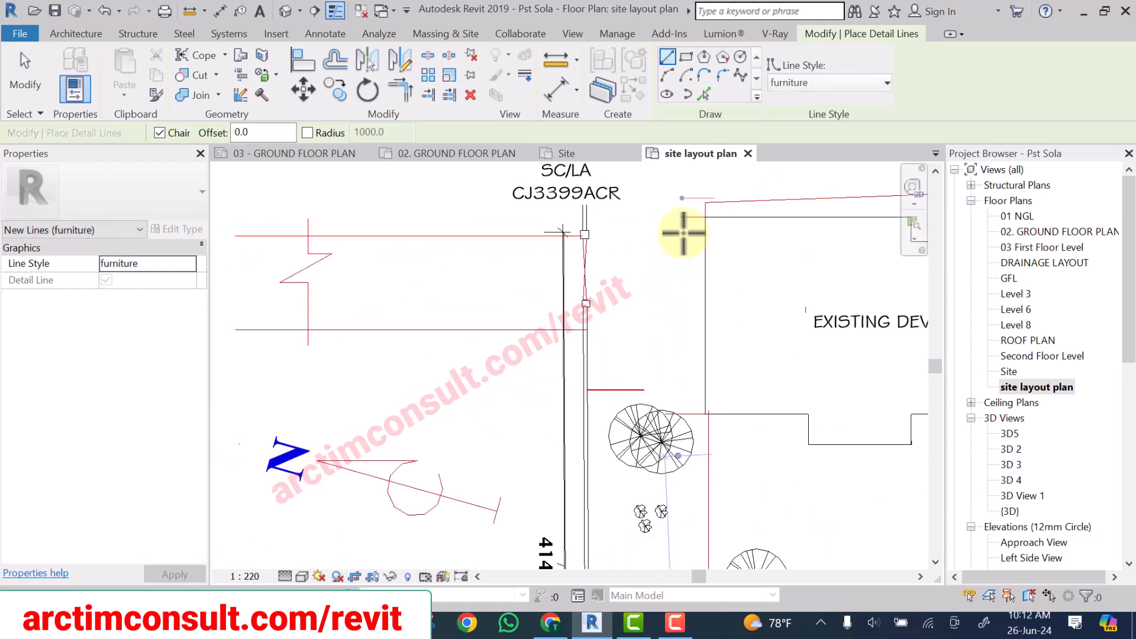
Draw a sloped detail line connecting the outer ends of the two horizontal offset lines on the building's left side.
left_click(682, 179)
scroll(687, 436, "down", 1)
scroll(675, 526, "up", 2)
scroll(651, 450, "up", 5)
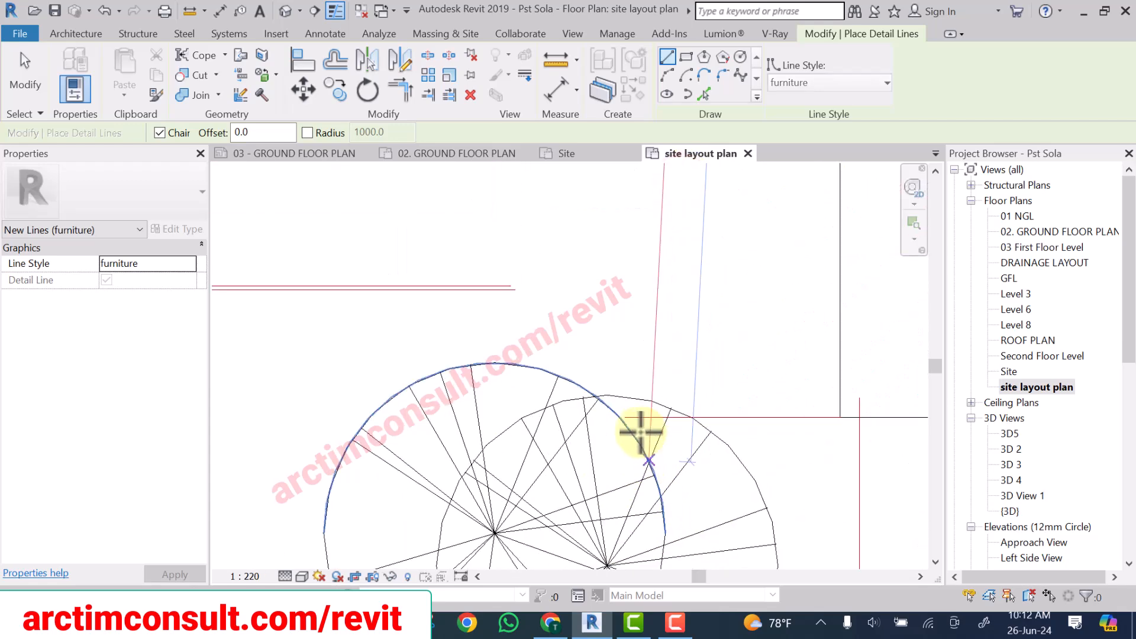
left_click(583, 354)
scroll(583, 354, "down", 2)
key("Escape")
key("Escape")
scroll(435, 405, "down", 9)
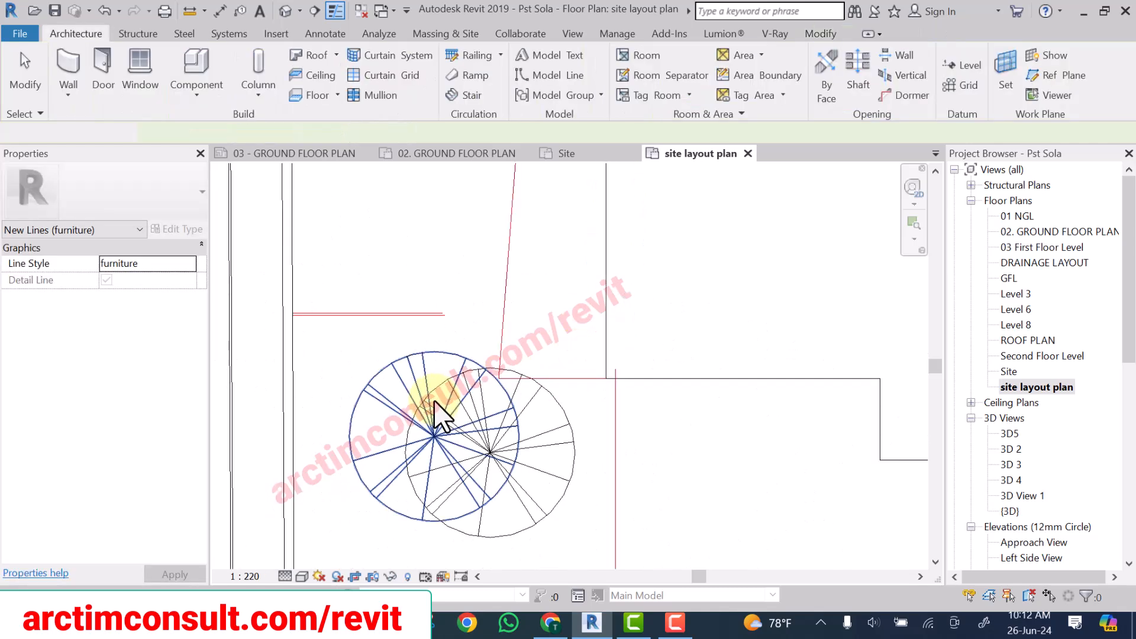
Trim/extend the sloped line above the building to form corners with the right and left sloped lines.
scroll(616, 350, "up", 2)
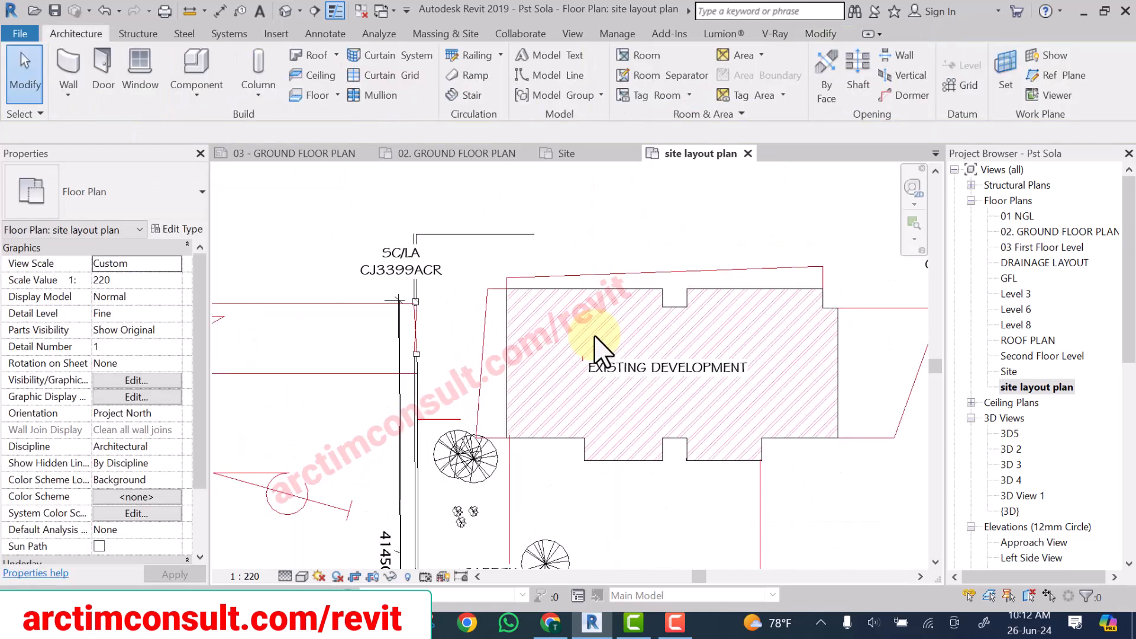
scroll(497, 260, "down", 2)
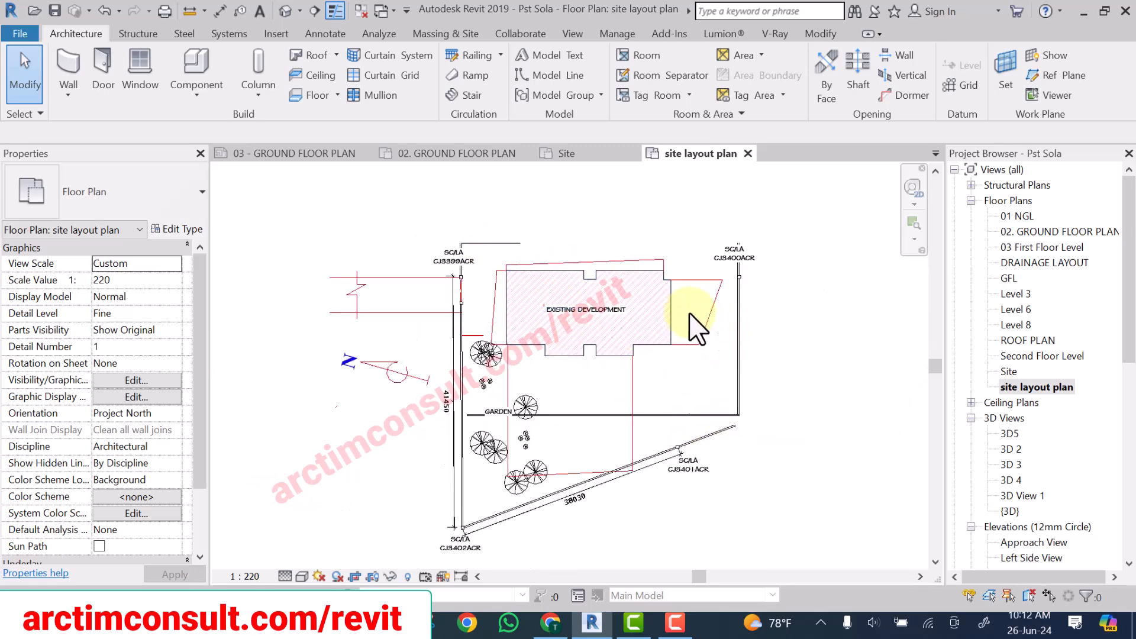
scroll(652, 268, "up", 4)
left_click_drag(649, 241, 792, 343)
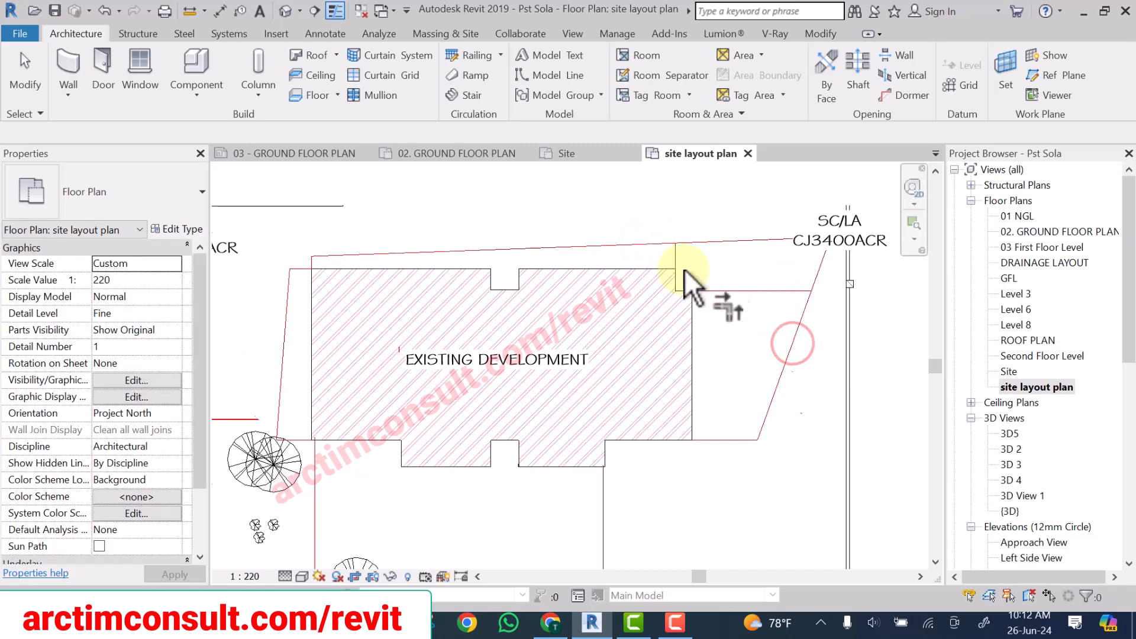
scroll(451, 264, "down", 1)
scroll(522, 271, "up", 3)
left_click(524, 264)
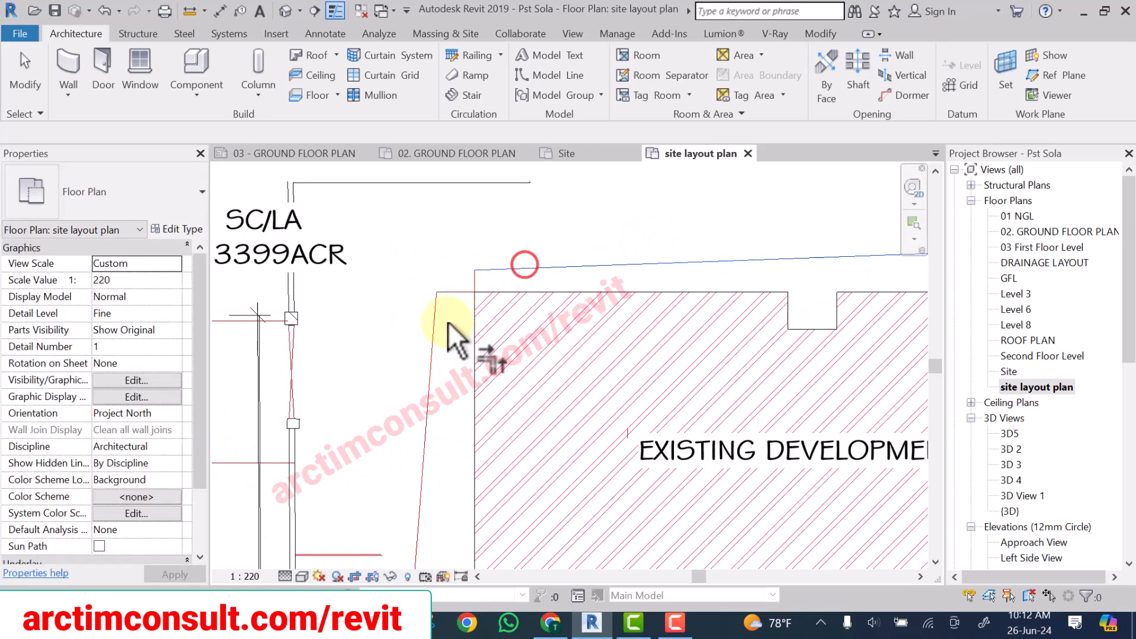
left_click_drag(436, 335, 430, 260)
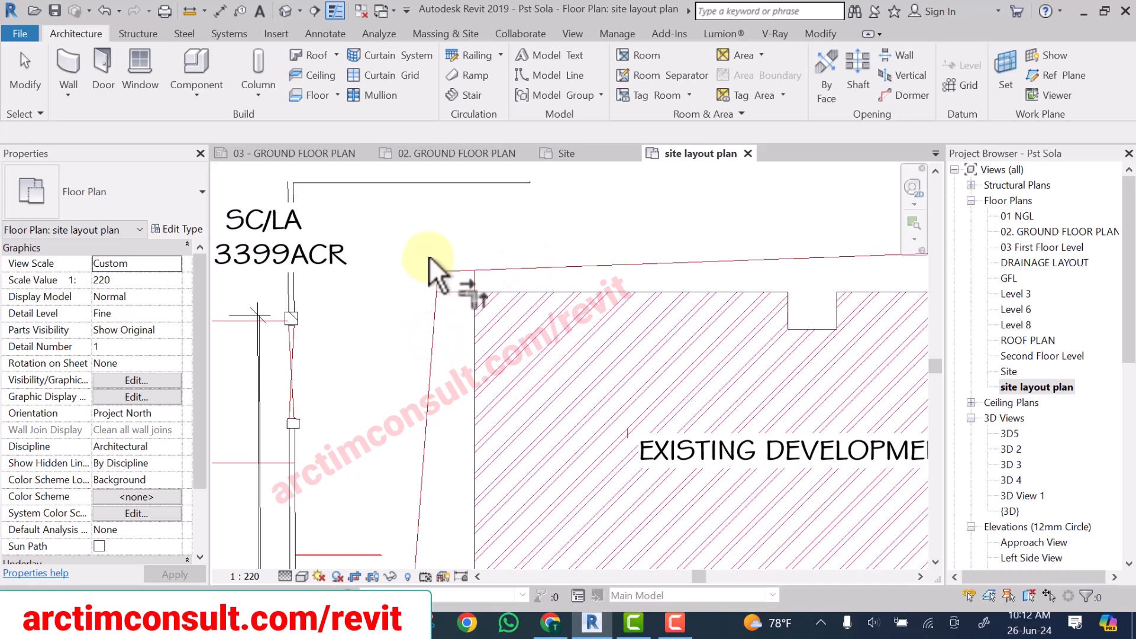
scroll(432, 261, "down", 5)
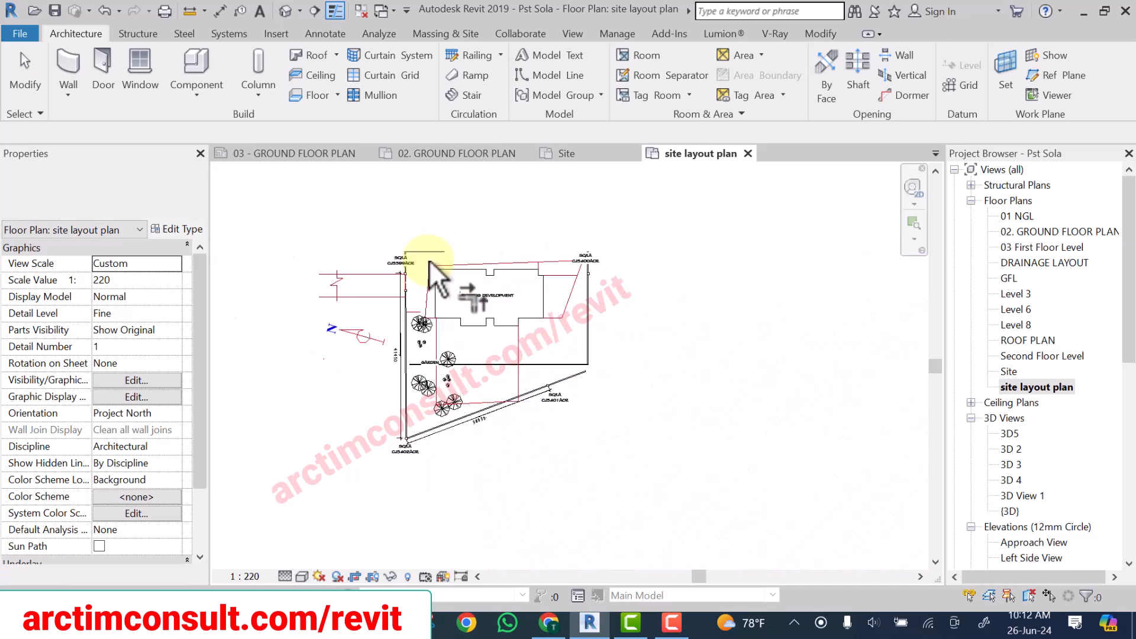
Trim/extend the line near the sloping fence to form corners with the left and right sloped lines around the building.
left_click(424, 294)
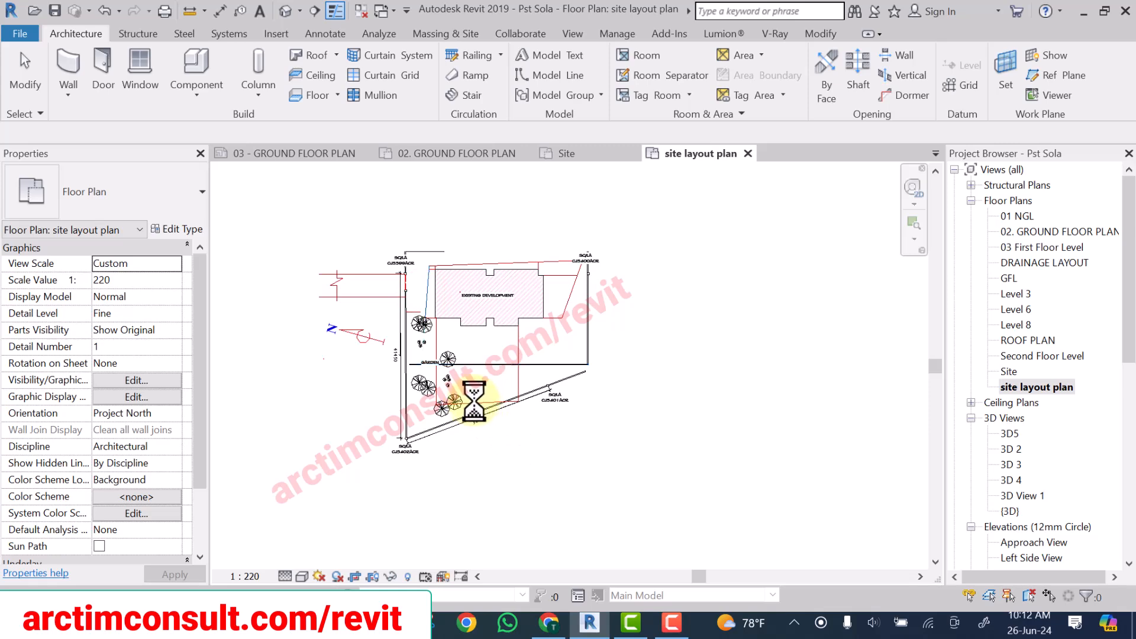
scroll(474, 402, "up", 5)
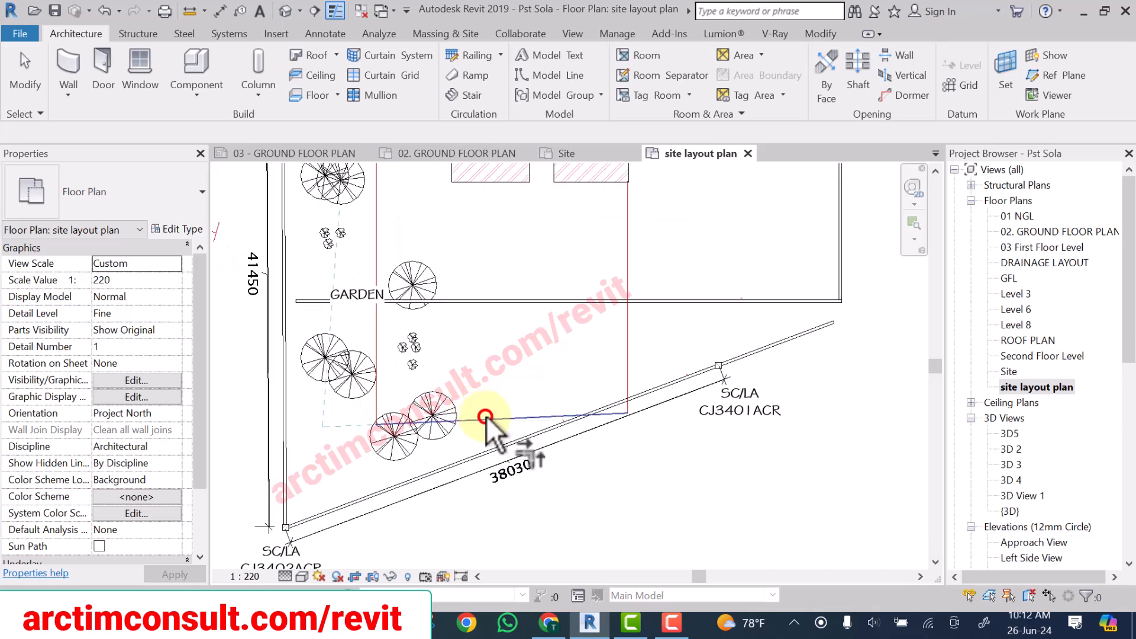
scroll(509, 414, "down", 4)
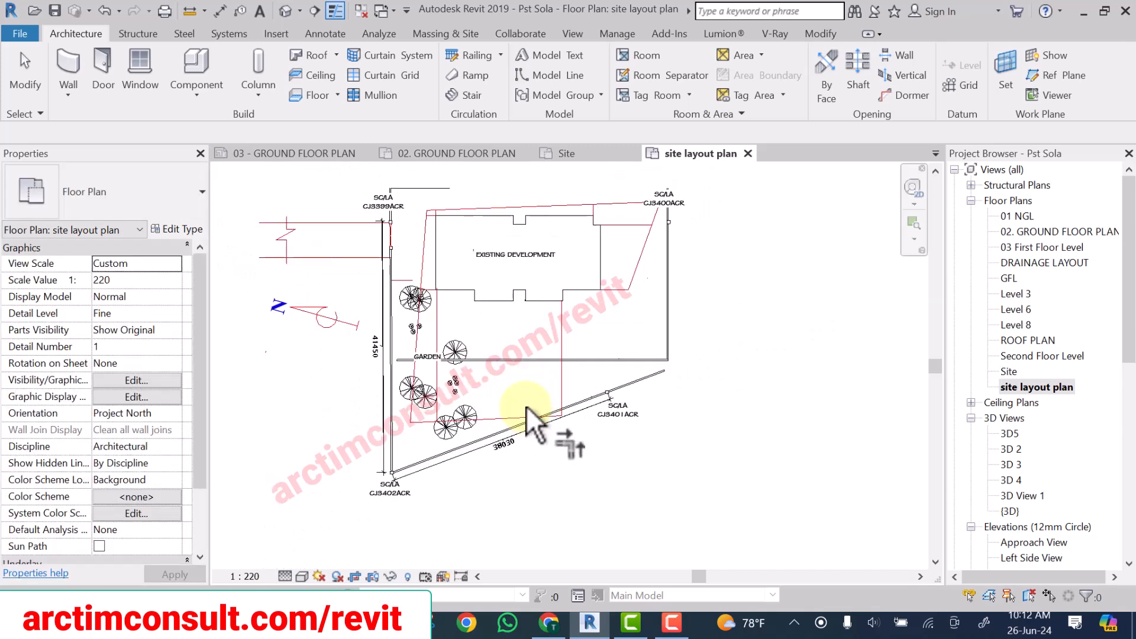
scroll(527, 406, "up", 3)
left_click(499, 418)
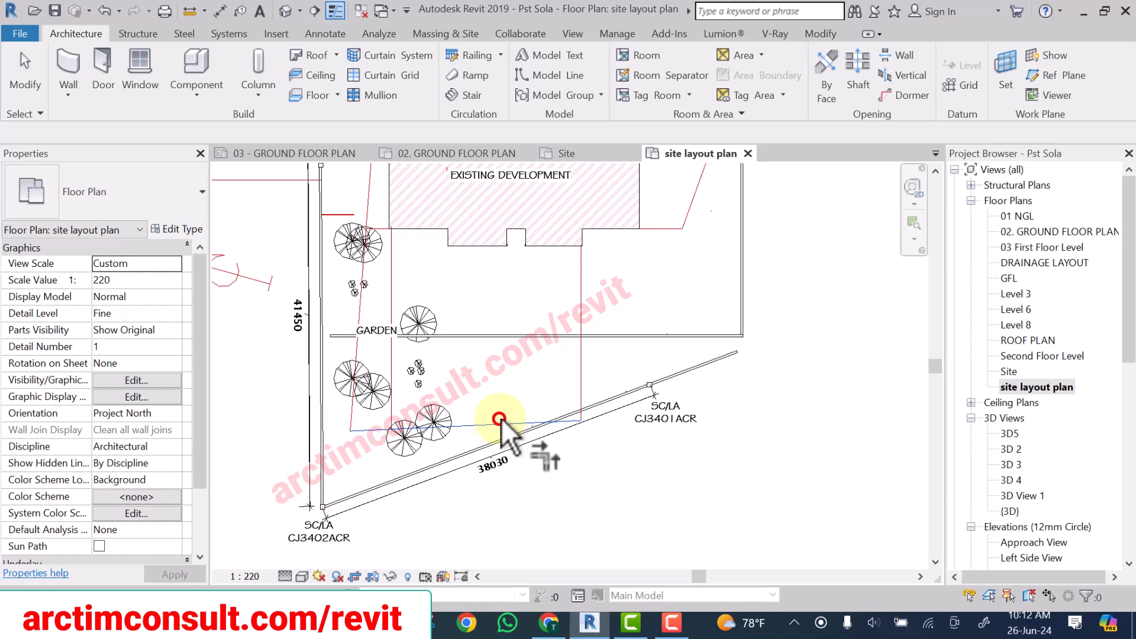
left_click(696, 190)
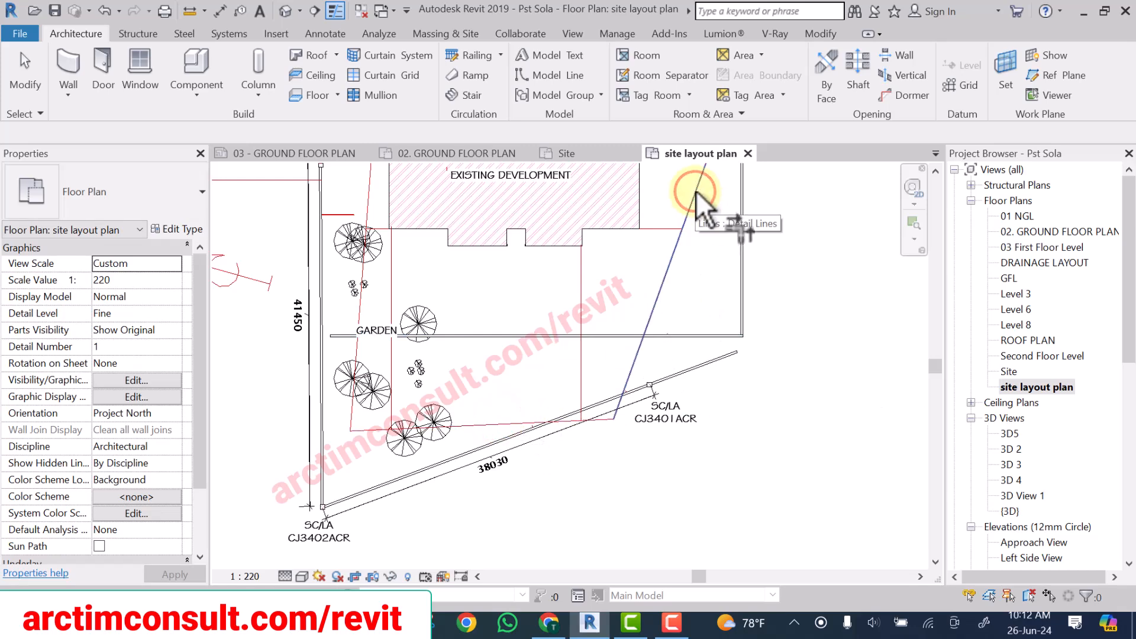
scroll(645, 318, "down", 4)
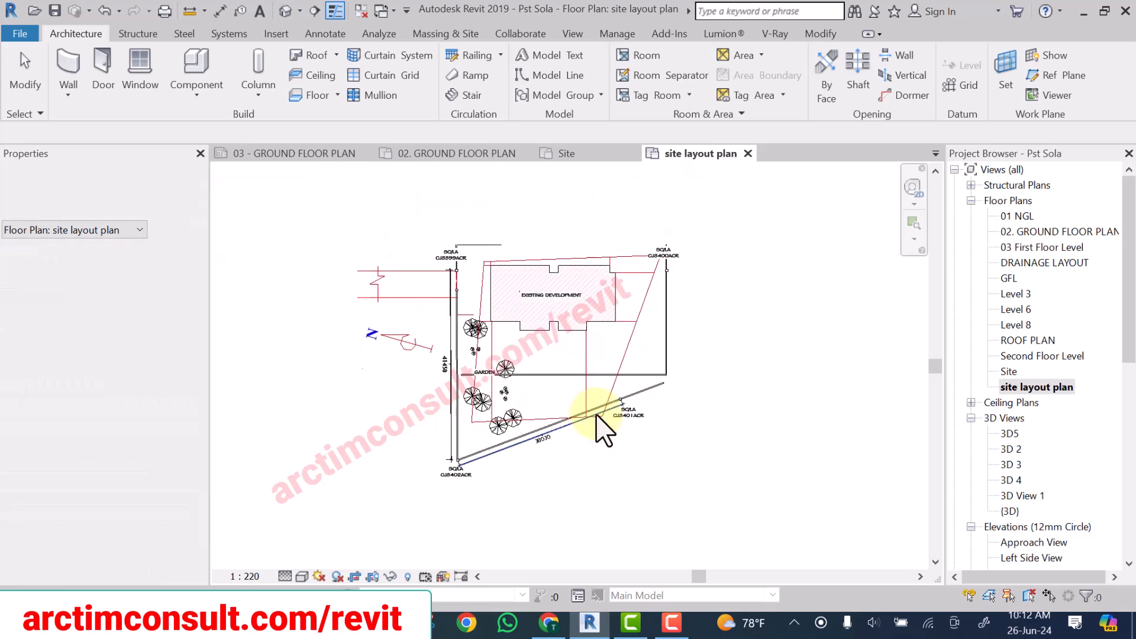
scroll(553, 323, "up", 4)
scroll(564, 353, "down", 2)
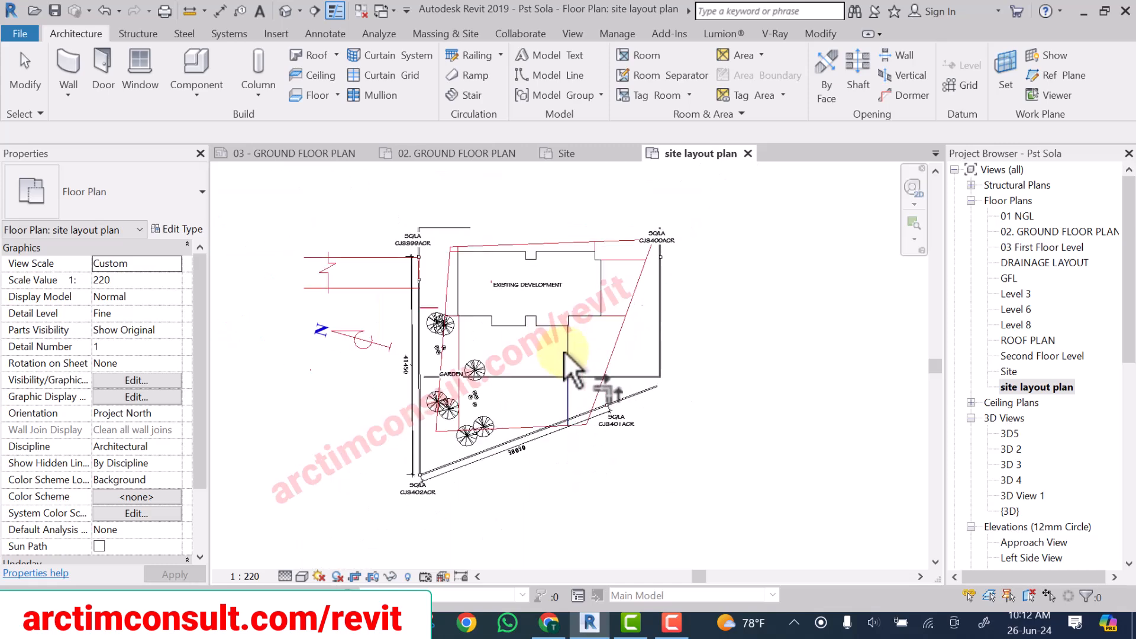
right_click(702, 257)
left_click(727, 264)
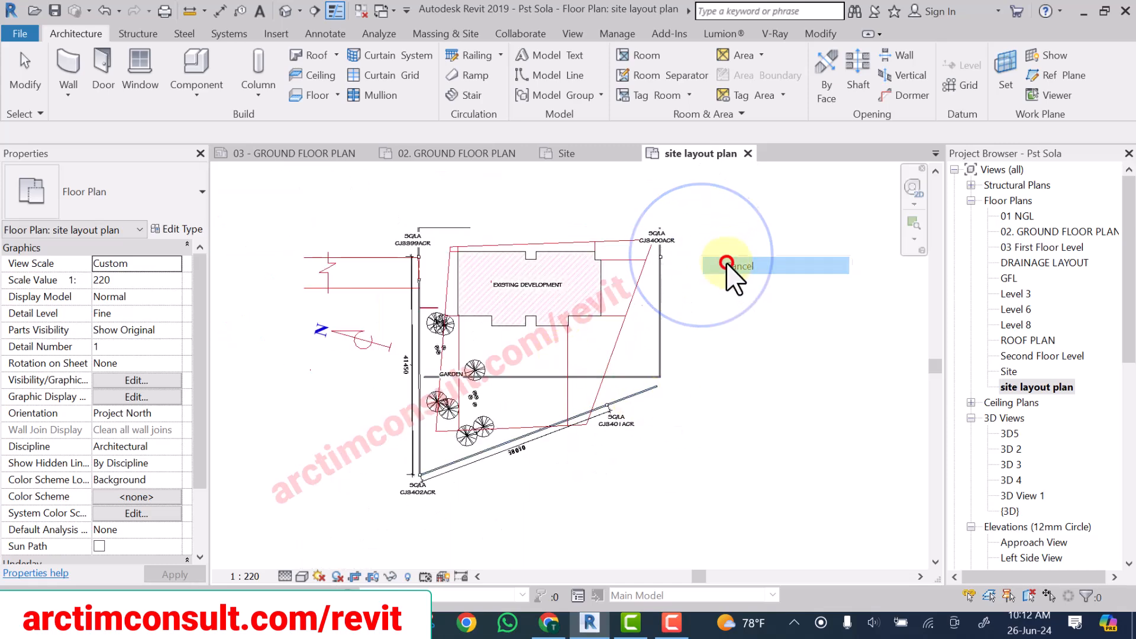
Move the site's upper-right SC/LA beacon label up and to the left, clear of the new line corner.
scroll(718, 256, "up", 1)
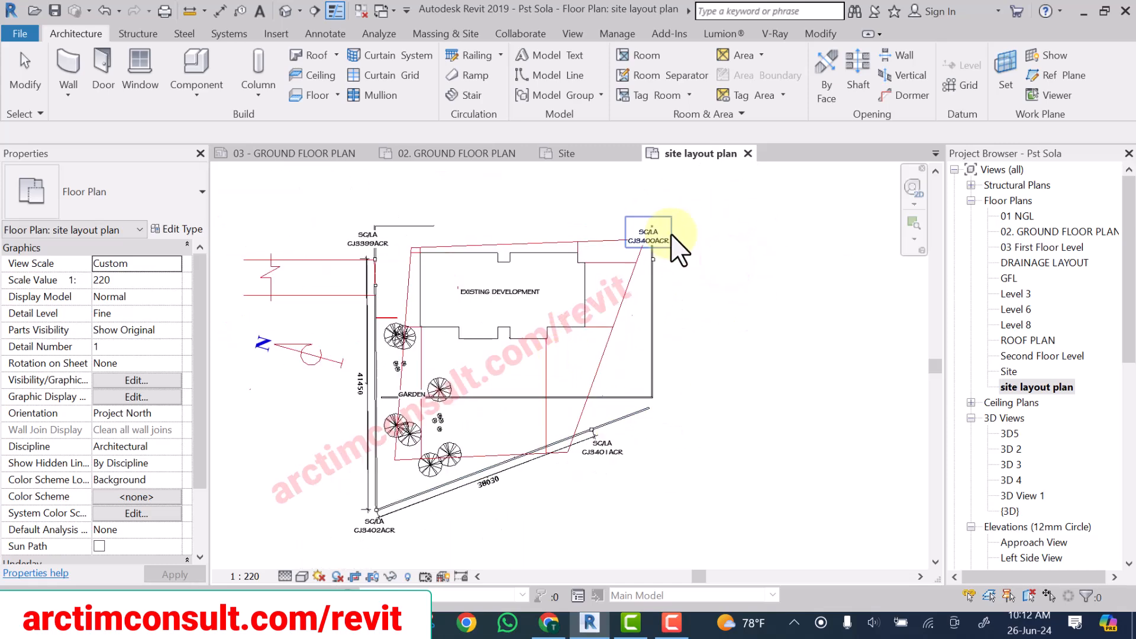
left_click(634, 197)
scroll(634, 198, "up", 2)
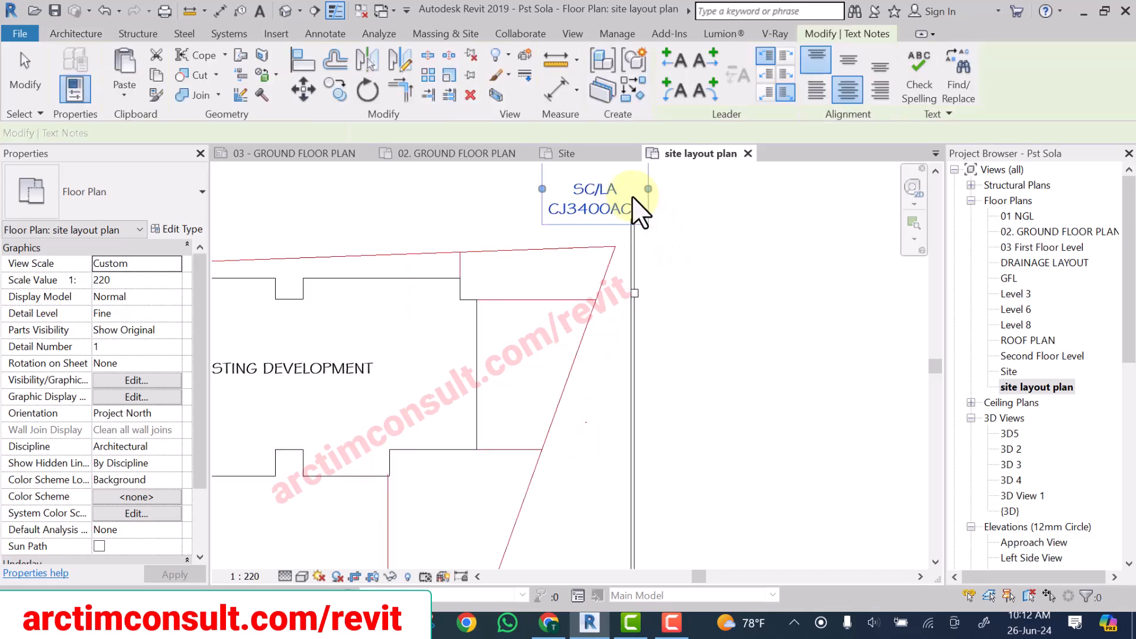
scroll(647, 208, "down", 1)
scroll(651, 213, "down", 2)
left_click(698, 290)
scroll(639, 266, "up", 3)
scroll(645, 278, "up", 1)
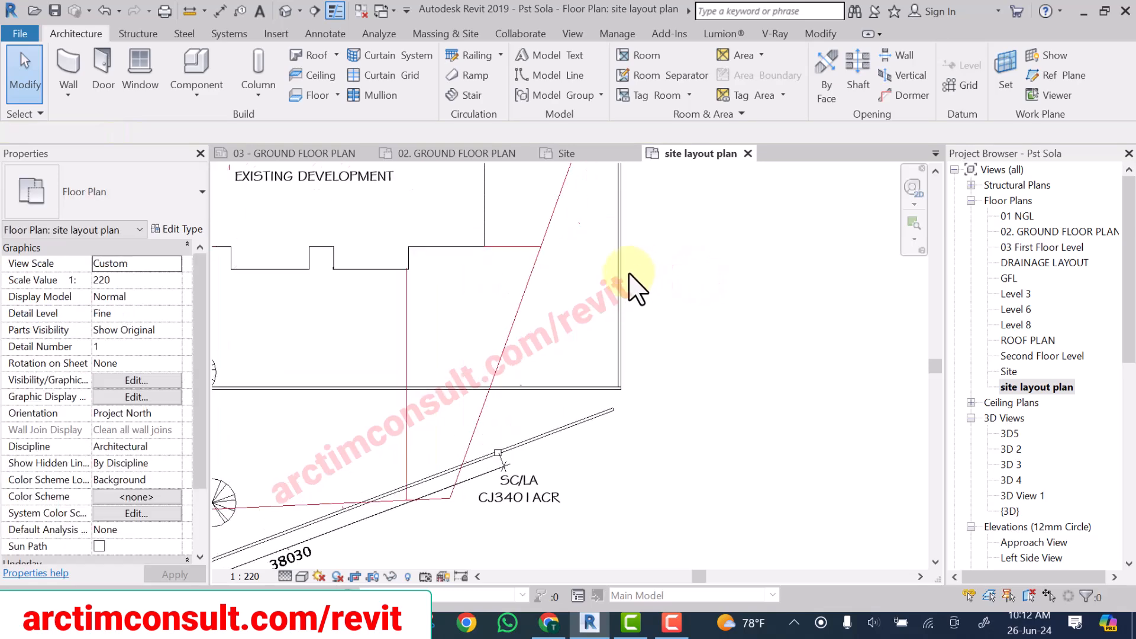
left_click(623, 271)
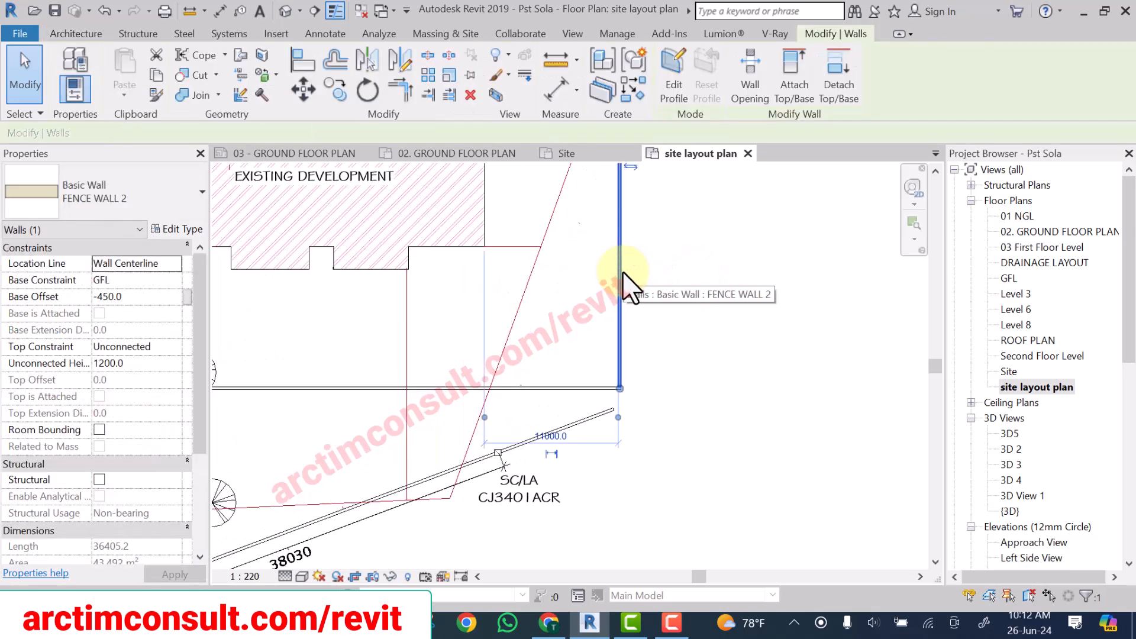
left_click(728, 311)
scroll(726, 319, "down", 3)
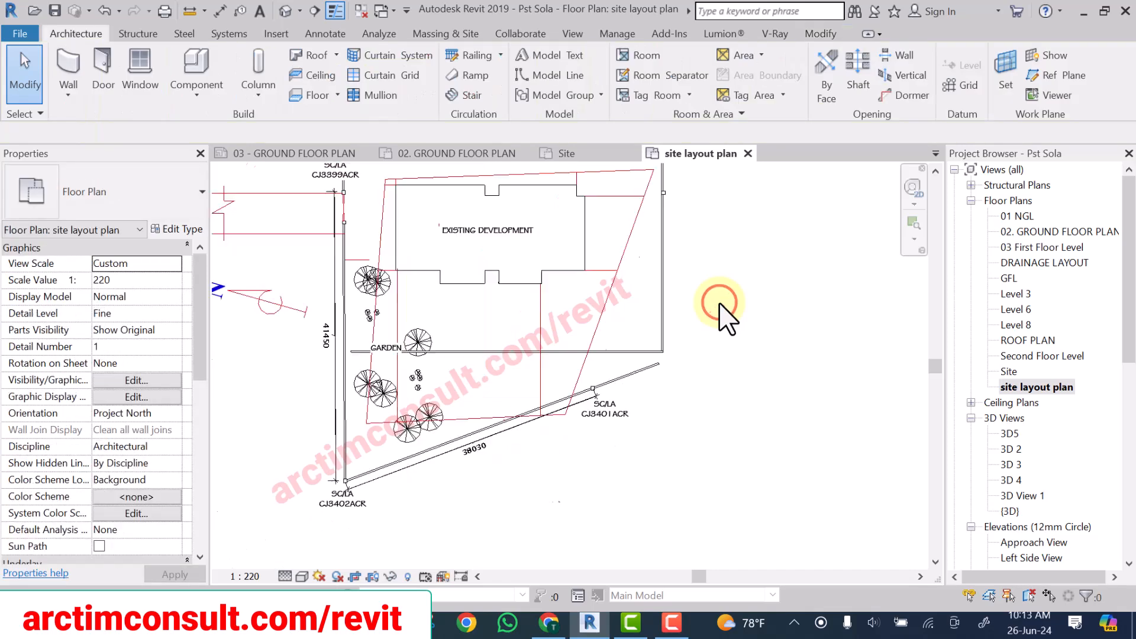
Draw a matching diagonal detail line across the outline's lower-right corner, from its bottom line to its right sloped line.
scroll(719, 308, "up", 1)
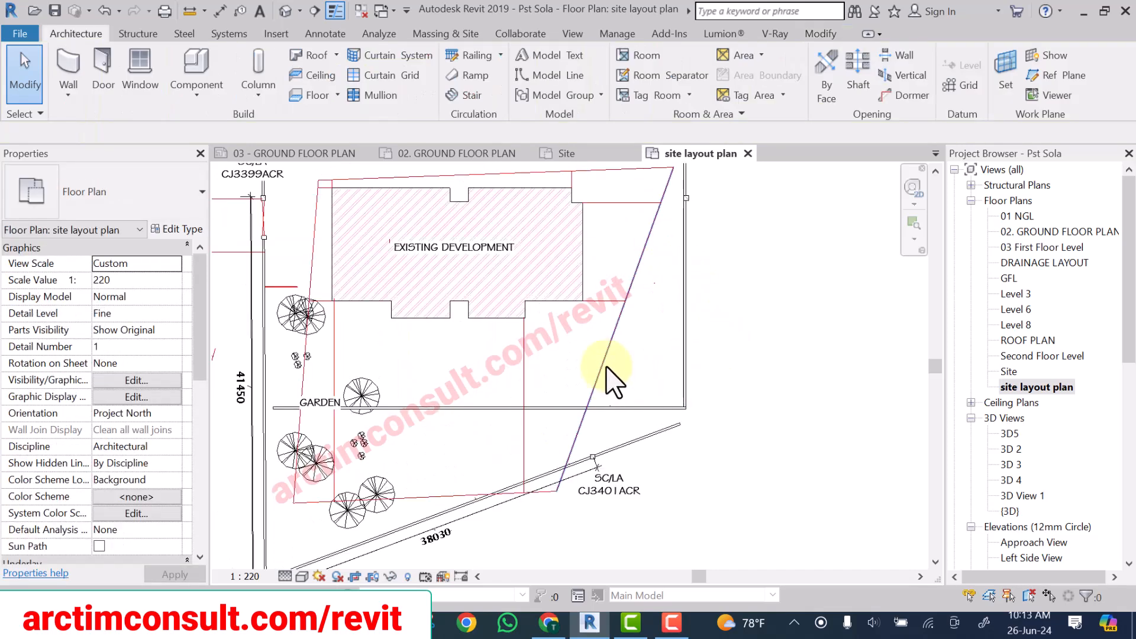
left_click(602, 354)
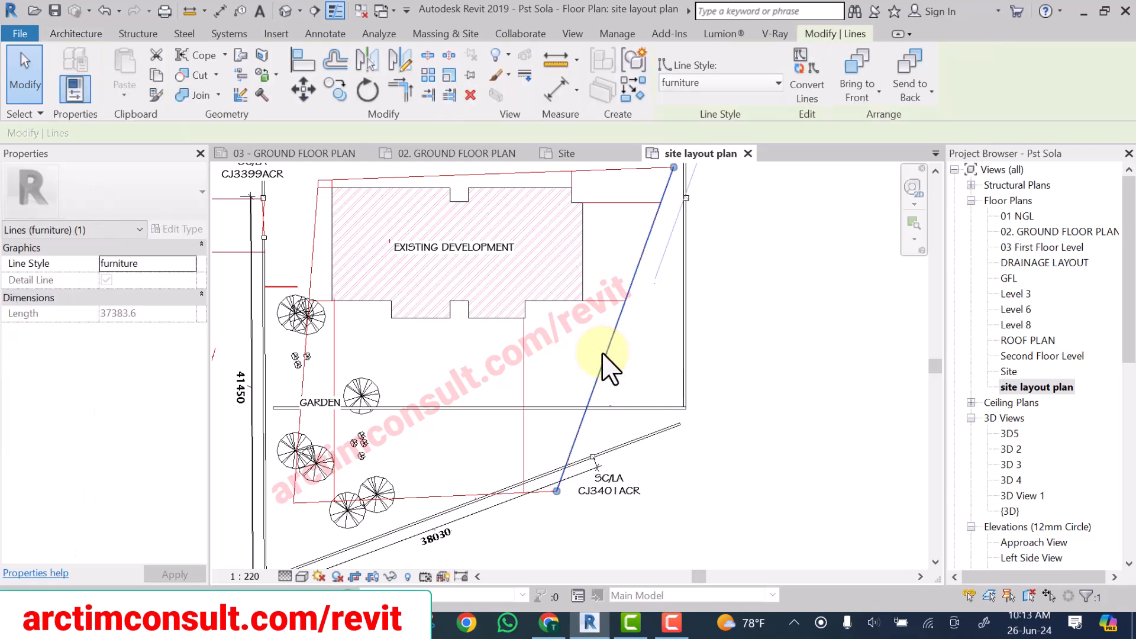
key("c")
key("s")
scroll(539, 489, "up", 4)
scroll(523, 499, "up", 2)
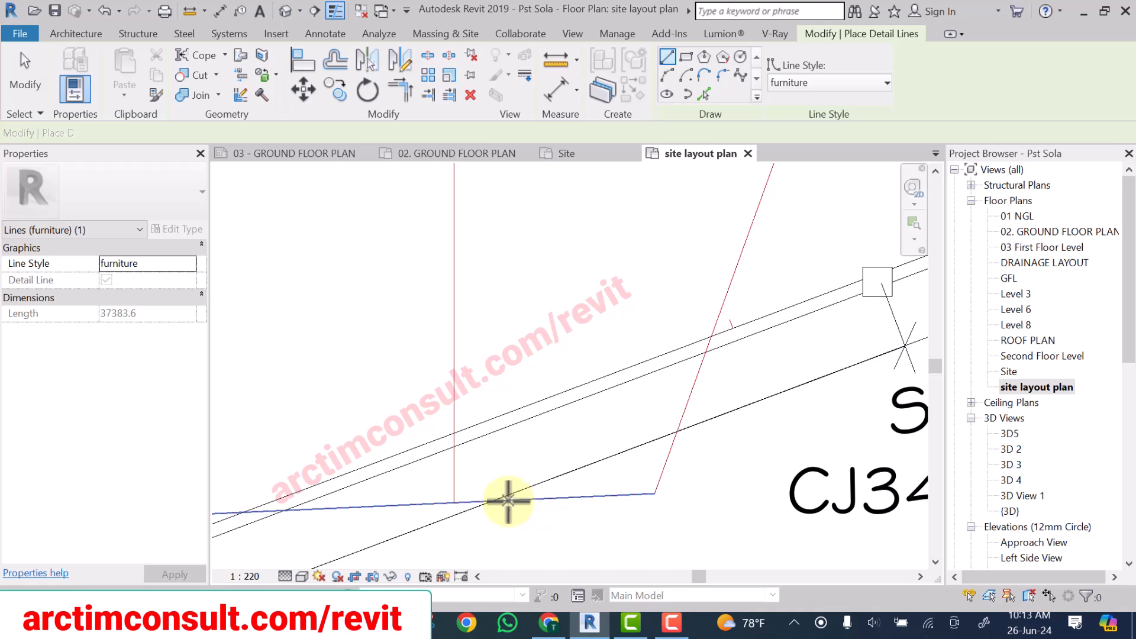
left_click(507, 500)
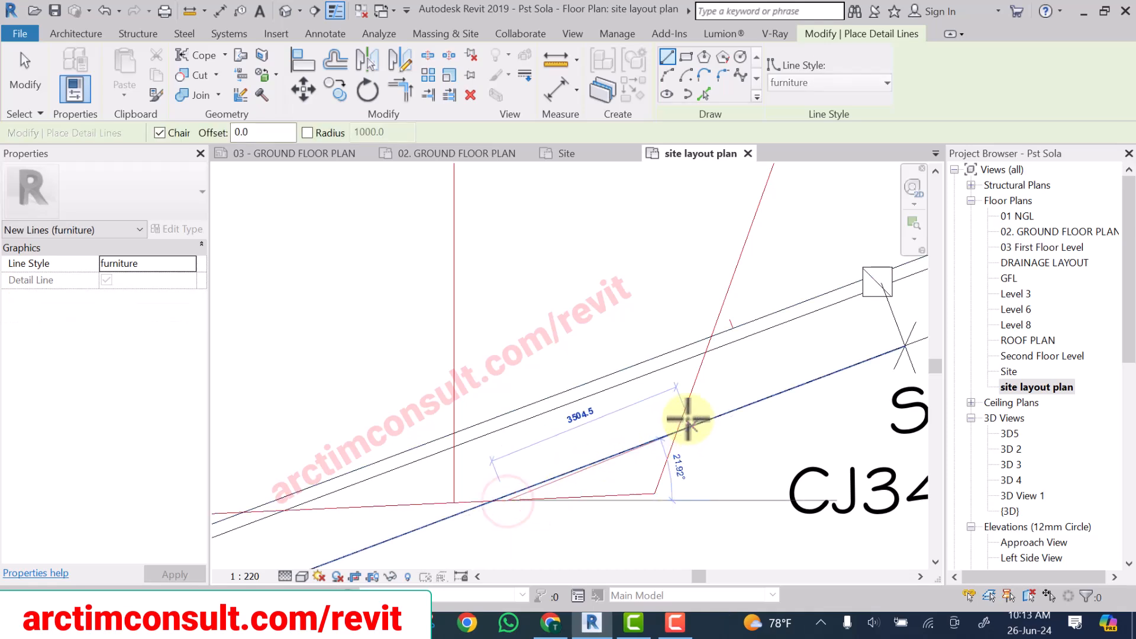
scroll(686, 399, "up", 1)
left_click(689, 397)
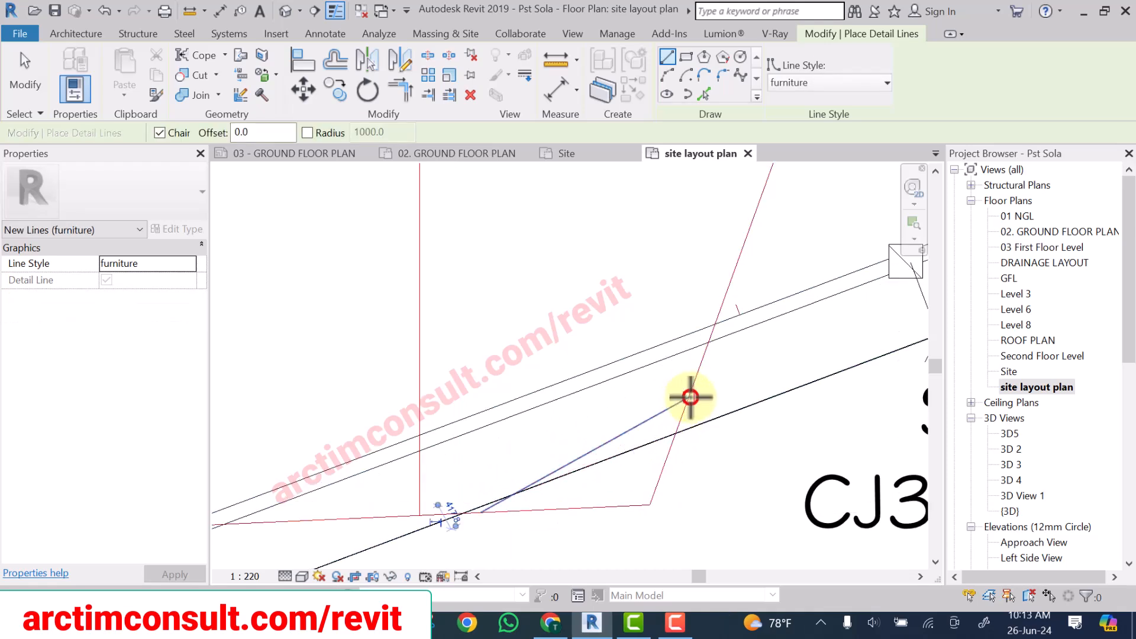
key("Escape")
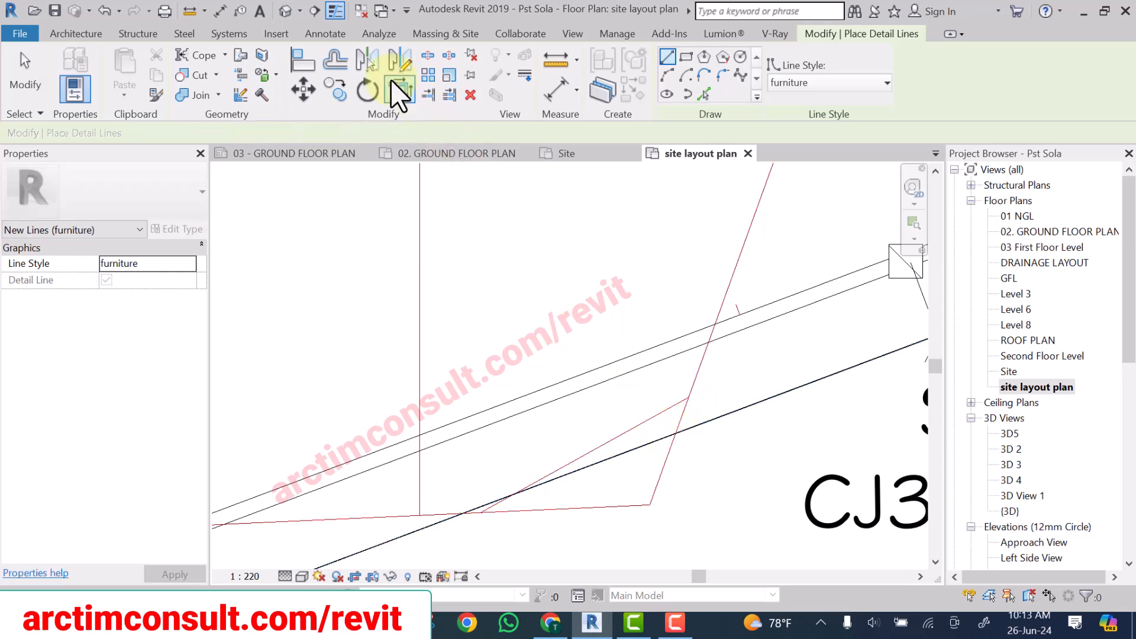
key("Escape")
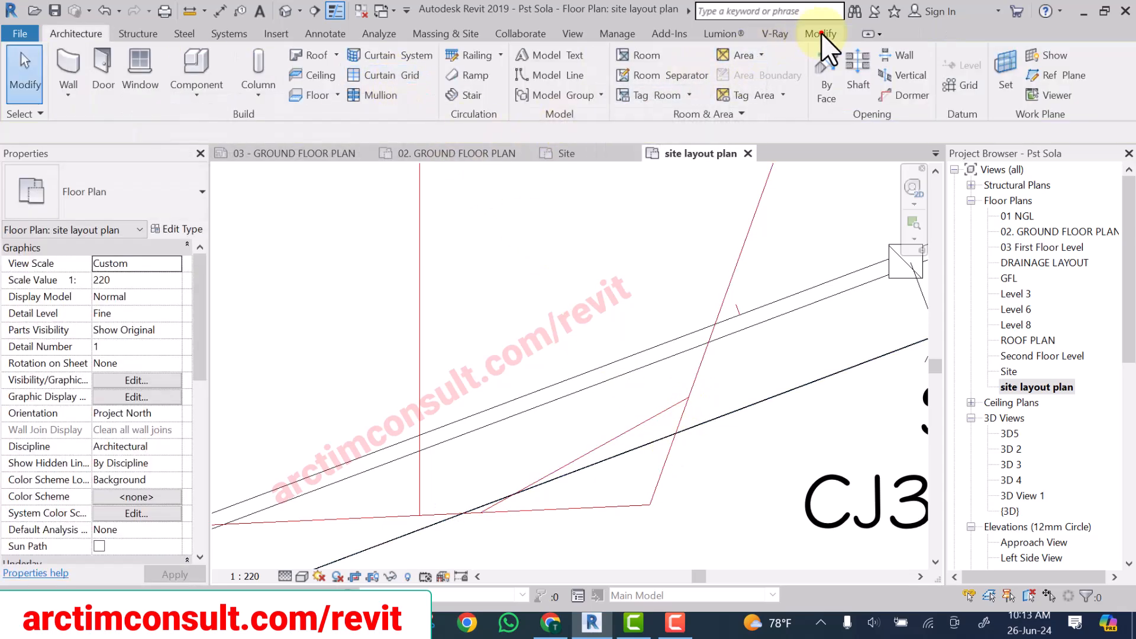
Trim/extend the outline's right sloped line and bottom line to form corners with the lower-right diagonal line.
left_click(821, 33)
left_click(400, 89)
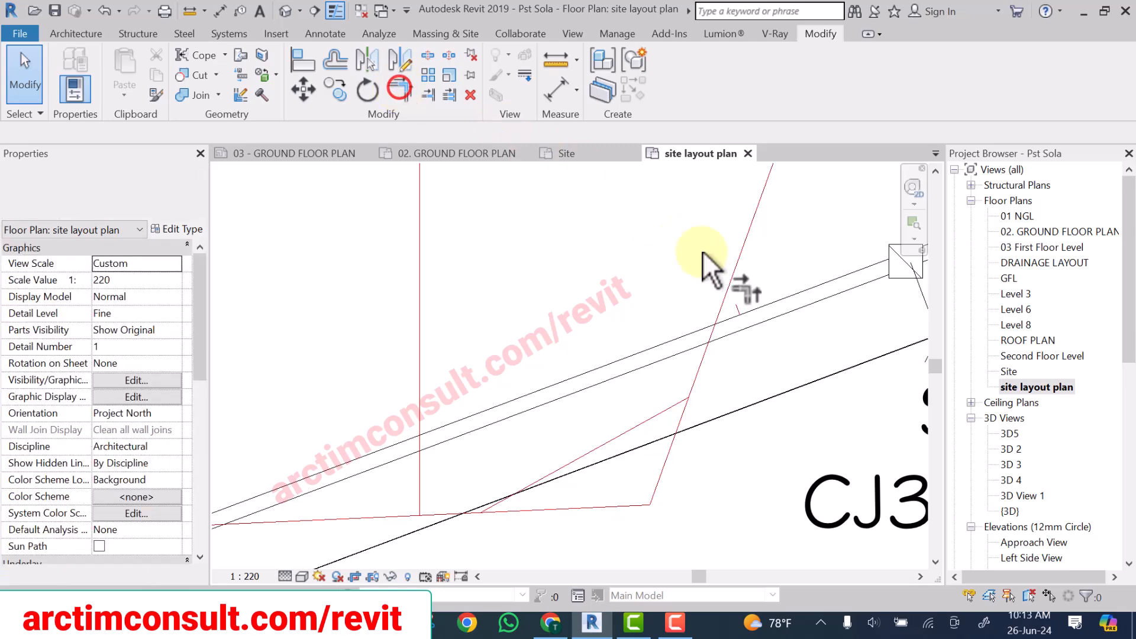
left_click(742, 239)
left_click(665, 413)
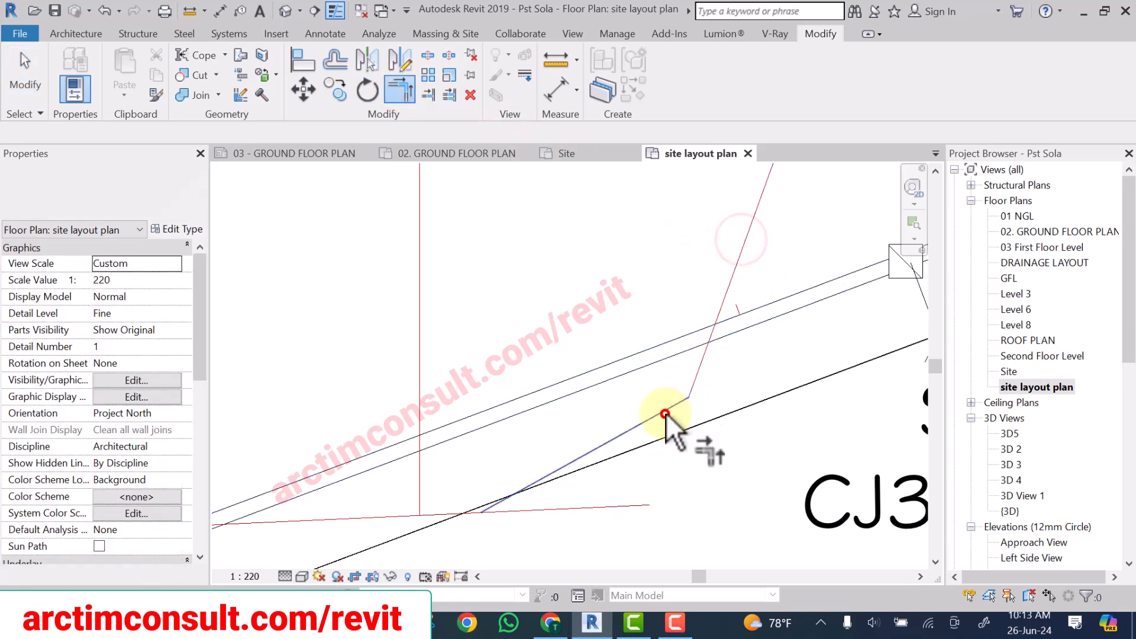
left_click(346, 517)
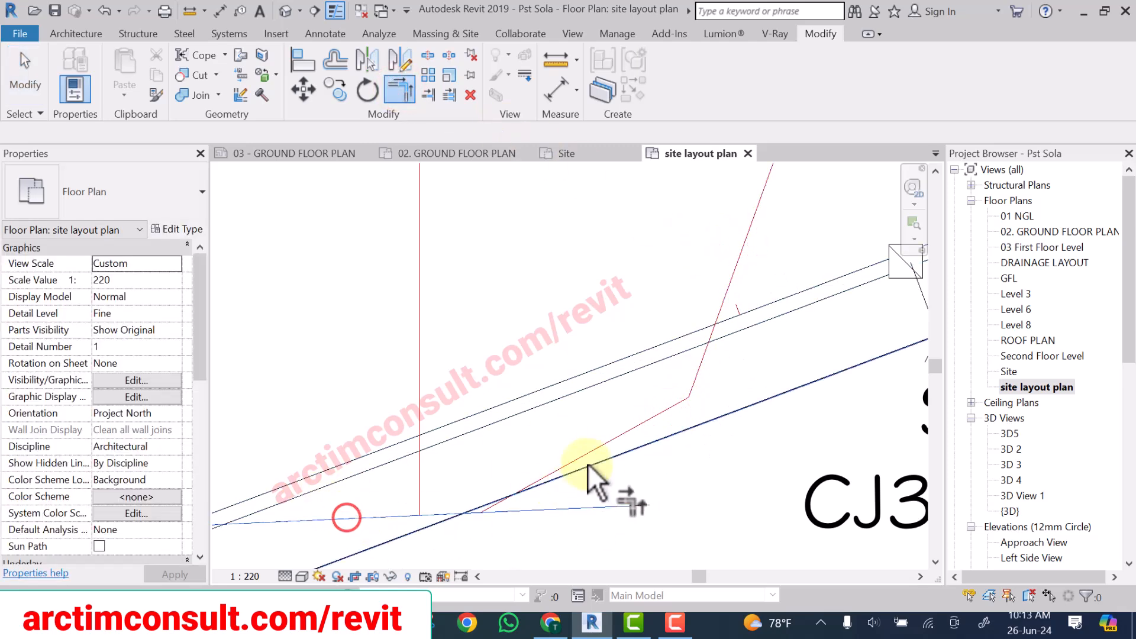
left_click(582, 447)
Delete the leftover horizontal and vertical detail lines running out from the building's lower-right corners.
scroll(578, 407, "down", 5)
scroll(616, 302, "up", 5)
left_click(617, 312)
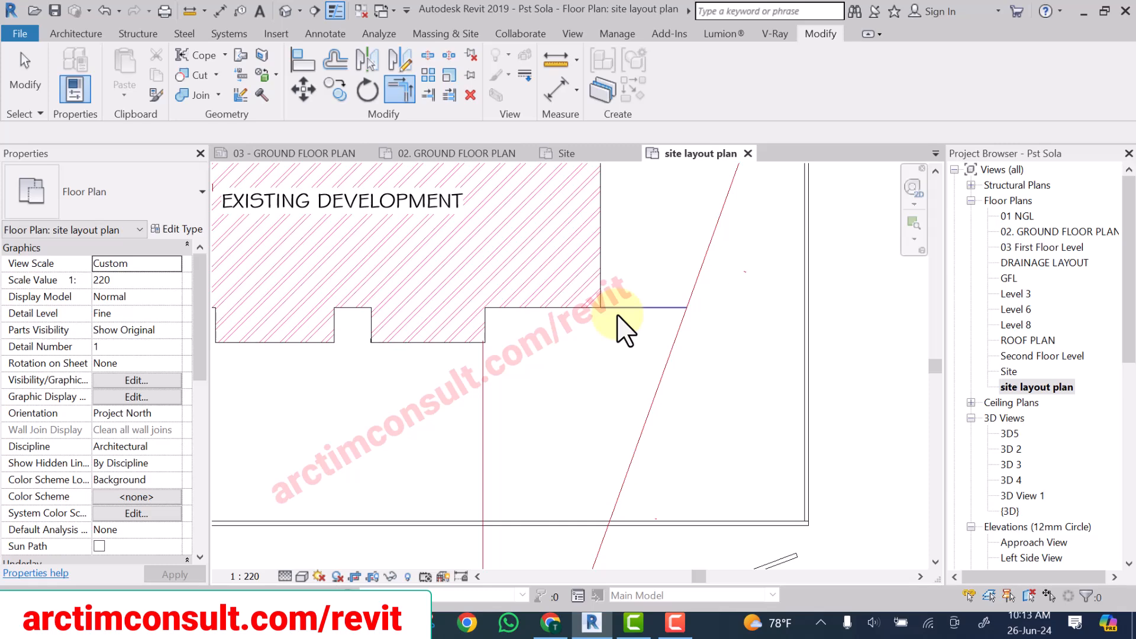
key("Delete")
left_click(485, 408)
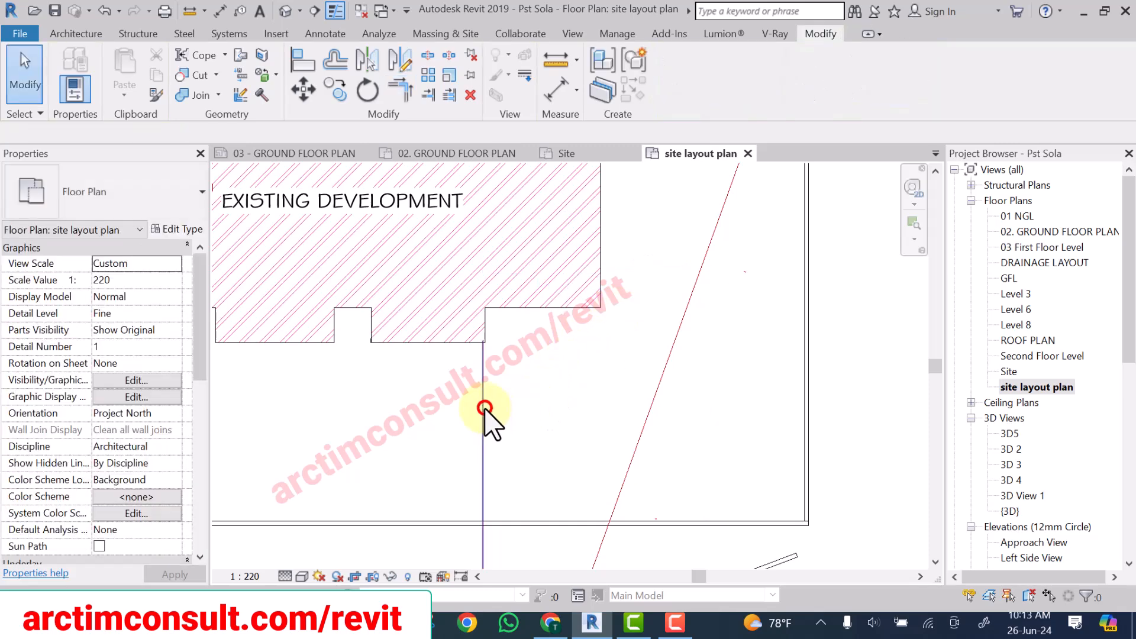
key("Delete")
Delete the leftover horizontal and vertical offset lines between the building's upper-right corner and the outline.
scroll(621, 278, "down", 4)
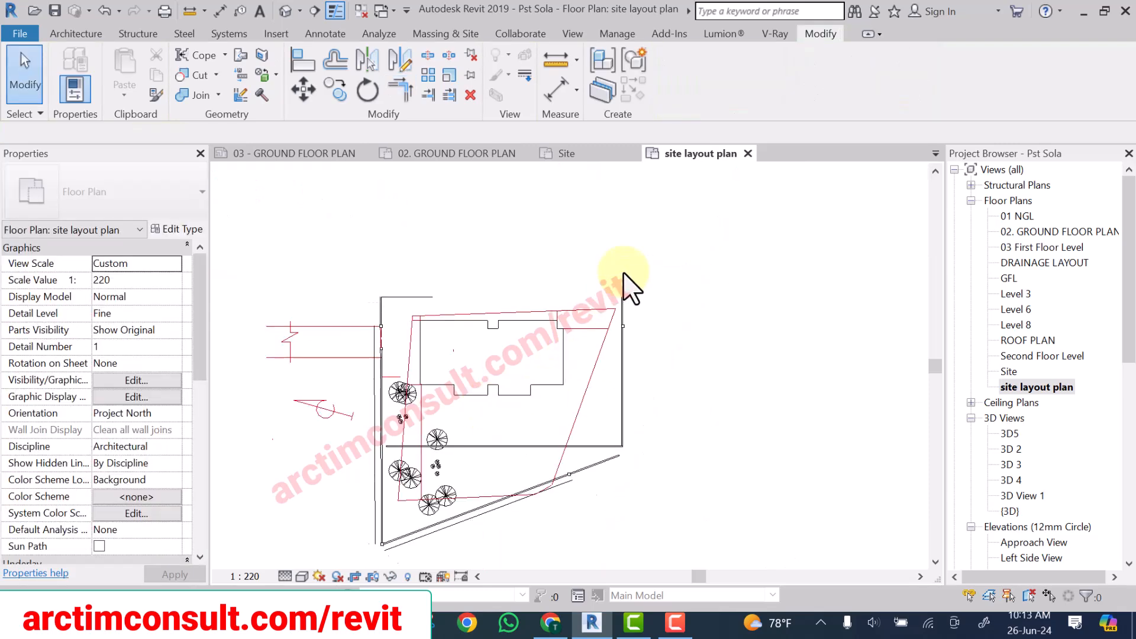
scroll(586, 355, "up", 3)
left_click(571, 364)
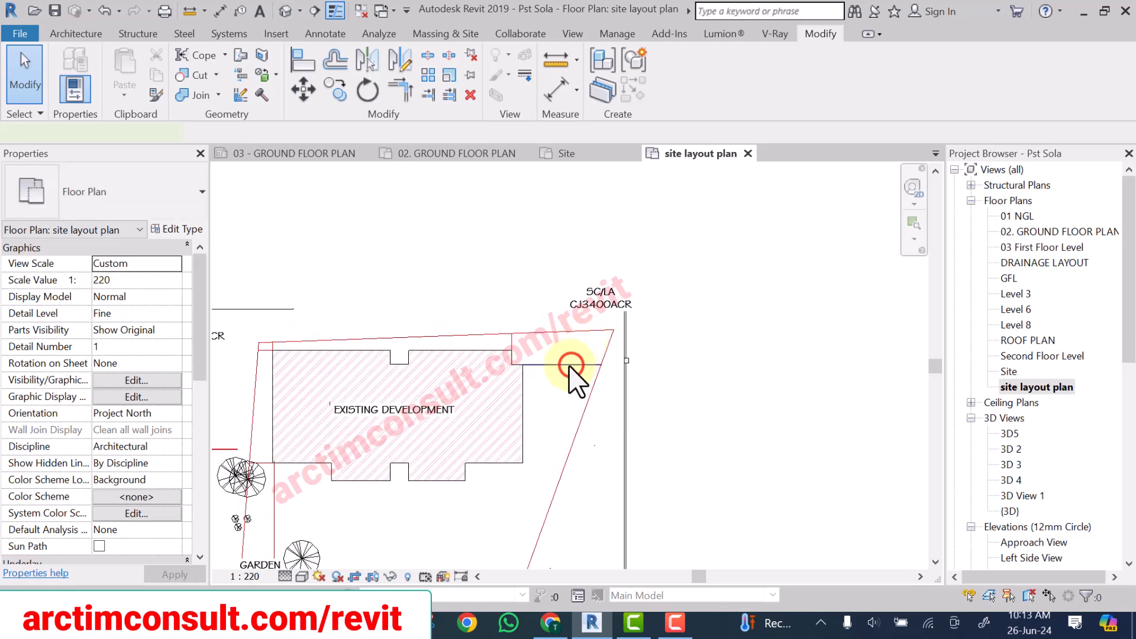
key("Delete")
scroll(521, 352, "up", 4)
left_click(510, 336)
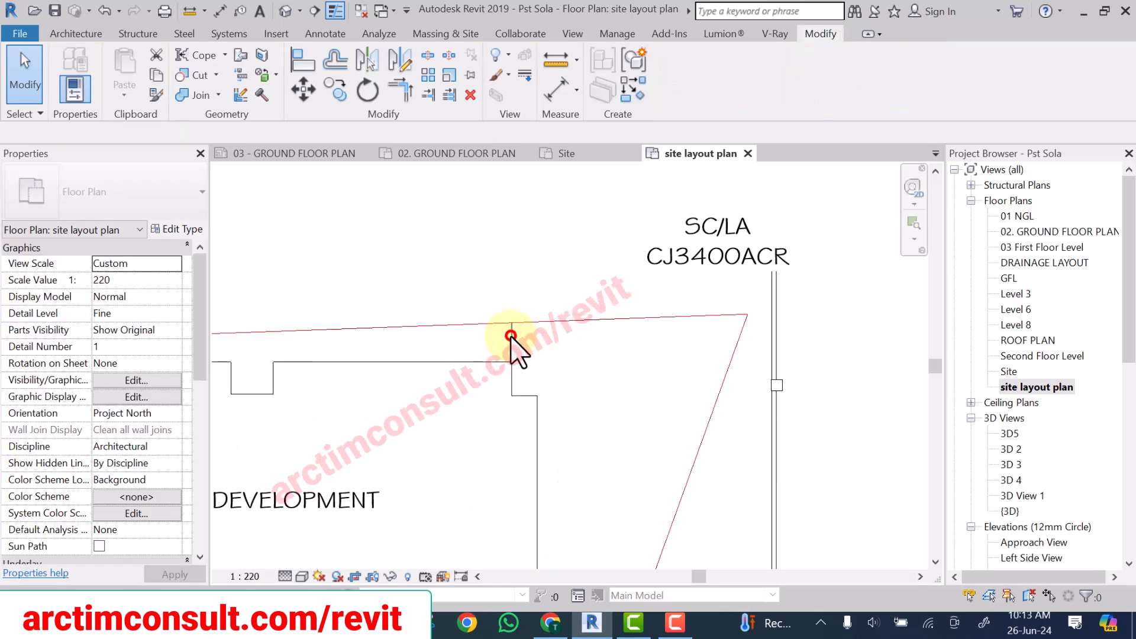
Delete the two short offset lines between the building's upper-left corner and the outline.
scroll(540, 347, "down", 4)
scroll(414, 326, "up", 3)
scroll(379, 312, "up", 2)
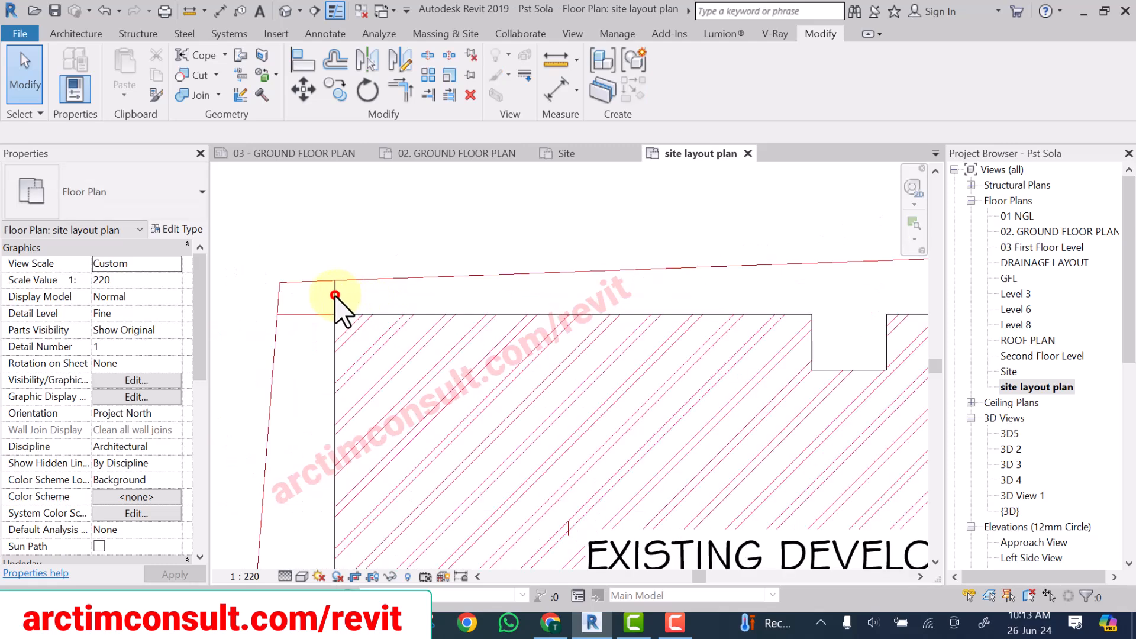
left_click(309, 309)
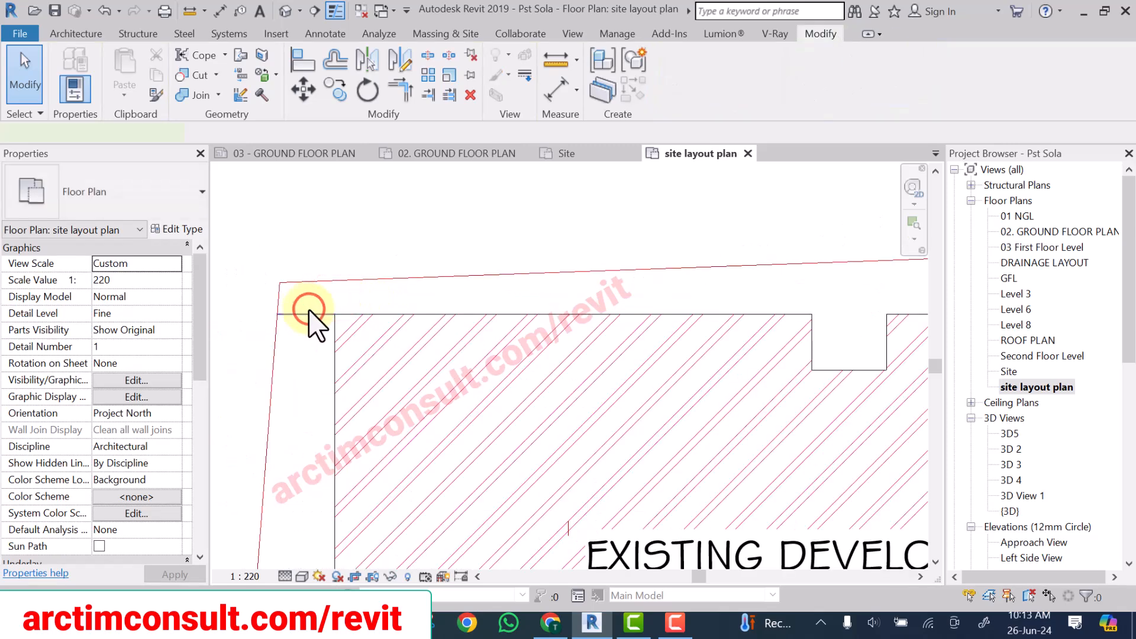
key("Delete")
Delete the leftover horizontal and vertical offset lines at the building's lower-left corner.
scroll(340, 248, "down", 5)
scroll(341, 332, "up", 5)
left_click(319, 391)
key("Delete")
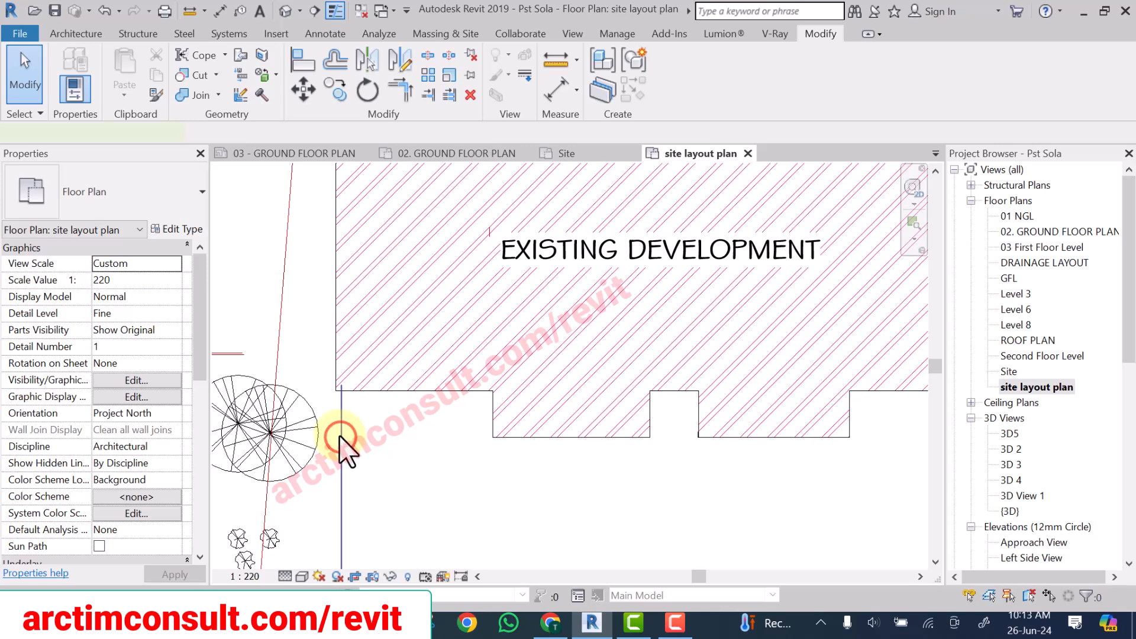
Align the right fence wall's face to the outline's right sloped detail line.
scroll(349, 393, "down", 5)
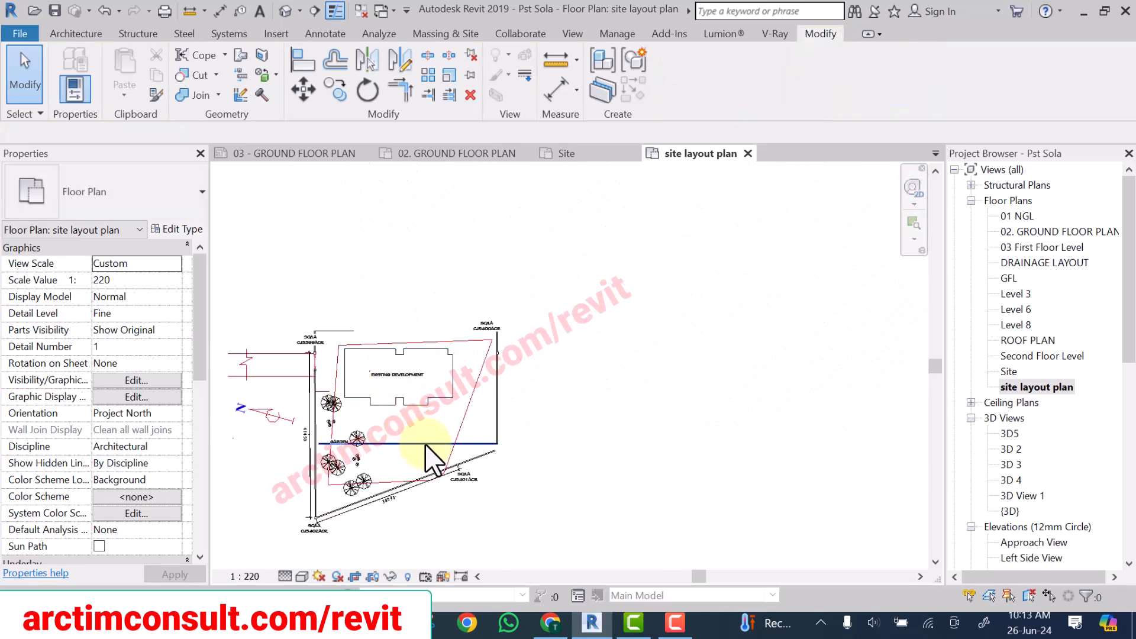
scroll(392, 467, "up", 3)
middle_click_drag(429, 455, 465, 369)
scroll(576, 476, "down", 3)
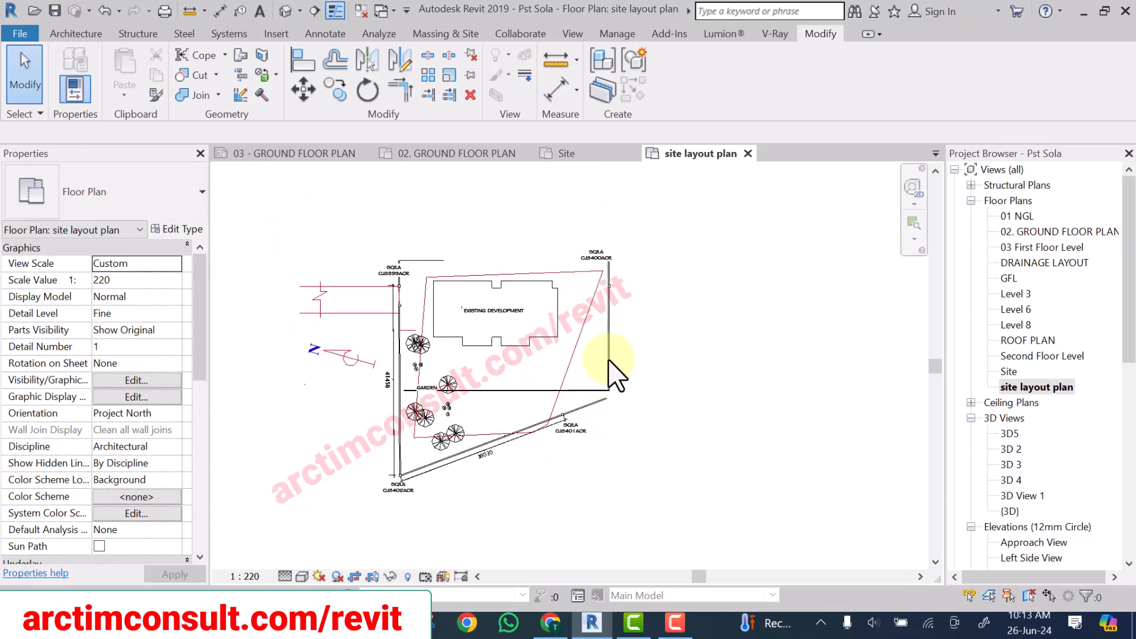
scroll(627, 313, "up", 3)
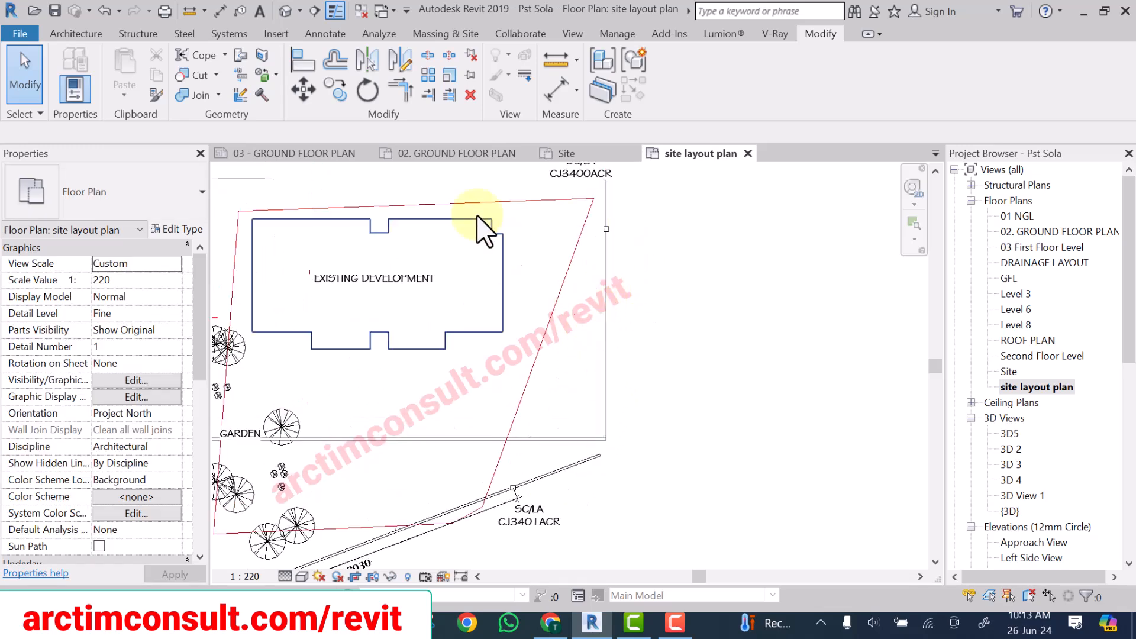
left_click(299, 59)
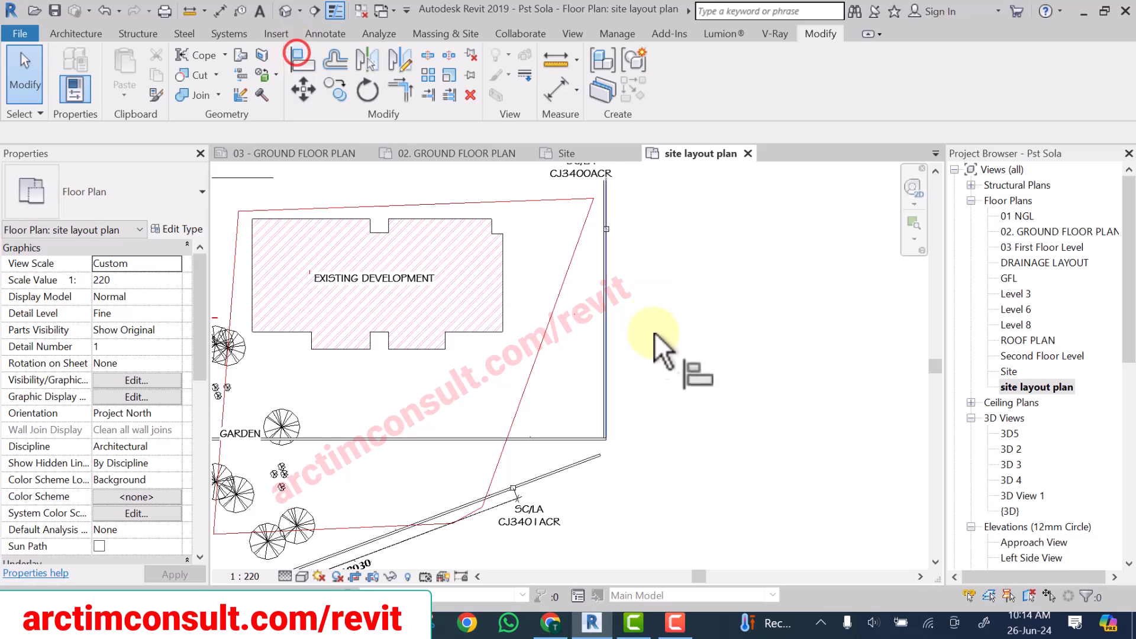
scroll(532, 355, "up", 2)
left_click(541, 357)
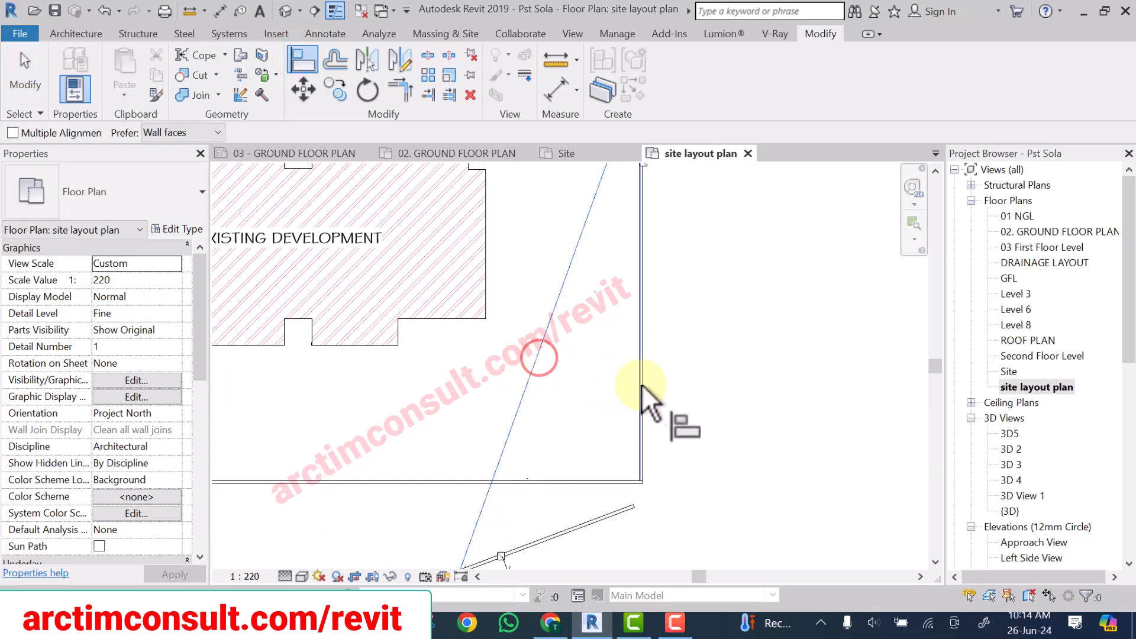
scroll(639, 379, "up", 1)
left_click(637, 374)
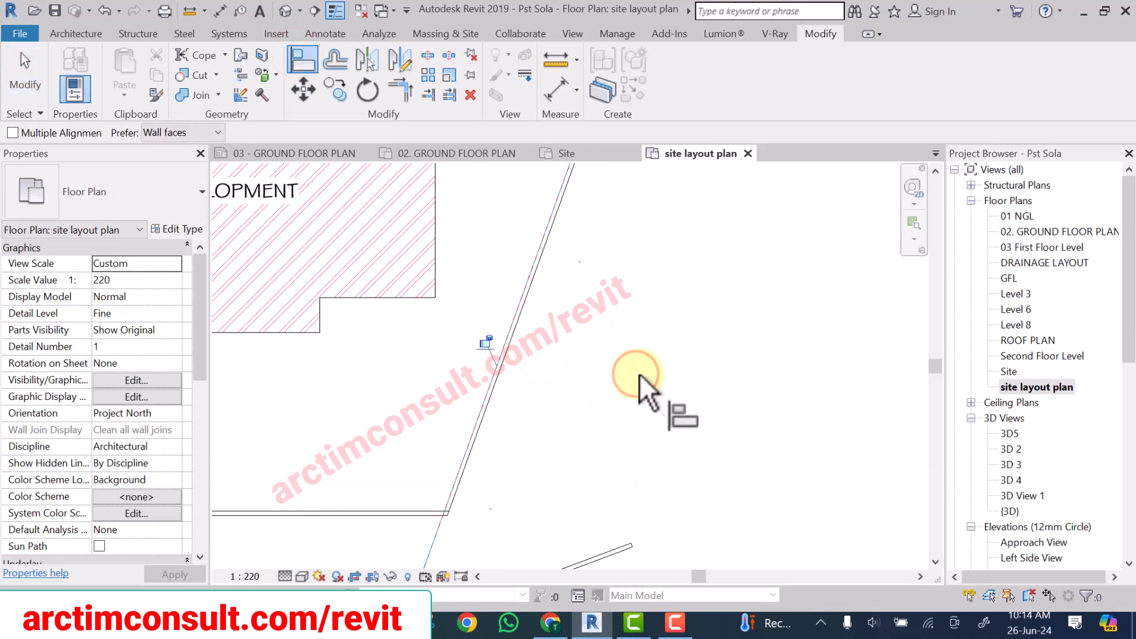
Align the horizontal fence wall running beside the GARDEN label to the outline's bottom detail line.
scroll(639, 374, "down", 4)
scroll(461, 461, "up", 4)
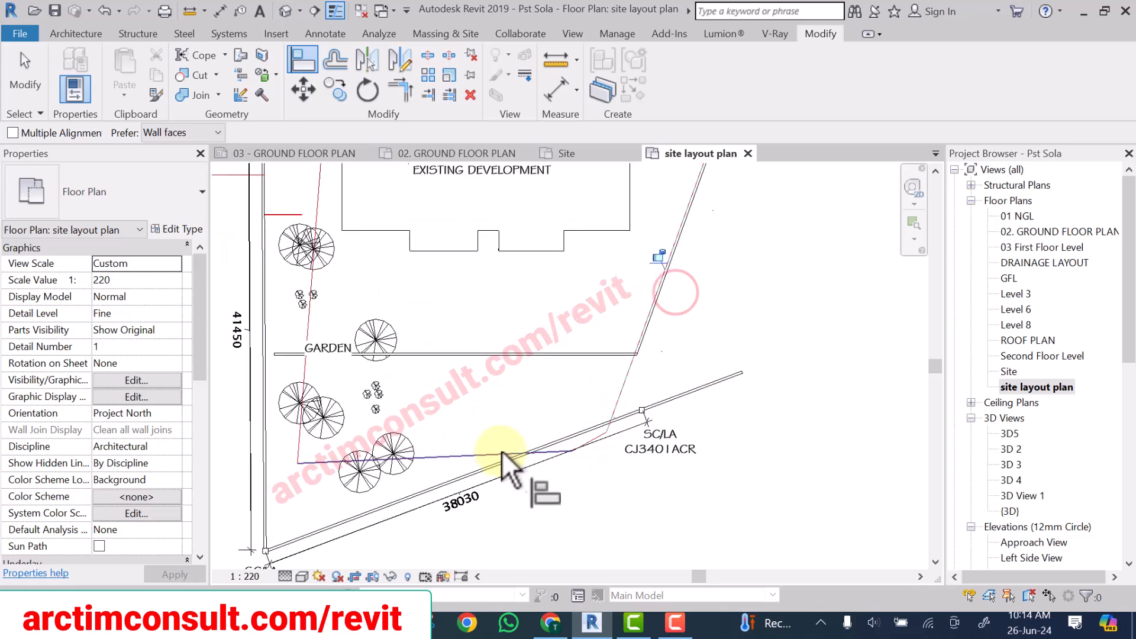
scroll(504, 438, "down", 3)
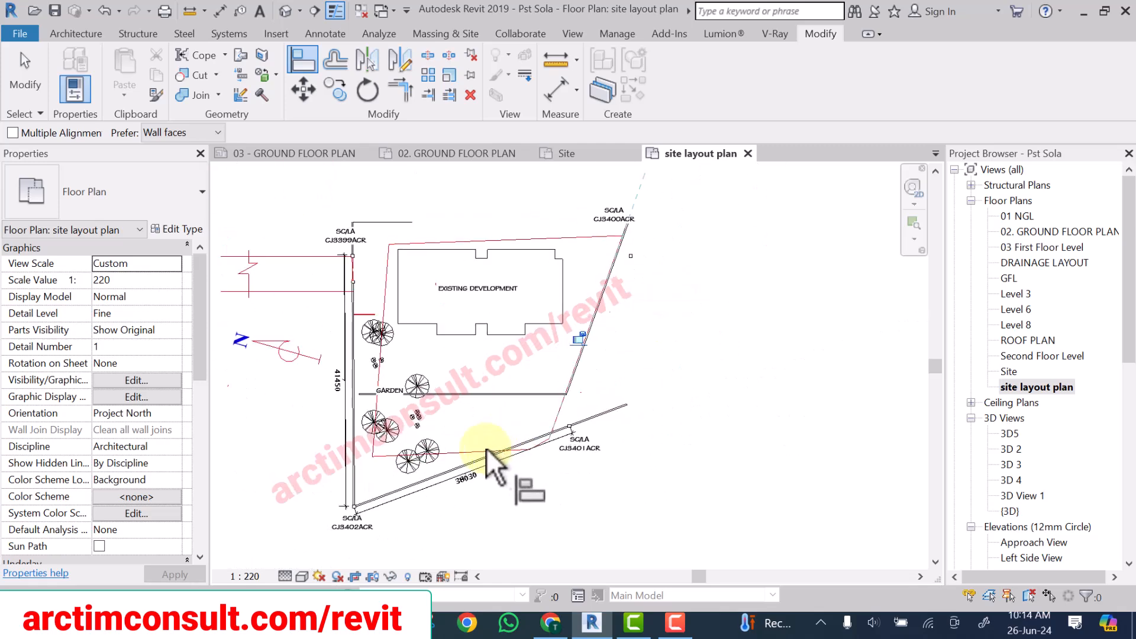
scroll(491, 448, "up", 3)
left_click(464, 453)
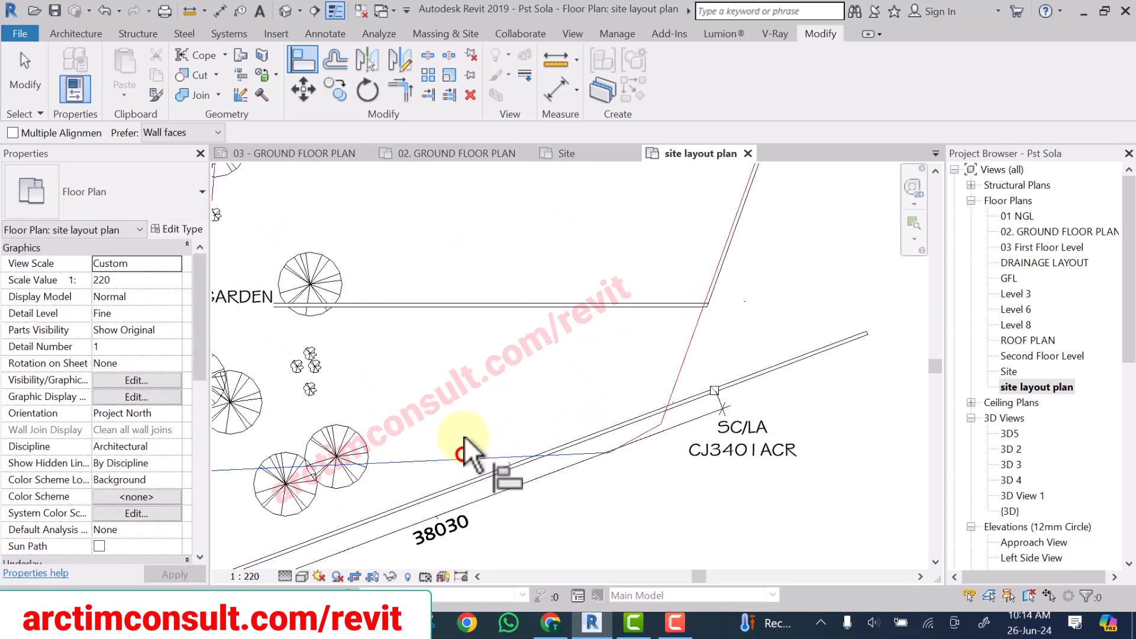
left_click(490, 301)
Align the left fence wall's inner face to the outline's left sloped detail line and end the Align command.
scroll(491, 301, "down", 3)
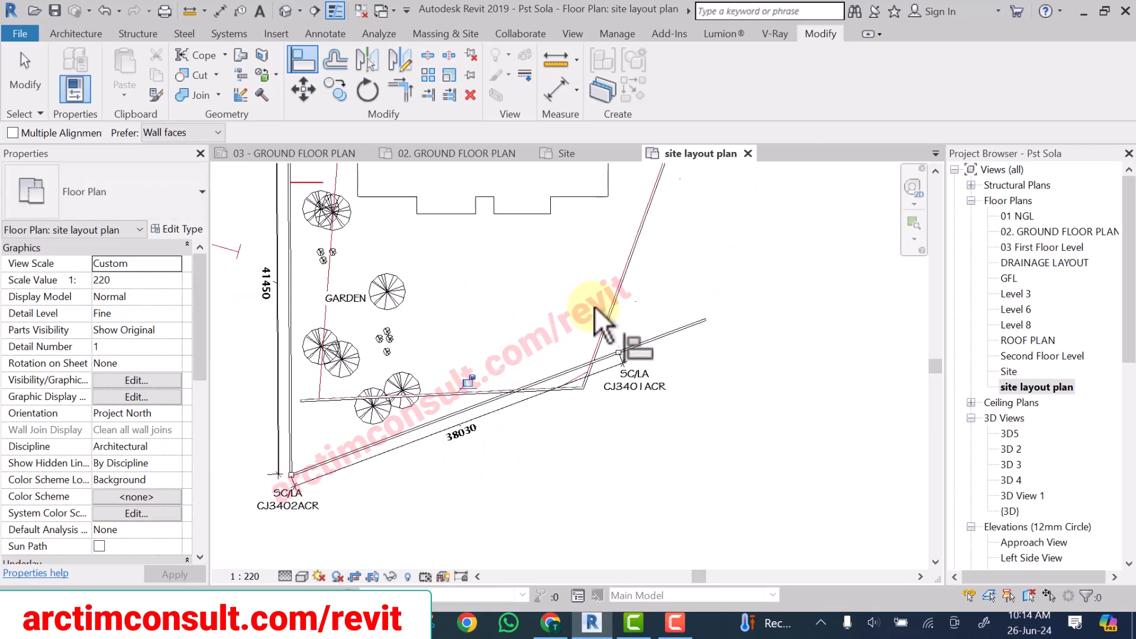
left_click(687, 276)
scroll(401, 223, "up", 1)
scroll(394, 222, "up", 3)
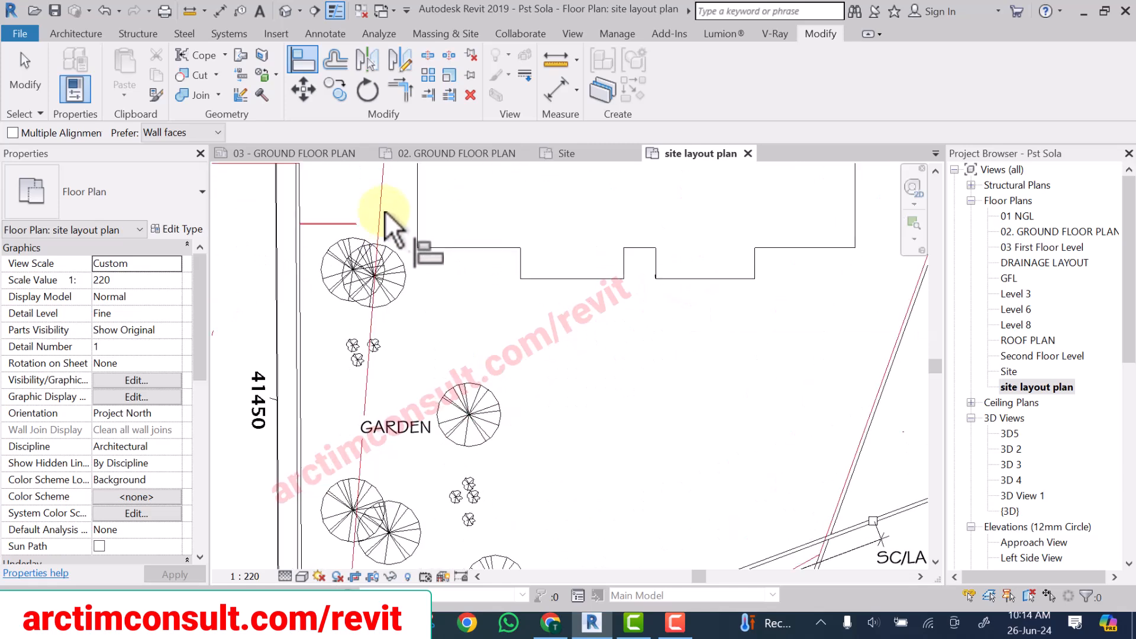
scroll(314, 337, "up", 2)
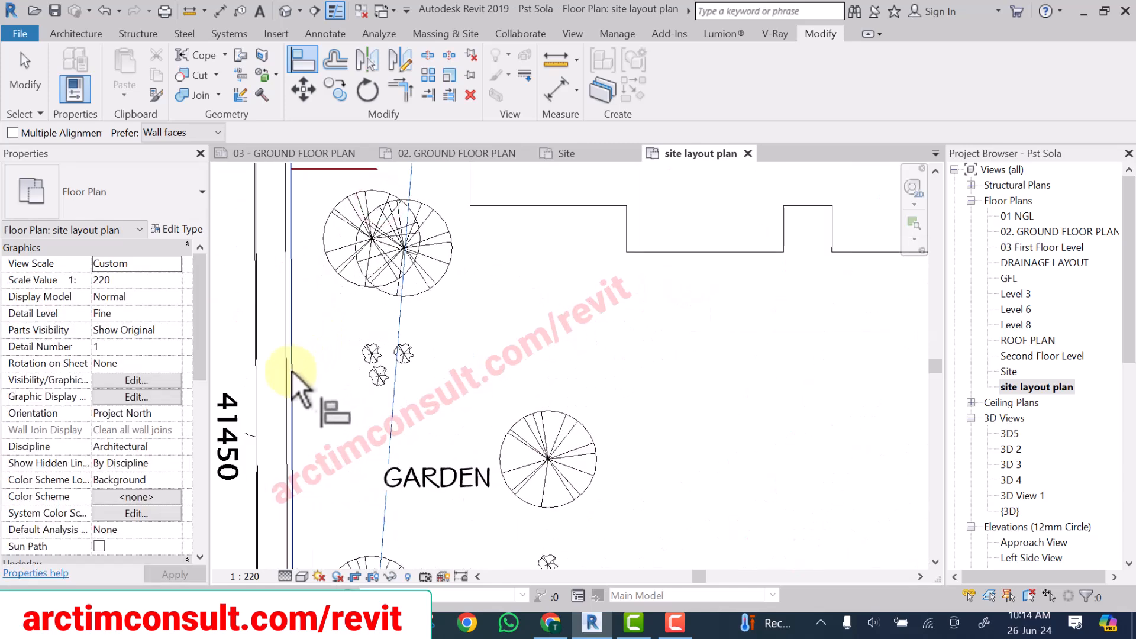
left_click(293, 371)
scroll(297, 402, "down", 5)
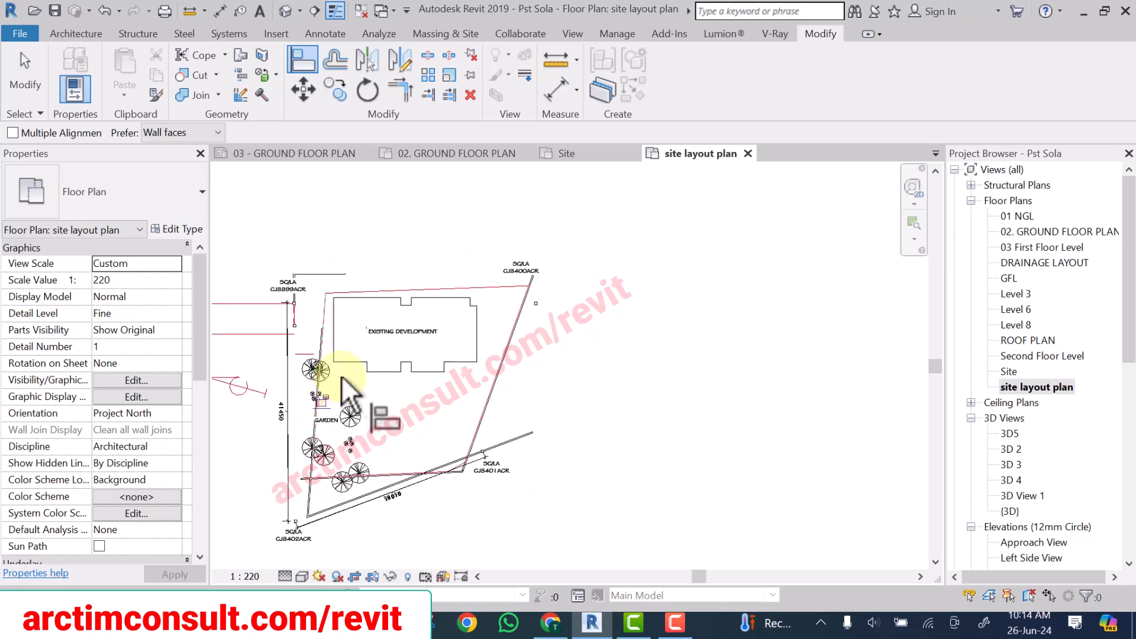
middle_click_drag(411, 406, 489, 318)
scroll(645, 252, "up", 4)
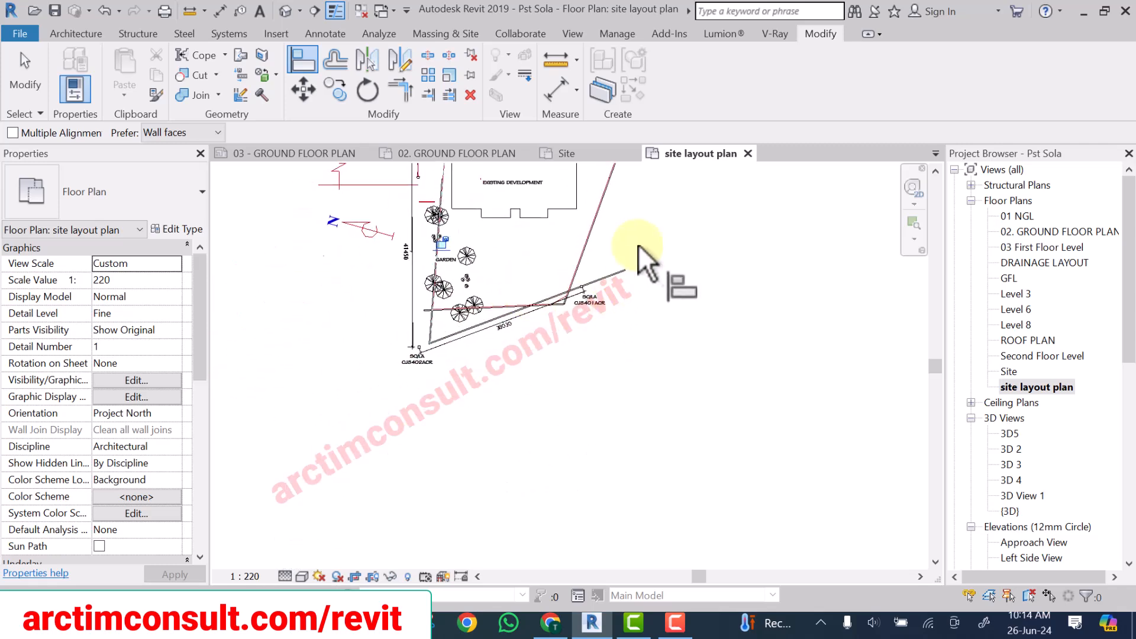
right_click(639, 225)
left_click(657, 235)
scroll(603, 254, "up", 2)
right_click(613, 244)
left_click(624, 253)
Create a wall similar to the sloping FENCE WALL 2 along the outline's top line by picking it, with location line Finish Face: Interior.
left_click(590, 307)
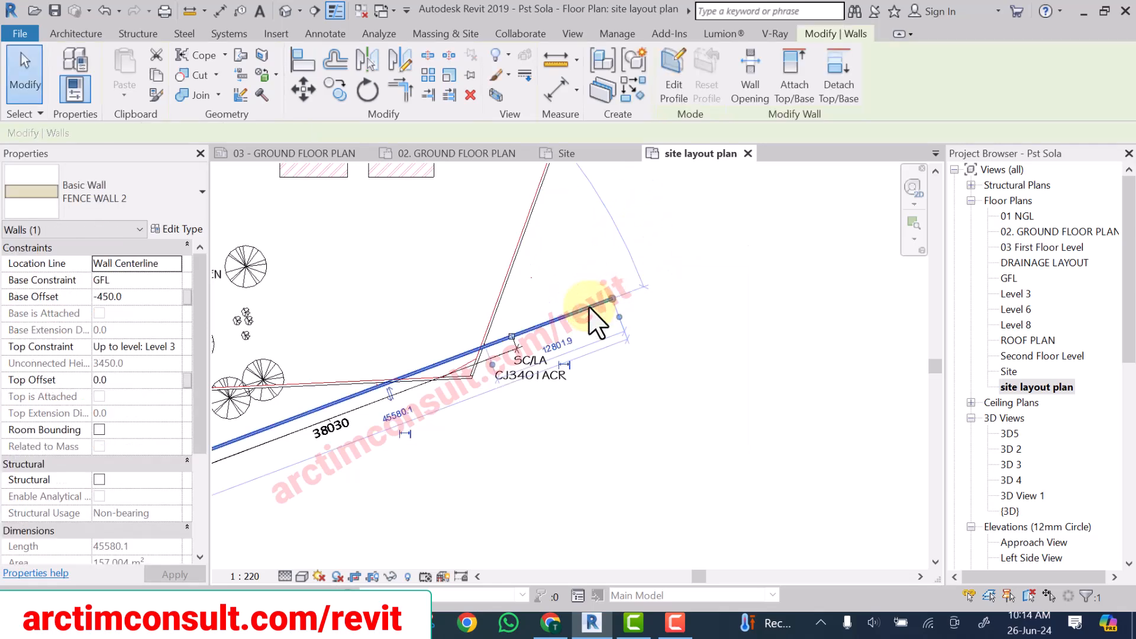
key("c")
key("s")
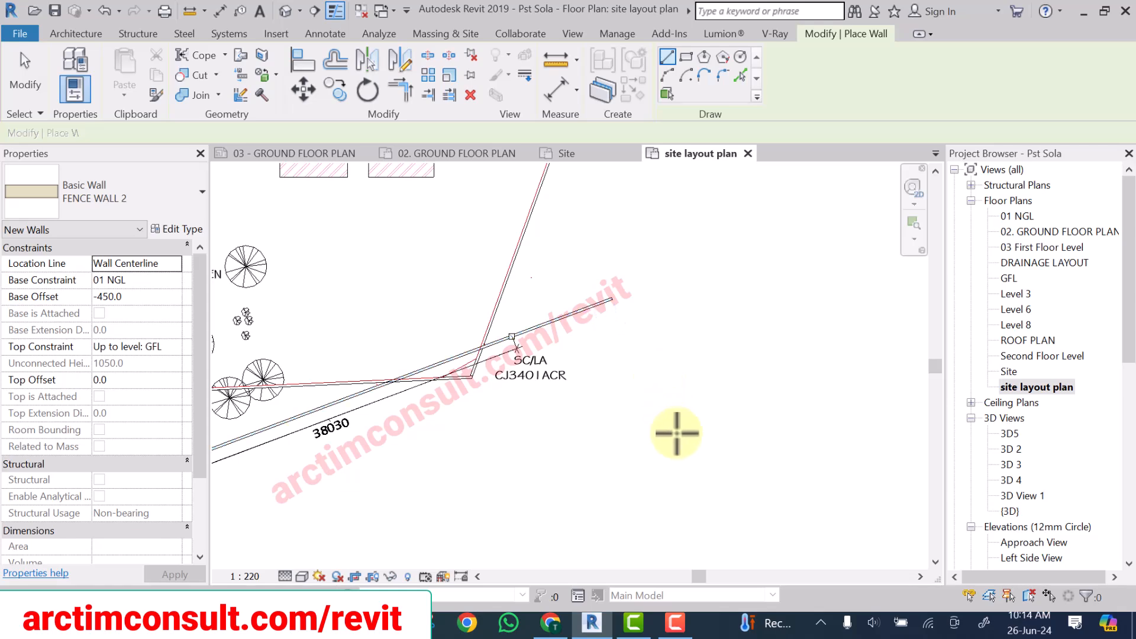
scroll(676, 432, "down", 2)
scroll(678, 379, "down", 3)
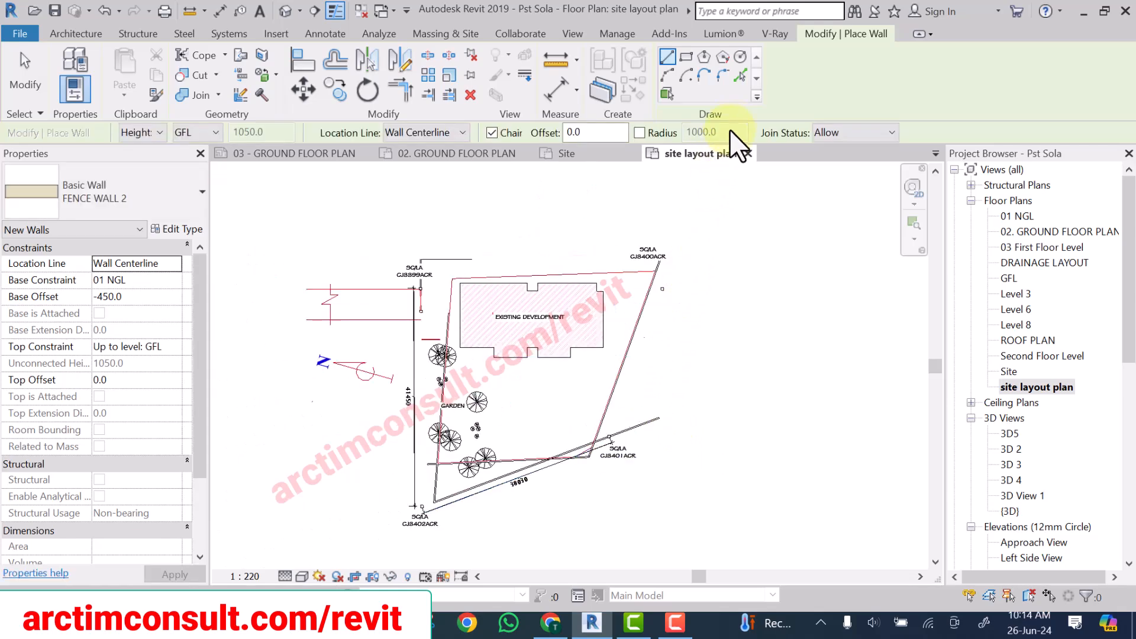
left_click(740, 75)
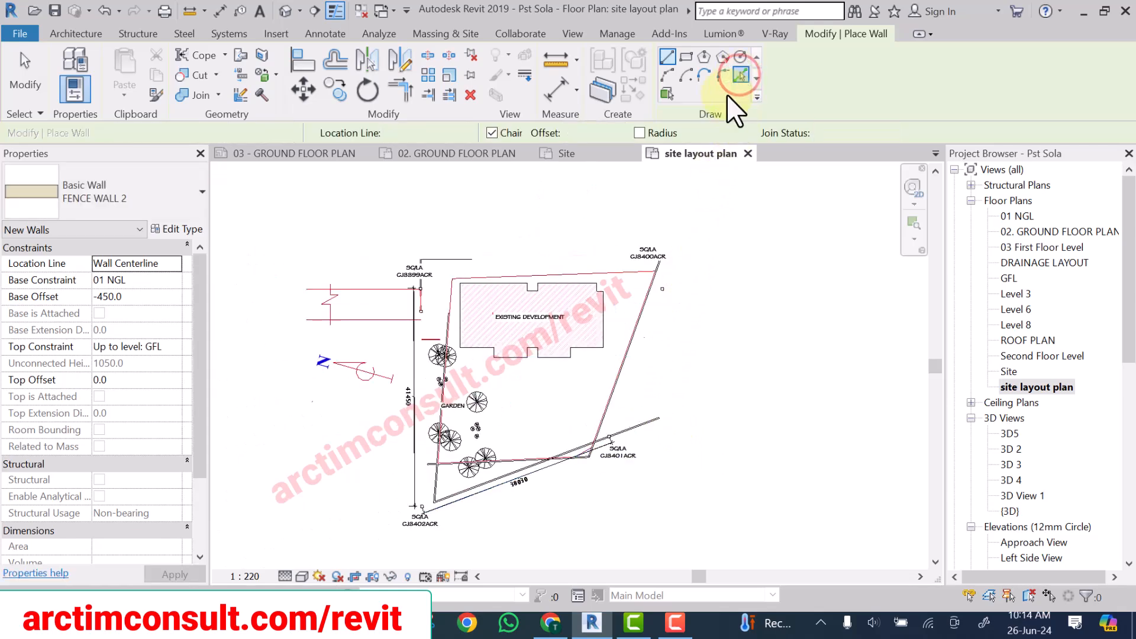
scroll(616, 266, "up", 3)
scroll(610, 290, "up", 3)
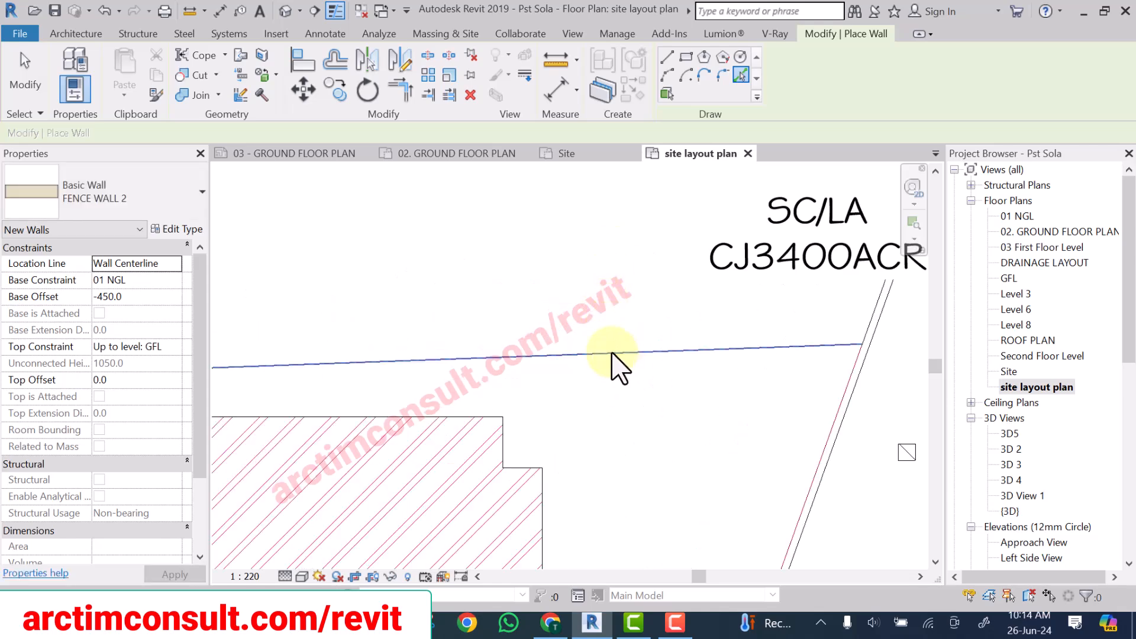
scroll(613, 355, "up", 4)
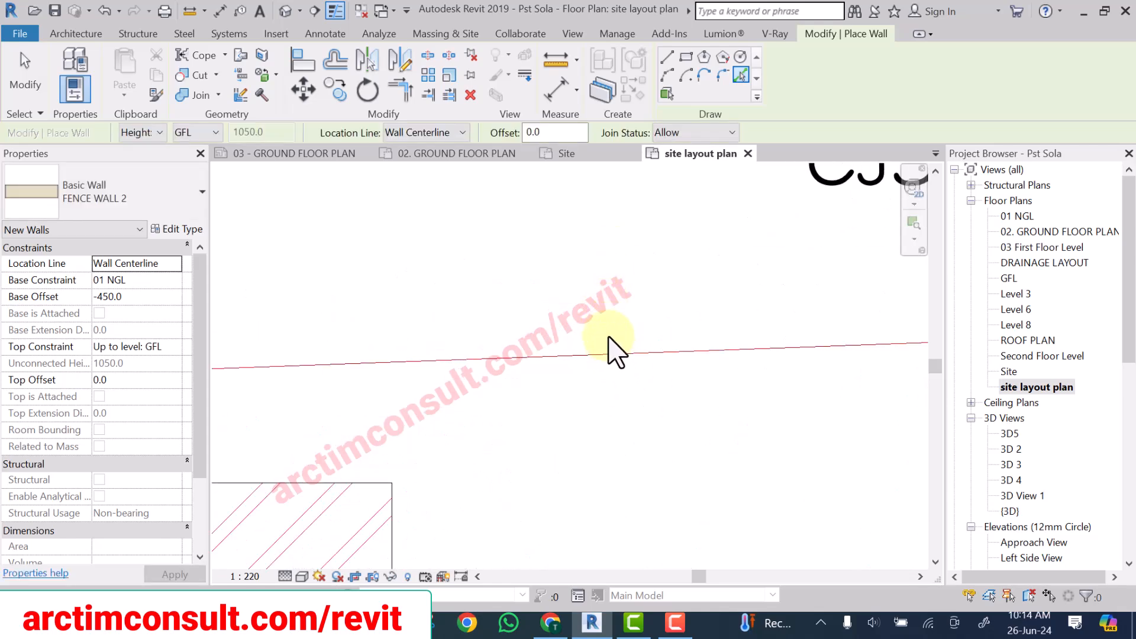
left_click(462, 130)
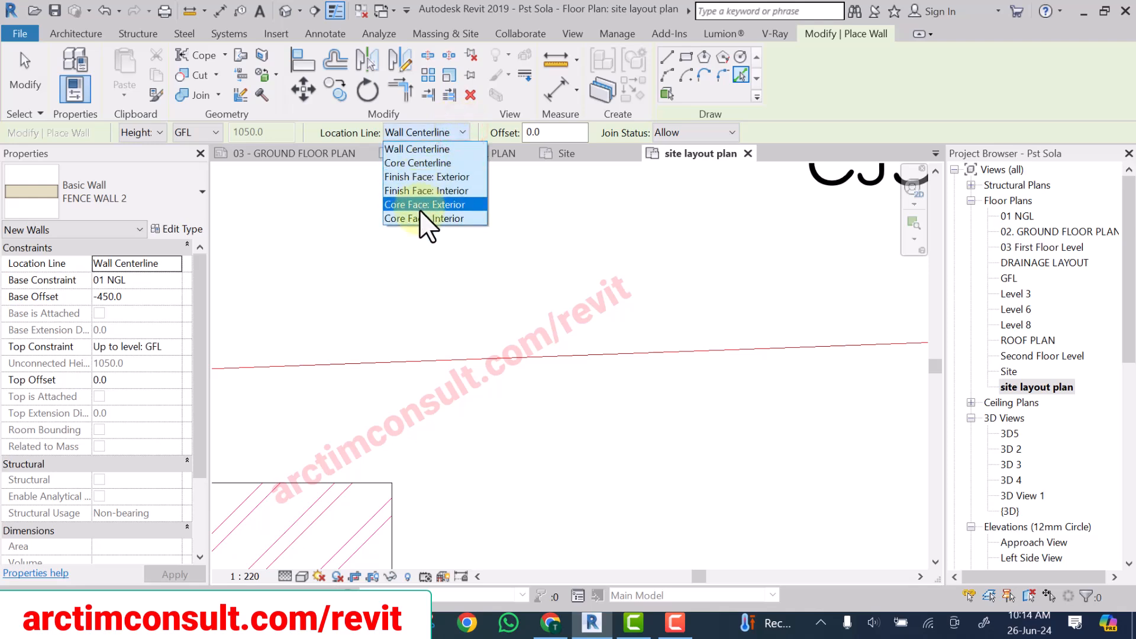
left_click(420, 191)
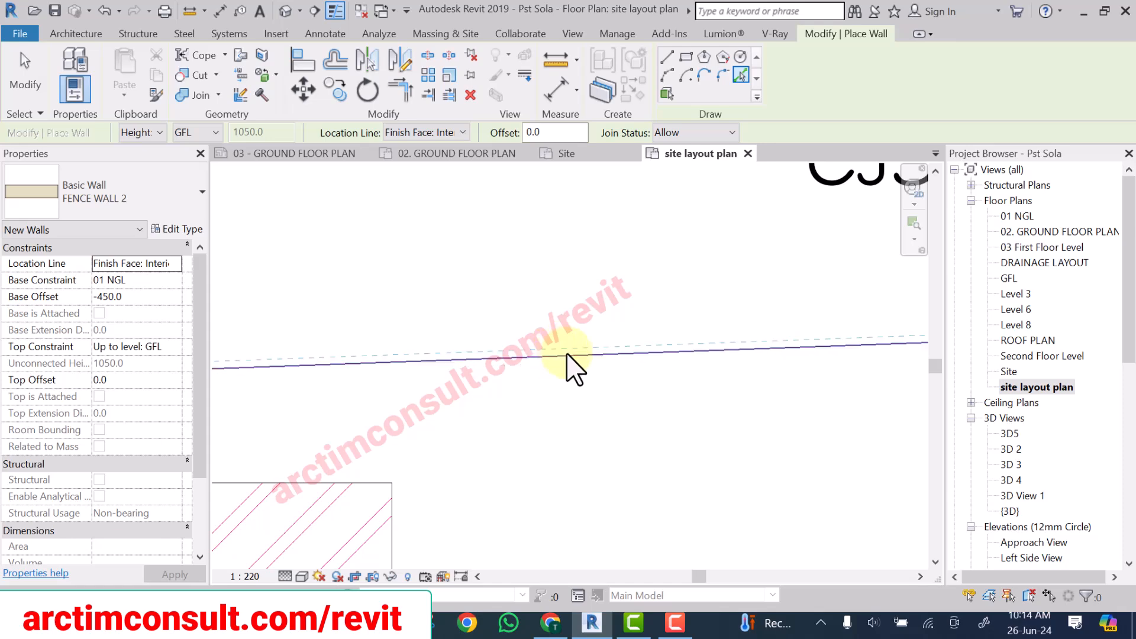
scroll(566, 355, "down", 5)
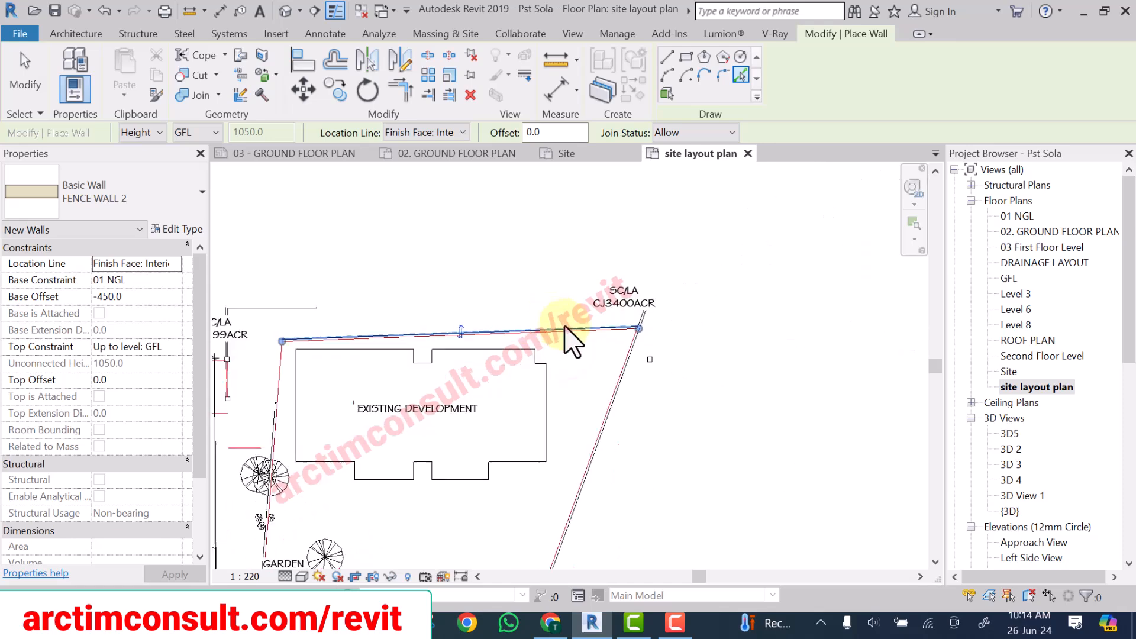
End wall placement and delete the old sloping fence wall that crosses the outline's lower-right corner.
scroll(566, 326, "down", 2)
middle_click_drag(605, 402, 616, 311)
scroll(587, 313, "up", 1)
left_click(591, 326)
scroll(631, 413, "up", 1)
key("Escape")
left_click_drag(675, 360, 609, 456)
key("Escape")
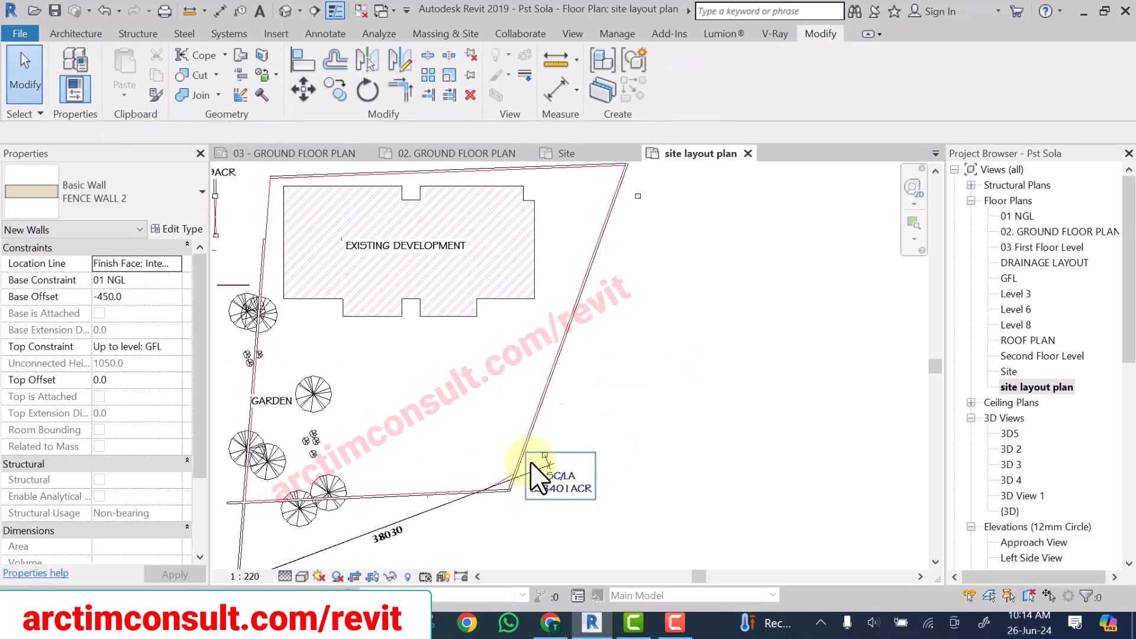
Delete the vertical survey boundary line with its 41450 length label beside the garden.
scroll(531, 464, "up", 3)
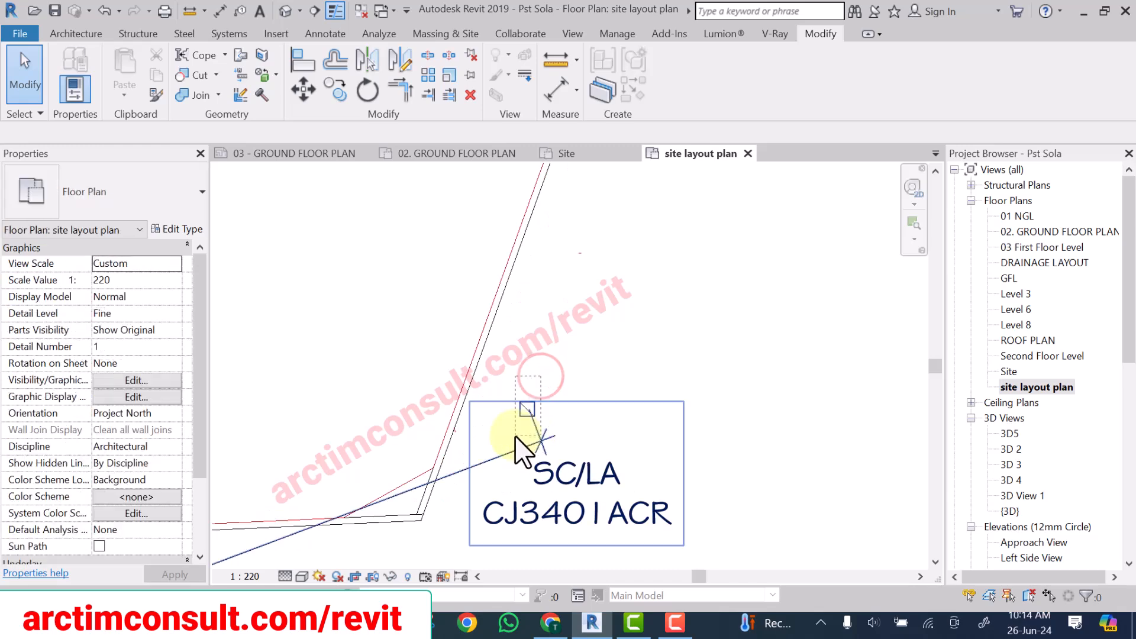
scroll(636, 323, "down", 3)
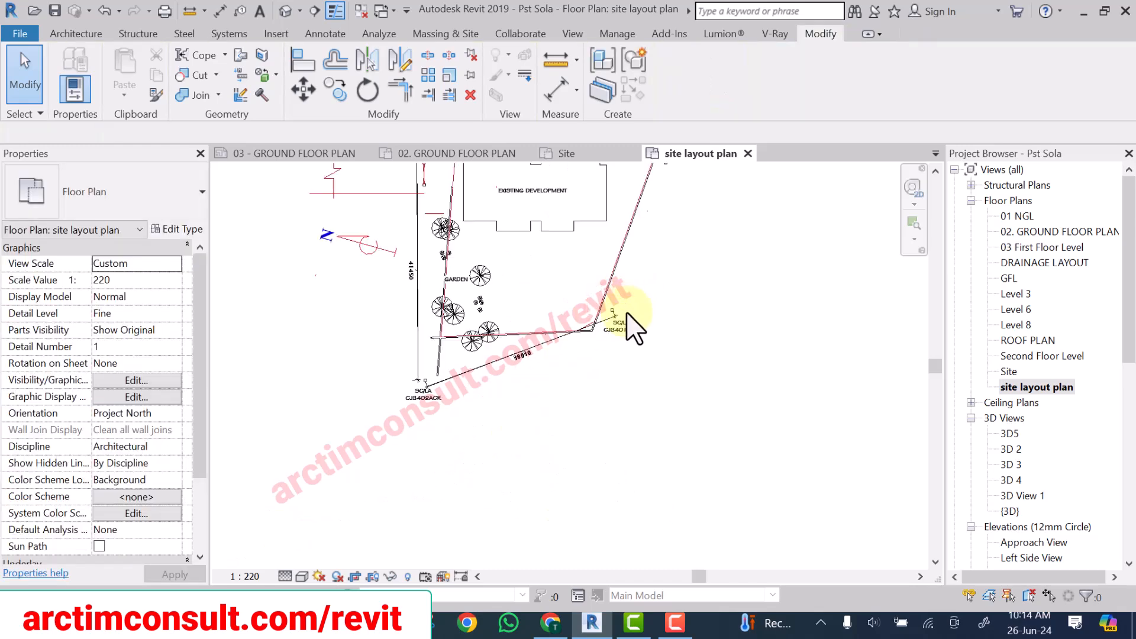
scroll(614, 342, "down", 3)
scroll(497, 368, "up", 2)
scroll(511, 349, "up", 4)
middle_click_drag(509, 354, 481, 392)
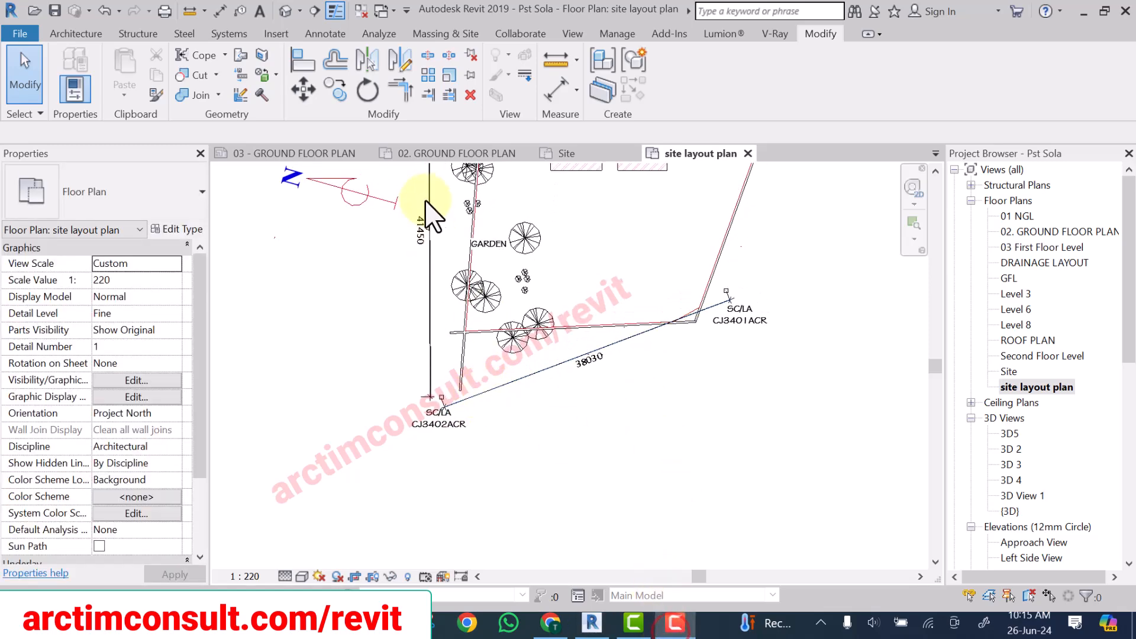
scroll(464, 151, "down", 3)
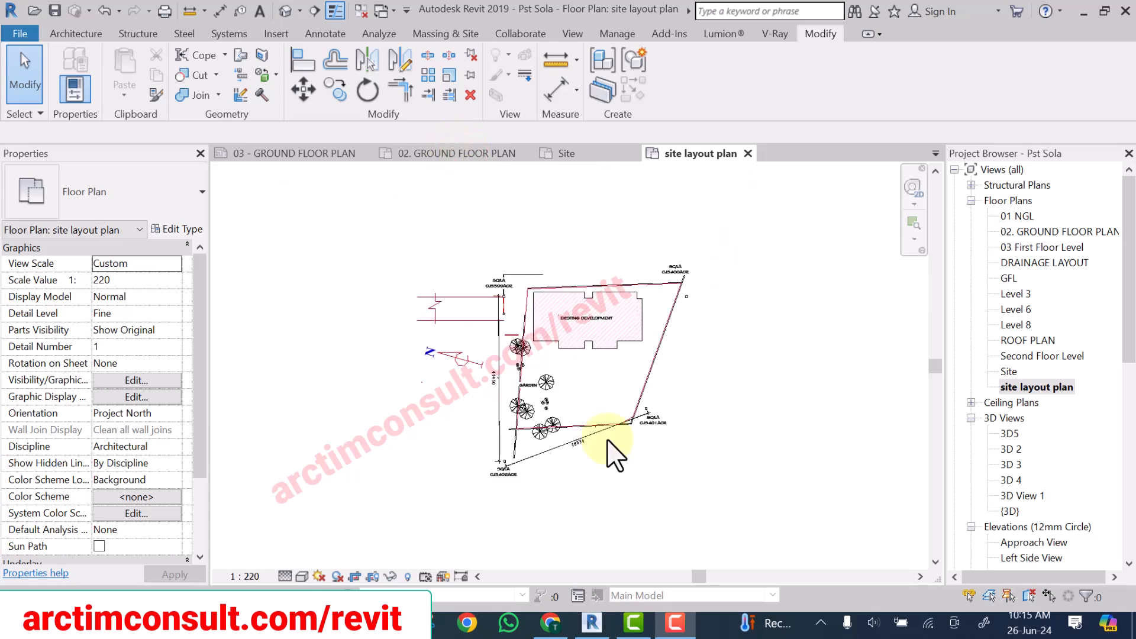
scroll(597, 473, "up", 2)
middle_click_drag(596, 473, 638, 522)
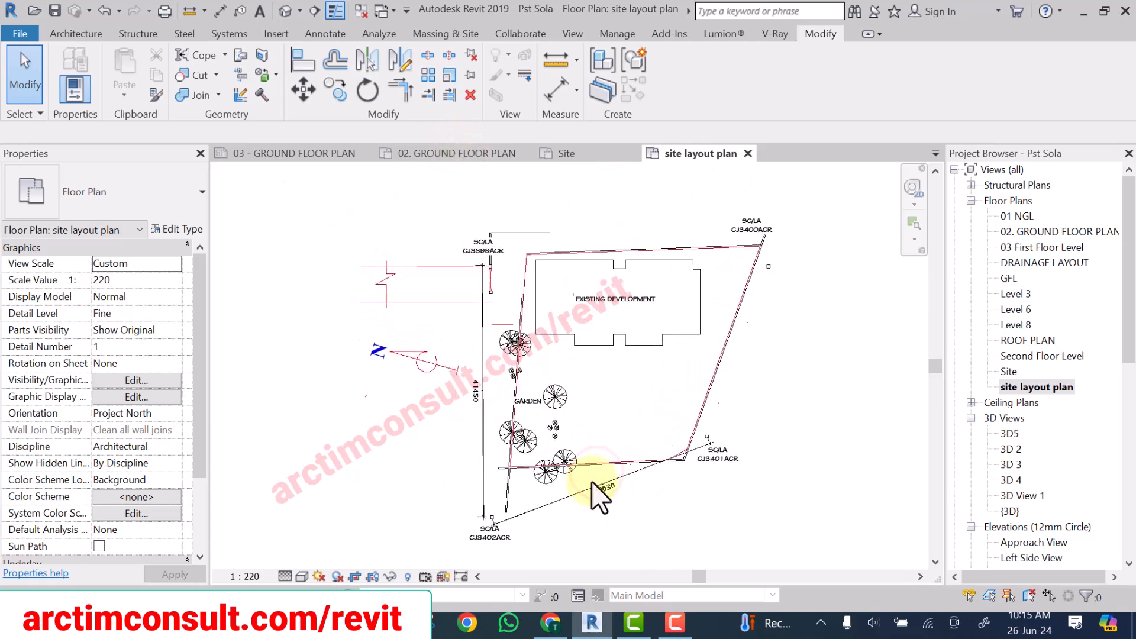
scroll(493, 403, "up", 2)
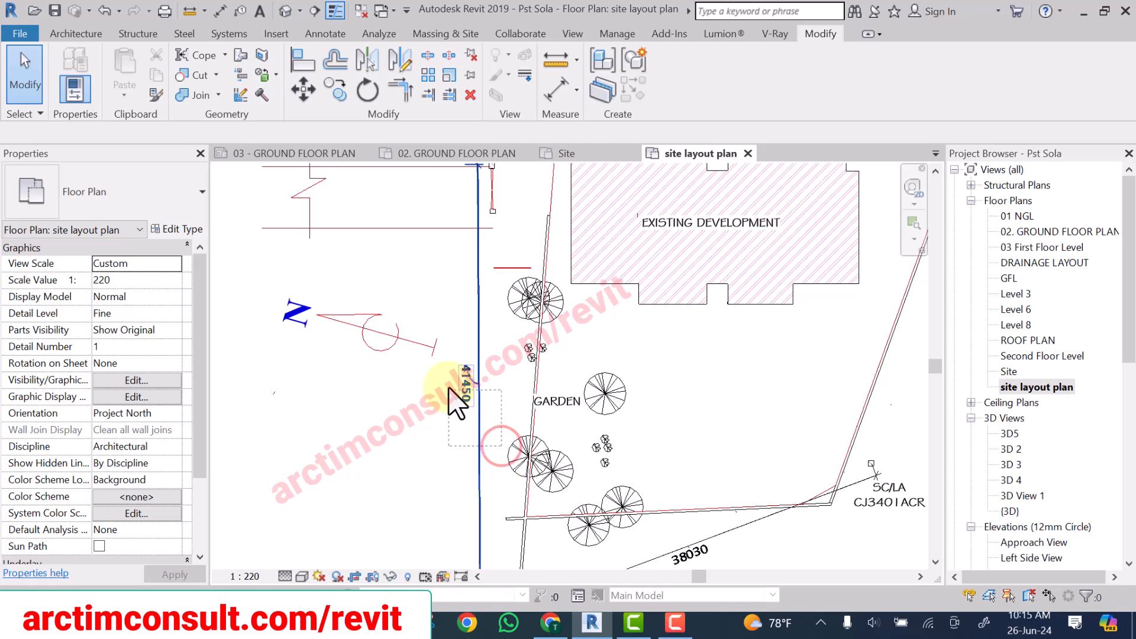
left_click(457, 402)
key("Escape")
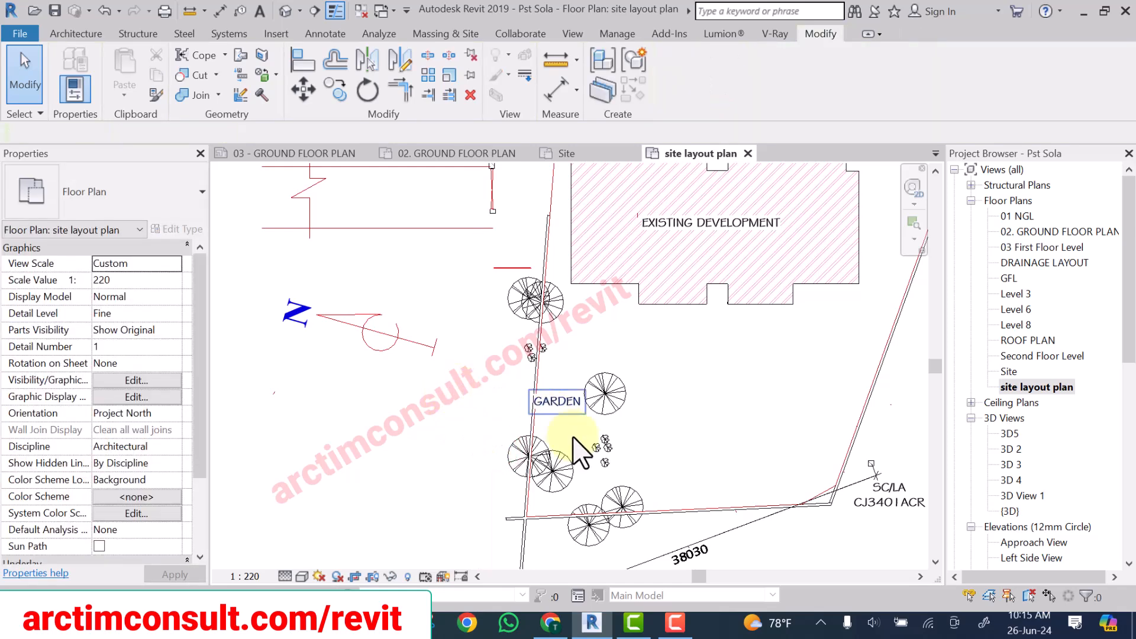
Delete the sloping survey boundary line with its 38030 length label below the garden.
scroll(438, 380, "down", 3)
scroll(494, 313, "up", 3)
scroll(494, 314, "up", 2)
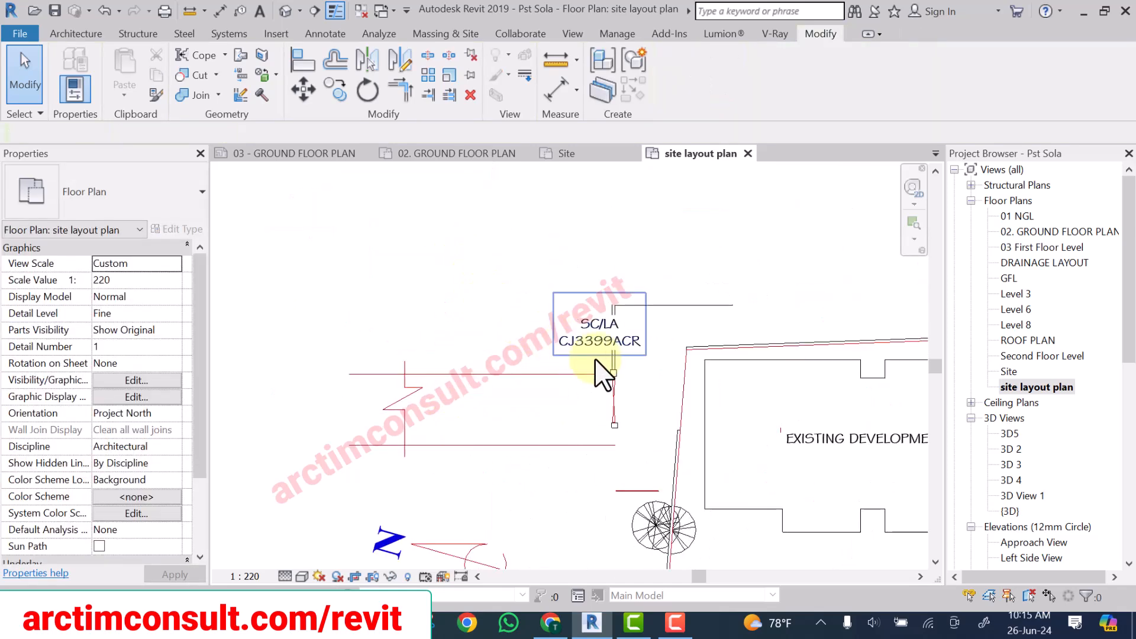
scroll(585, 340, "down", 3)
scroll(456, 261, "down", 3)
scroll(526, 330, "up", 2)
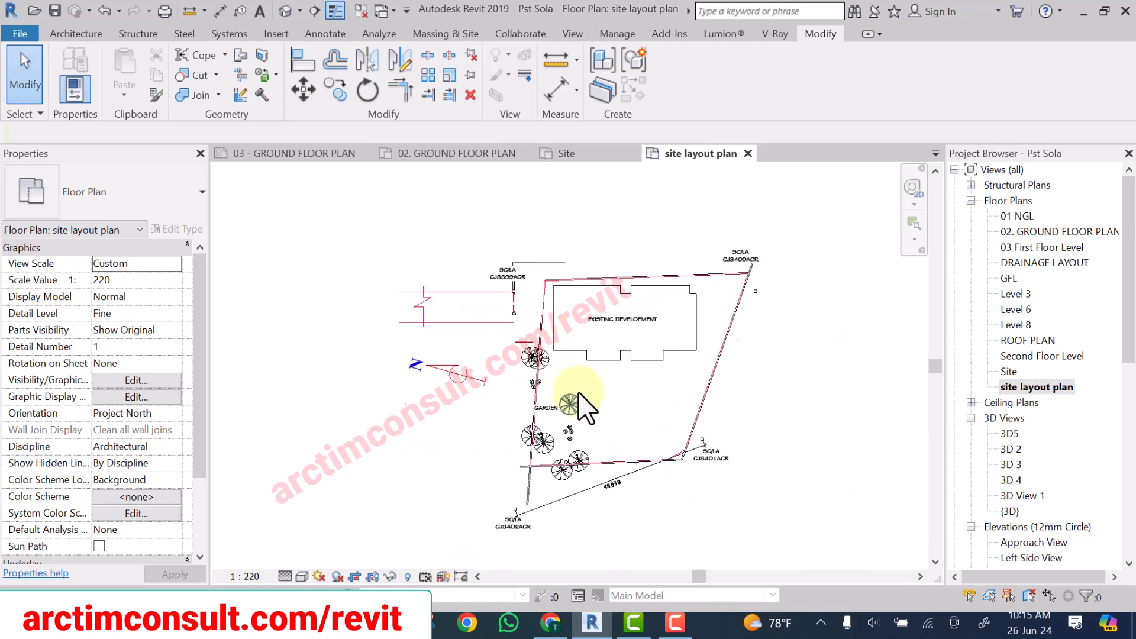
scroll(567, 468, "up", 4)
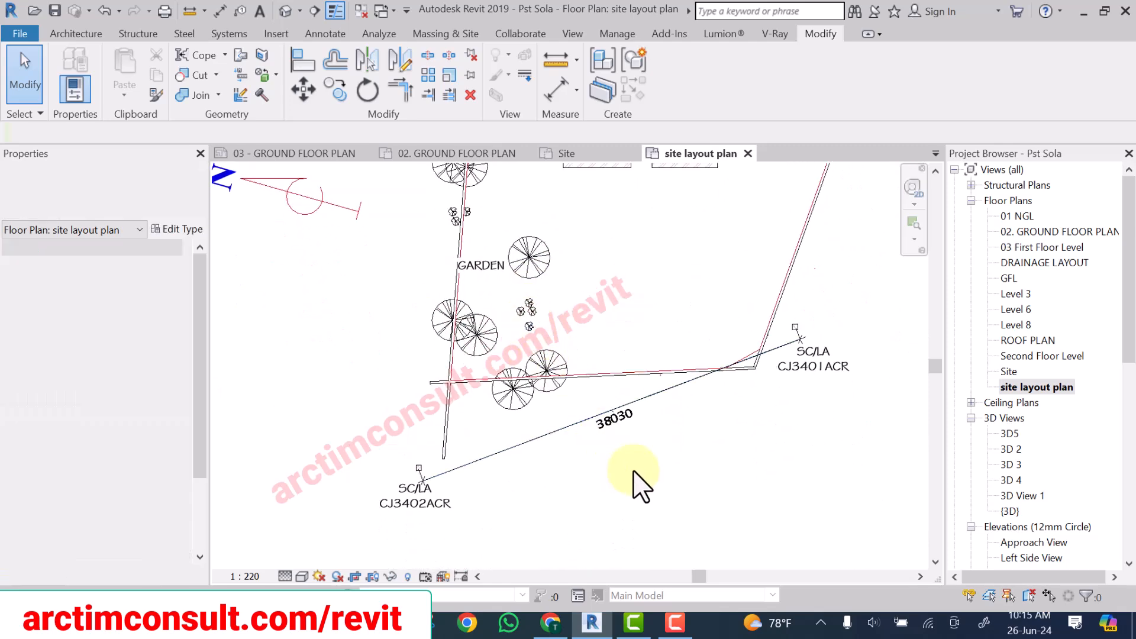
scroll(623, 458, "up", 2)
left_click_drag(653, 463, 585, 373)
key("Delete")
Copy the square beacon filled region at the lower-left SC/LA label onto the intersection of the left and bottom fence walls.
scroll(585, 373, "down", 3)
scroll(501, 407, "down", 1)
scroll(463, 463, "up", 4)
middle_click_drag(505, 390, 473, 455)
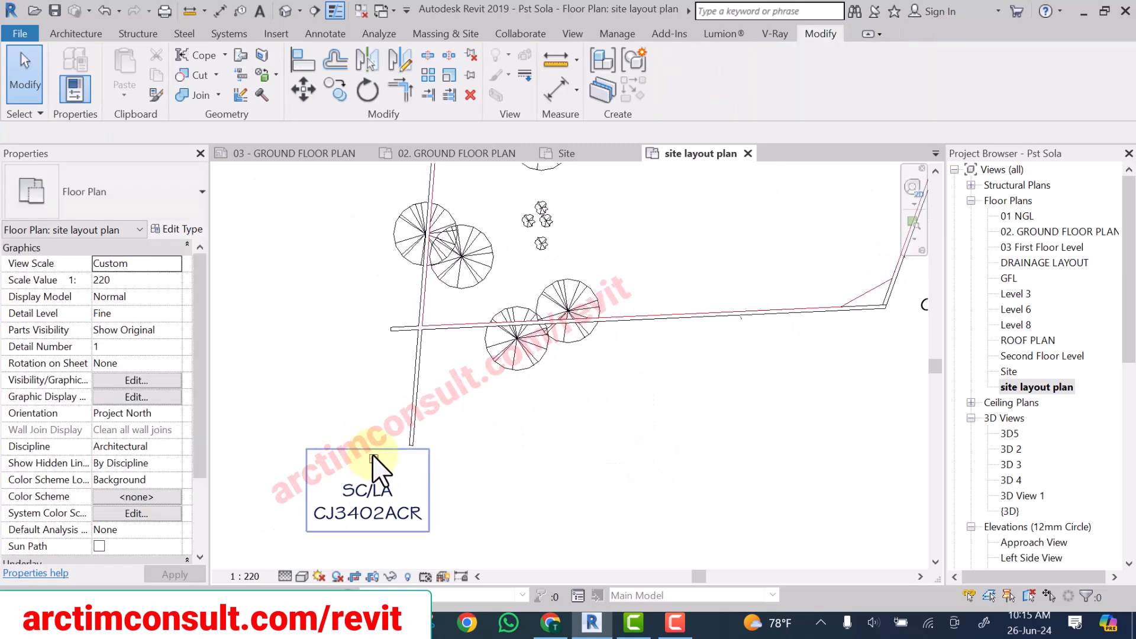
scroll(375, 466, "up", 2)
left_click(390, 459)
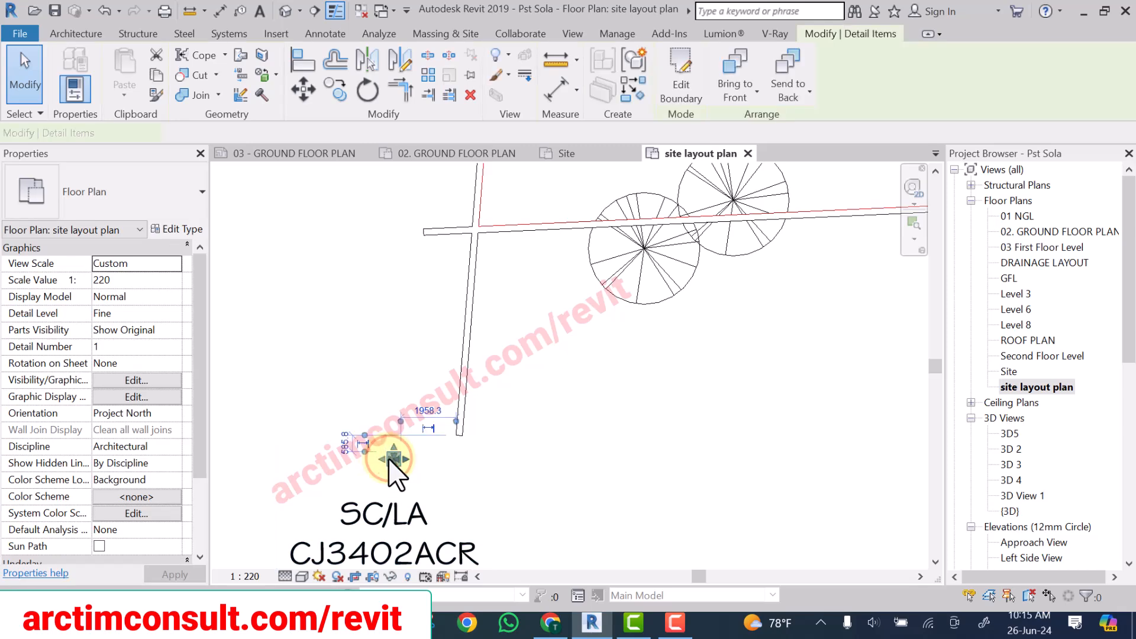
left_click(348, 86)
scroll(400, 459, "up", 1)
scroll(372, 474, "up", 4)
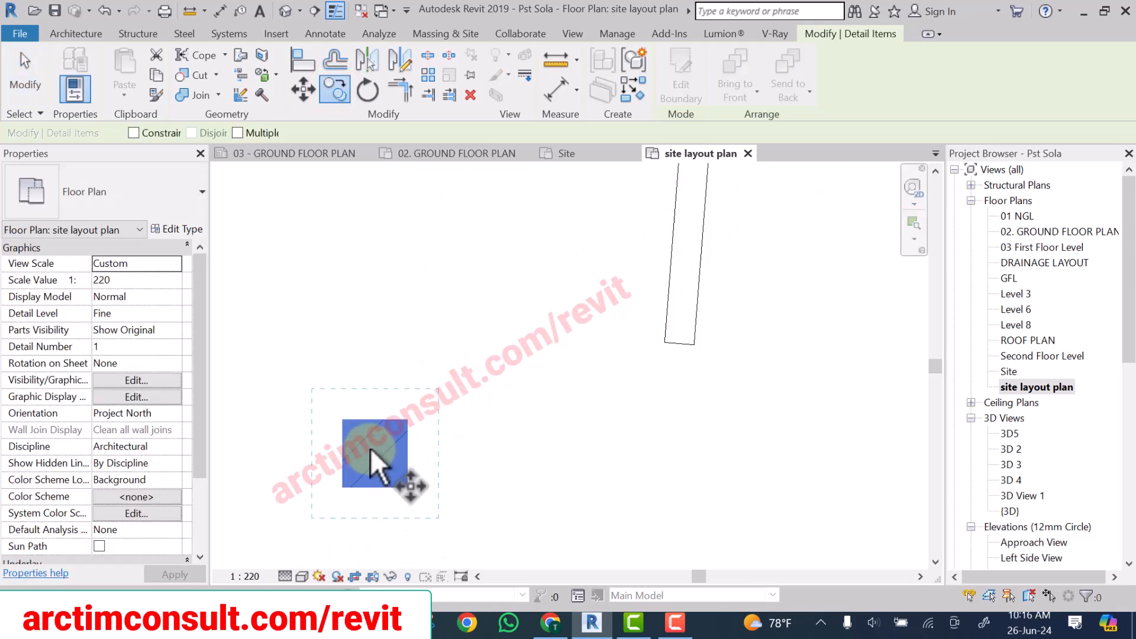
left_click(371, 448)
scroll(455, 503, "down", 3)
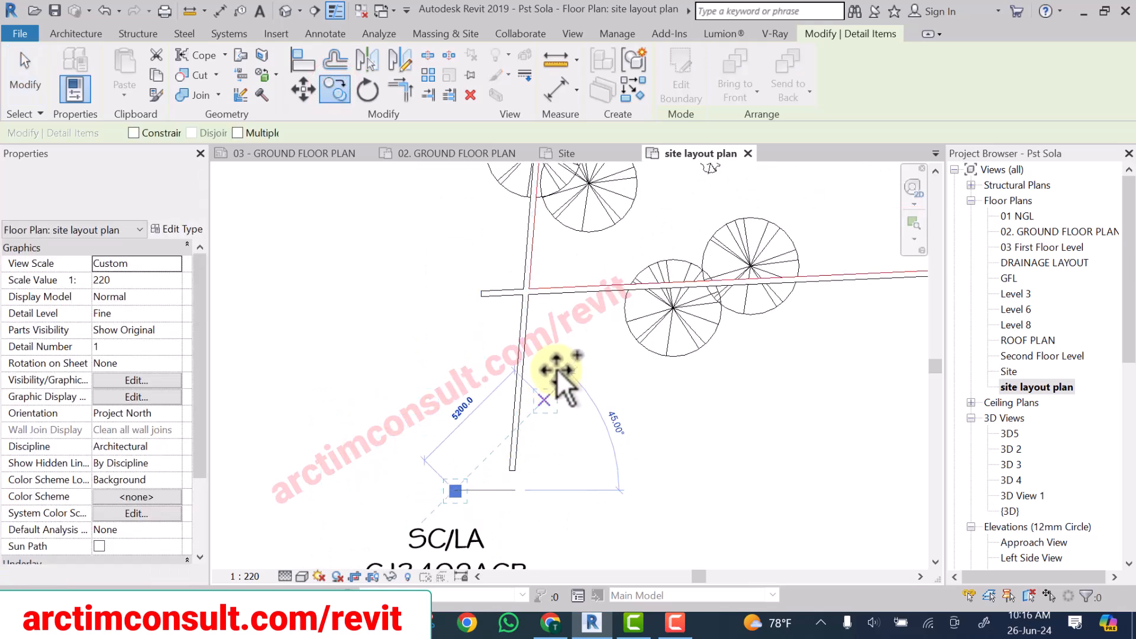
scroll(534, 300, "up", 8)
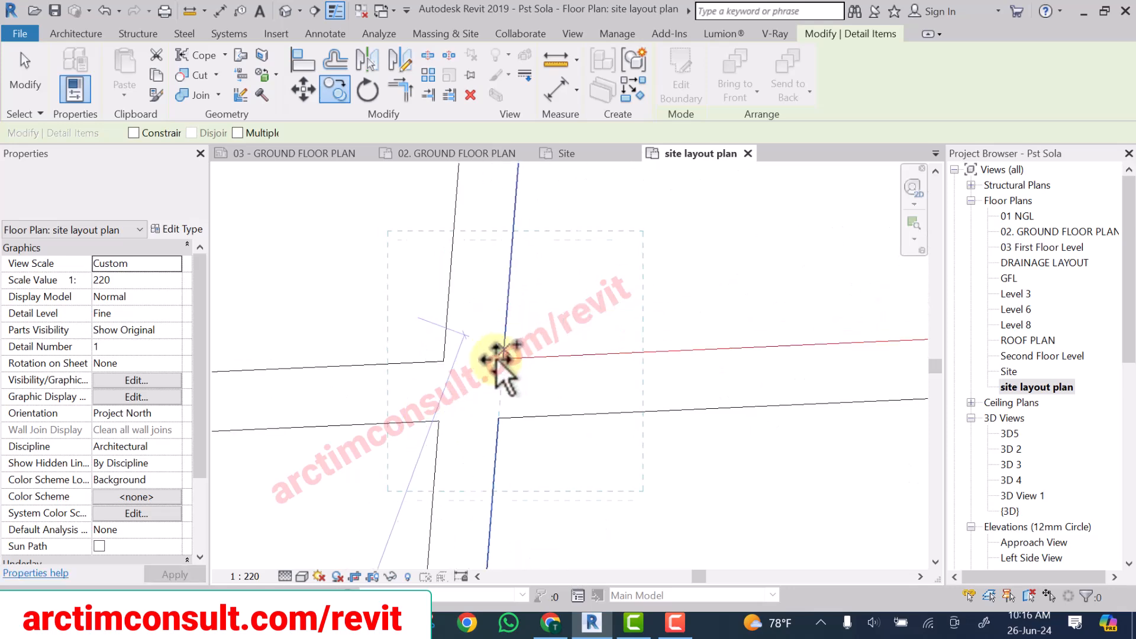
left_click(478, 379)
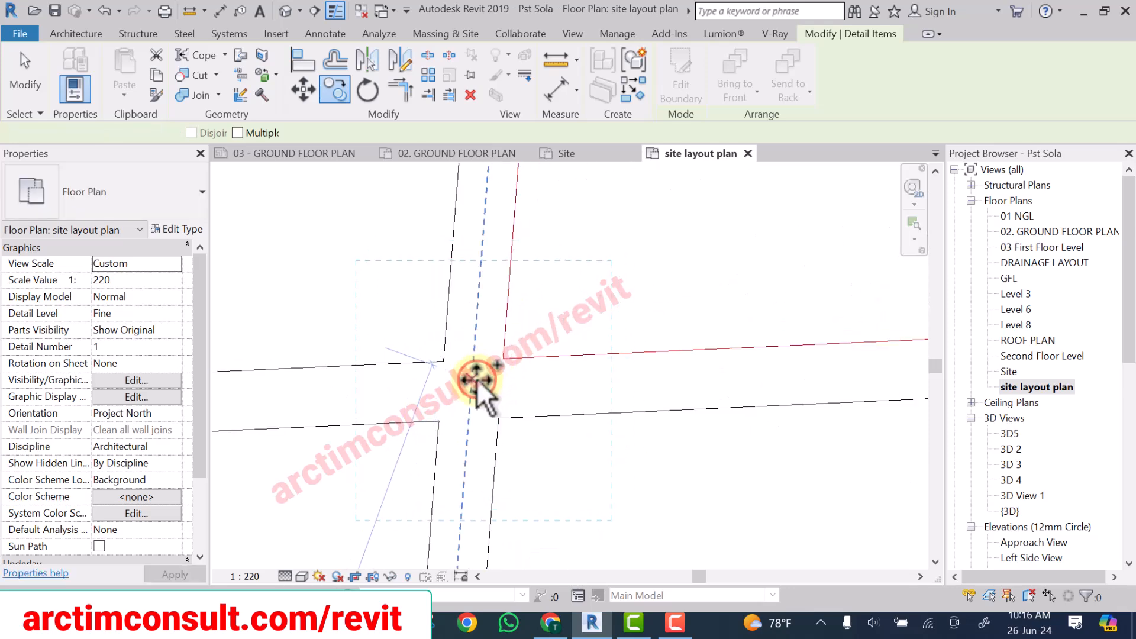
scroll(462, 409, "down", 6)
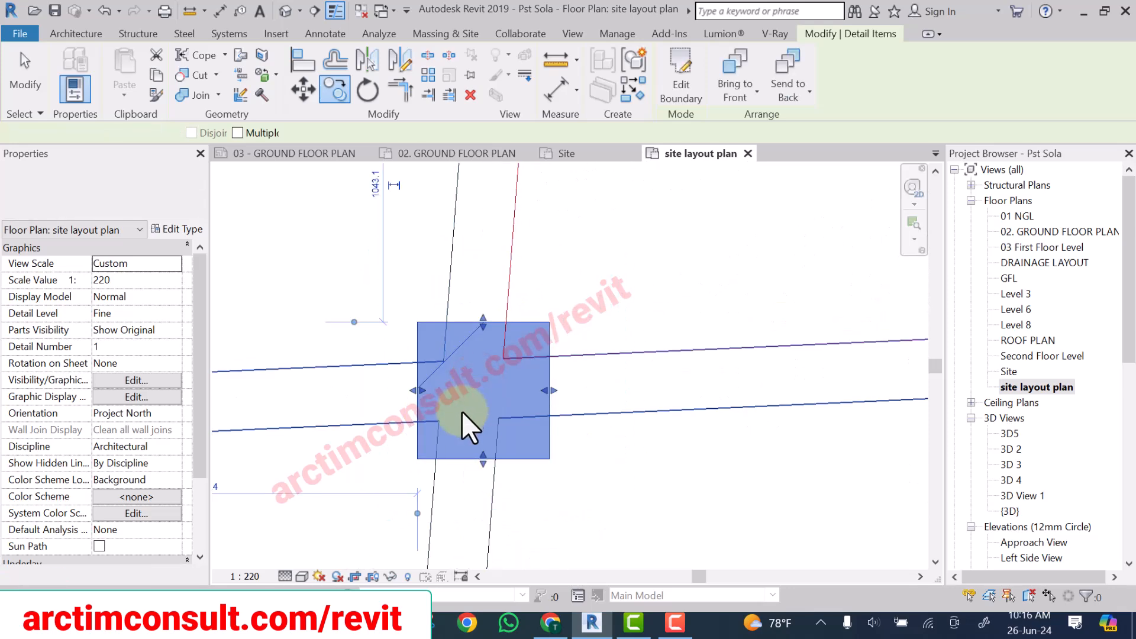
left_click(342, 154)
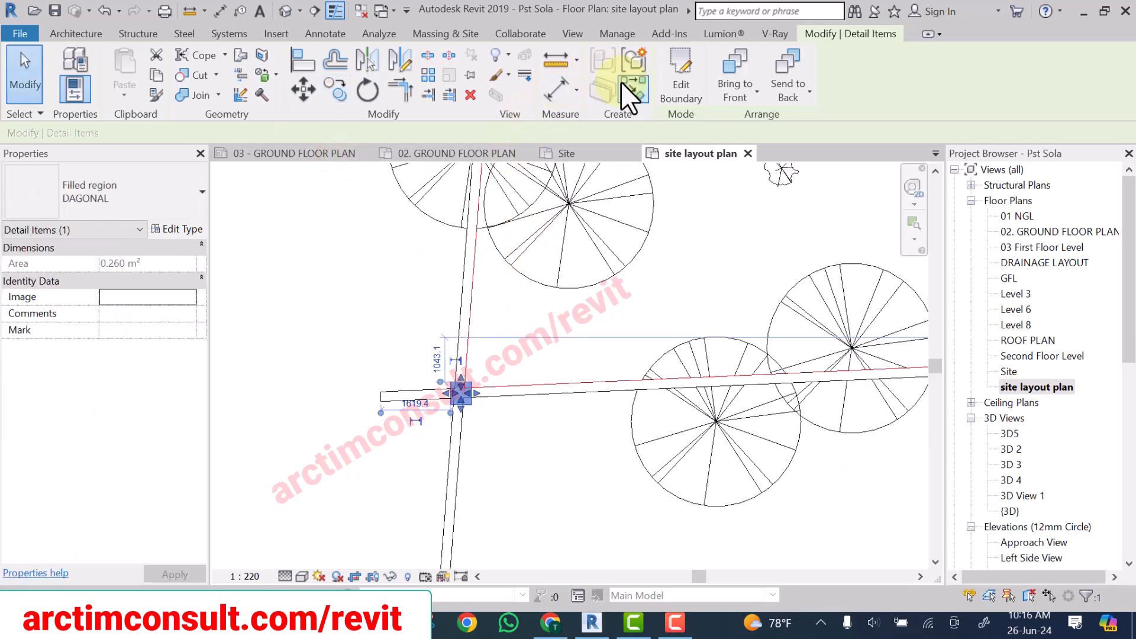
With Multiple enabled, copy the square from the lower-left intersection to the upper end of the lower-right corner's diagonal outline line.
left_click(335, 89)
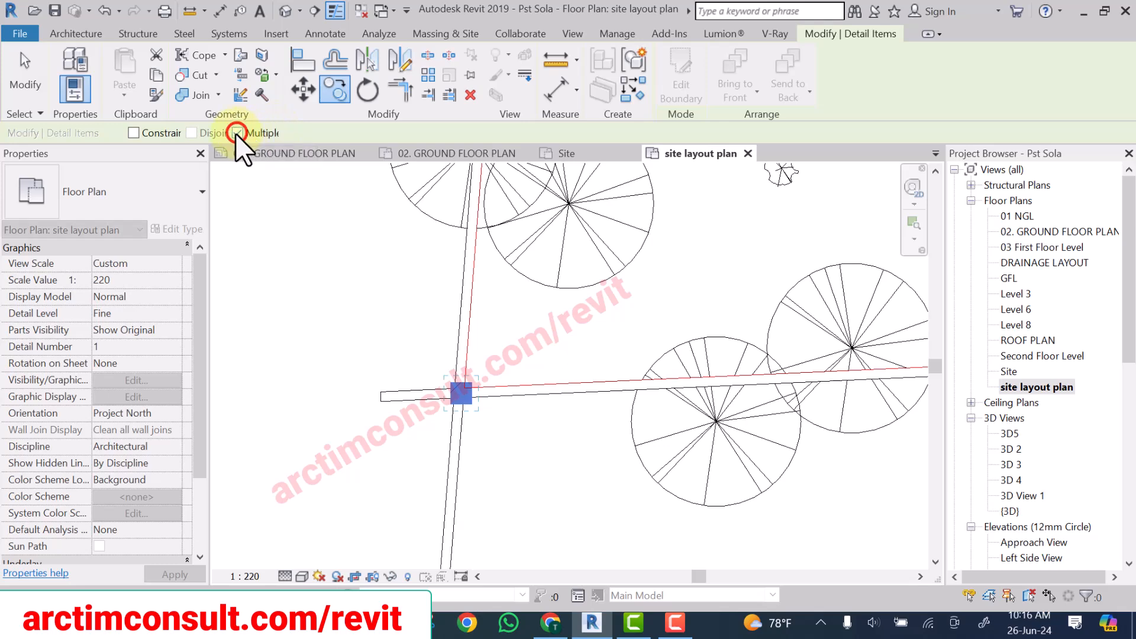
left_click(462, 390)
scroll(460, 391, "up", 4)
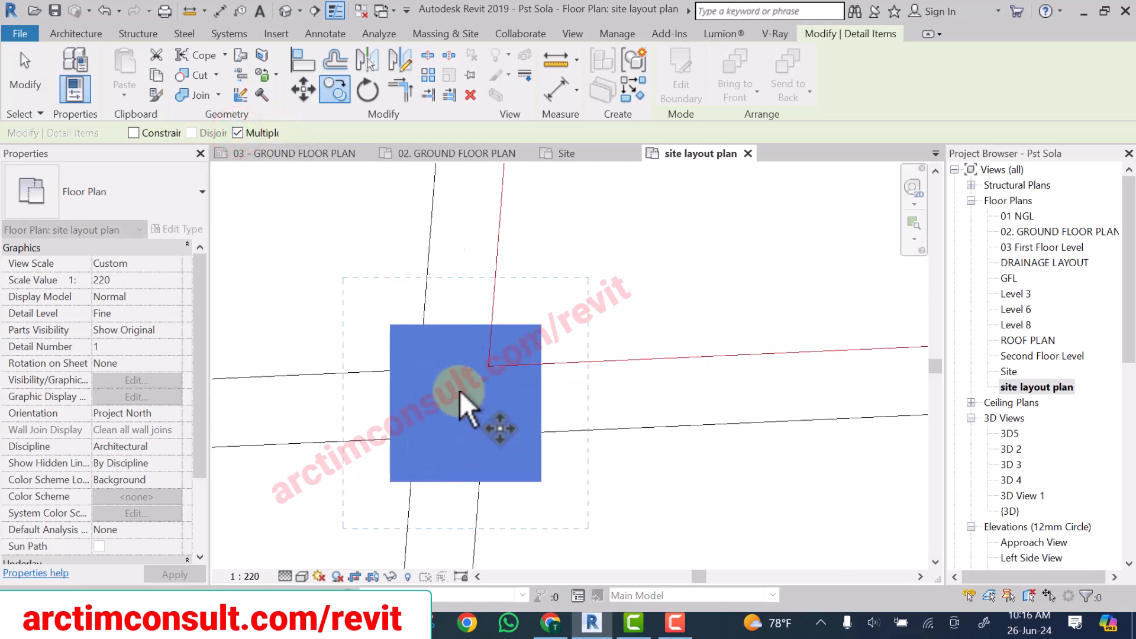
scroll(361, 481, "down", 8)
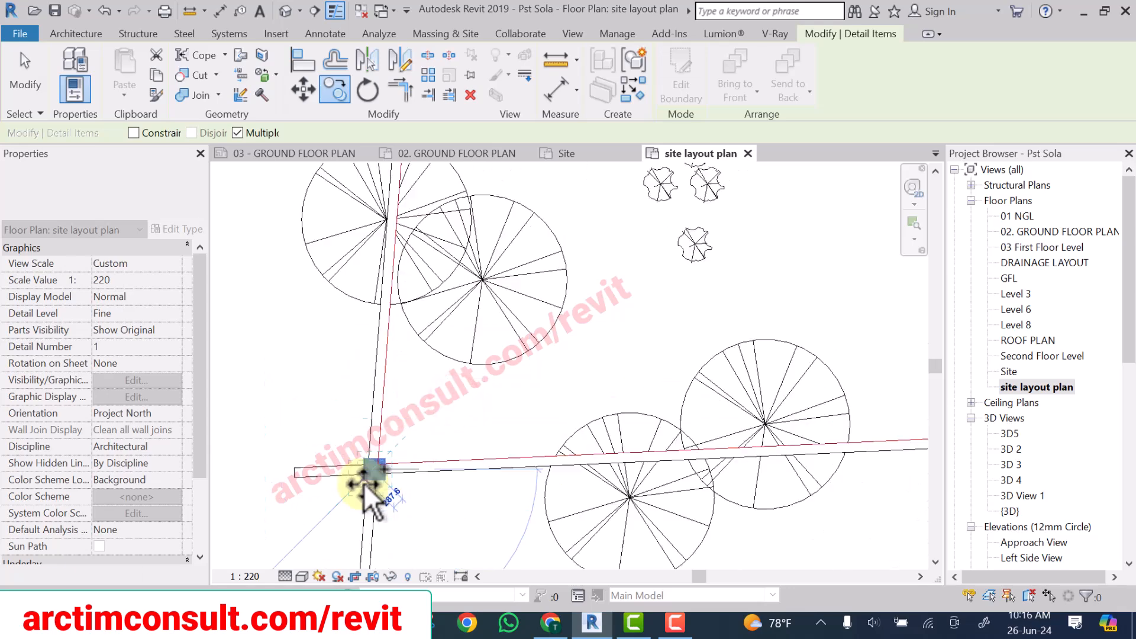
scroll(379, 468, "down", 3)
scroll(535, 470, "up", 6)
scroll(449, 383, "up", 3)
scroll(440, 456, "down", 3)
scroll(443, 430, "up", 3)
scroll(437, 422, "up", 3)
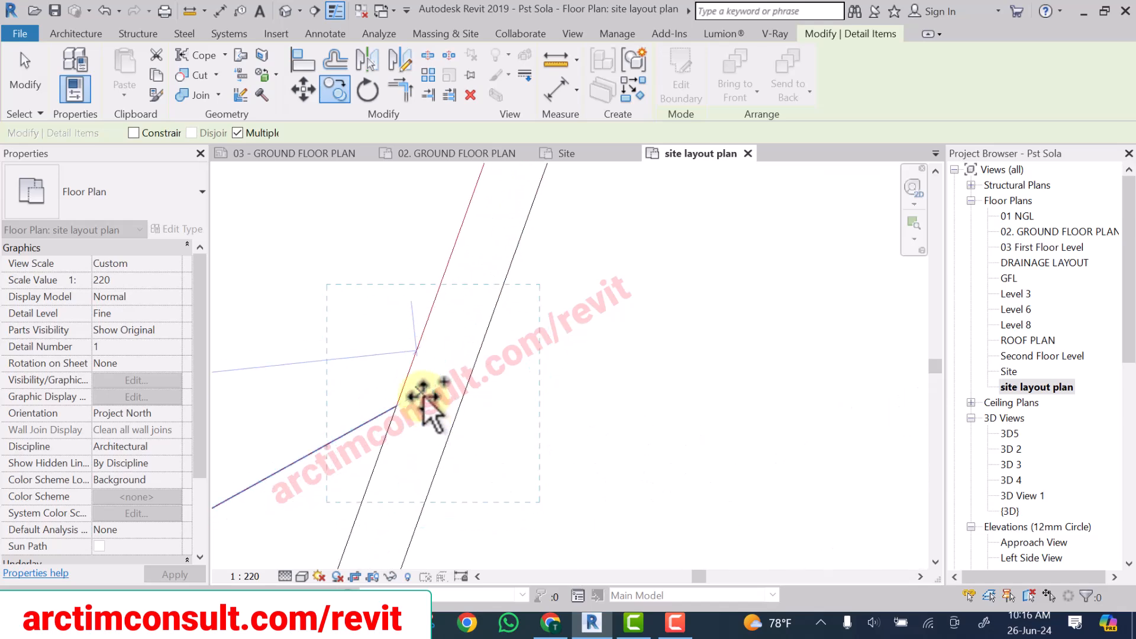
left_click(427, 401)
Place another copy of the square on the bottom fence wall where the diagonal outline line meets it.
scroll(533, 316, "down", 8)
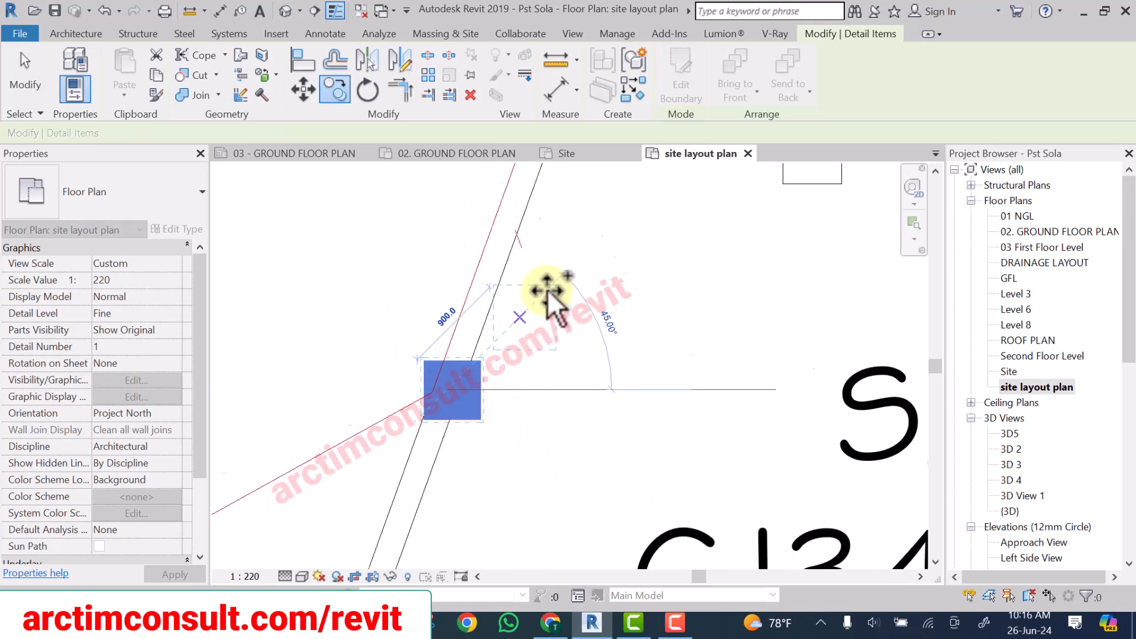
middle_click_drag(342, 419, 443, 361)
scroll(453, 355, "up", 4)
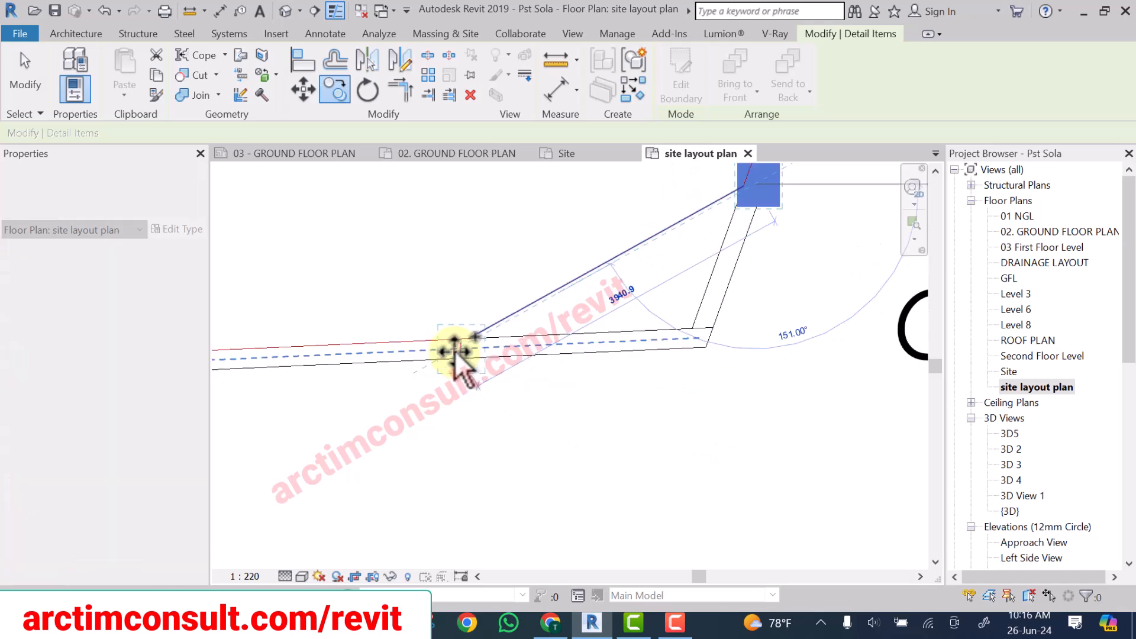
left_click(455, 350)
scroll(453, 360, "down", 6)
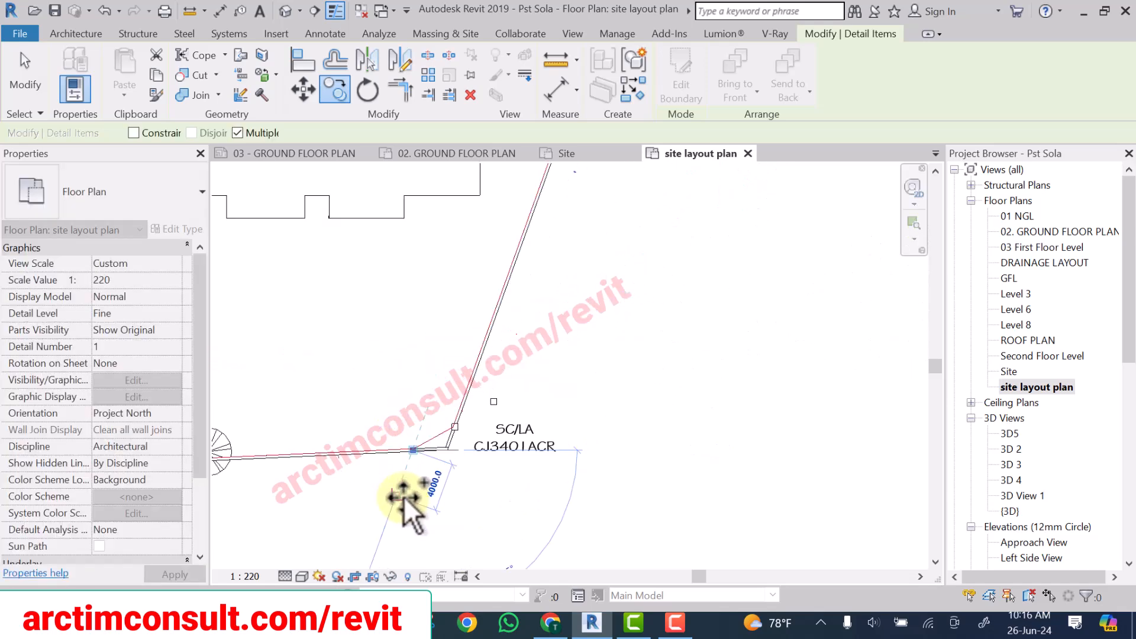
Place copies of the square at the outline's upper-right and upper-left corners, and end the Copy command.
scroll(460, 340, "up", 8)
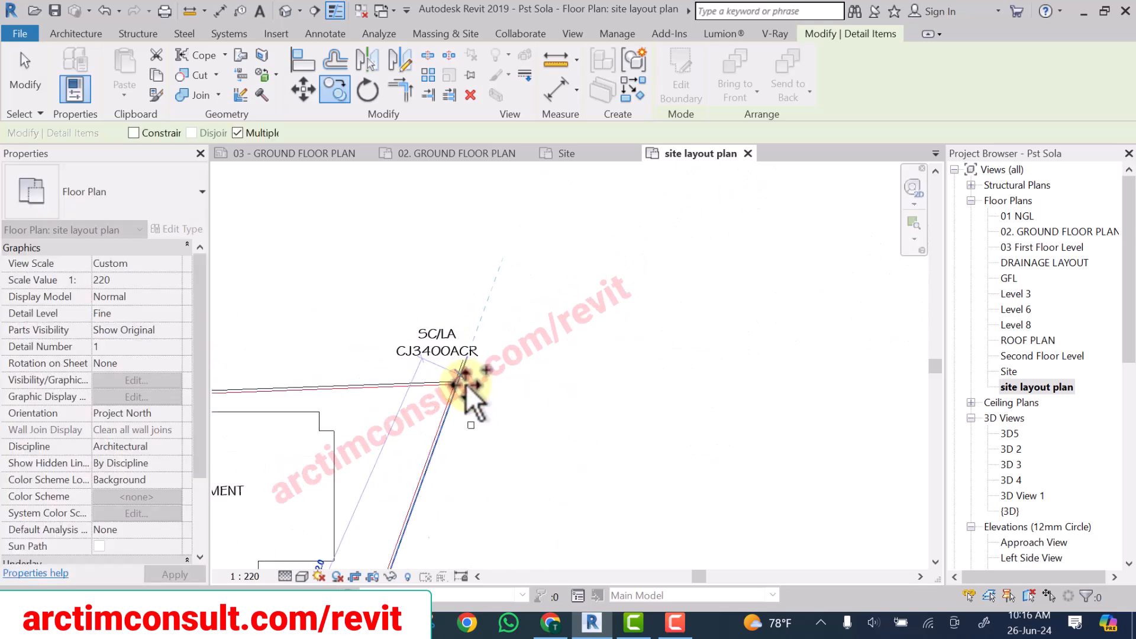
scroll(420, 385, "up", 2)
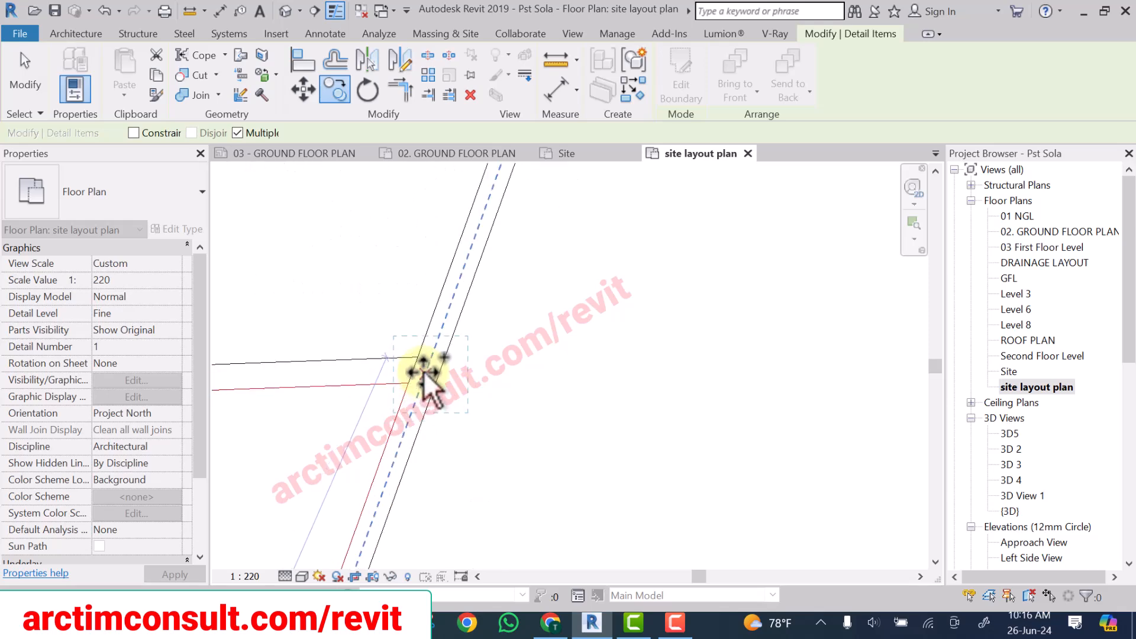
left_click(424, 371)
scroll(461, 332, "down", 6)
scroll(677, 275, "down", 4)
scroll(486, 283, "up", 7)
scroll(502, 276, "up", 6)
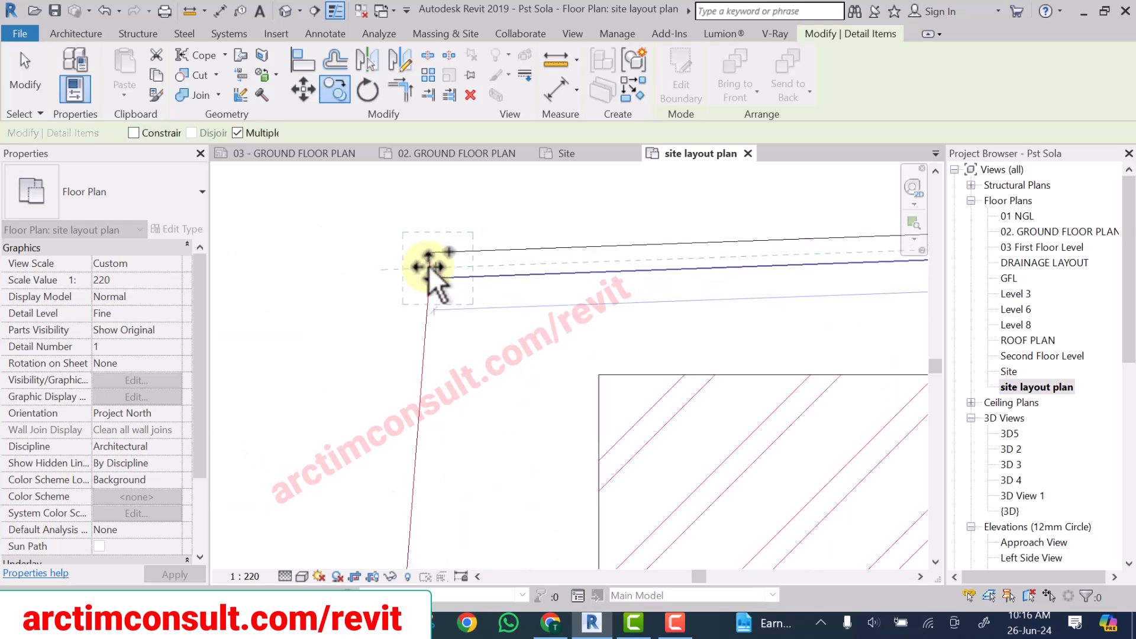
left_click(429, 265)
key("Escape")
key("Escape")
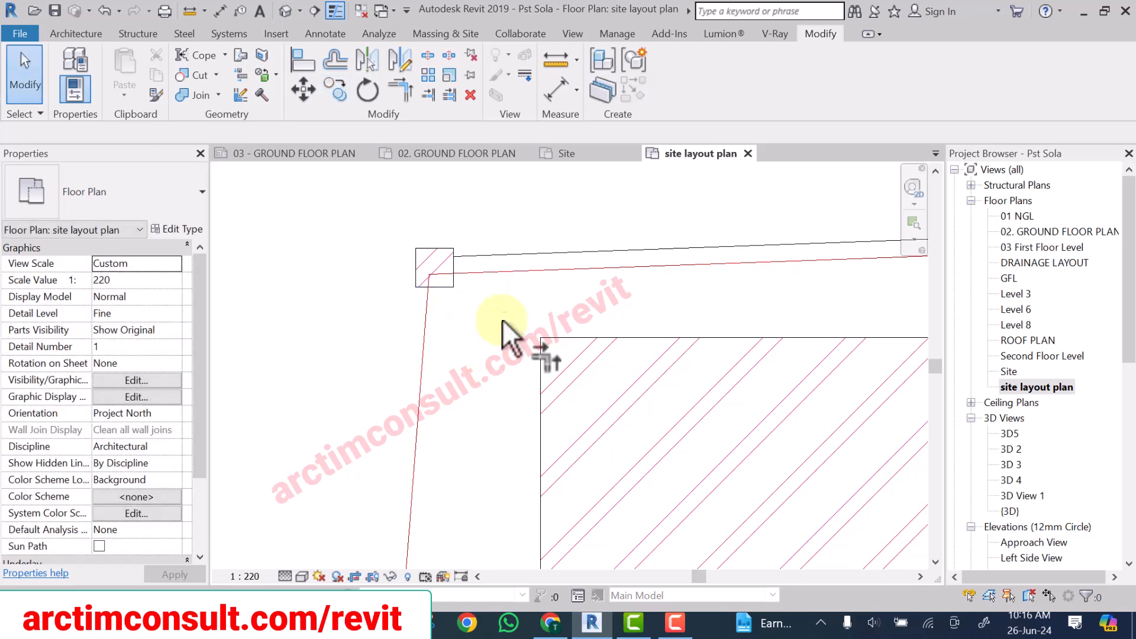
Trim the top and left fence walls to a corner at the outline's upper-left square.
left_click(515, 263)
scroll(513, 261, "down", 5)
scroll(487, 406, "up", 3)
left_click(457, 384)
Trim the left and bottom fence walls to a corner at the outline's lower-left square.
scroll(447, 355, "down", 7)
scroll(526, 503, "up", 3)
scroll(373, 415, "up", 5)
left_click(285, 390)
scroll(353, 461, "down", 1)
left_click(357, 456)
Leave the Trim command and delete the old Diagonal down square above the lower-right SC/LA label.
scroll(349, 441, "down", 2)
scroll(349, 438, "down", 3)
scroll(431, 439, "up", 6)
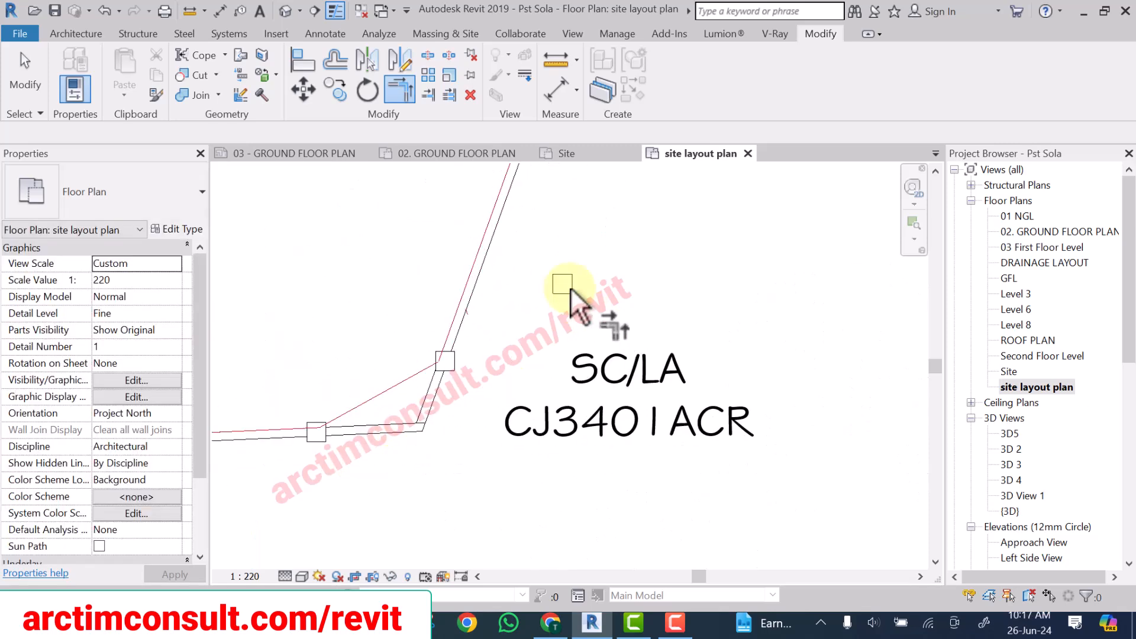
right_click(572, 243)
left_click(616, 249)
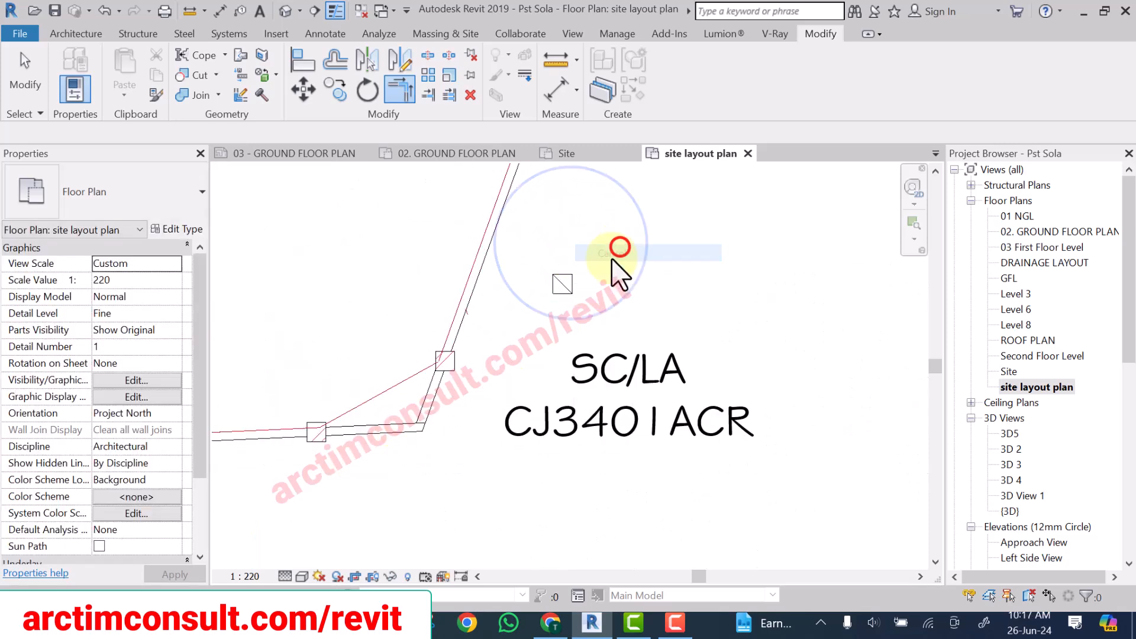
left_click(575, 280)
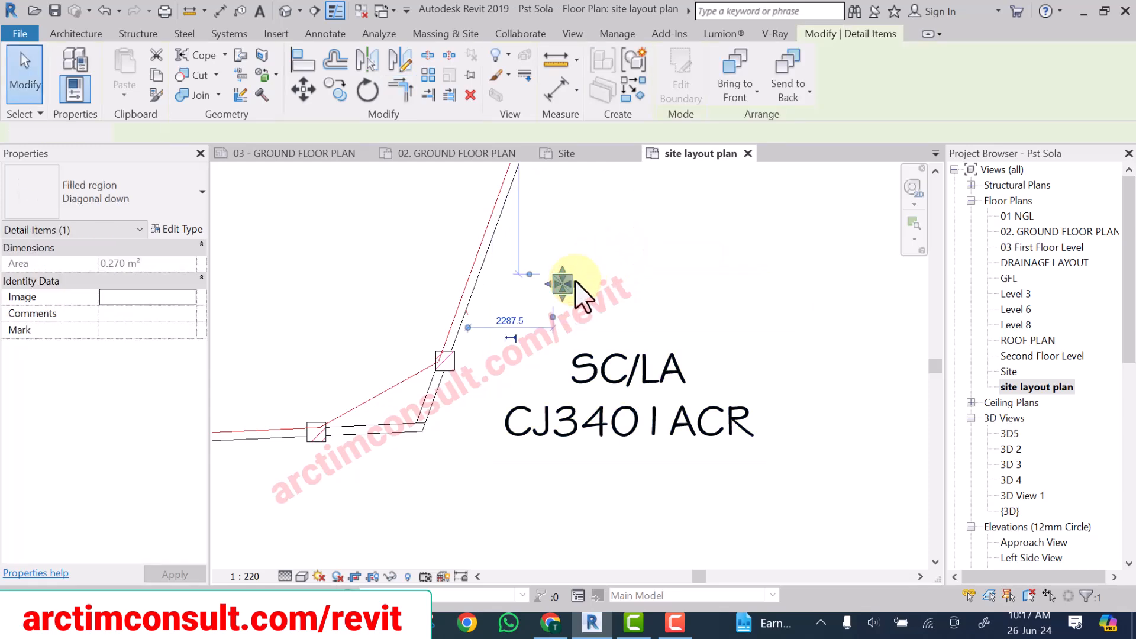
key("Delete")
Create a FENCE WALL 2 similar to the bottom wall along the lower-right diagonal detail line, using Pick Lines with location line Finish Face: Exterior.
scroll(572, 313, "down", 3)
scroll(424, 418, "up", 5)
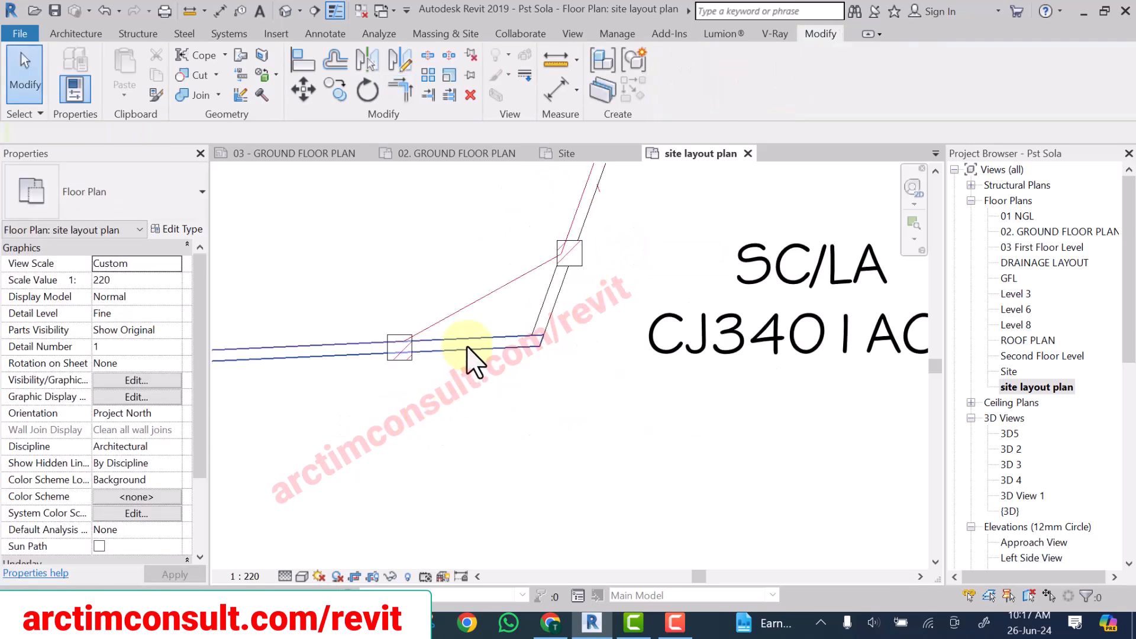
left_click(467, 345)
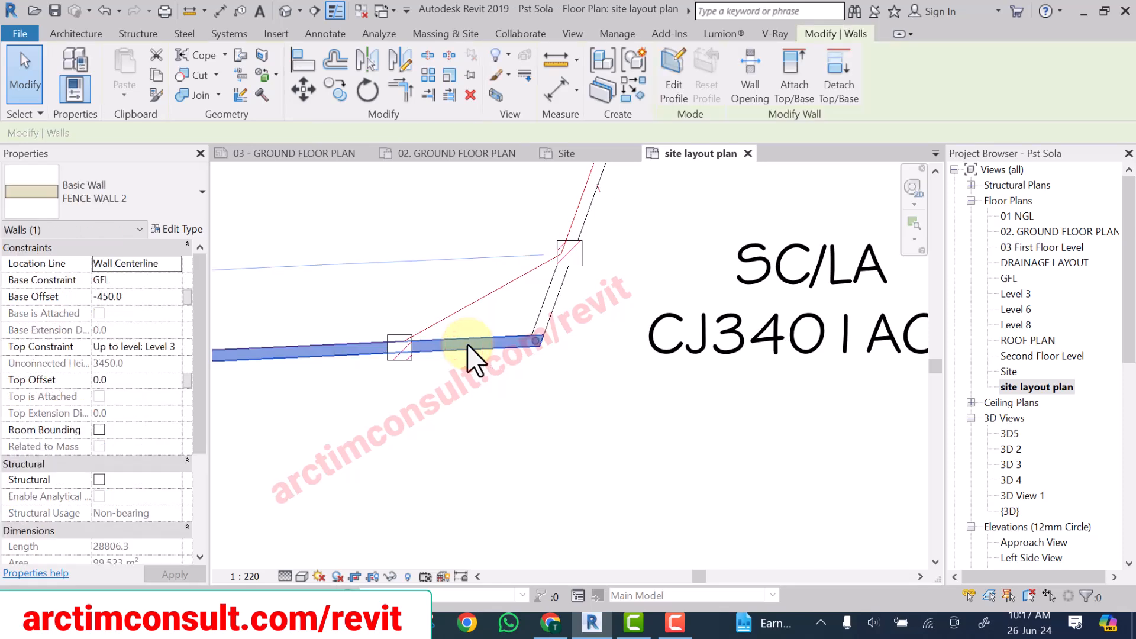
key("c")
key("s")
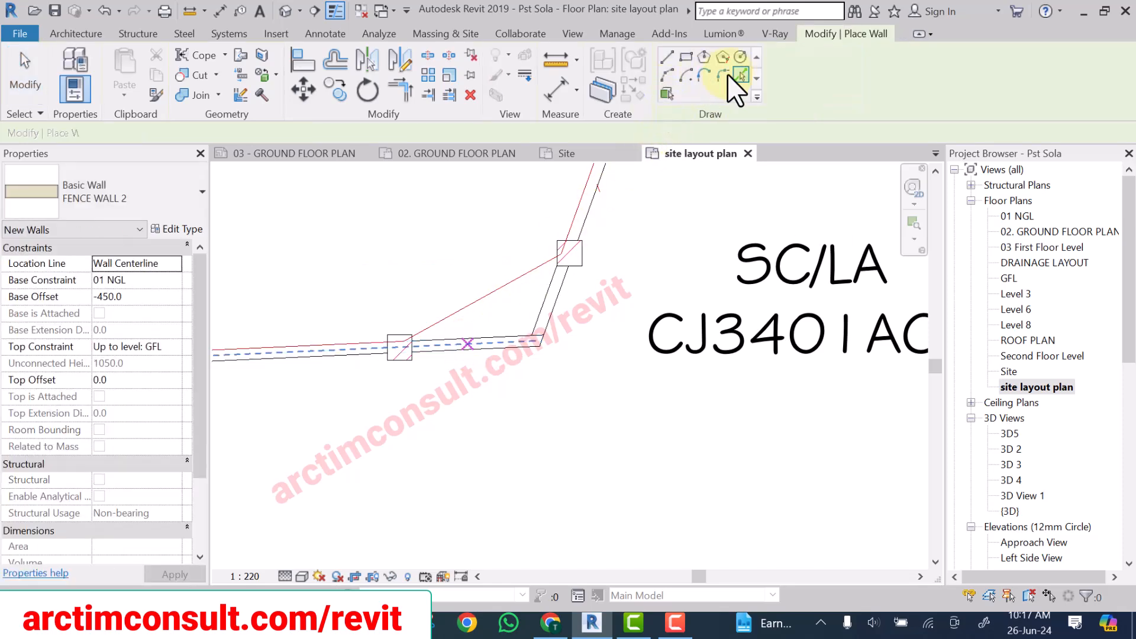
left_click(738, 76)
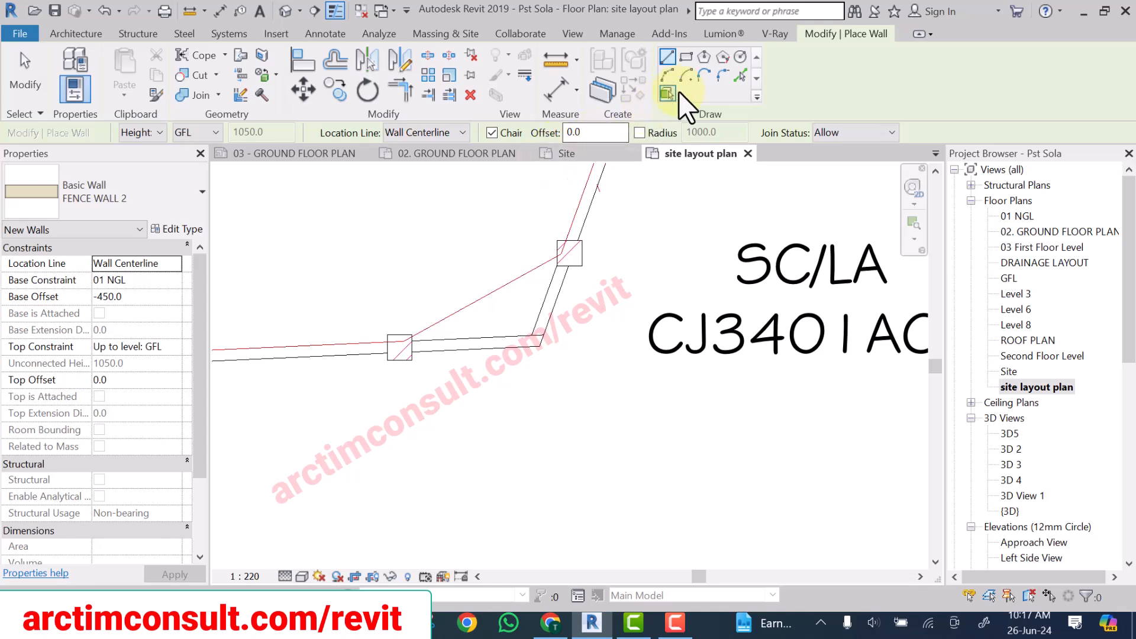
left_click(741, 72)
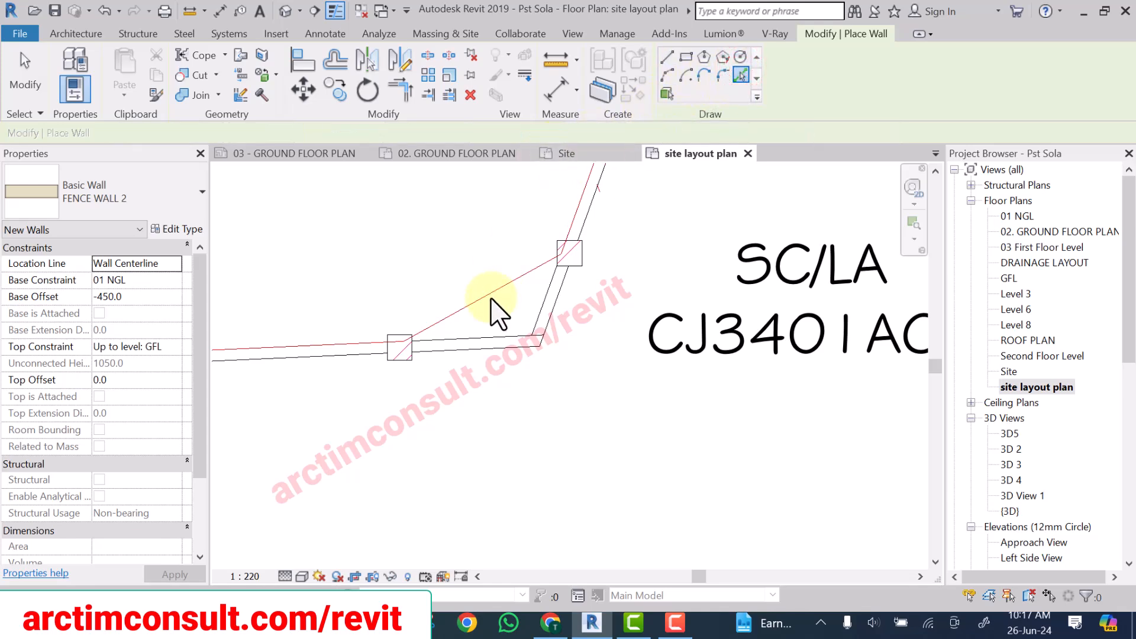
scroll(500, 313, "up", 3)
left_click(495, 307)
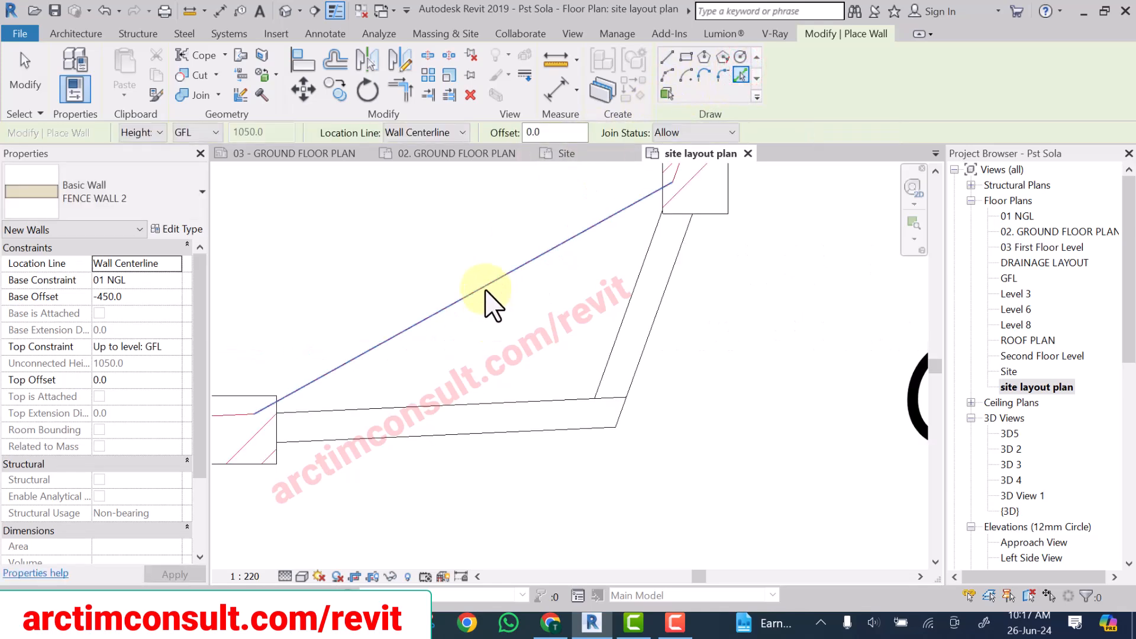
left_click(463, 132)
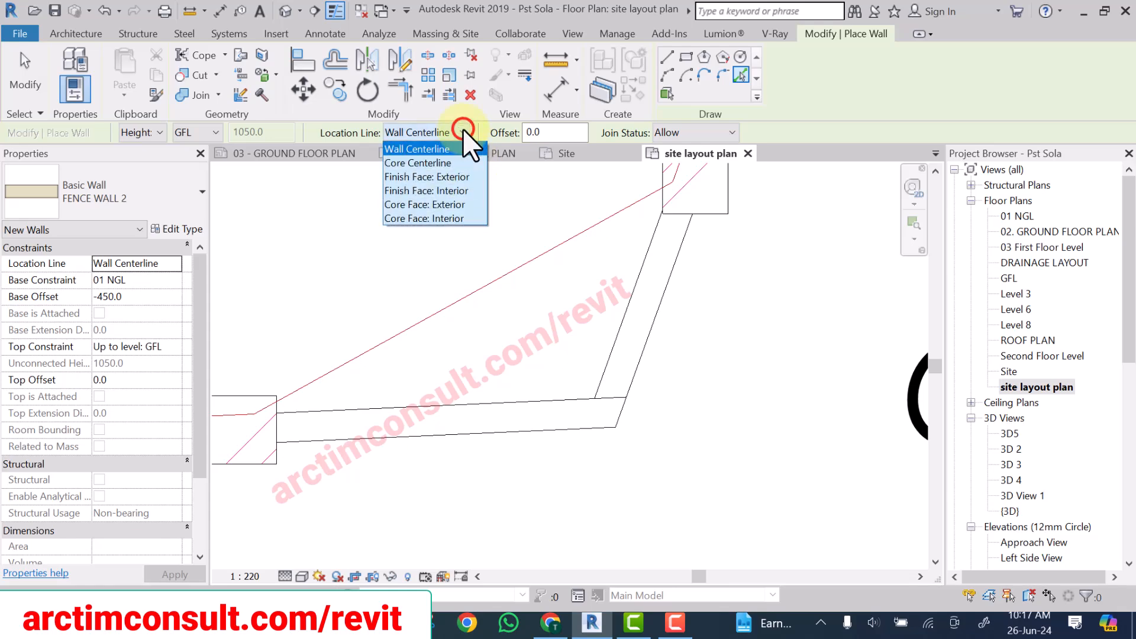
left_click(425, 177)
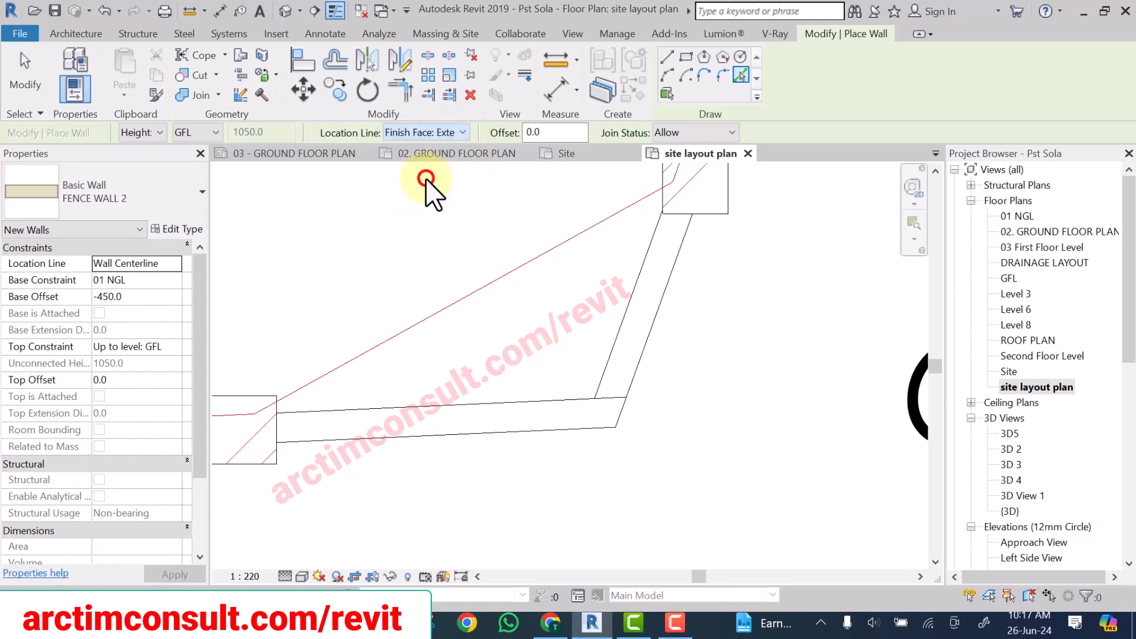
left_click(462, 298)
scroll(476, 337, "down", 3)
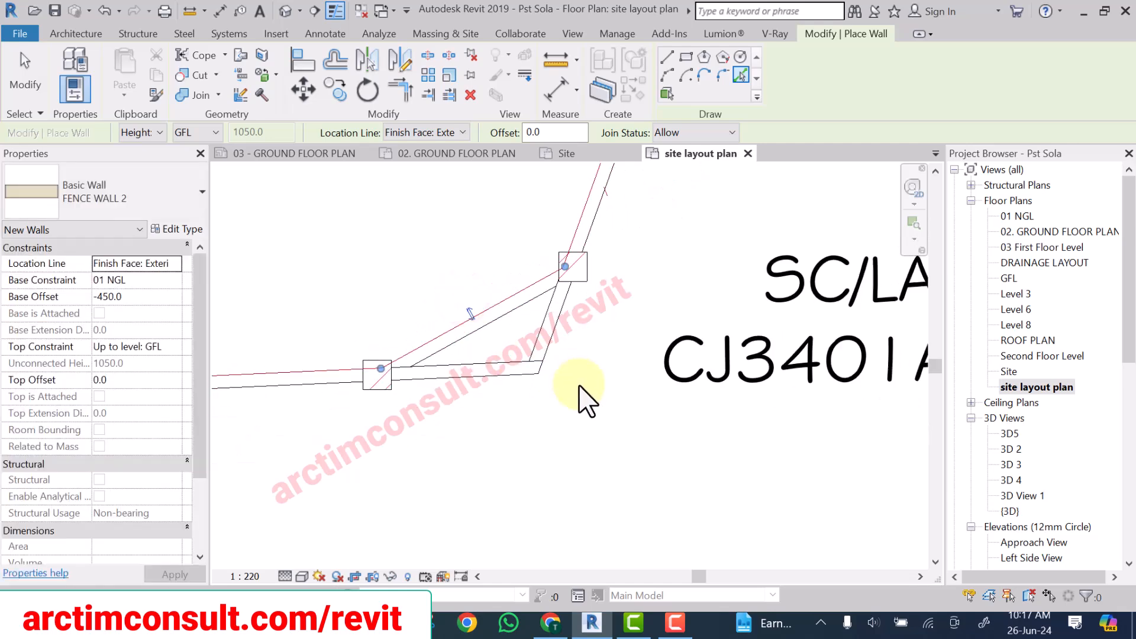
key("Escape")
key("Escape")
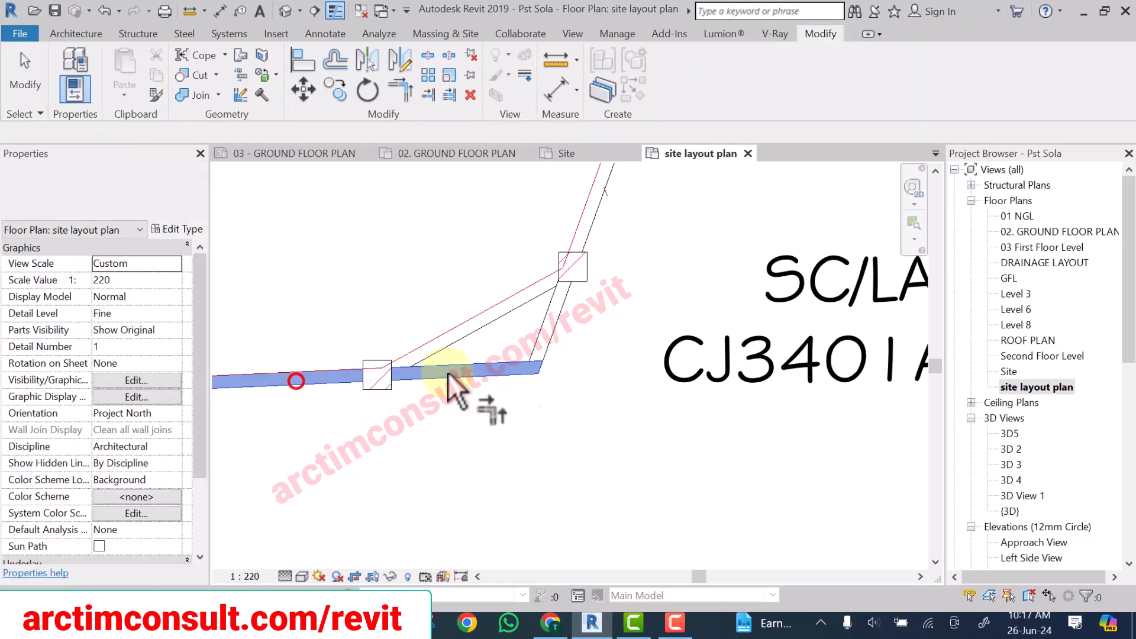
Trim the diagonal fence wall to corners with the bottom and right fence walls at the two lower-right squares.
scroll(449, 367, "up", 2)
left_click(454, 317)
middle_click_drag(489, 405, 460, 545)
left_click(665, 339)
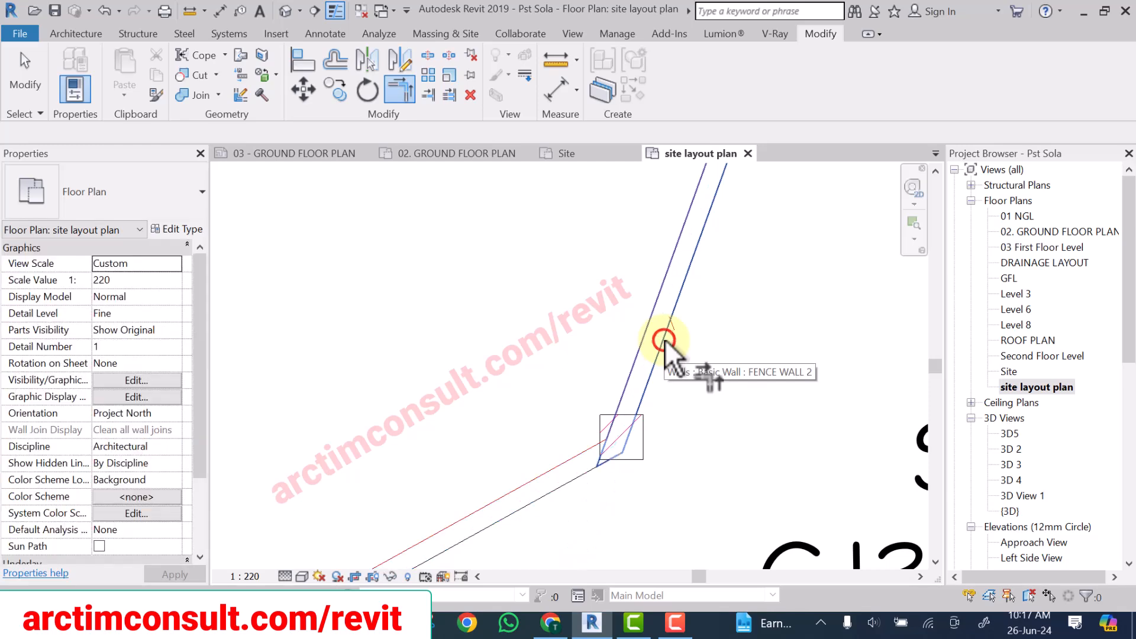
Trim the top and right fence walls to a corner at the outline's upper-right square and end the Trim command.
scroll(665, 339, "down", 2)
scroll(665, 339, "down", 5)
scroll(691, 427, "down", 5)
scroll(709, 326, "up", 1)
scroll(729, 271, "up", 6)
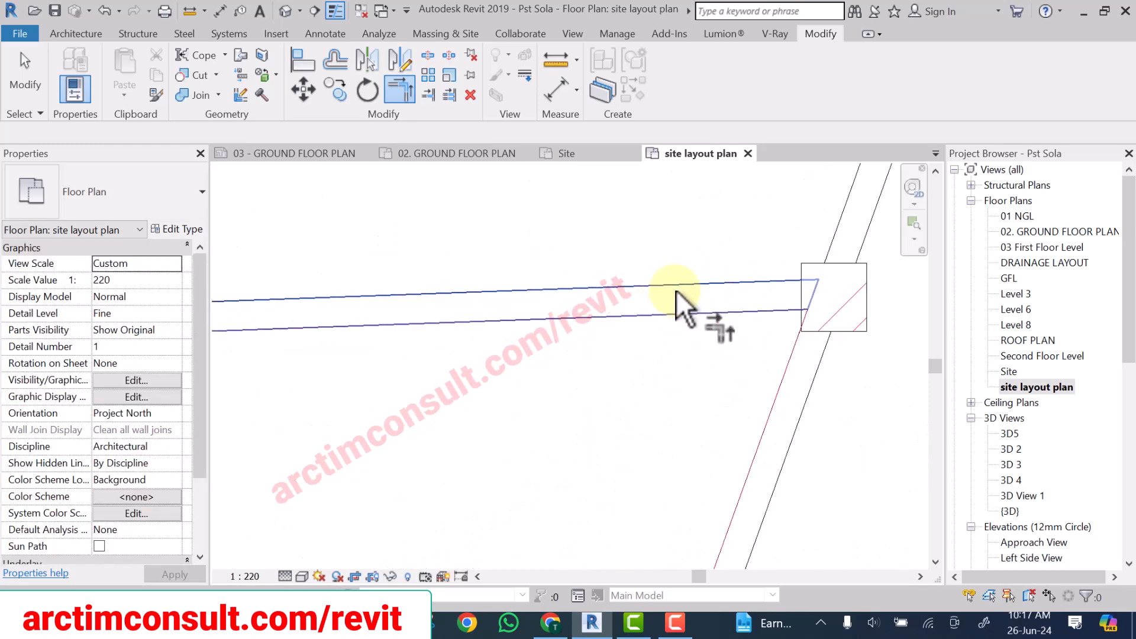
left_click(675, 290)
left_click(764, 451)
scroll(783, 310, "down", 6)
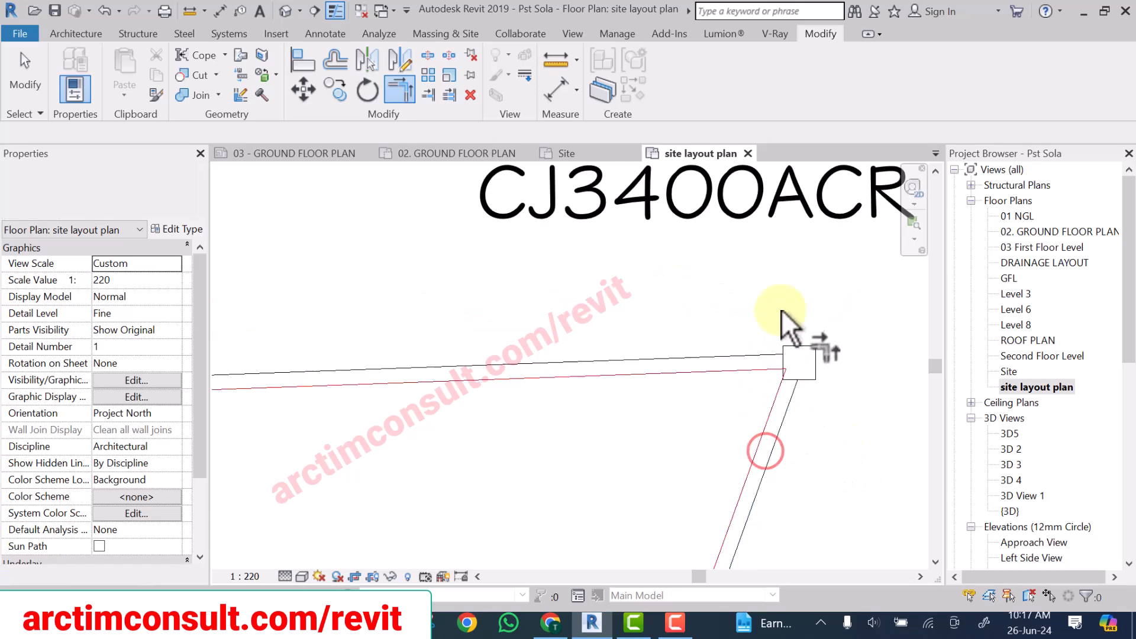
scroll(789, 288, "down", 4)
scroll(615, 325, "up", 3)
middle_click_drag(587, 338, 464, 279)
scroll(619, 307, "down", 4)
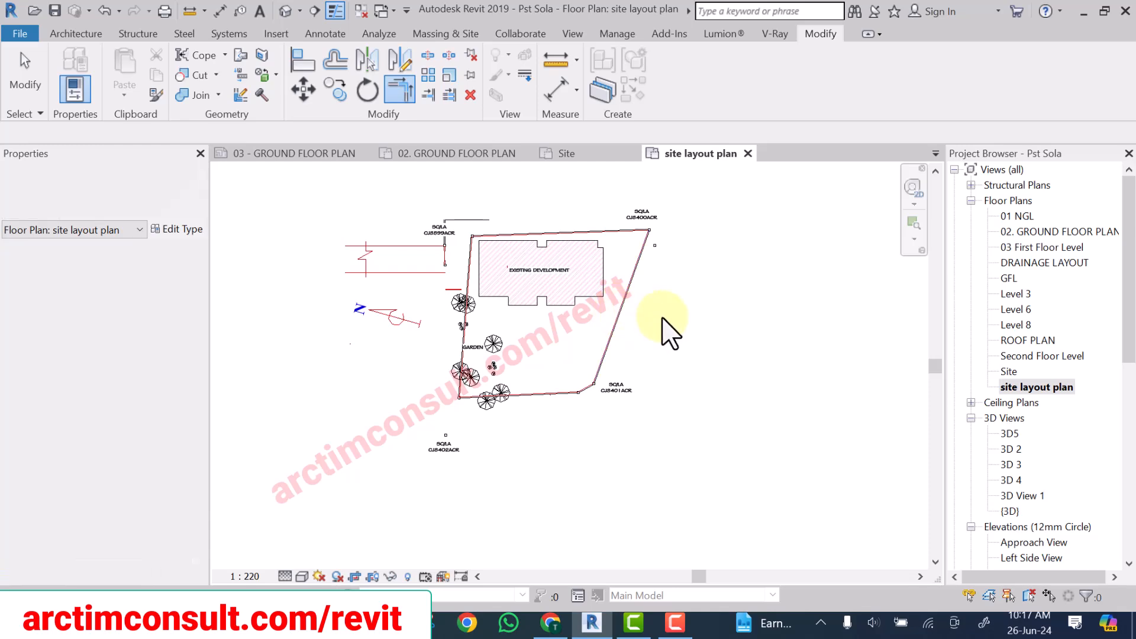
key("Escape")
key("Escape")
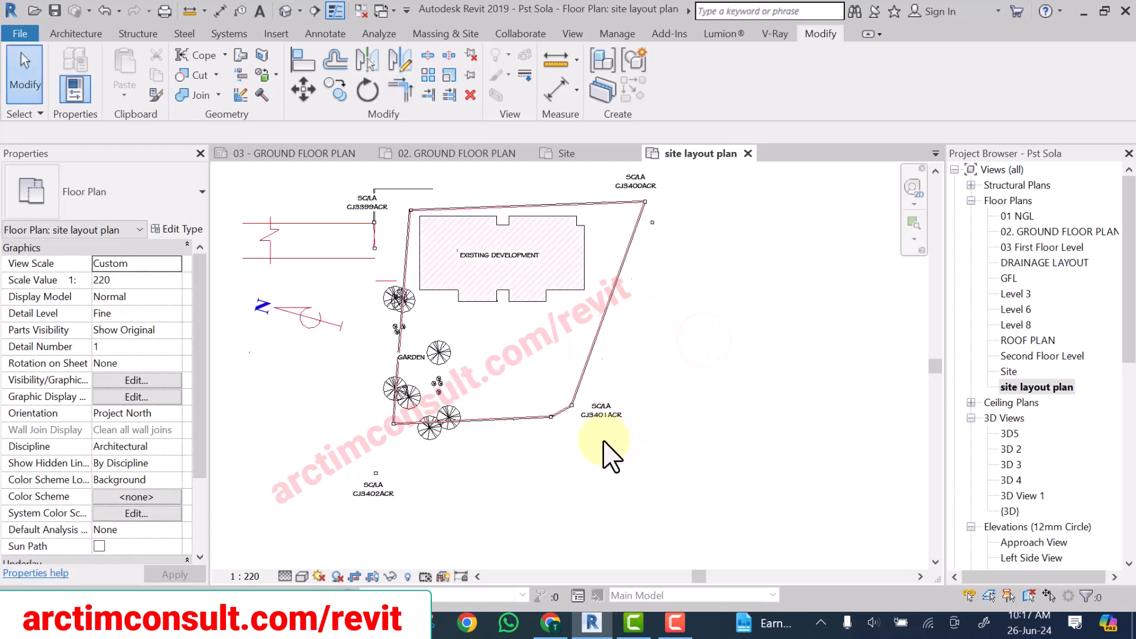
Delete the lower-right SC/LA label beside the diagonal fence wall.
left_click_drag(622, 451, 596, 382)
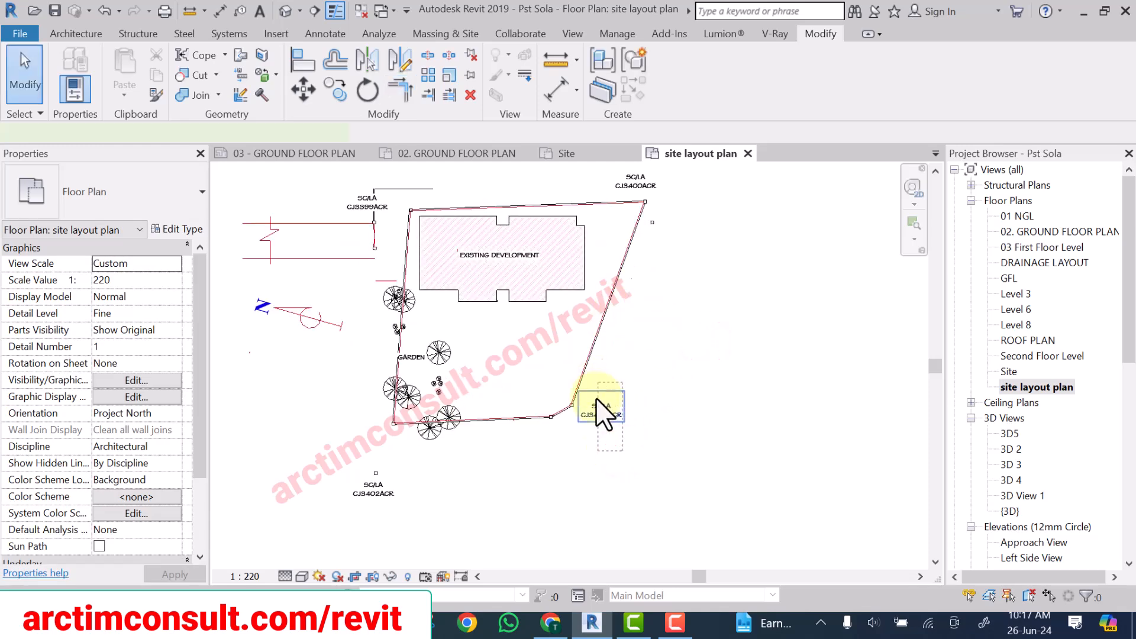
key("Delete")
Move the two trees on the bottom fence wall up inside the outline, spaced apart below the EXISTING DEVELOPMENT.
scroll(461, 393, "up", 1)
scroll(466, 405, "up", 3)
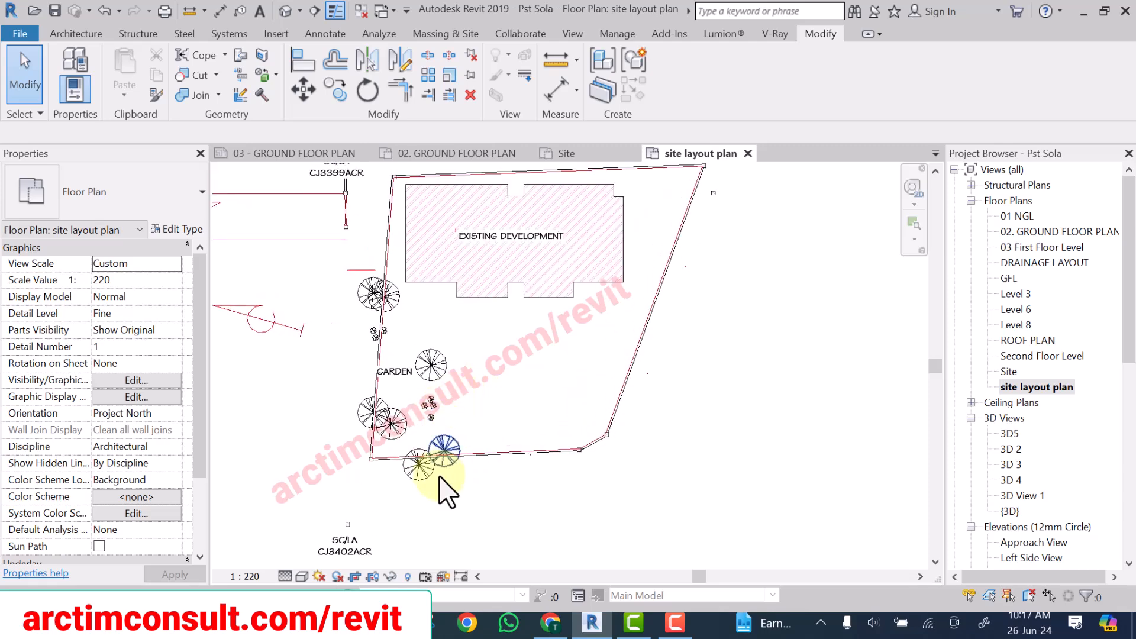
left_click(448, 453)
left_click_drag(487, 369, 502, 369)
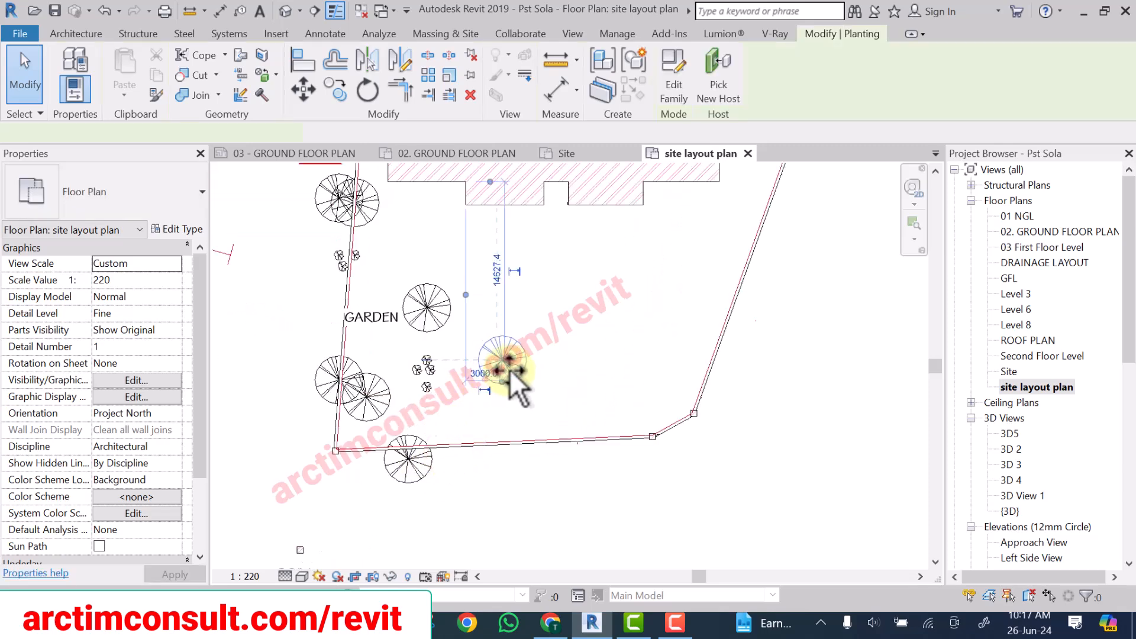
left_click_drag(416, 477, 627, 369, "ctrl")
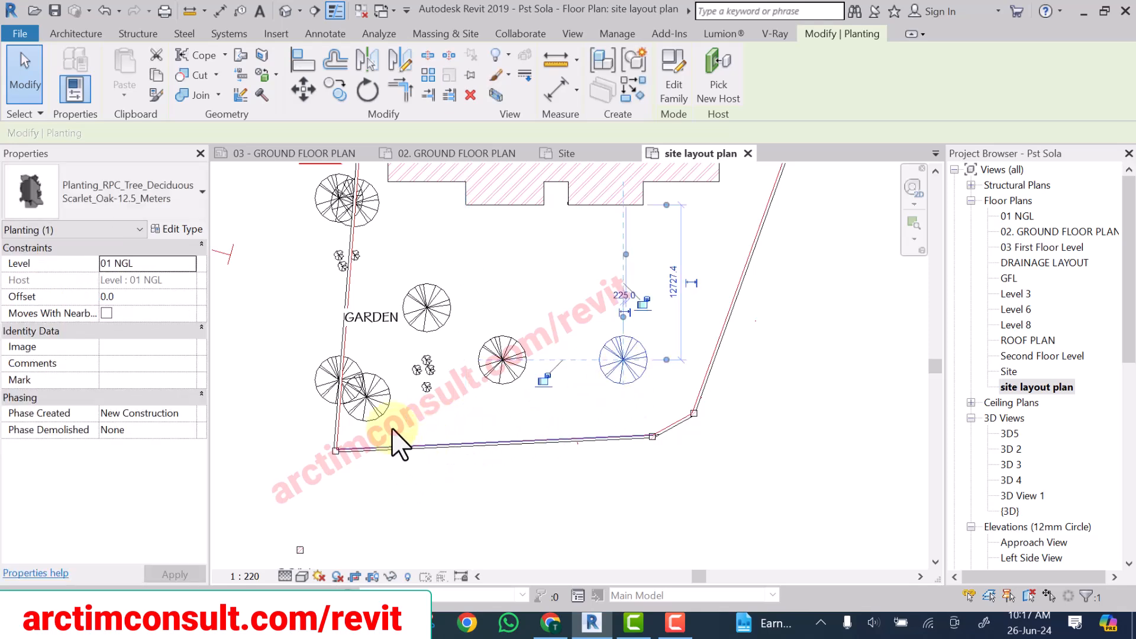
Move the four trees along the left fence wall into the garden area, two near the lower-left corner and two toward the lower right.
left_click_drag(371, 400, 433, 406)
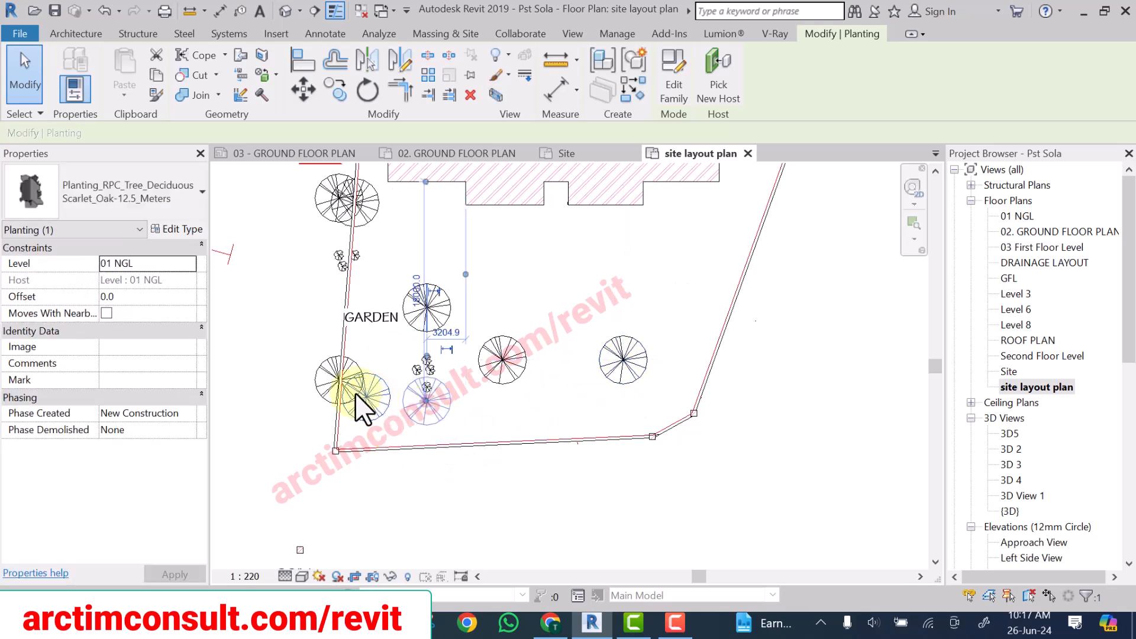
left_click_drag(351, 370, 392, 376)
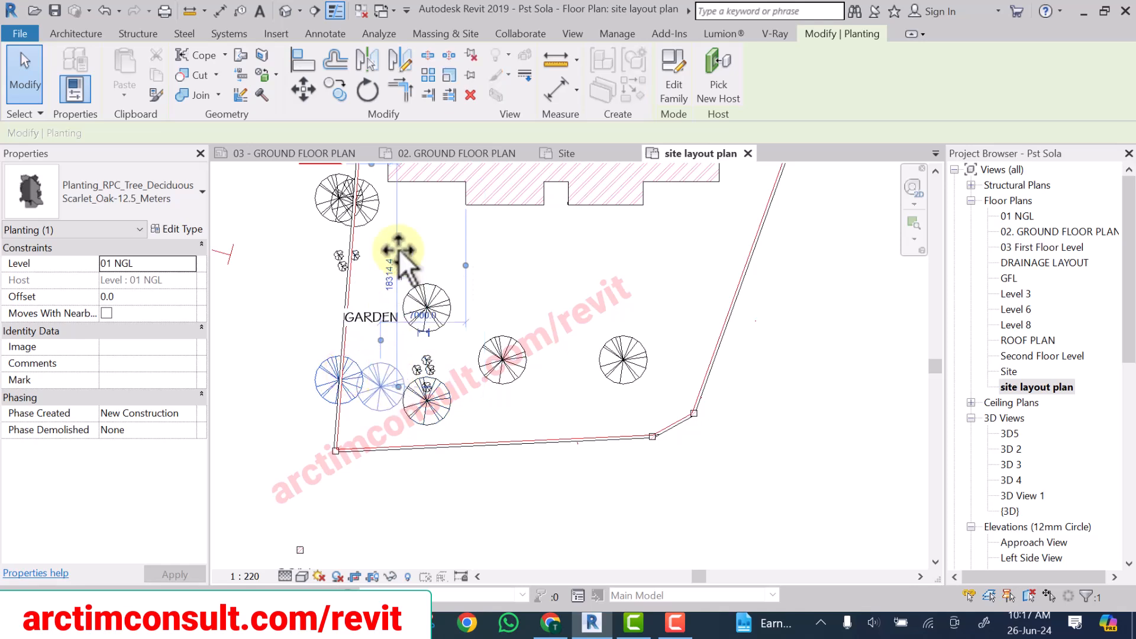
left_click_drag(379, 204, 586, 399)
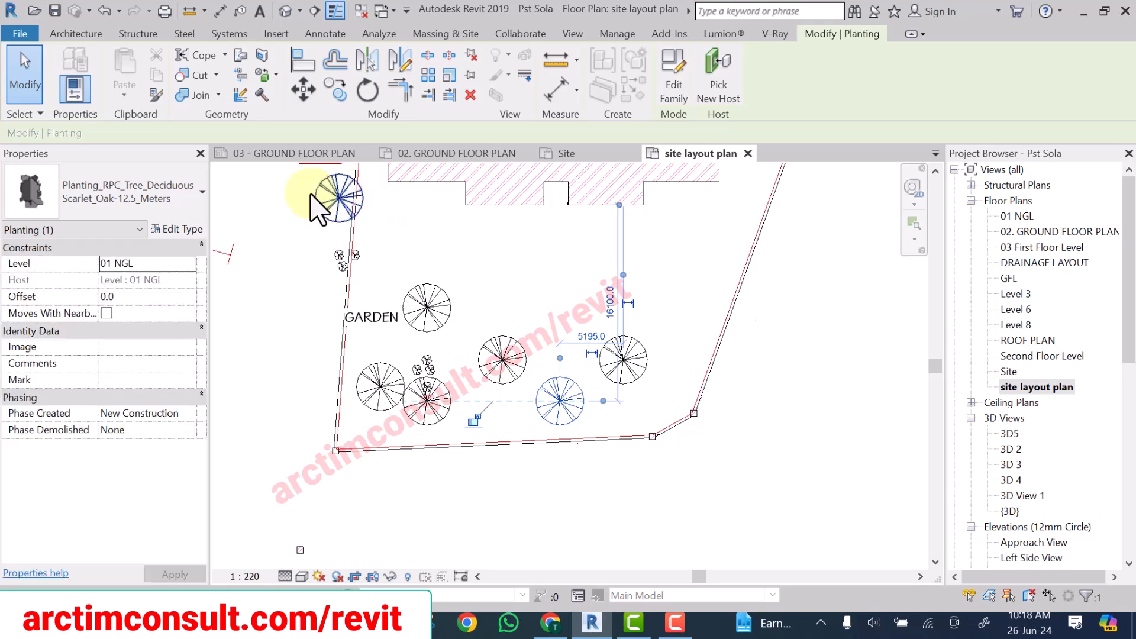
left_click_drag(333, 192, 570, 328)
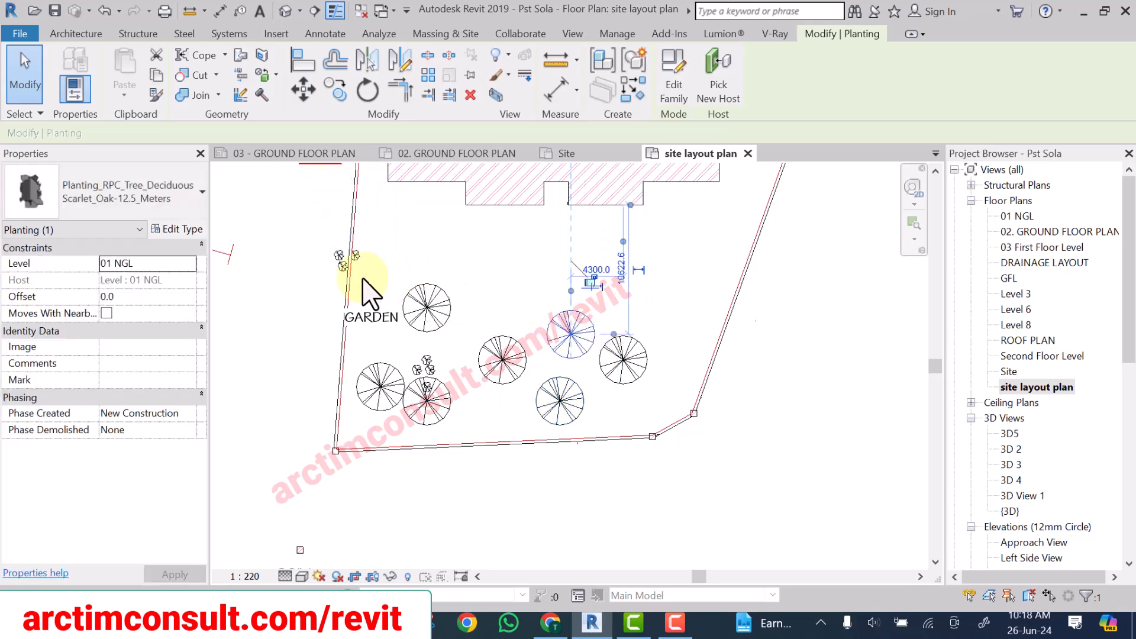
Move the three Crane Lily plants from the left fence wall into the garden, beside the tree next to the GARDEN label.
scroll(332, 260, "up", 4)
left_click_drag(284, 207, 412, 295)
left_click_drag(371, 246, 687, 377)
scroll(500, 314, "down", 4)
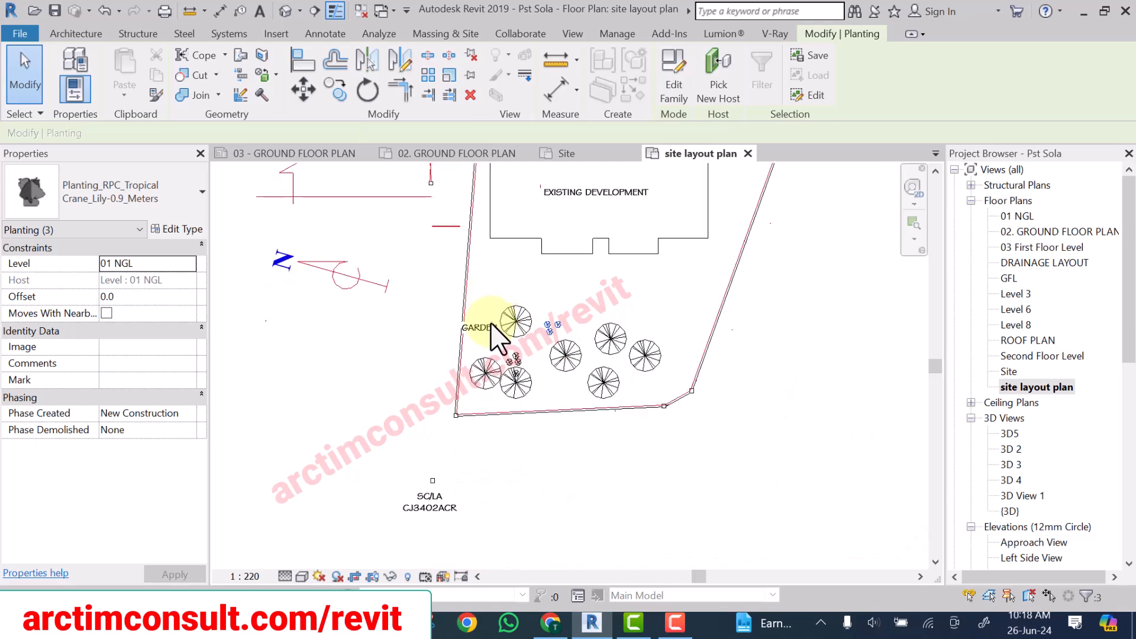
Move the GARDEN label inside the fence, just below the garden's upper-left tree, and clear the selection.
scroll(490, 326, "up", 2)
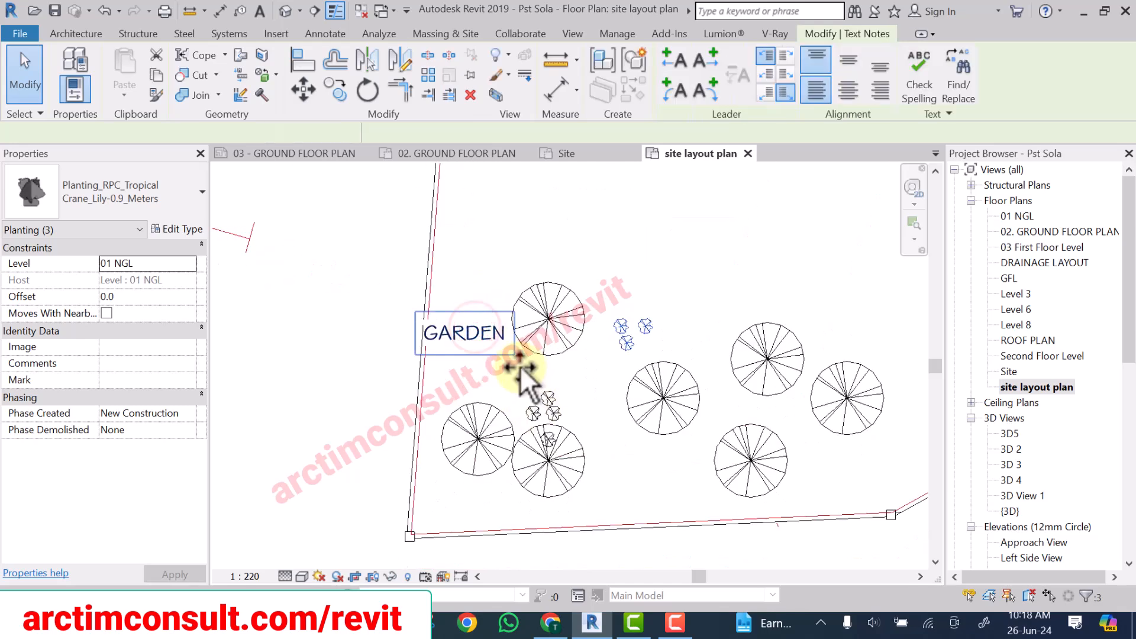
left_click_drag(526, 372, 529, 377)
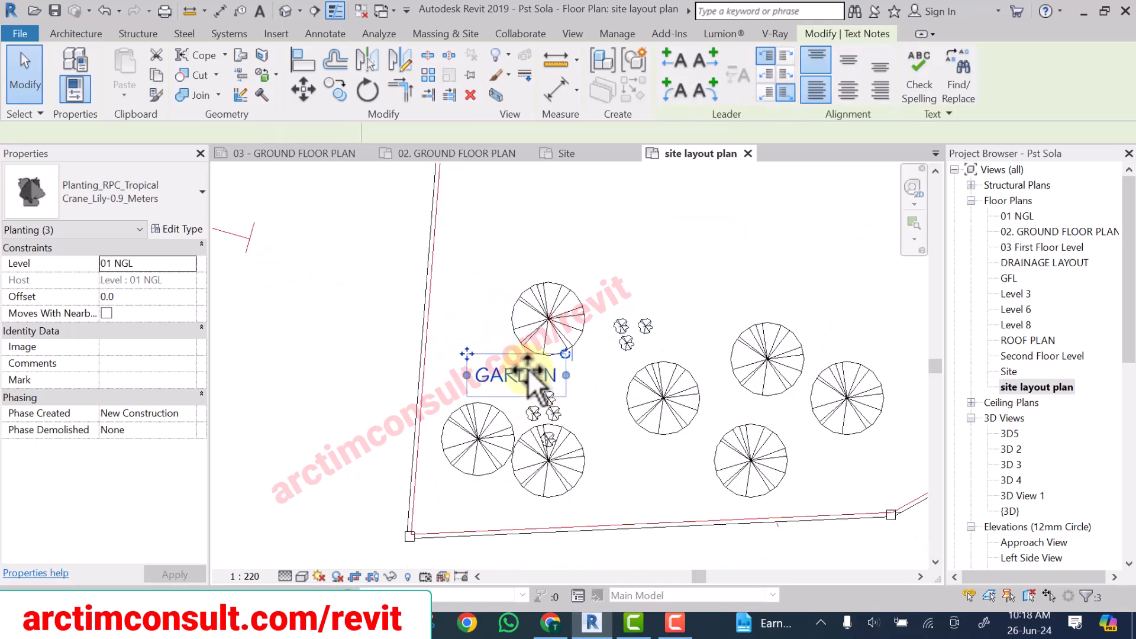
scroll(428, 379, "down", 1)
scroll(423, 363, "down", 5)
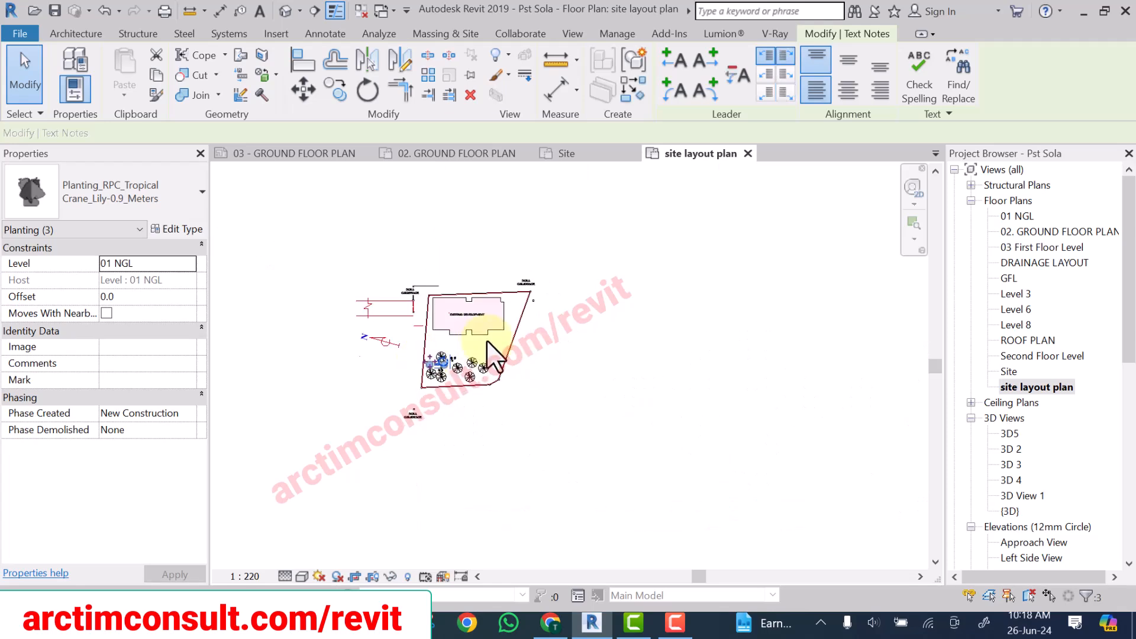
key("Escape")
Delete the old square outside the right fence wall, near the outline's upper-right corner.
scroll(541, 263, "up", 8)
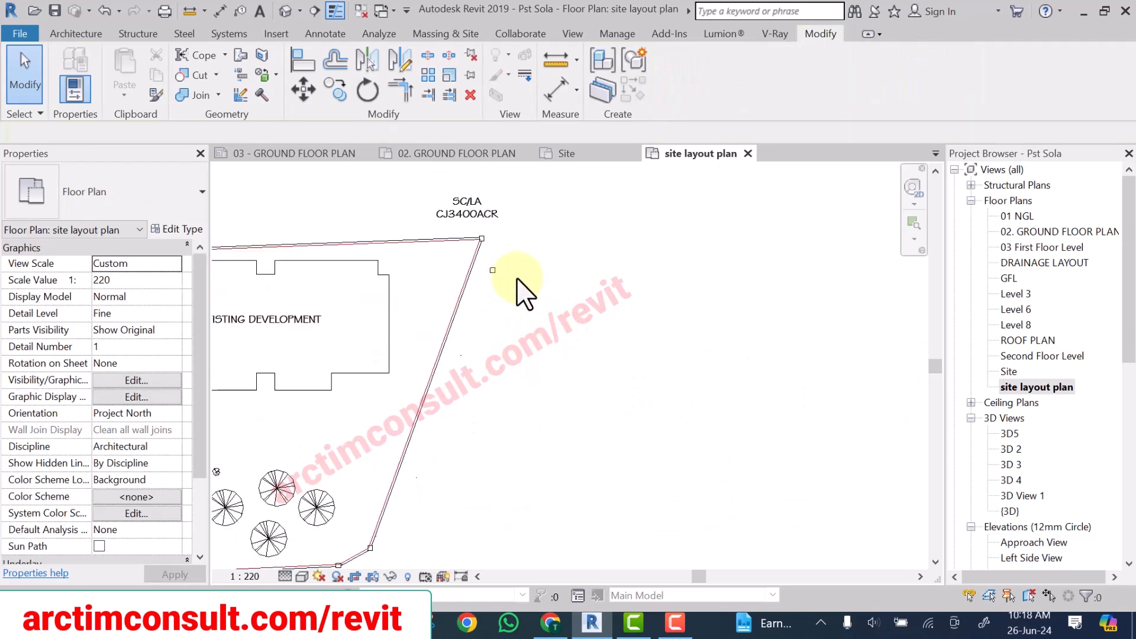
scroll(484, 269, "up", 1)
left_click(421, 269)
scroll(646, 368, "down", 5)
scroll(641, 359, "down", 2)
middle_click_drag(628, 402, 642, 359)
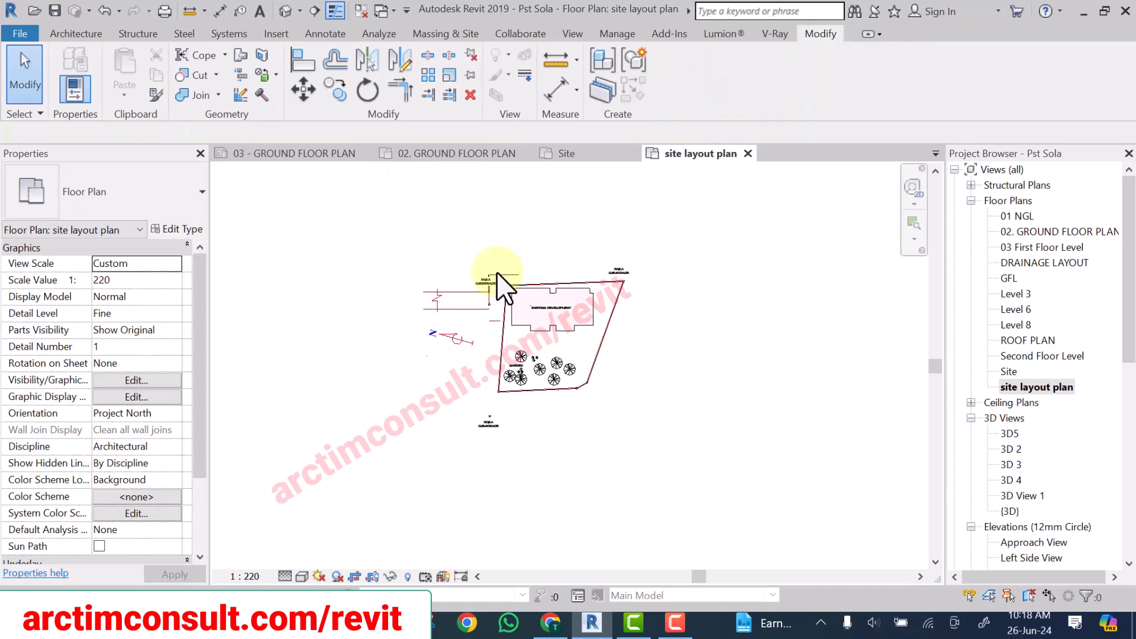
Delete the upper-left SC/LA label and the leftover black wall lines outside the outline's upper-left corner.
scroll(496, 264, "up", 6)
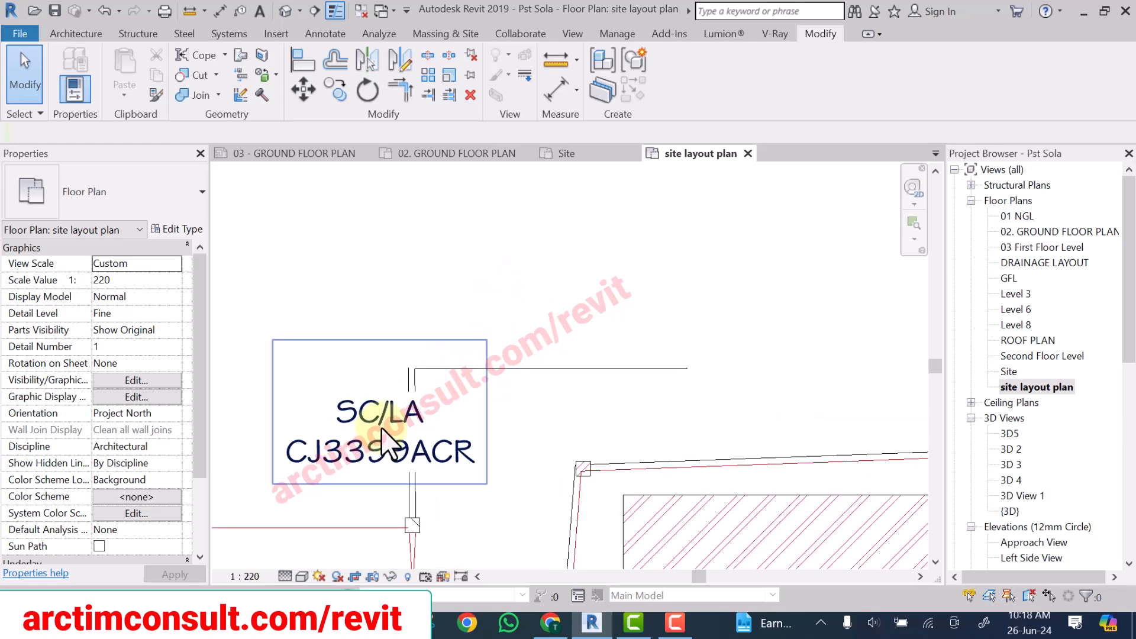
left_click_drag(377, 435, 513, 244)
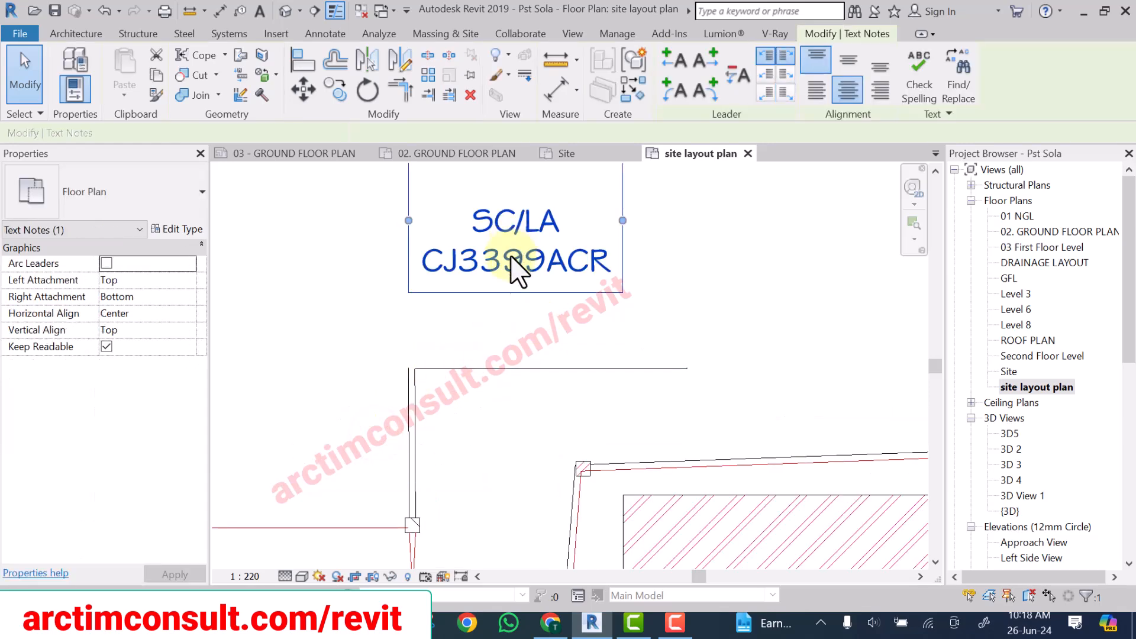
key("Delete")
left_click_drag(495, 290, 369, 445)
key("Delete")
scroll(457, 291, "down", 4)
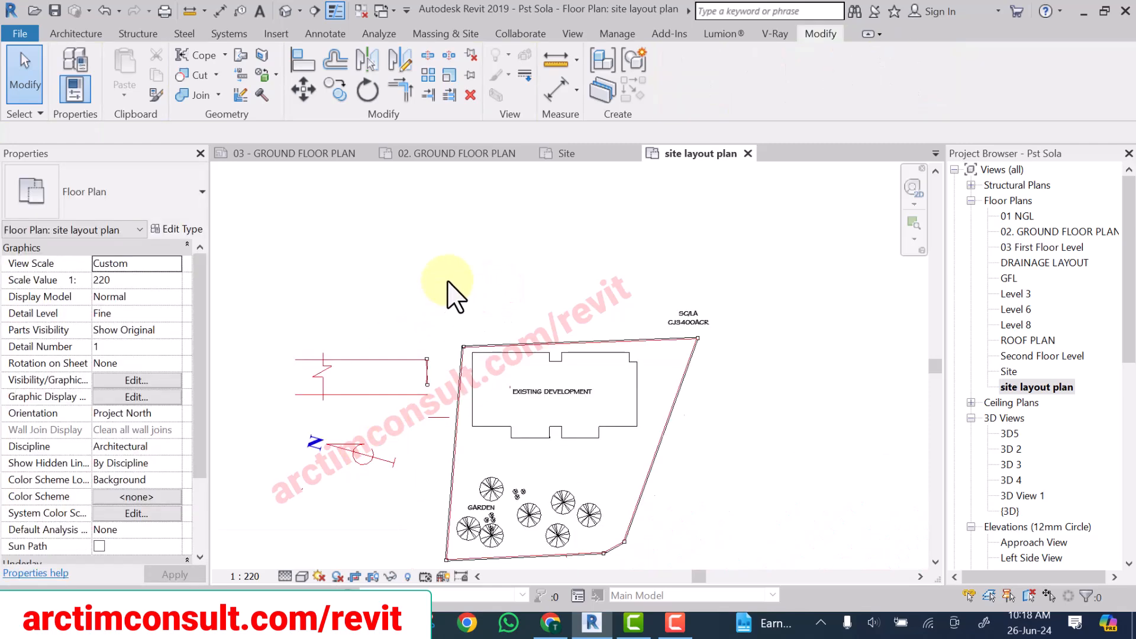
Delete the old road lines and break line outside the left fence wall, just above the north symbol.
middle_click_drag(649, 469, 579, 424)
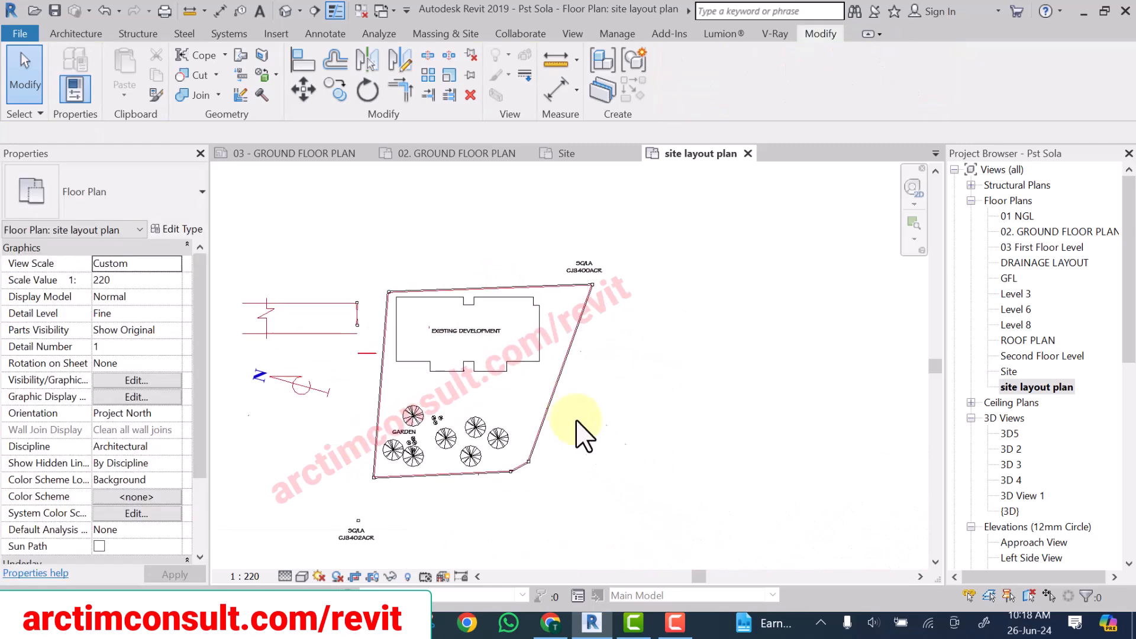
scroll(340, 317, "up", 1)
scroll(355, 307, "down", 2)
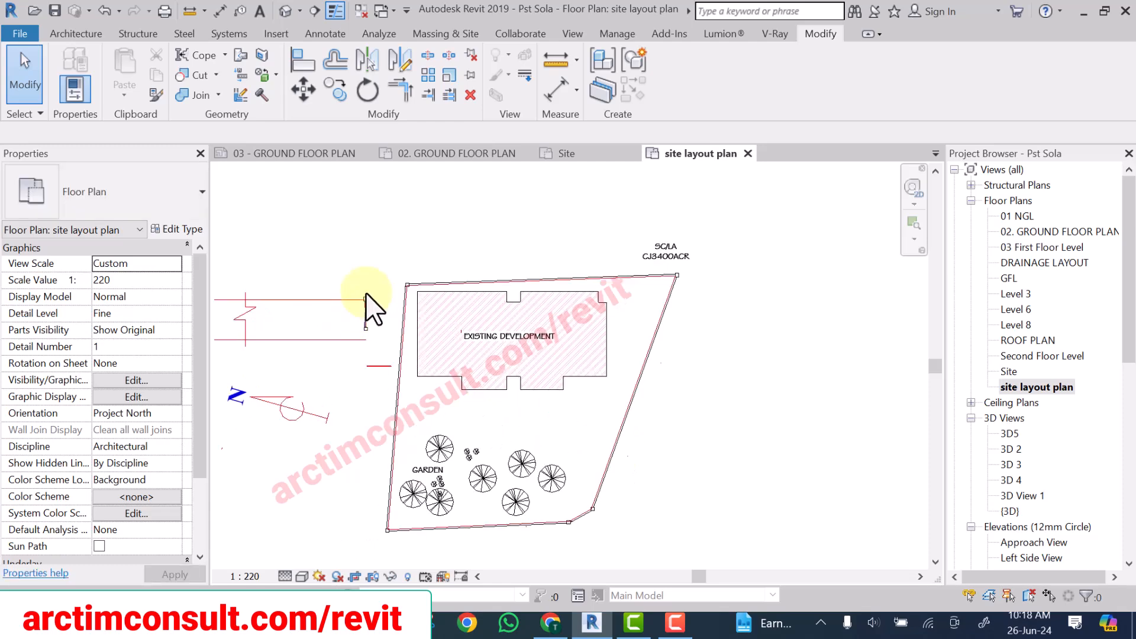
left_click(373, 260)
left_click(285, 333)
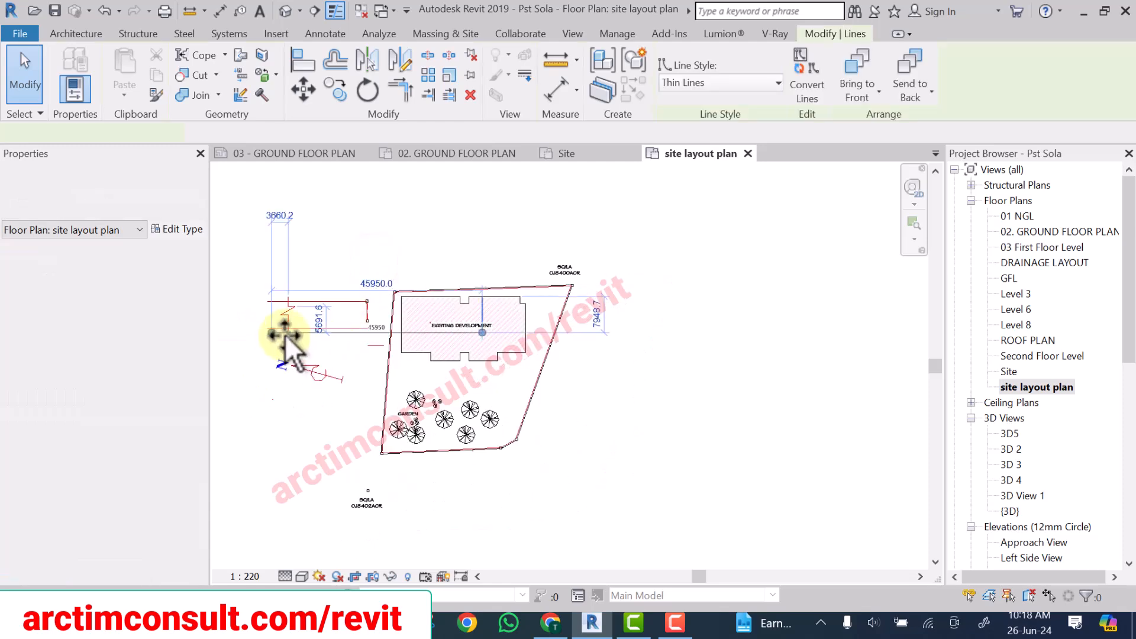
scroll(358, 270, "up", 3)
left_click(418, 216)
scroll(438, 245, "down", 3)
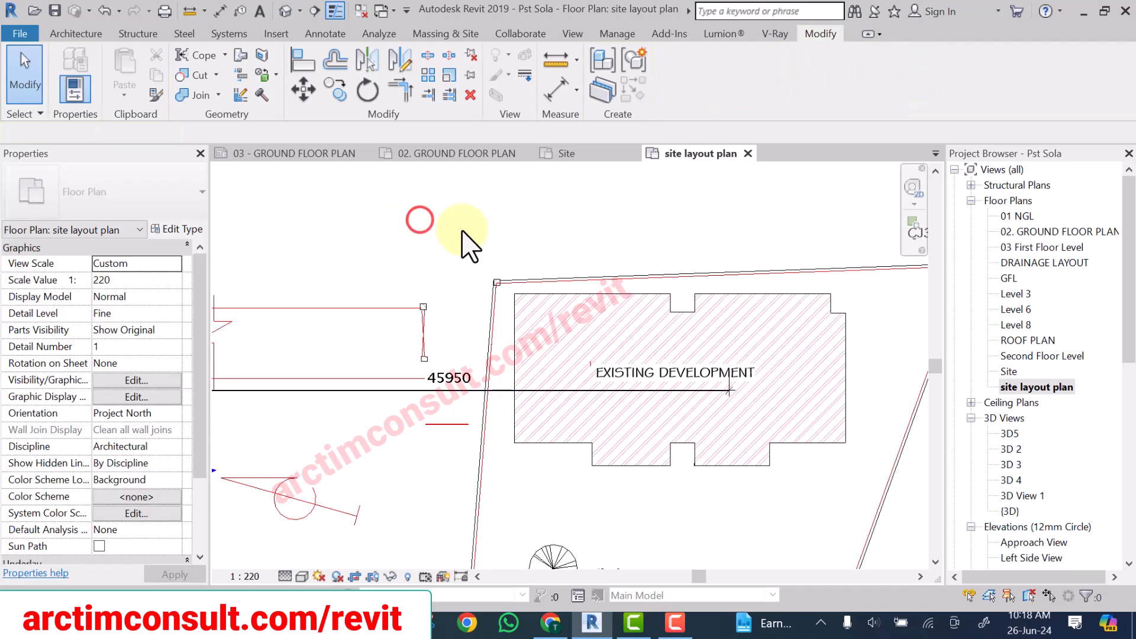
left_click_drag(432, 231, 302, 329)
key("Delete")
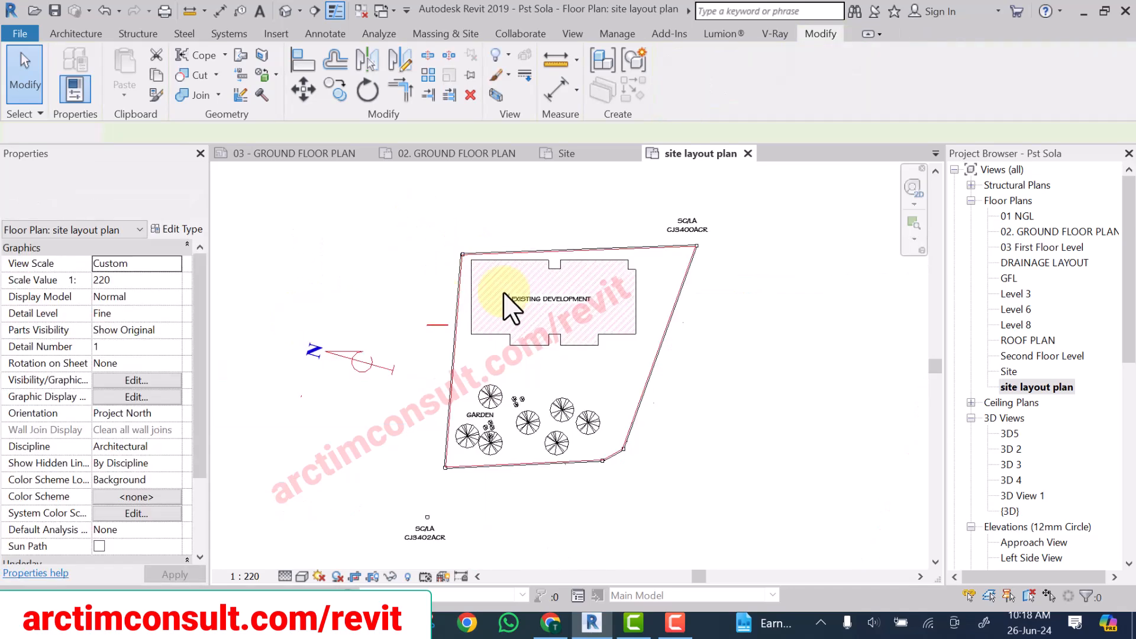
Delete the short leftover horizontal line just outside the left fence wall, beside the building's lower edge.
scroll(432, 342, "up", 2)
scroll(431, 342, "up", 2)
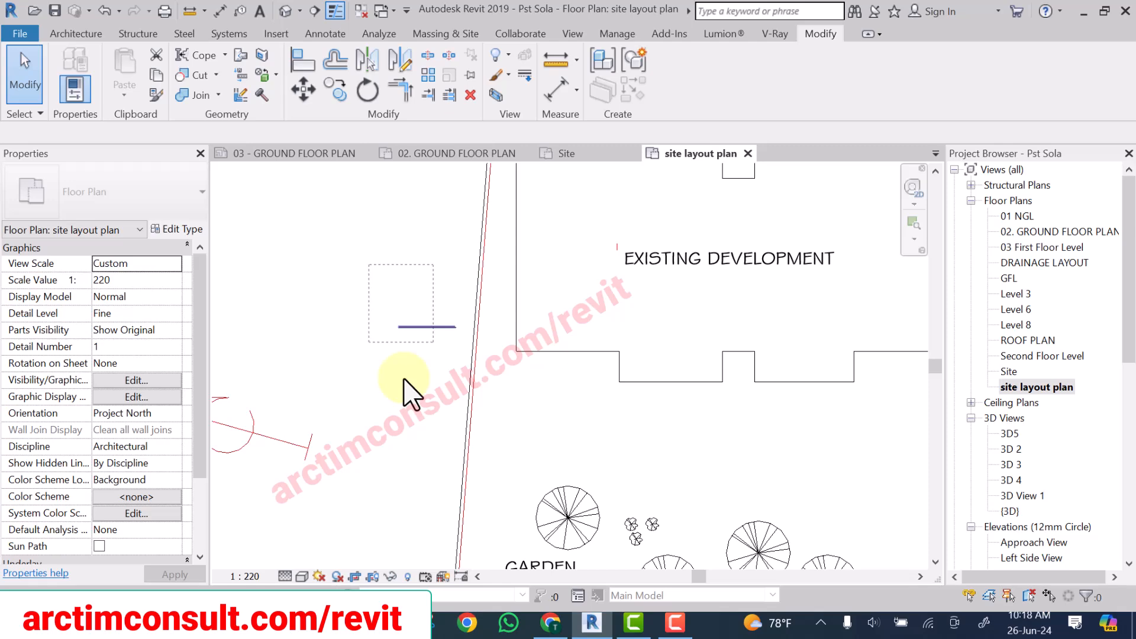
key("Delete")
scroll(404, 381, "down", 5)
middle_click_drag(626, 399, 601, 401)
scroll(616, 381, "down", 3)
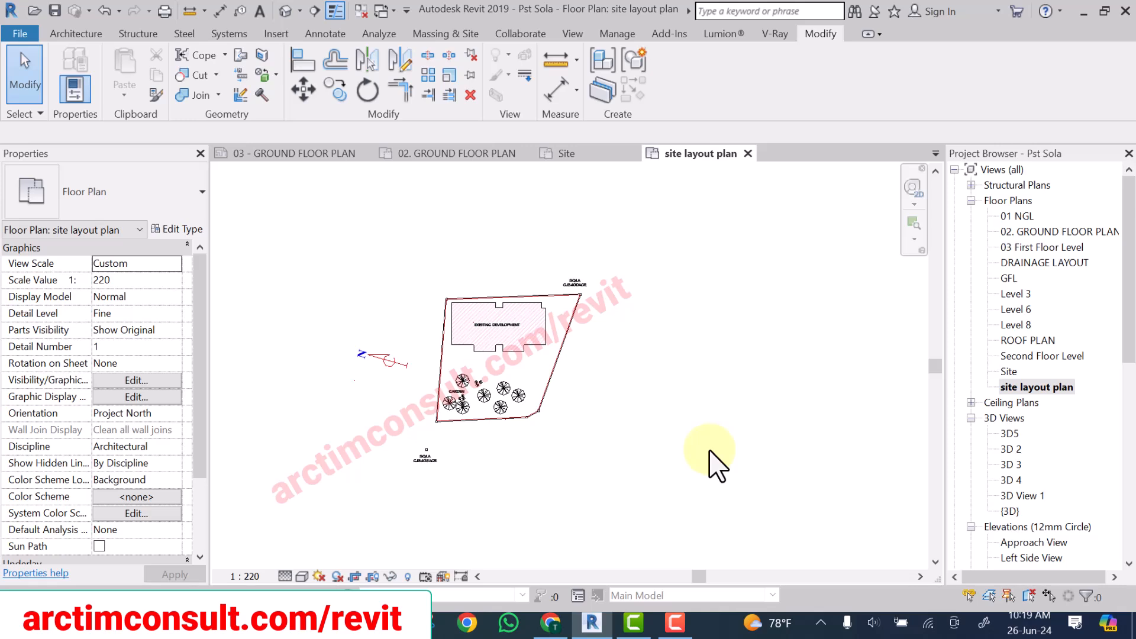
Start the Detail Line command with the furniture line style.
scroll(638, 283, "up", 2)
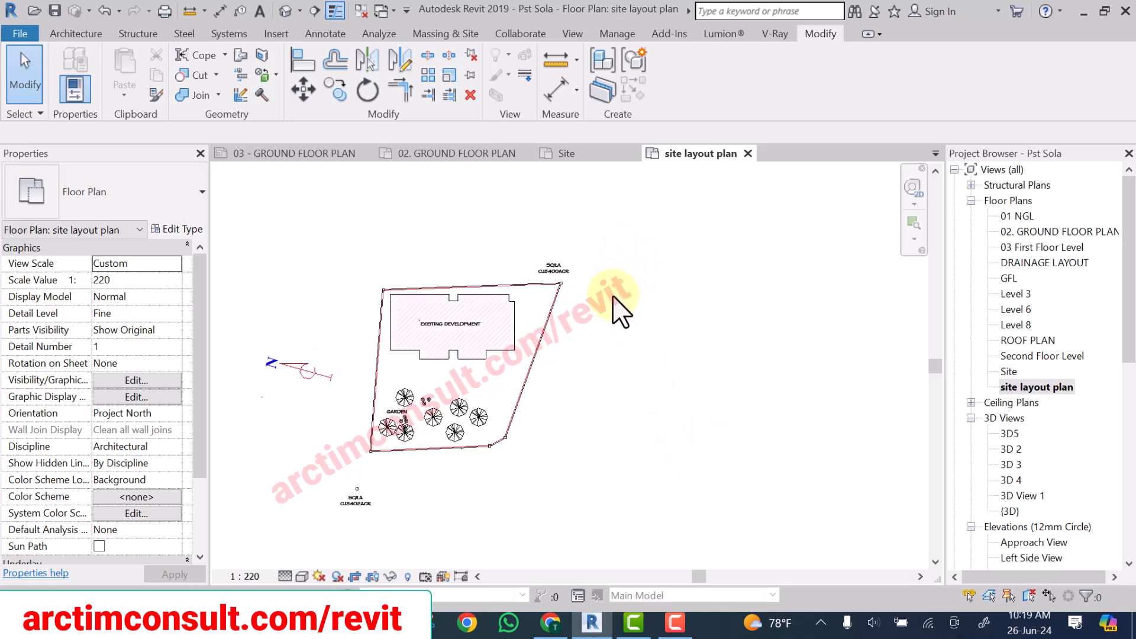
key("d")
key("l")
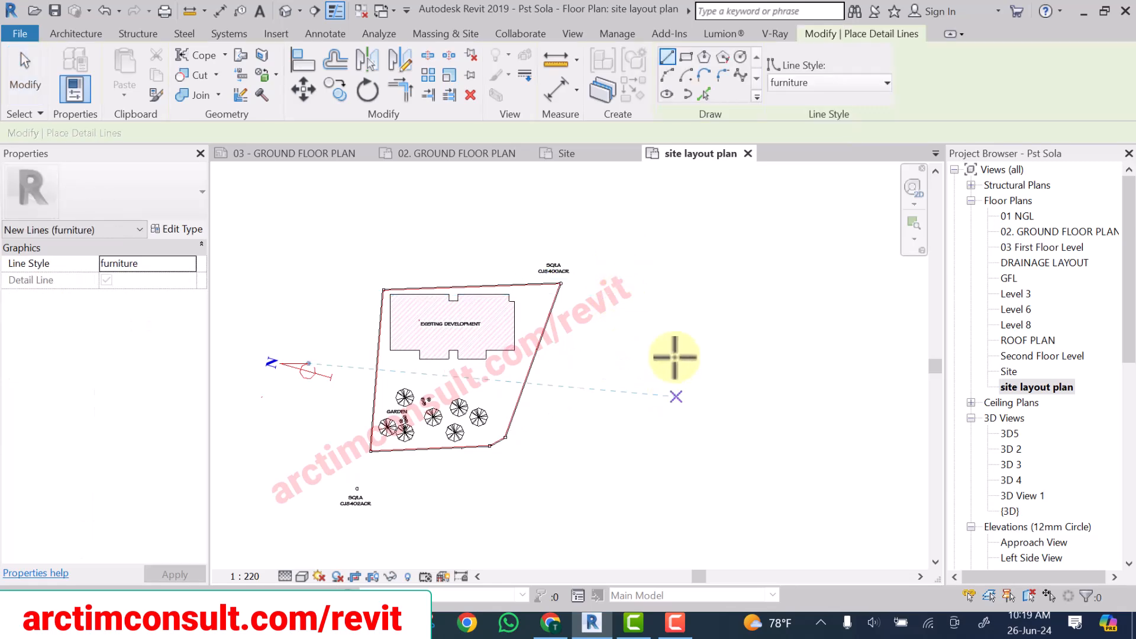
left_click(705, 93)
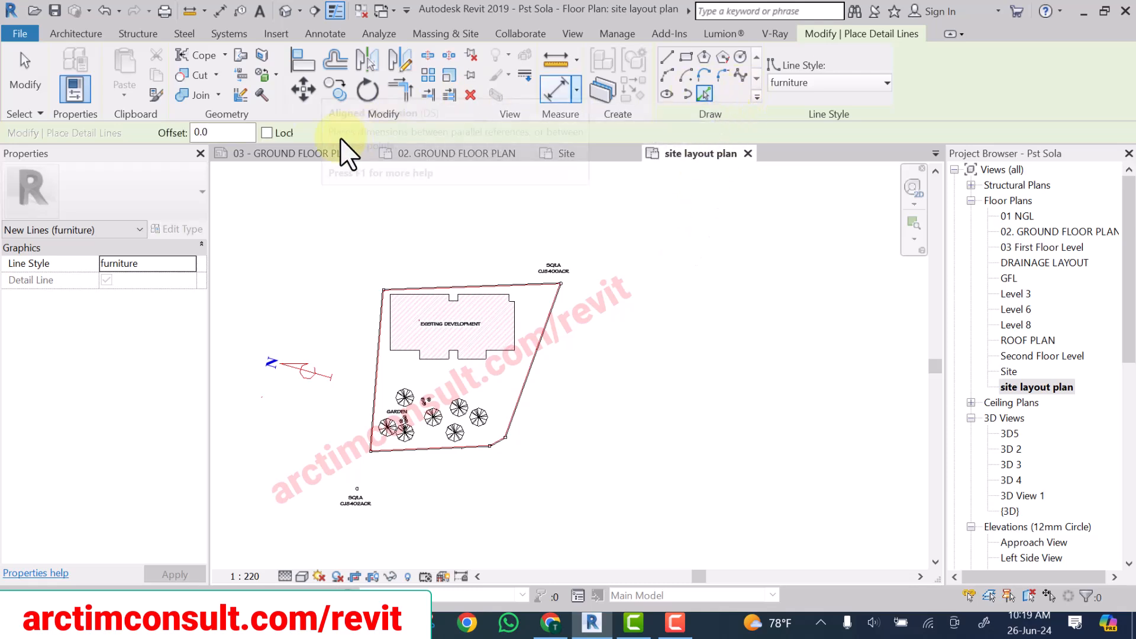
double_click(219, 132)
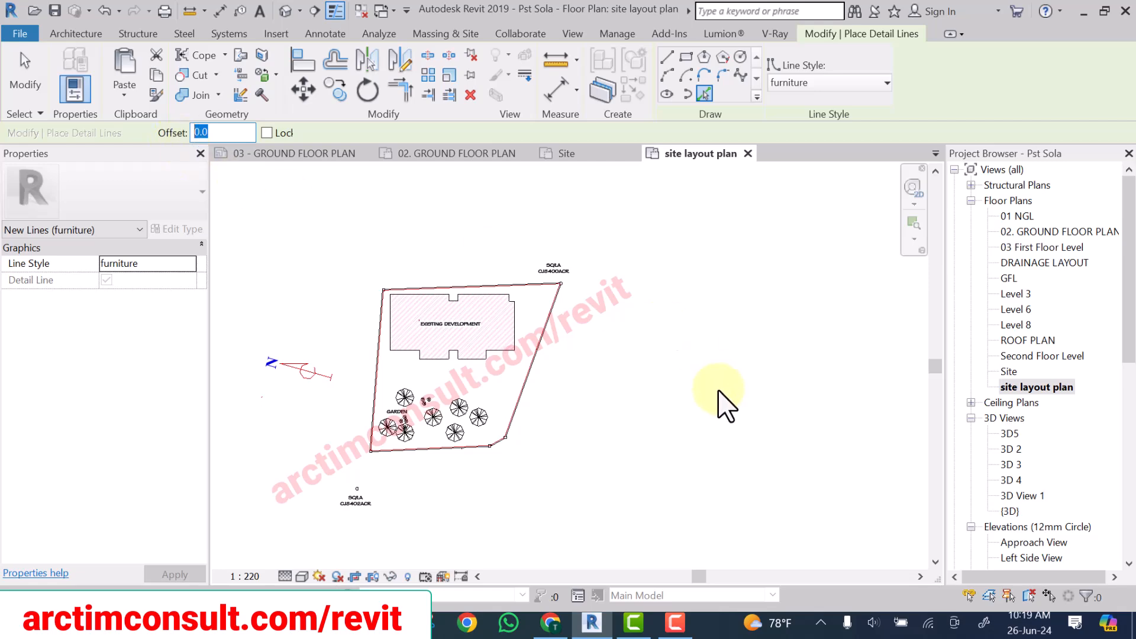
scroll(541, 355, "up", 5)
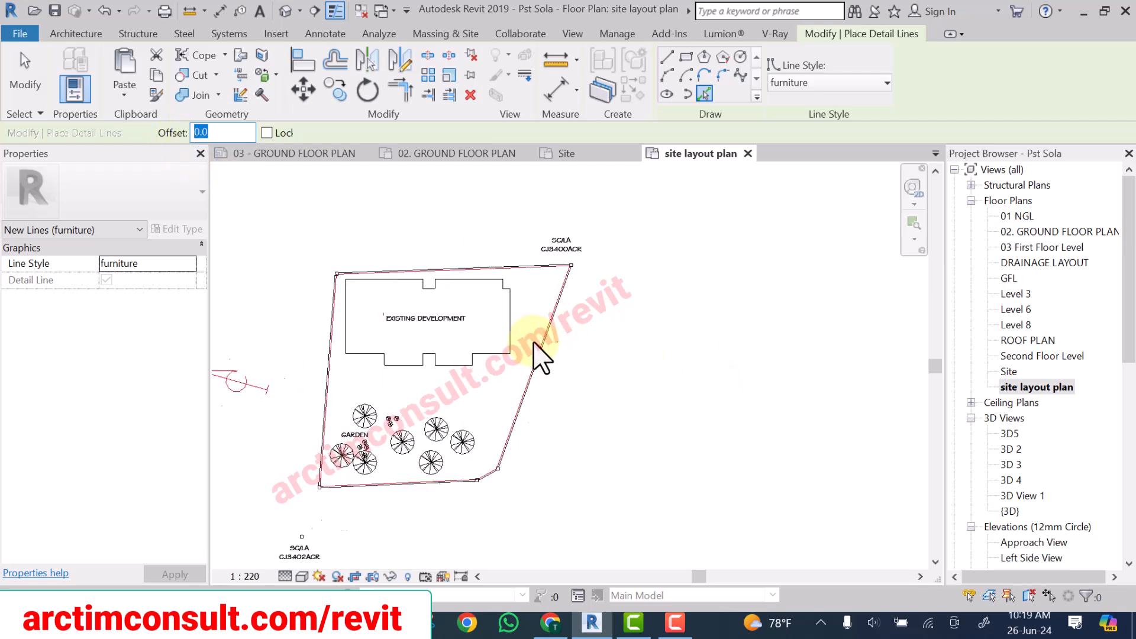
scroll(551, 383, "down", 5)
scroll(556, 384, "up", 4)
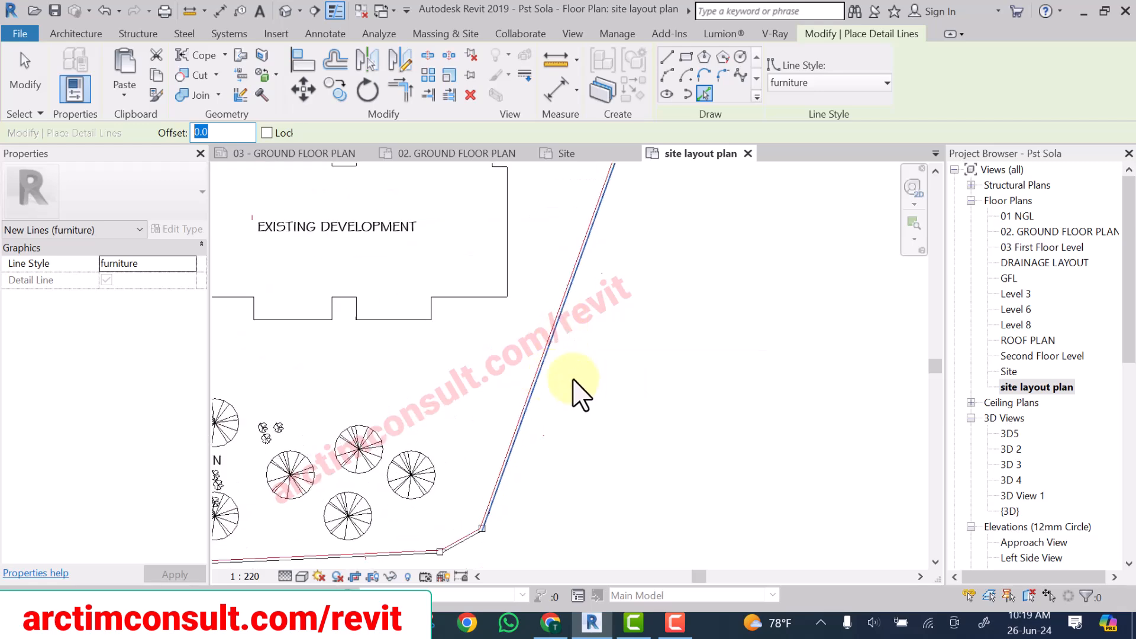
scroll(583, 423, "down", 5)
scroll(598, 403, "up", 3)
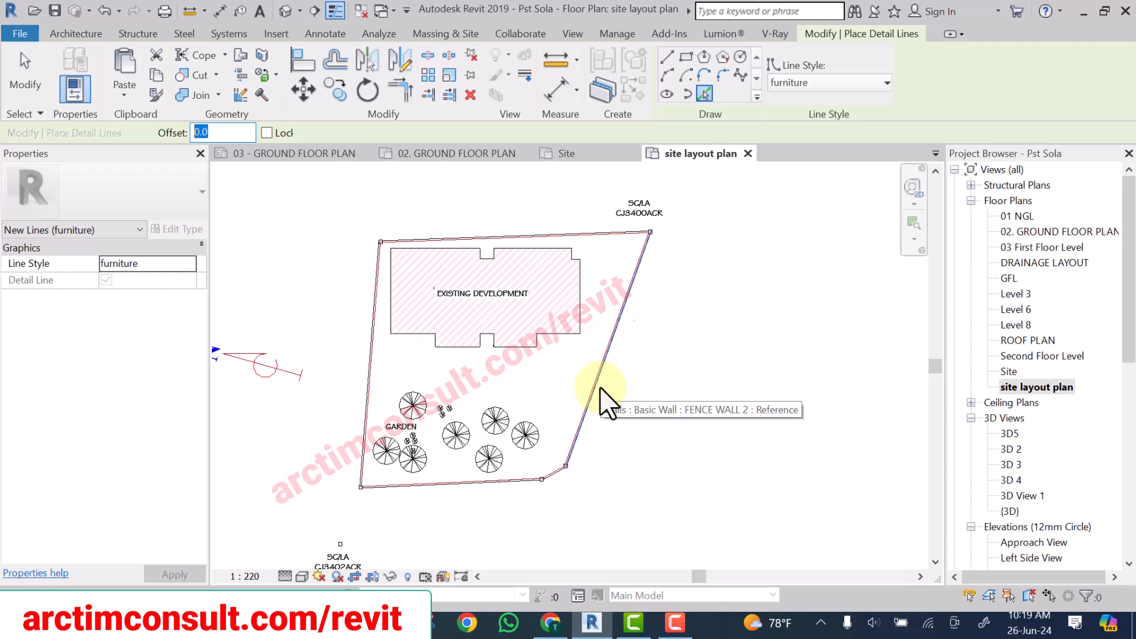
scroll(654, 263, "up", 3)
scroll(658, 266, "down", 4)
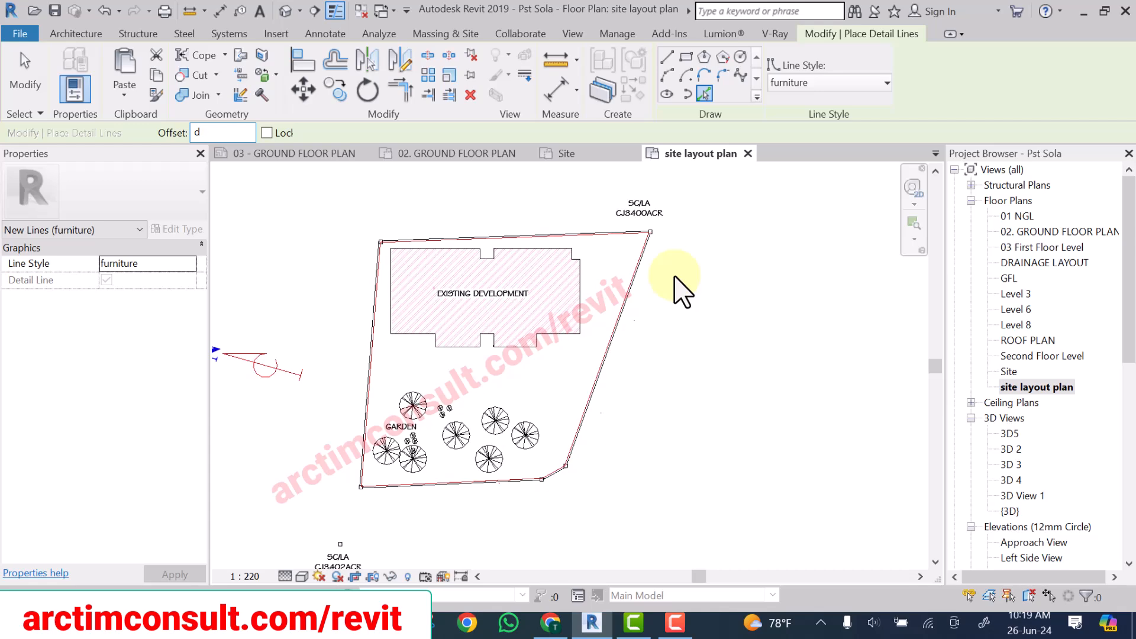
scroll(654, 266, "up", 2)
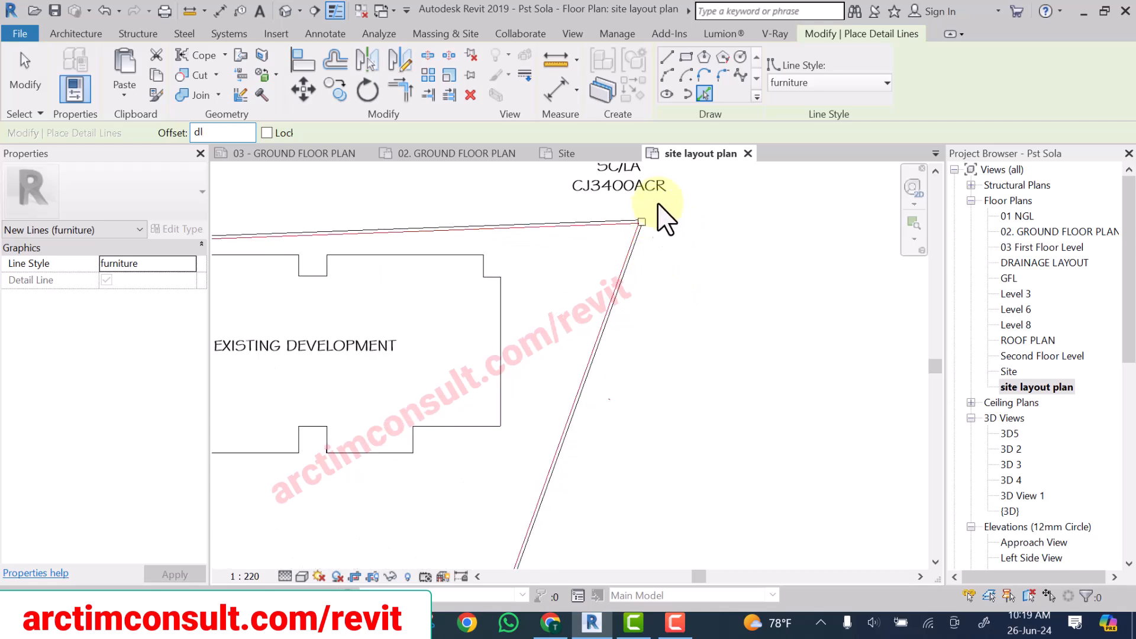
Draw a straight detail line from the fence's upper-right corner down along the right fence wall, ending about level with the building's lower edge.
left_click(667, 58)
scroll(641, 219, "up", 2)
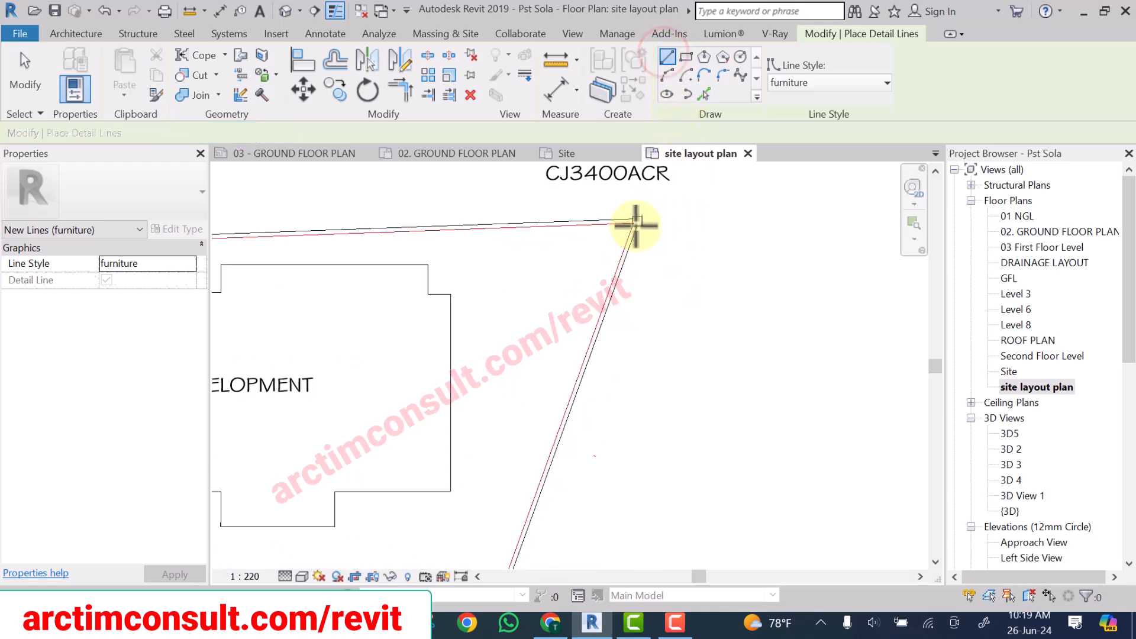
scroll(633, 214, "up", 3)
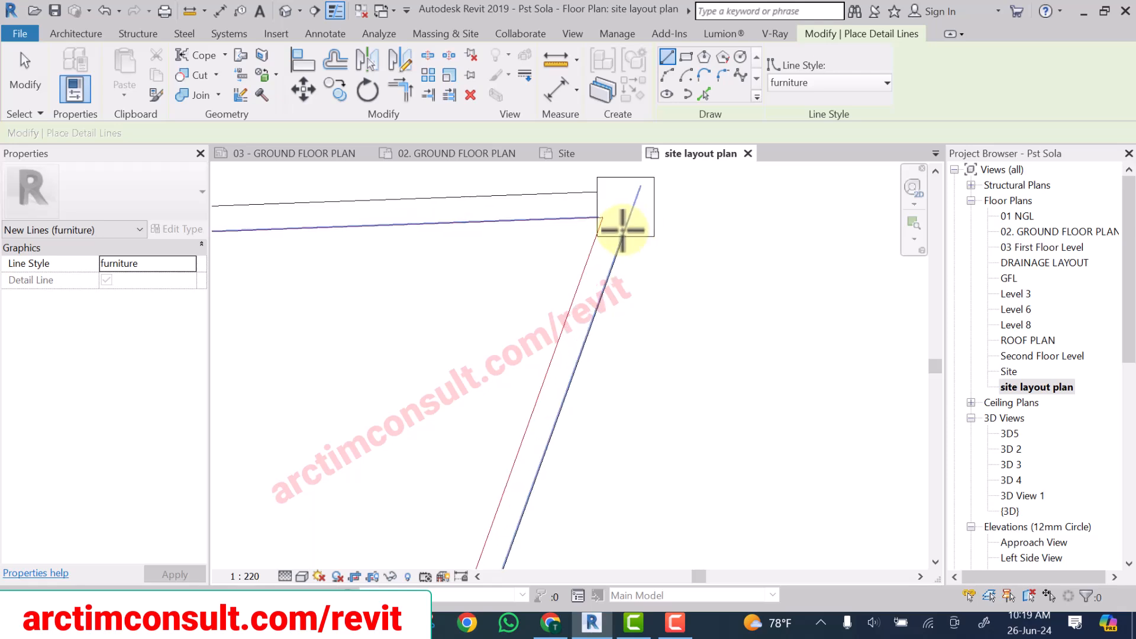
left_click(587, 218)
scroll(587, 217, "down", 6)
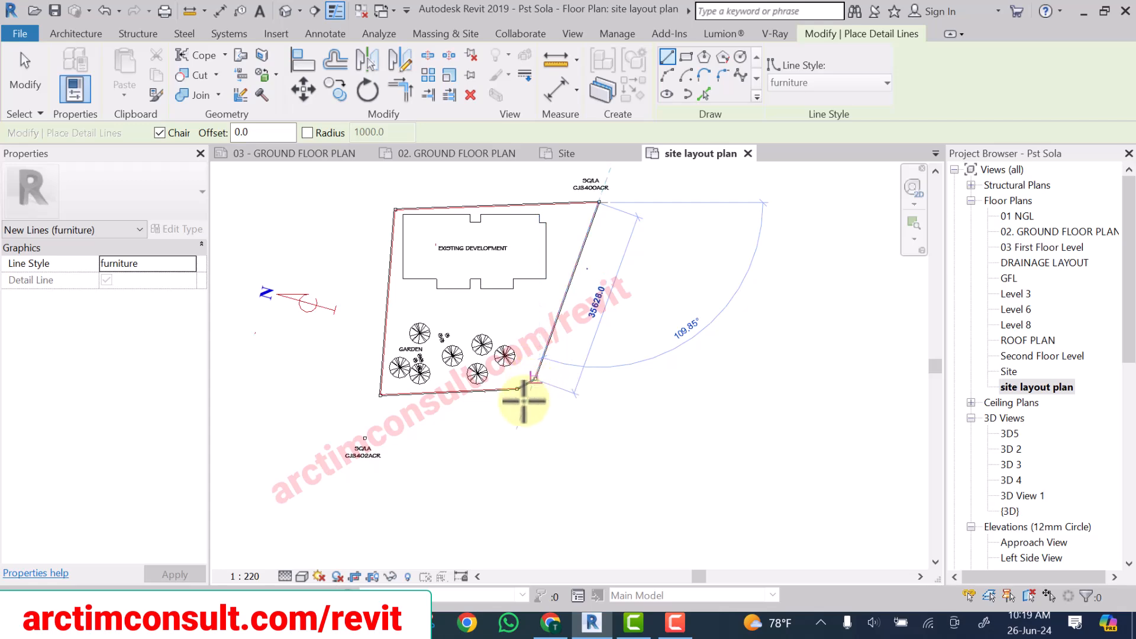
scroll(523, 401, "up", 3)
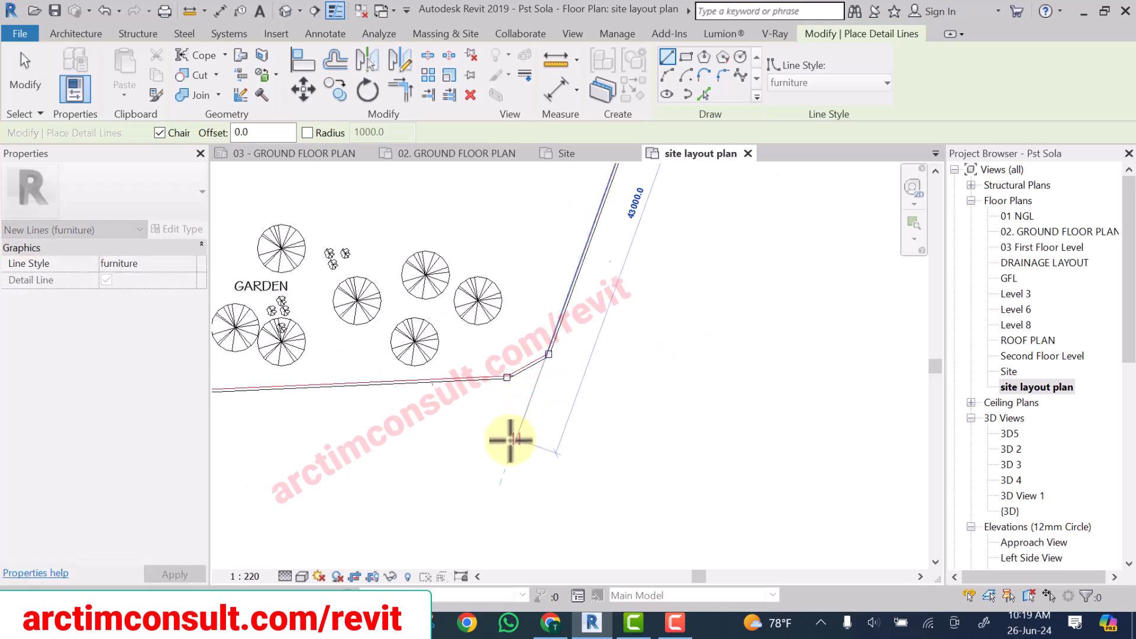
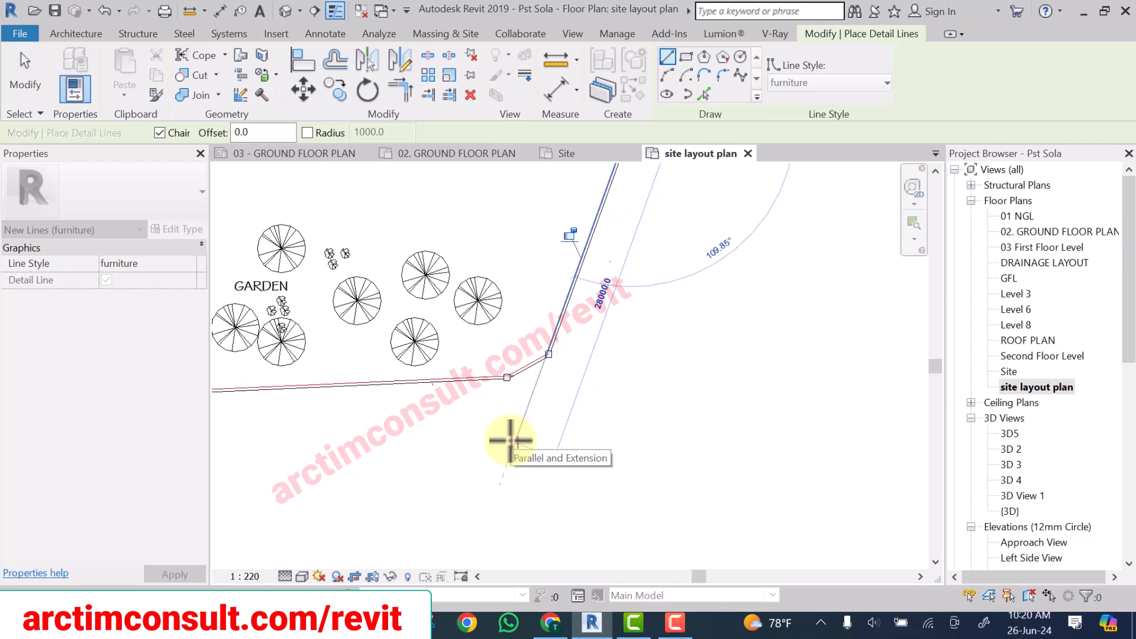
Continue with a detail line about 12100 mm long, running outward from the right fence wall about 17° below horizontal, and finish drawing.
scroll(595, 330, "up", 1)
mouse_move(599, 355)
middle_mouse_down()
mouse_move(565, 542)
mouse_move(520, 633)
middle_mouse_up()
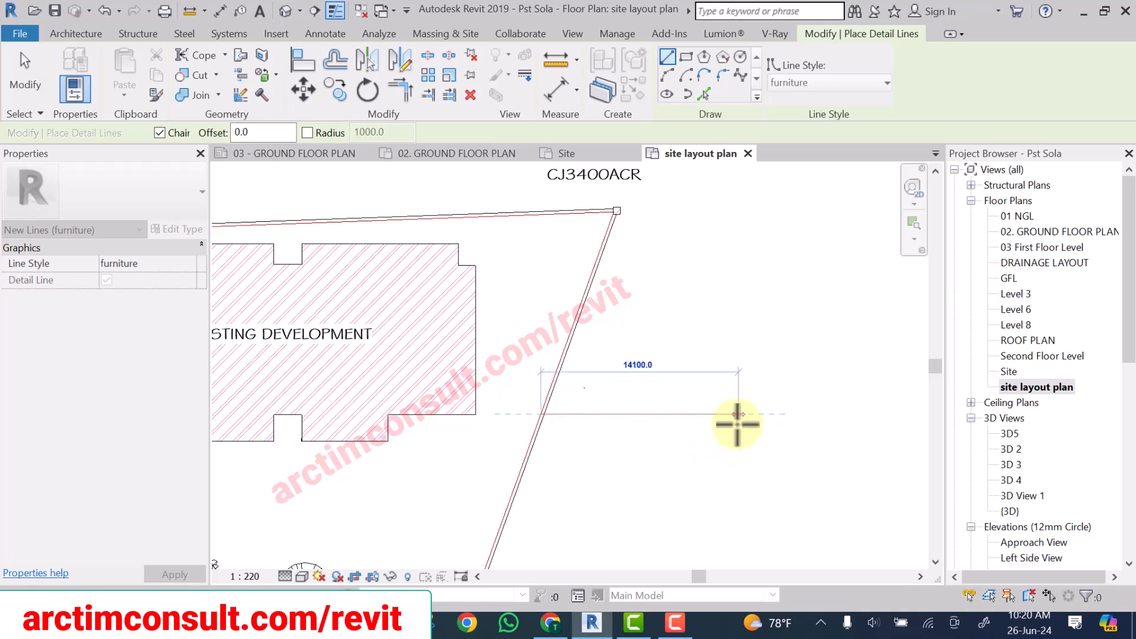
scroll(734, 451, "up", 1)
scroll(733, 451, "up", 2)
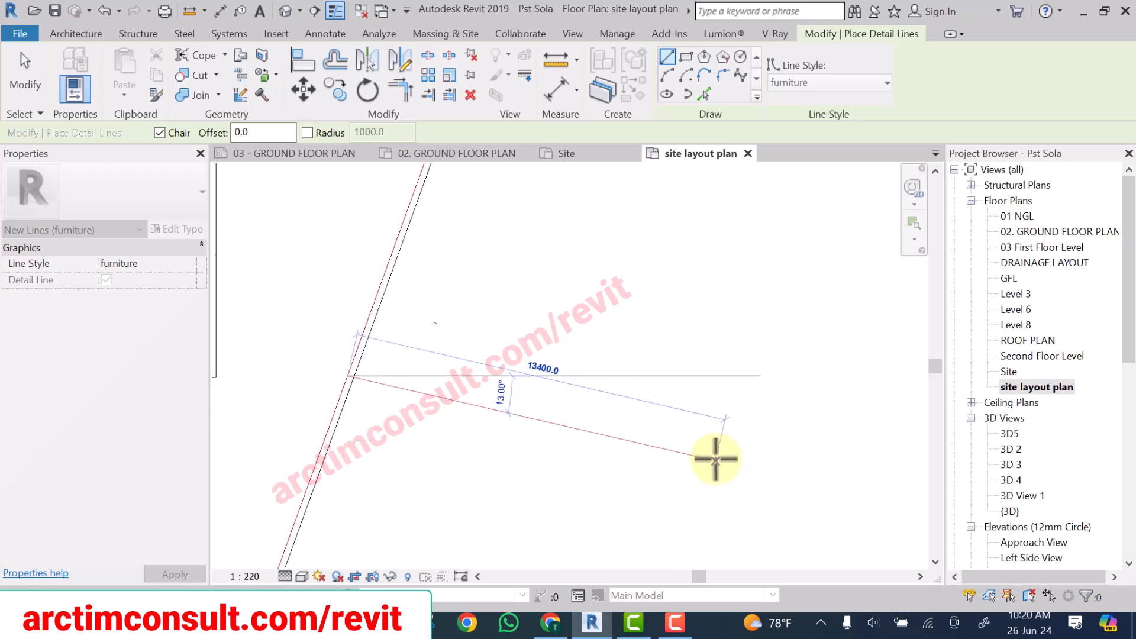
scroll(678, 476, "up", 1)
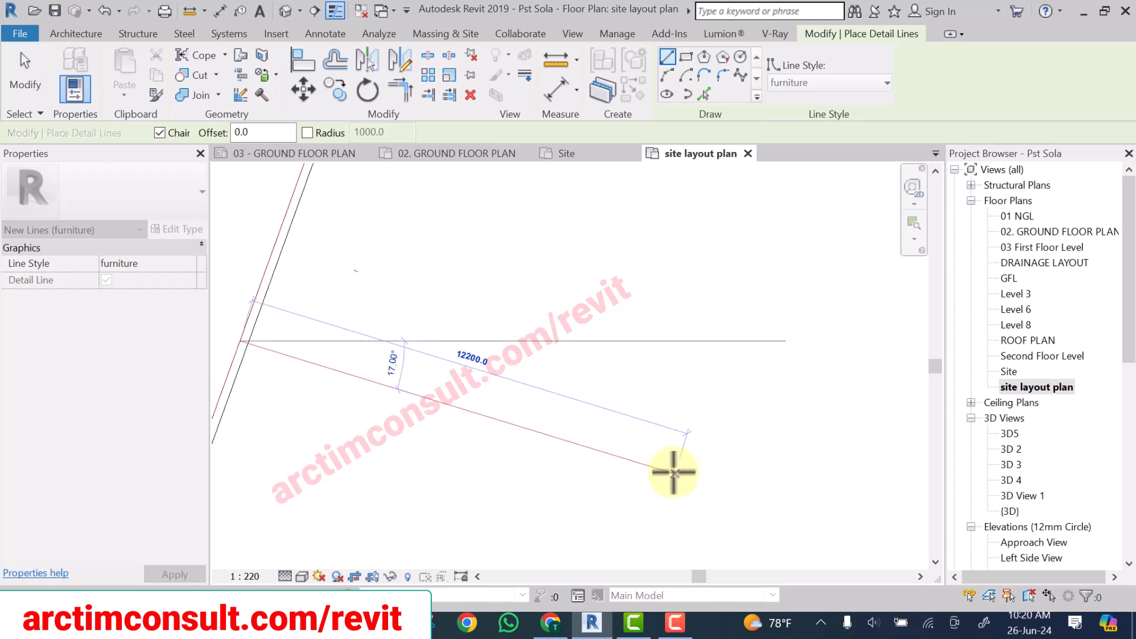
left_click(673, 471)
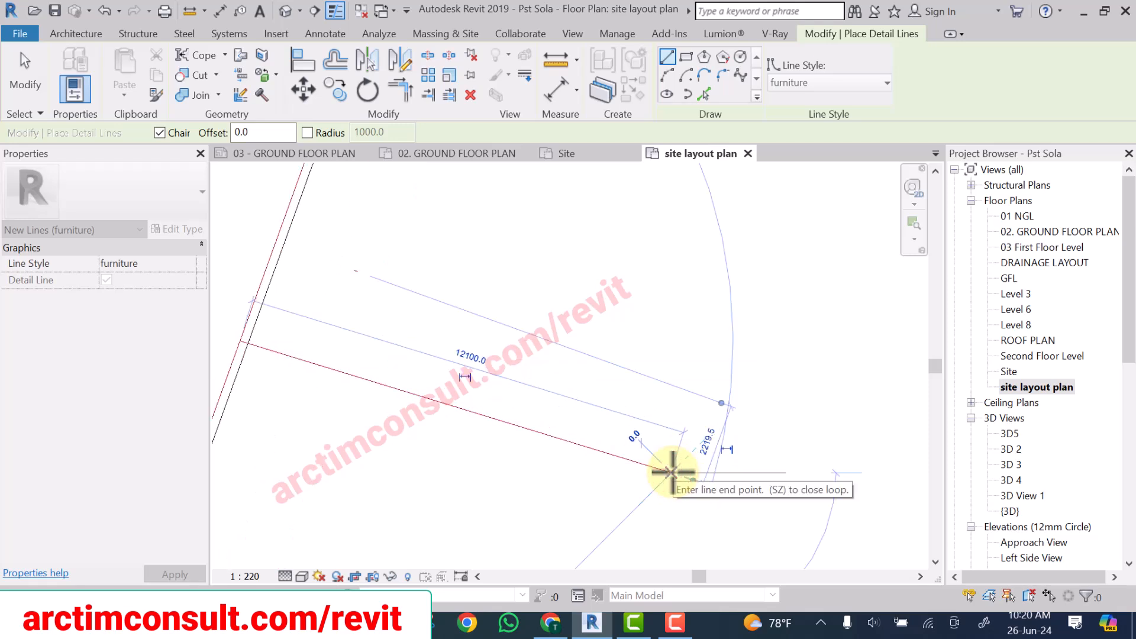
key("Escape")
scroll(666, 471, "down", 3)
key("Escape")
key("Escape")
Offset a copy of the outward line 4050 mm toward the garden side to form the access road's second edge.
scroll(665, 418, "up", 3)
scroll(644, 435, "up", 1)
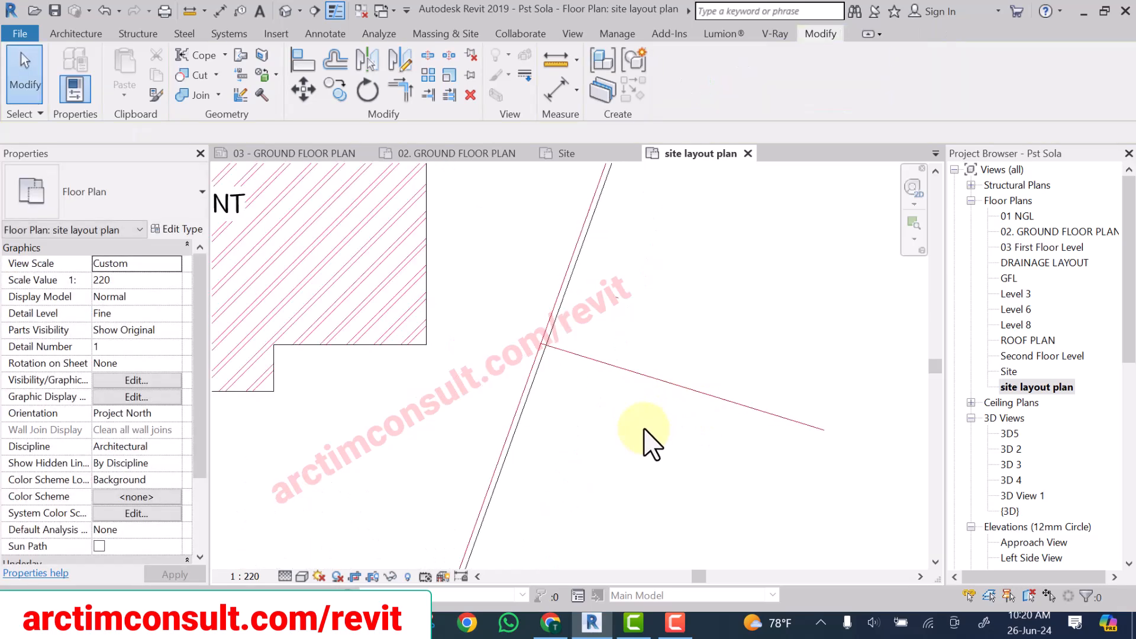
scroll(616, 421, "up", 2)
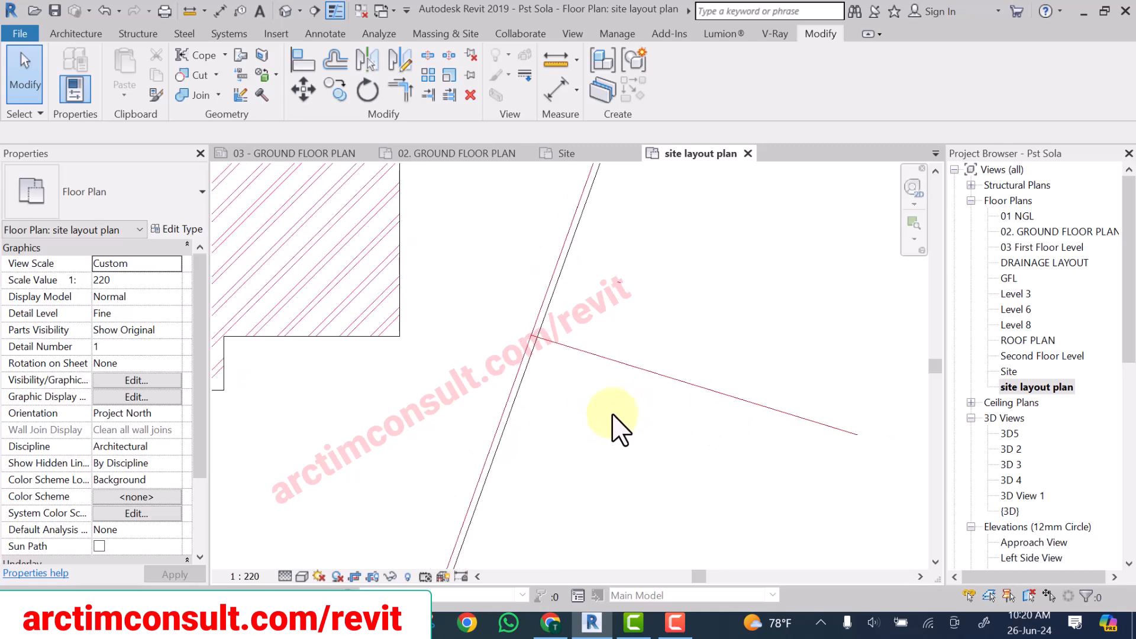
scroll(568, 373, "down", 4)
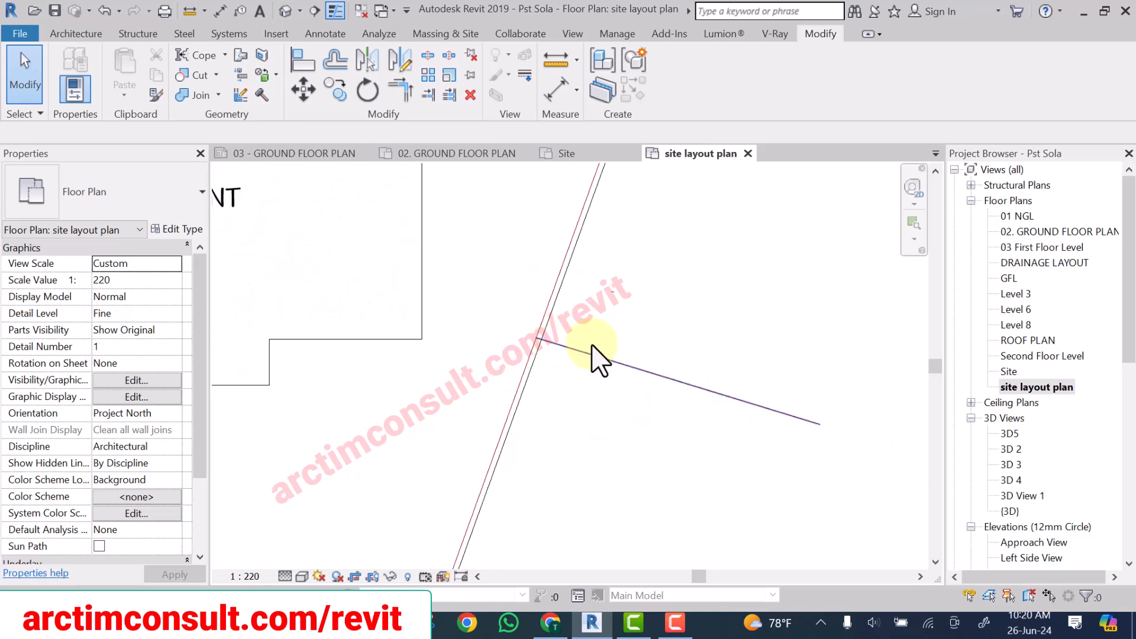
left_click(336, 59)
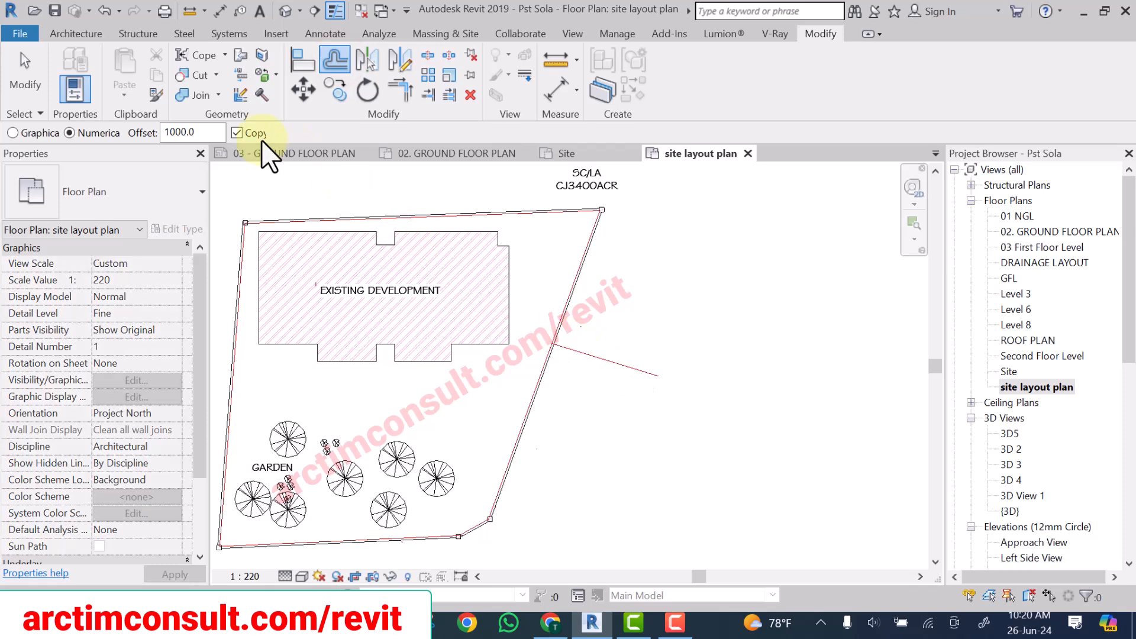
double_click(198, 133)
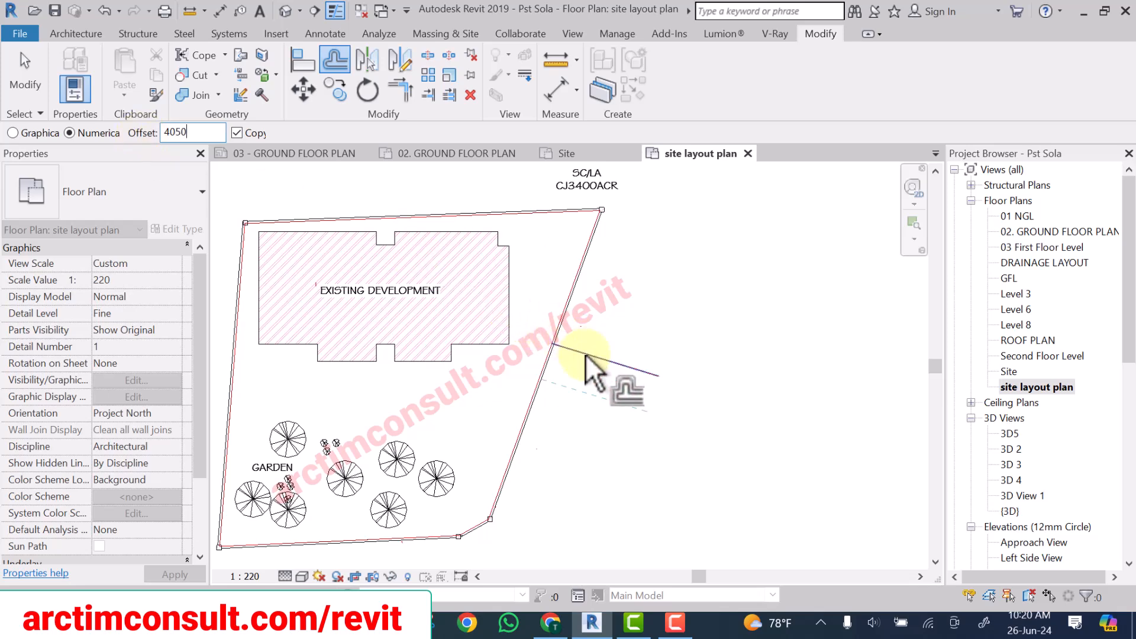
scroll(607, 317, "up", 3)
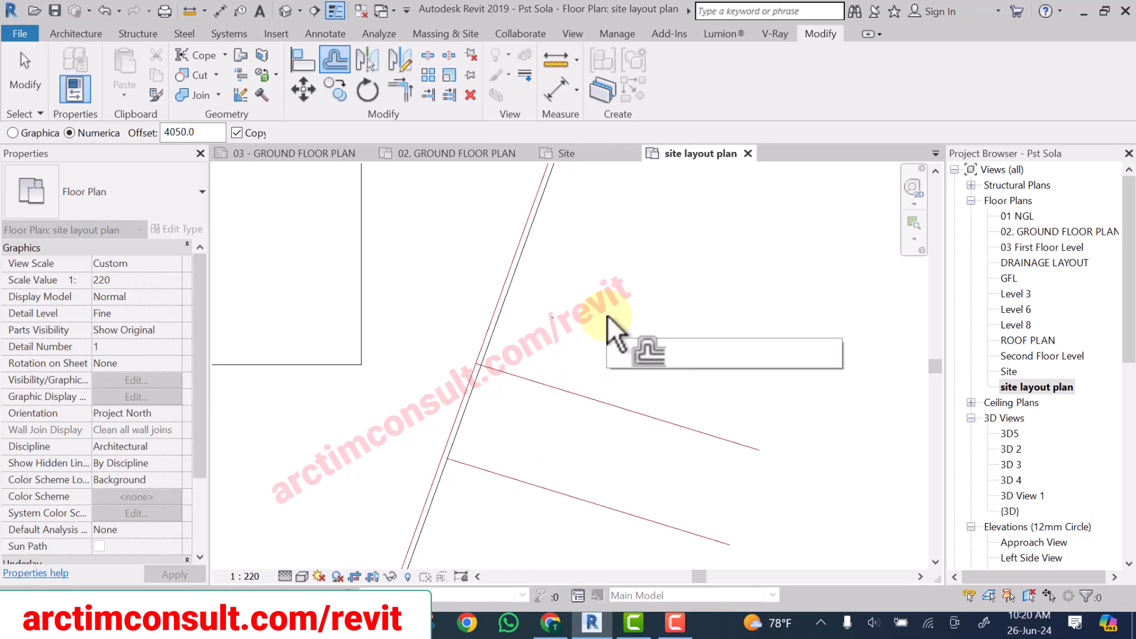
key("Escape")
scroll(633, 303, "down", 4)
key("Escape")
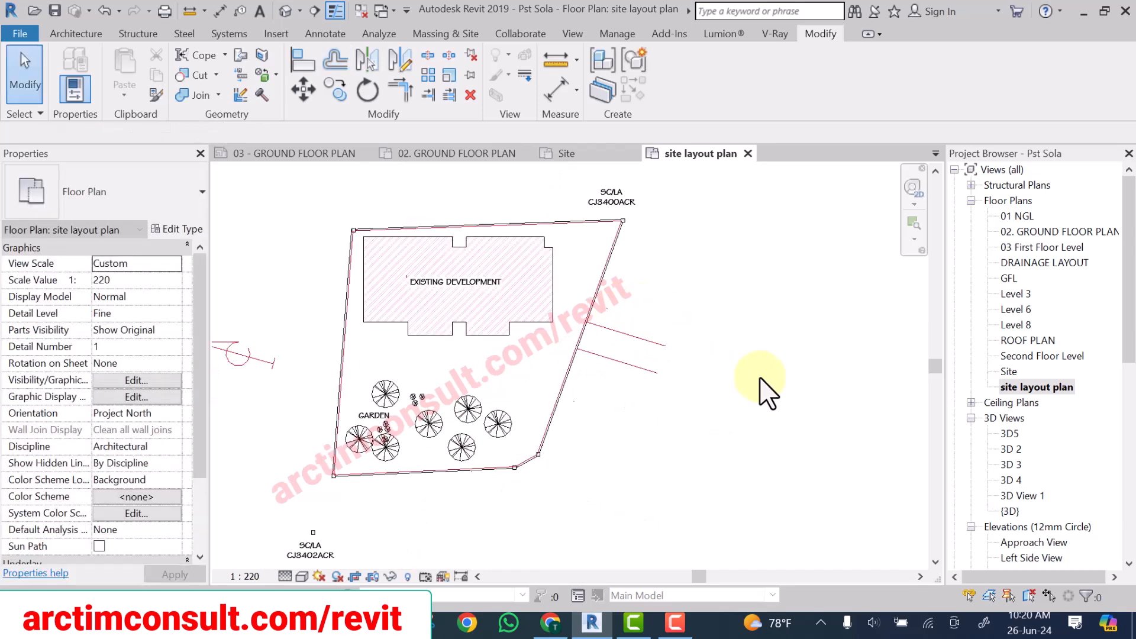
Split the right fence wall at both access road edges with Delete Inner Segment enabled, removing the wall piece between them.
key("s")
key("l")
scroll(592, 320, "up", 5)
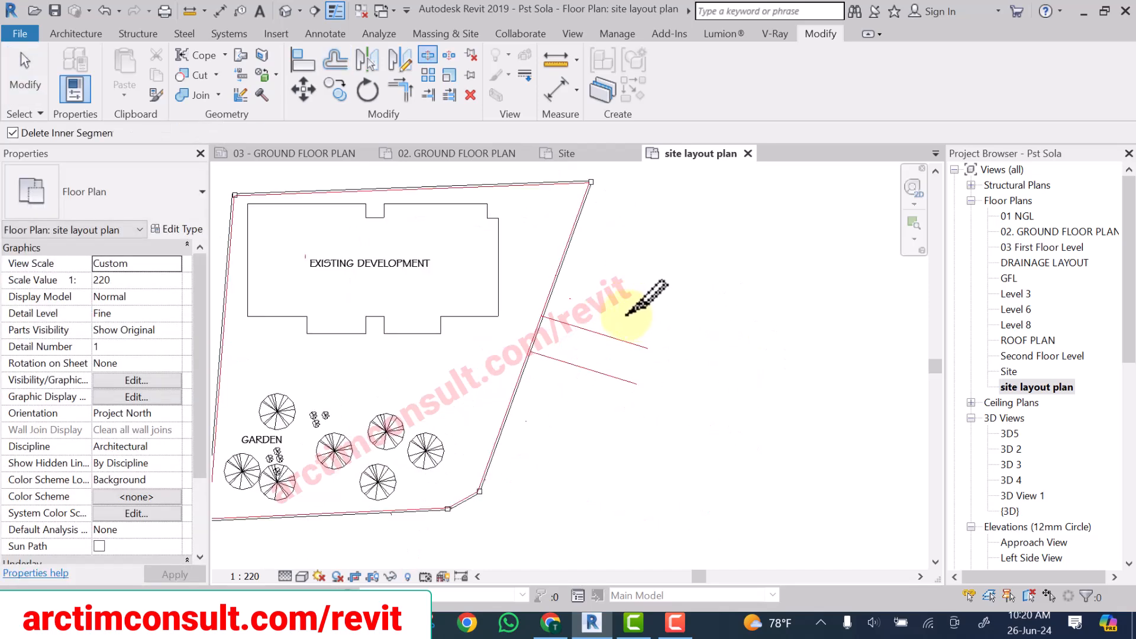
scroll(491, 328, "up", 4)
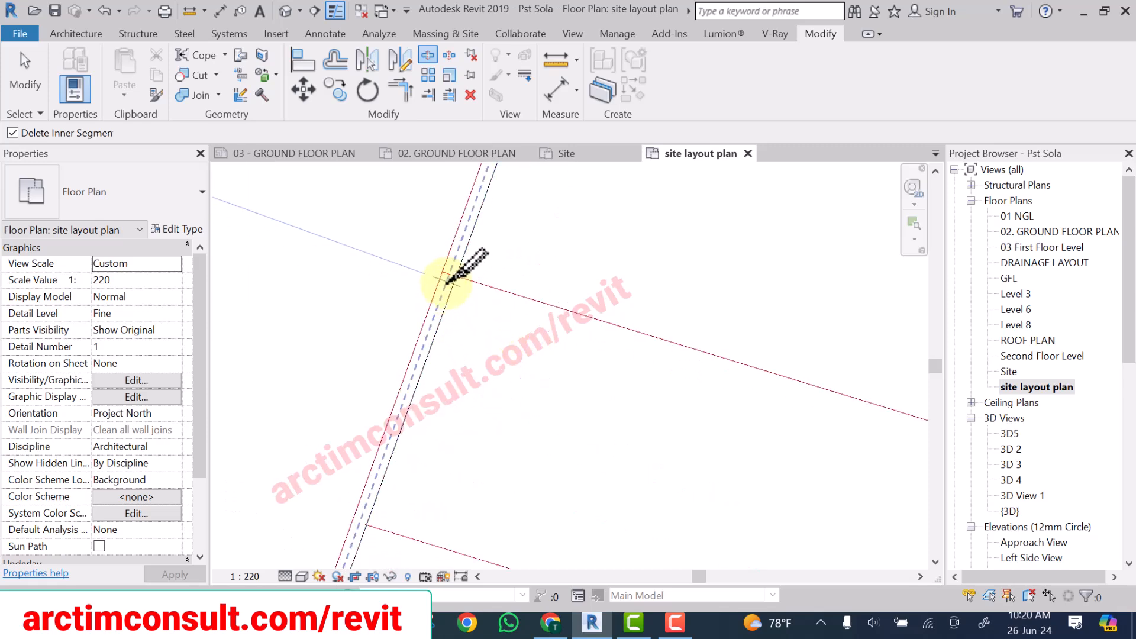
left_click(448, 283)
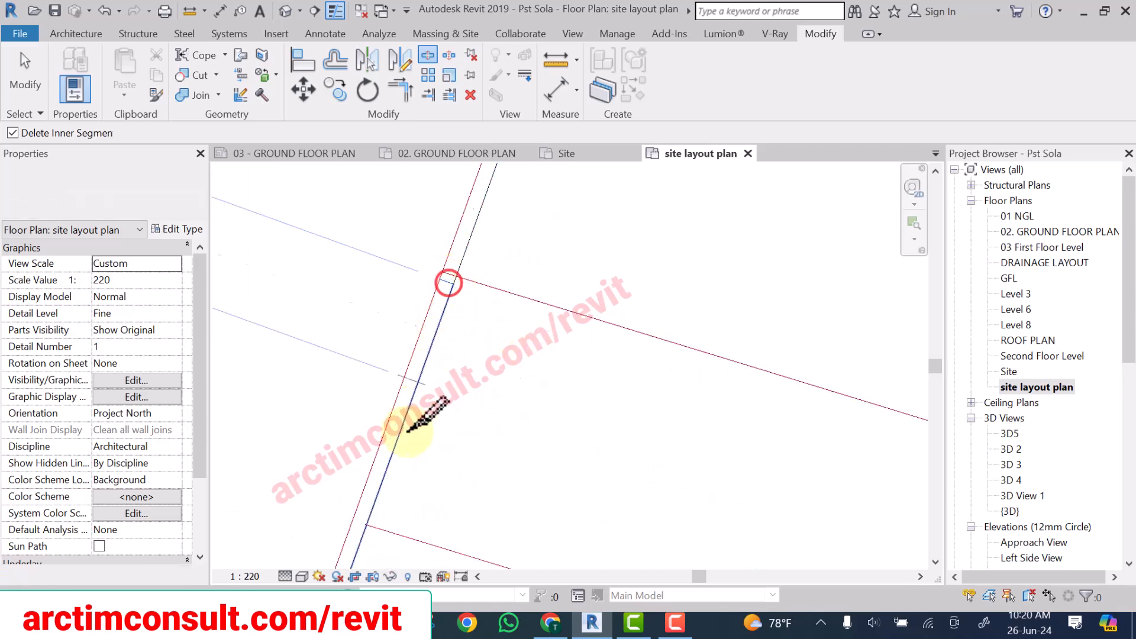
left_click(366, 515)
scroll(528, 379, "down", 1)
key("Escape")
Delete the full-length detail line on the right fence wall's inner face that crosses the new opening.
left_click(471, 350)
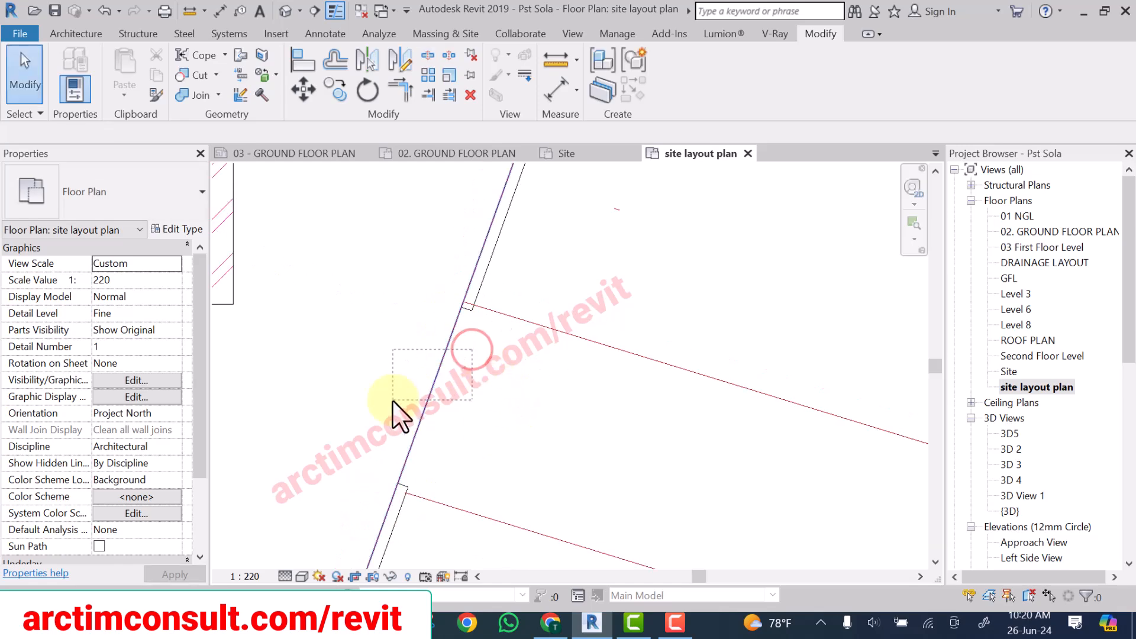
key("Delete")
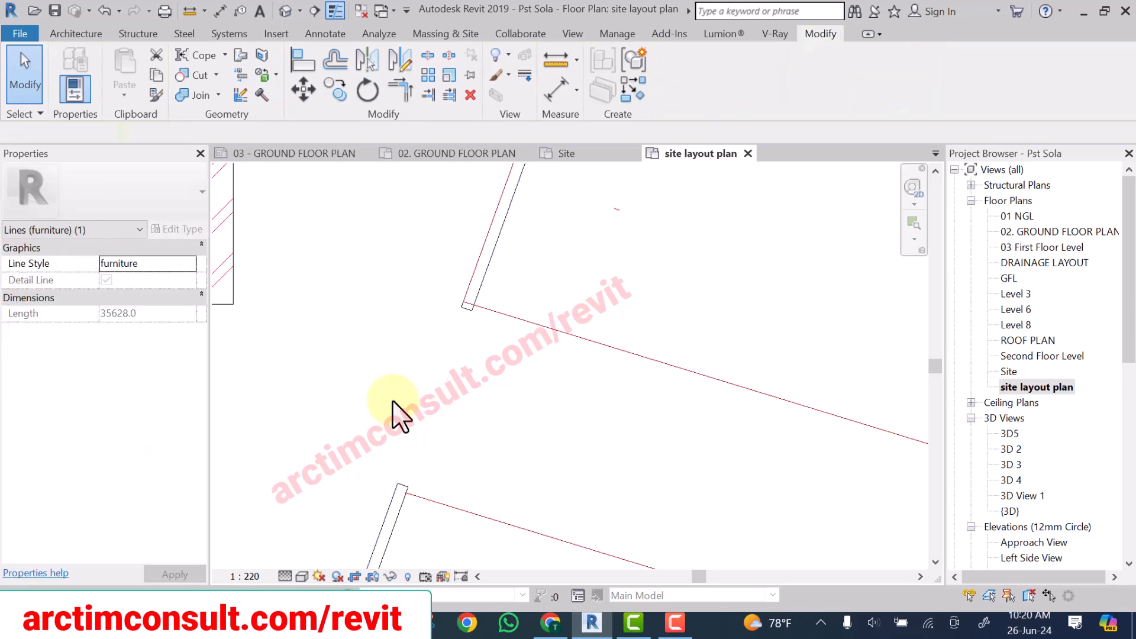
scroll(629, 326, "down", 5)
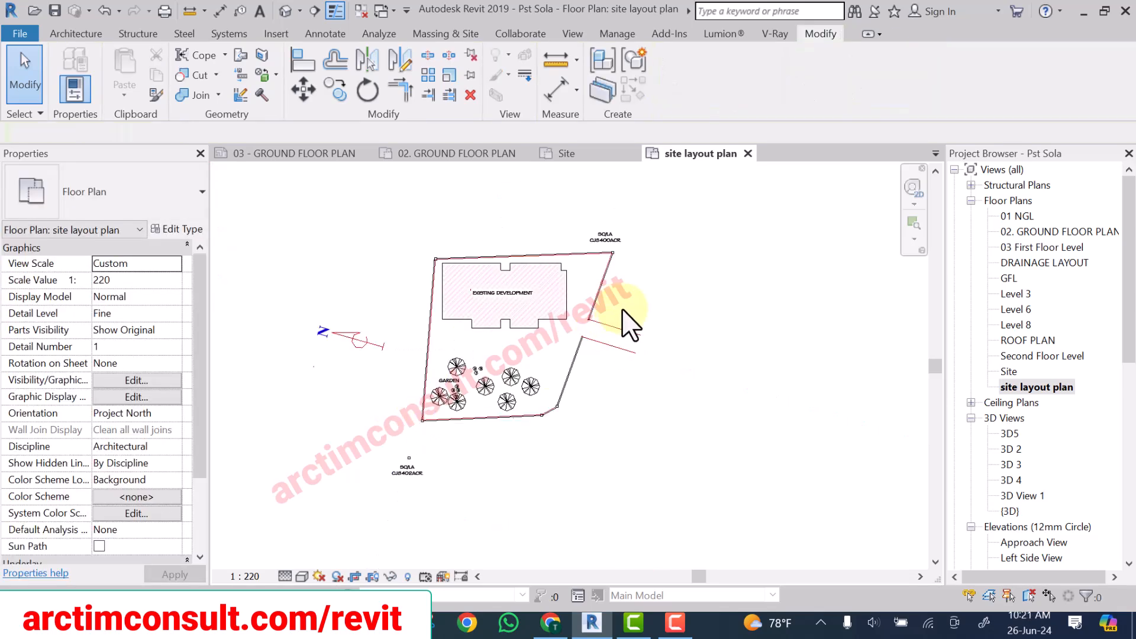
Try to delete the two access road edge lines outside the fence opening.
scroll(626, 328, "up", 2)
scroll(591, 366, "up", 5)
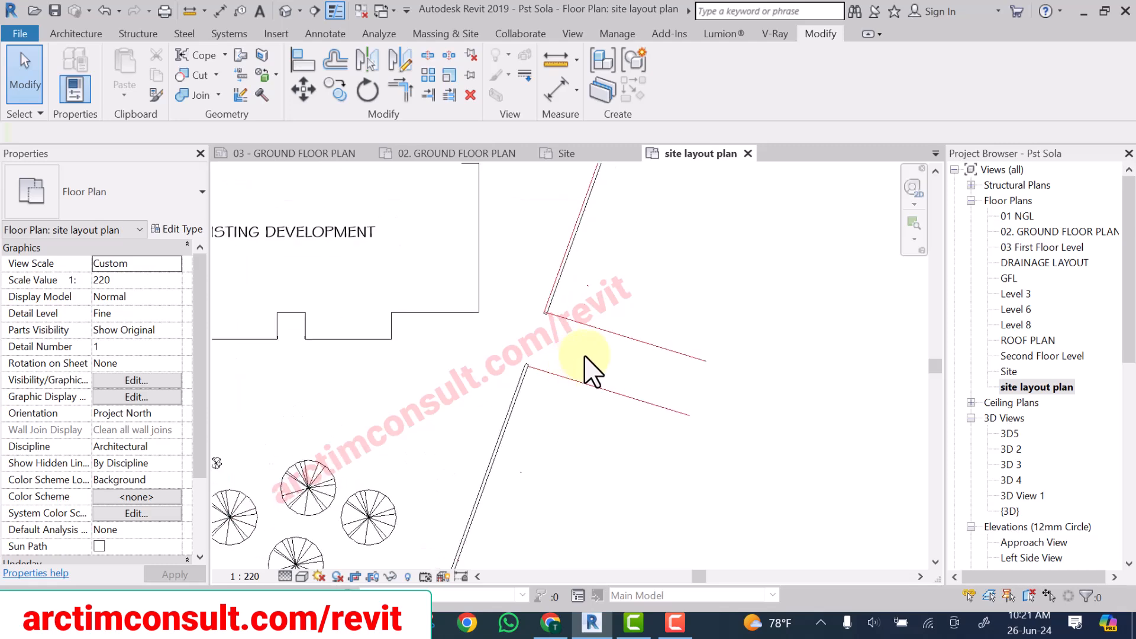
left_click(688, 292)
left_click_drag(690, 289, 602, 436)
key("Delete")
middle_click_drag(601, 436, 512, 378)
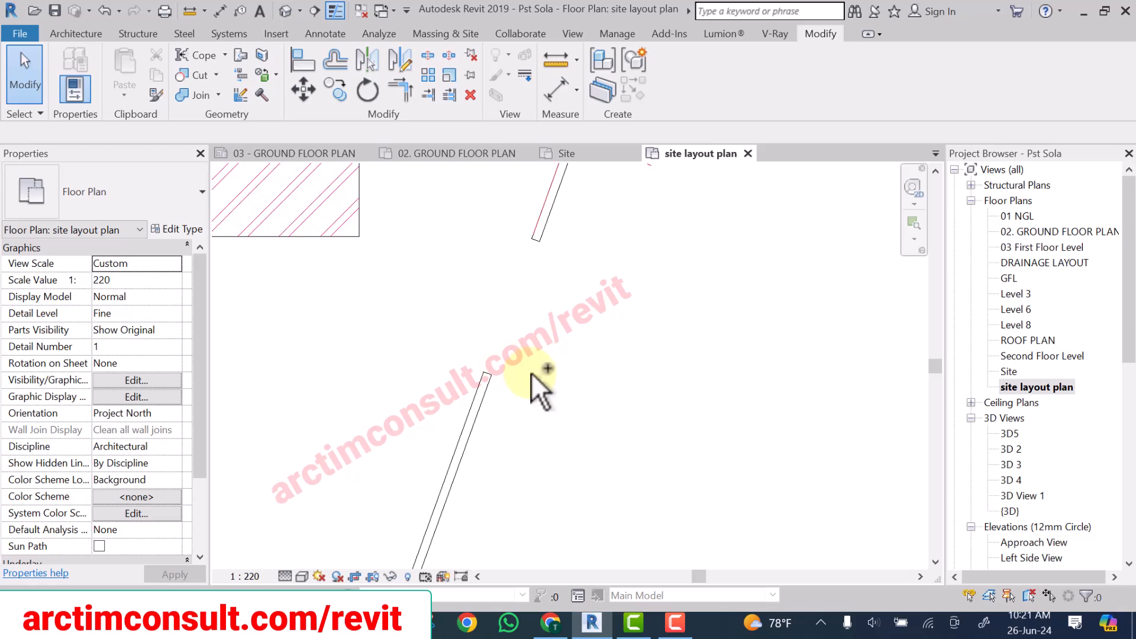
key("ctrl+z")
Trim or extend the fence wall ends on both sides of the opening to the access road edge lines.
scroll(531, 374, "down", 2)
scroll(541, 295, "up", 5)
scroll(545, 278, "down", 3)
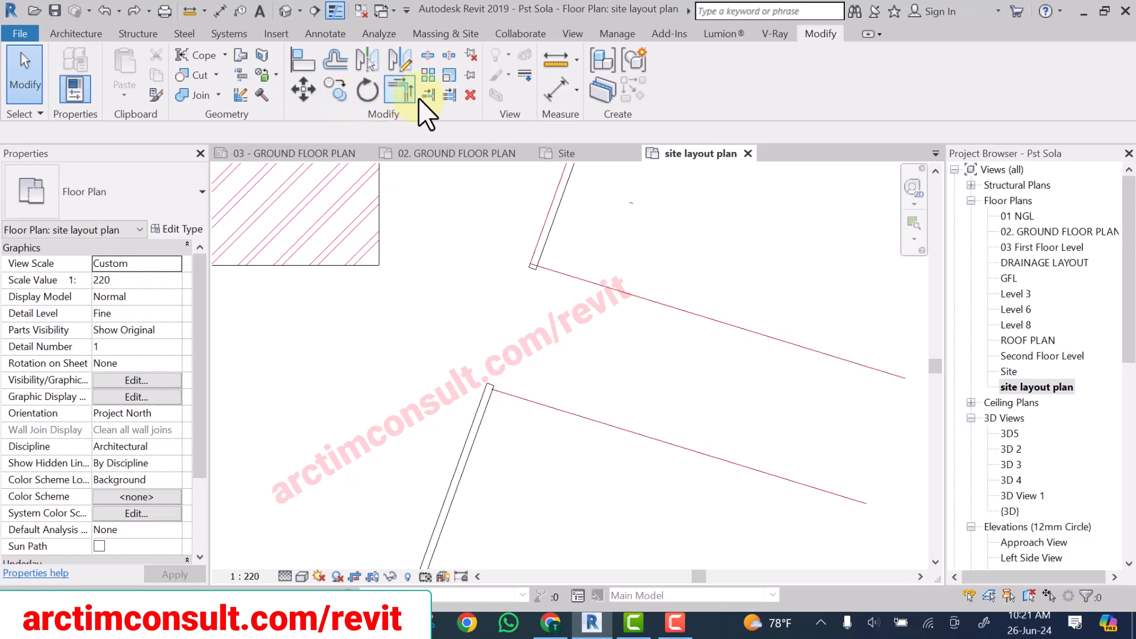
left_click(448, 93)
scroll(583, 284, "up", 2)
left_click(583, 287)
left_click(532, 218)
left_click(517, 391)
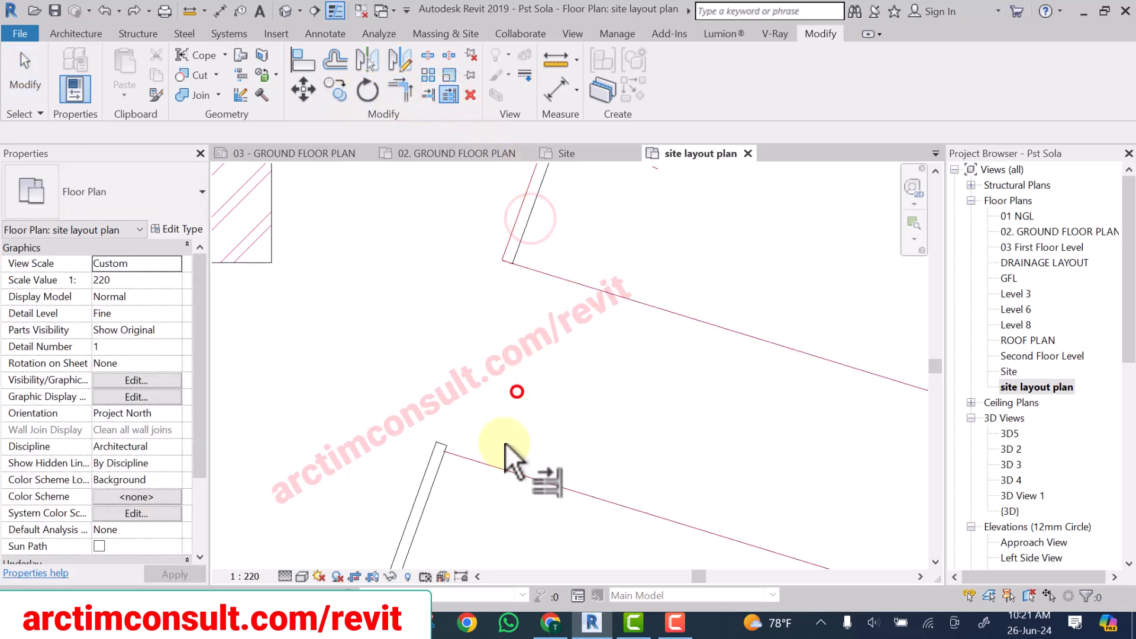
left_click(500, 465)
left_click(416, 508)
scroll(533, 355, "down", 4)
scroll(540, 365, "up", 4)
key("Escape")
scroll(568, 391, "down", 3)
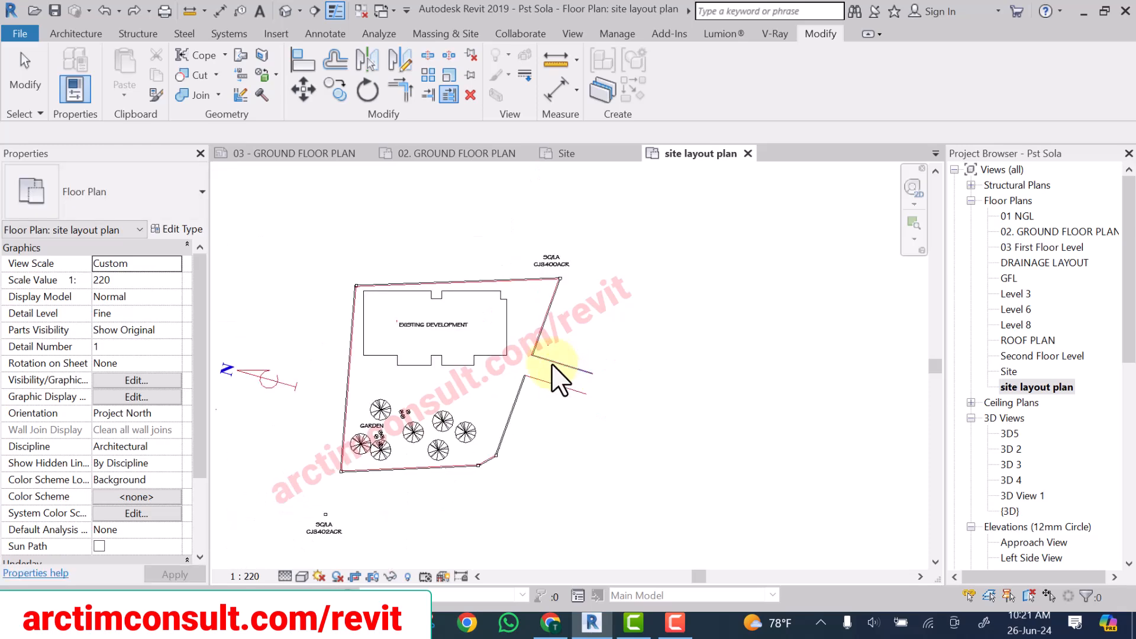
key("Escape")
Add a furniture-style detail line offset 1200 mm outward from the upper part of the right fence wall by picking the existing line.
scroll(571, 366, "up", 2)
scroll(565, 323, "down", 2)
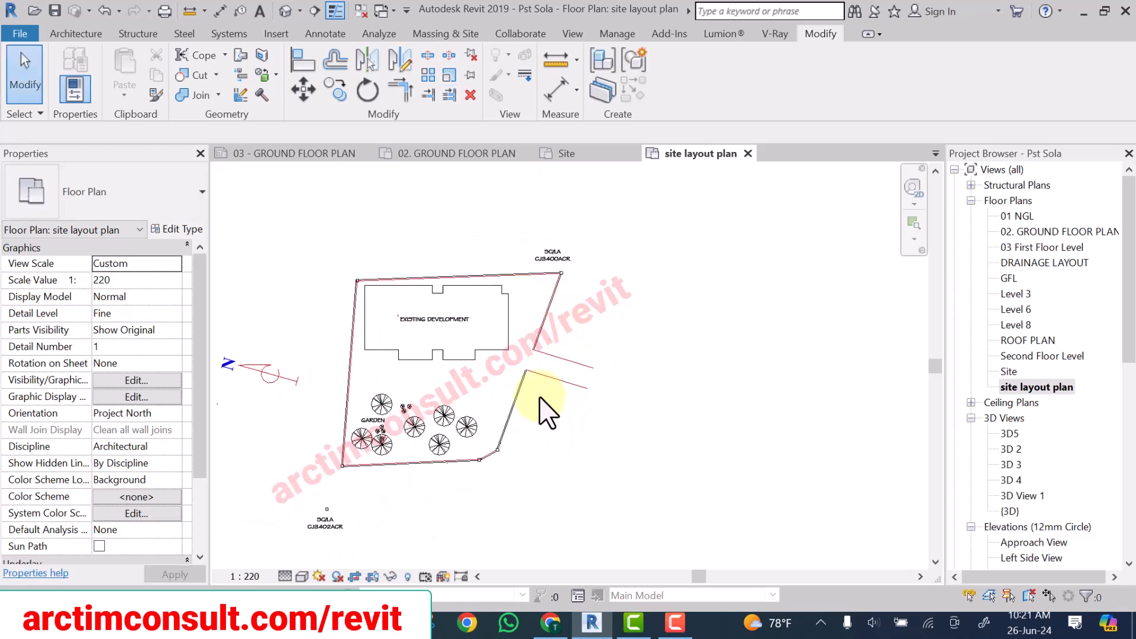
scroll(532, 385, "up", 1)
scroll(525, 301, "up", 2)
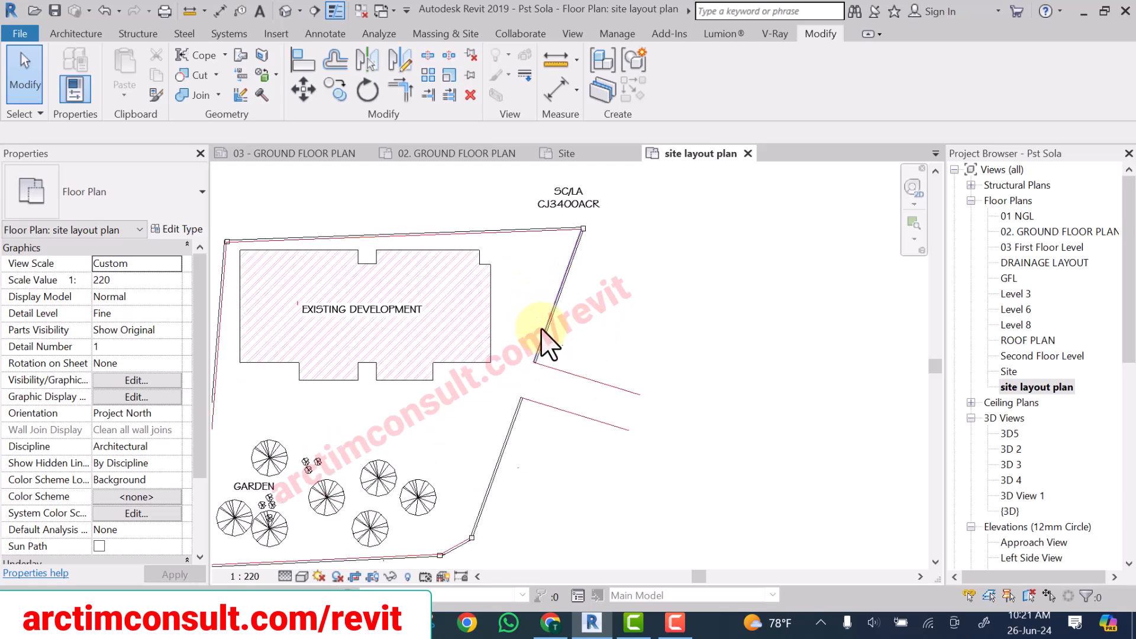
left_click(541, 329)
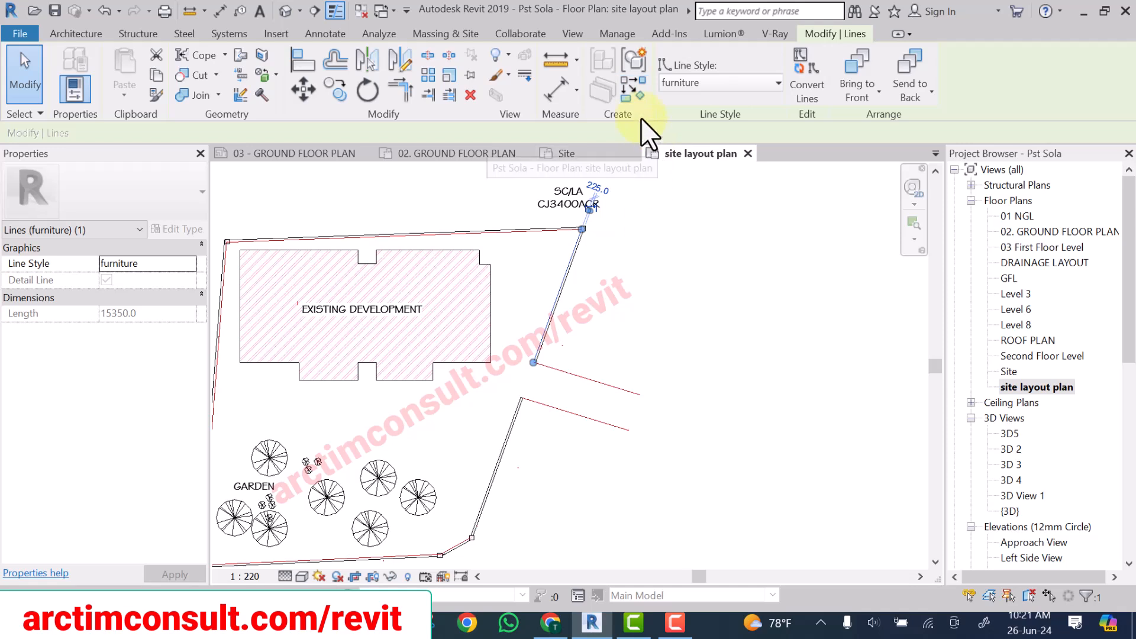
left_click(631, 87)
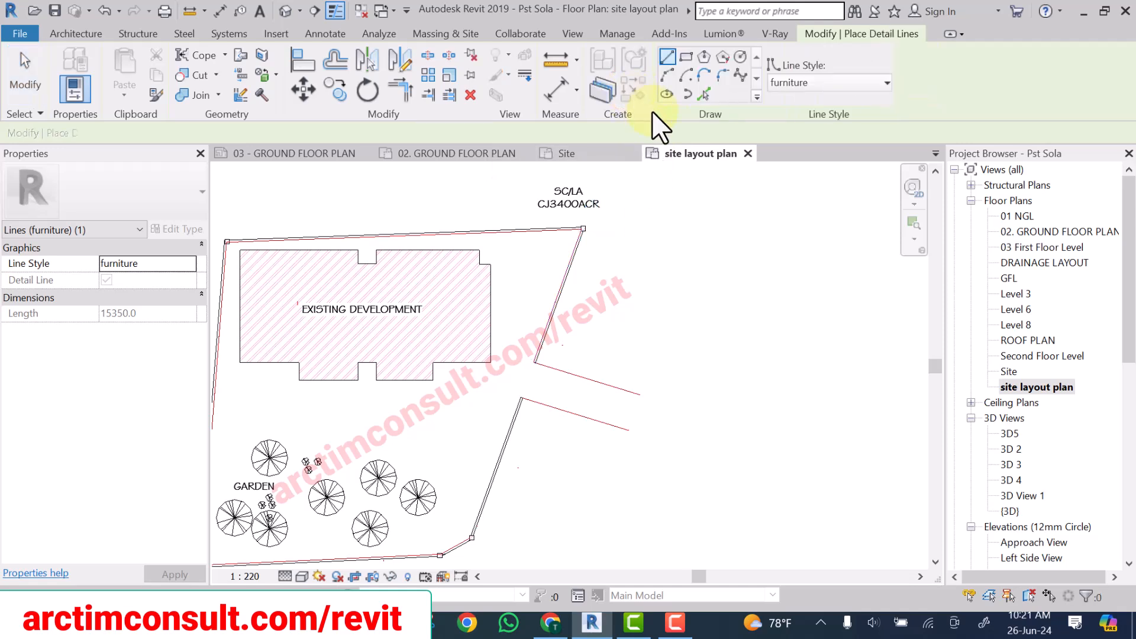
left_click(704, 89)
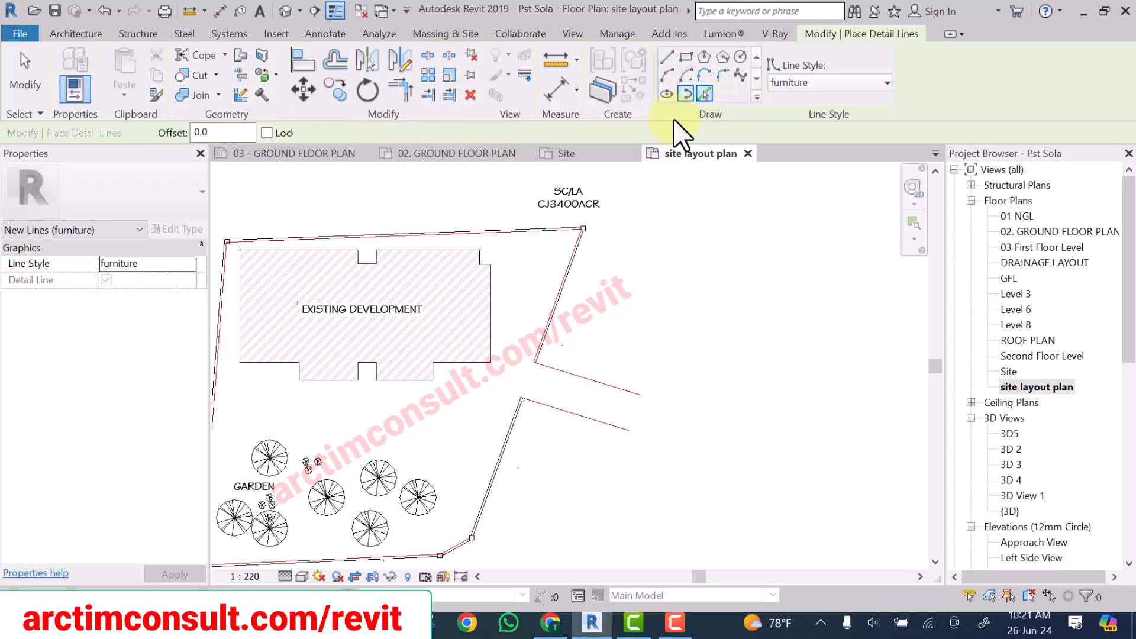
left_click(216, 132)
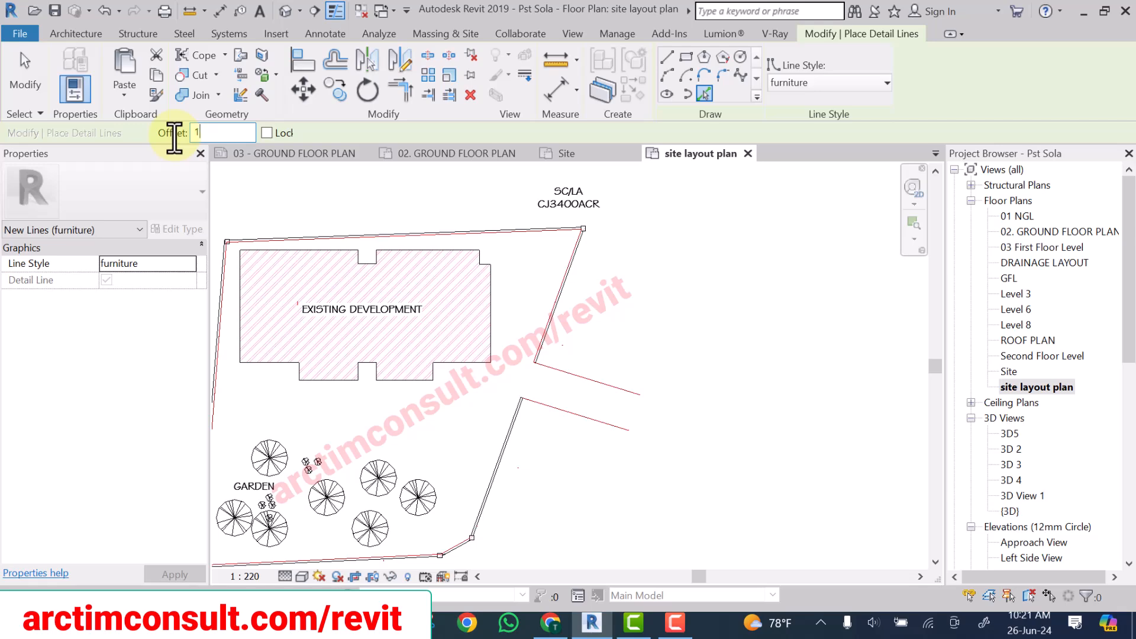
type("1200")
scroll(558, 337, "up", 4)
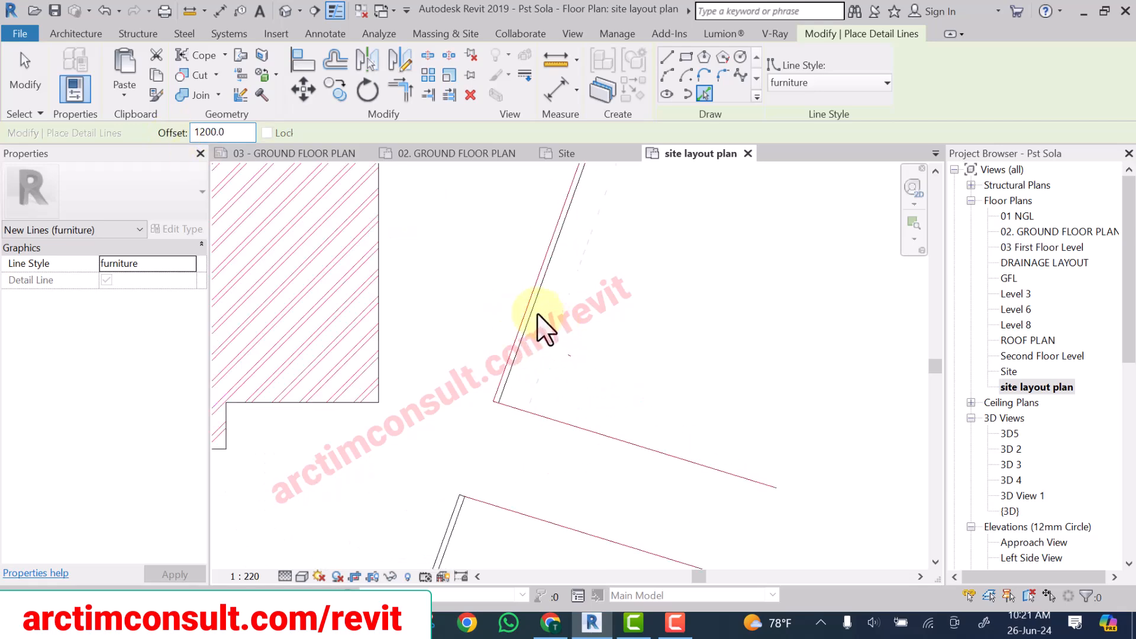
left_click(535, 311)
scroll(537, 317, "down", 5)
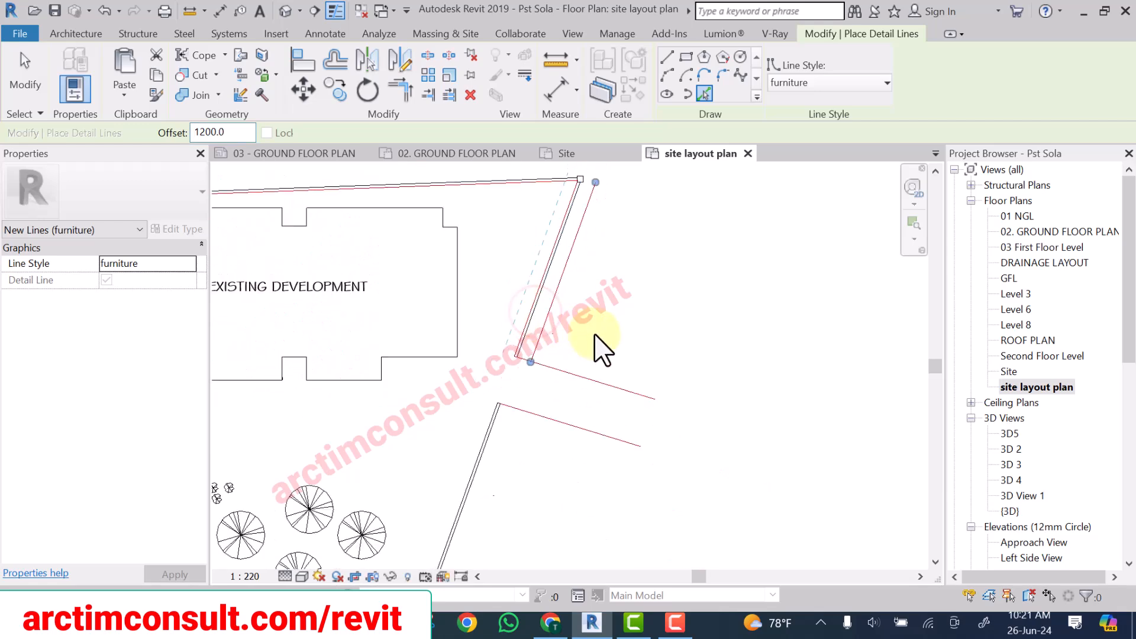
Add another parallel detail line offset 3000 mm outward from the 1200 mm offset line, and finish drawing.
double_click(228, 130)
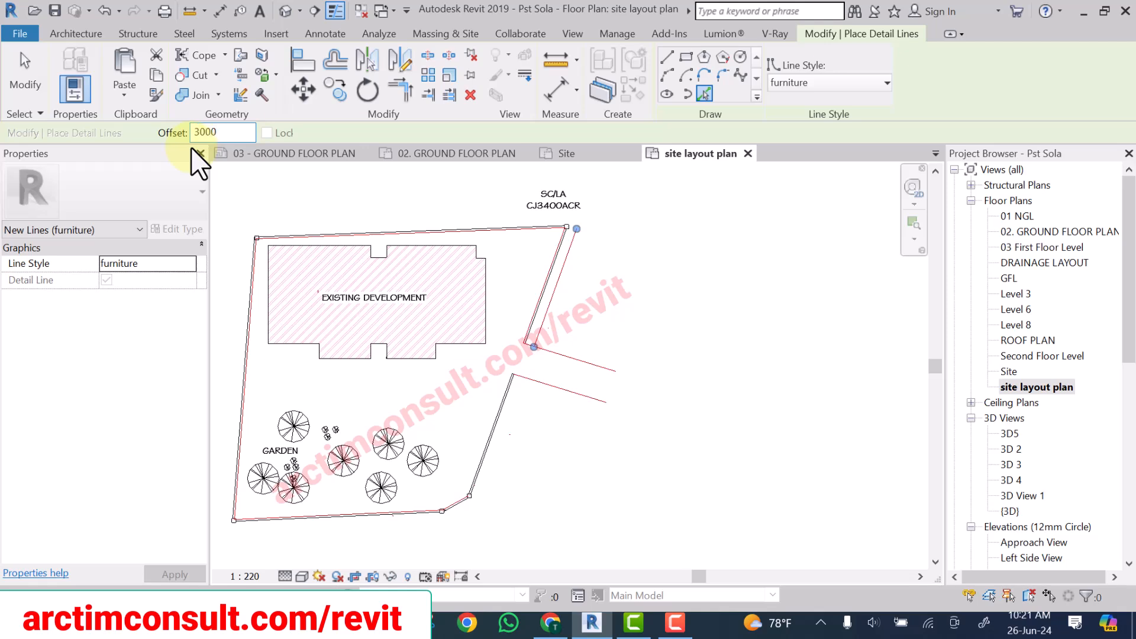
left_click(550, 316)
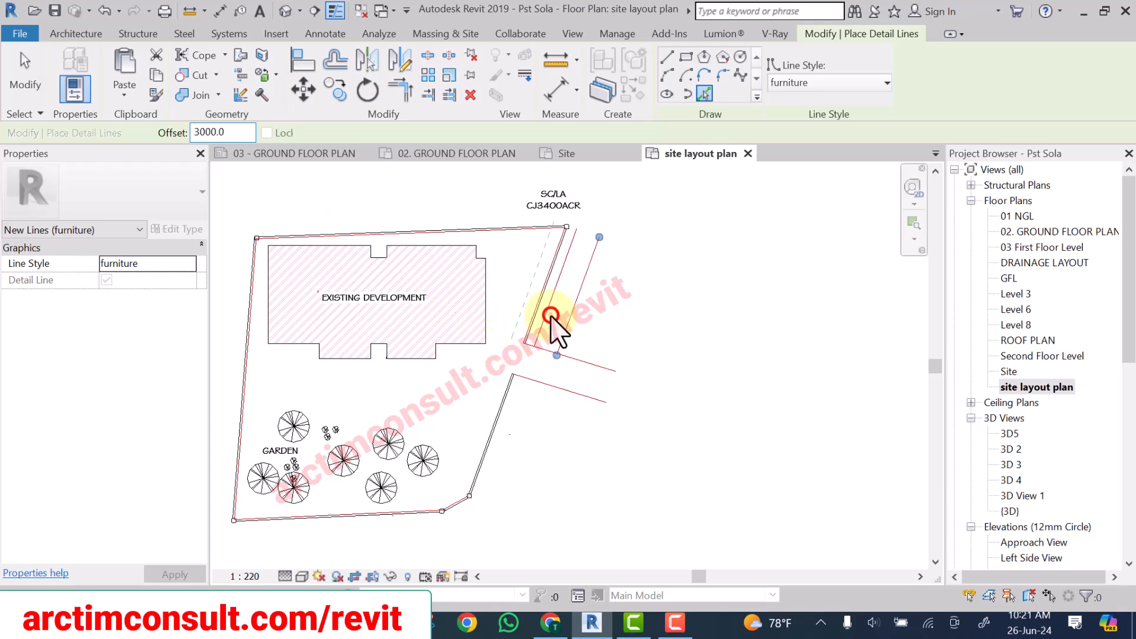
key("Escape")
key("Escape")
Draw a detail line about 17000 mm long below the fence's lower-right corner, sloping about 17° below horizontal, and finish drawing.
middle_click_drag(616, 390, 642, 379)
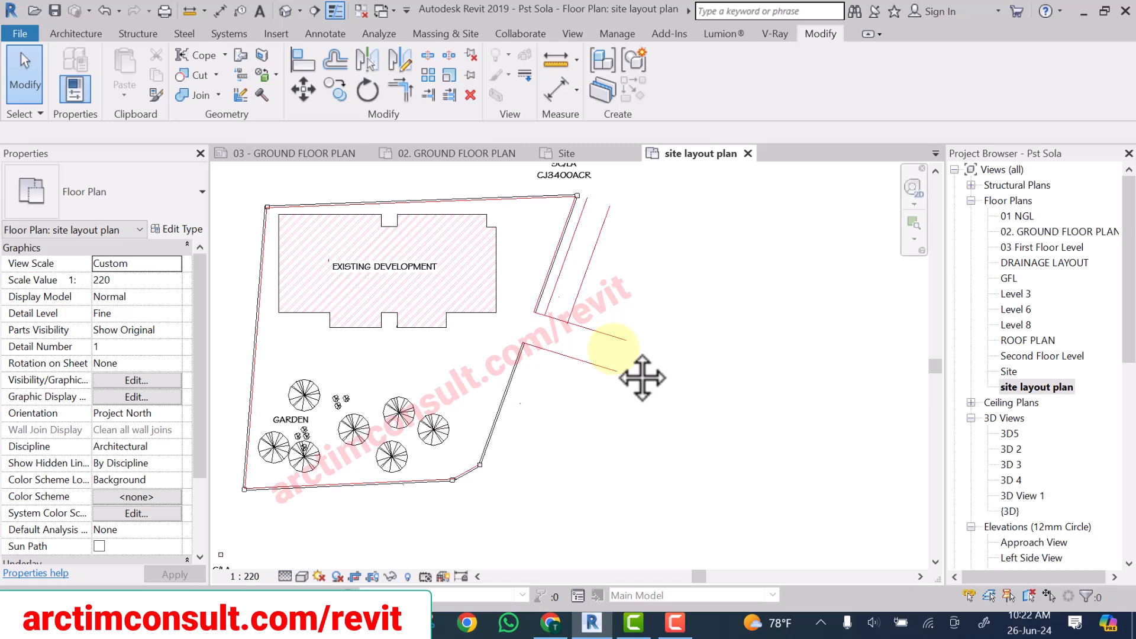
key("d")
key("l")
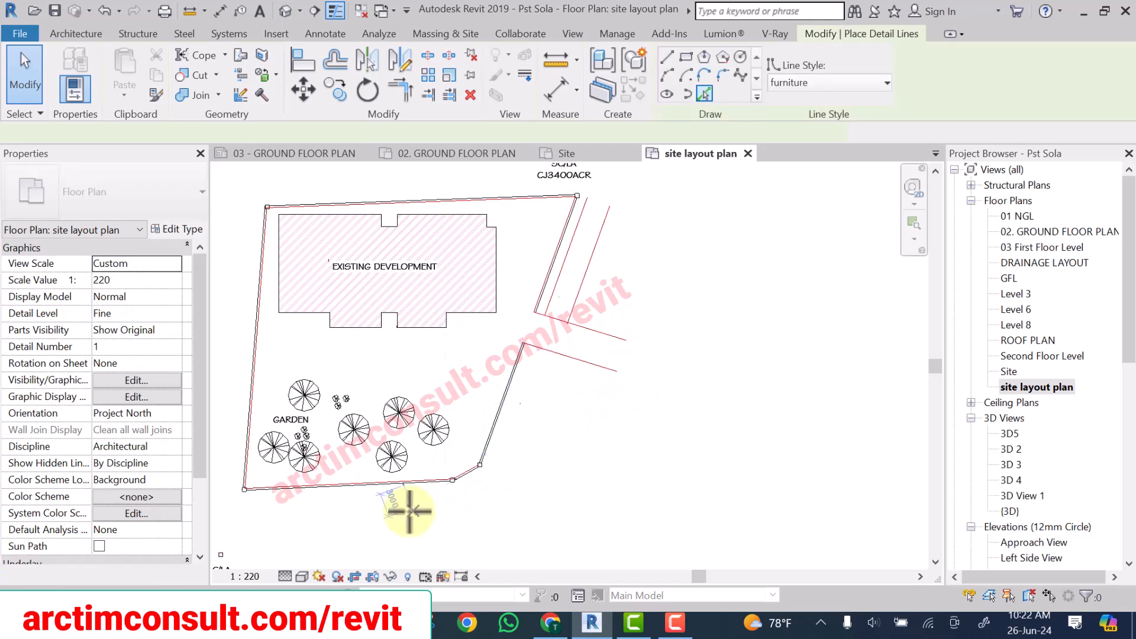
left_click(409, 506)
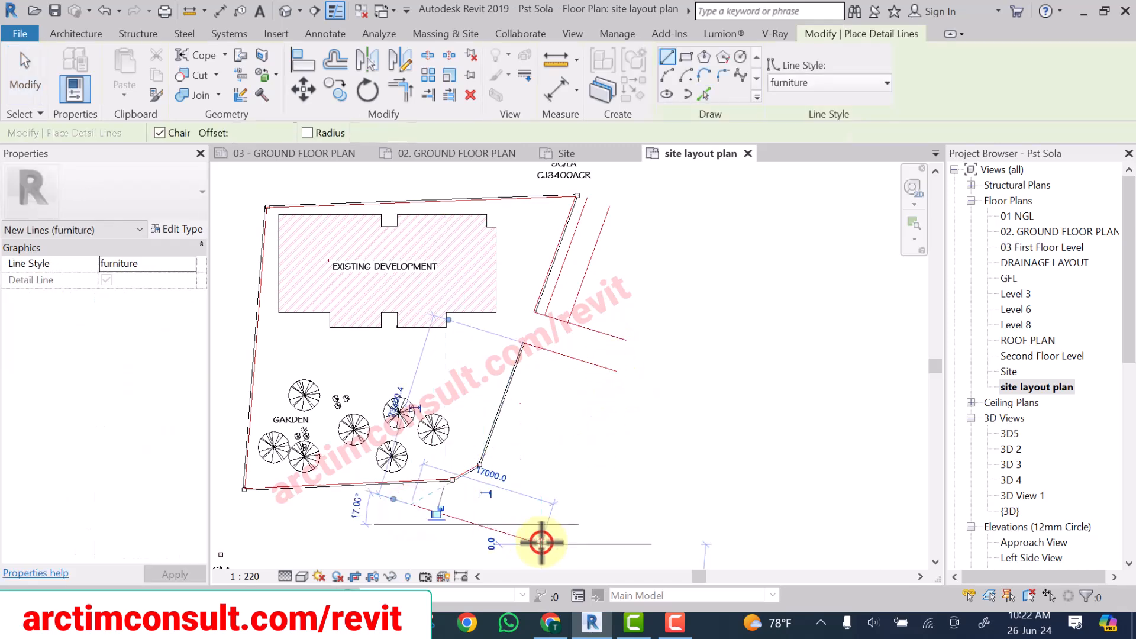
left_click(540, 543)
key("Escape")
key("Escape")
scroll(543, 487, "down", 3)
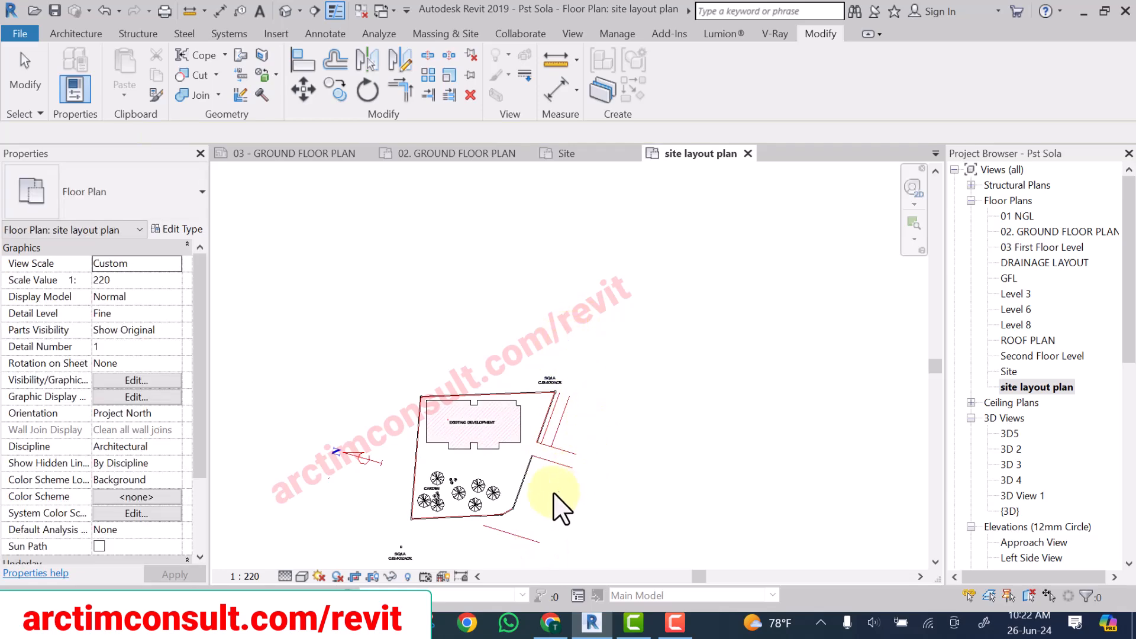
Copy the sloping 17000 mm line from below the site to above the fence's upper-right corner.
left_click(519, 537)
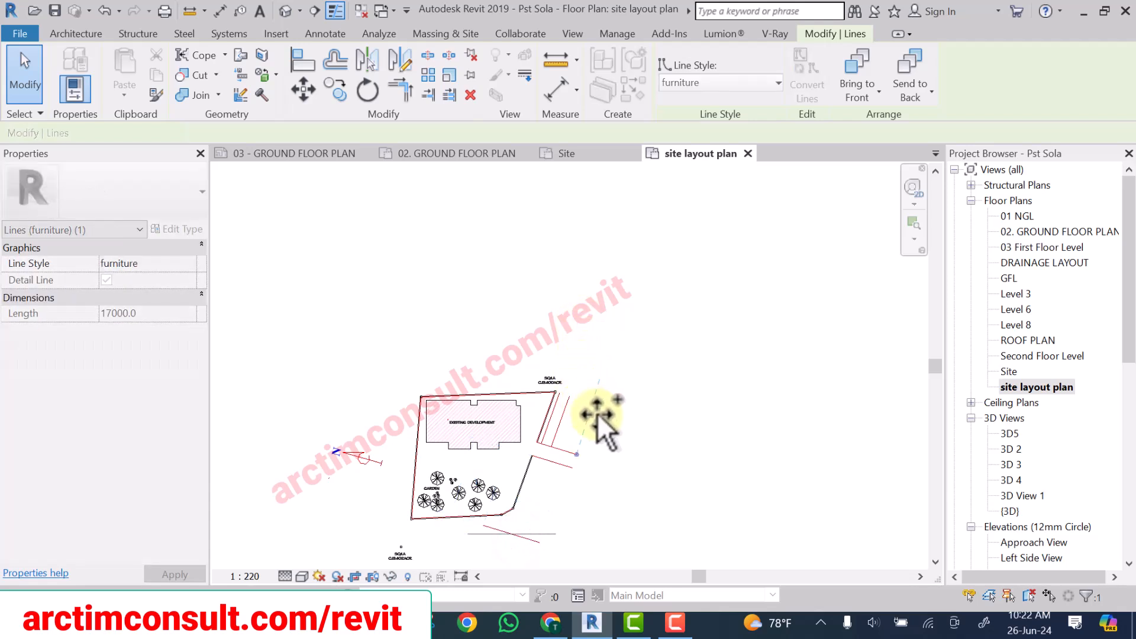
scroll(596, 414, "up", 1)
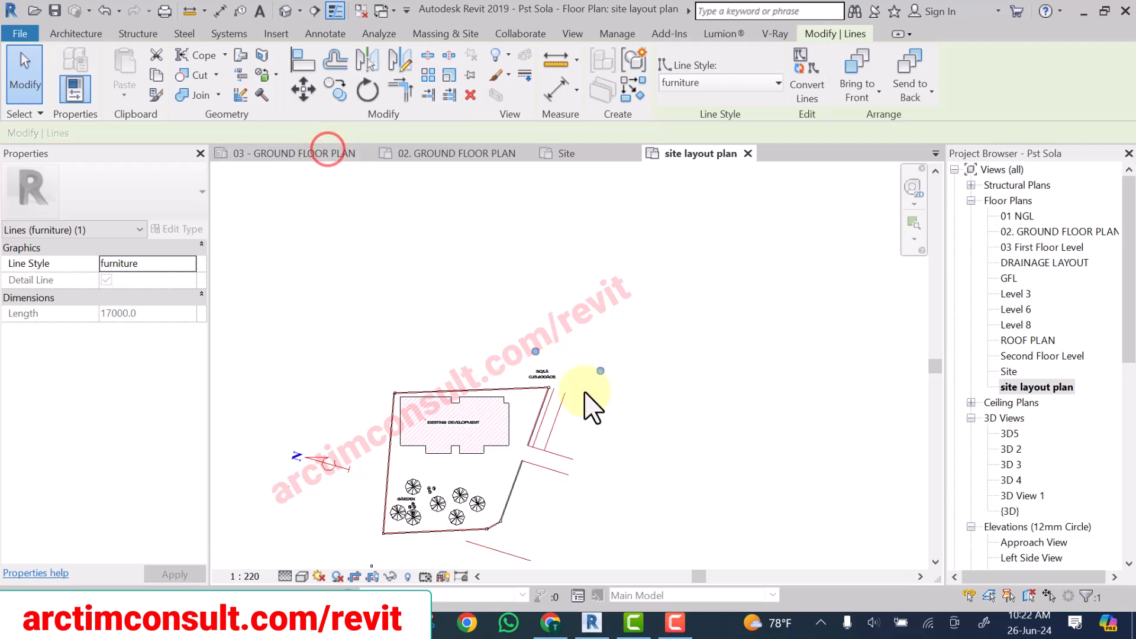
left_click(619, 446)
Show the plan's crop region and turn off view cropping.
scroll(544, 488, "up", 2)
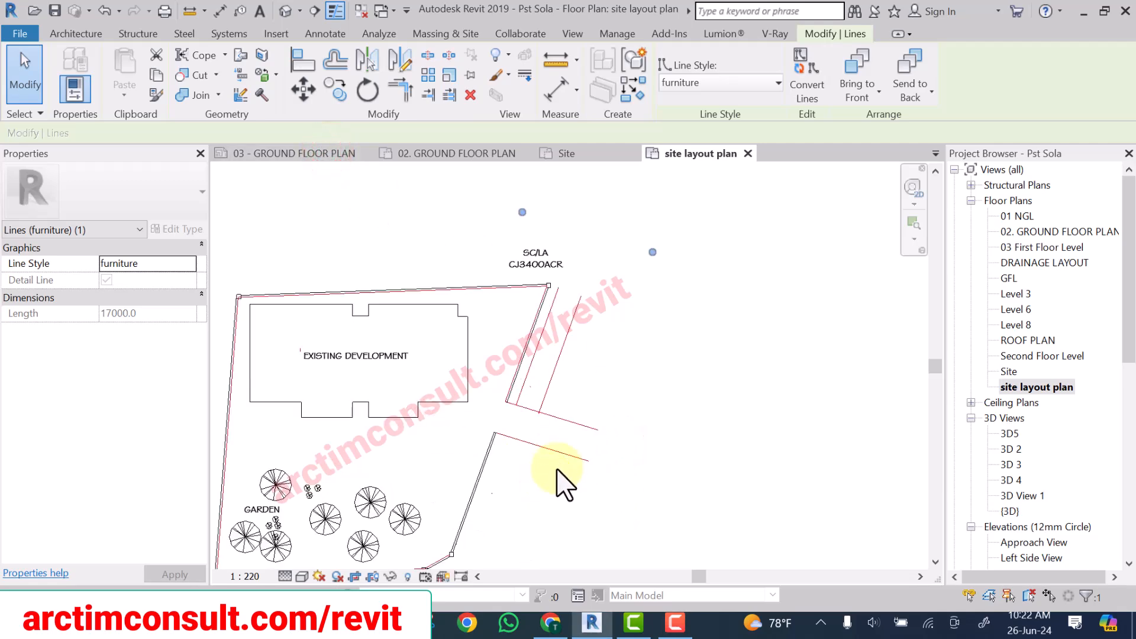
scroll(583, 415, "down", 3)
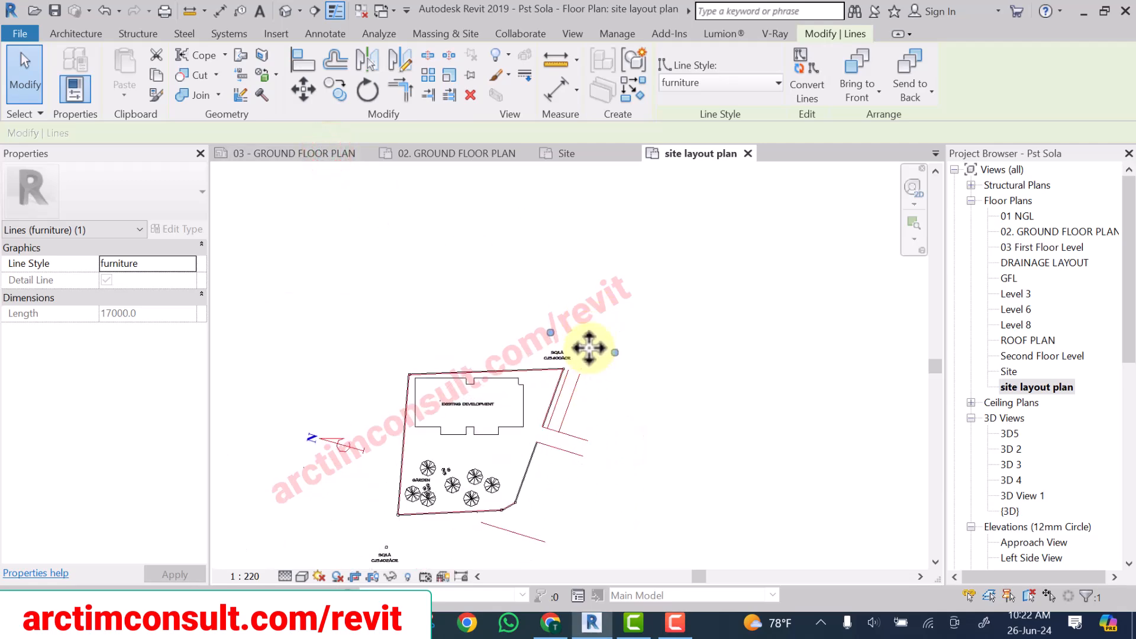
scroll(598, 367, "up", 2)
scroll(598, 350, "up", 2)
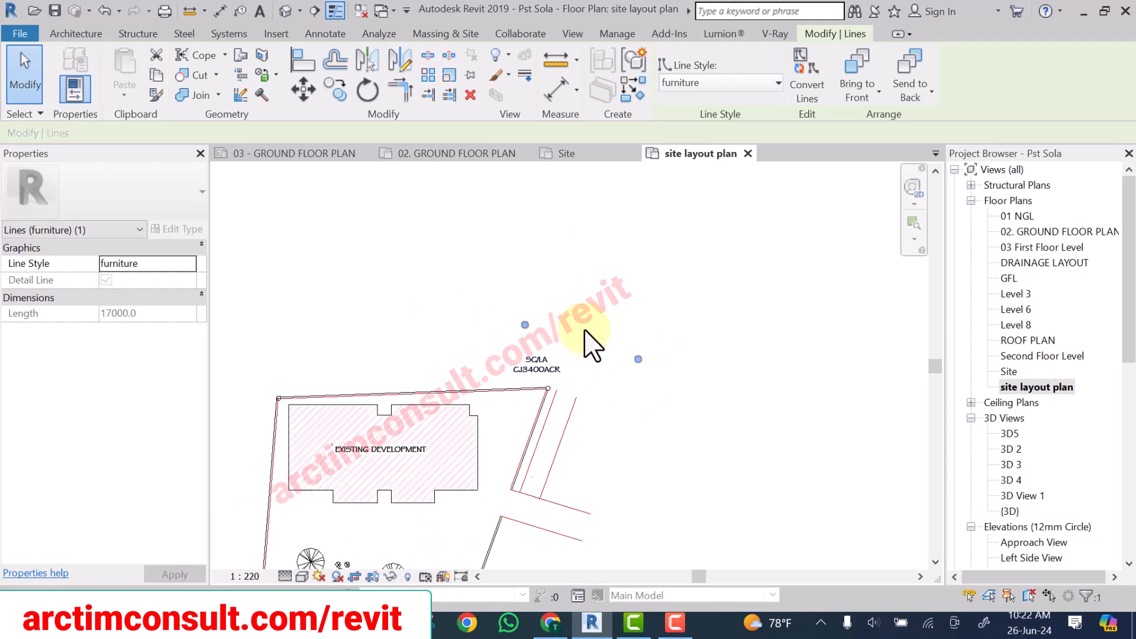
left_click(372, 577)
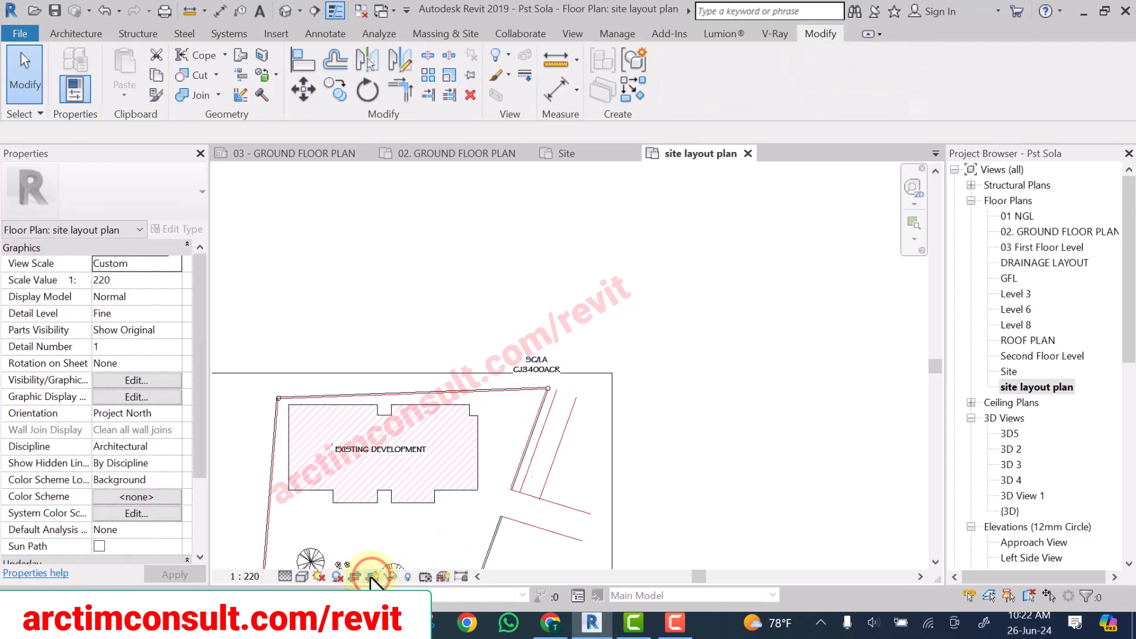
scroll(547, 361, "down", 3)
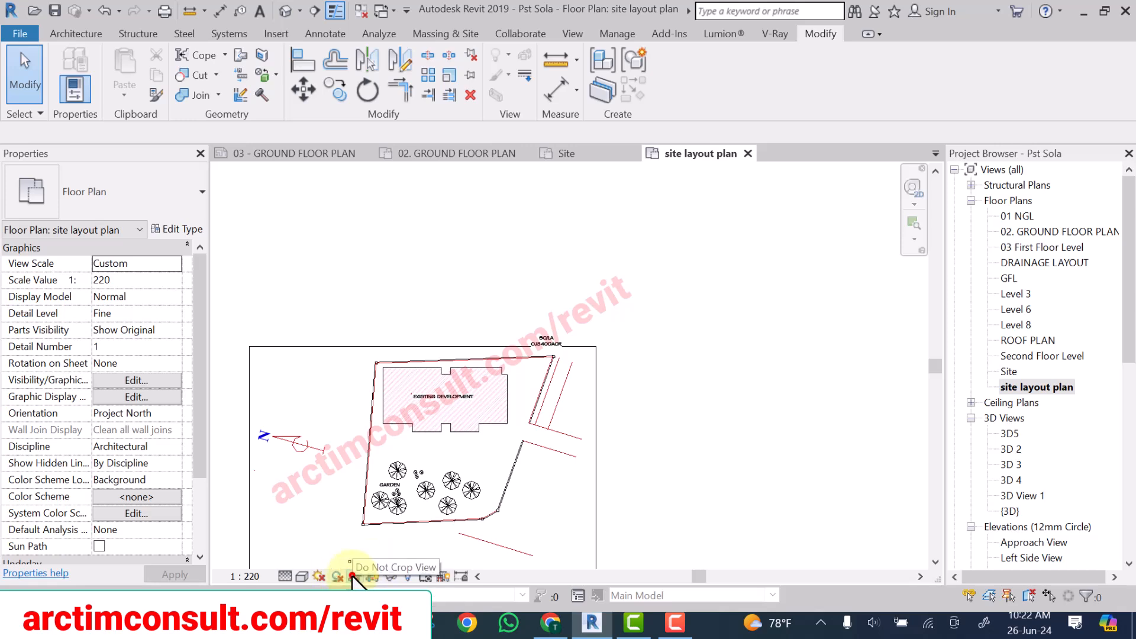
left_click(352, 576)
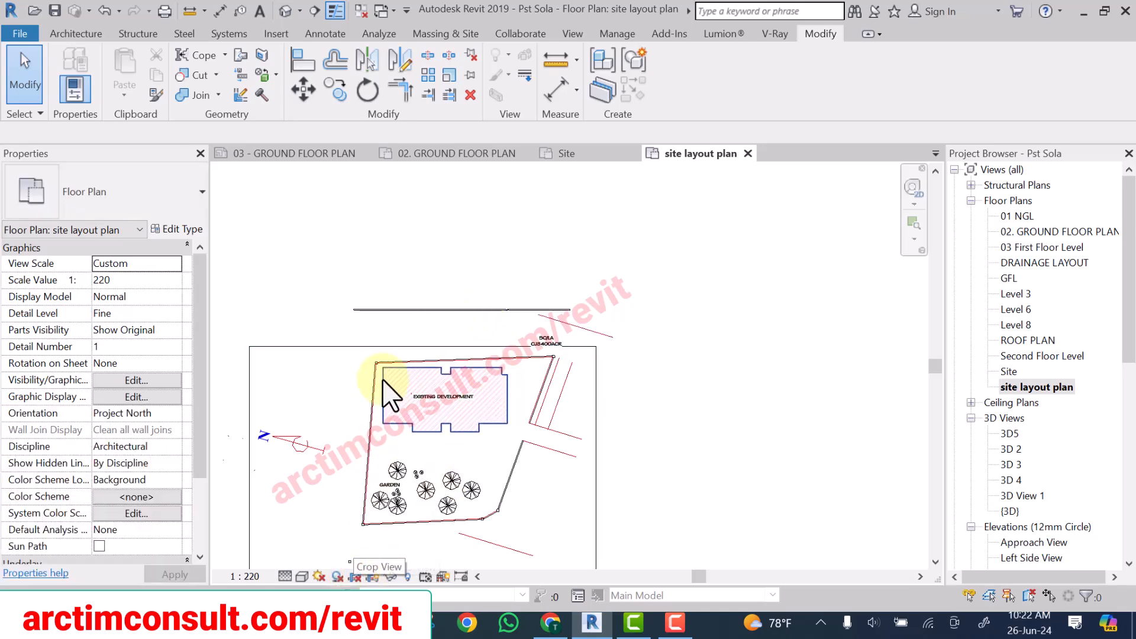
Enlarge the crop region by moving its upper edge above the copied sloping line and its right edge farther outward.
left_click(376, 350)
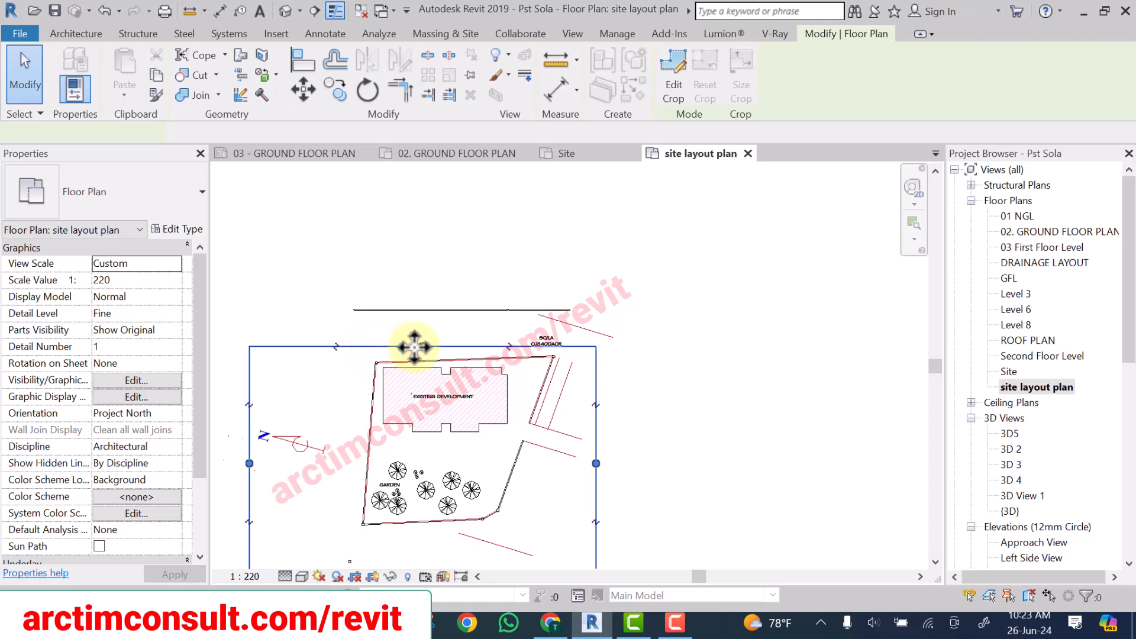
left_click_drag(421, 347, 438, 274)
left_click_drag(596, 426, 657, 429)
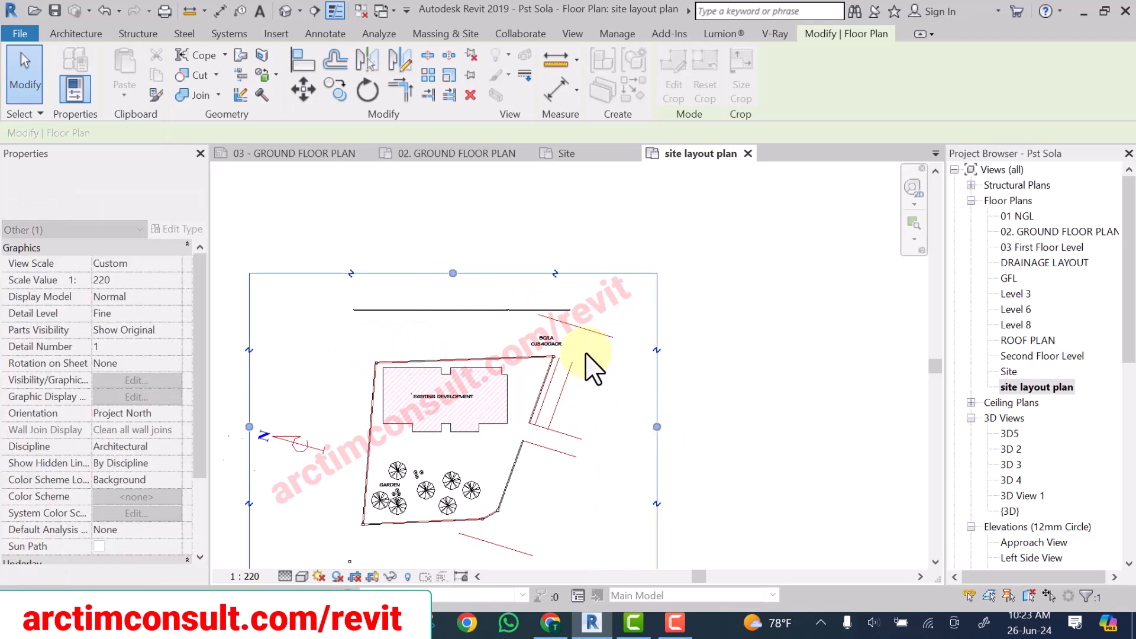
Move the copied sloping line down from above the SC/LA beacon label to just above the two parallel road lines' upper ends.
scroll(592, 325, "up", 3)
left_click(603, 275)
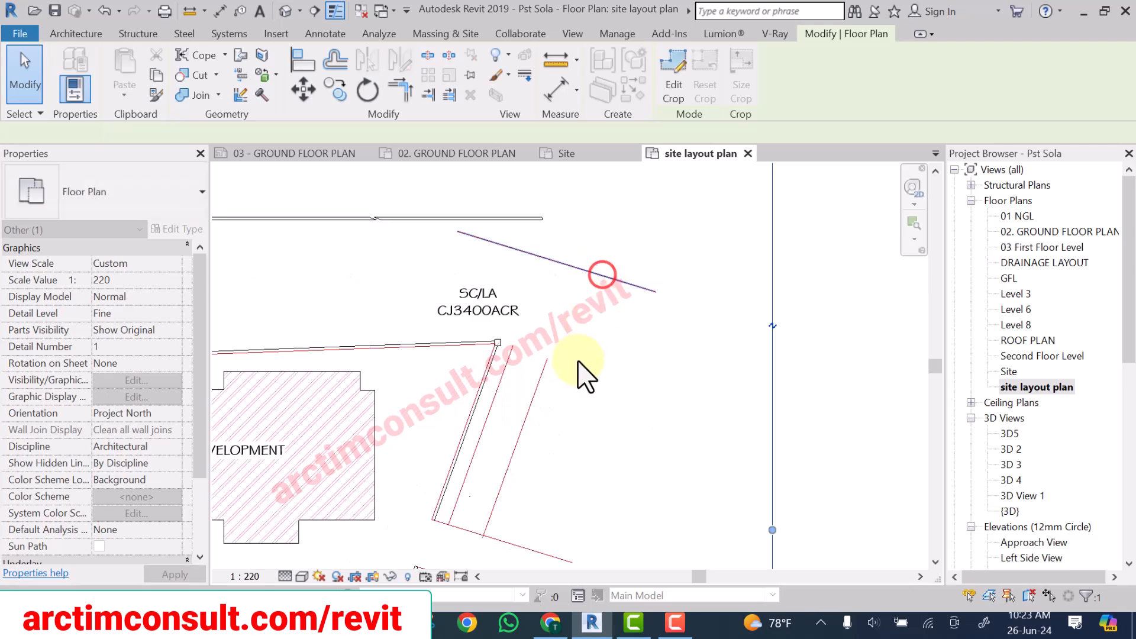
left_click_drag(578, 360, 589, 335)
left_click(590, 417)
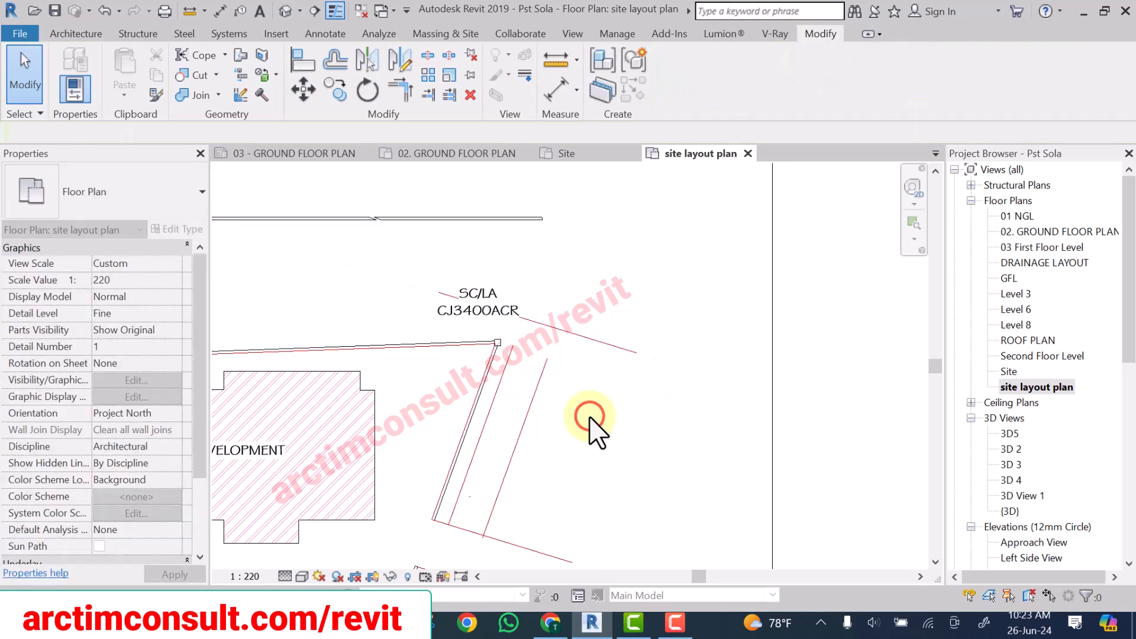
Extend both parallel road lines outside the right fence up to the upper sloping line with Trim/Extend Multiple Elements.
key("o")
key("f")
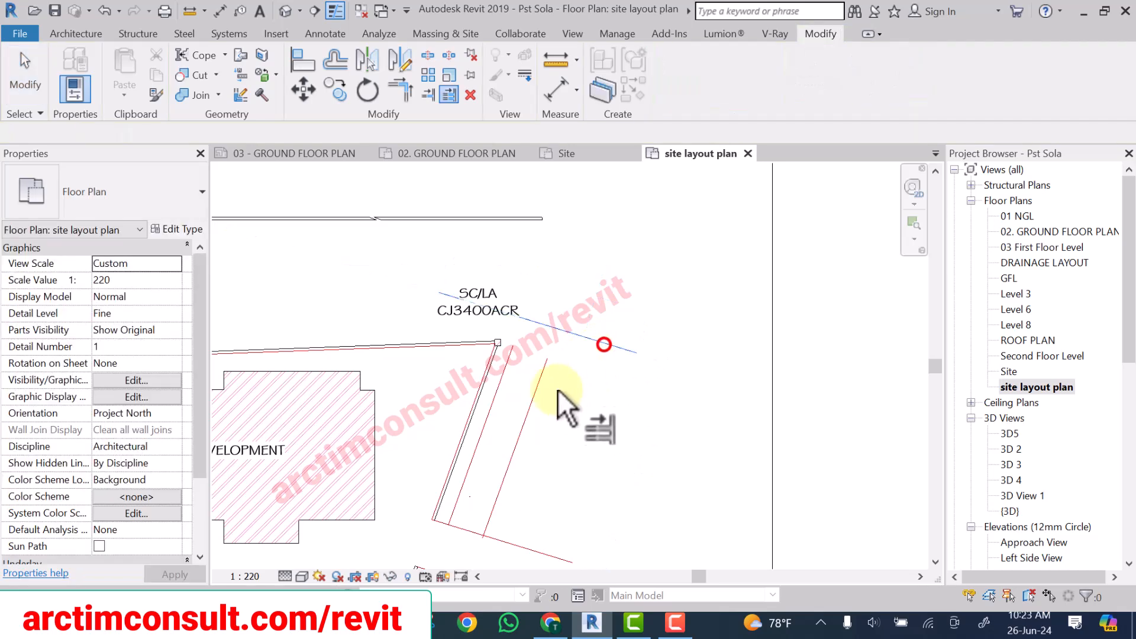
scroll(586, 271, "down", 5)
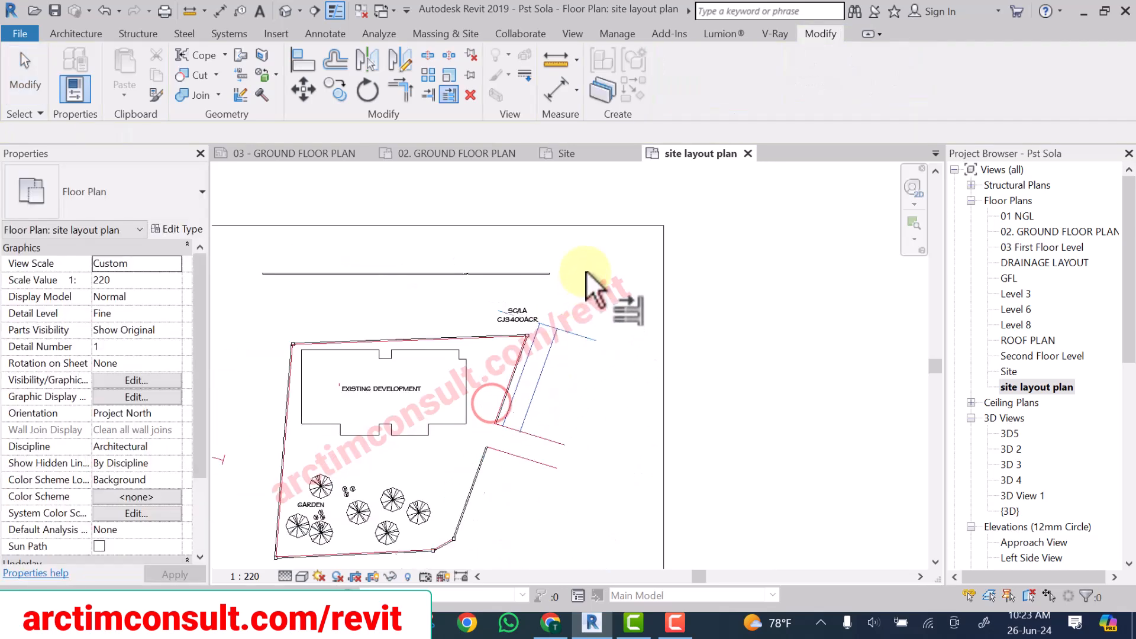
Extend the outer road line down across the access road opening to the sloping line below the fence's lower-right corner.
scroll(542, 408, "up", 3)
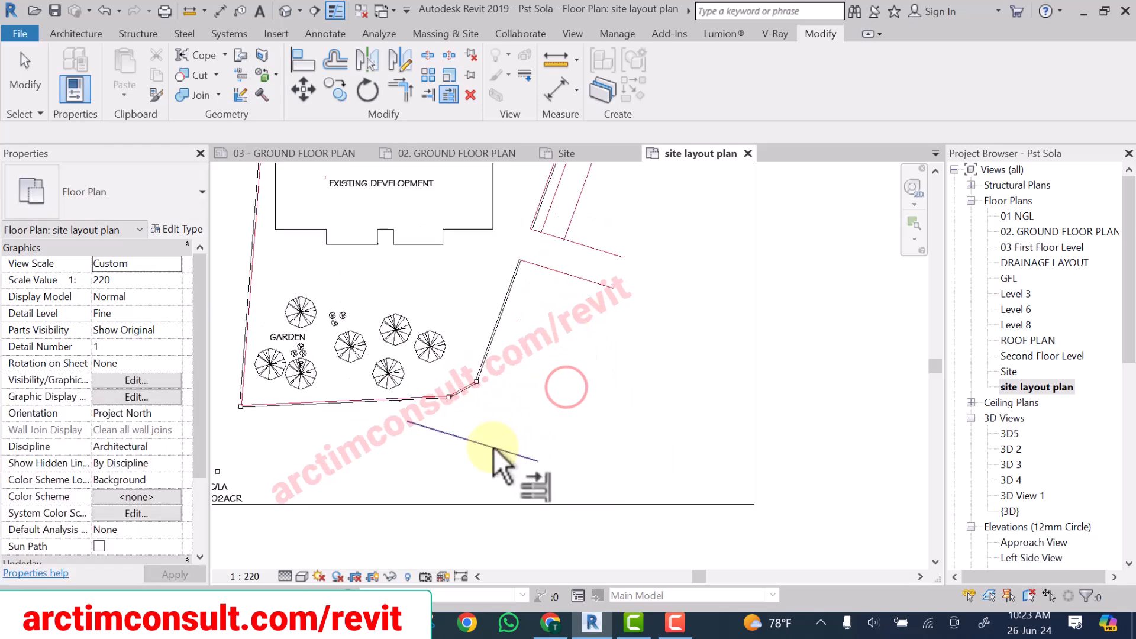
scroll(494, 446, "down", 3)
left_click(529, 310)
left_click(541, 312)
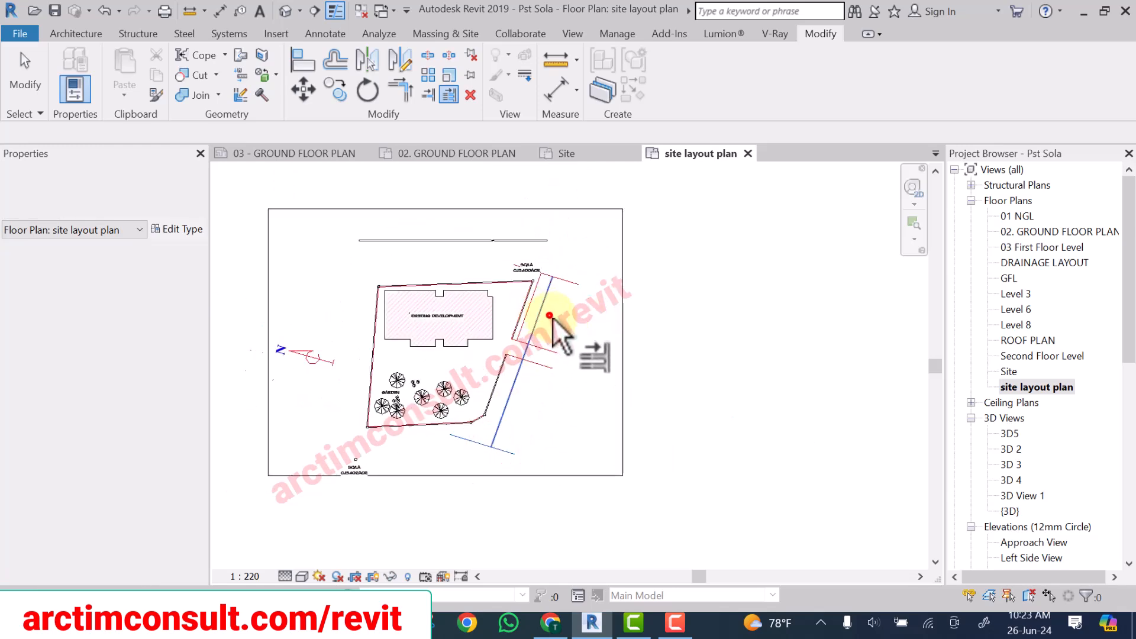
Split the inner road line just beyond both sides of the gate opening, removing the inner segment between the cuts.
key("Escape")
key("Escape")
scroll(528, 341, "up", 6)
scroll(632, 363, "down", 4)
scroll(545, 355, "up", 4)
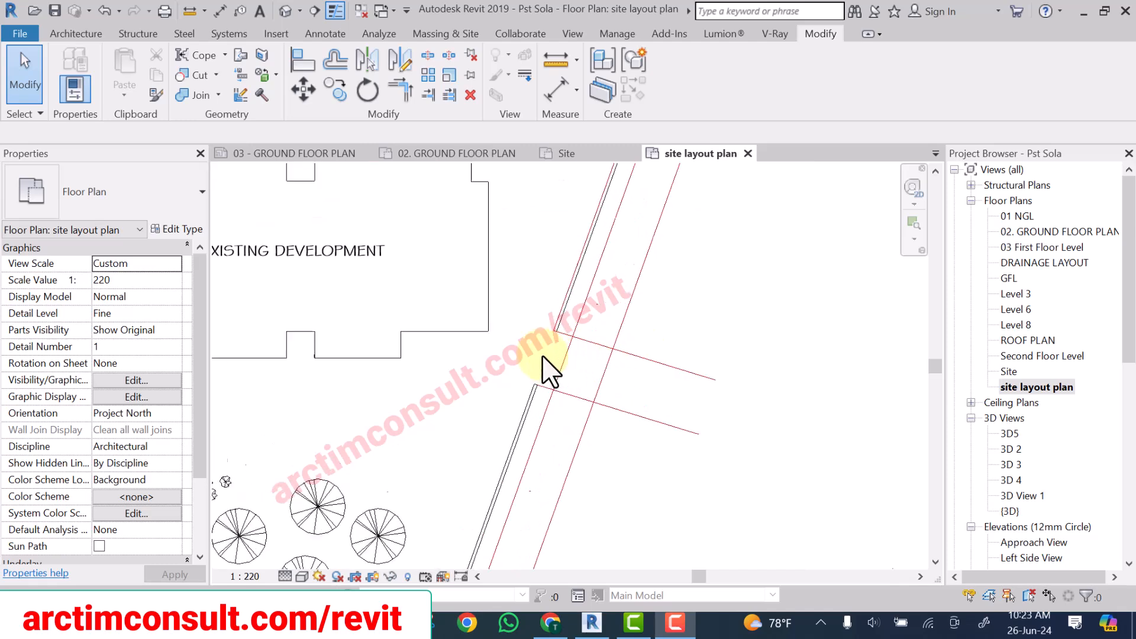
left_click(695, 281)
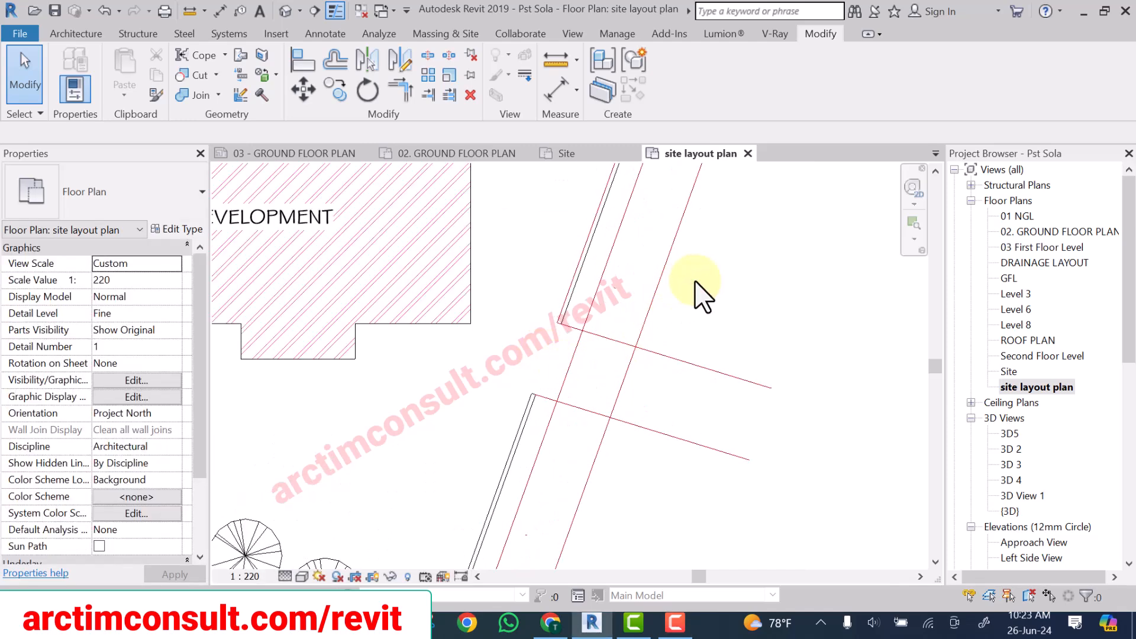
key("s")
key("l")
scroll(690, 296, "up", 3)
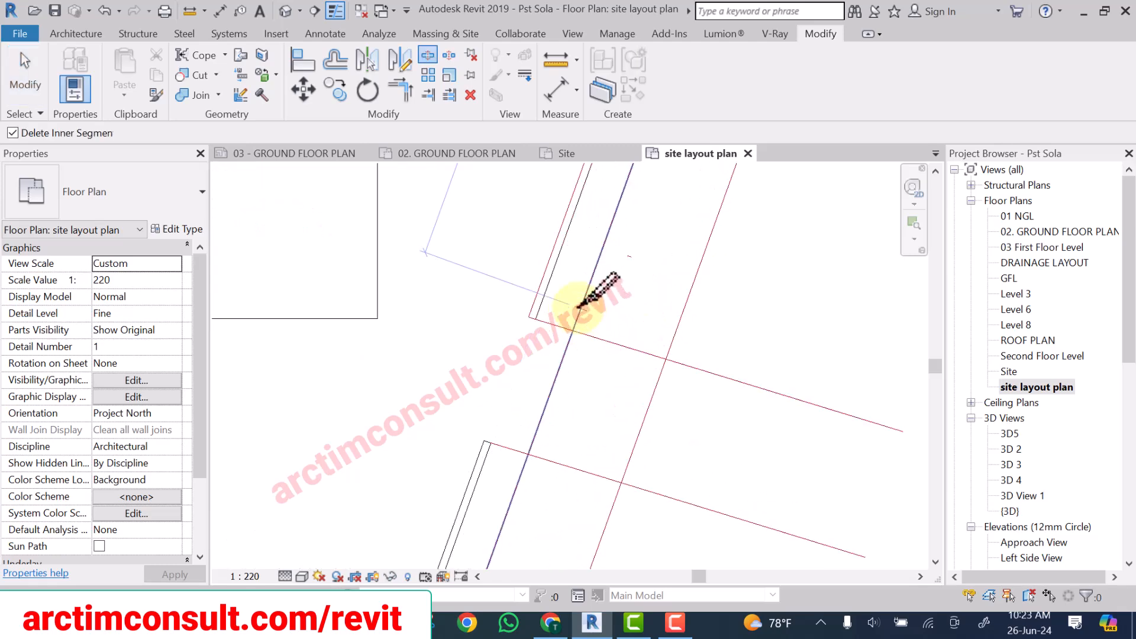
left_click(581, 303)
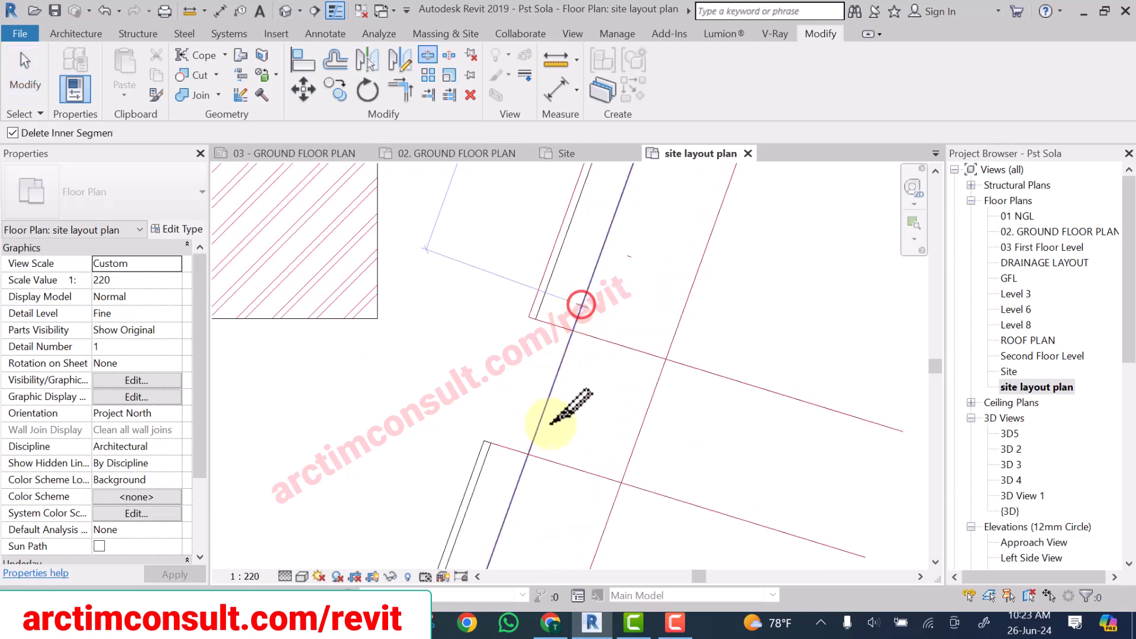
left_click(521, 472)
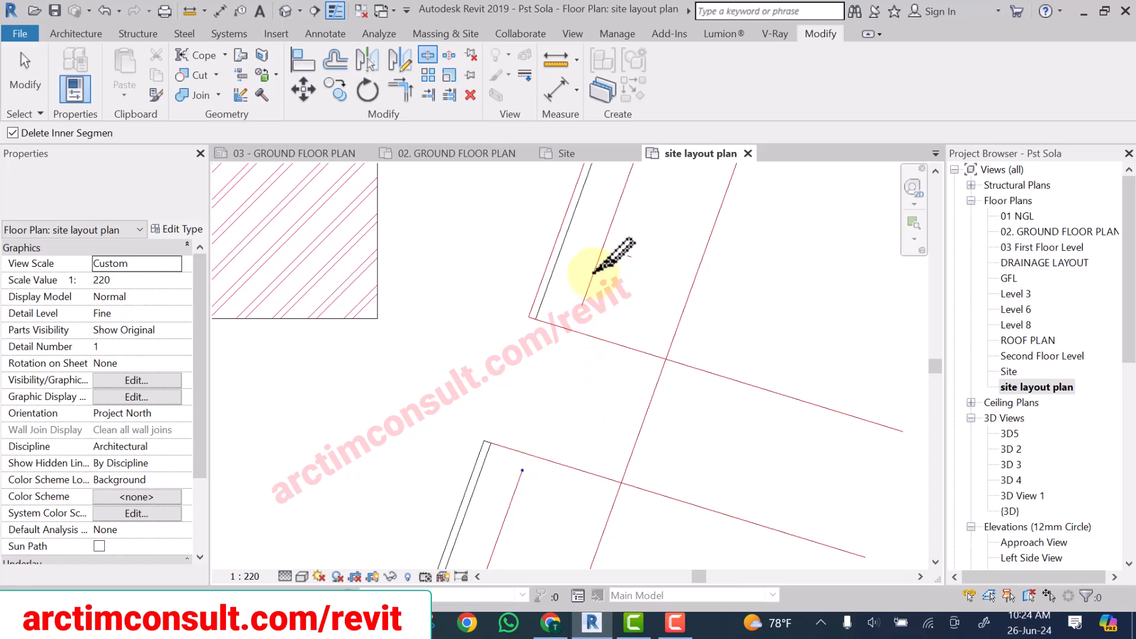
scroll(662, 315, "down", 4)
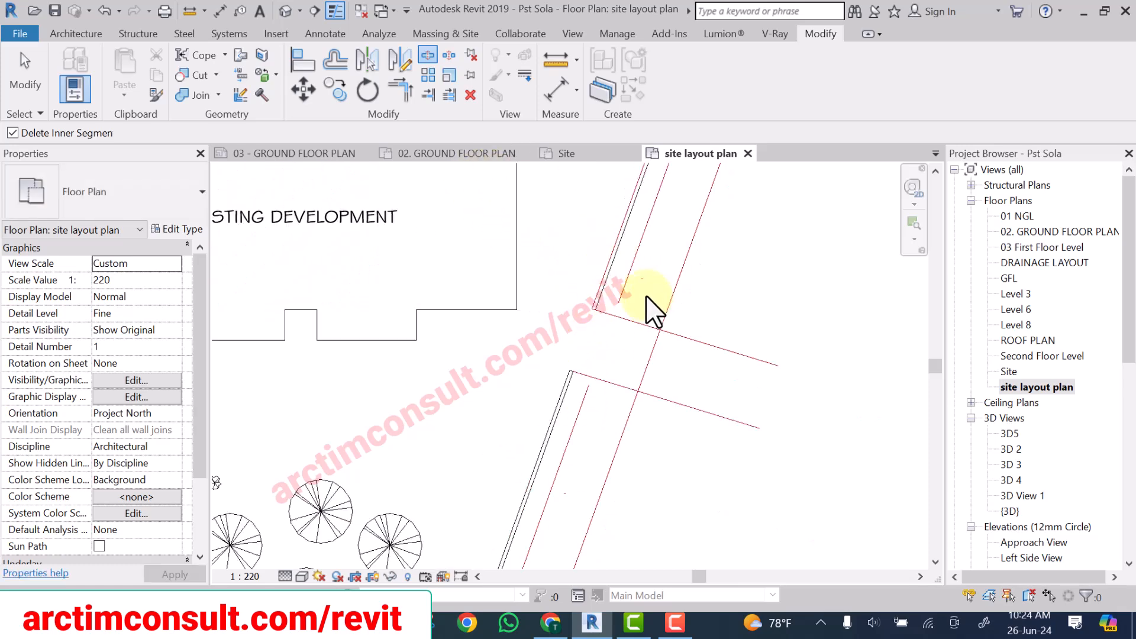
scroll(650, 296, "up", 2)
key("Escape")
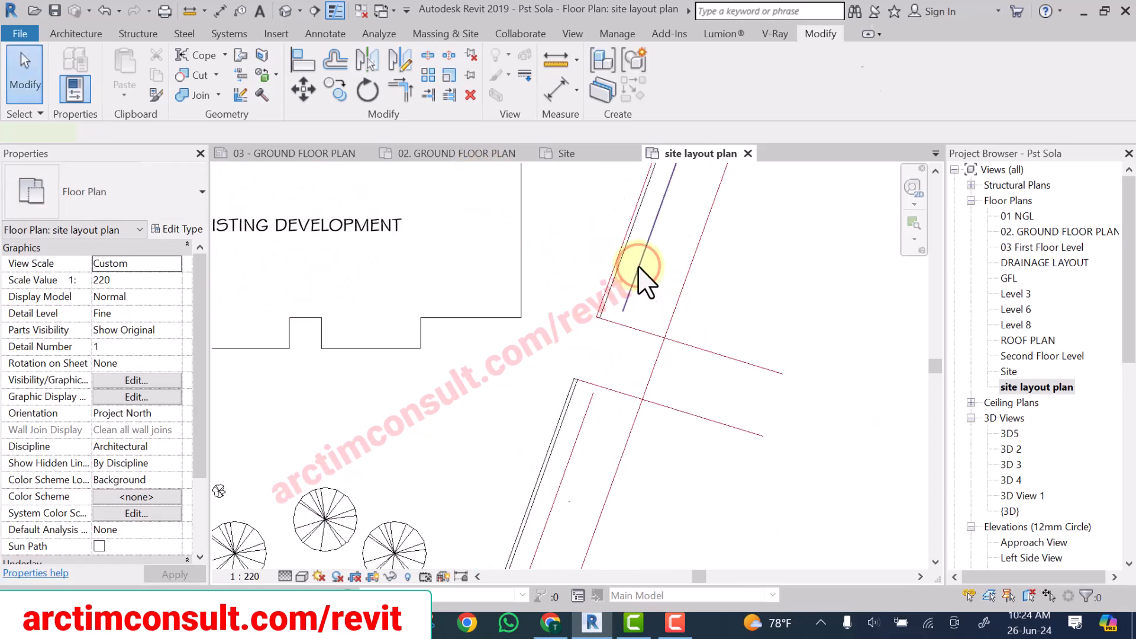
left_click(639, 266)
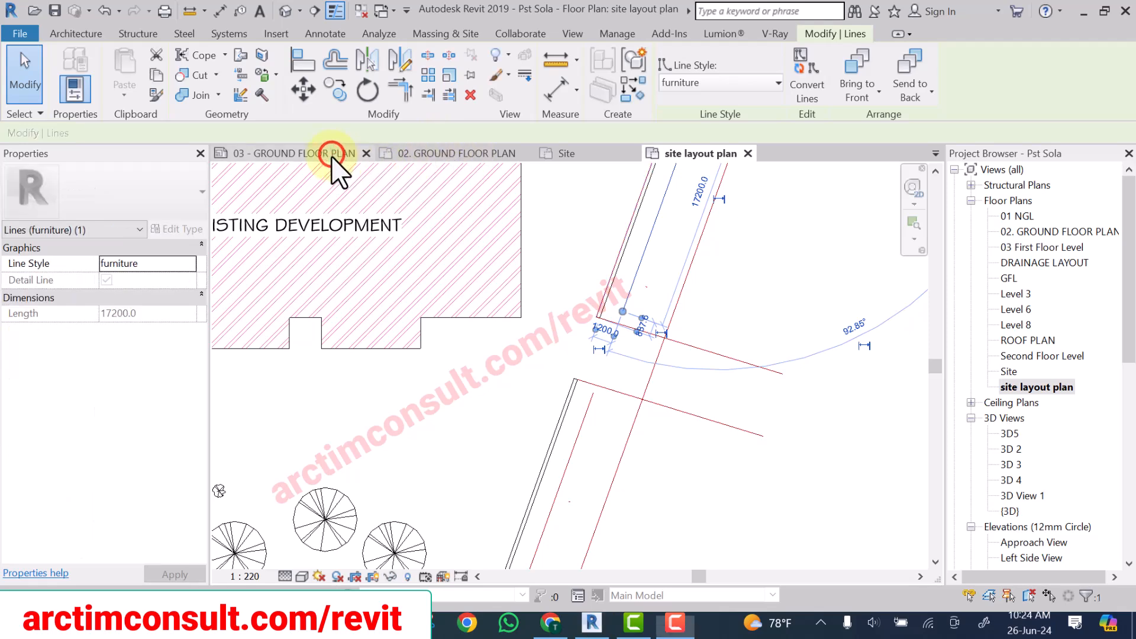
scroll(660, 274, "up", 2)
left_click(660, 266)
left_click(634, 250)
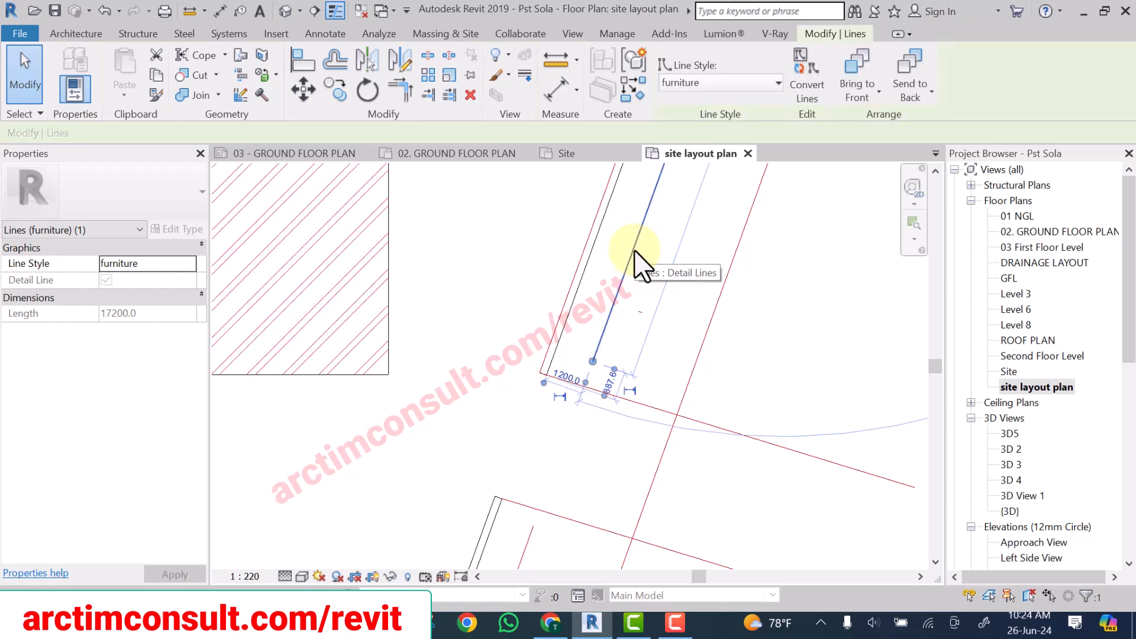
key("d")
key("l")
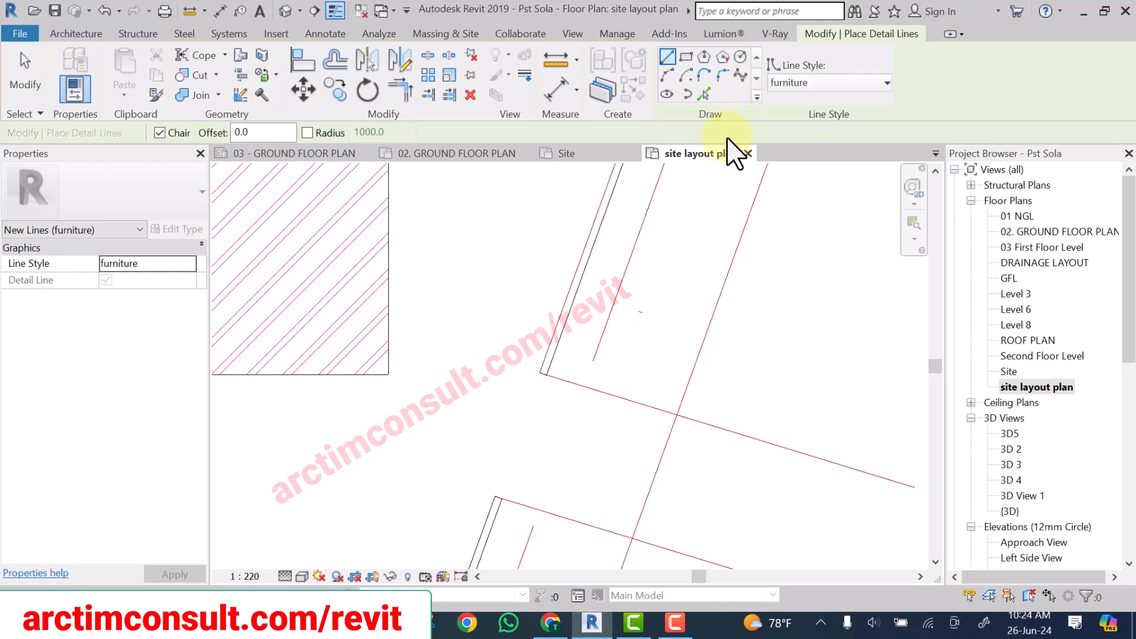
left_click(722, 74)
scroll(556, 382, "up", 3)
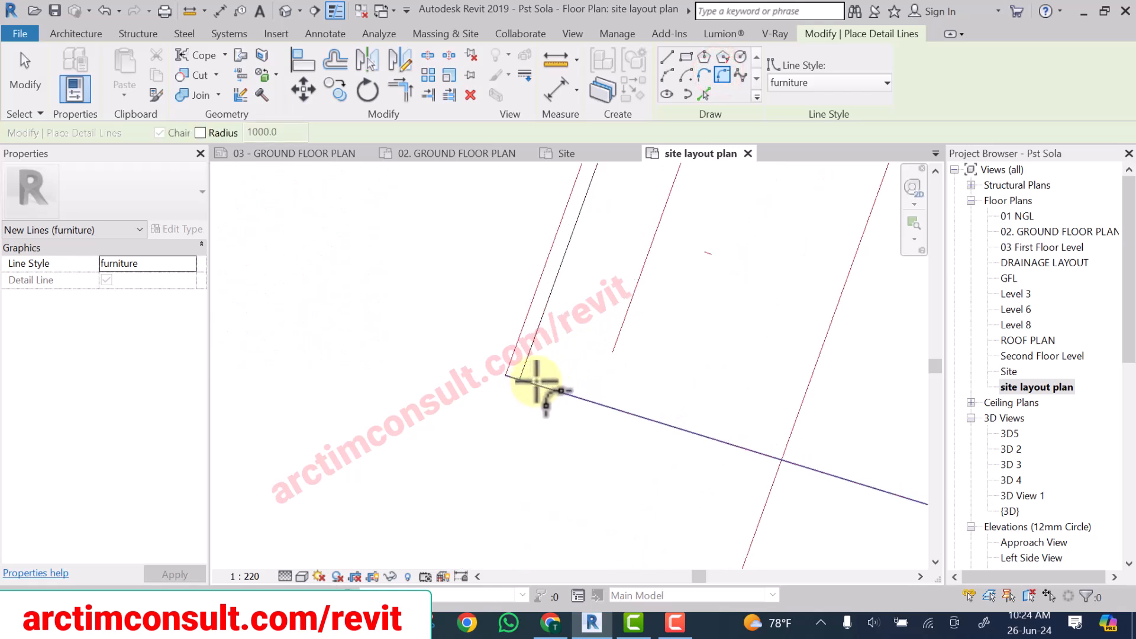
scroll(535, 384, "down", 3)
key("Escape")
key("Escape")
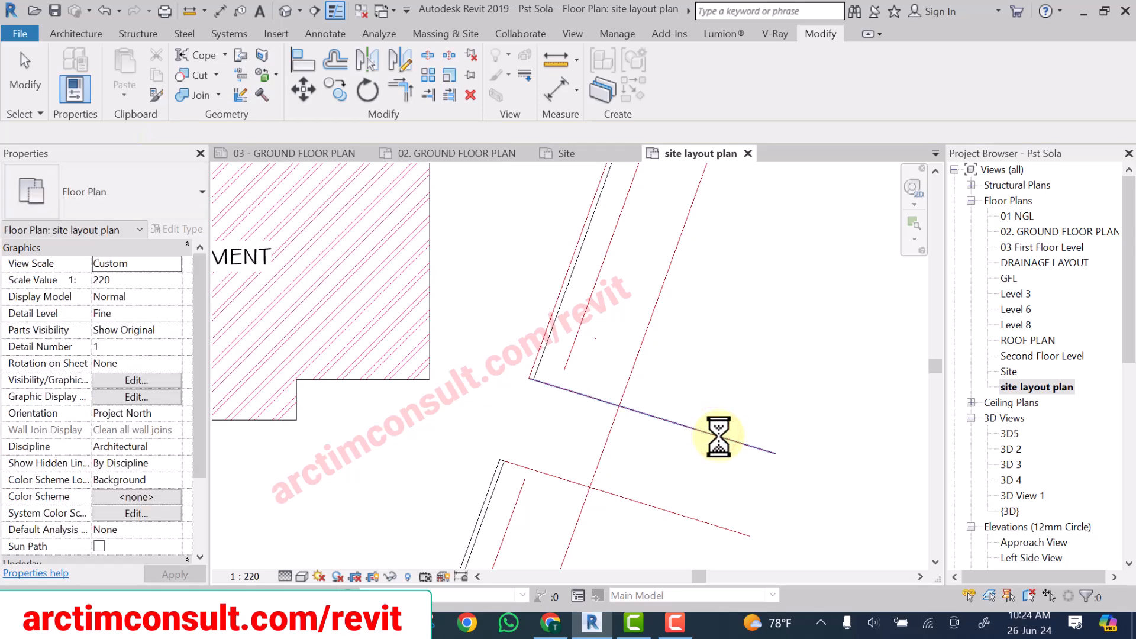
Split the two gateway lines crossing the road a short distance outside the fence ends.
left_click(719, 436)
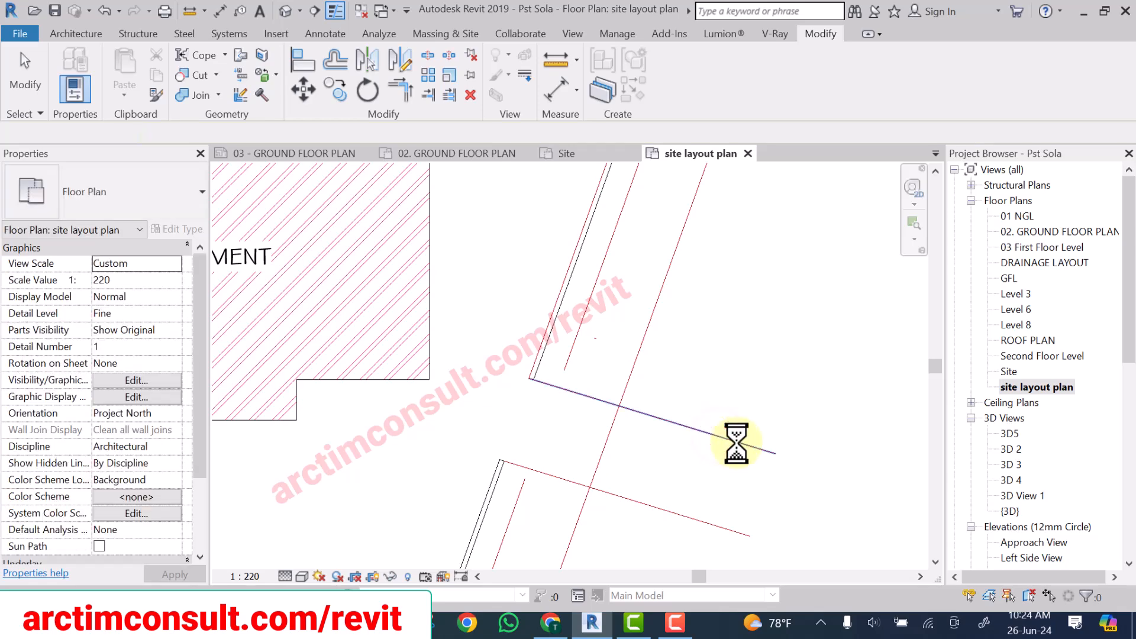
left_click(747, 294)
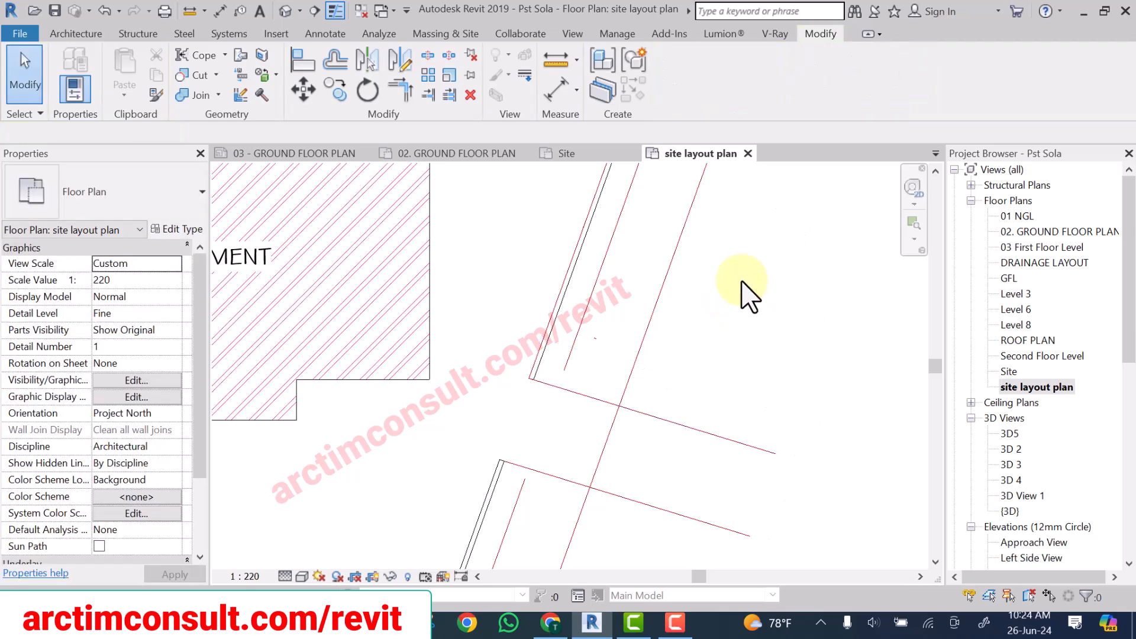
key("s")
key("l")
scroll(553, 374, "up", 2)
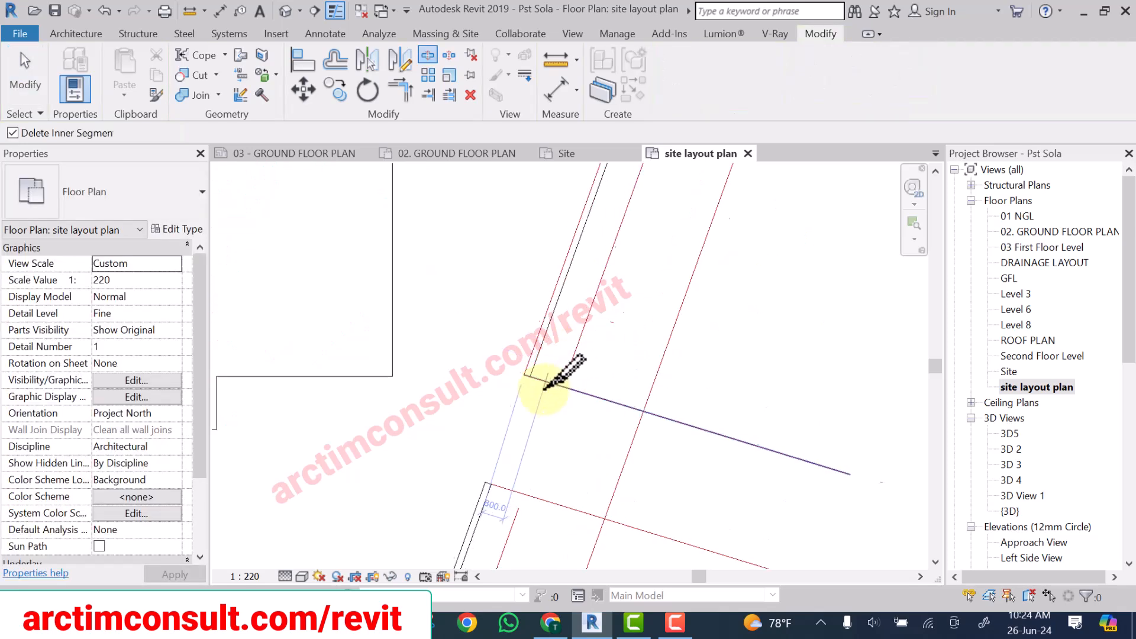
left_click(546, 379)
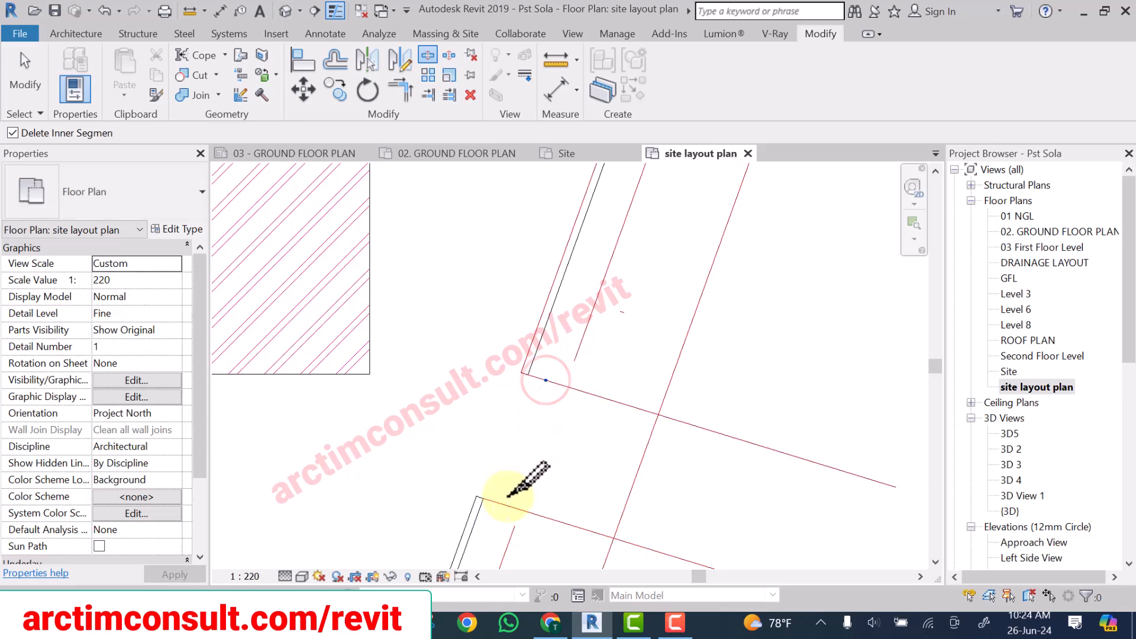
key("Escape")
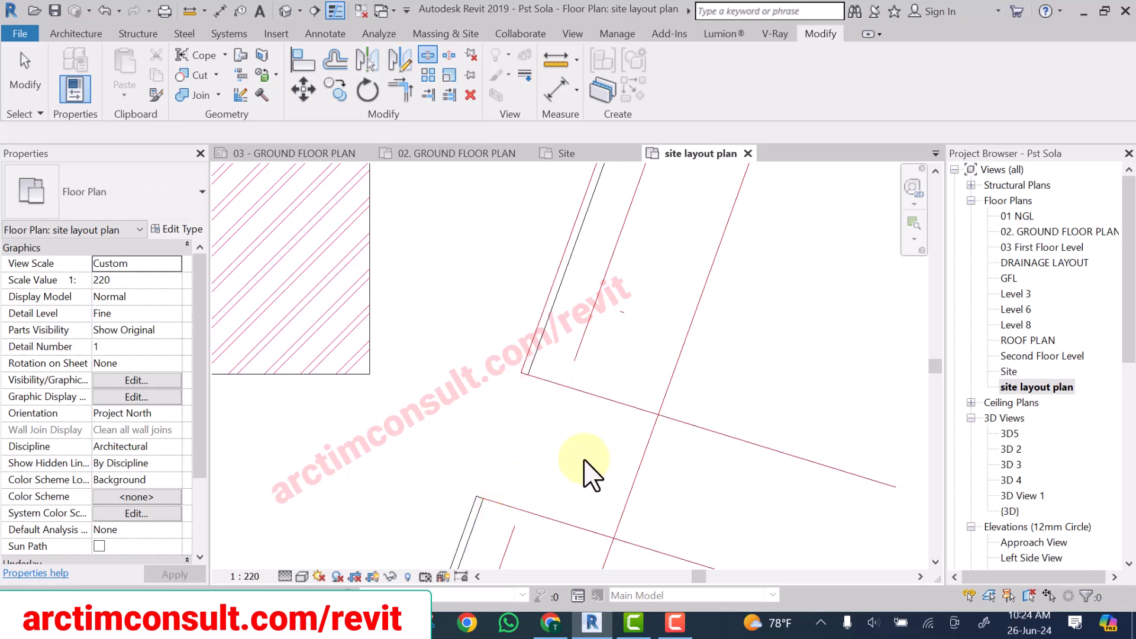
Delete the outer parts of both split gateway lines, keeping only the short stubs at the fence ends.
left_click_drag(657, 360, 582, 403)
key("Delete")
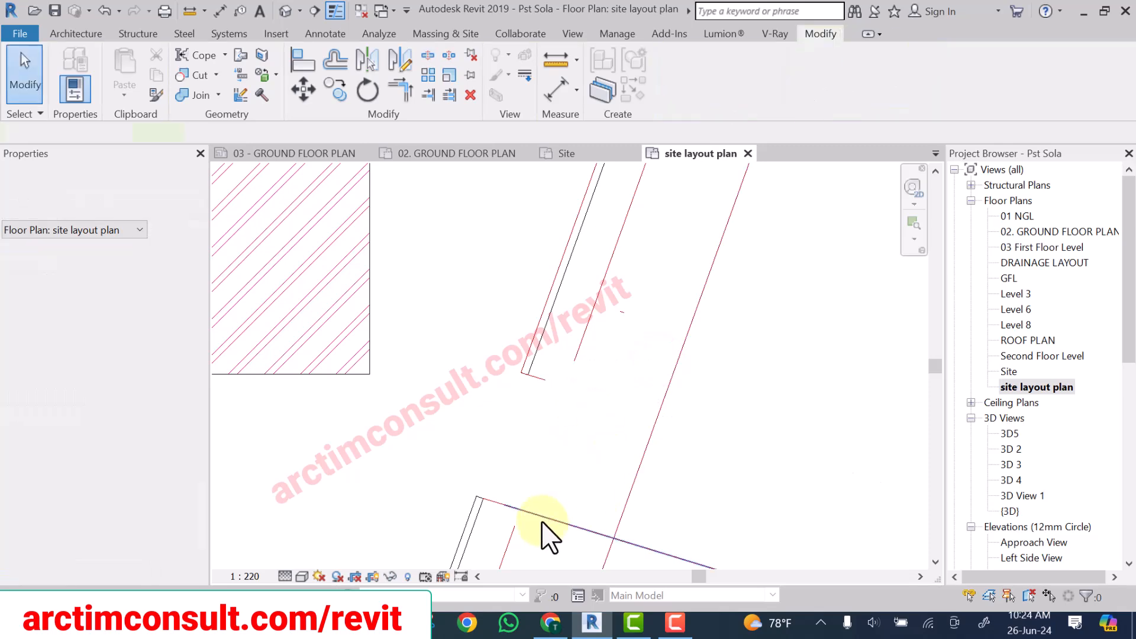
left_click(542, 514)
key("Delete")
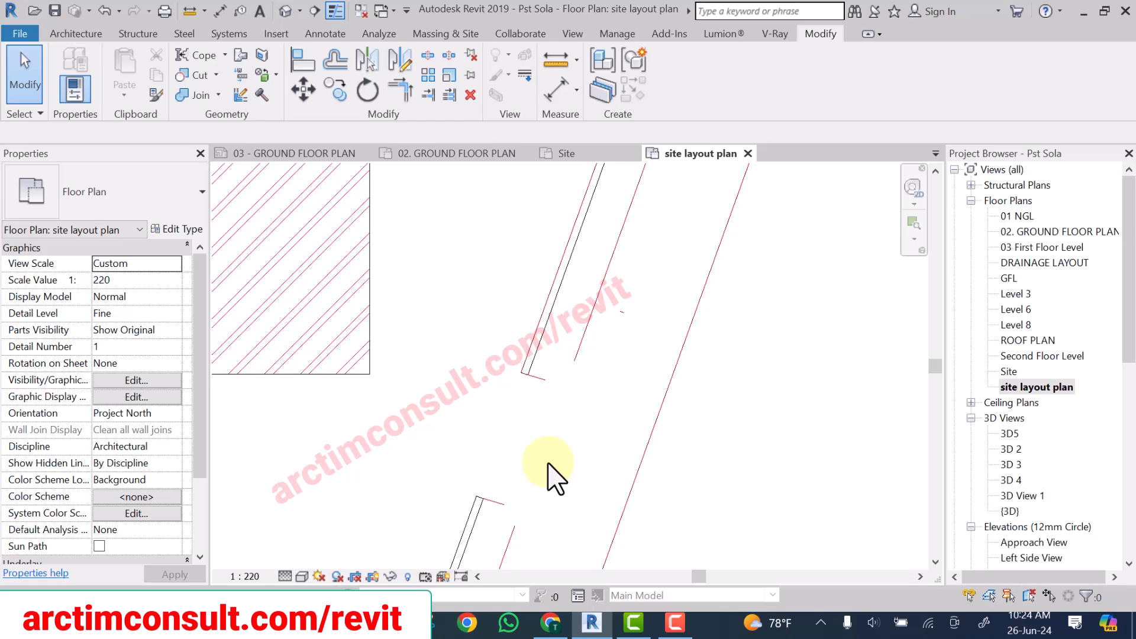
Draw a fillet arc joining the upper inner road line to the upper gateway stub, with a radius of 1200.
scroll(615, 358, "down", 2)
scroll(615, 355, "up", 2)
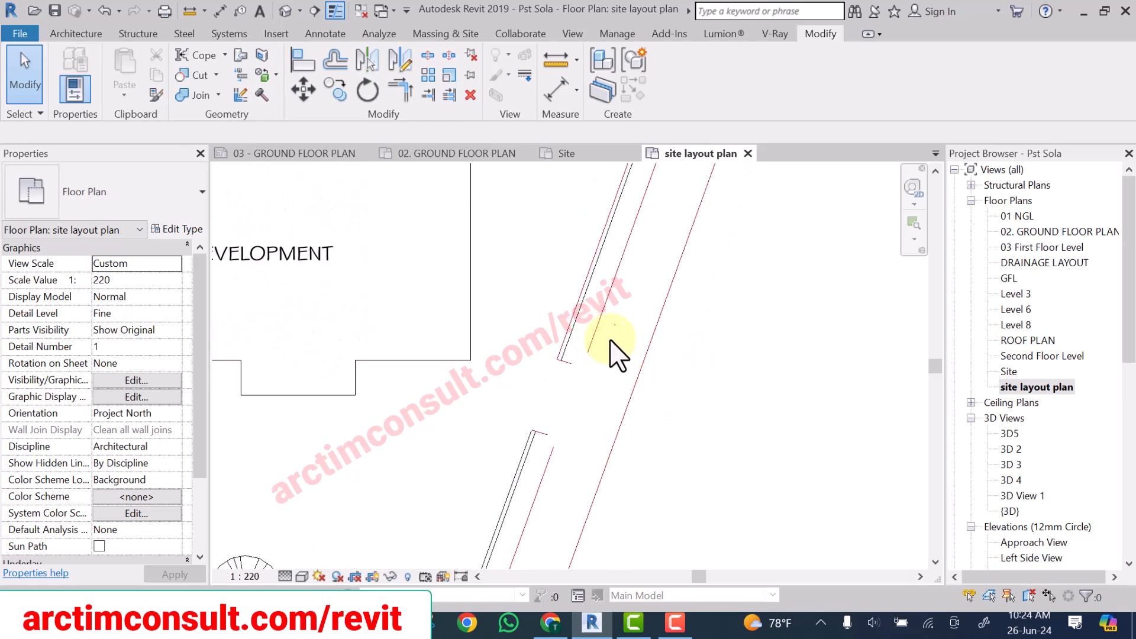
left_click(597, 302)
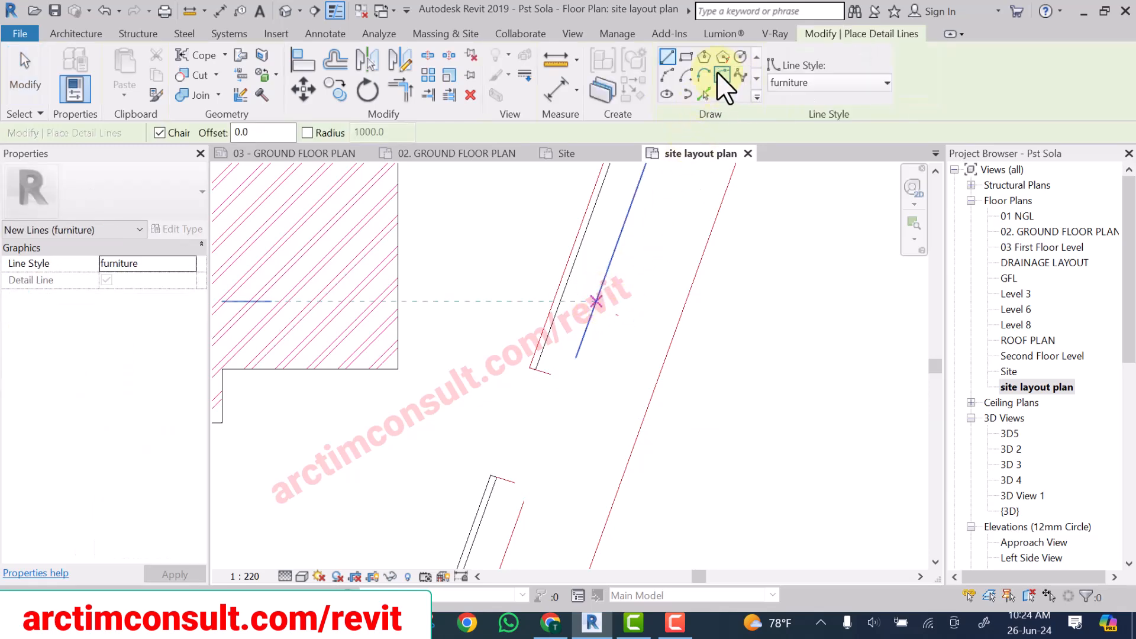
left_click(721, 74)
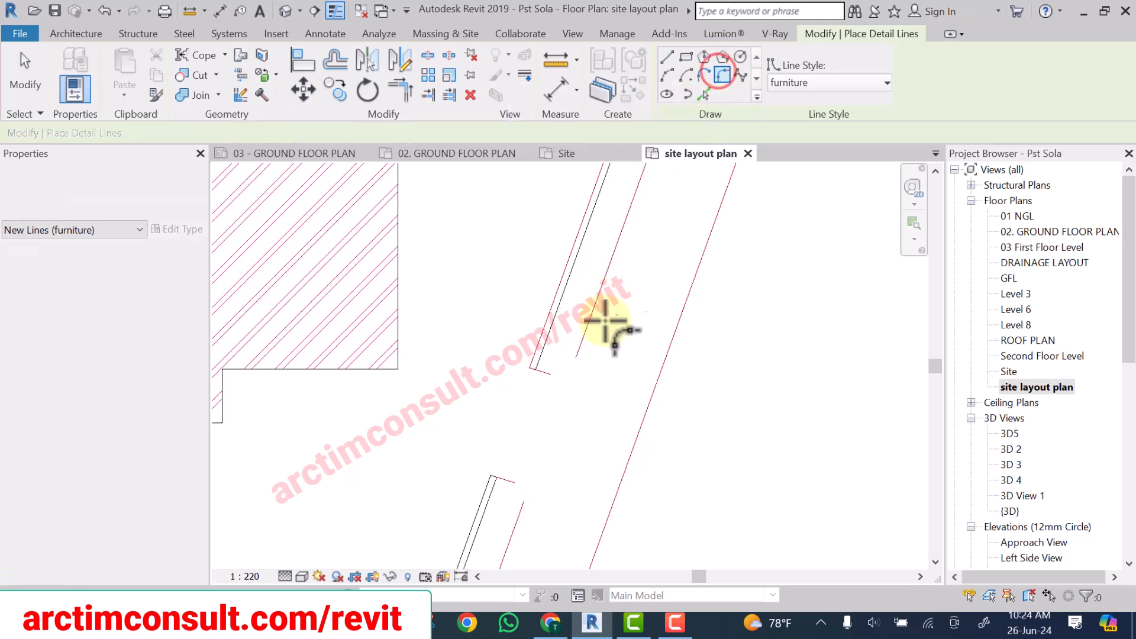
scroll(597, 329, "up", 3)
left_click(585, 315)
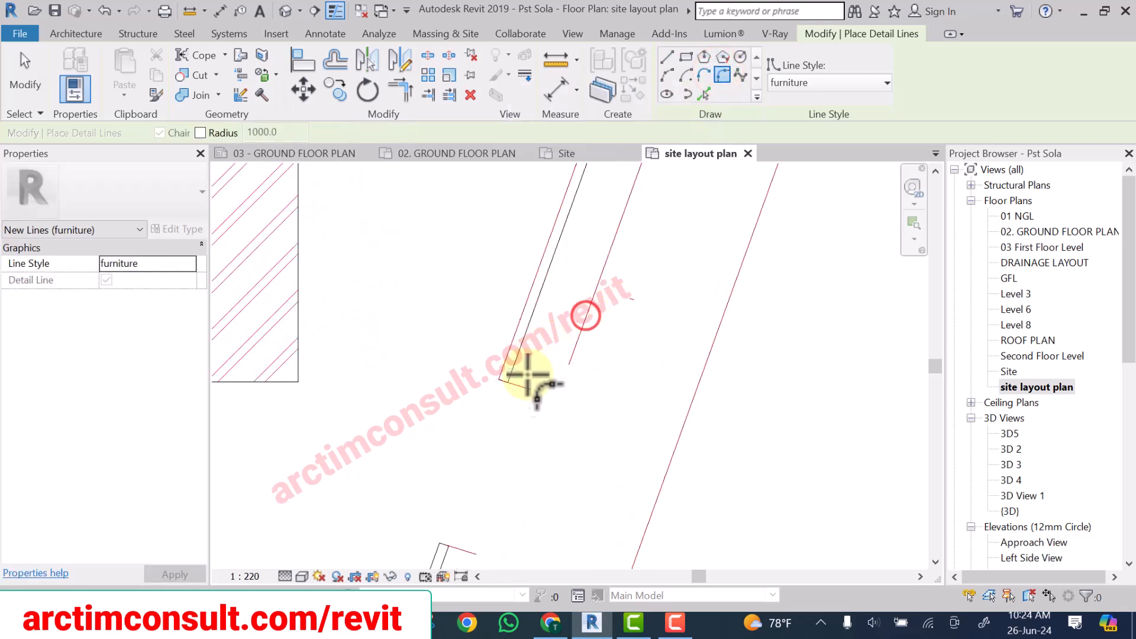
scroll(528, 372, "up", 2)
left_click(509, 391)
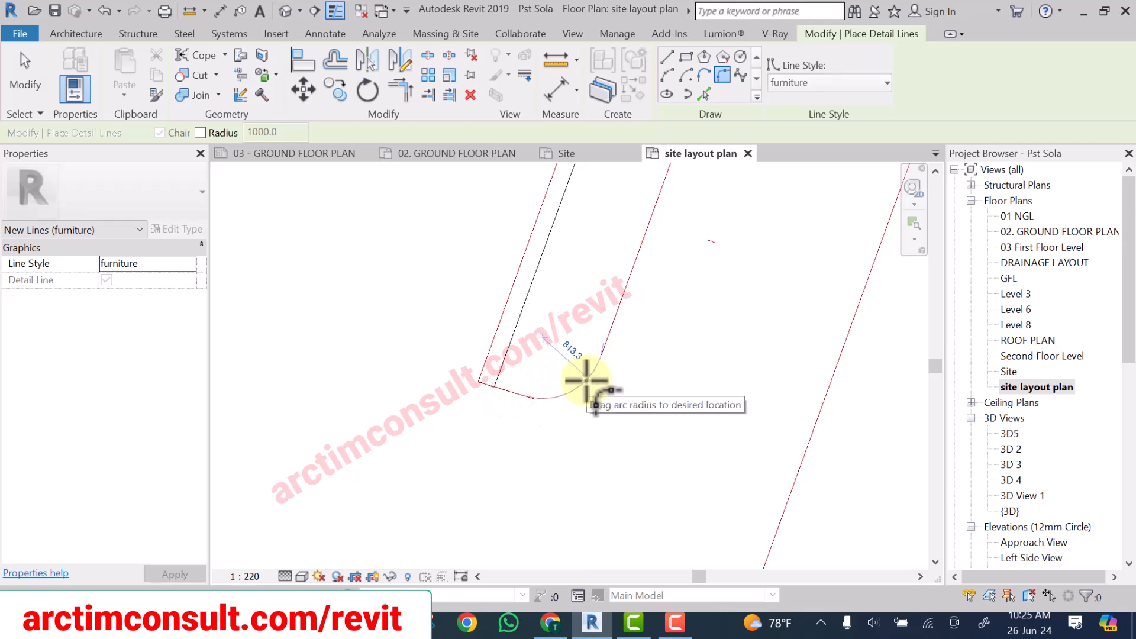
left_click(586, 372)
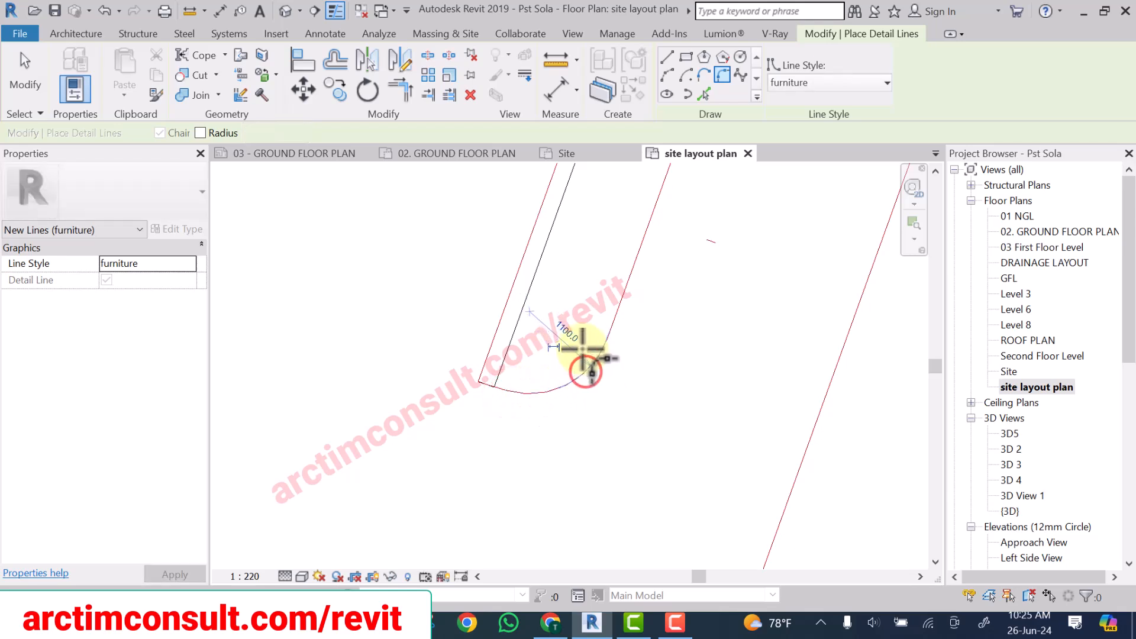
left_click(572, 329)
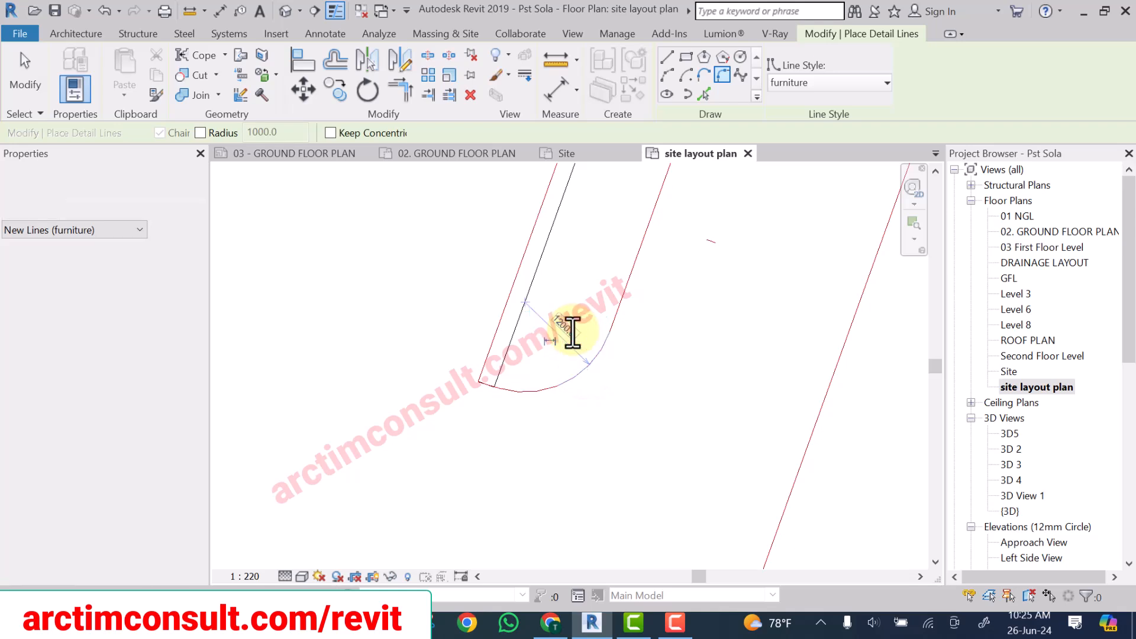
key("Return")
Draw a fillet arc of about 720 radius joining the lower gateway stub to the lower inner road line.
scroll(614, 245, "down", 3)
middle_click_drag(533, 439, 553, 378)
scroll(551, 380, "up", 3)
scroll(537, 324, "up", 2)
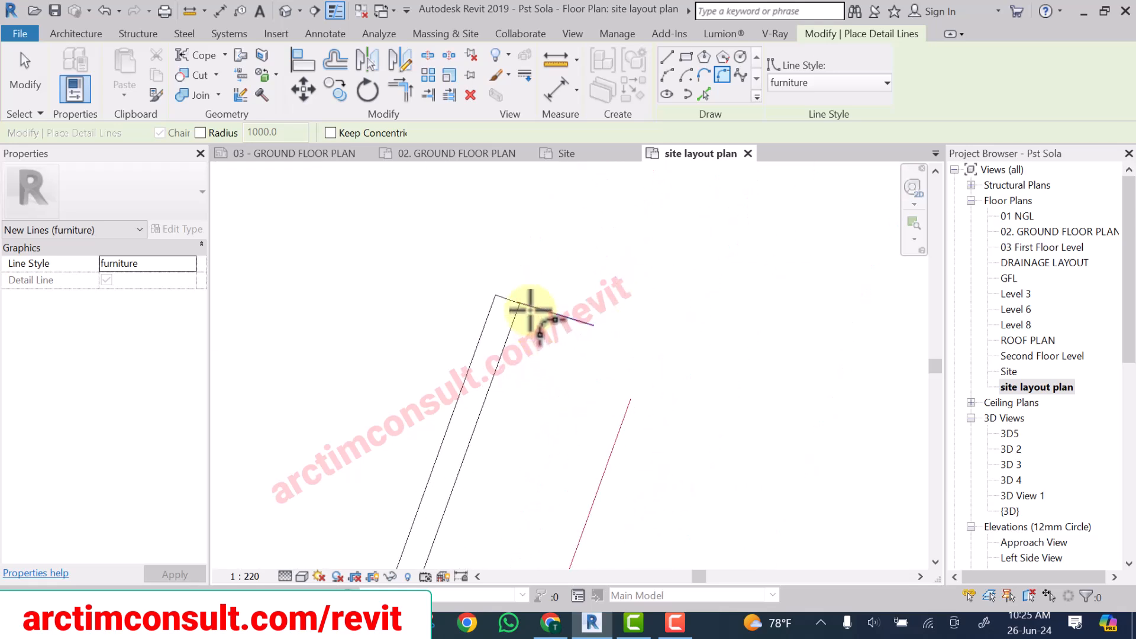
left_click(530, 307)
left_click(596, 500)
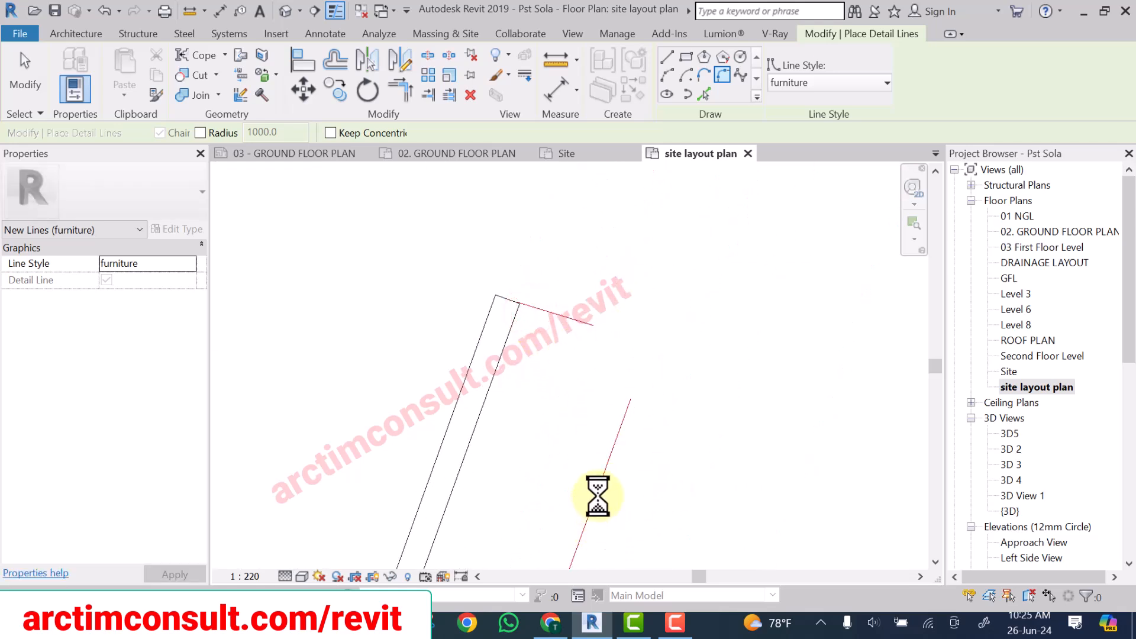
left_click(598, 496)
scroll(620, 382, "up", 1)
scroll(624, 360, "up", 1)
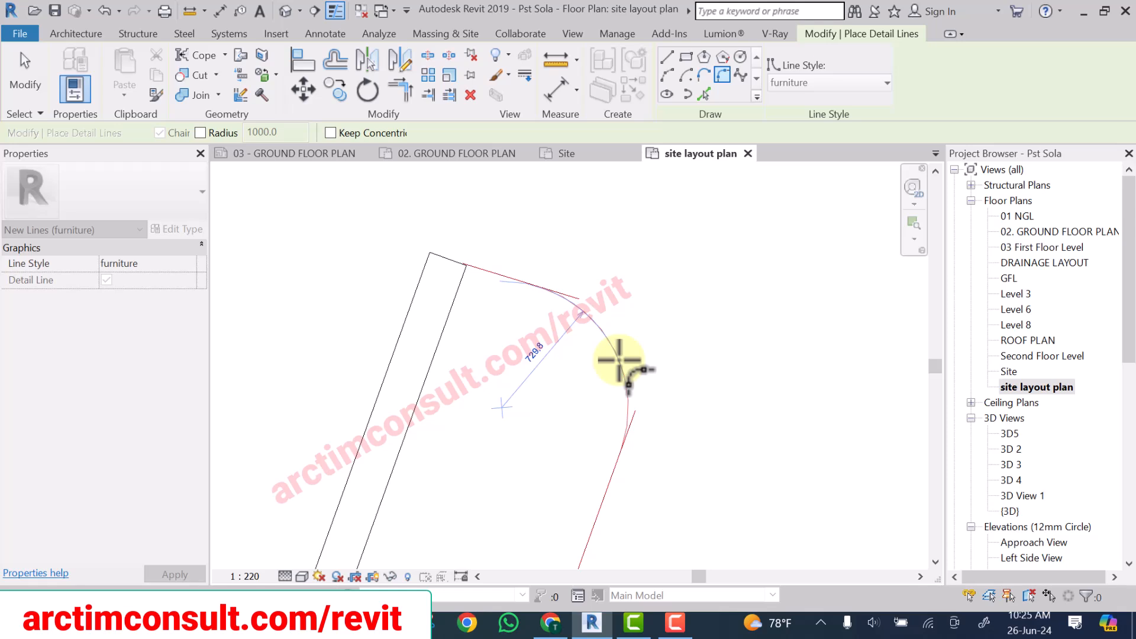
left_click(615, 348)
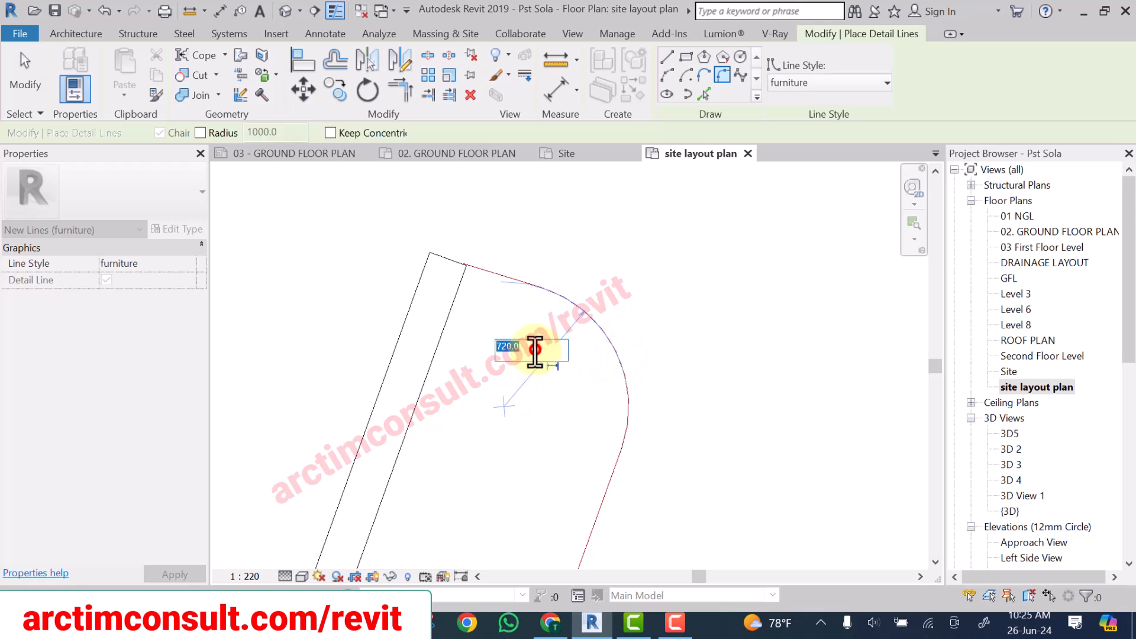
Set the lower fillet arc's radius to 1200 and finish placing detail lines.
left_click(535, 349)
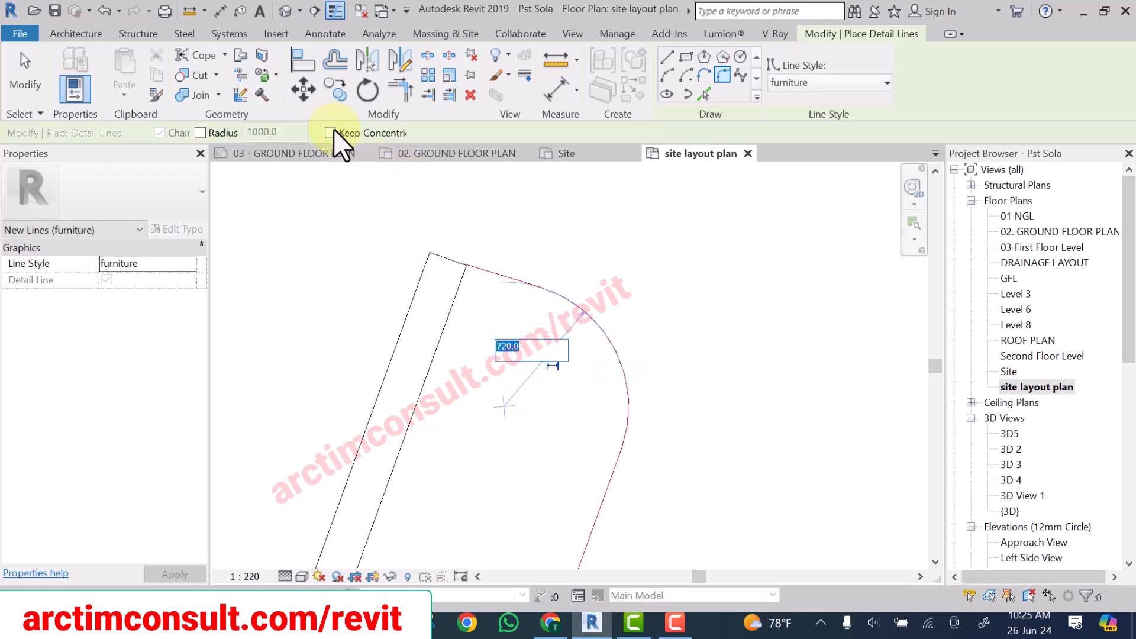
key("BackSpace")
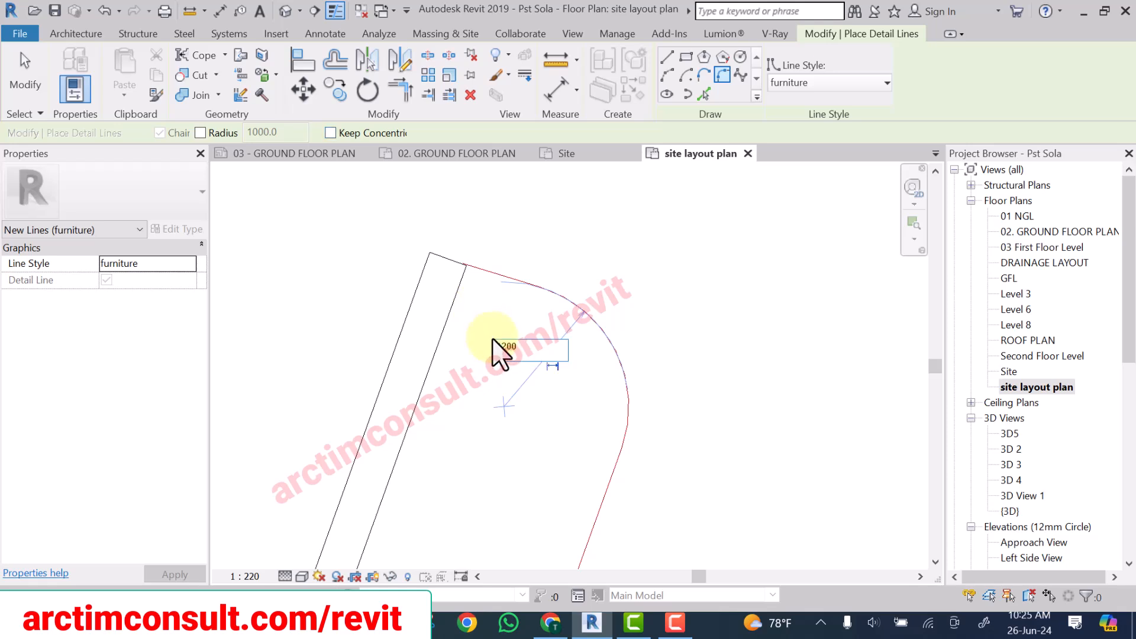
key("Return")
left_click(612, 299)
key("Escape")
Delete the cross lines capping the upper and lower ends of the access road.
scroll(477, 297, "down", 7)
scroll(555, 342, "down", 4)
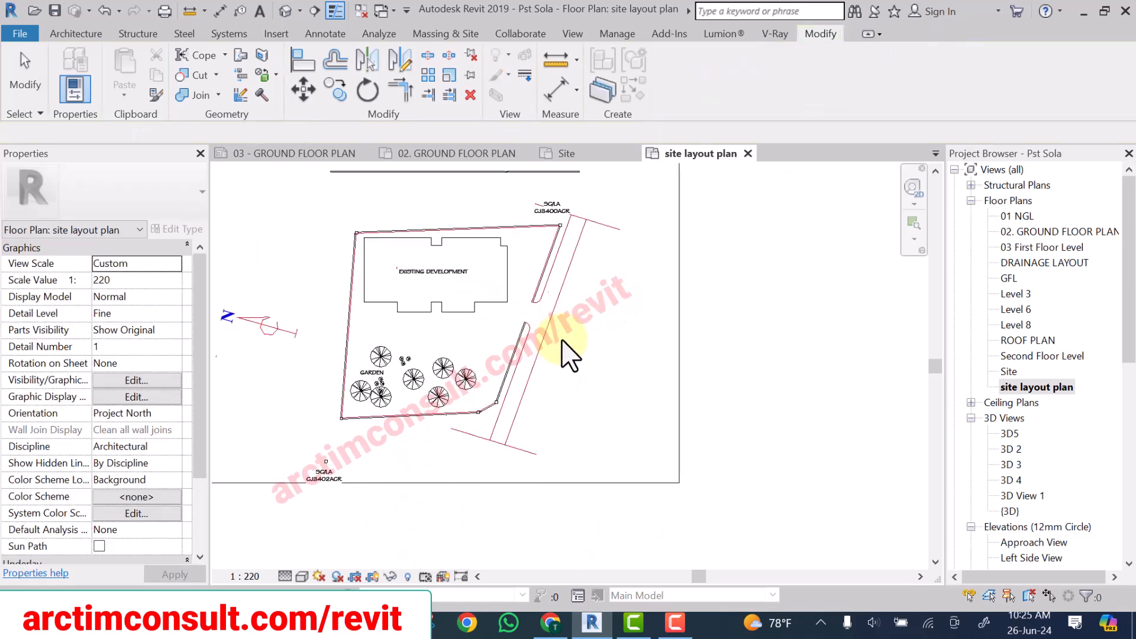
scroll(552, 348, "up", 2)
scroll(616, 330, "down", 3)
scroll(633, 260, "up", 2)
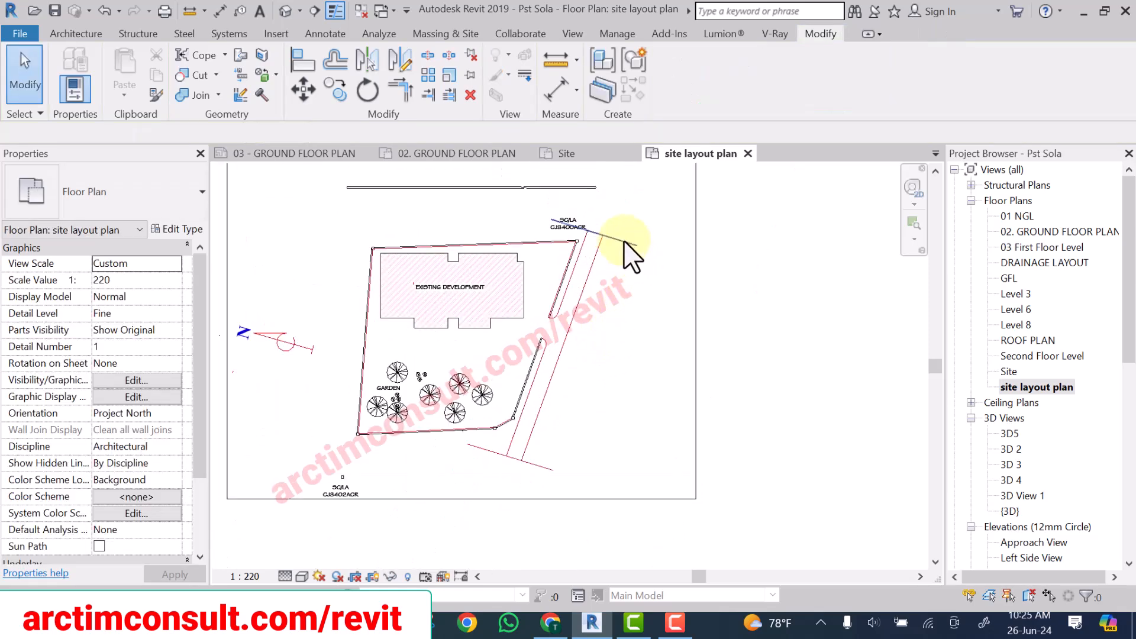
left_click(625, 241)
key("Escape")
scroll(540, 453, "up", 2)
left_click(535, 483)
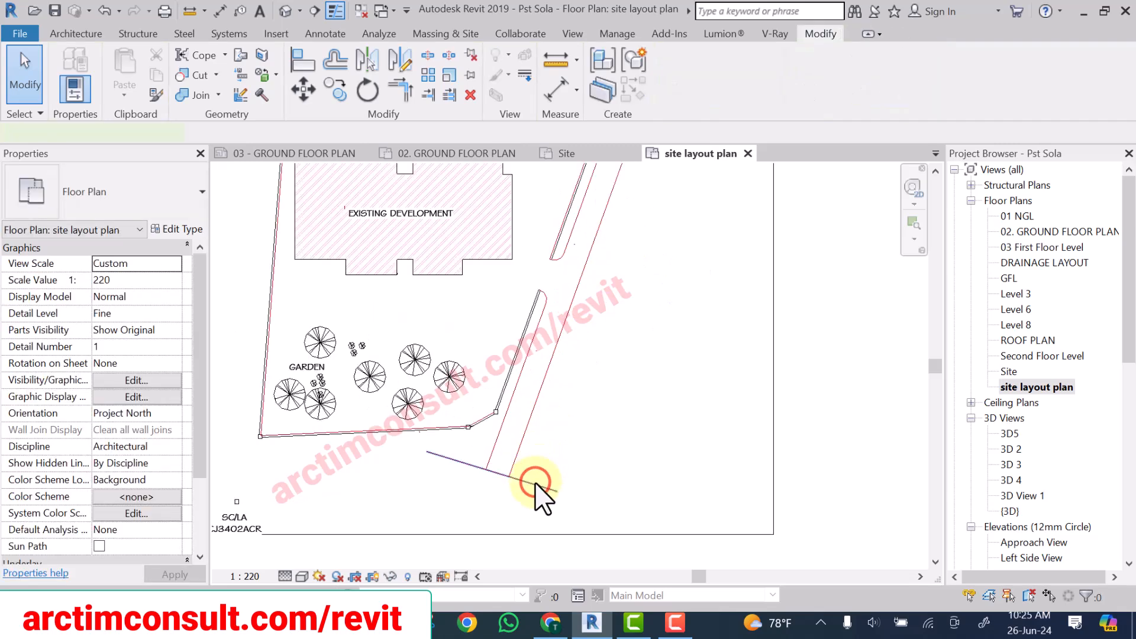
key("Escape")
scroll(533, 490, "down", 2)
scroll(358, 447, "down", 2)
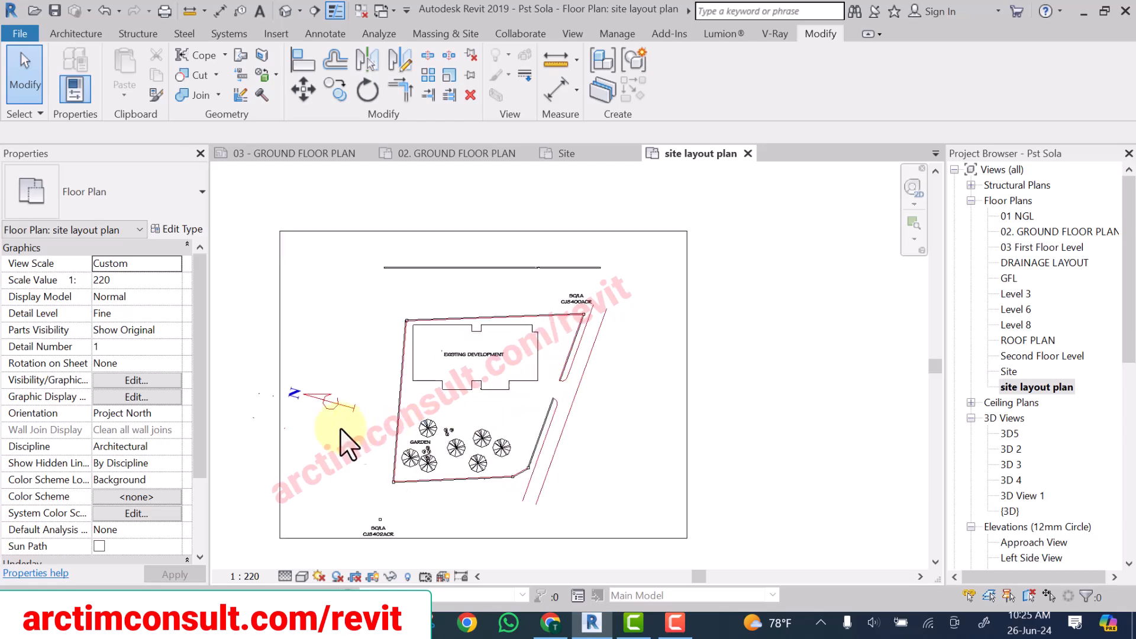
Move the SC/LA CJ3400ACR label away from the road's upper end to the open area above the existing development.
scroll(355, 426, "up", 2)
mouse_move(355, 426)
middle_mouse_down()
mouse_move(393, 401)
mouse_move(412, 349)
mouse_move(354, 476)
middle_mouse_up()
scroll(621, 304, "up", 2)
left_click(616, 320)
left_click_drag(608, 311, 496, 289)
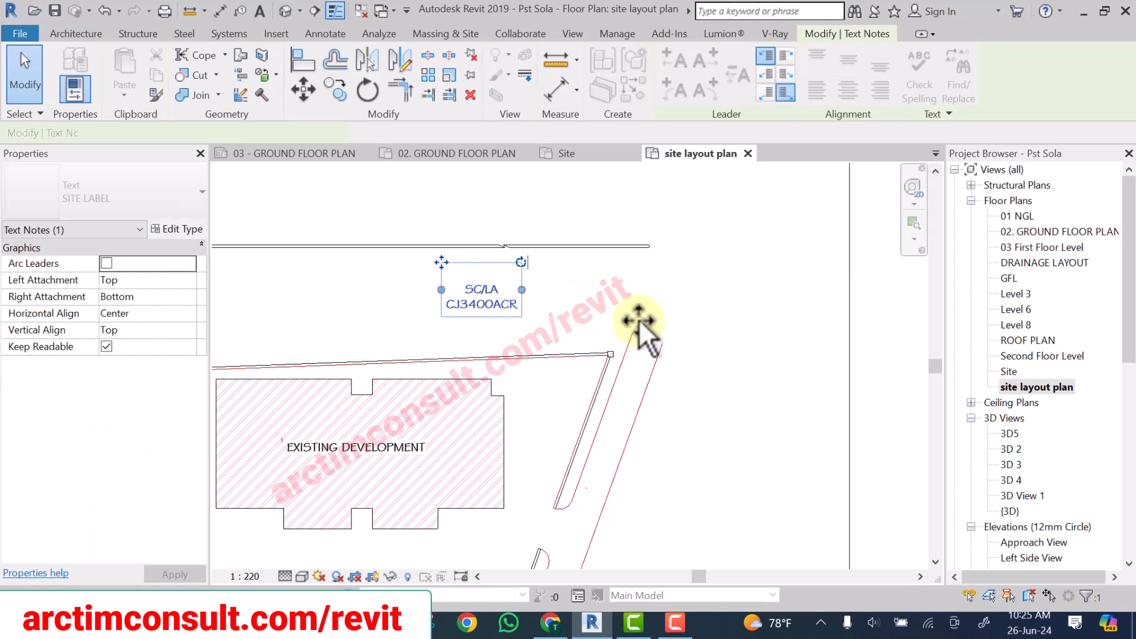
Draw a zigzag break line in the furniture line style across the upper end of both road lines.
scroll(656, 379, "up", 1)
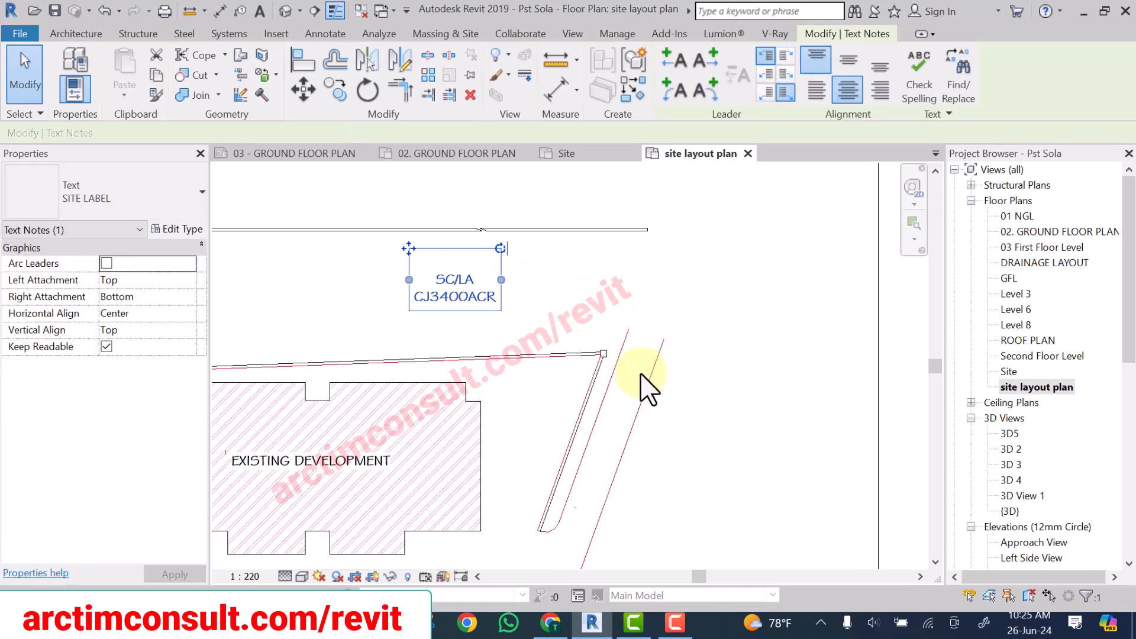
scroll(629, 365, "up", 1)
scroll(636, 357, "up", 2)
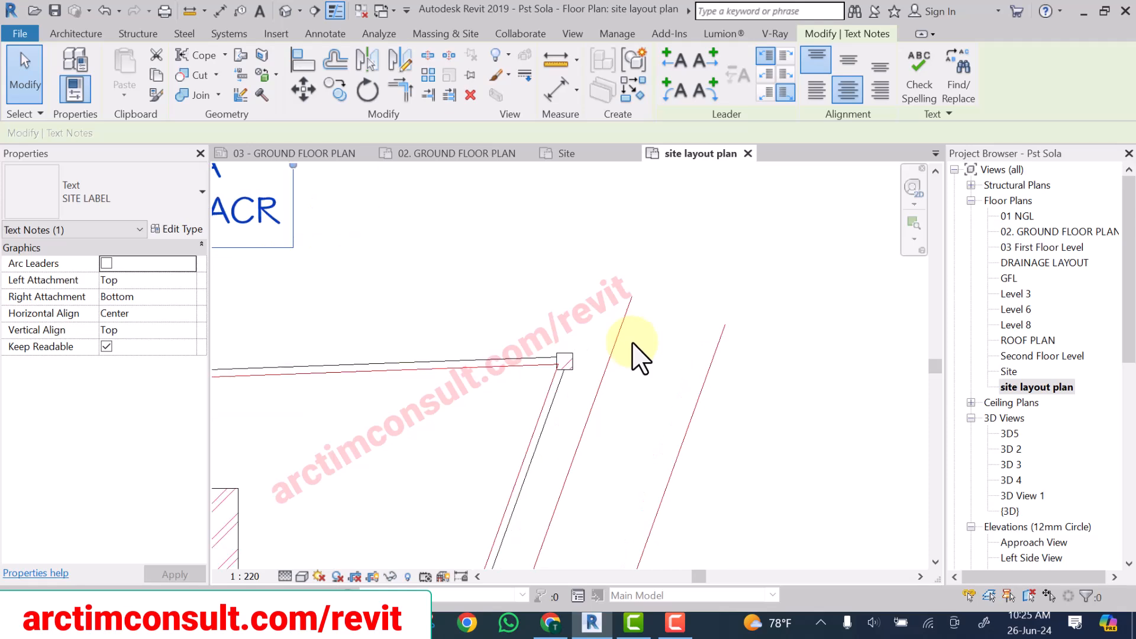
key("d")
key("l")
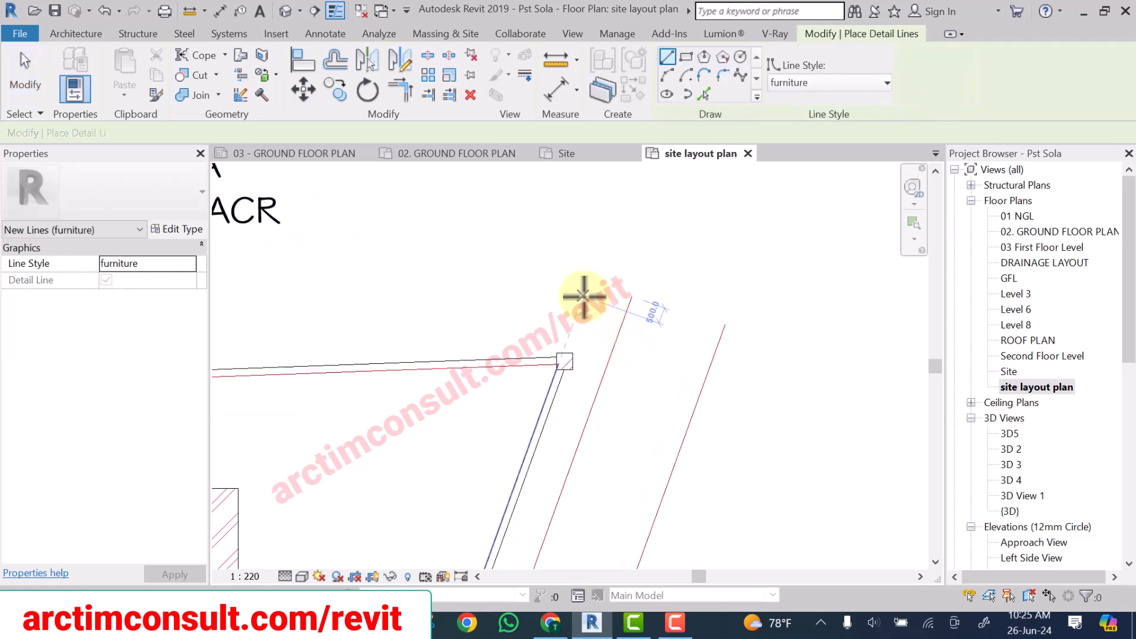
left_click(583, 296)
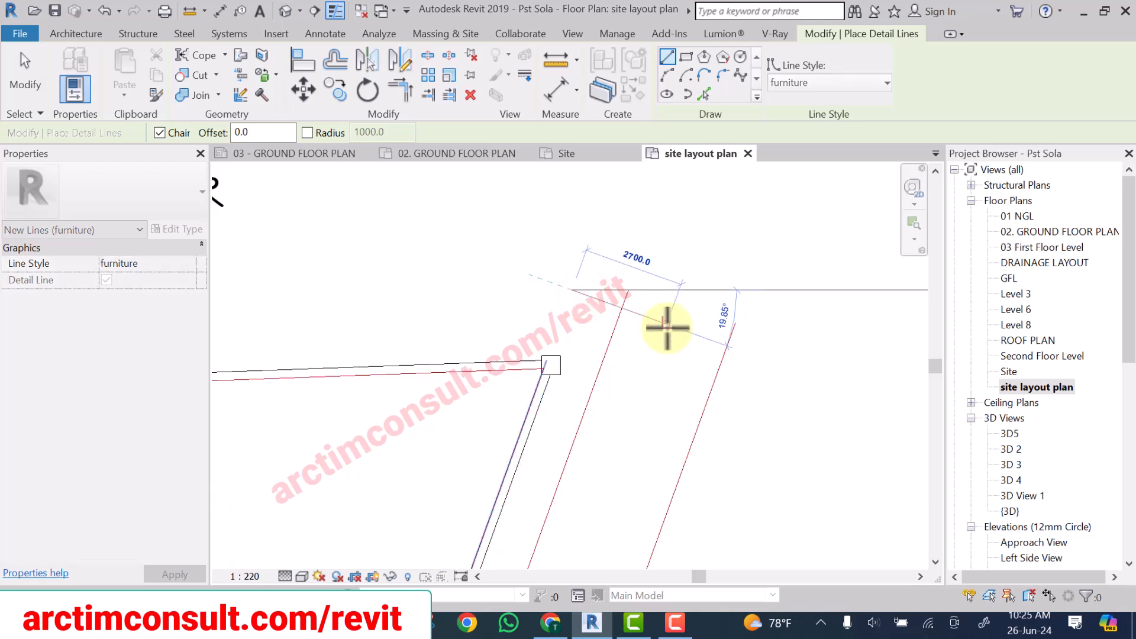
left_click(658, 322)
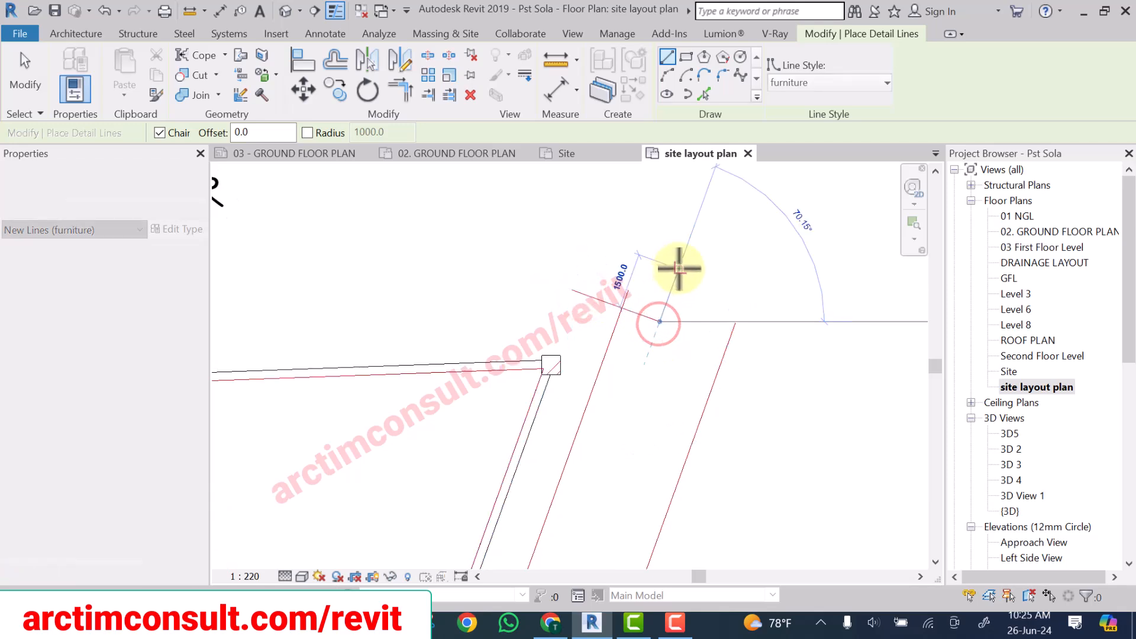
left_click(678, 274)
left_click(663, 394)
left_click(687, 330)
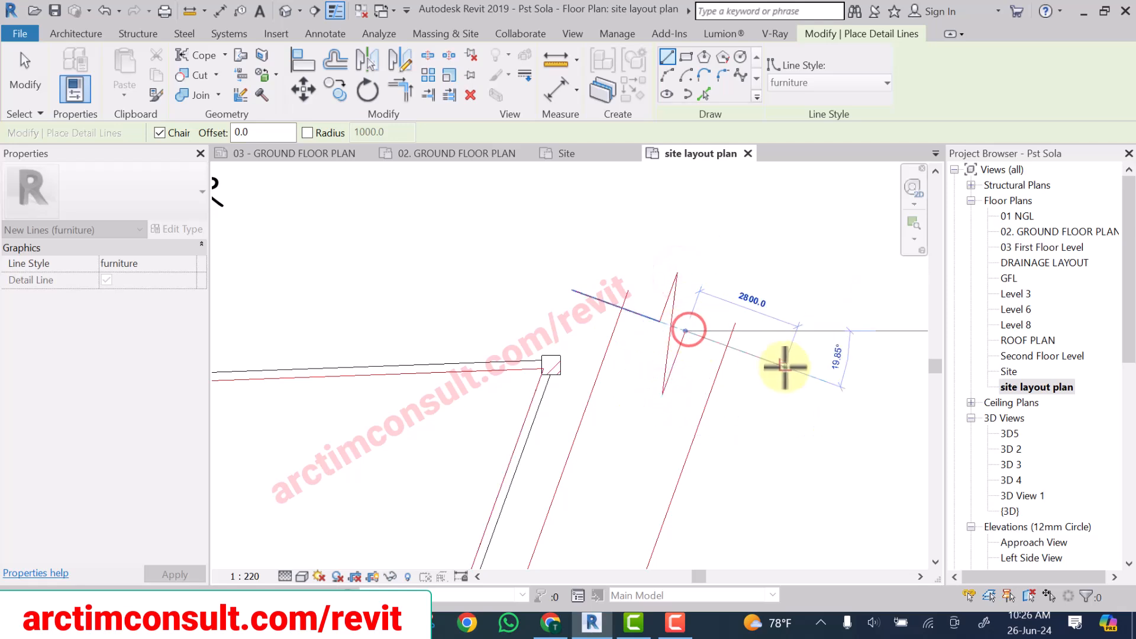
left_click(799, 374)
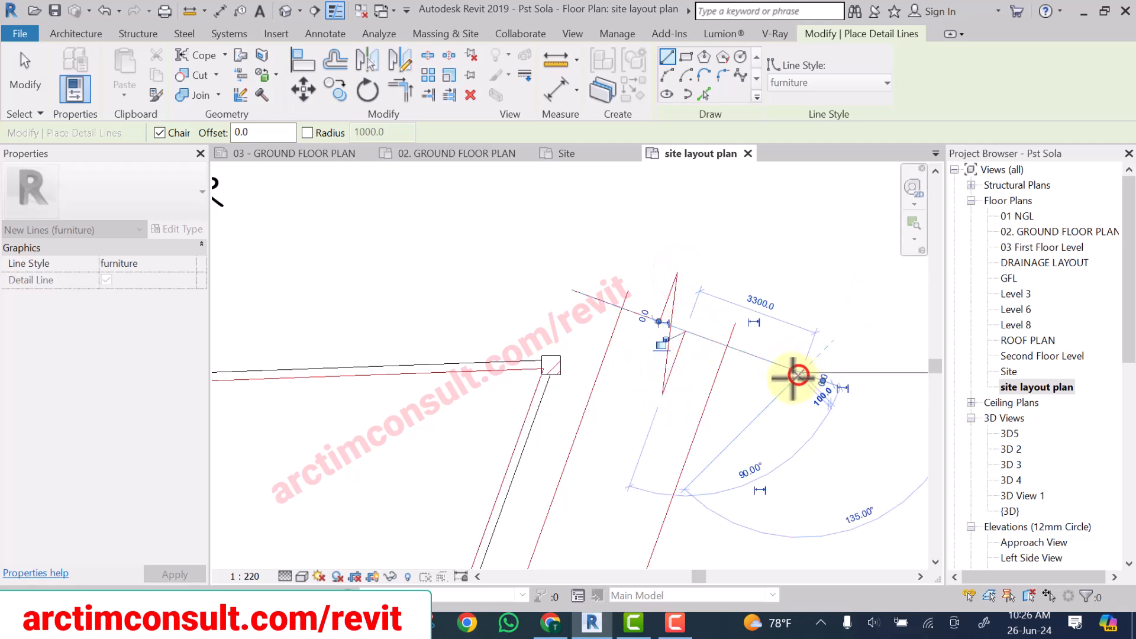
key("Escape")
scroll(614, 249, "down", 5)
key("Escape")
Copy the five lines of the zigzag break symbol to the lower end of the road.
scroll(626, 253, "up", 4)
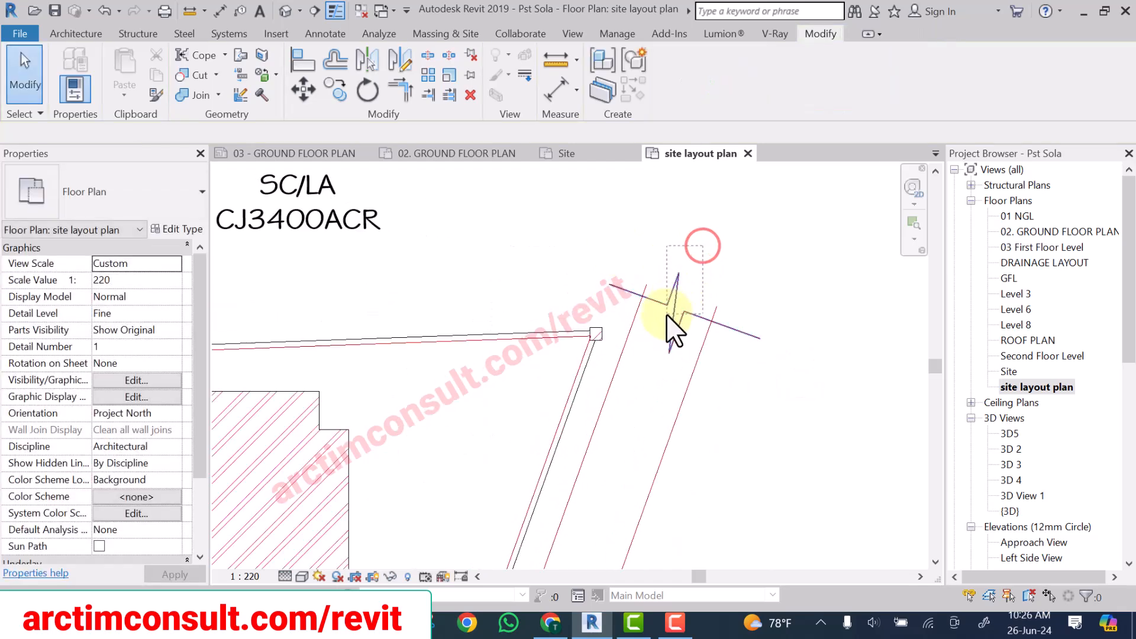
left_click(730, 330)
scroll(748, 299, "down", 5)
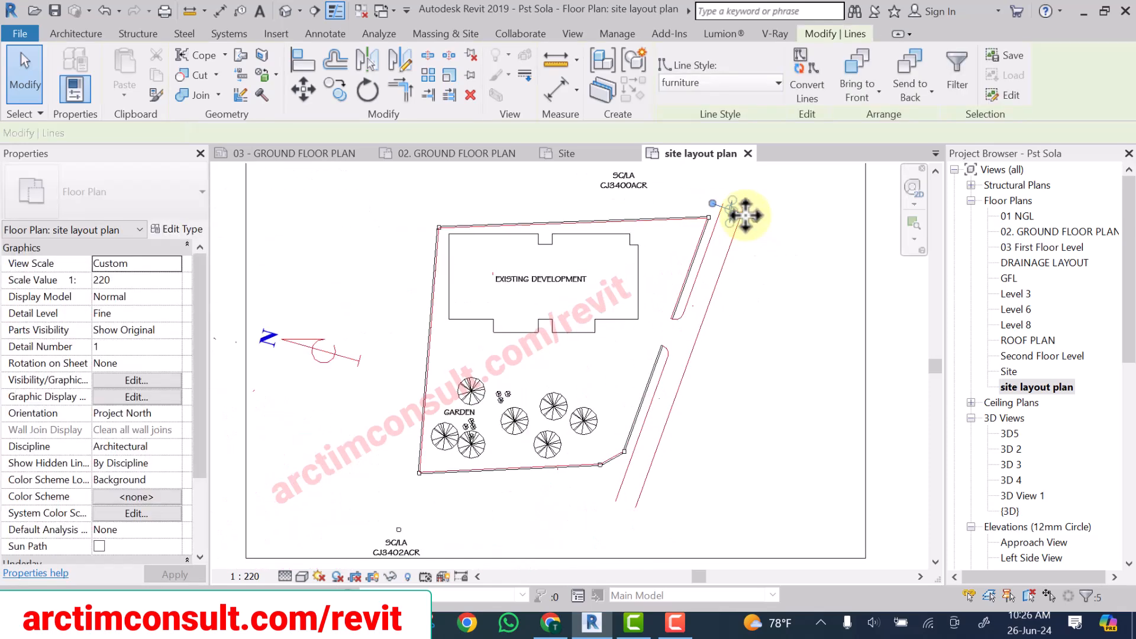
scroll(745, 215, "down", 2)
scroll(748, 215, "up", 2)
left_click_drag(746, 215, 651, 485)
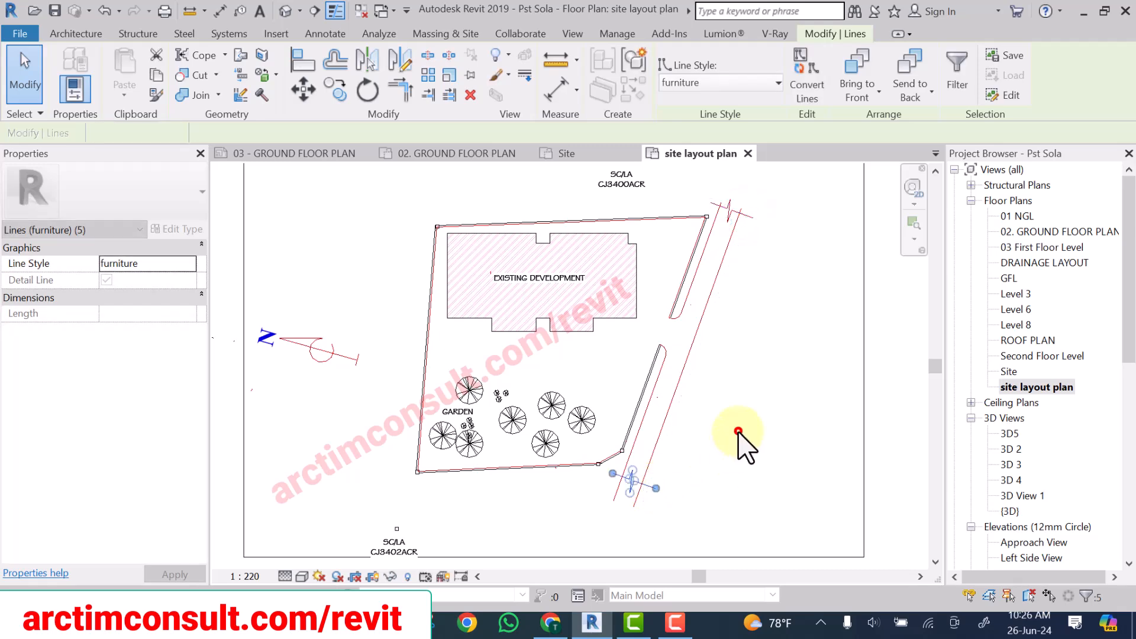
left_click(737, 431)
scroll(727, 432, "down", 3)
scroll(710, 390, "up", 3)
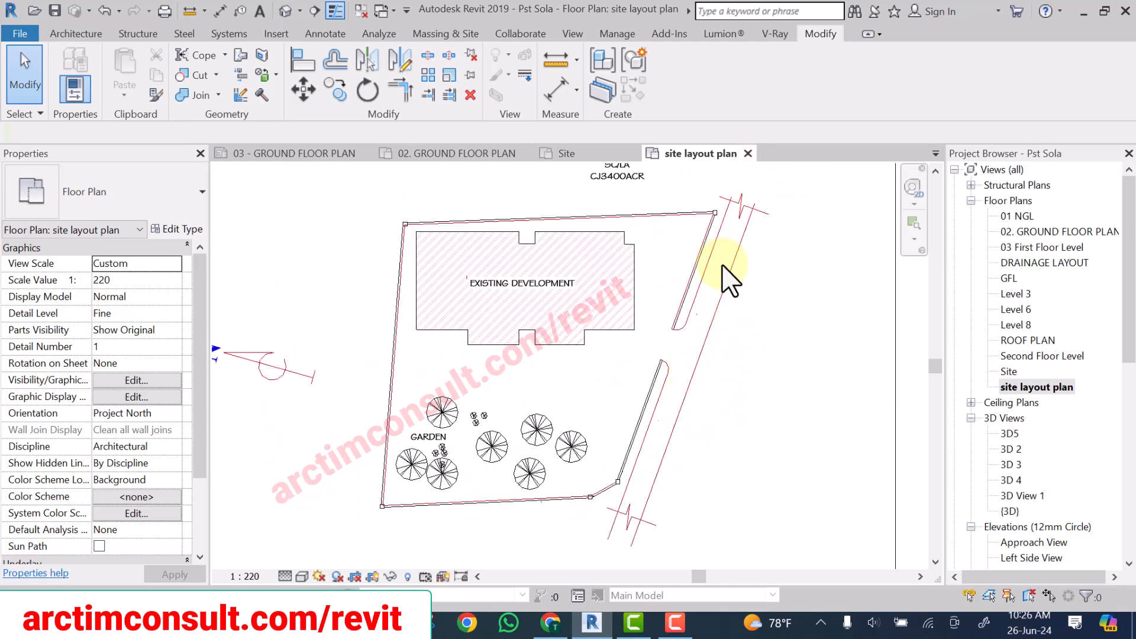
Start a Diagonal down filled region and sketch a square boundary about 260 mm wide at the upper fence's gateway end.
scroll(707, 322, "up", 2)
middle_click_drag(705, 353, 684, 311)
scroll(668, 290, "down", 3)
scroll(603, 299, "up", 5)
scroll(624, 343, "up", 1)
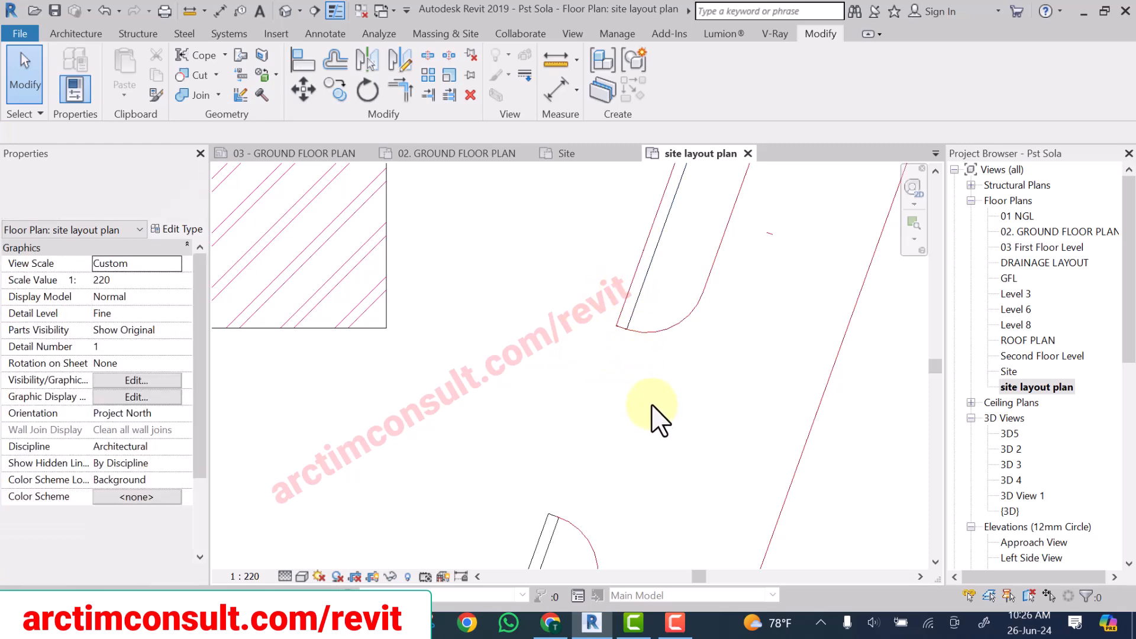
key("f")
key("r")
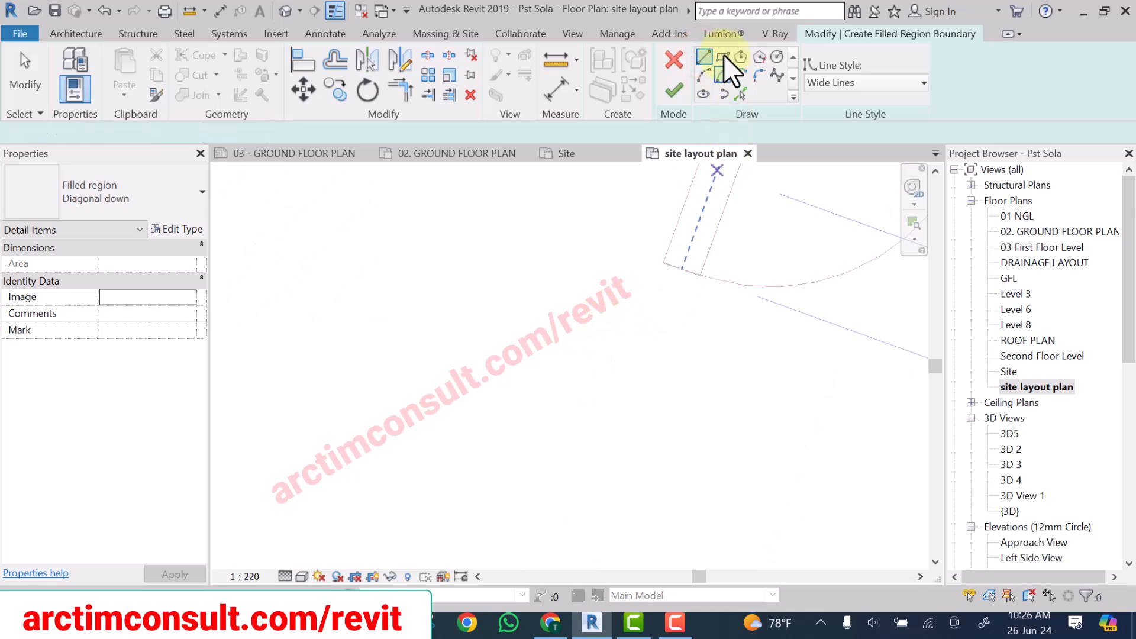
left_click(724, 54)
scroll(664, 252, "up", 3)
middle_click_drag(662, 251, 627, 309)
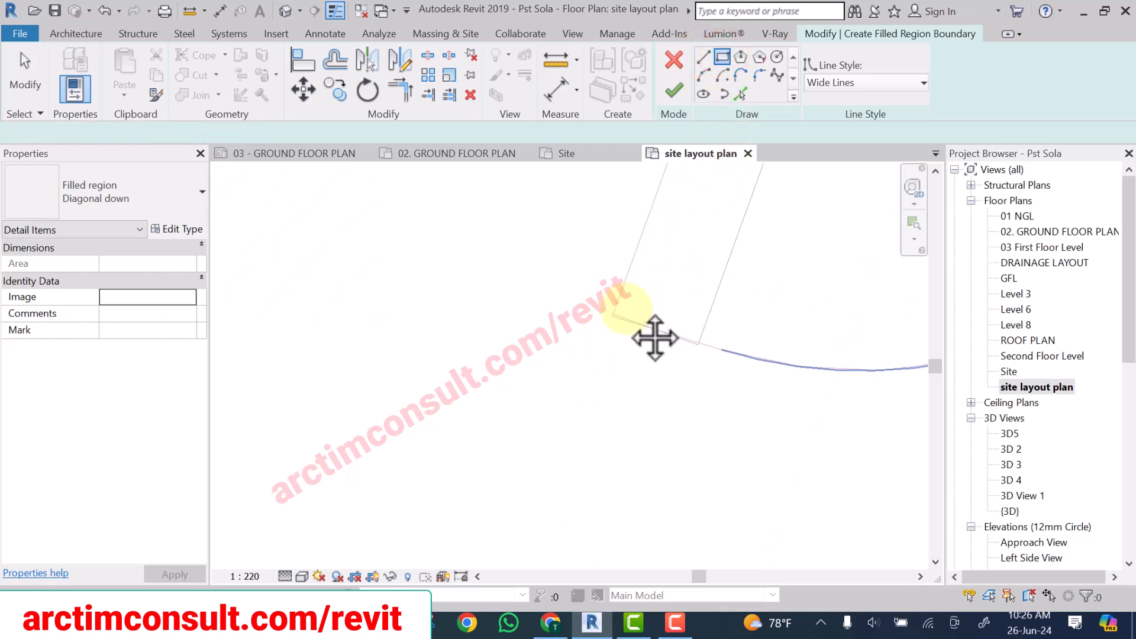
scroll(583, 312, "up", 2)
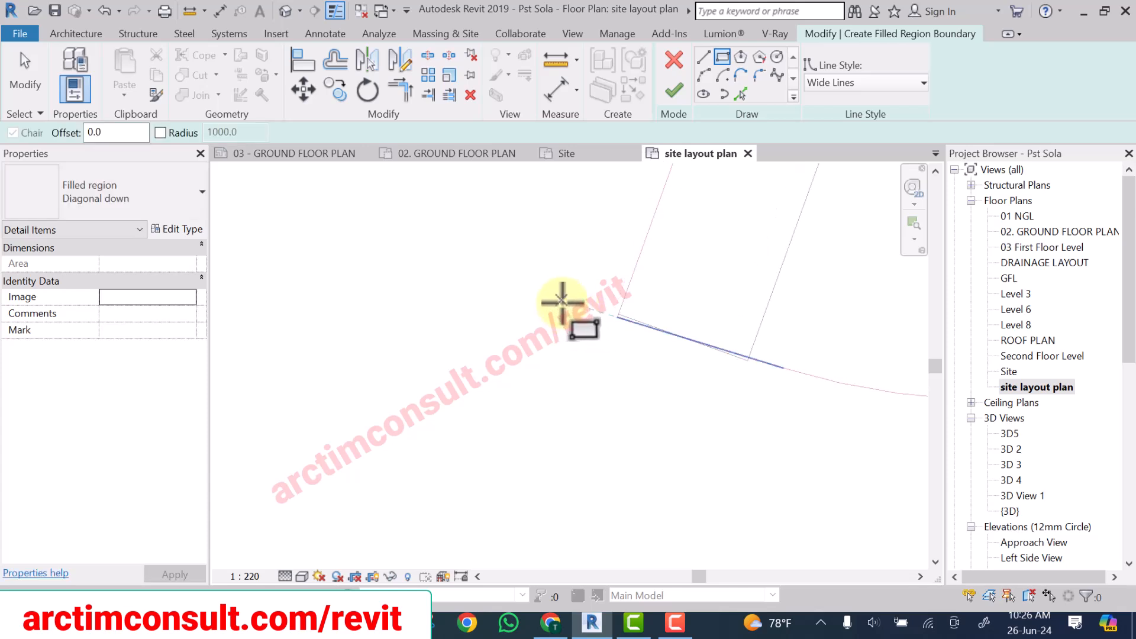
left_click(598, 311)
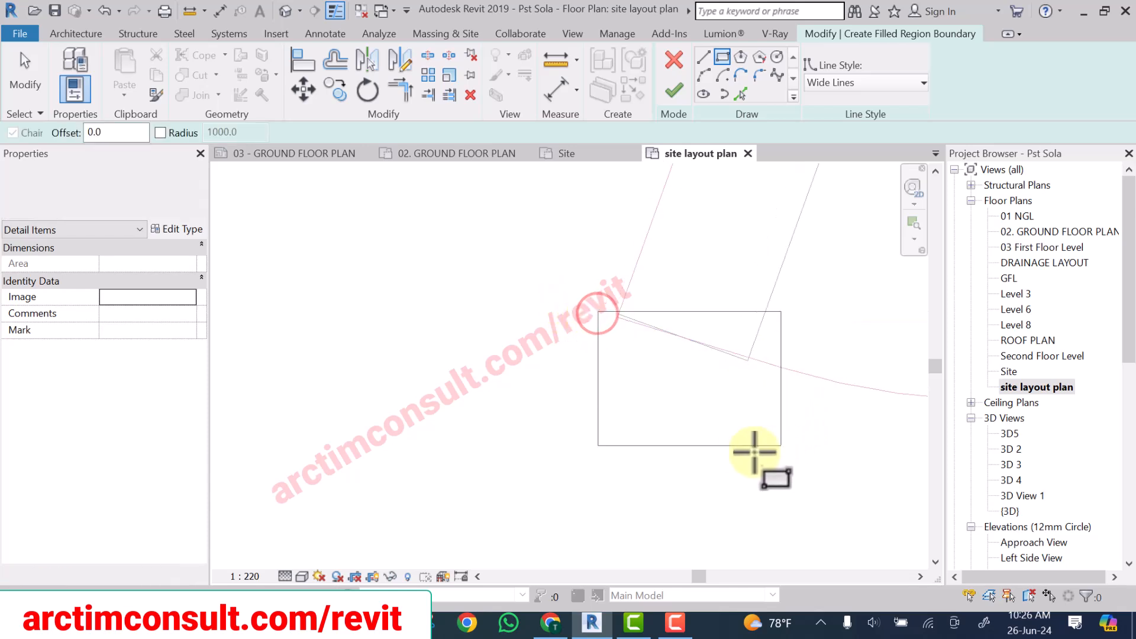
left_click(757, 470)
key("Escape")
Rotate the square boundary clockwise about its upper-left corner to follow the slope of the fence end.
left_click(599, 341)
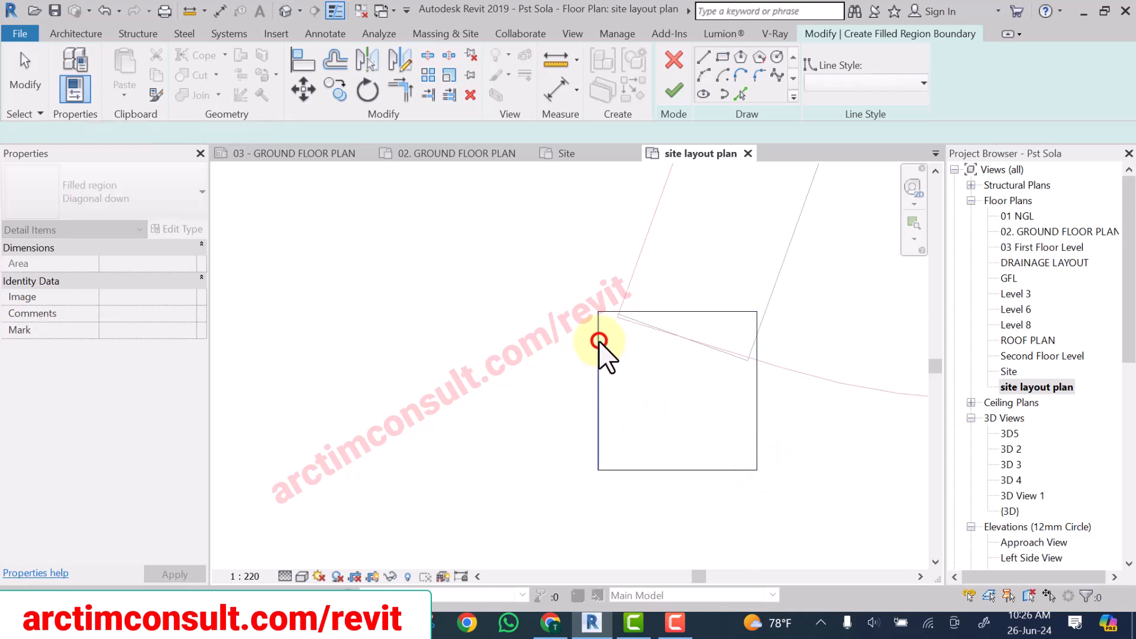
left_click(534, 287)
left_click_drag(522, 261, 845, 536)
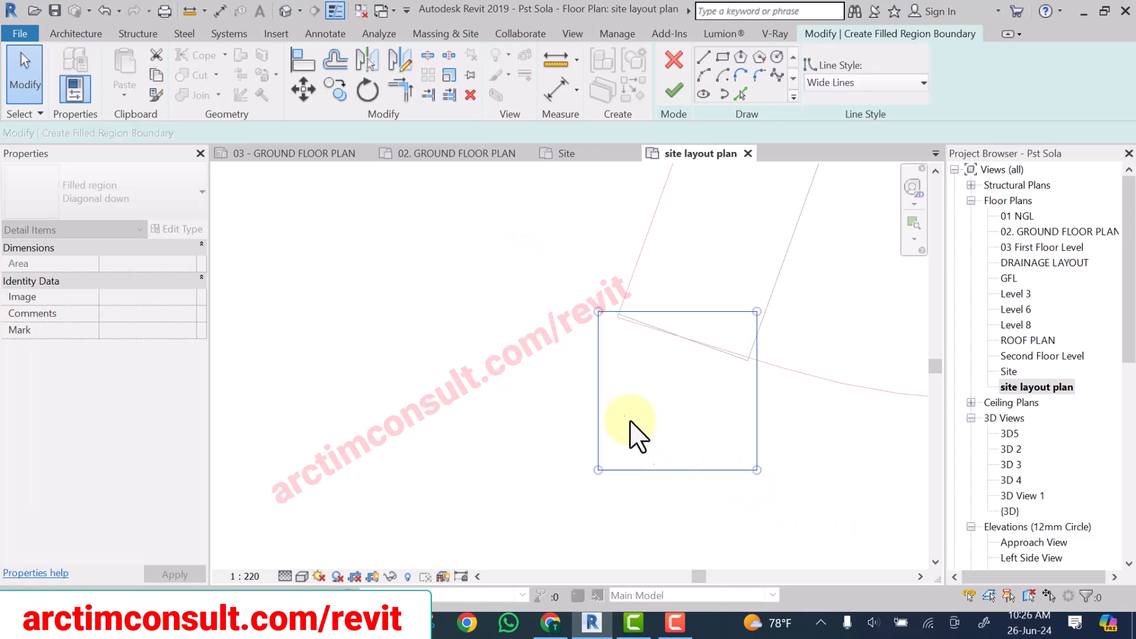
left_click(372, 90)
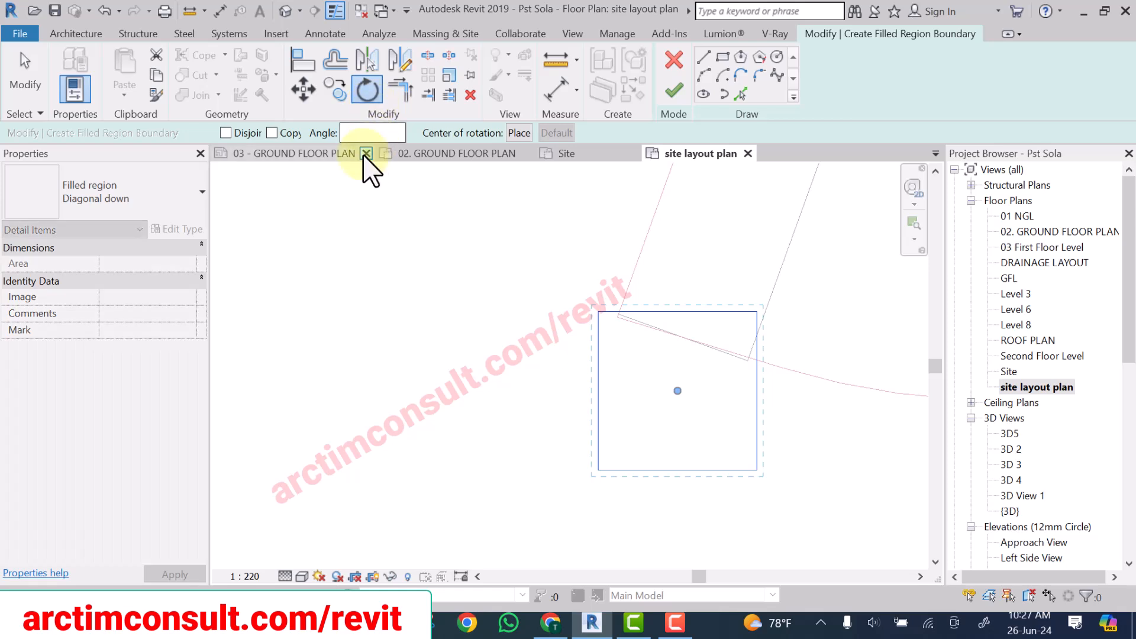
left_click(518, 134)
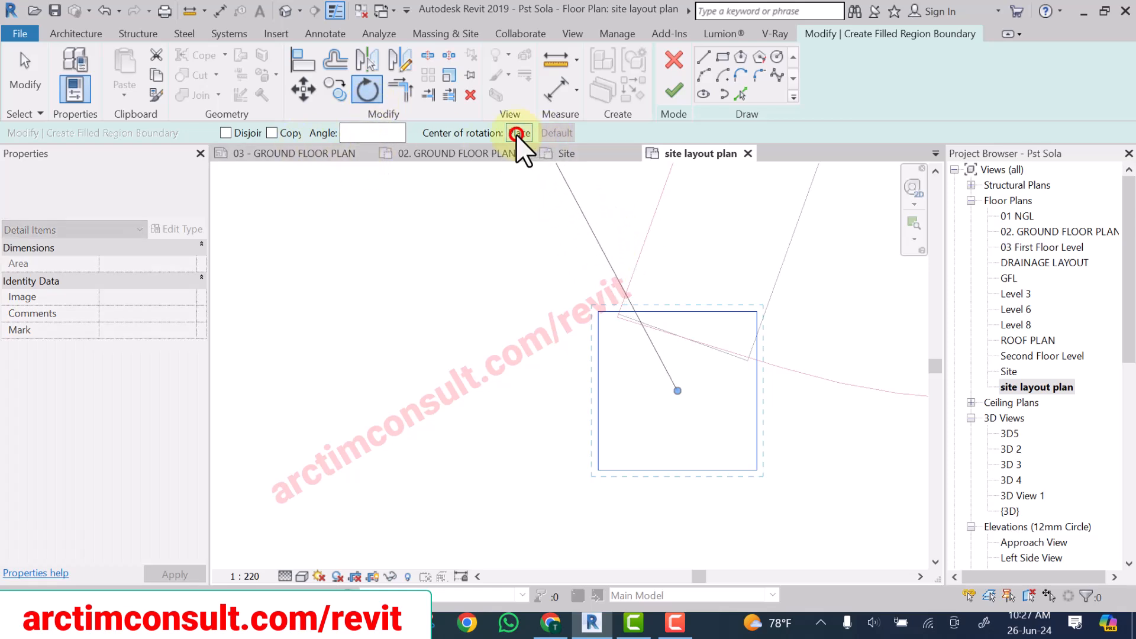
left_click(598, 307)
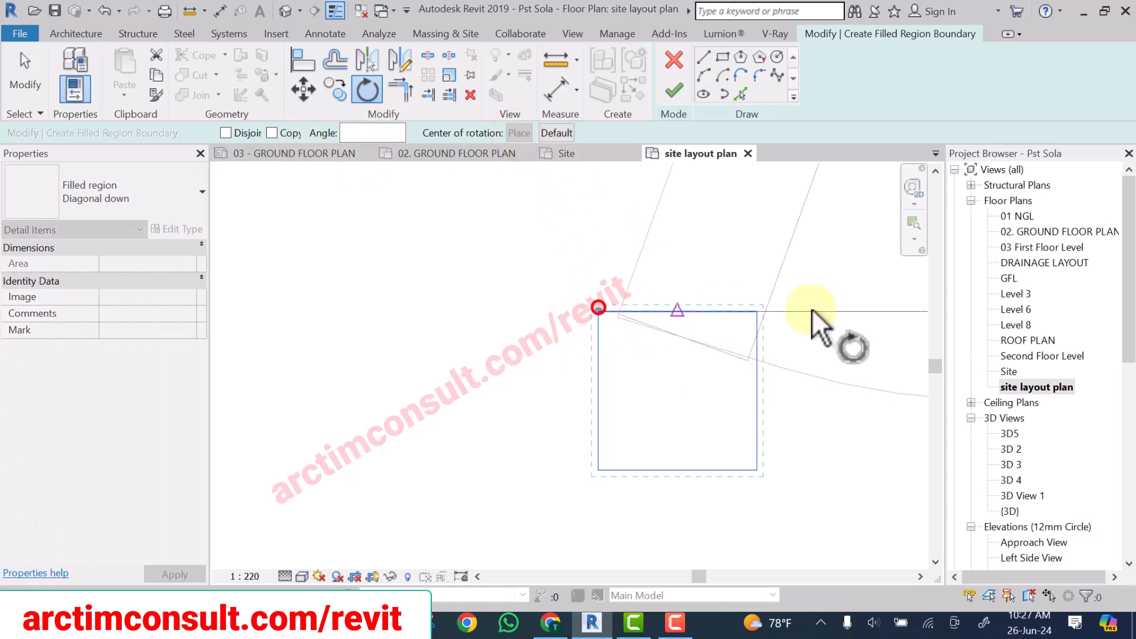
left_click(754, 308)
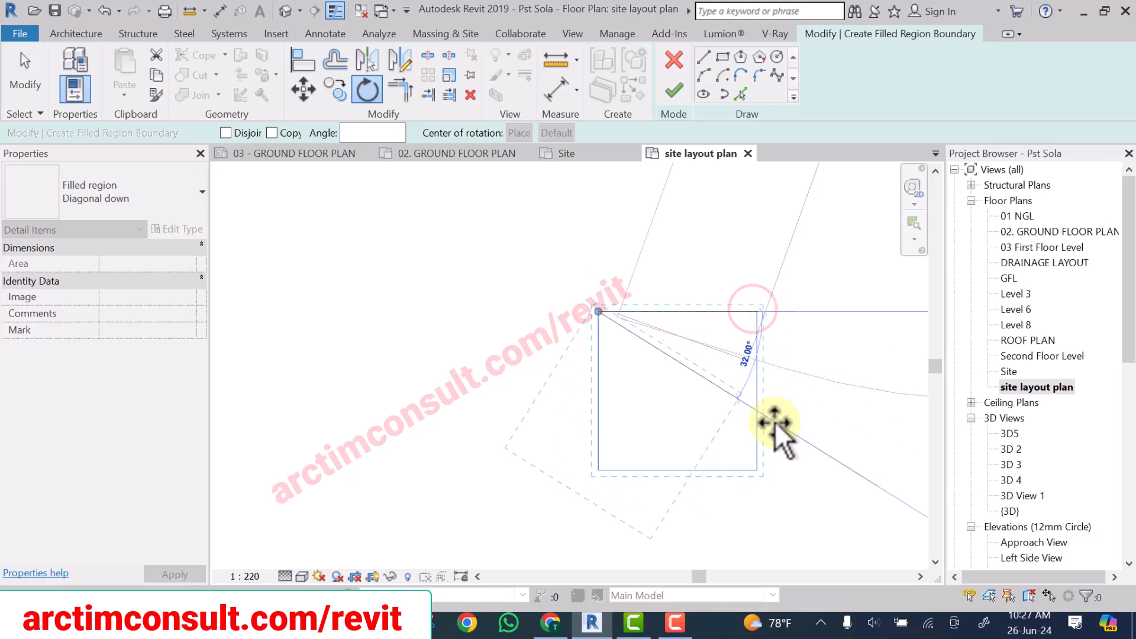
left_click(794, 384)
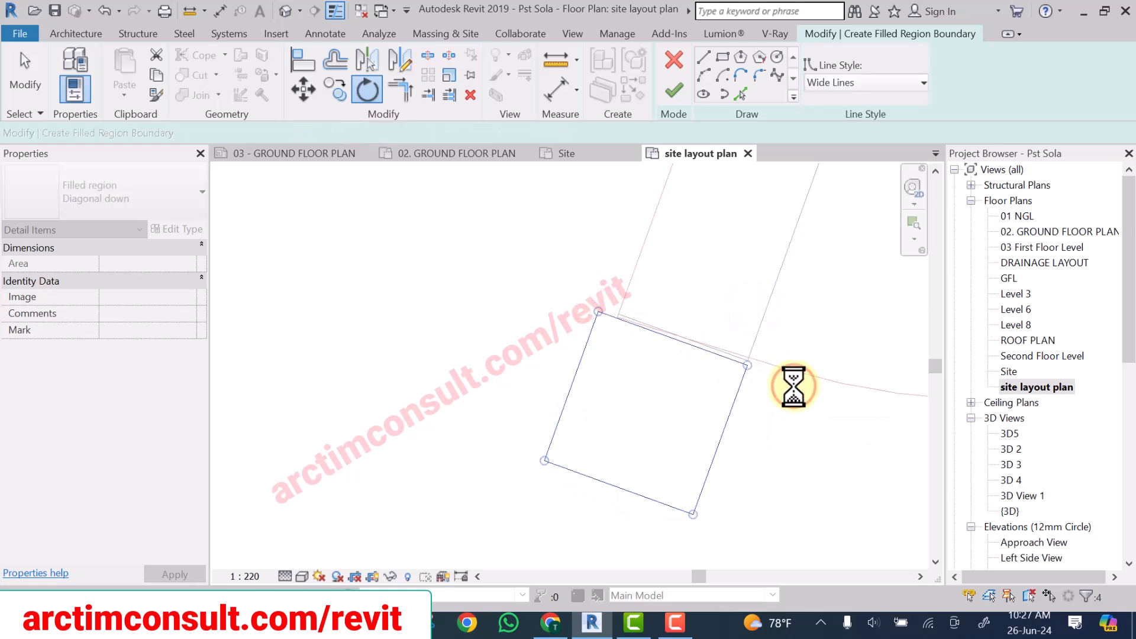
Rotate the square boundary again about its upper-left corner to fine-tune its alignment with the fence end.
scroll(793, 389, "down", 1)
scroll(773, 414, "up", 1)
middle_click_drag(760, 412, 705, 387)
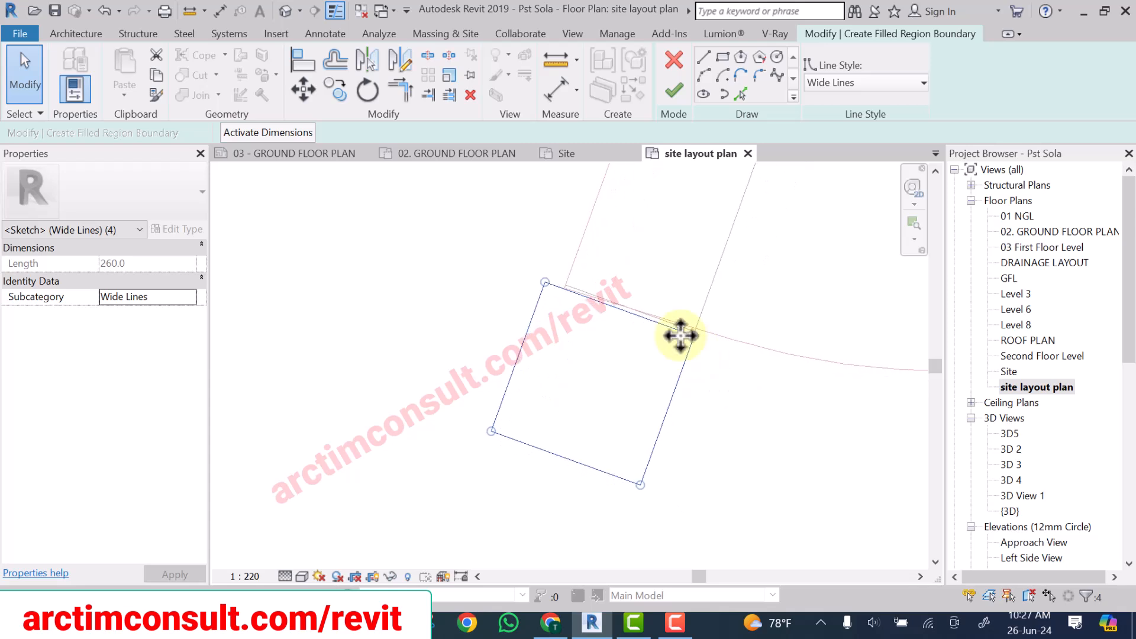
left_click(366, 90)
scroll(529, 265, "up", 1)
scroll(529, 265, "up", 2)
left_click(634, 451)
left_click(549, 267)
scroll(819, 373, "up", 2)
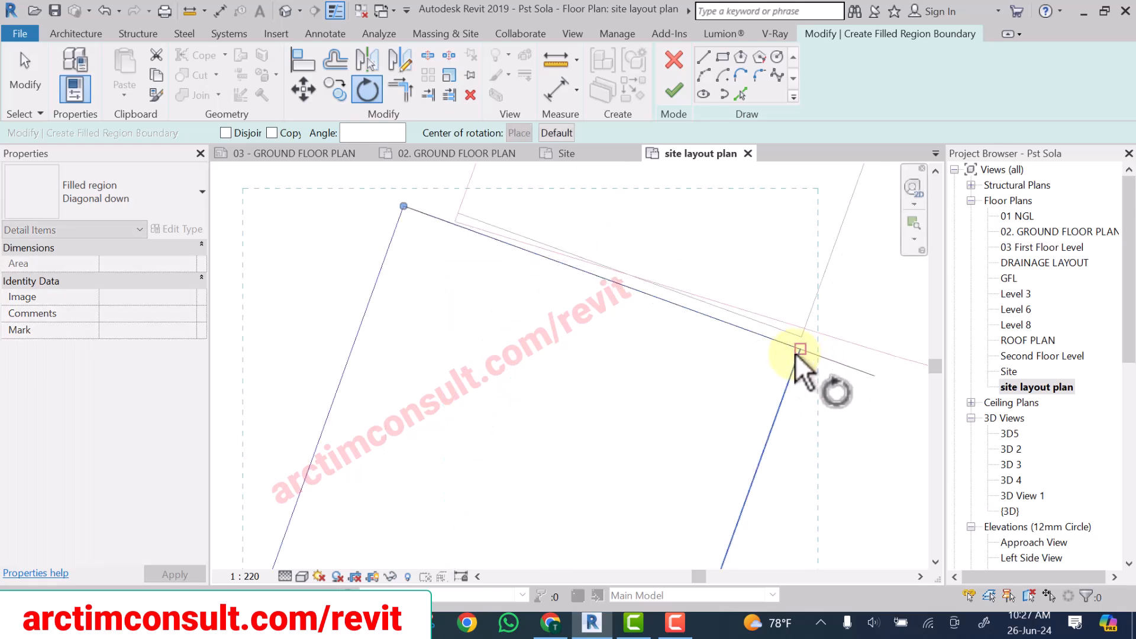
left_click(795, 354)
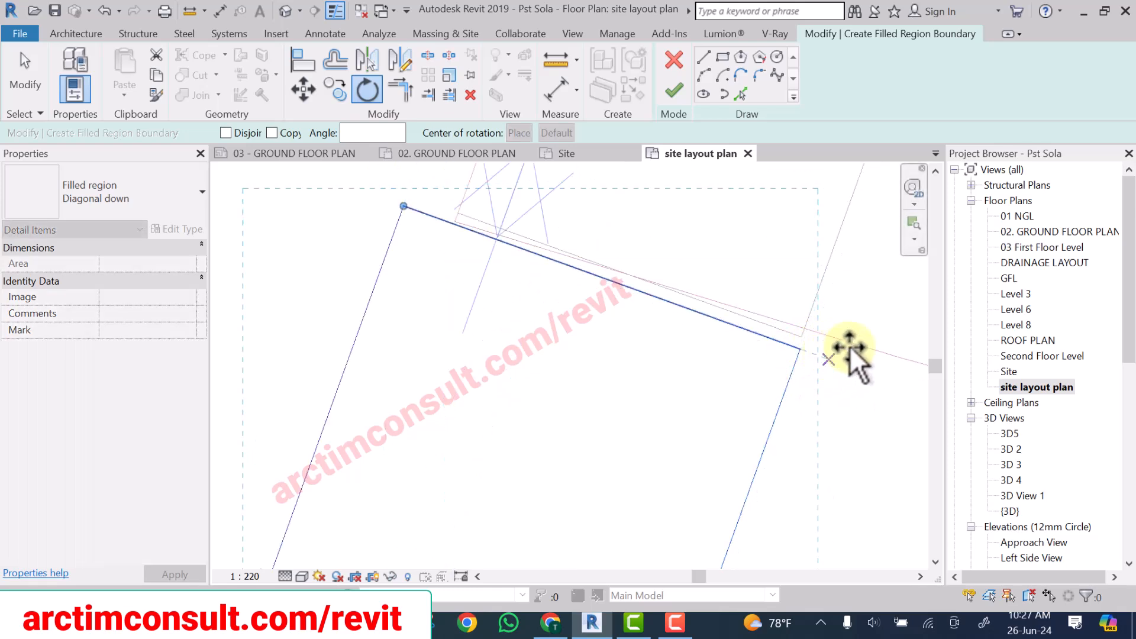
left_click(868, 368)
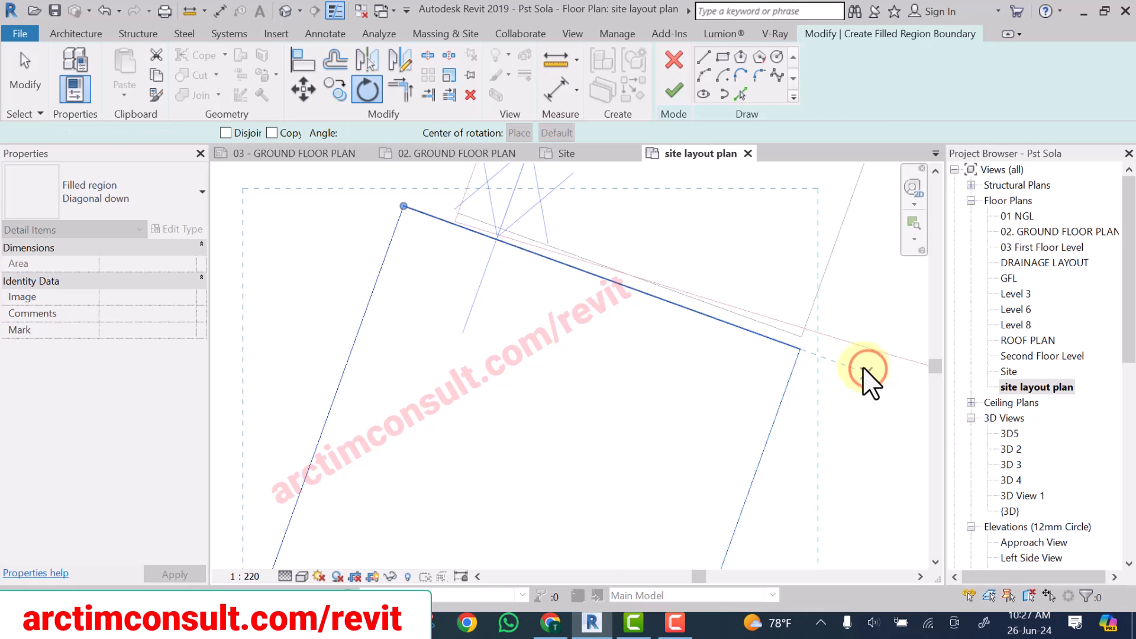
scroll(868, 370, "down", 5)
scroll(824, 402, "up", 2)
middle_click_drag(823, 403, 771, 399)
left_click(712, 364)
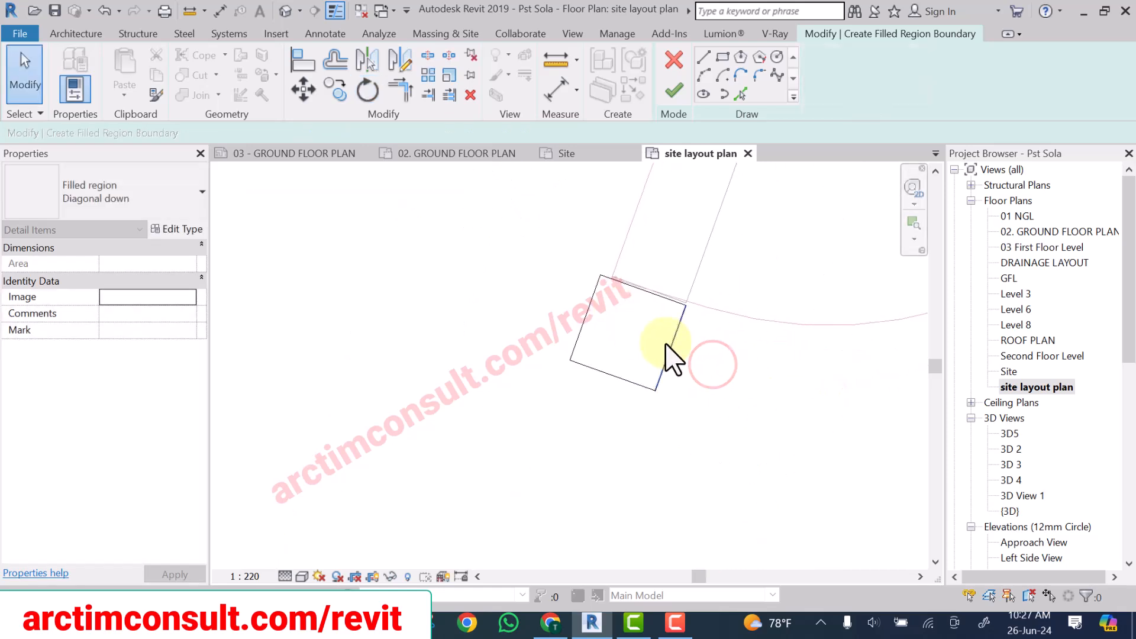
Widen the boundary by pulling its road-side edge outward past the fence's outer face.
left_click(689, 352)
left_click_drag(685, 347, 771, 402)
scroll(633, 384, "up", 1)
left_click(634, 382)
left_click(440, 319)
Move the whole rectangular boundary up along the fence to overlap its gateway end.
left_click_drag(408, 203, 812, 492)
middle_click_drag(696, 512, 603, 554)
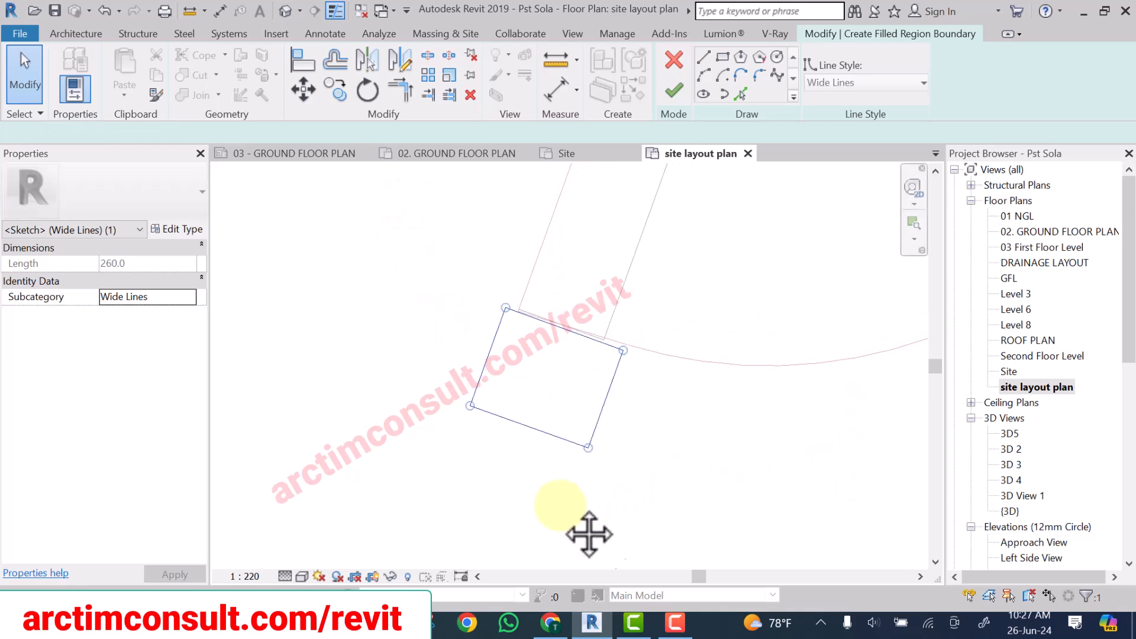
left_click_drag(538, 433, 576, 328)
left_click(665, 445)
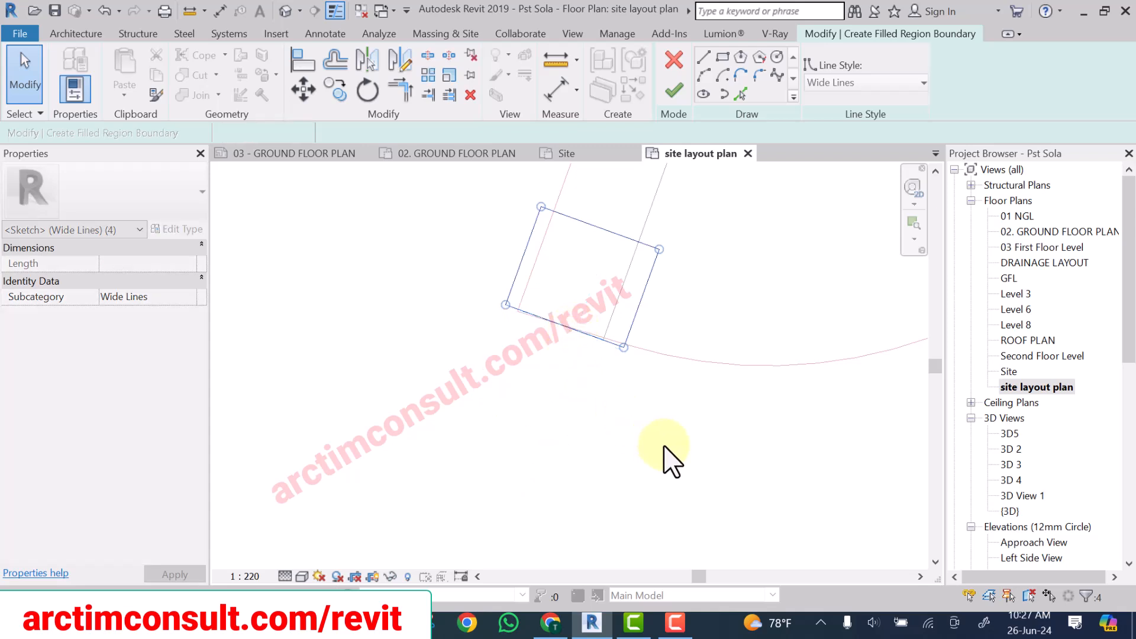
Finish the rectangular boundary as a filled-region gate post at the upper fence's gateway end.
scroll(613, 314, "down", 5)
left_click(674, 90)
middle_click_drag(711, 362, 726, 289)
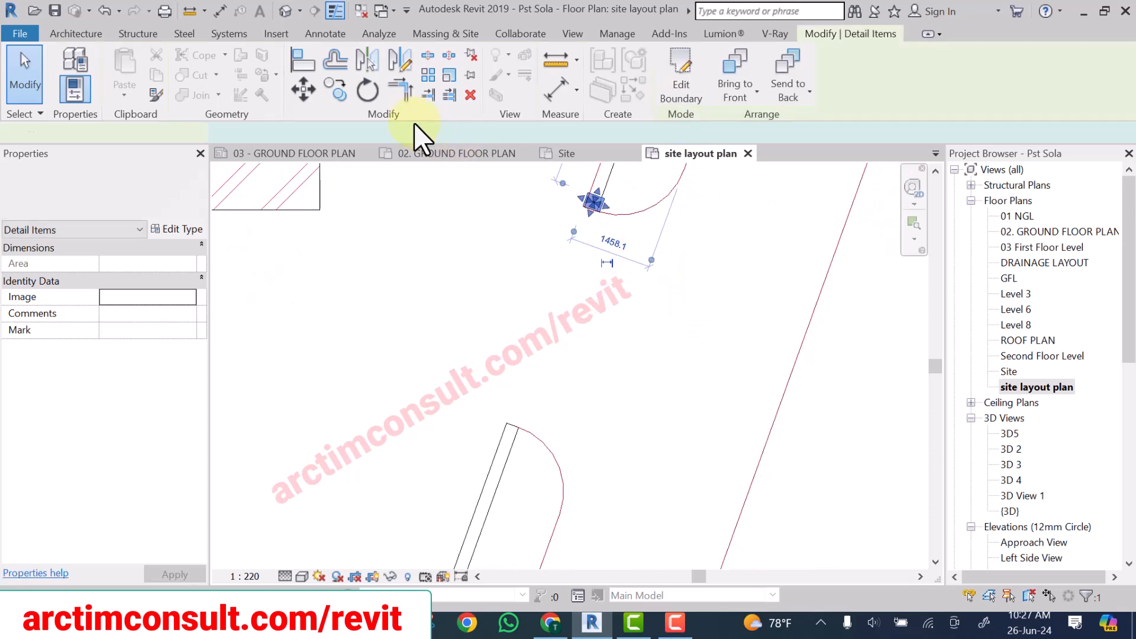
Copy the filled-region gate post onto the opposite fence end, aligning it with the midpoint of that end.
left_click(341, 93)
scroll(601, 191, "up", 2)
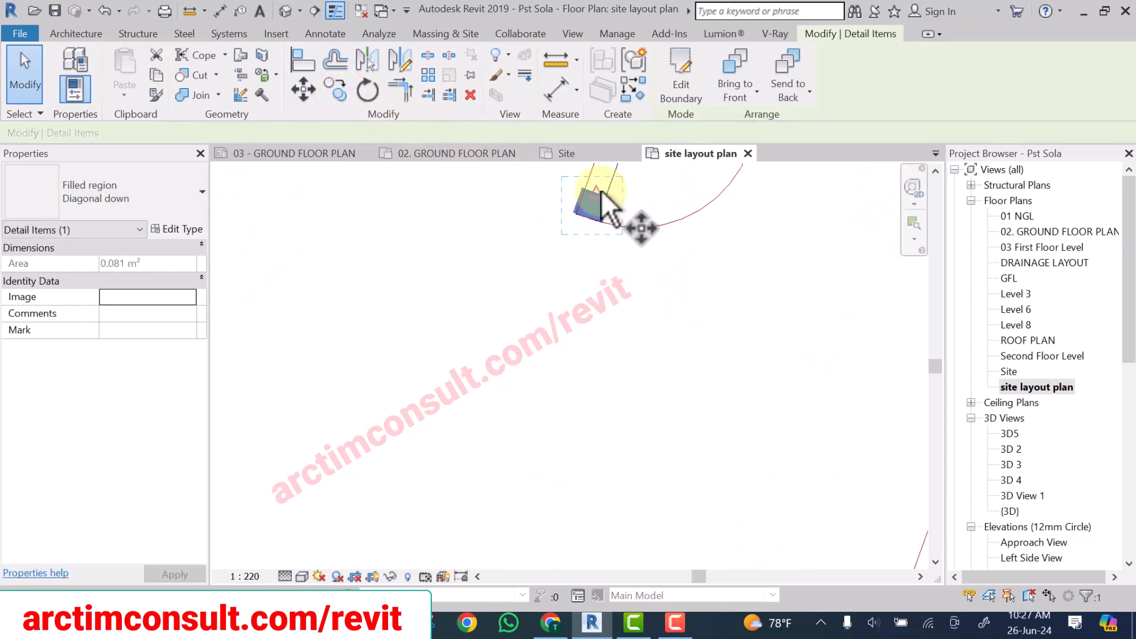
left_click(599, 188)
scroll(599, 190, "down", 4)
scroll(546, 330, "up", 1)
scroll(550, 310, "up", 4)
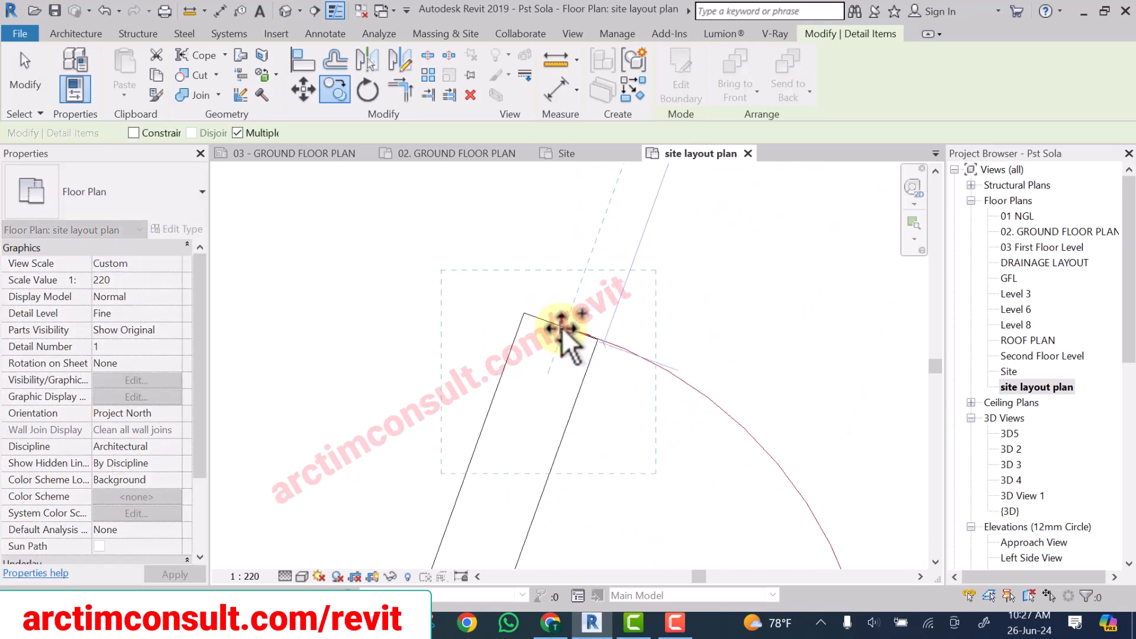
left_click(562, 327)
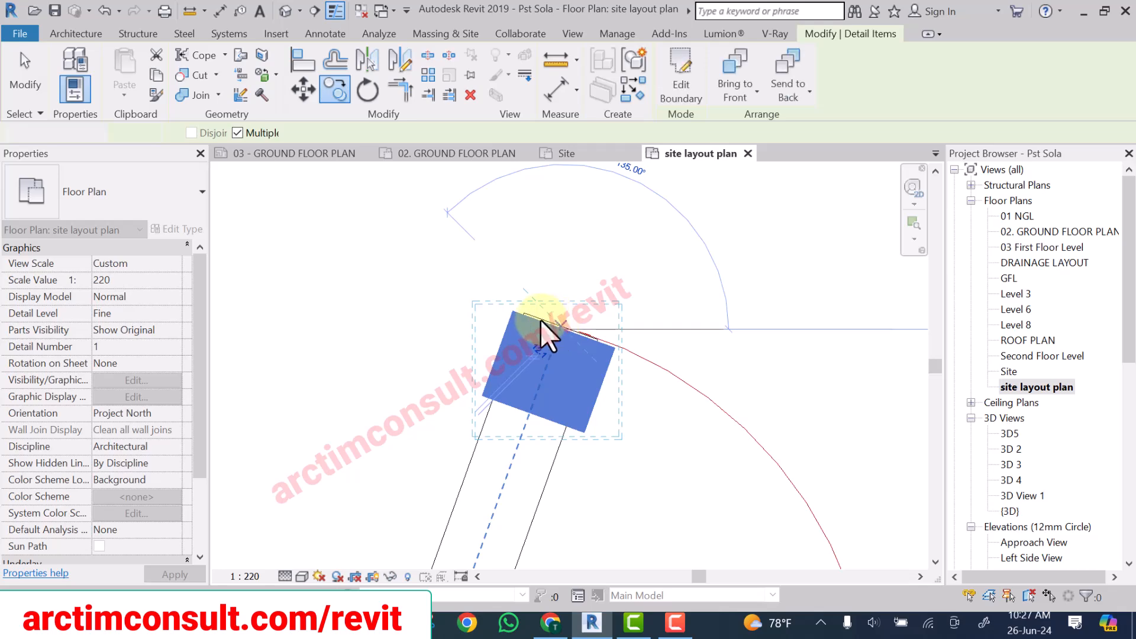
key("Escape")
key("Escape")
scroll(538, 326, "down", 8)
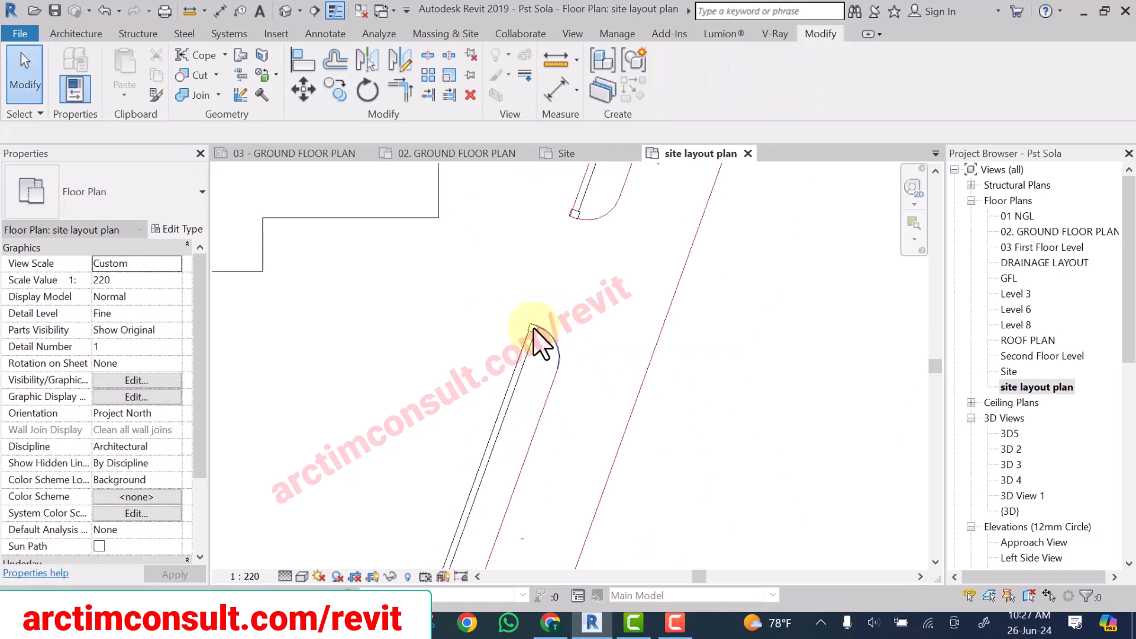
Draw a furniture-style detail line diagonally across the gateway from the upper post's inner corner to the lower post's road-side corner.
scroll(629, 329, "up", 5)
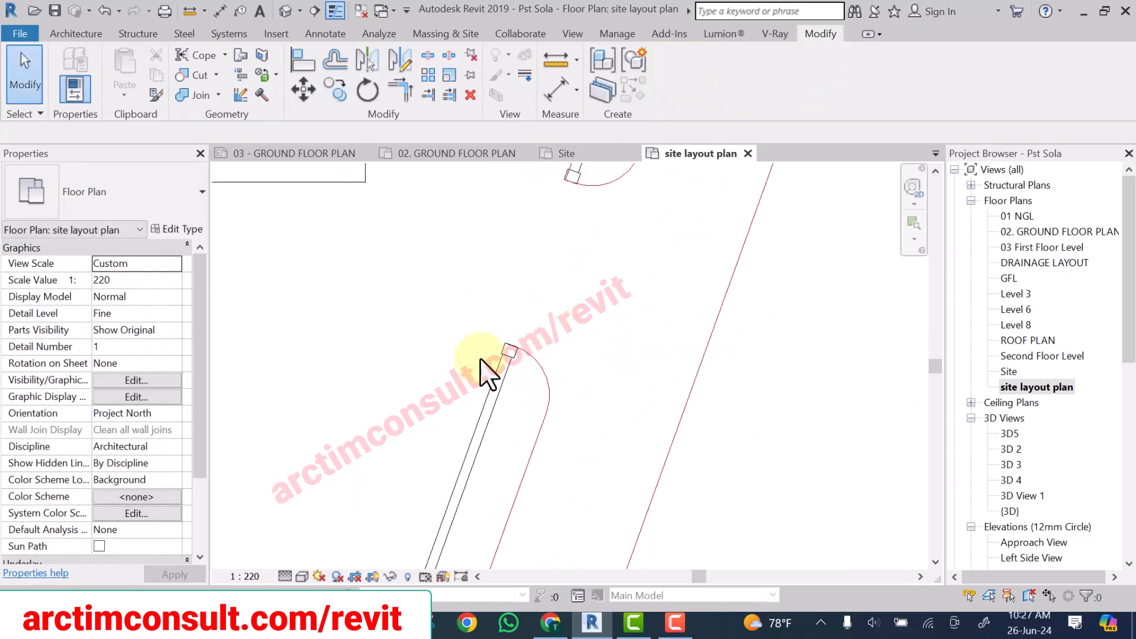
scroll(541, 372, "up", 4)
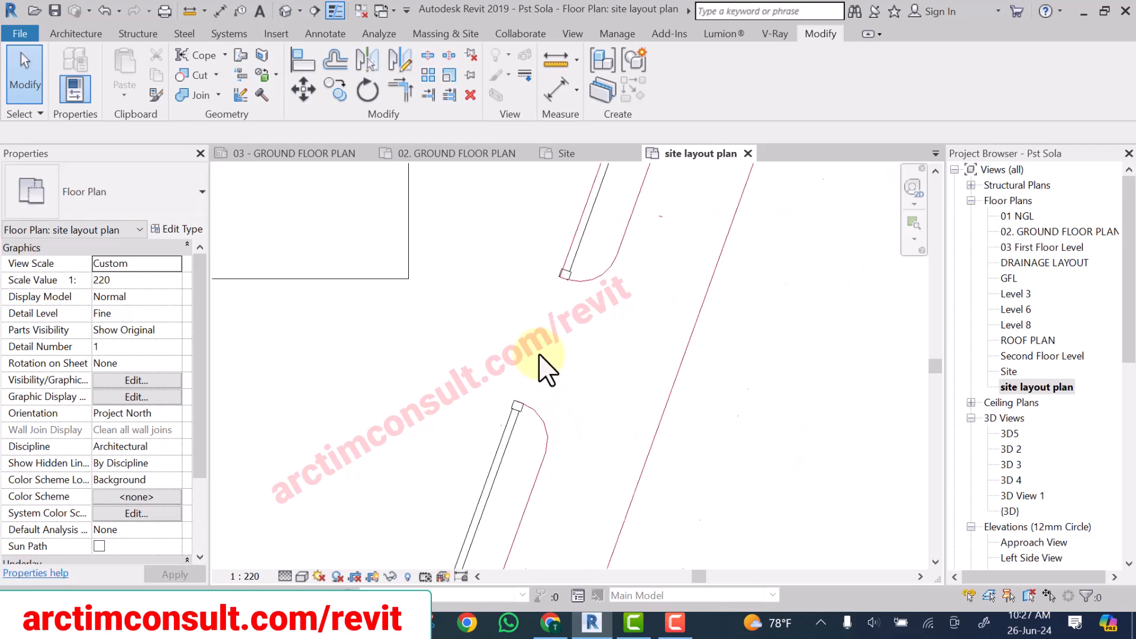
scroll(534, 420, "up", 1)
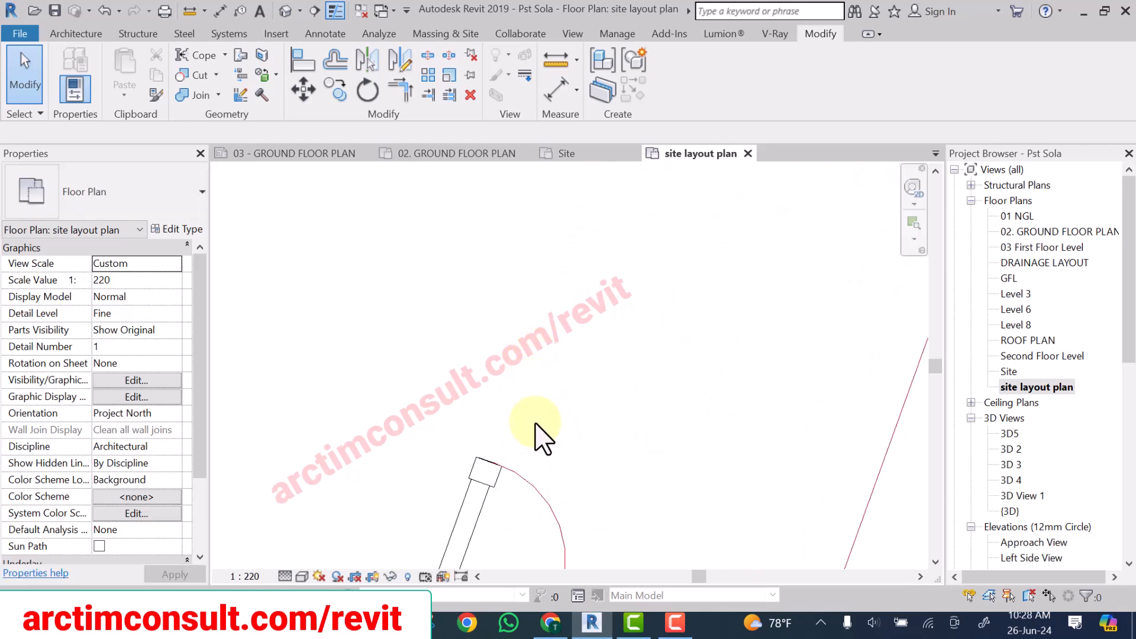
key("d")
key("l")
scroll(533, 489, "down", 3)
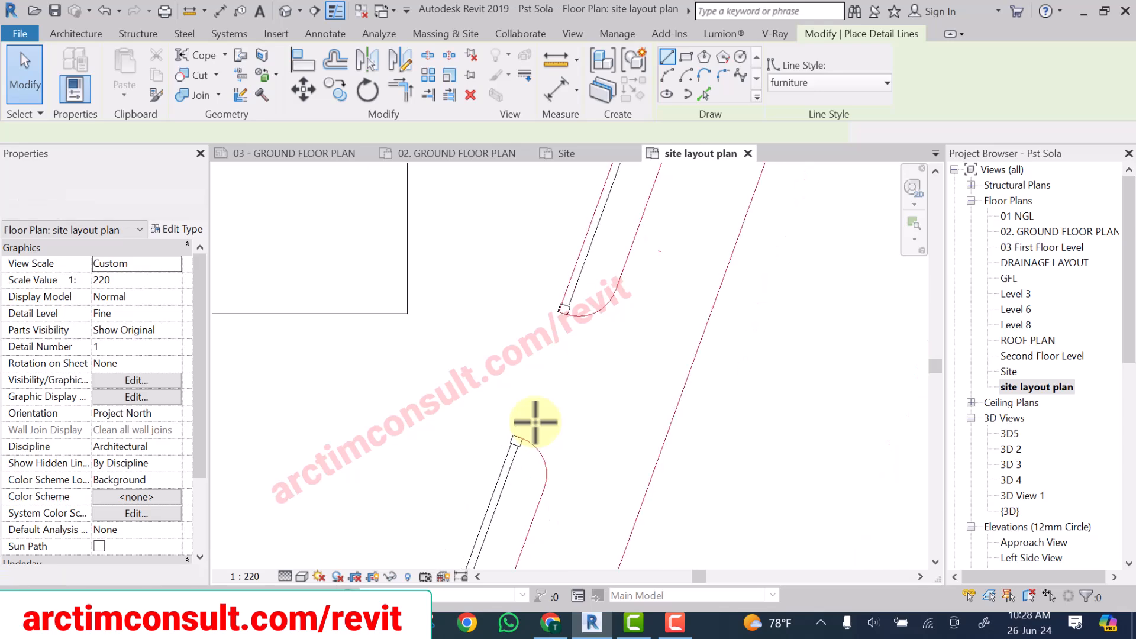
scroll(557, 329, "up", 3)
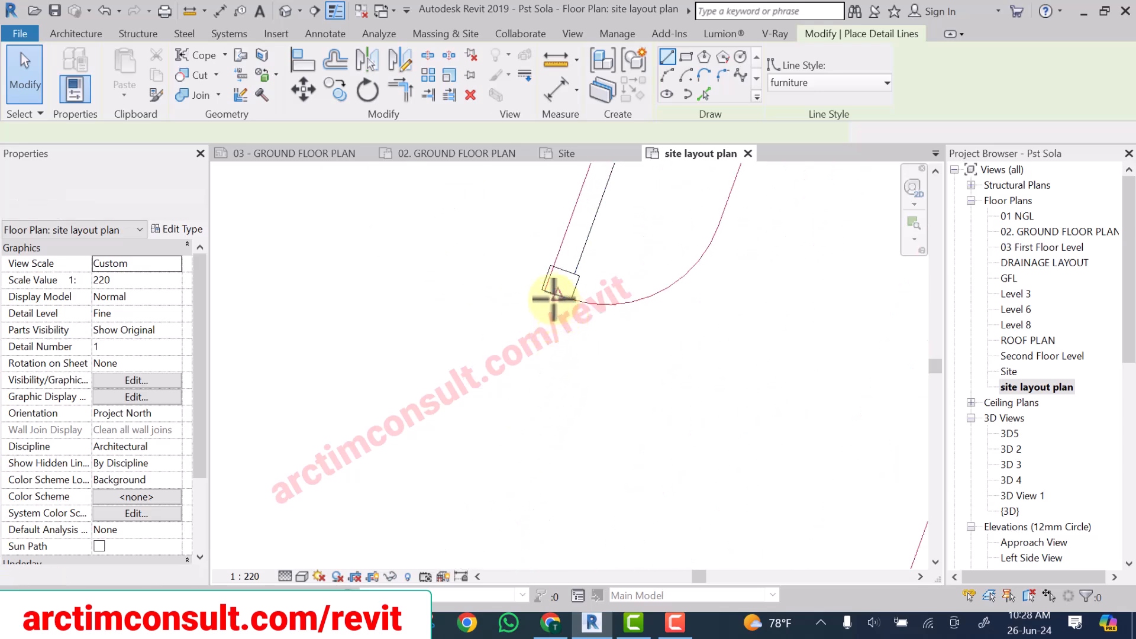
left_click(545, 291)
scroll(540, 287, "down", 3)
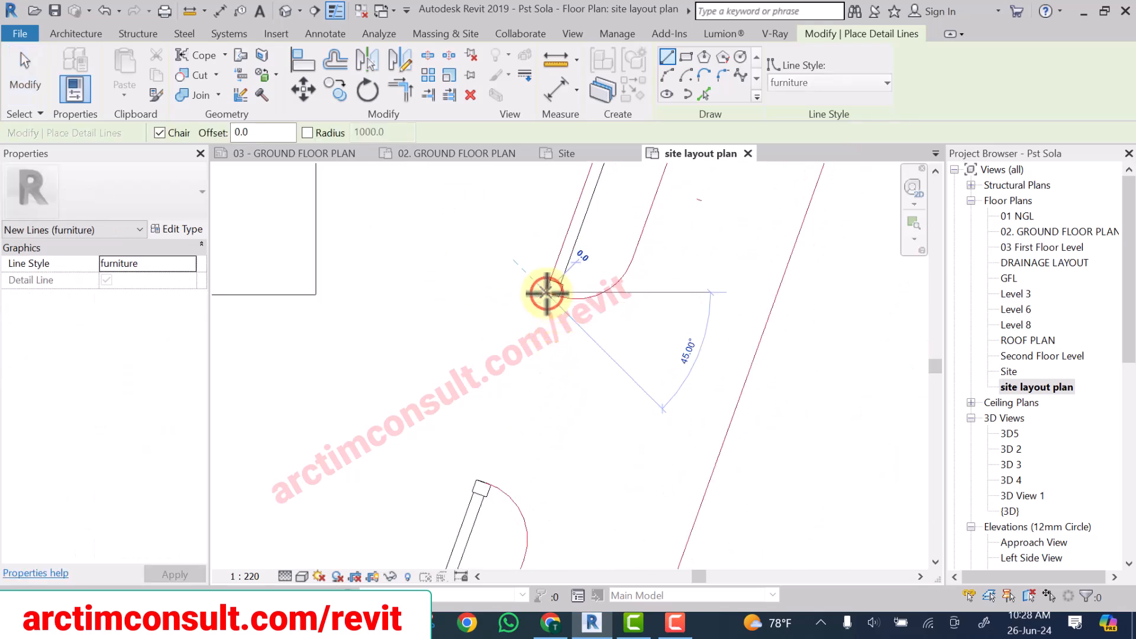
scroll(503, 414, "up", 5)
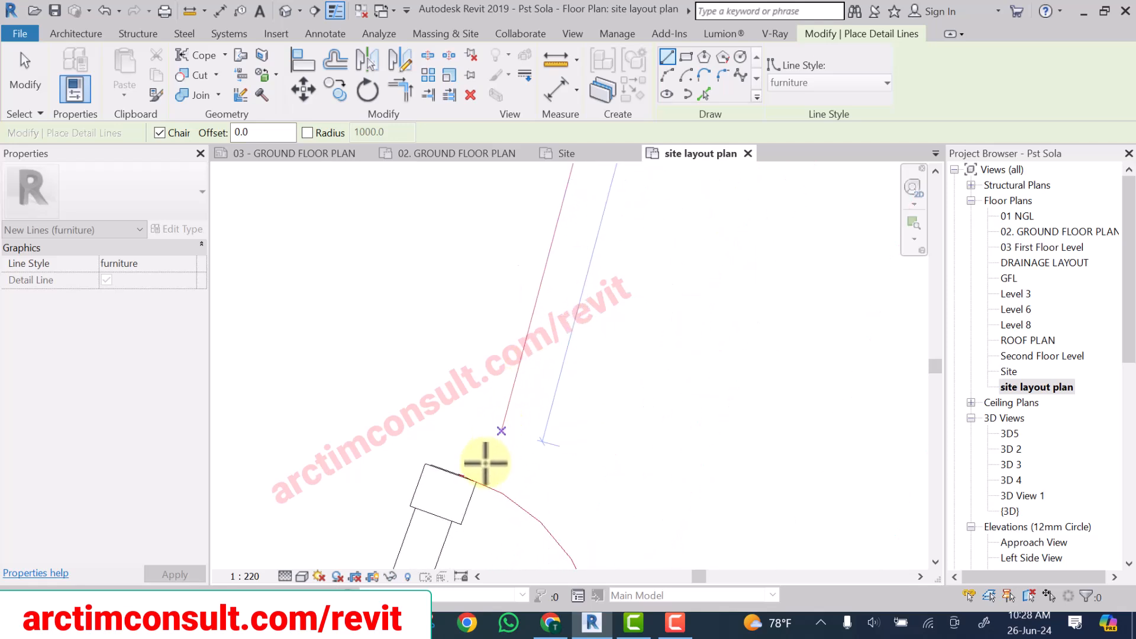
left_click(463, 507)
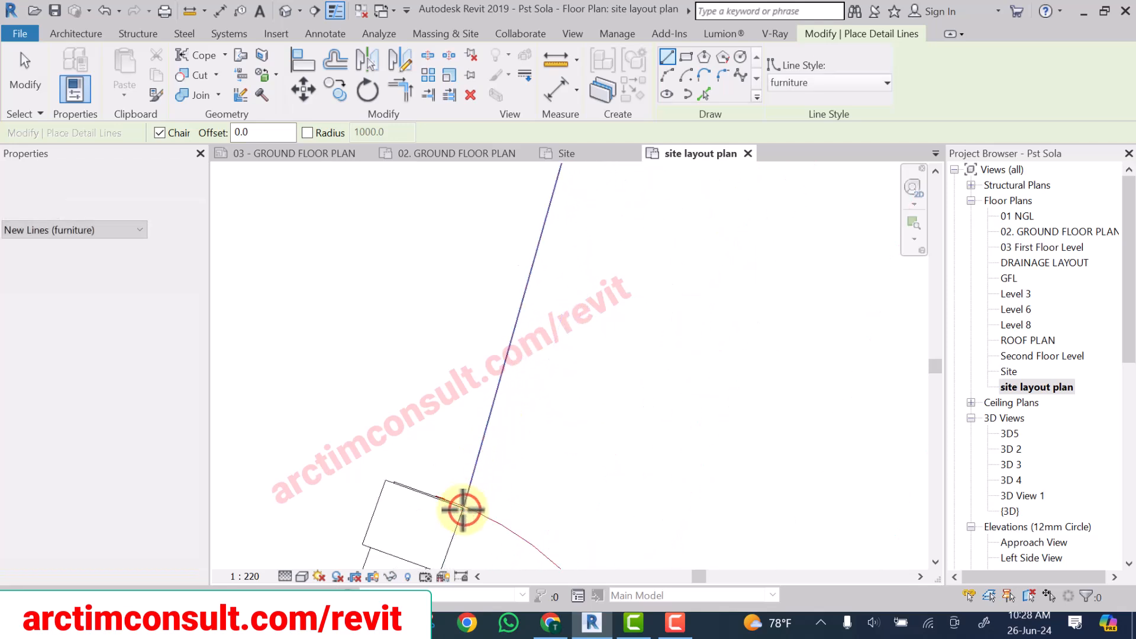
Draw the crossing detail line from the lower post's inner corner to the upper post's road-side corner.
scroll(394, 481, "down", 4)
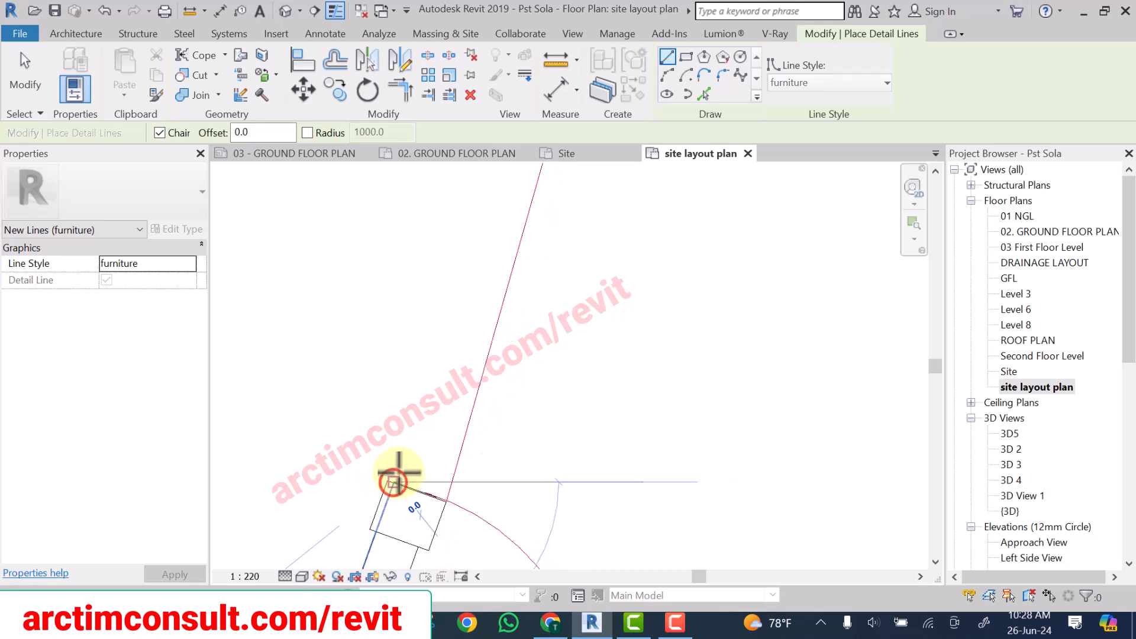
scroll(503, 308, "up", 6)
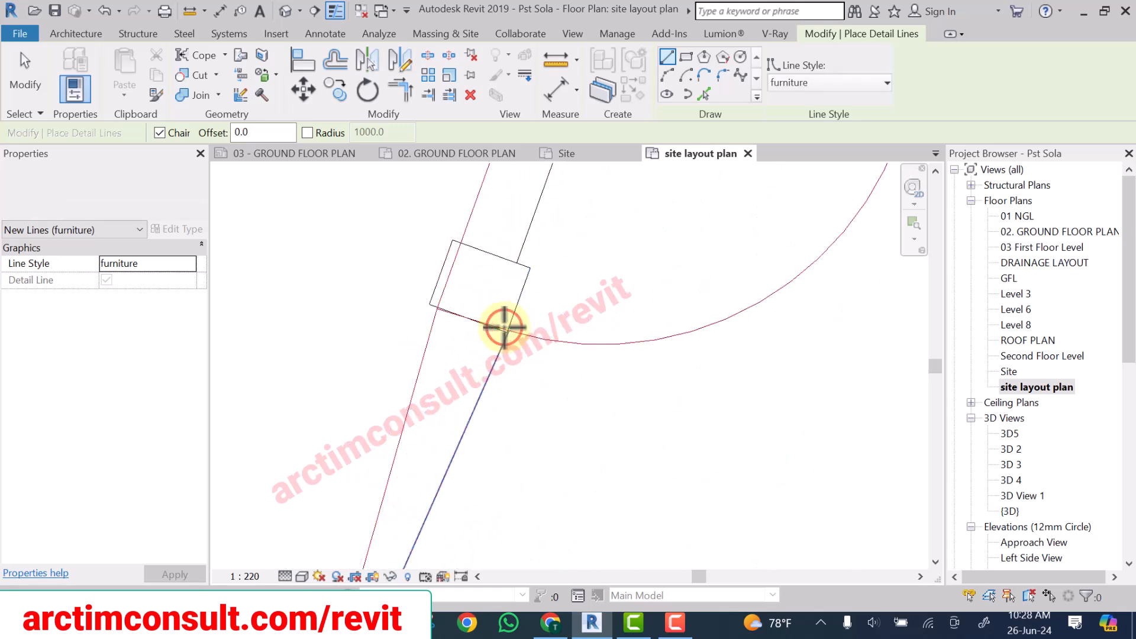
key("Escape")
key("Escape")
scroll(492, 319, "down", 5)
scroll(529, 296, "down", 5)
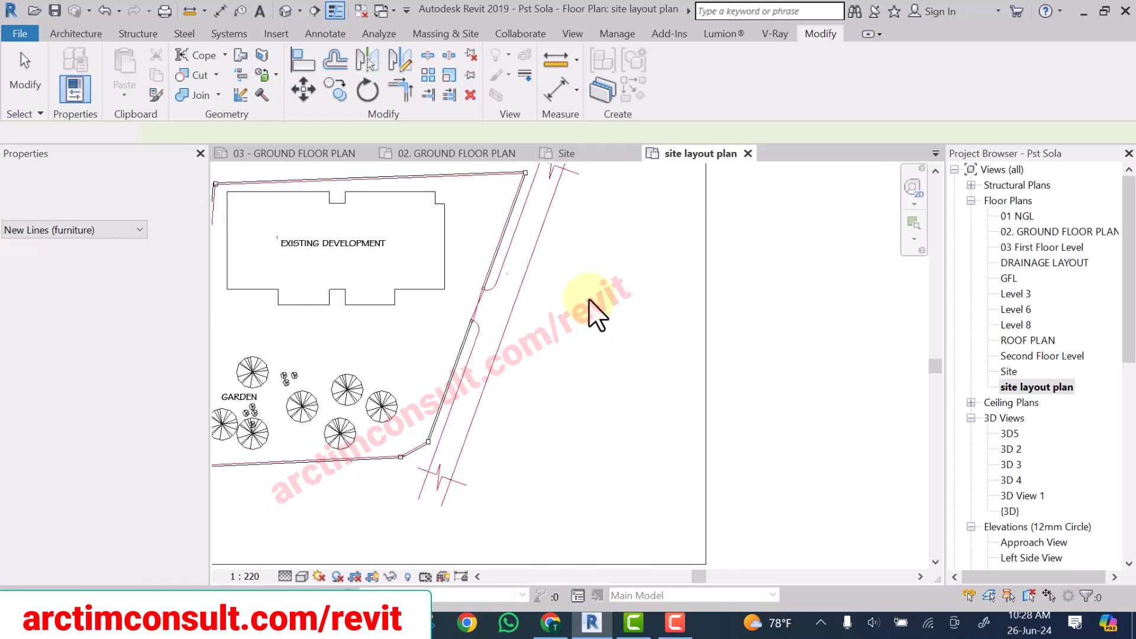
Move the whole north arrow symbol from beyond the fence's far side to the open area beside the access road.
scroll(492, 304, "up", 2)
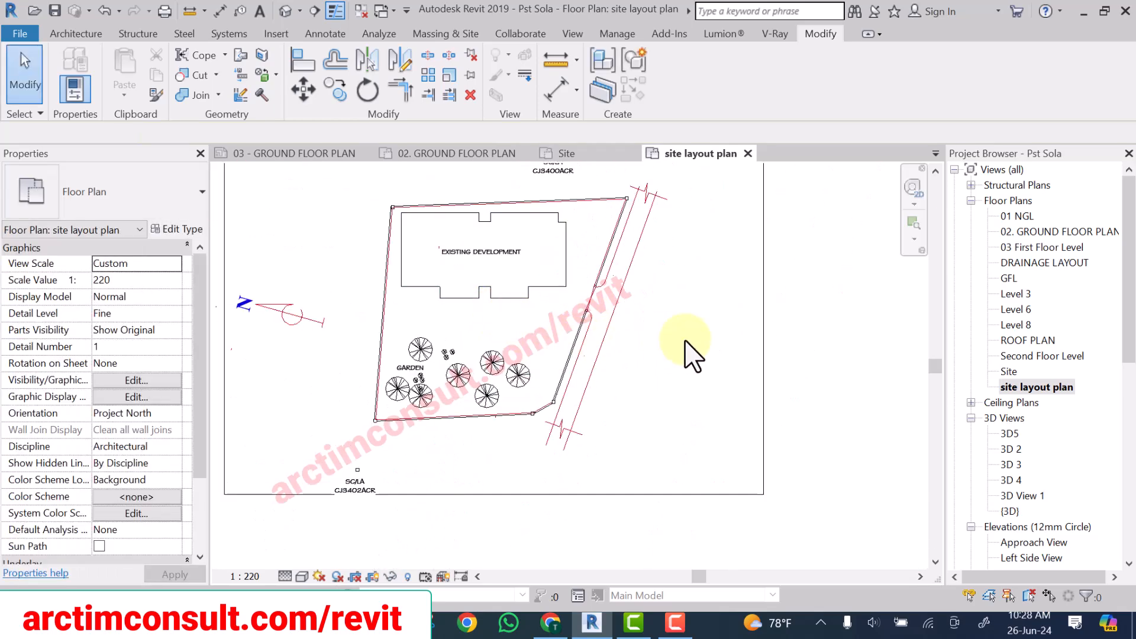
scroll(686, 347, "down", 2)
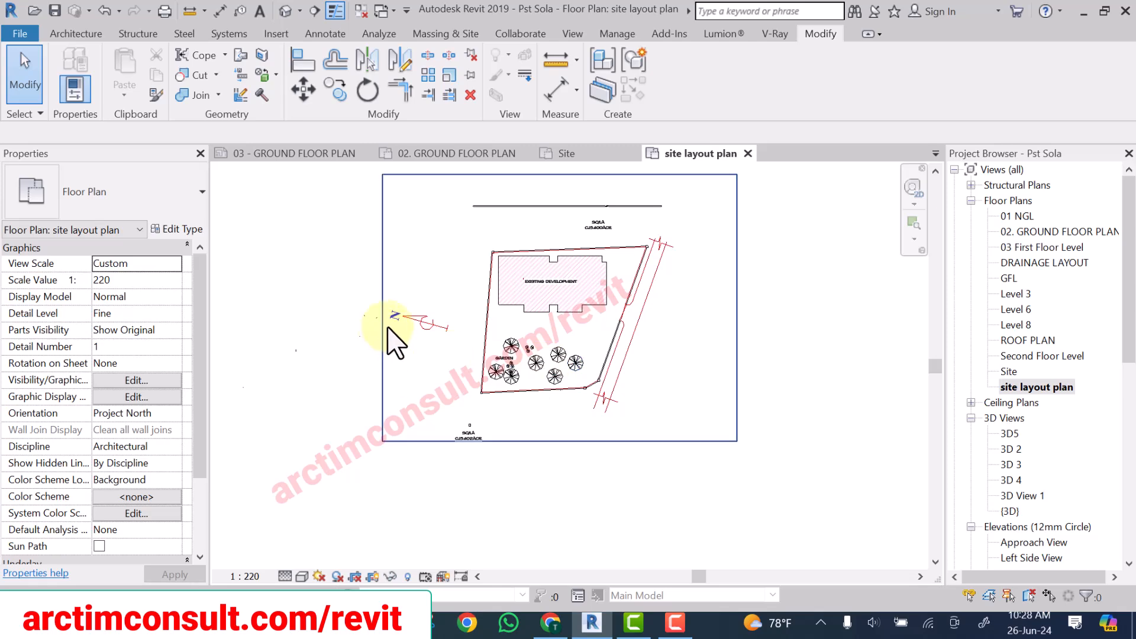
scroll(420, 353, "up", 1)
left_click_drag(281, 224, 726, 330)
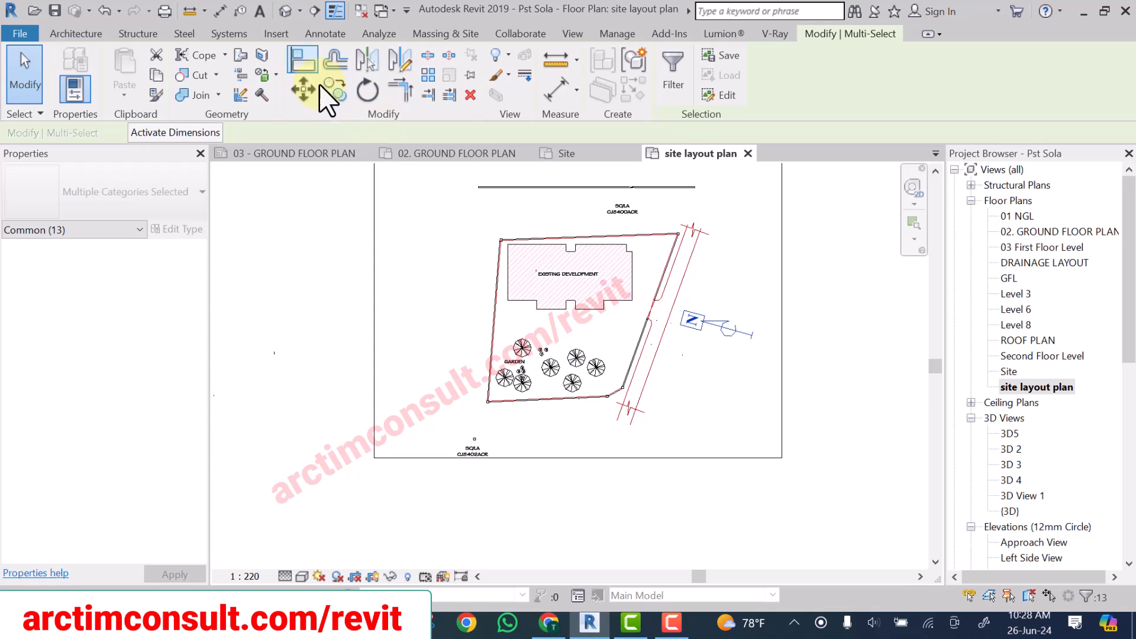
Rotate the north arrow clockwise about its tail end so it points up and away from the road.
left_click(372, 90)
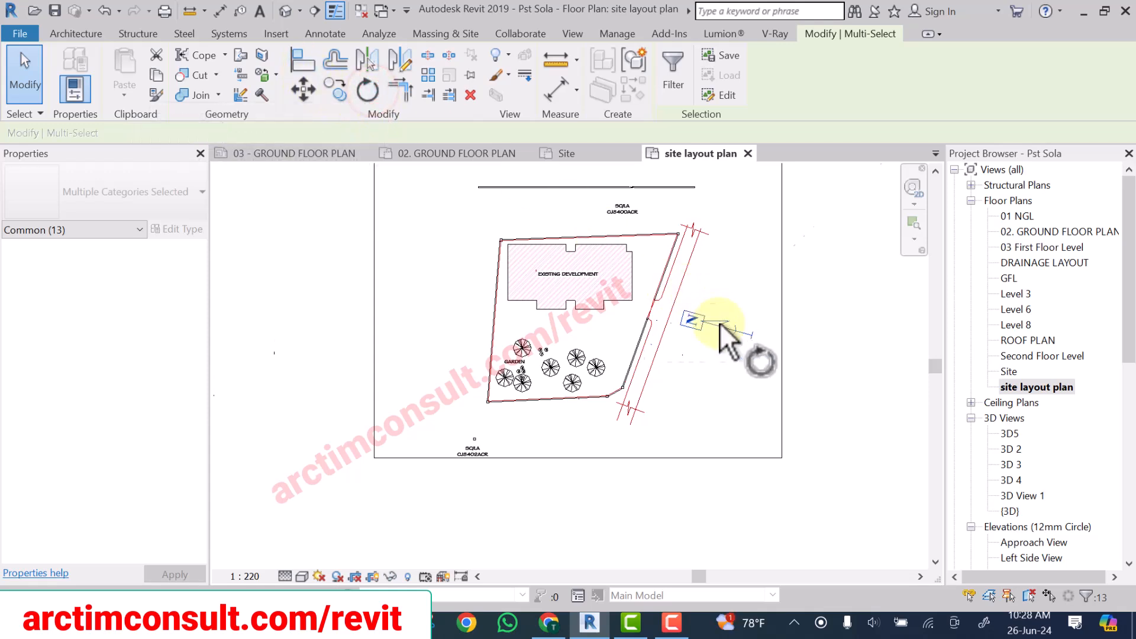
left_click(426, 133)
left_click(752, 335)
scroll(752, 335, "up", 5)
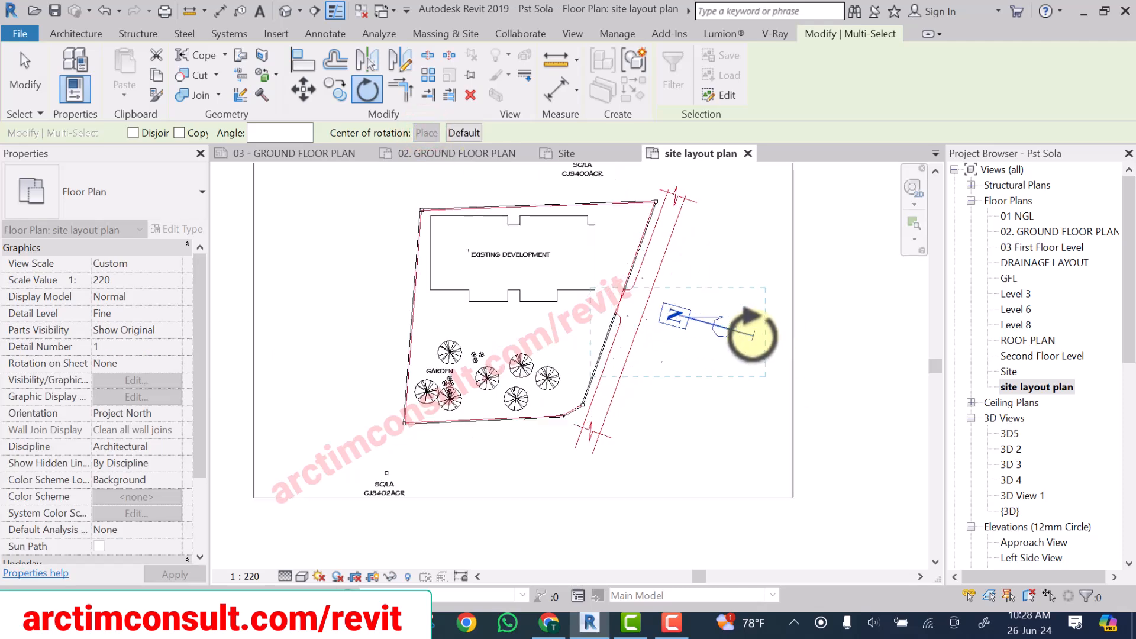
left_click(755, 337)
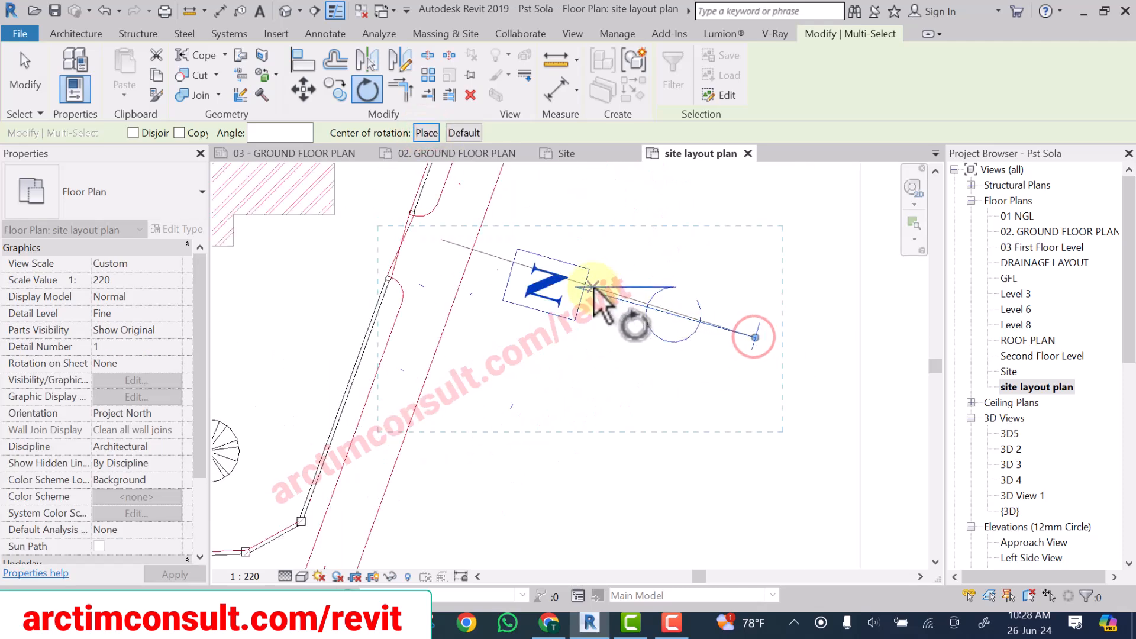
left_click(590, 290)
scroll(590, 290, "down", 5)
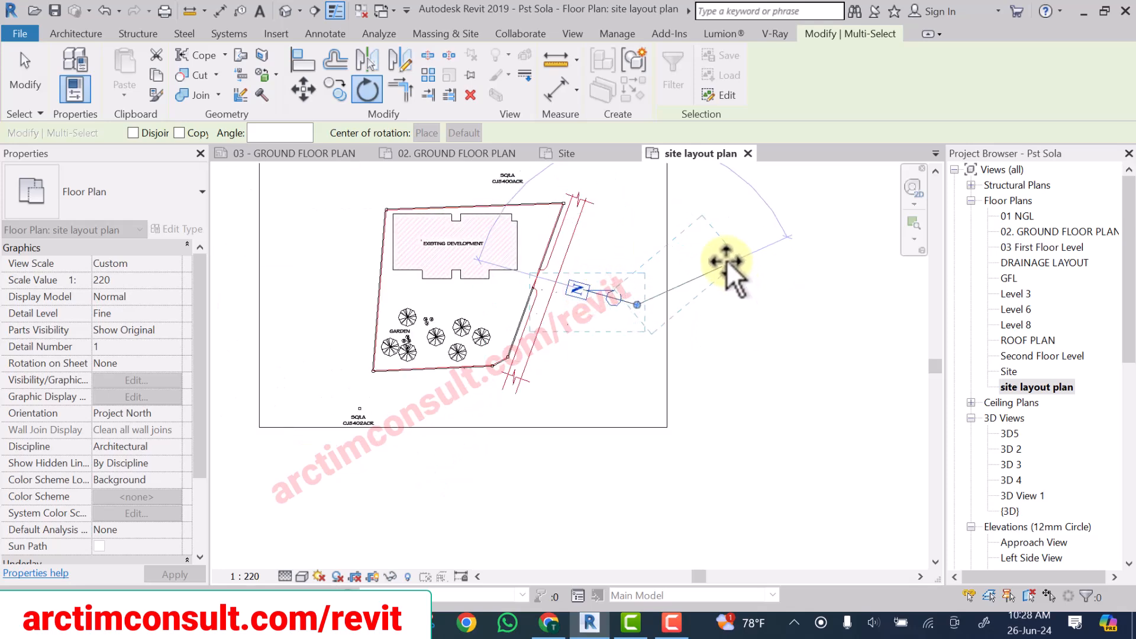
left_click(726, 259)
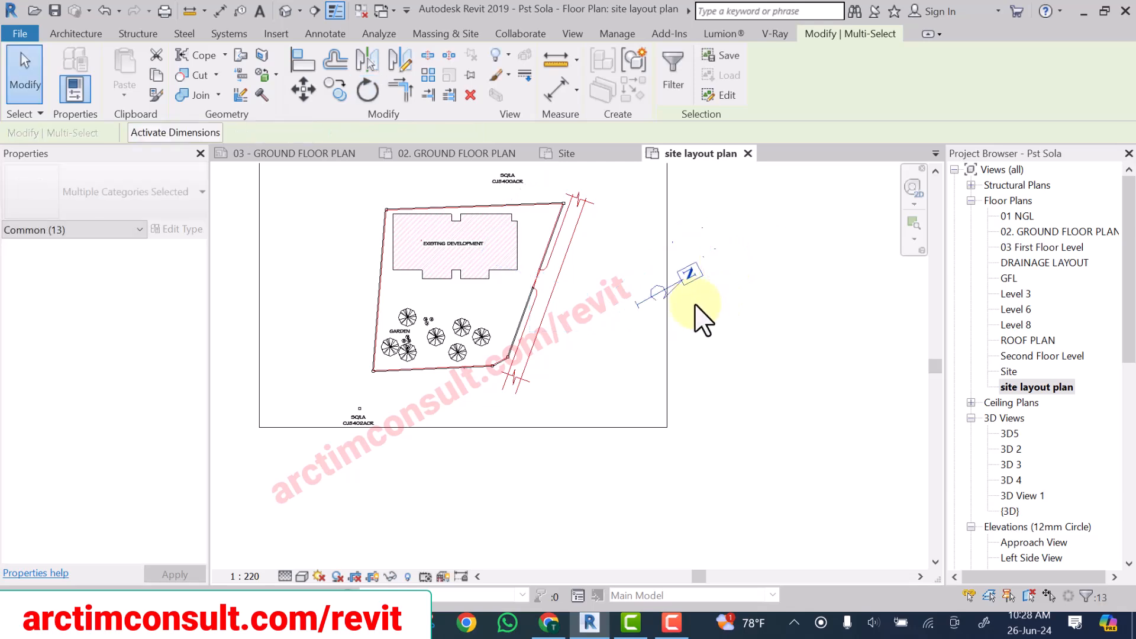
Move the rotated north arrow inside the plan frame, beside the lower stretch of the access road.
scroll(672, 287, "up", 1)
mouse_move(558, 314)
left_mouse_down()
mouse_move(542, 321)
mouse_move(542, 357)
mouse_move(548, 340)
left_mouse_up()
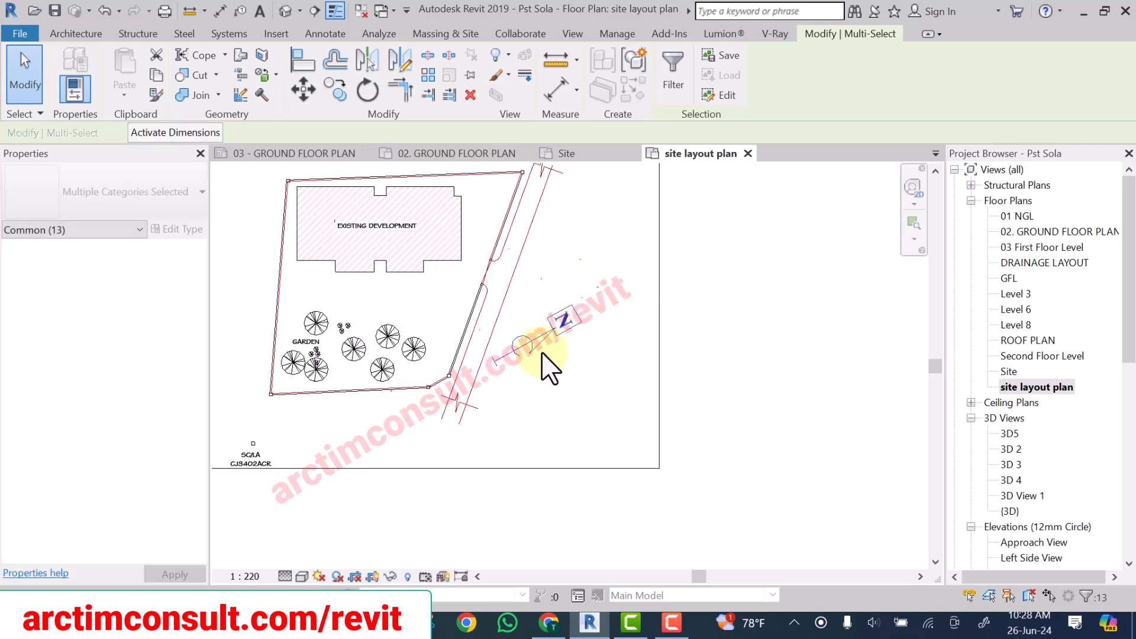
scroll(592, 373, "down", 4)
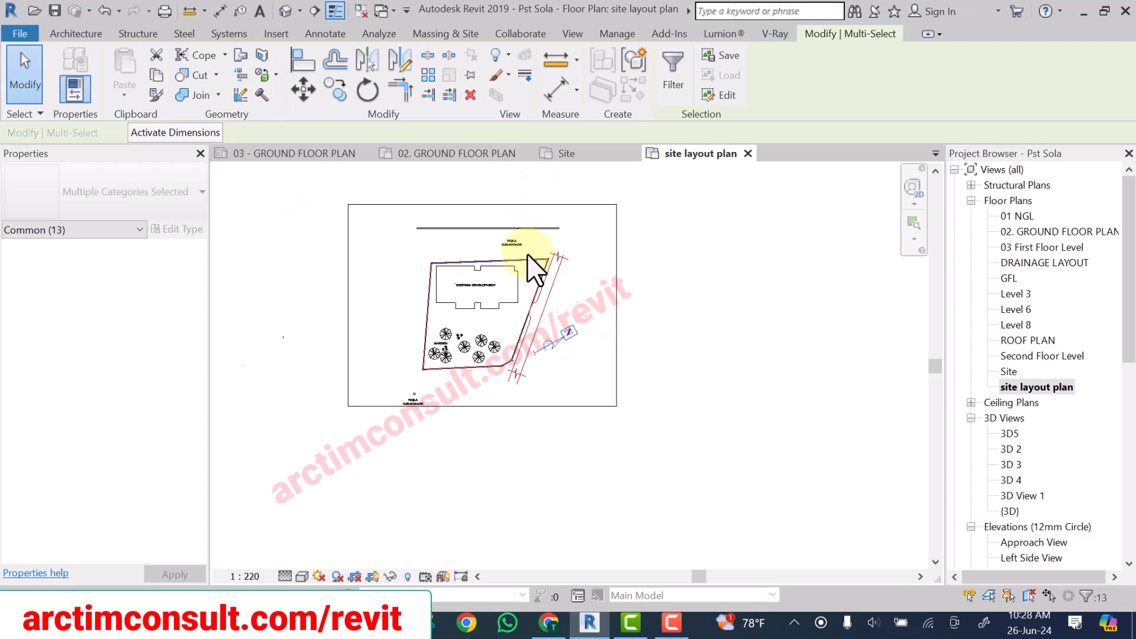
Delete the stray horizontal FENCE WALL 2 wall above the fenced plot.
scroll(524, 261, "up", 3)
scroll(474, 241, "down", 2)
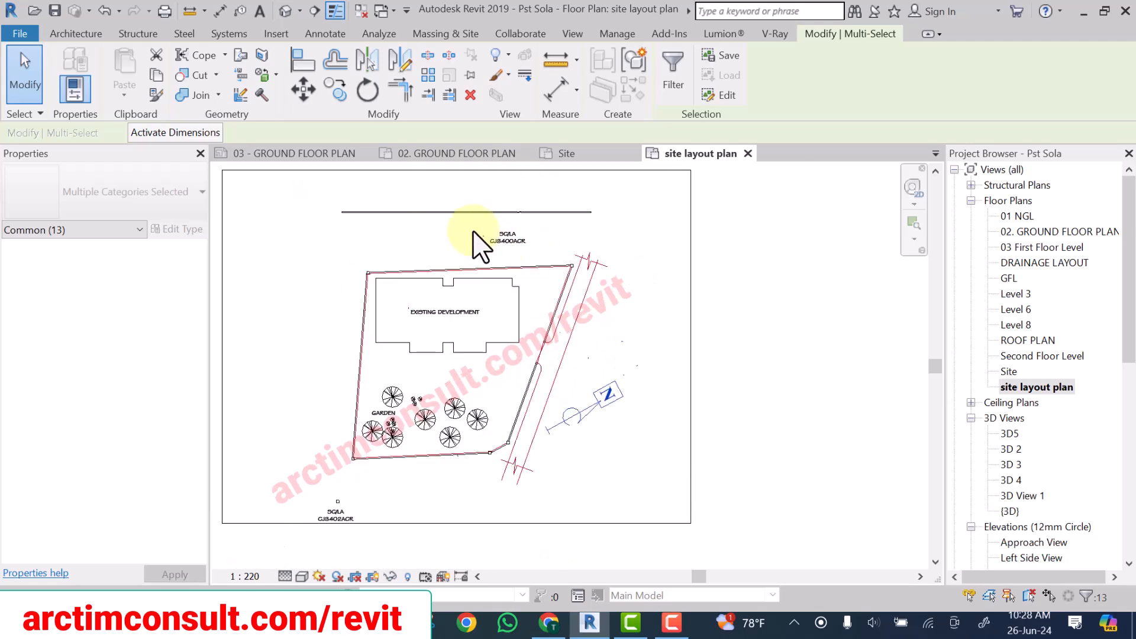
scroll(476, 234, "up", 2)
left_click_drag(487, 203, 414, 284)
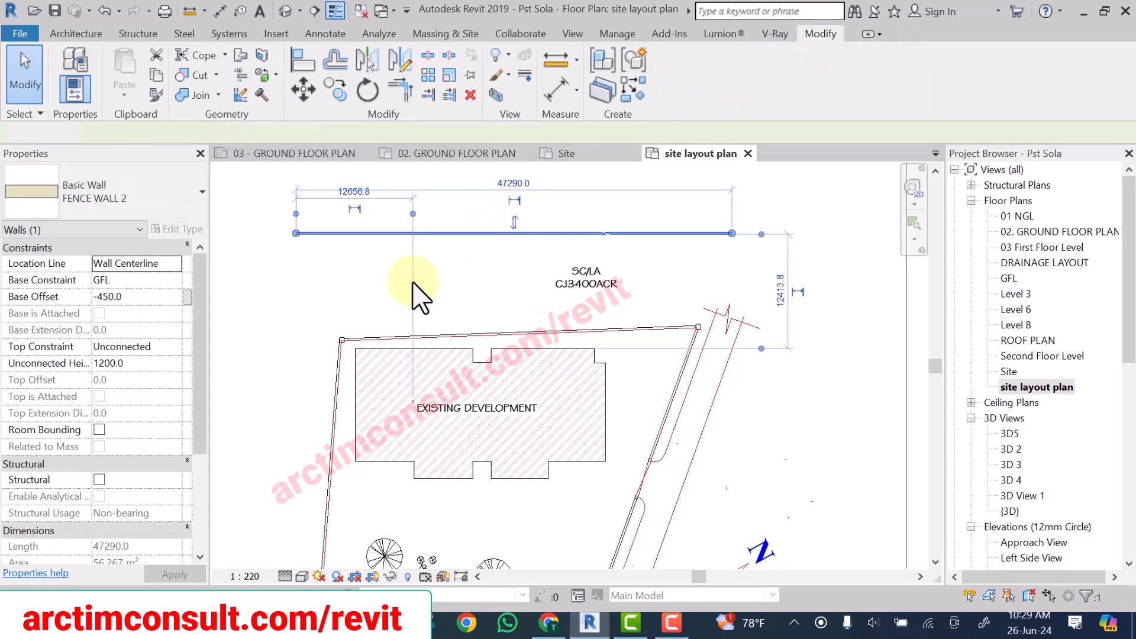
scroll(415, 273, "down", 3)
scroll(414, 271, "down", 2)
scroll(386, 391, "up", 5)
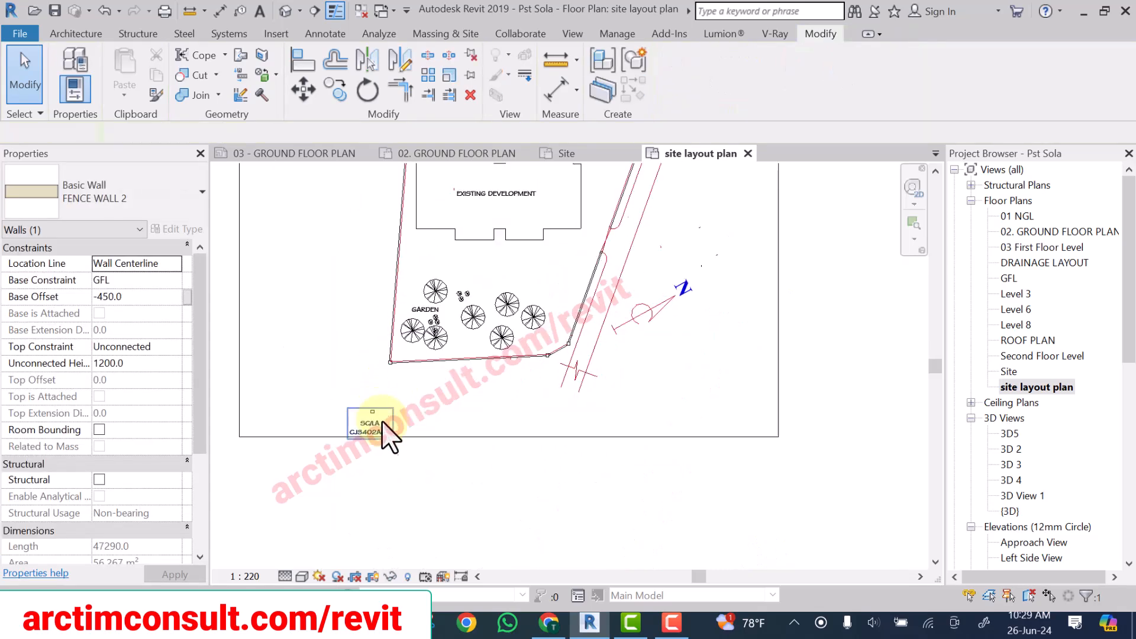
Delete the SC/LA text note and its small square marker below the fenced plot.
key("Escape")
left_click(382, 438)
key("Delete")
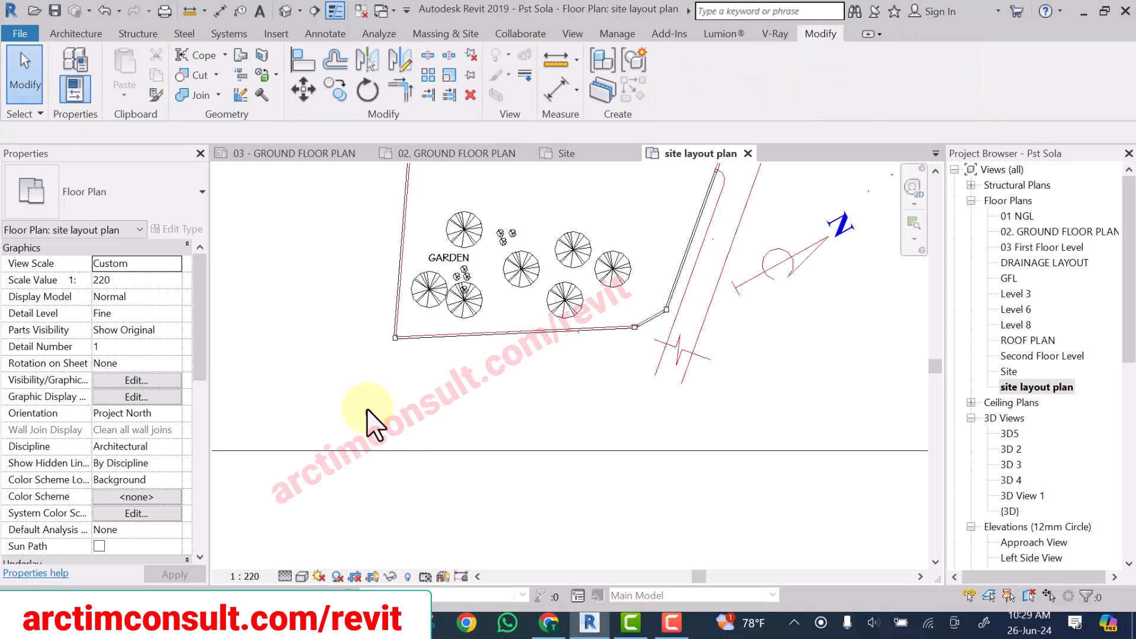
left_click(371, 410)
key("Escape")
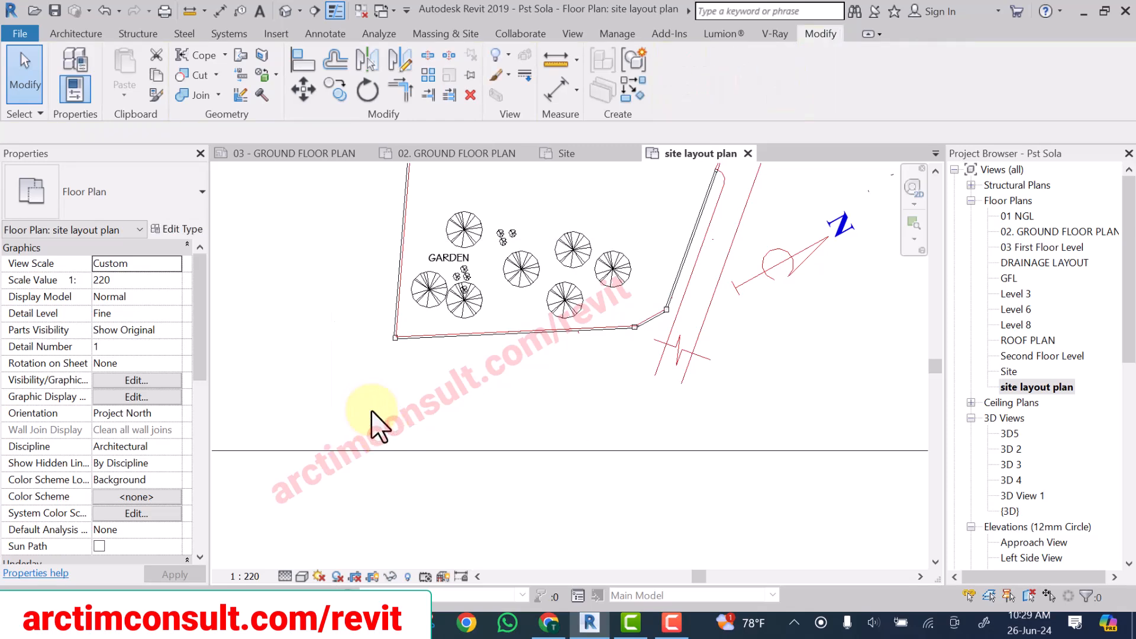
Move the remaining SC/LA text note up and toward the fence's upper road-side corner.
scroll(372, 411, "down", 2)
scroll(373, 422, "down", 2)
scroll(513, 296, "down", 3)
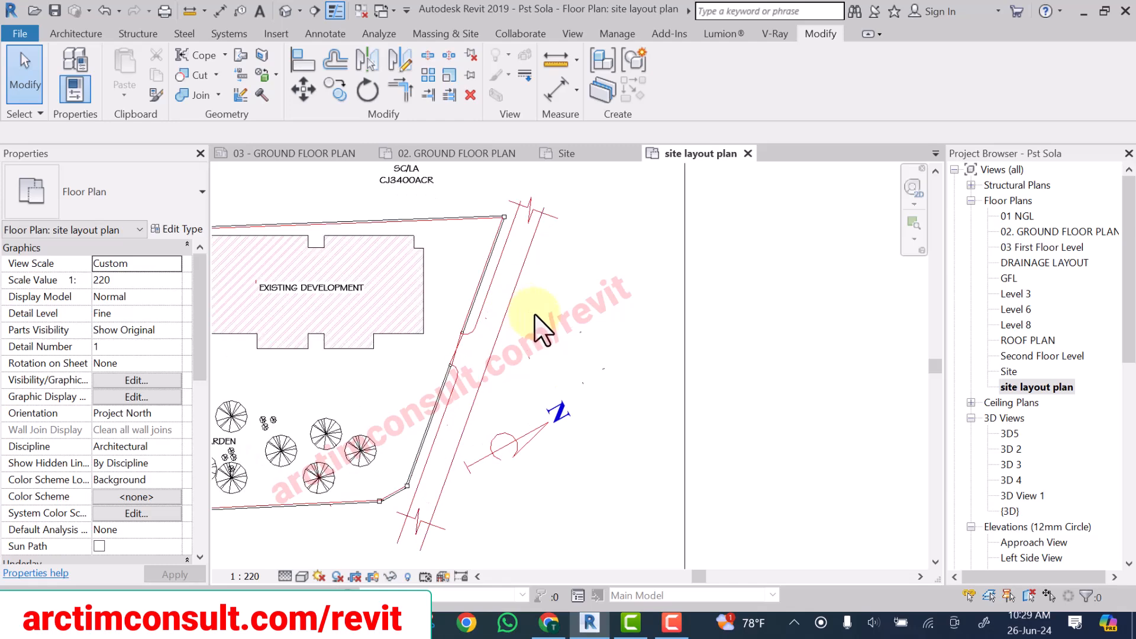
middle_click_drag(565, 379, 627, 337)
scroll(520, 223, "up", 3)
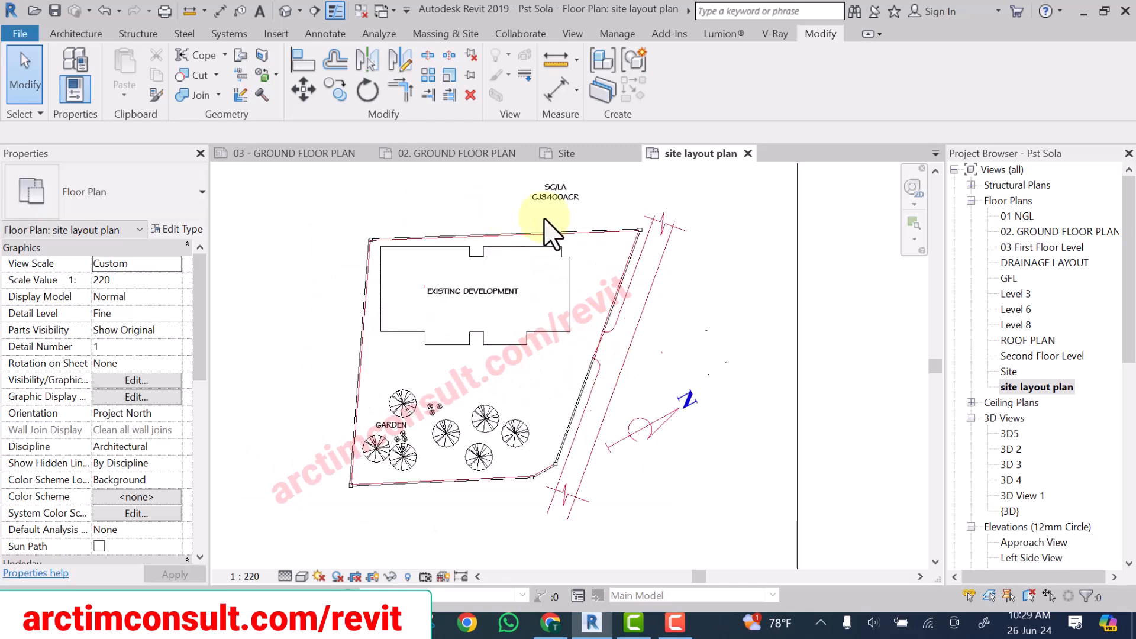
scroll(591, 239, "down", 3)
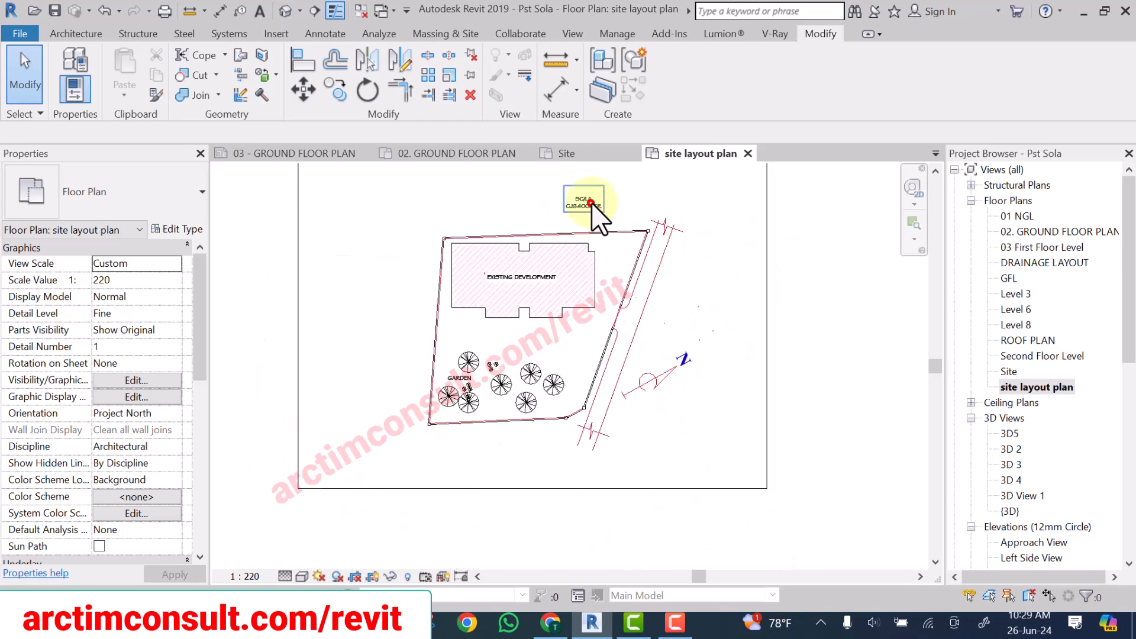
left_click_drag(590, 202, 631, 187)
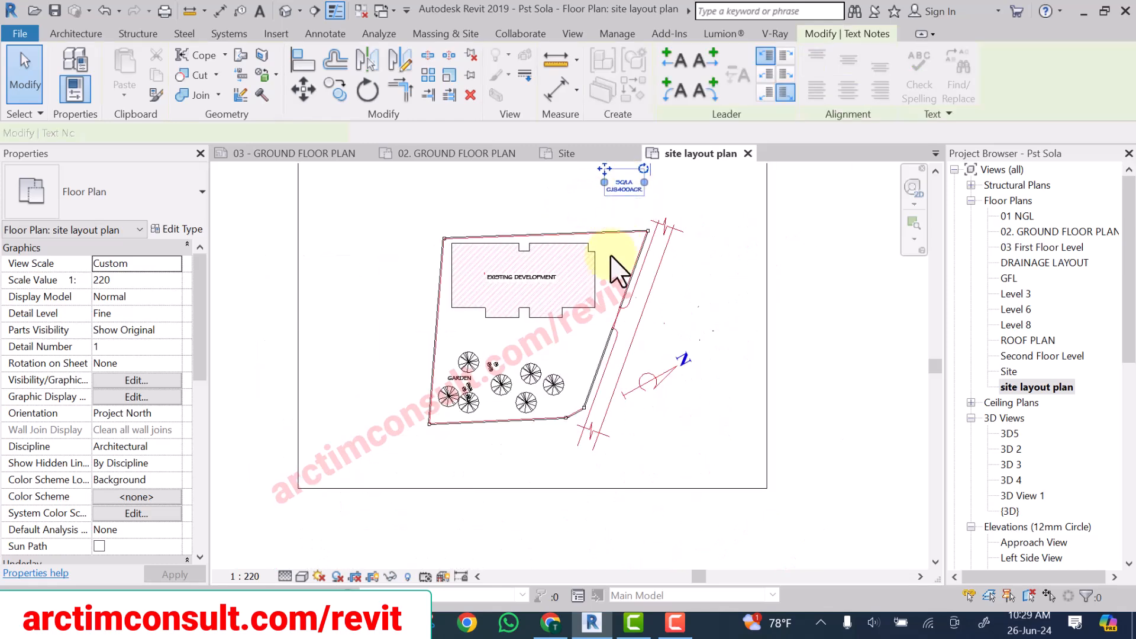
scroll(621, 340, "up", 2)
scroll(553, 514, "down", 2)
scroll(577, 520, "up", 4)
scroll(577, 520, "down", 5)
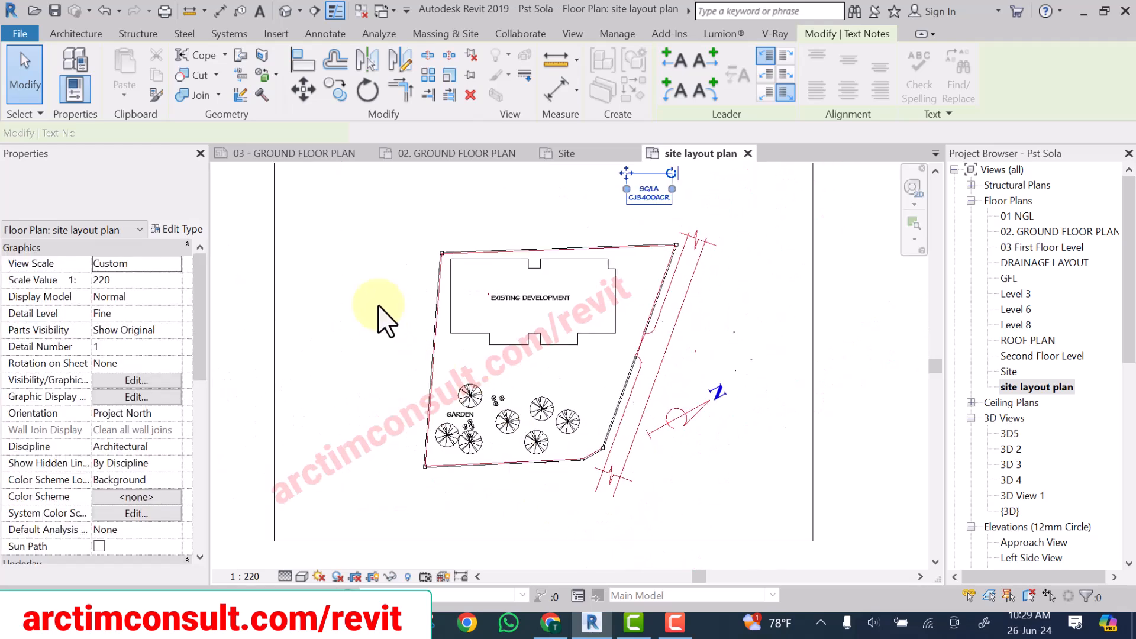
scroll(421, 312, "up", 3)
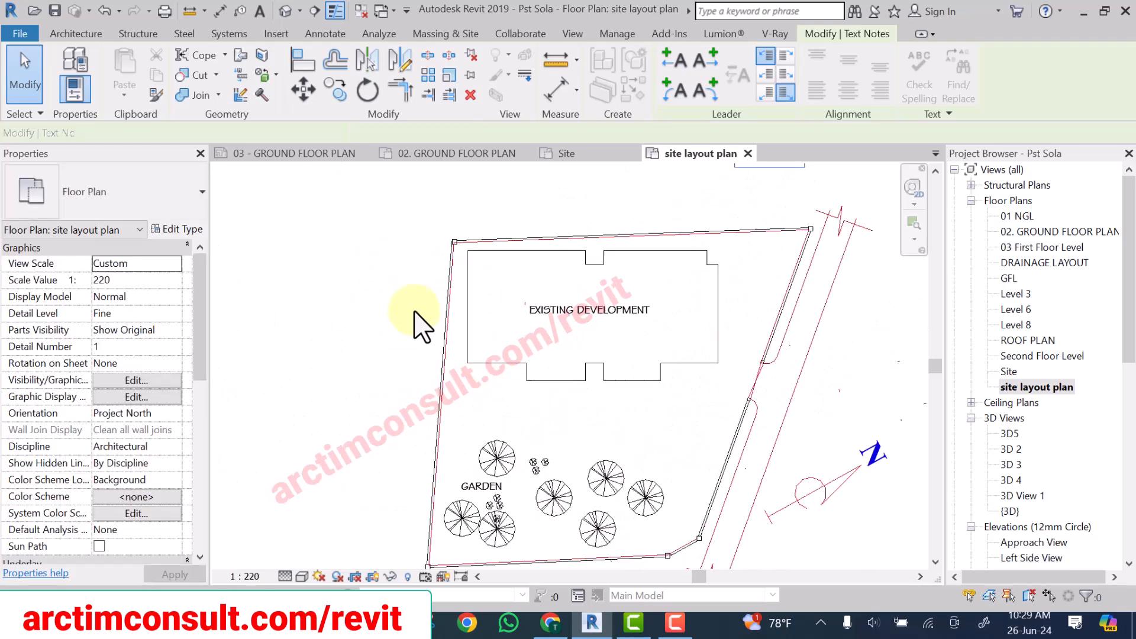
scroll(419, 322, "up", 1)
middle_click_drag(420, 322, 357, 296)
scroll(359, 298, "down", 2)
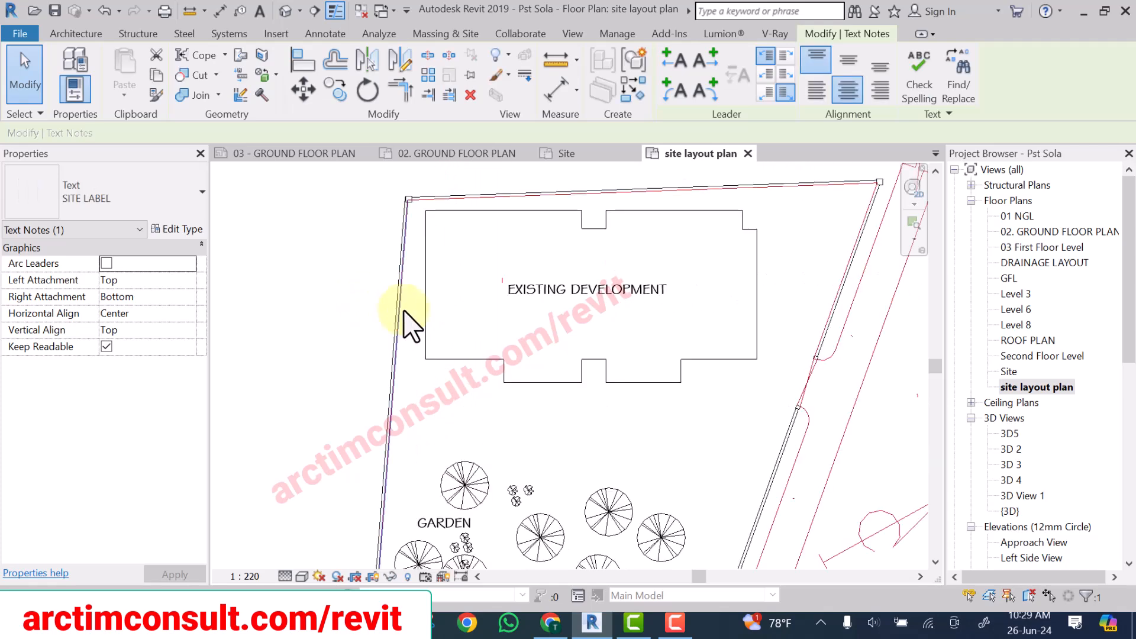
scroll(450, 266, "down", 2)
scroll(408, 248, "down", 2)
Select the fence walls and lines meeting at the plot's upper-left corner, and add those at the upper road-side corner to the selection.
scroll(402, 254, "up", 5)
scroll(403, 254, "up", 2)
left_click_drag(536, 310, 525, 317)
scroll(364, 279, "down", 5)
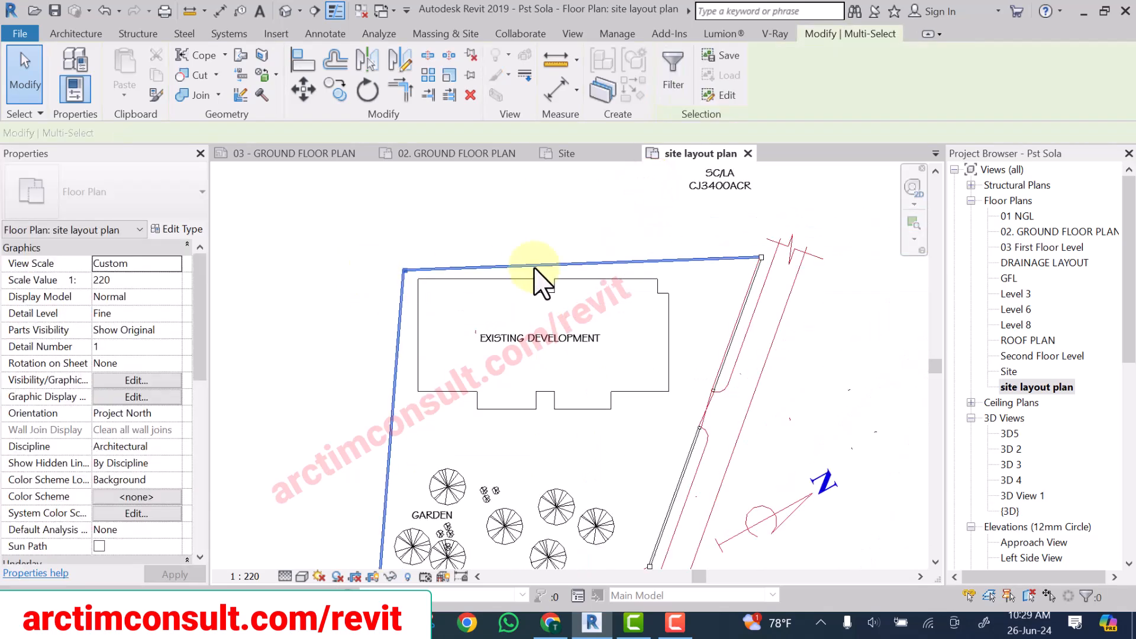
scroll(725, 290, "up", 2)
scroll(827, 230, "up", 2)
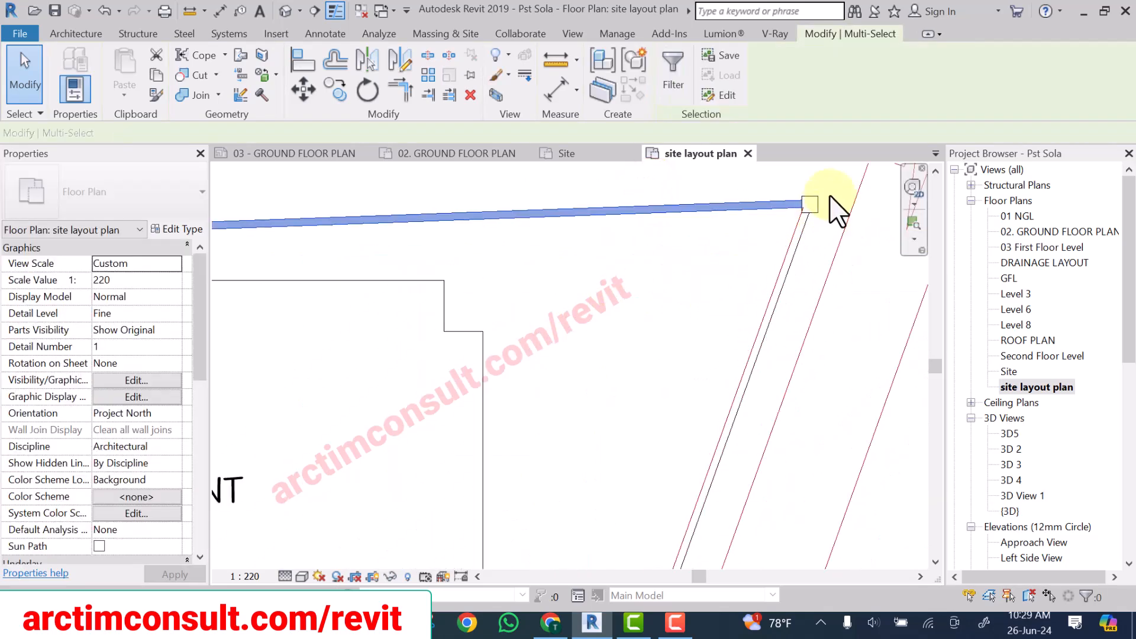
left_click_drag(826, 186, 771, 251, "ctrl")
scroll(772, 252, "down", 5)
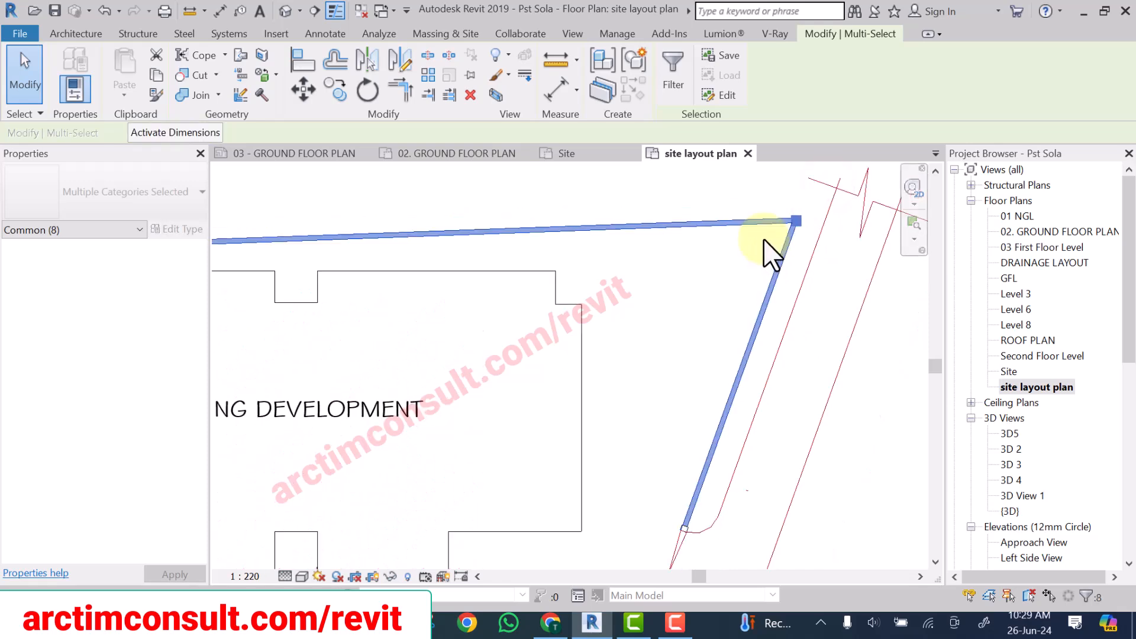
Add the lower fence segments around the chamfered road-side corner to the selection and exclude the access road's edge line.
scroll(736, 324, "up", 3)
scroll(732, 378, "up", 2)
scroll(705, 464, "up", 2)
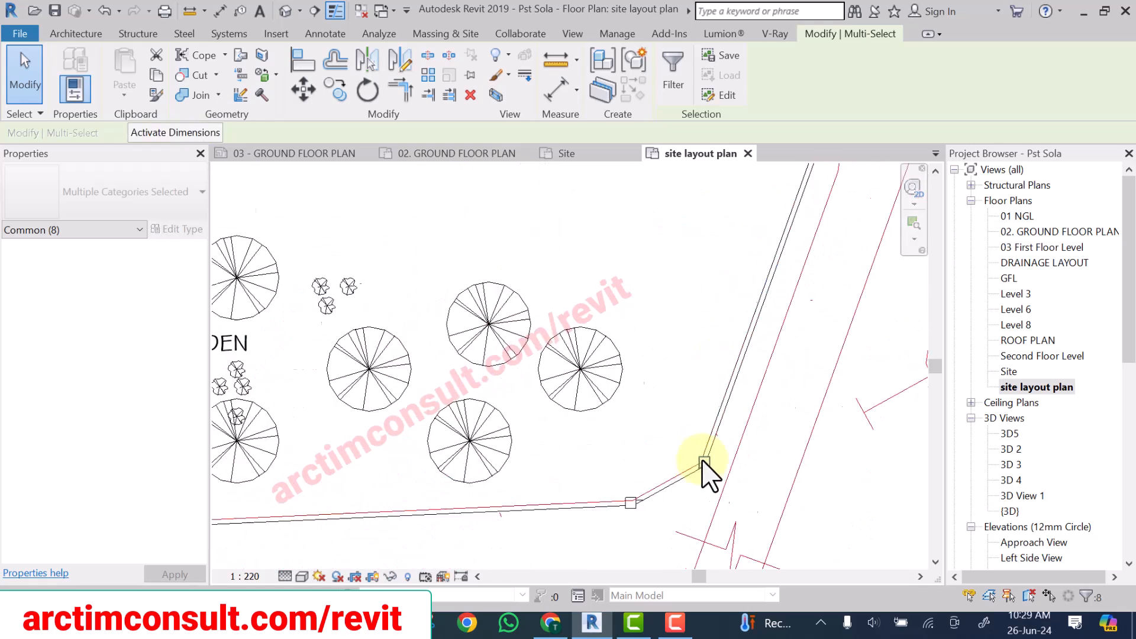
left_click_drag(718, 426, 589, 512, "ctrl")
scroll(655, 464, "down", 2)
scroll(656, 465, "down", 3)
scroll(680, 450, "up", 2)
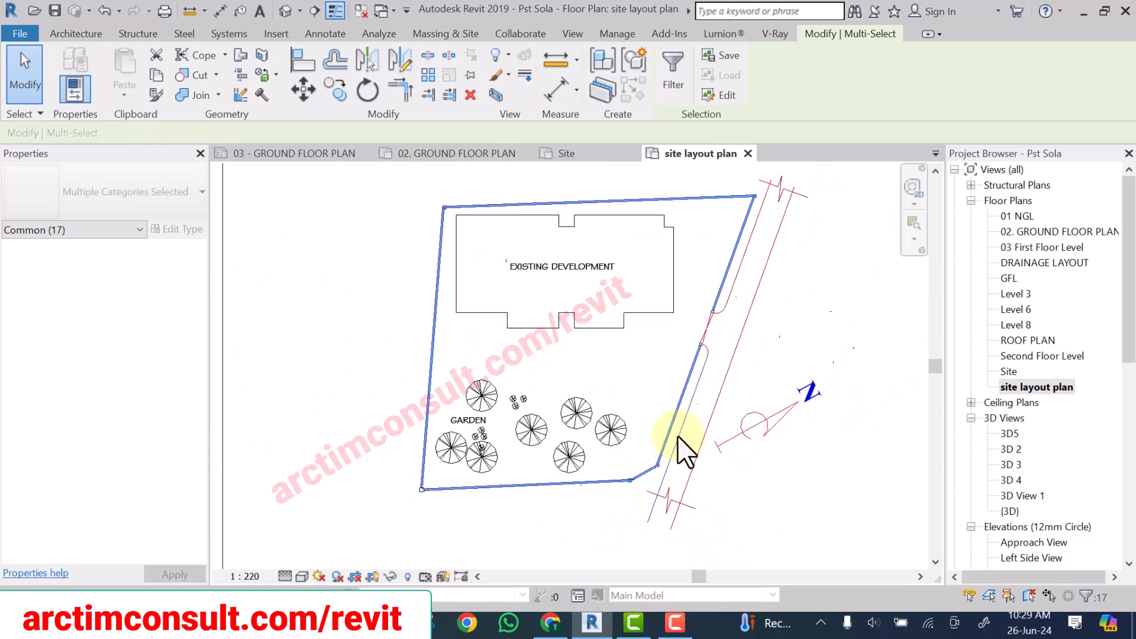
scroll(702, 414, "up", 4)
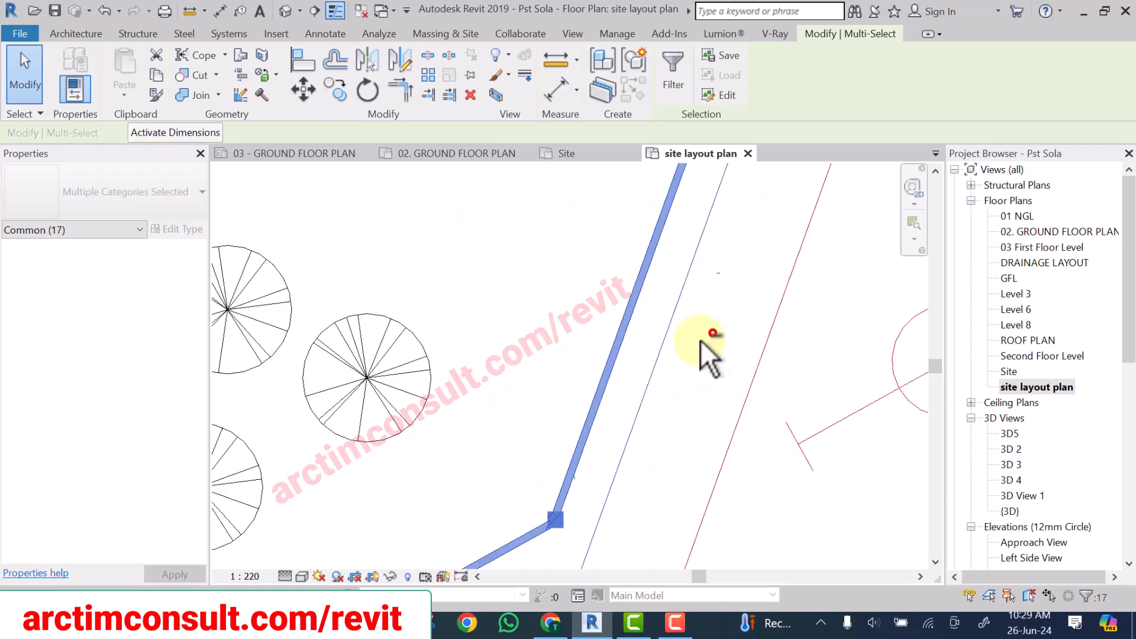
left_click_drag(641, 383, 642, 383, "shift")
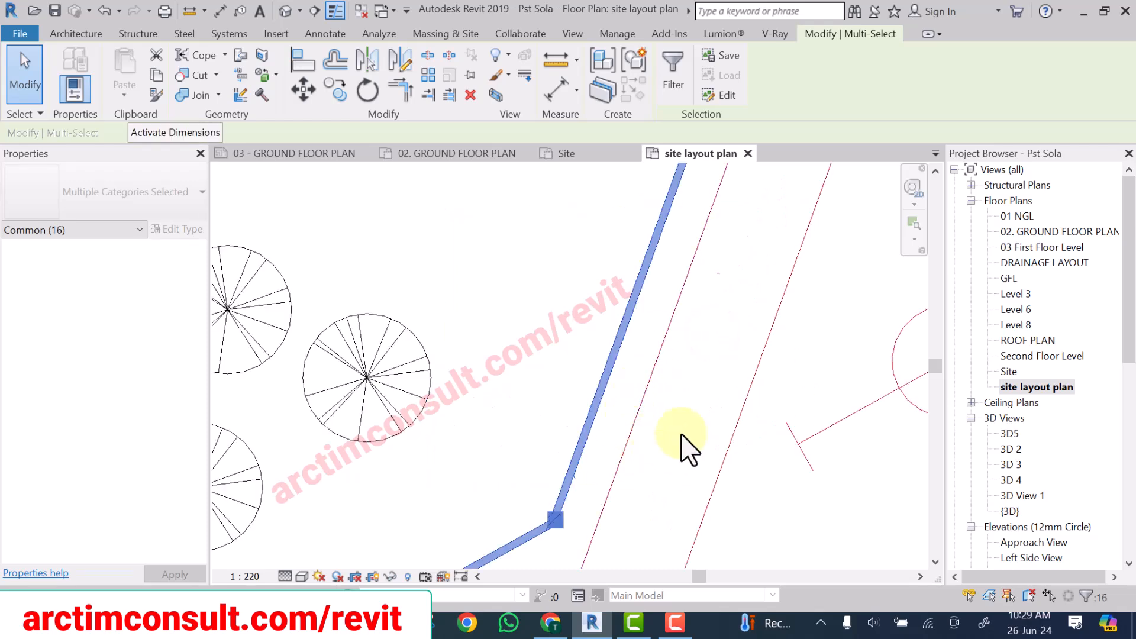
scroll(704, 326, "down", 5)
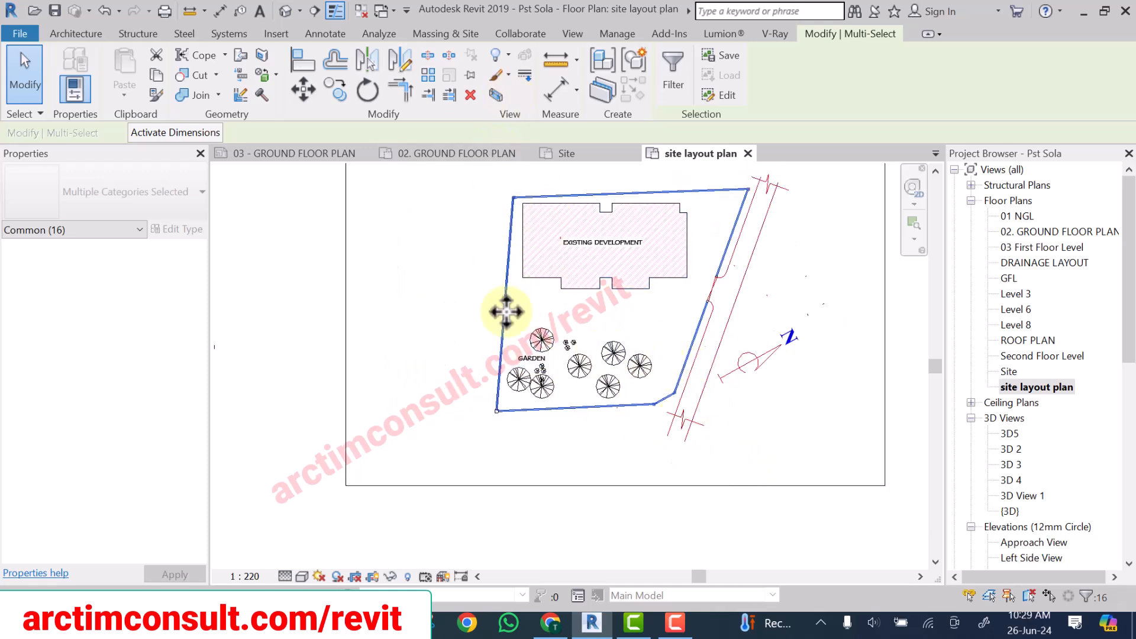
Filter the fence selection down to the Lines (furniture) category and delete those boundary lines.
left_click(677, 60)
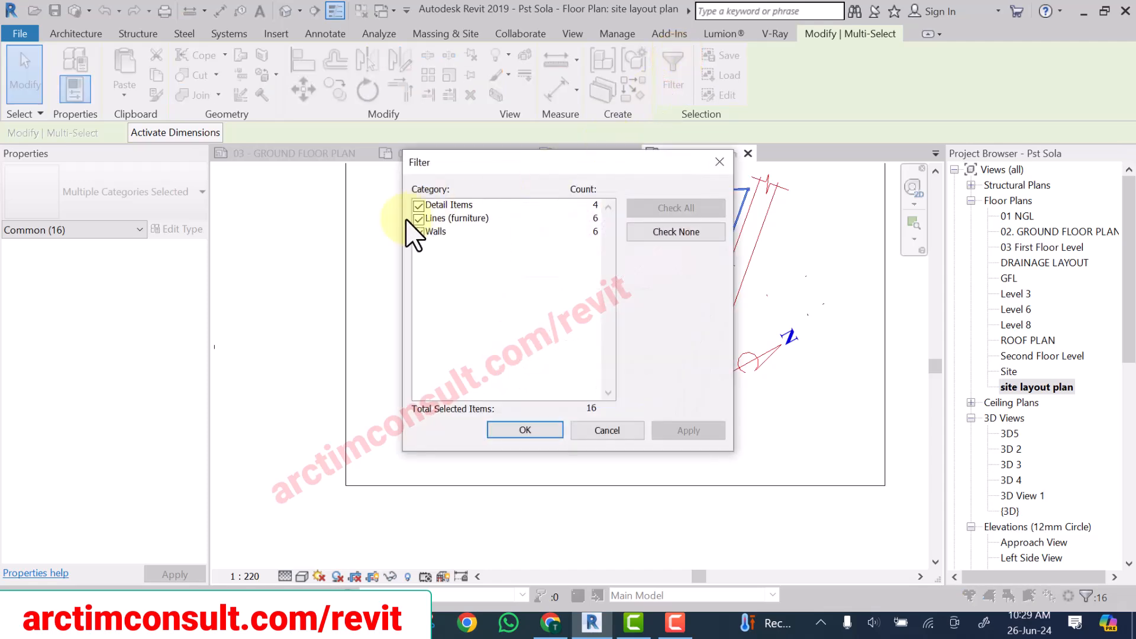
left_click(419, 232)
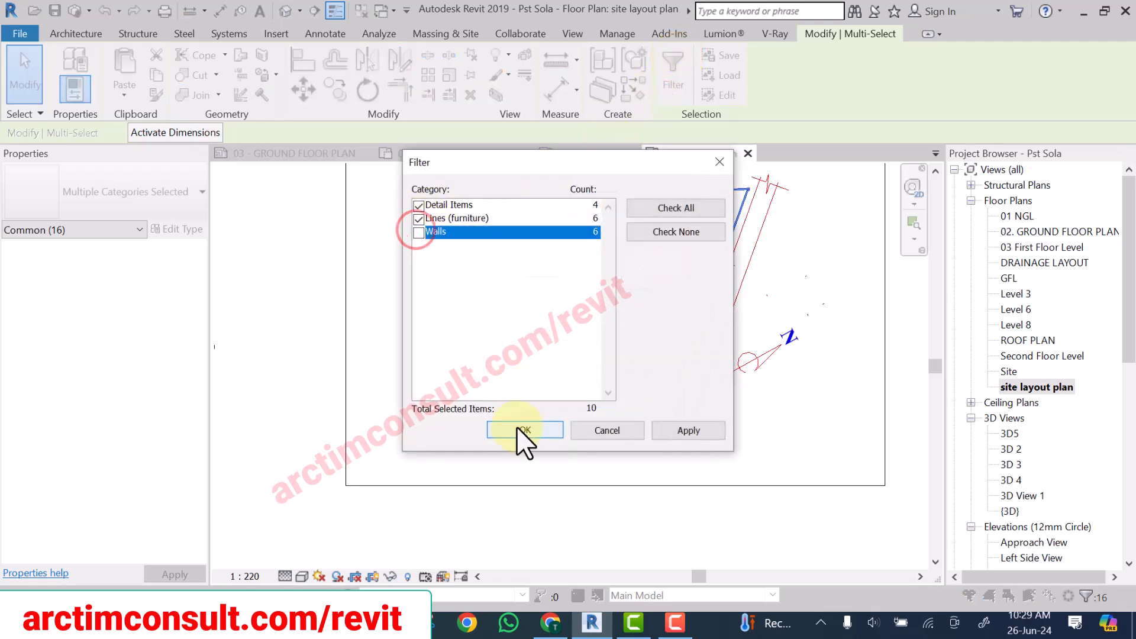
left_click(418, 206)
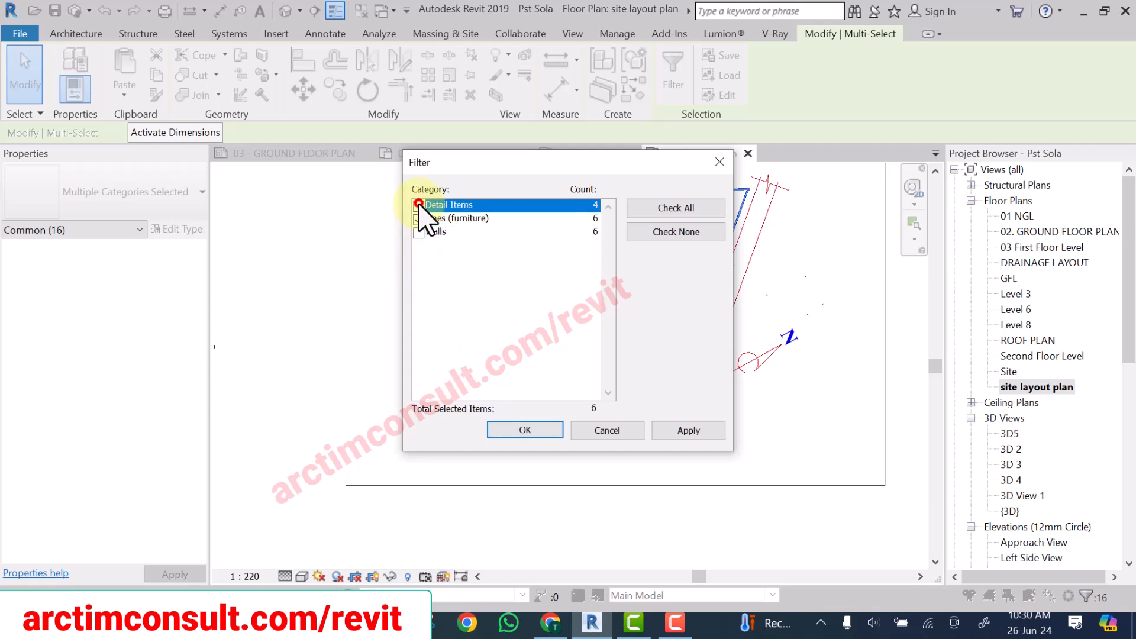
left_click(519, 430)
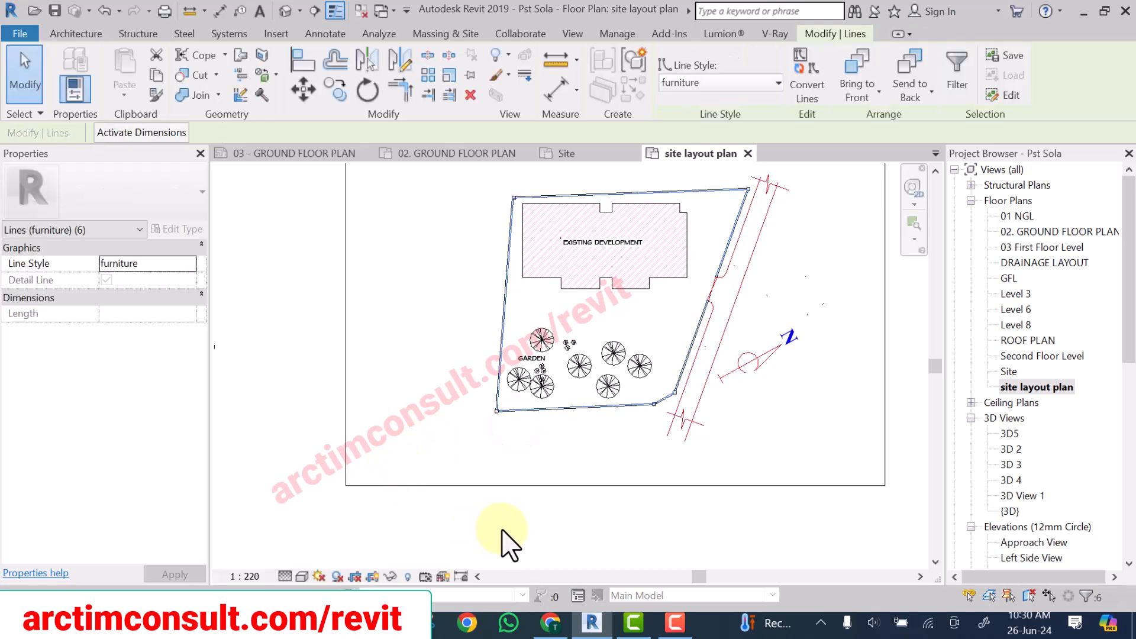
scroll(537, 442, "up", 5)
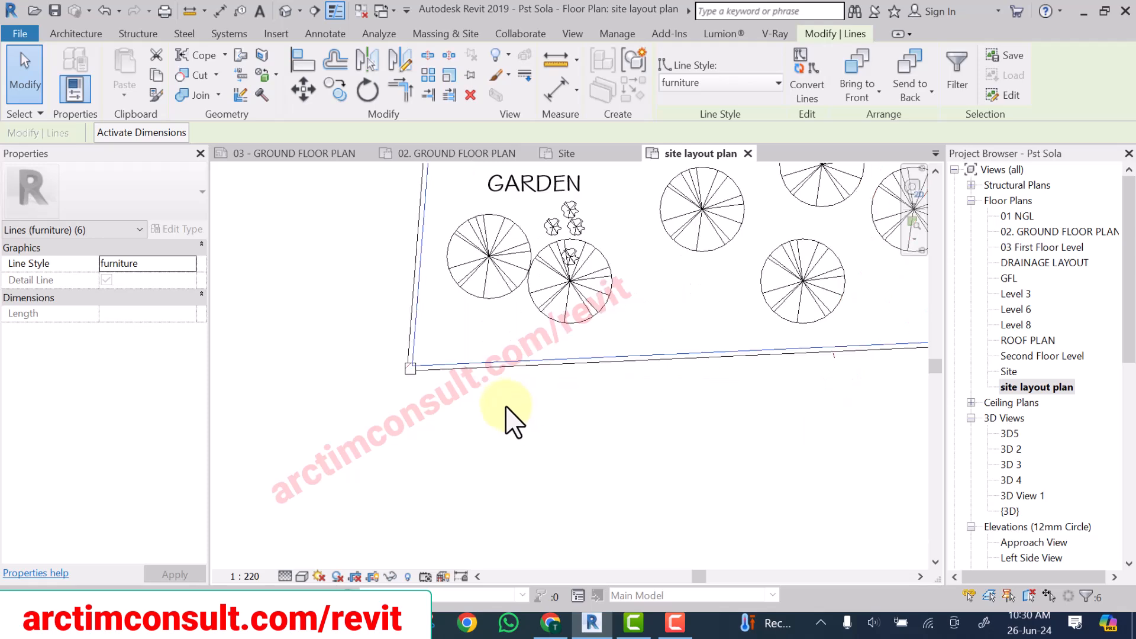
scroll(486, 441, "down", 7)
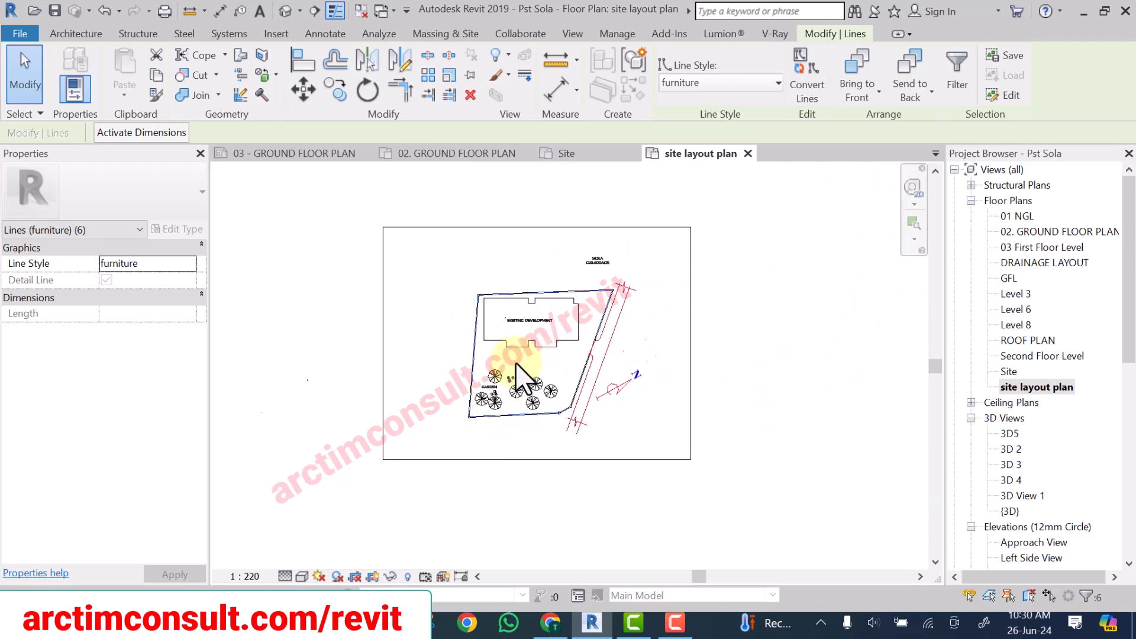
left_click(470, 96)
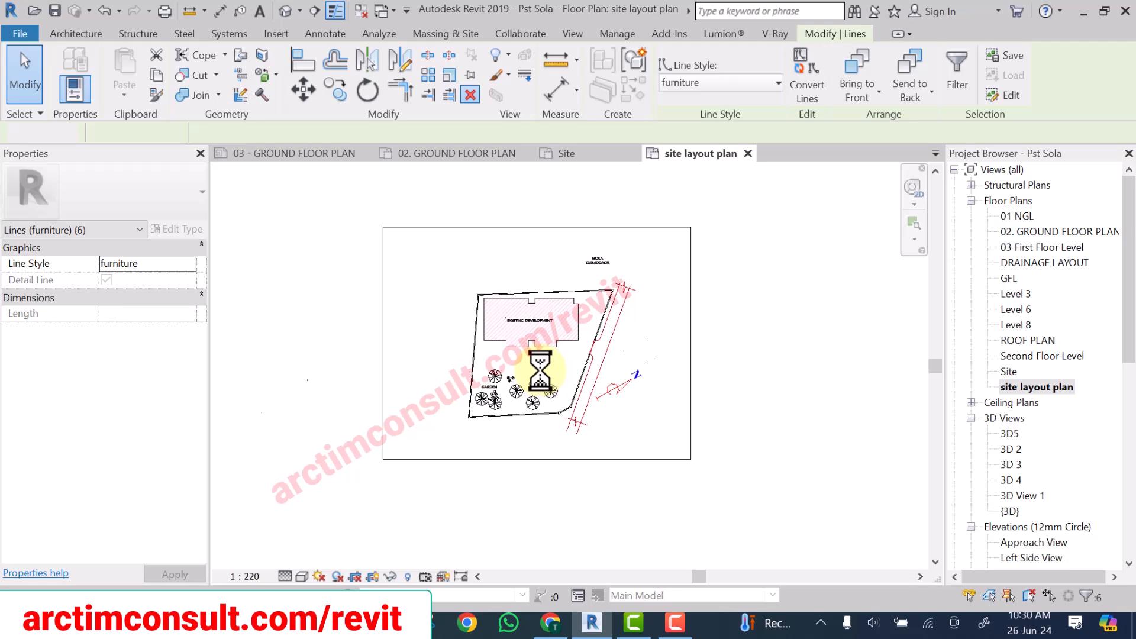
scroll(540, 372, "up", 4)
left_click(300, 320)
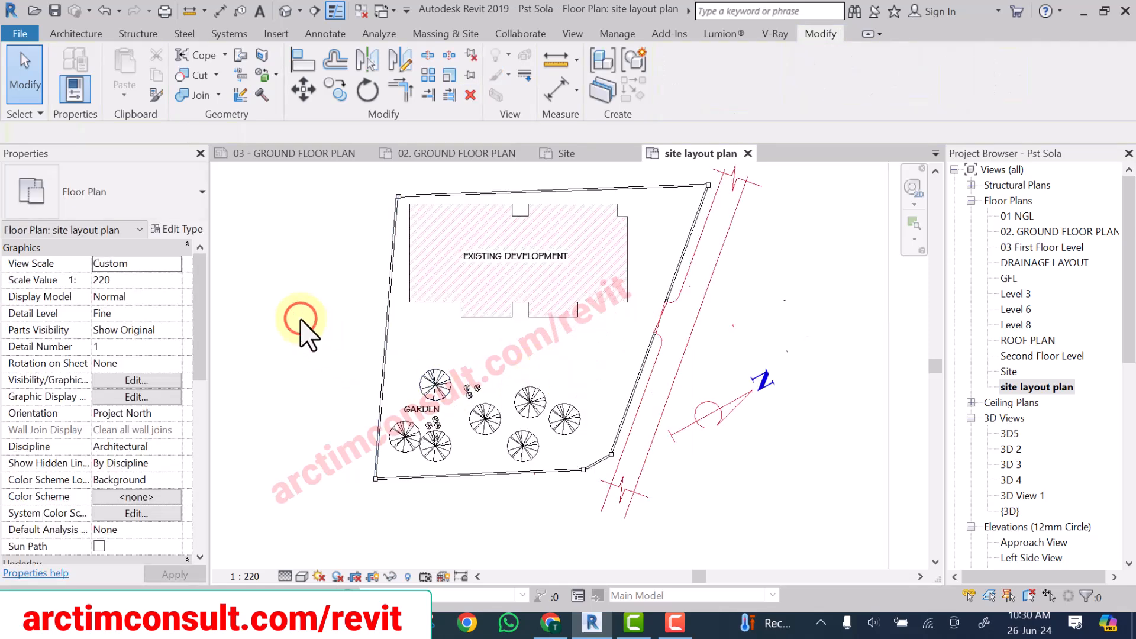
scroll(427, 421, "up", 2)
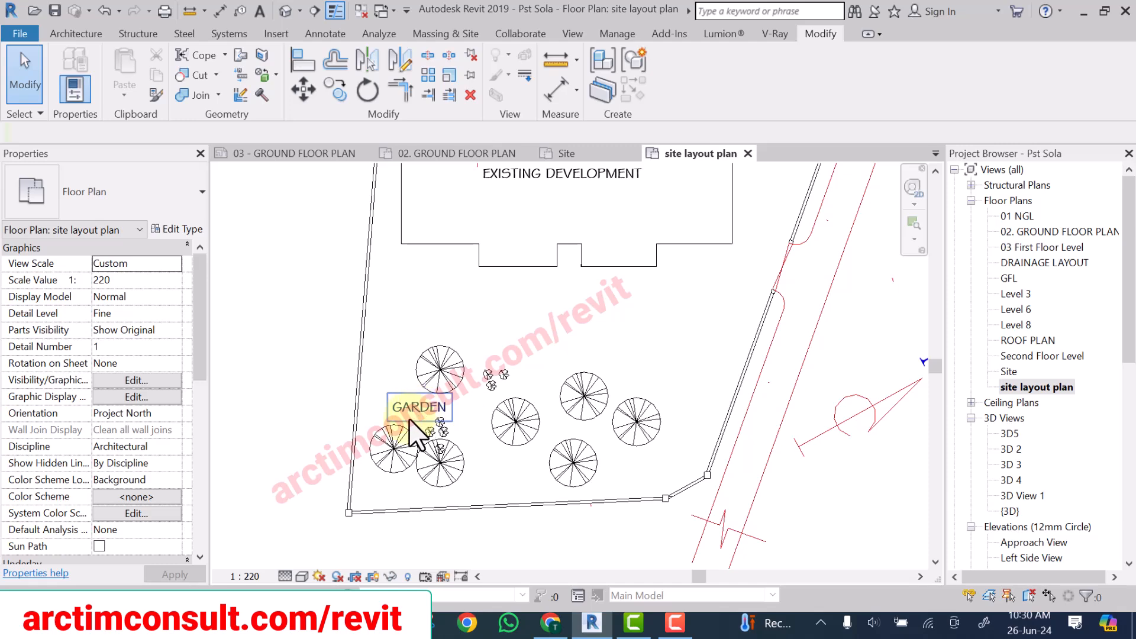
scroll(417, 438, "down", 2)
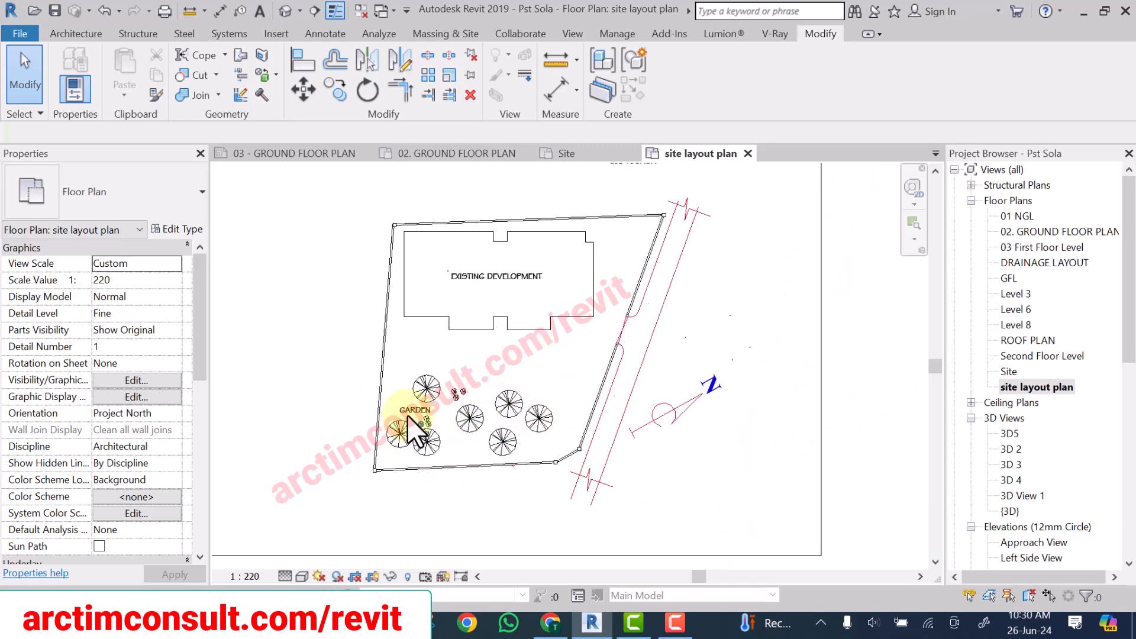
scroll(370, 355, "up", 2)
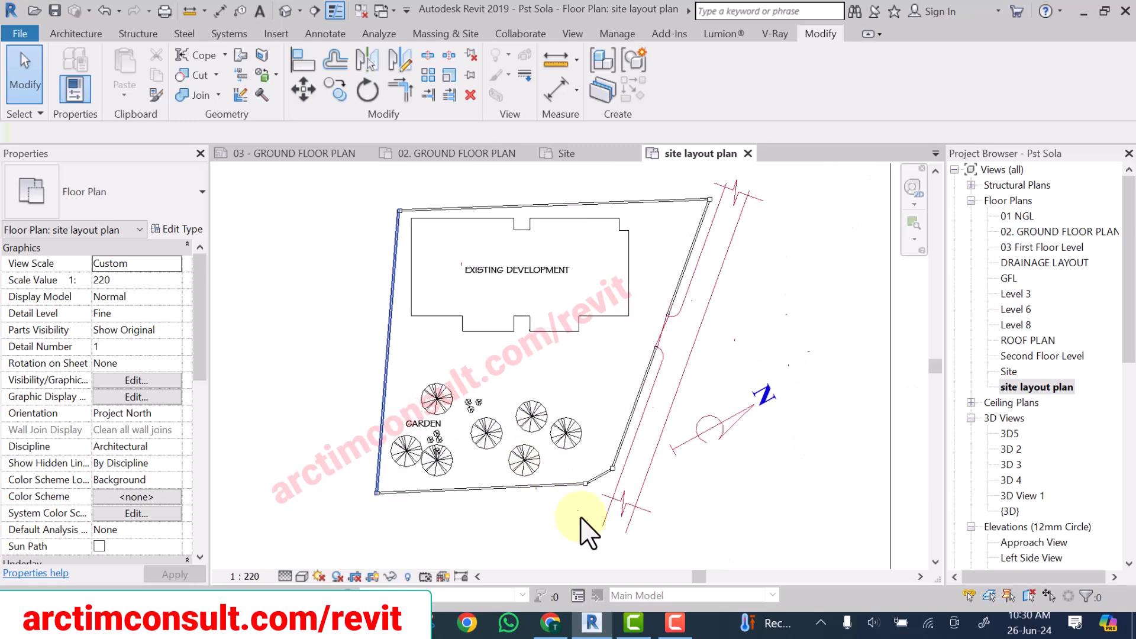
scroll(496, 447, "down", 4)
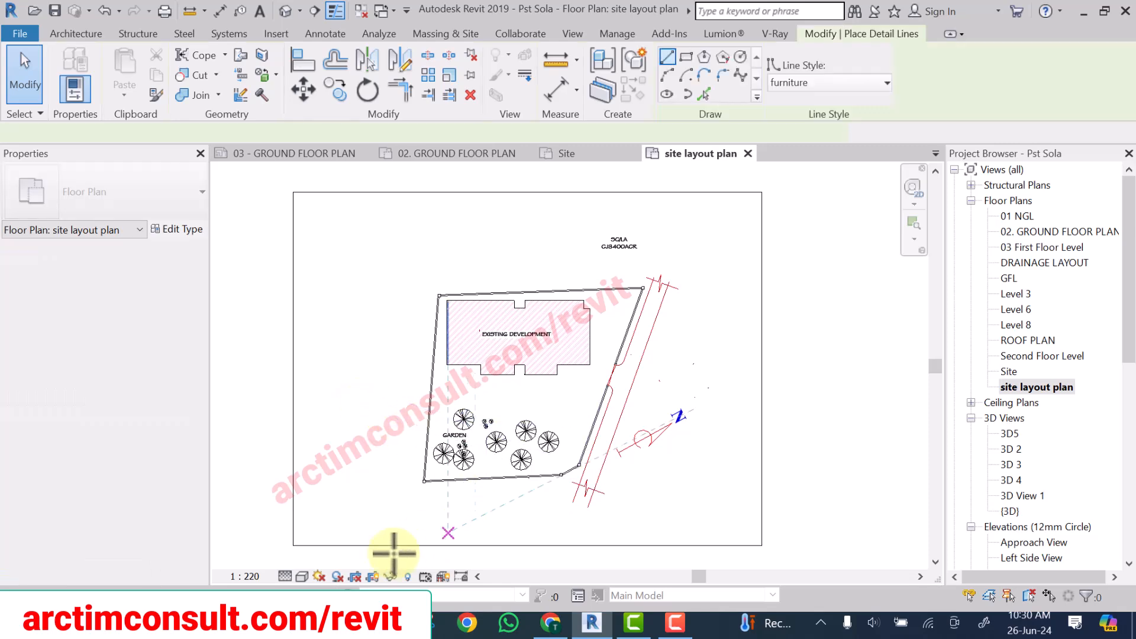
key("Escape")
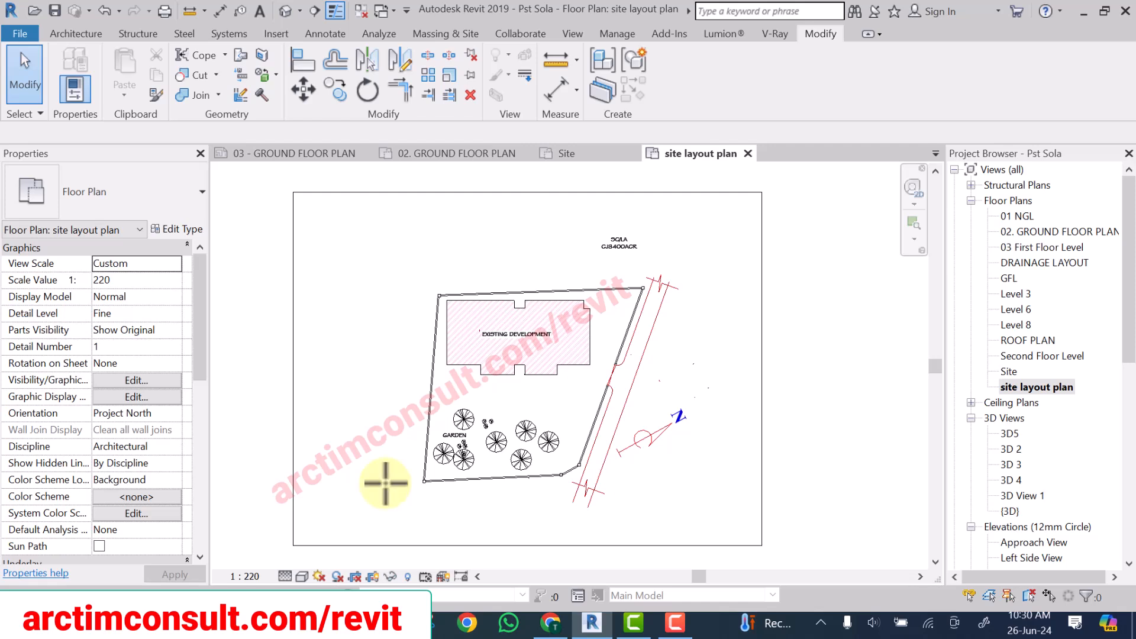
Add a Thin Lines detail line outside the plot's left fence wall by picking the wall with an offset of 1000.
key("d")
key("l")
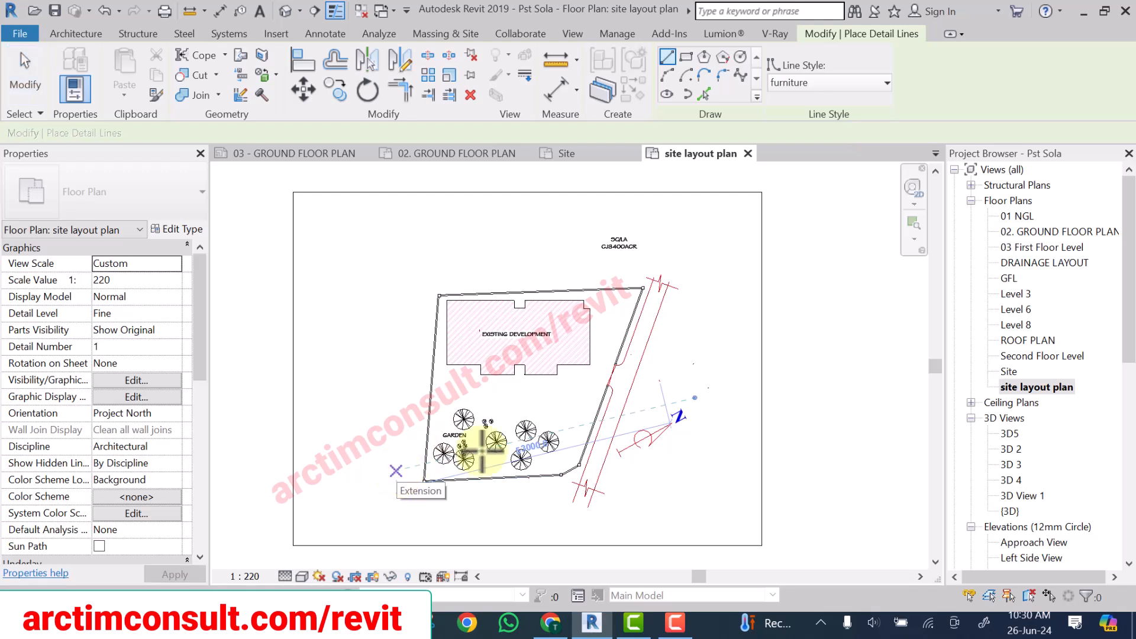
left_click(820, 84)
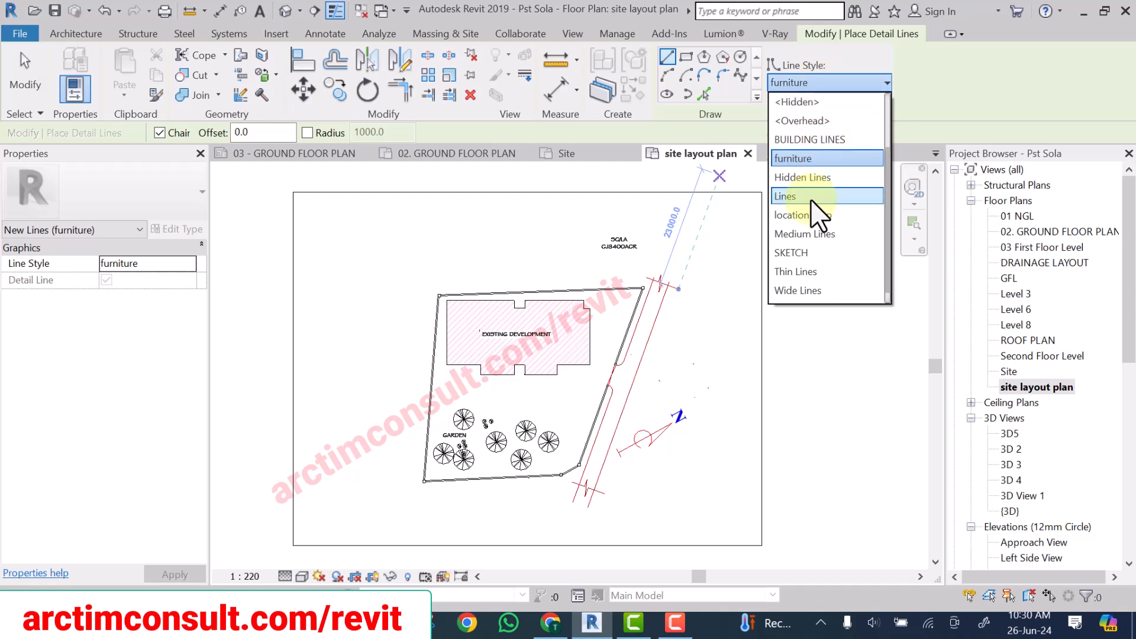
scroll(800, 293, "down", 1)
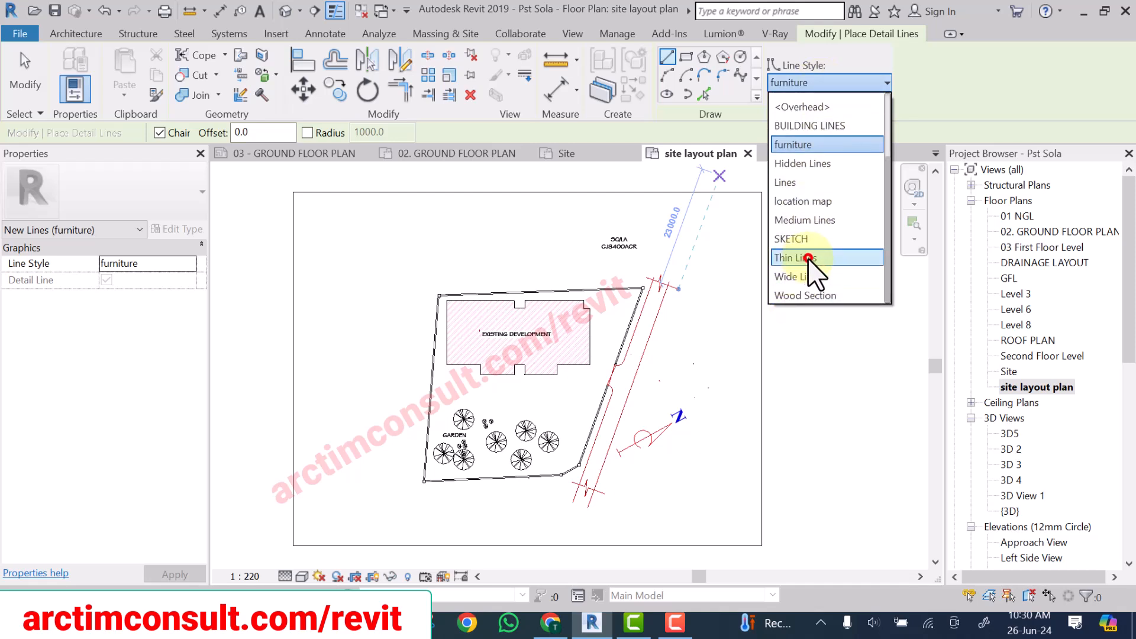
left_click(808, 258)
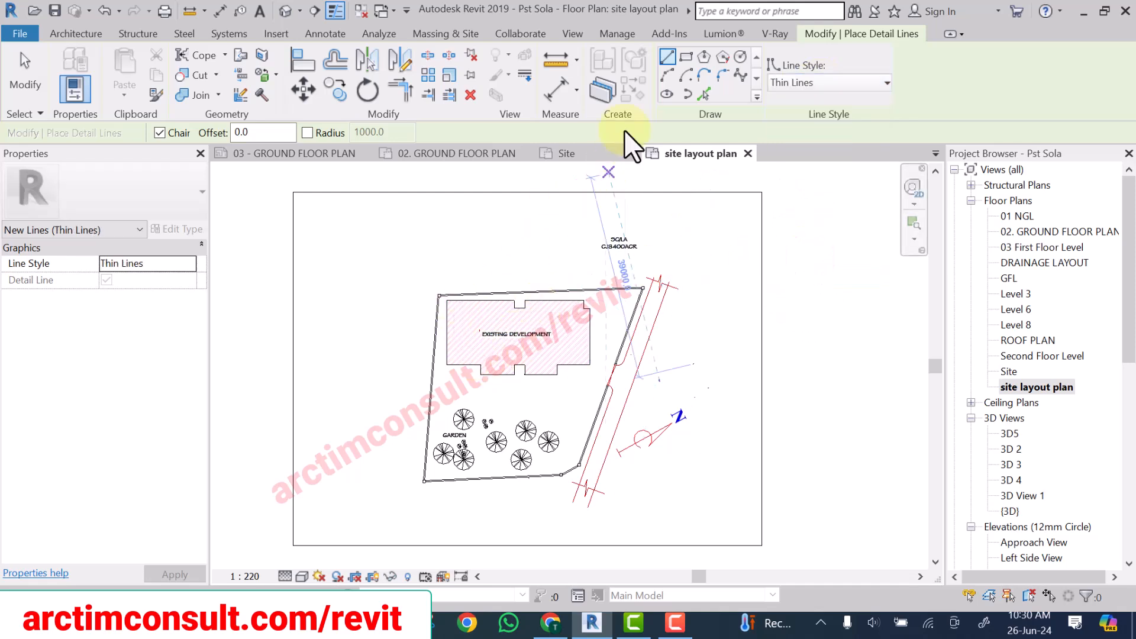
left_click(704, 93)
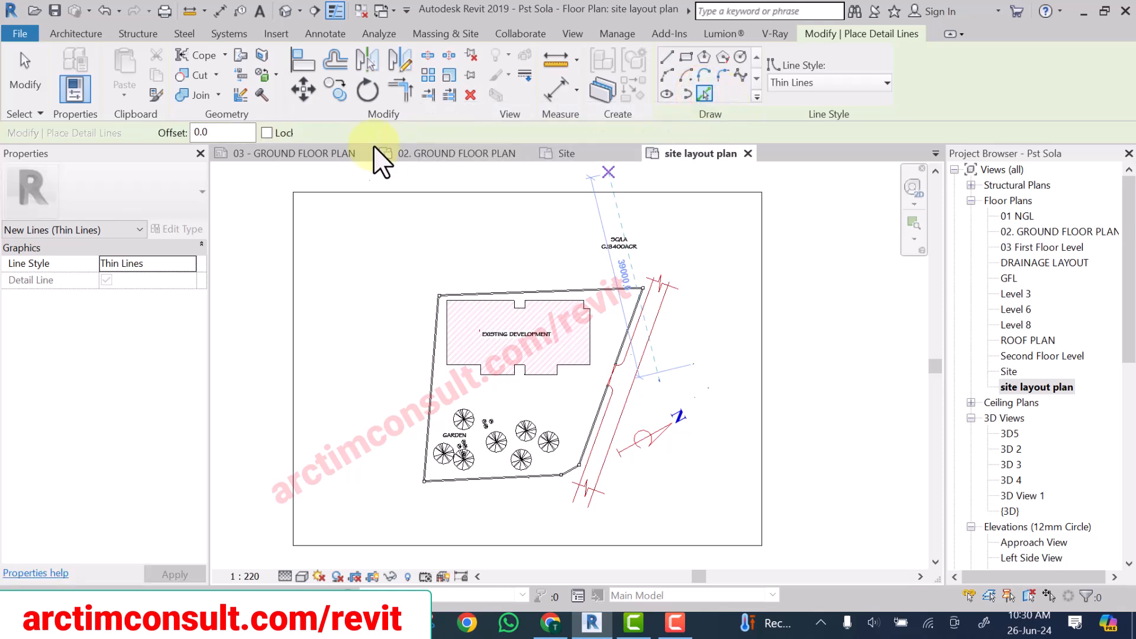
left_click(219, 133)
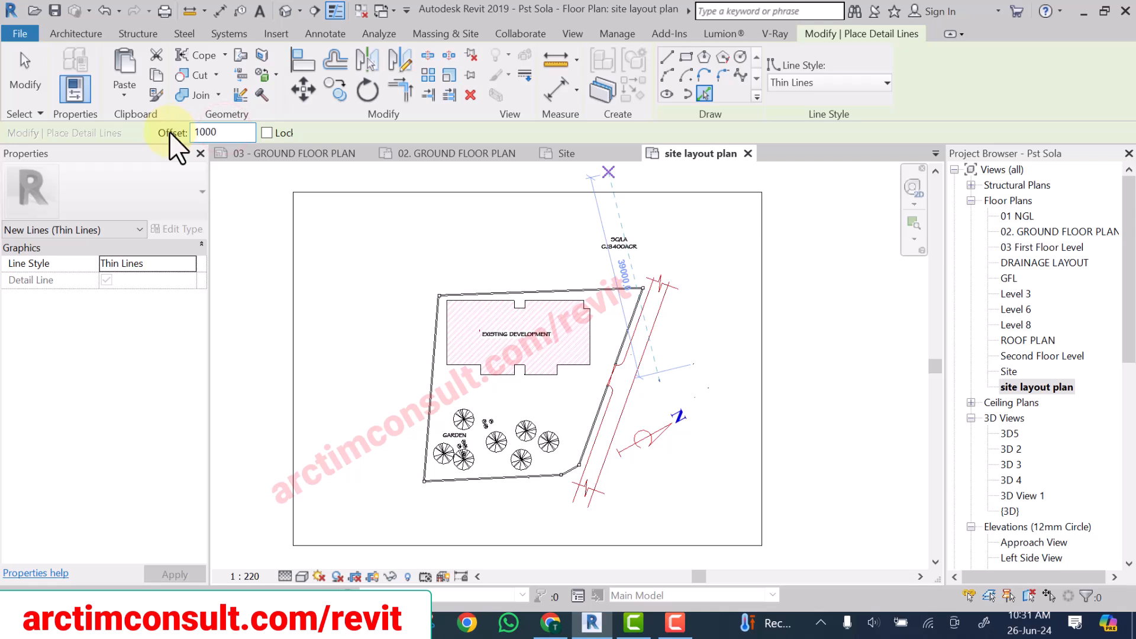
scroll(408, 378, "up", 6)
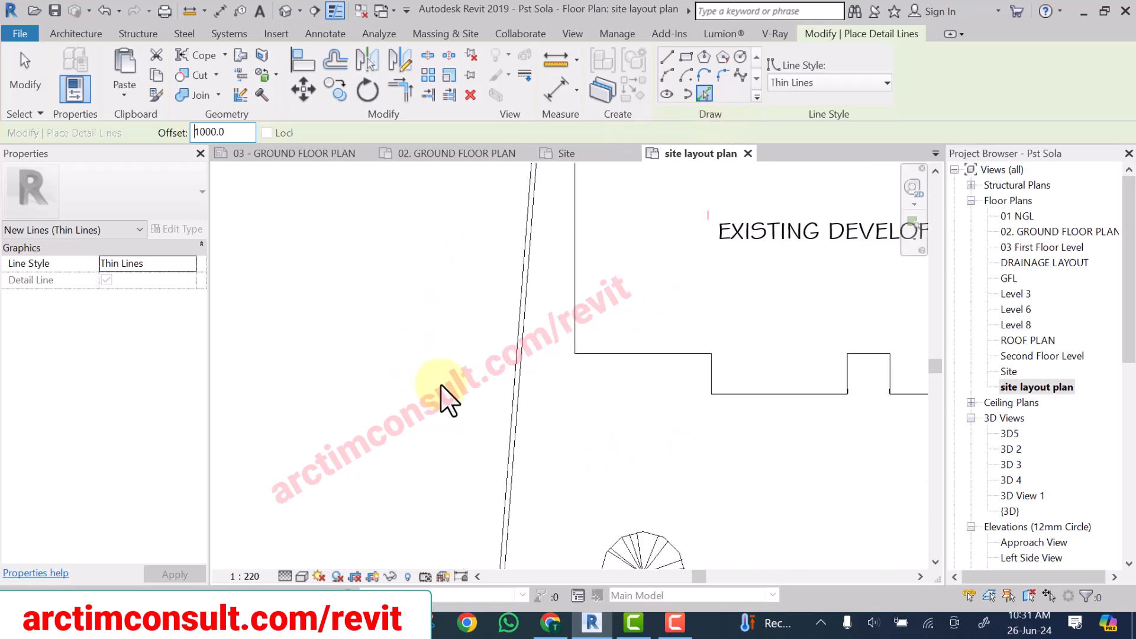
left_click(535, 408)
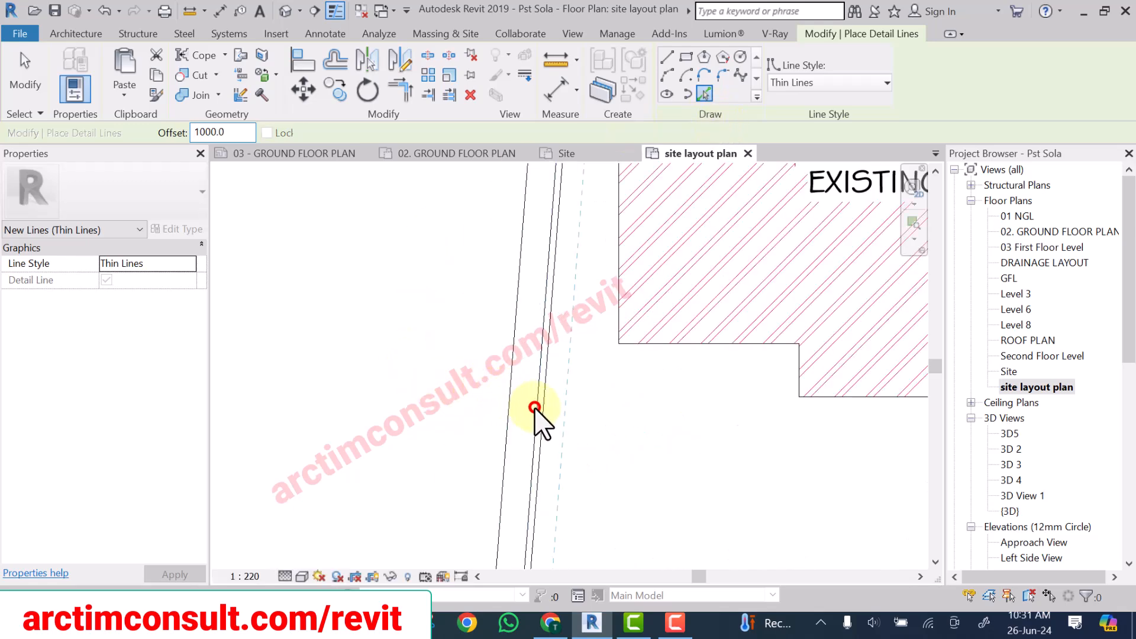
Add a matching Thin Lines detail line, offset 1000 outside the plot's upper fence wall, by picking the wall.
scroll(467, 444, "down", 4)
scroll(520, 284, "up", 6)
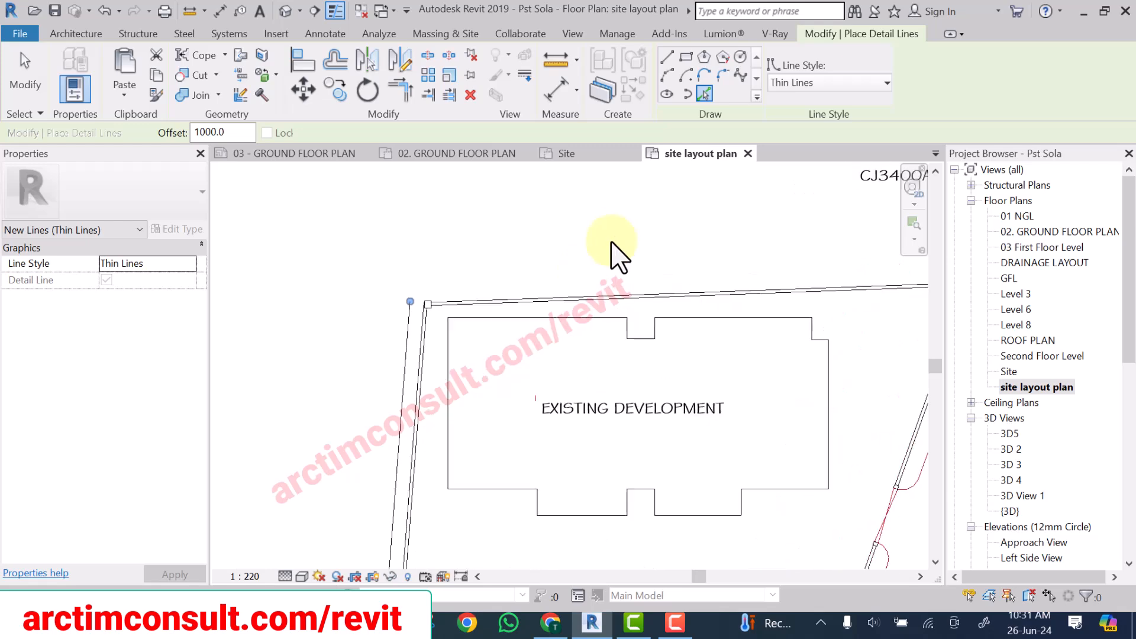
left_click(582, 344)
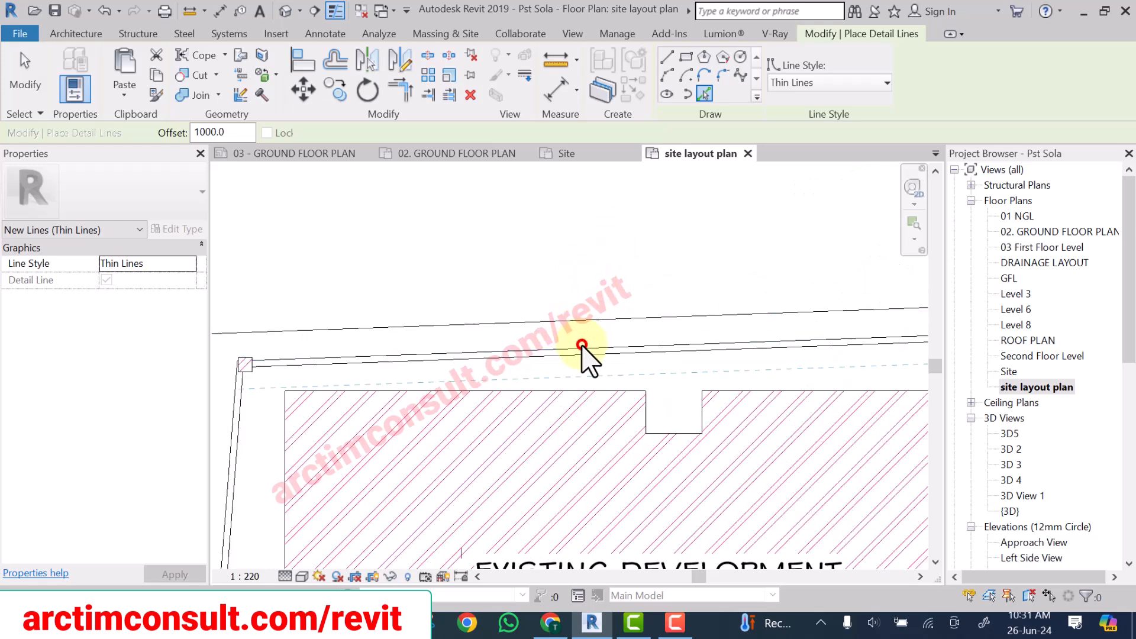
scroll(536, 290, "down", 5)
scroll(692, 331, "up", 5)
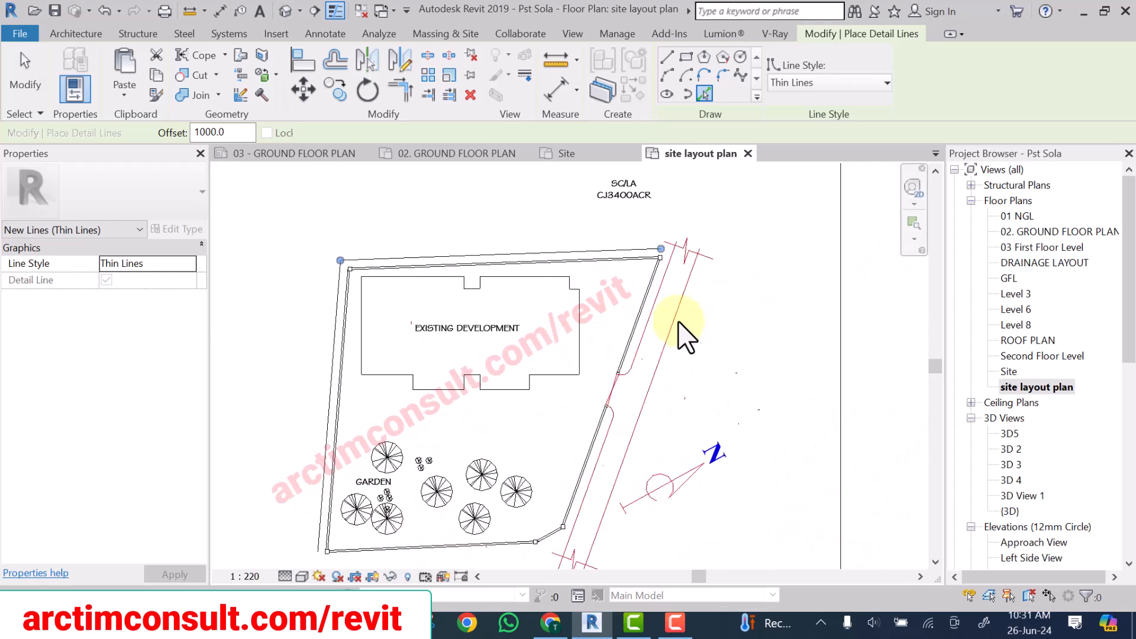
Add Thin Lines detail lines, offset 1000 outside the road-side, chamfered-corner and lower fence walls, by picking those walls.
scroll(592, 343, "up", 3)
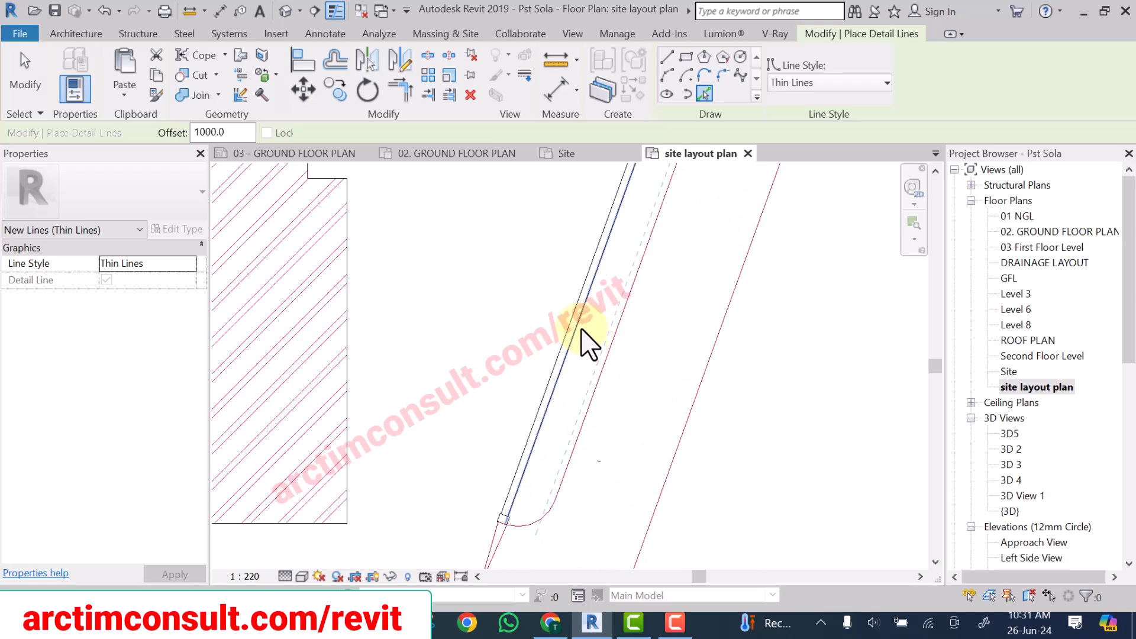
scroll(621, 290, "down", 6)
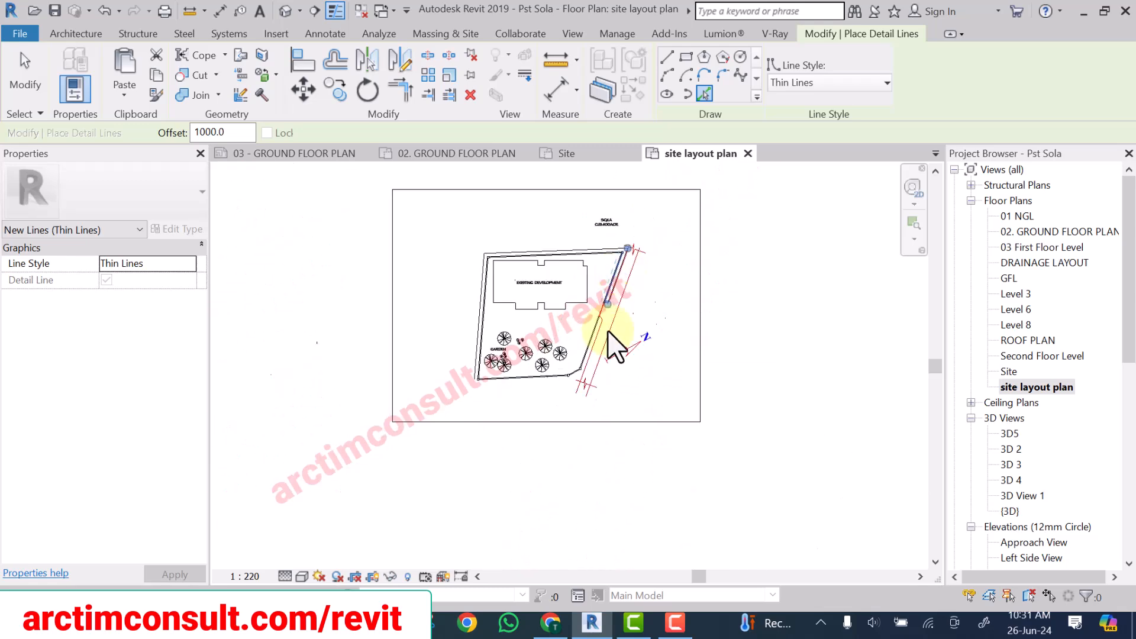
scroll(598, 366, "up", 6)
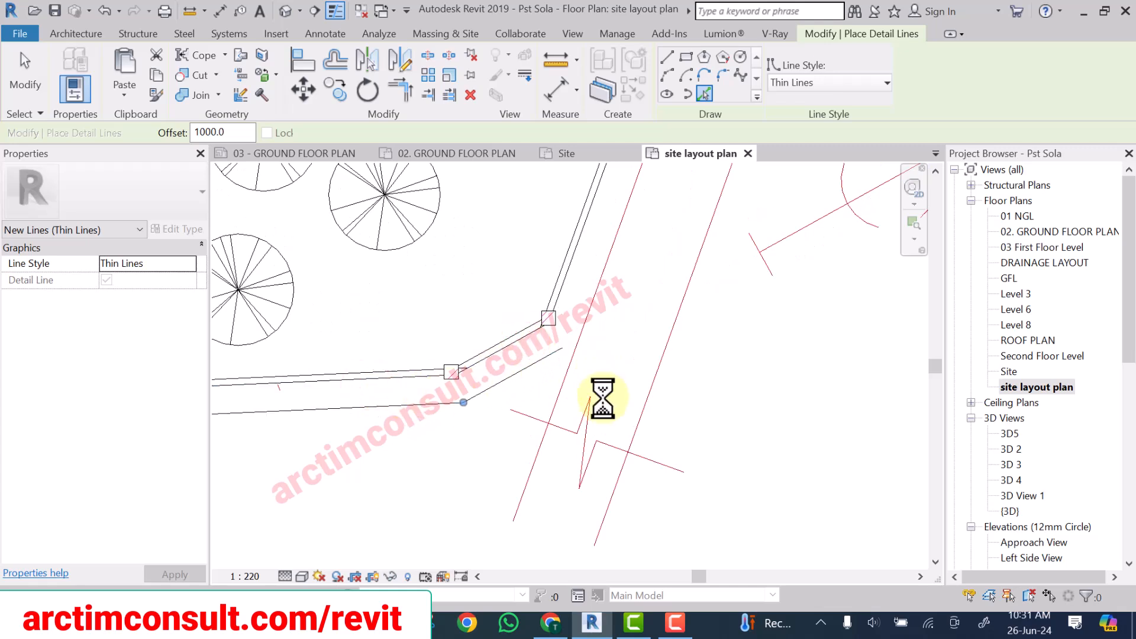
scroll(602, 398, "down", 8)
scroll(557, 407, "up", 2)
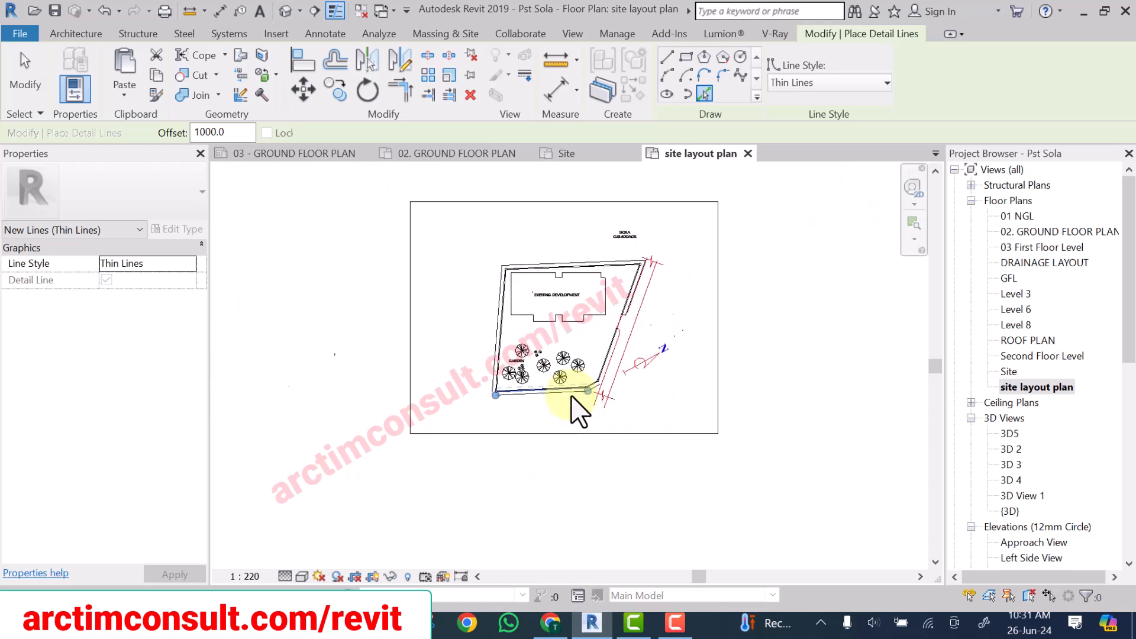
Join the offset boundary lines along the road side into one continuous line with Trim/Extend to Corner.
left_click(407, 89)
scroll(674, 320, "up", 5)
scroll(674, 290, "up", 4)
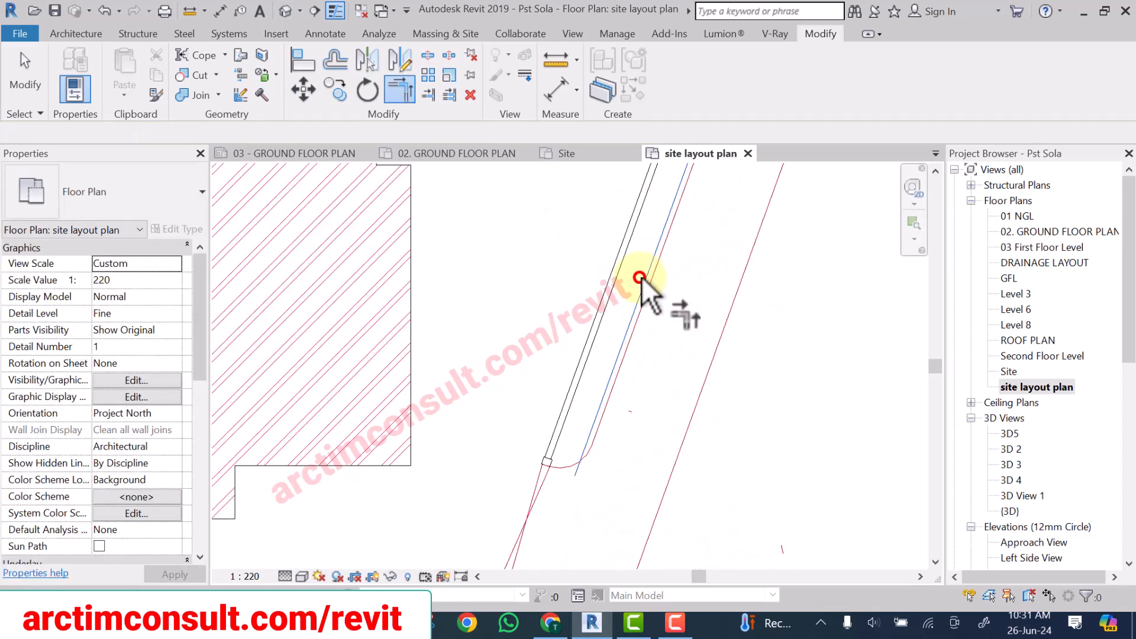
scroll(643, 277, "down", 3)
scroll(603, 449, "up", 4)
left_click(591, 416)
Trim the left and lower offset boundary lines to a corner outside the plot's lower-left fence post.
scroll(595, 418, "down", 5)
scroll(477, 426, "up", 2)
scroll(477, 426, "up", 3)
left_click(445, 394)
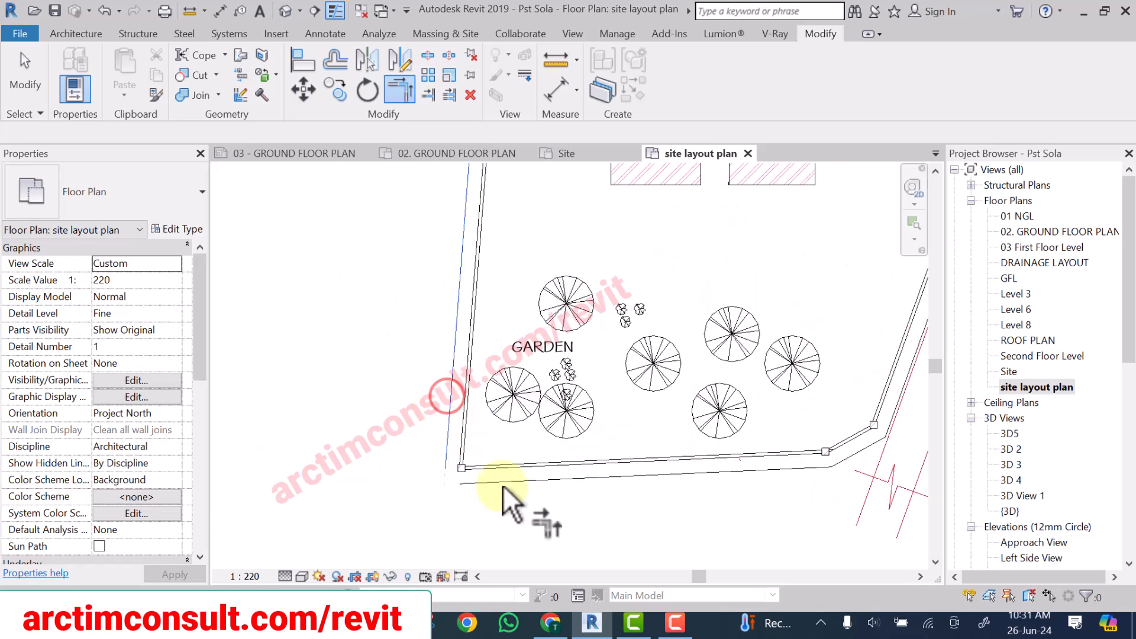
left_click(432, 481)
scroll(370, 463, "down", 5)
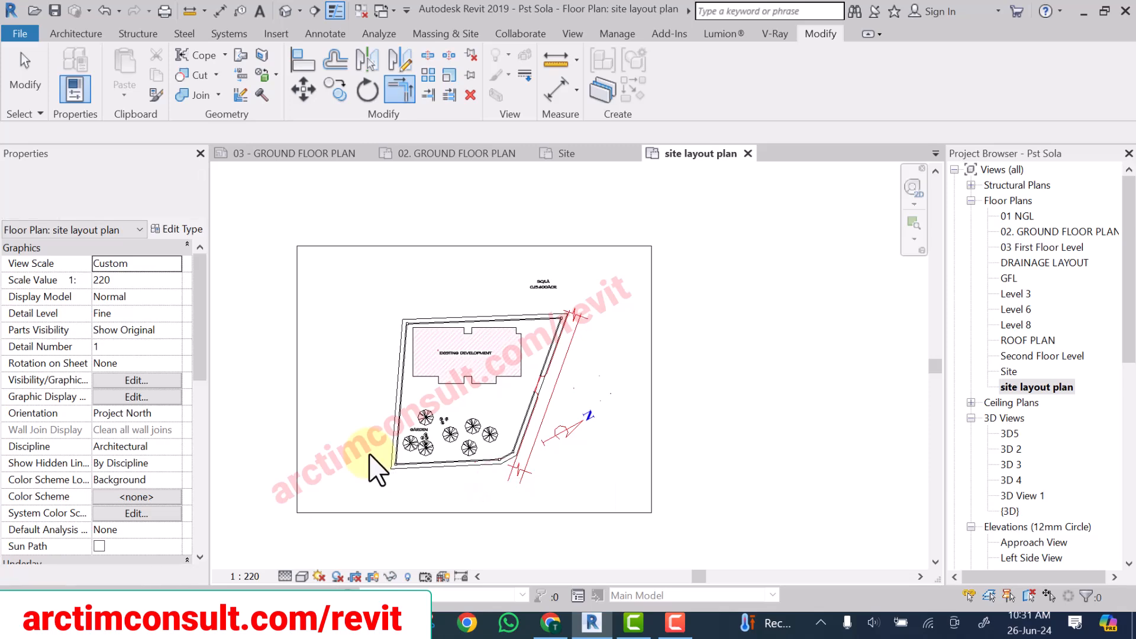
key("Escape")
key("Escape")
Split the left and lower boundary lines near the plot's lower-left corner with Split Element.
scroll(394, 458, "up", 4)
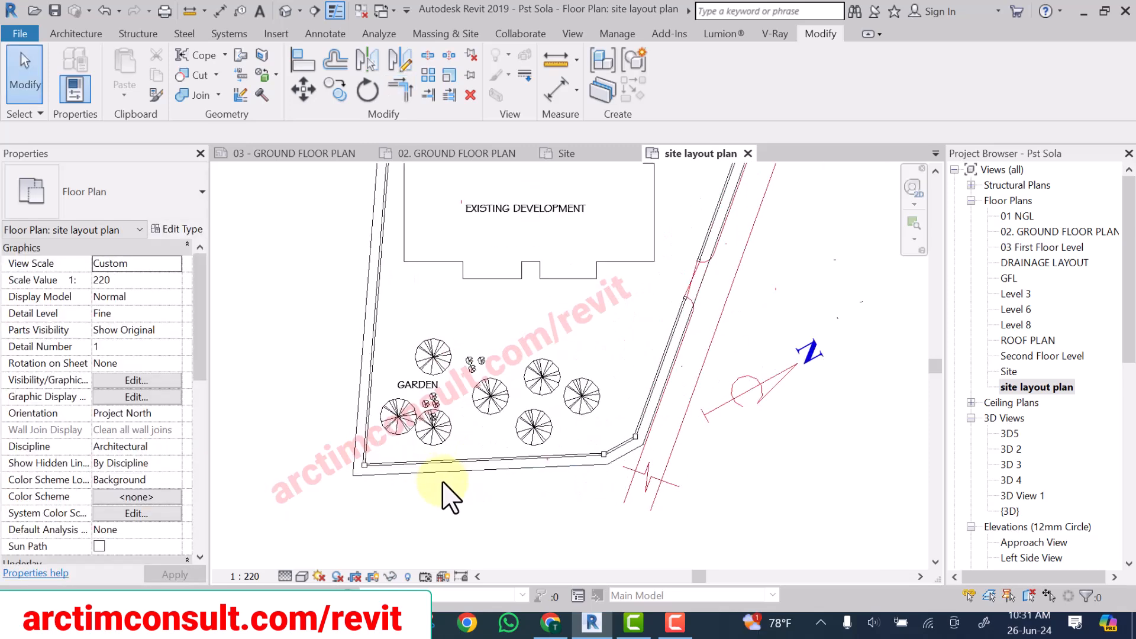
scroll(443, 482, "up", 1)
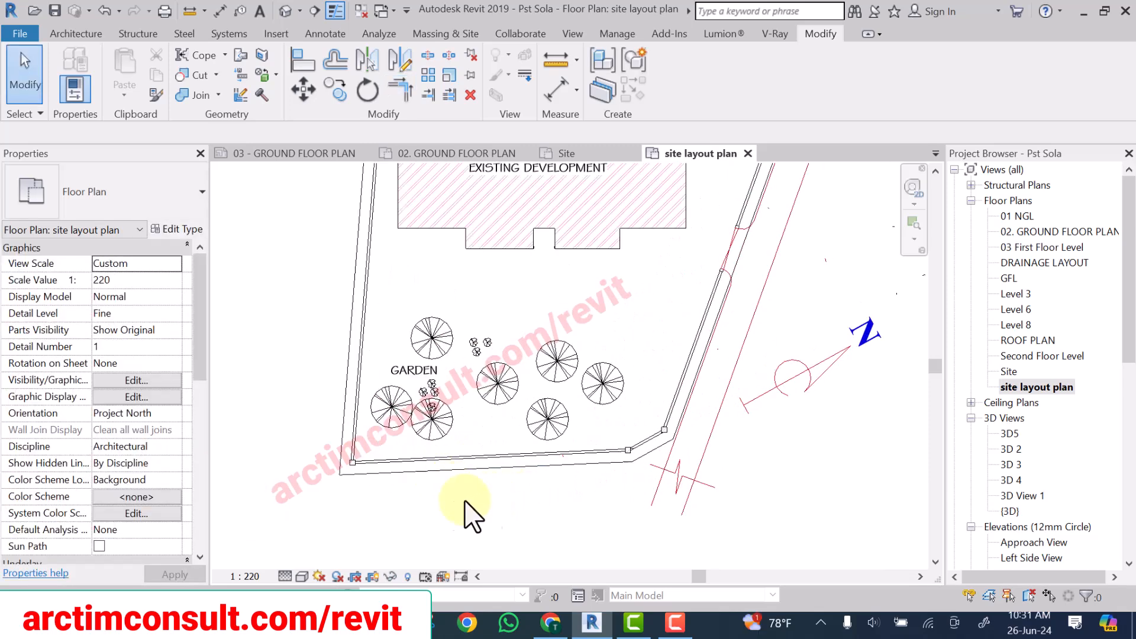
scroll(404, 526, "down", 4)
scroll(406, 532, "up", 3)
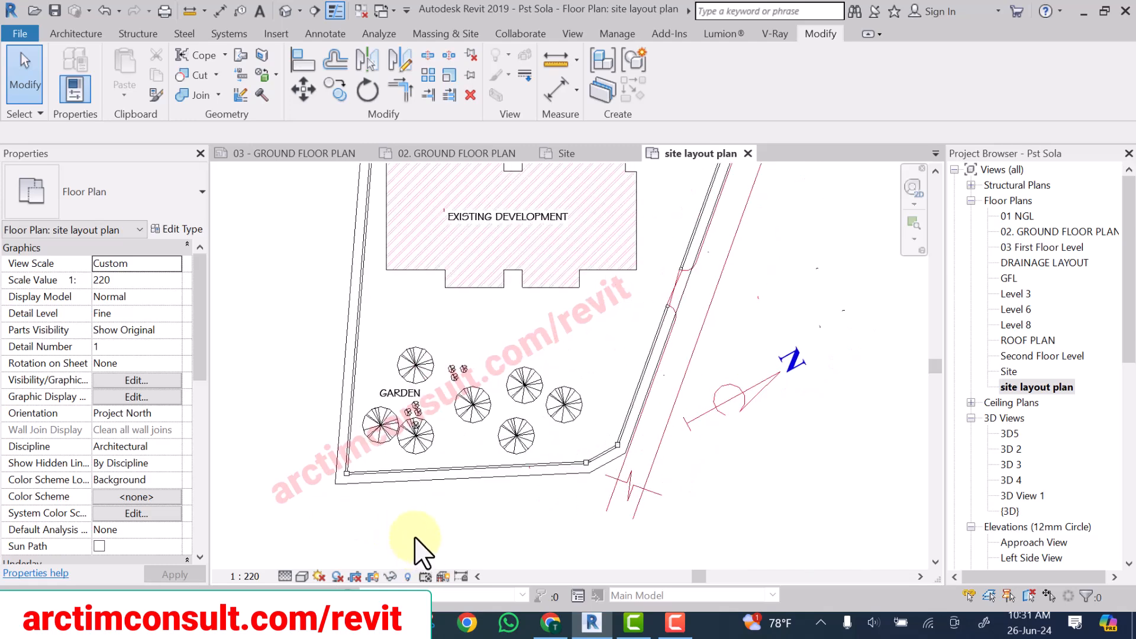
key("s")
key("l")
scroll(337, 471, "up", 3)
left_click(338, 479)
left_click(375, 506)
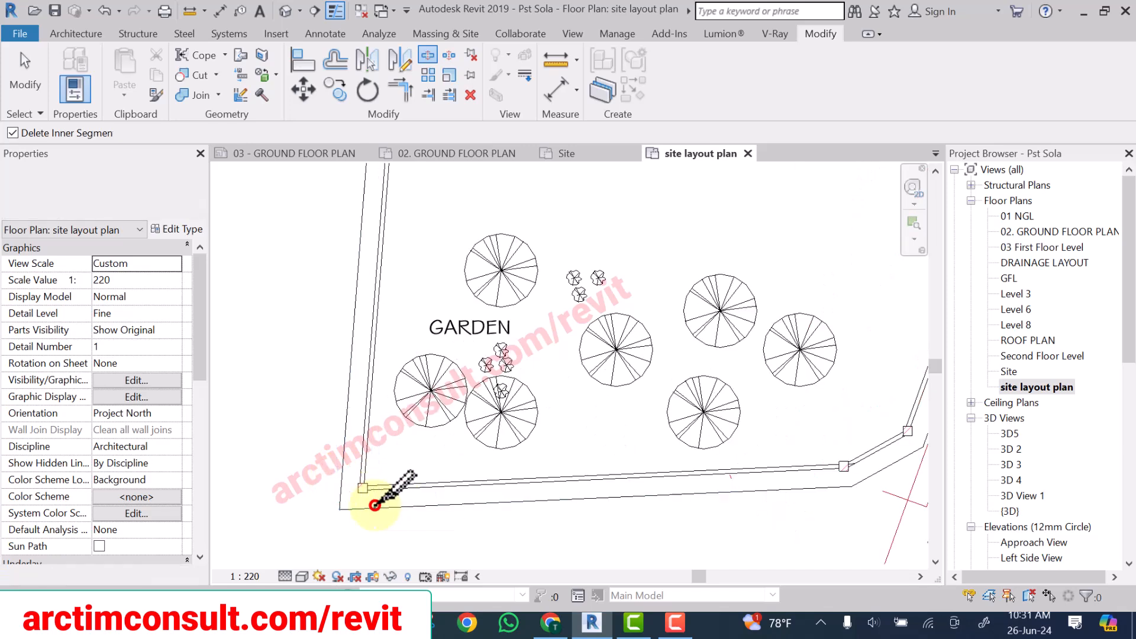
Split the lower, chamfered and road-side boundary lines on each side of the chamfer's two corners.
scroll(379, 502, "down", 3)
scroll(686, 515, "up", 5)
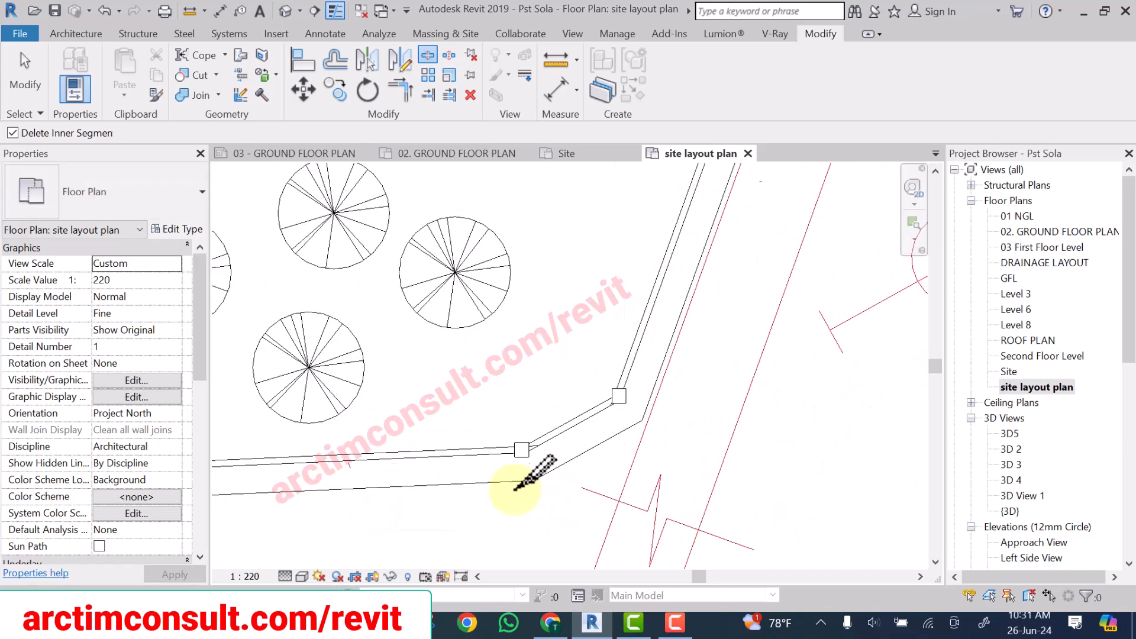
left_click(502, 482)
left_click(551, 472)
left_click(625, 431)
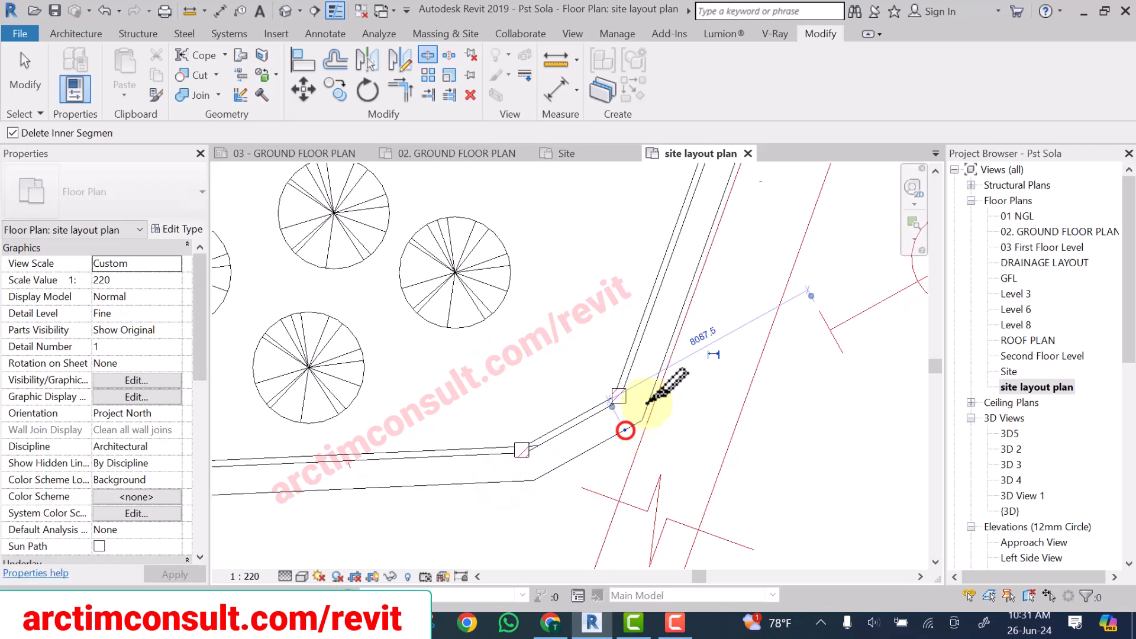
left_click(651, 400)
Split the upper and road-side boundary lines near the plot's upper-right corner.
scroll(598, 487, "down", 3)
scroll(727, 355, "down", 5)
scroll(685, 300, "up", 3)
scroll(651, 306, "up", 3)
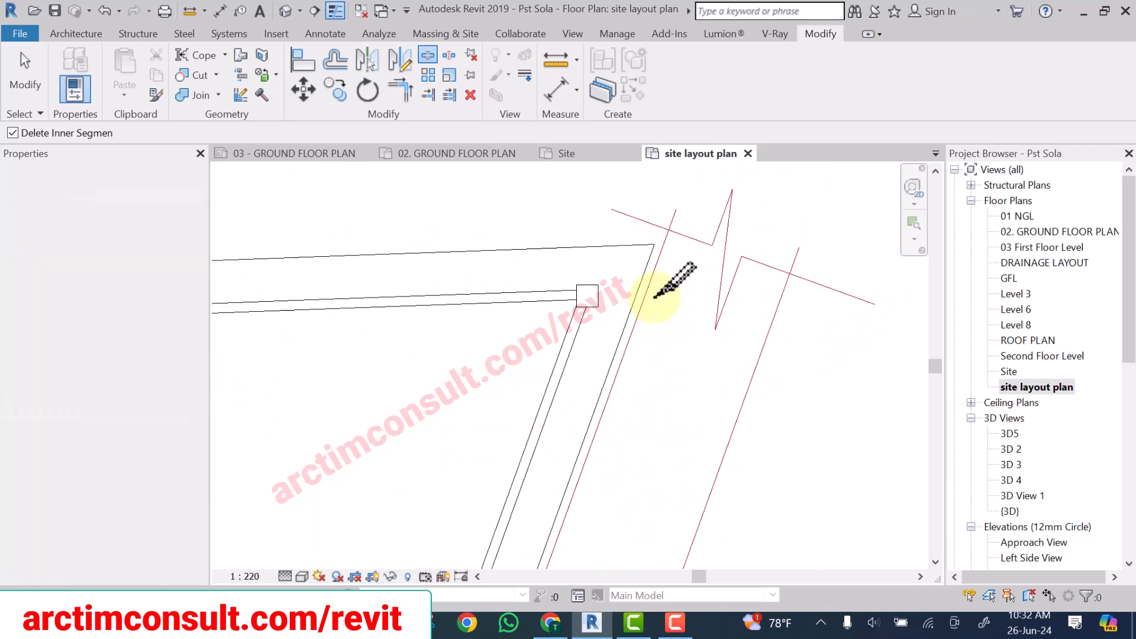
left_click(604, 247)
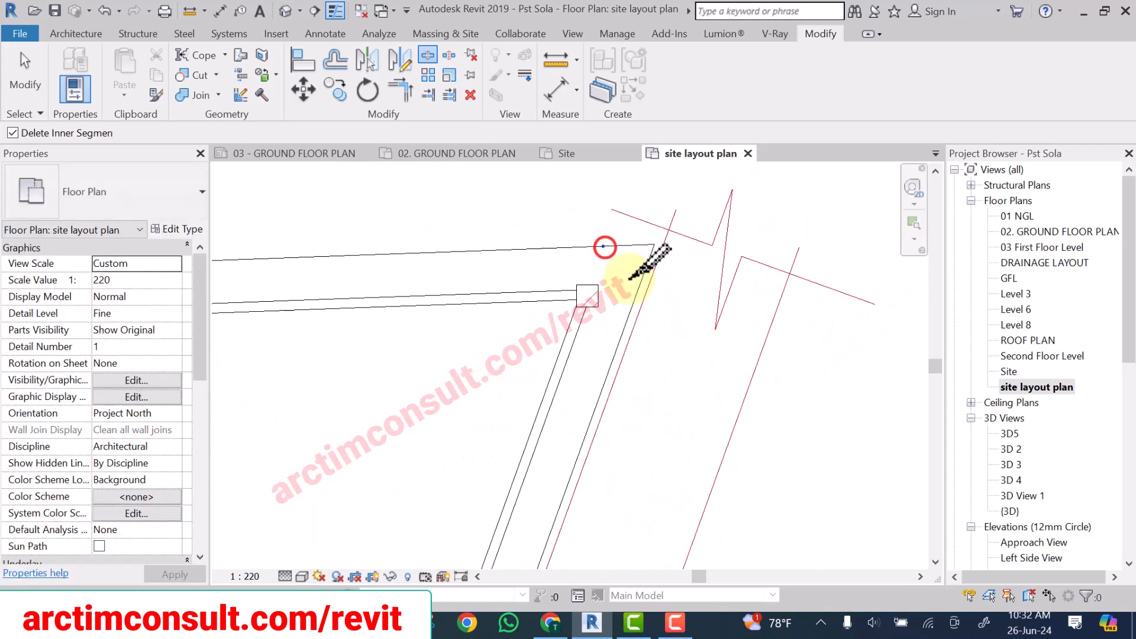
left_click(634, 302)
Split the upper and left boundary lines near the plot's upper-left corner.
scroll(635, 303, "down", 2)
scroll(663, 273, "down", 4)
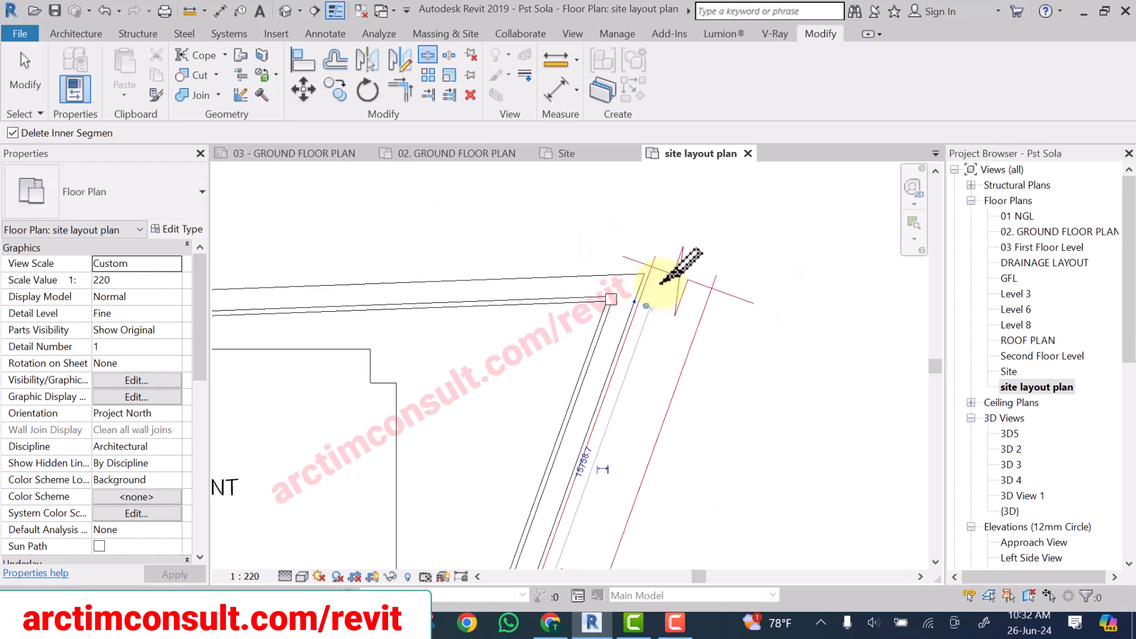
scroll(435, 287, "up", 4)
scroll(434, 288, "up", 1)
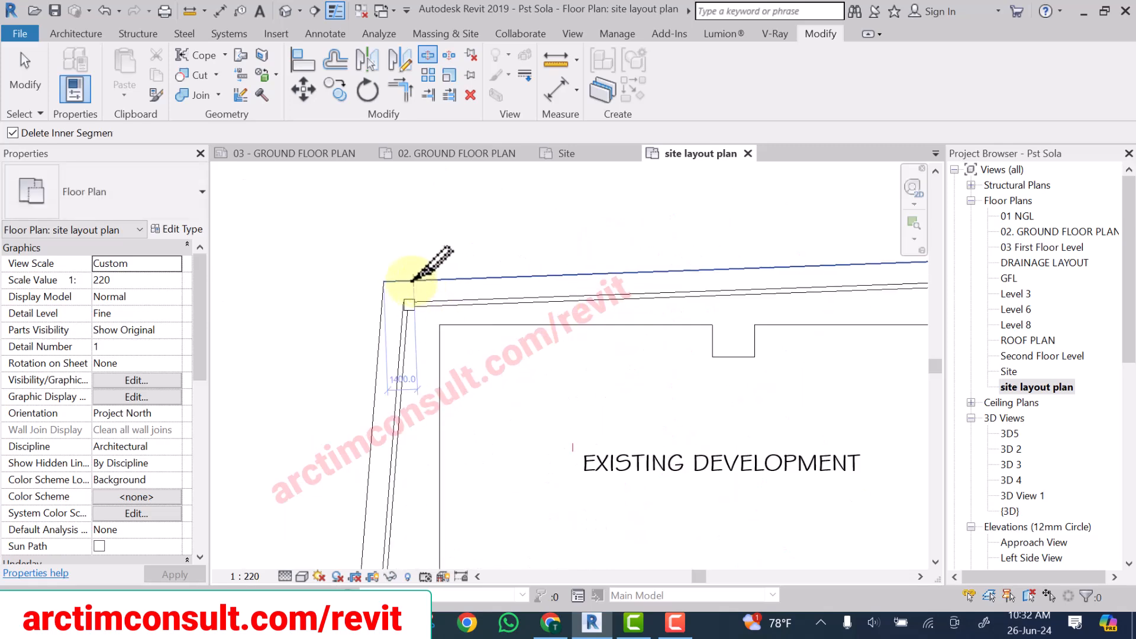
left_click(409, 280)
left_click(383, 315)
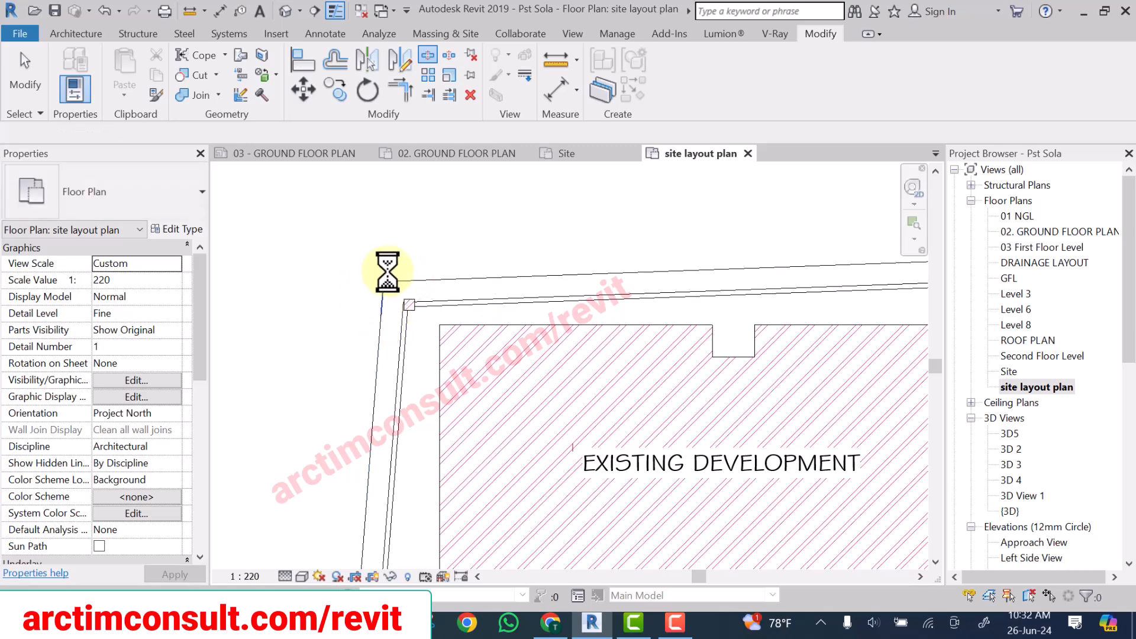
Delete the short split boundary pieces at the plot's upper-left corner.
scroll(398, 266, "up", 5)
key("Escape")
mouse_move(261, 267)
left_mouse_down()
mouse_move(443, 472)
mouse_move(450, 521)
mouse_move(479, 537)
mouse_move(457, 530)
left_mouse_up()
key("Delete")
scroll(320, 319, "down", 5)
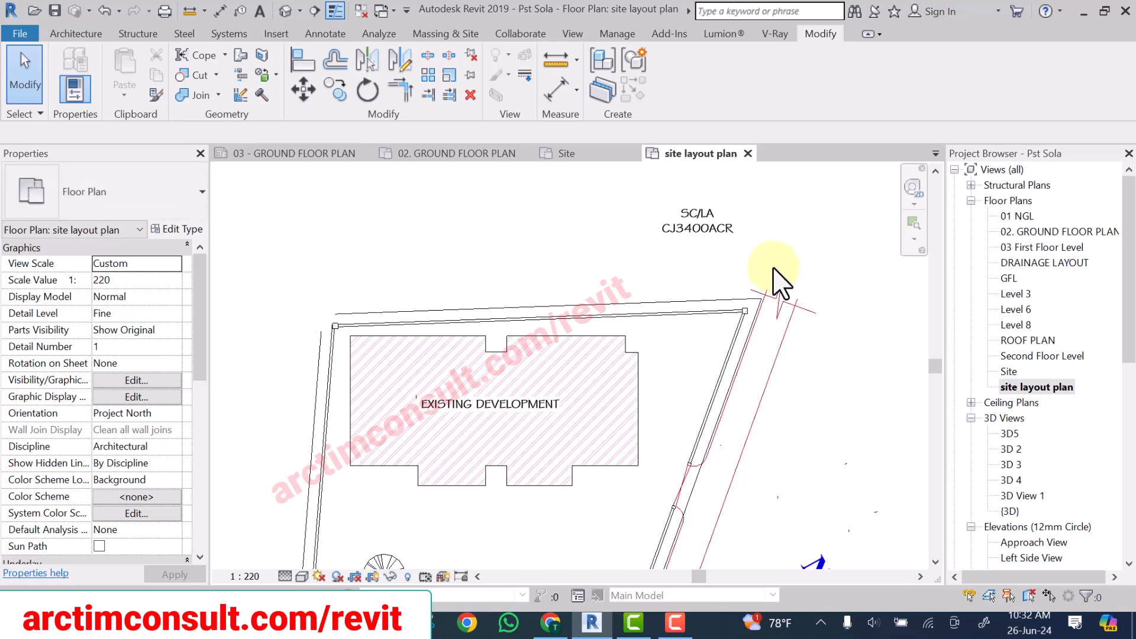
Delete the two short split boundary pieces at the plot's upper-right corner.
scroll(754, 307, "up", 5)
scroll(763, 332, "up", 3)
middle_click_drag(807, 367, 478, 248)
left_click_drag(665, 259, 585, 329)
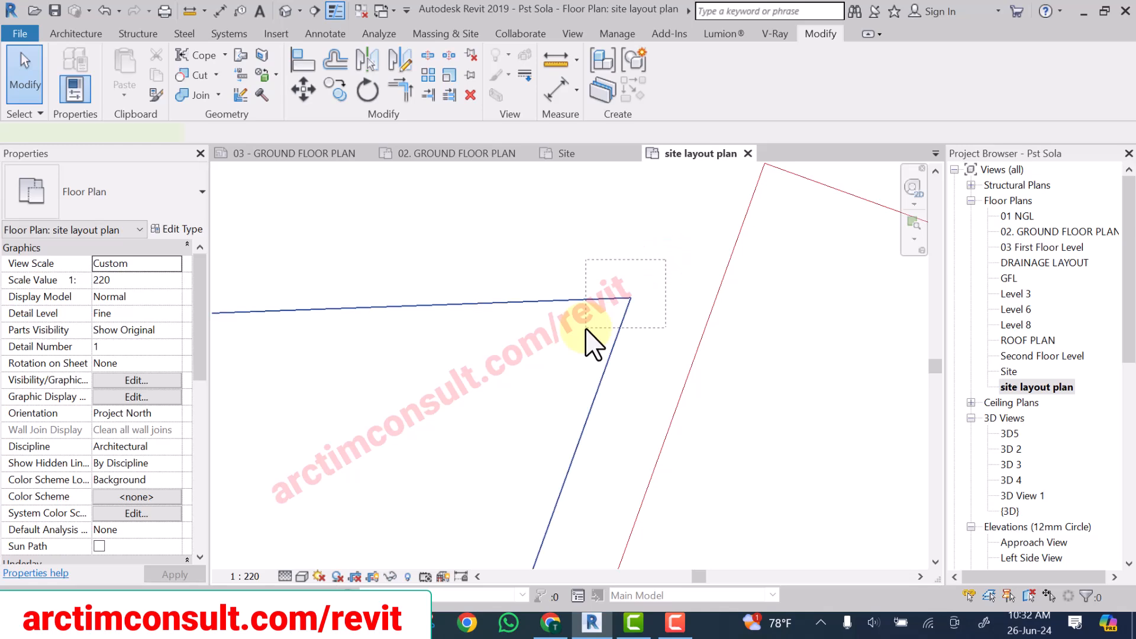
scroll(586, 330, "down", 7)
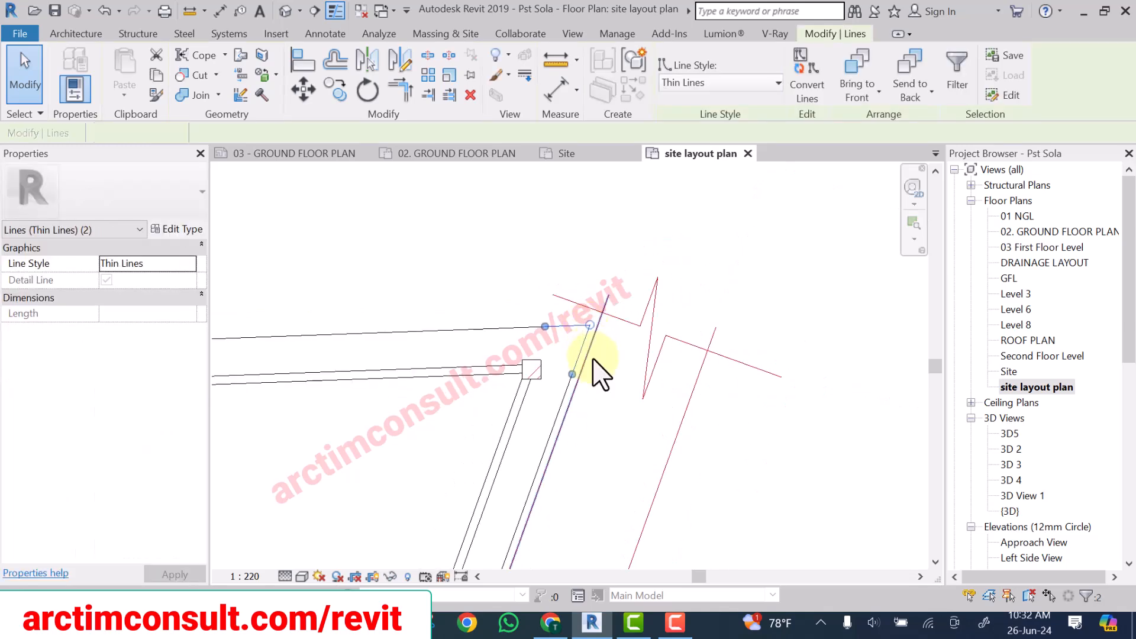
key("Escape")
Delete the short split boundary pieces at both ends of the chamfered boundary line.
scroll(595, 358, "down", 3)
scroll(550, 438, "up", 6)
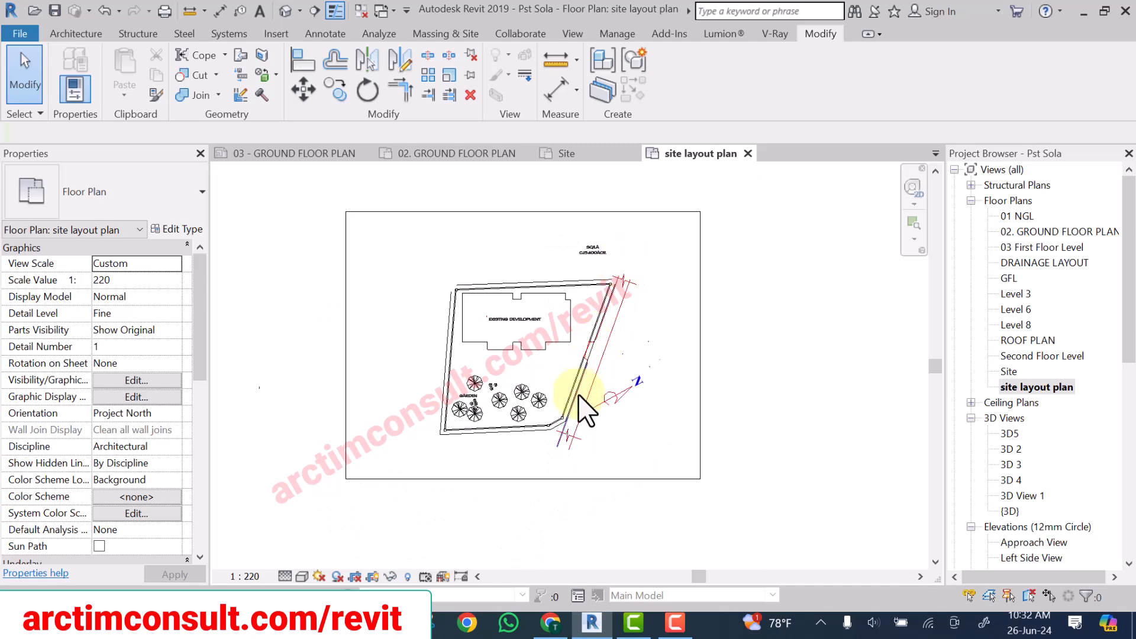
scroll(556, 403, "up", 2)
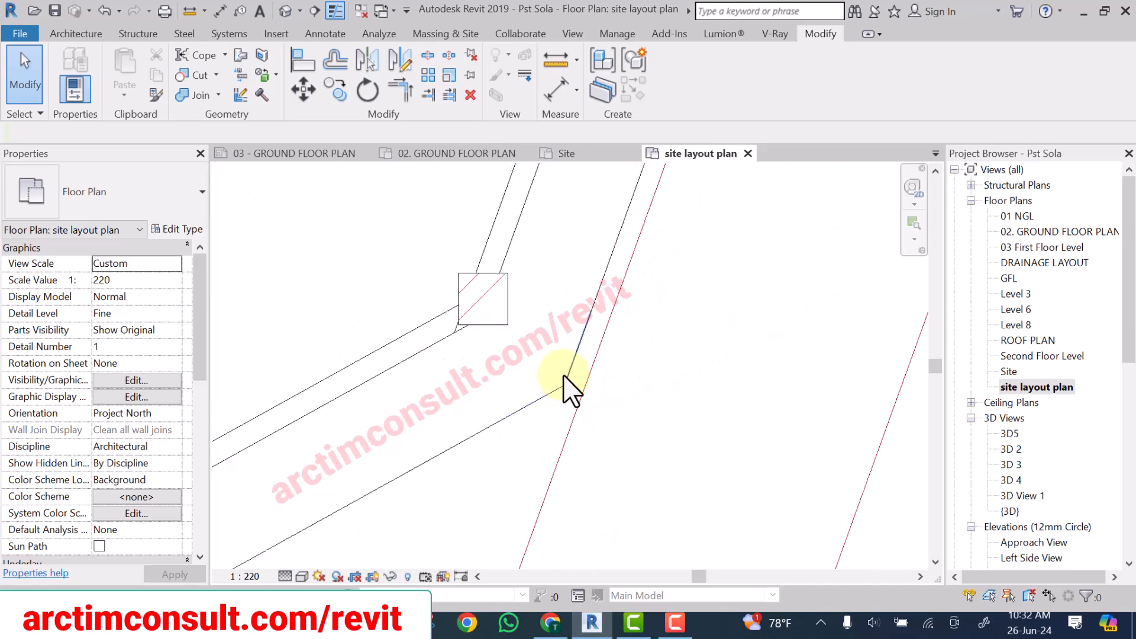
scroll(562, 400, "up", 4)
left_click_drag(575, 392, 536, 350)
scroll(537, 352, "down", 6)
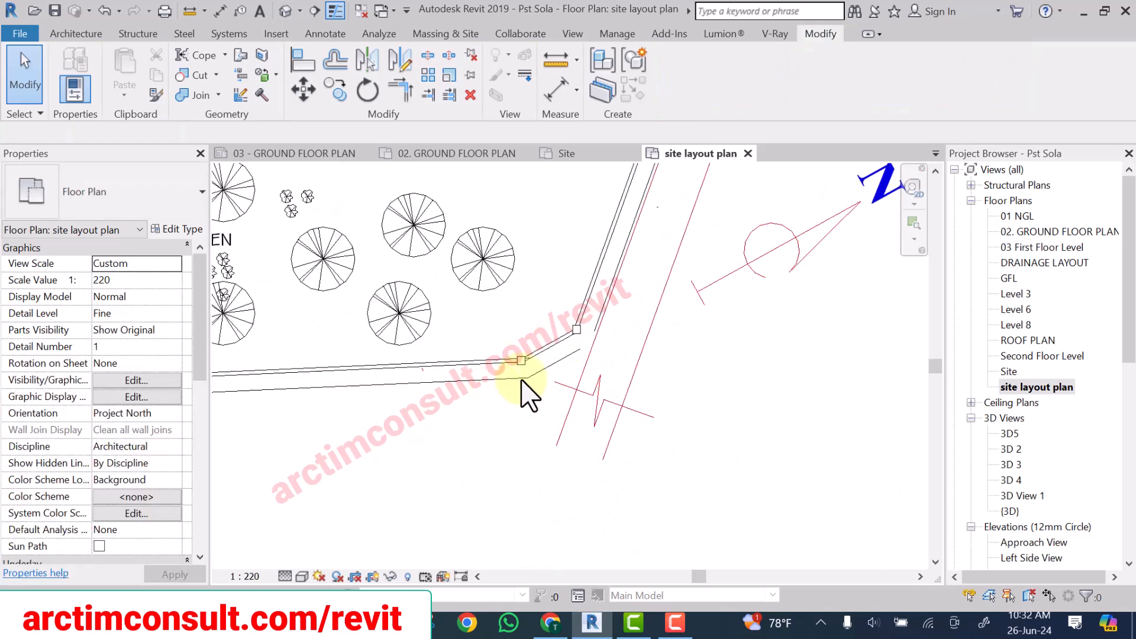
scroll(512, 371, "up", 5)
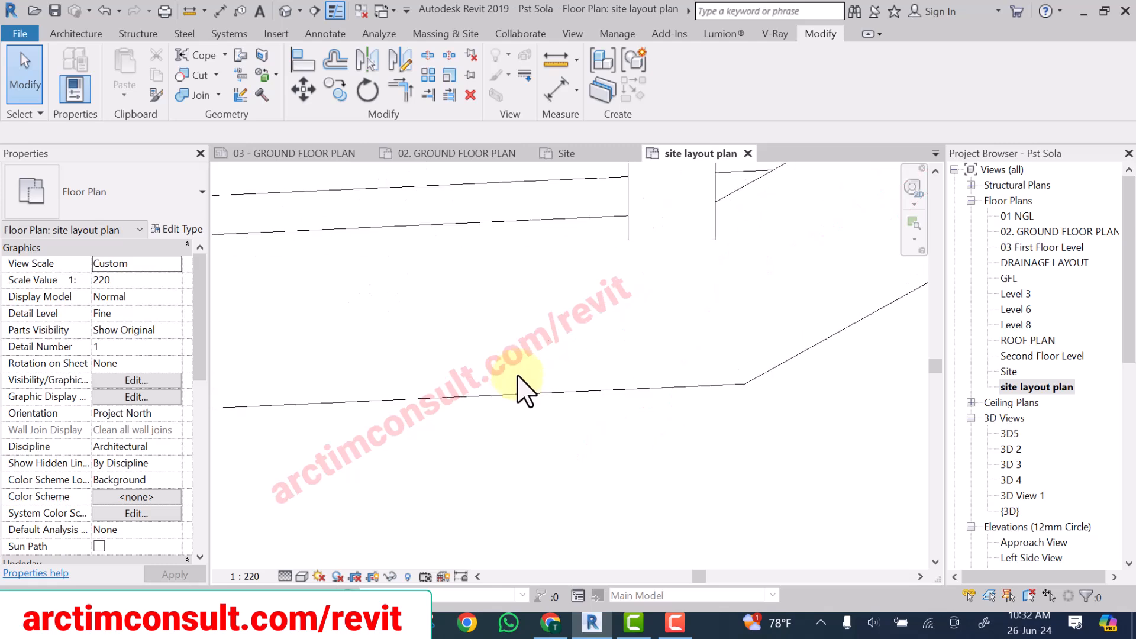
left_click_drag(621, 400, 665, 461)
scroll(664, 461, "down", 6)
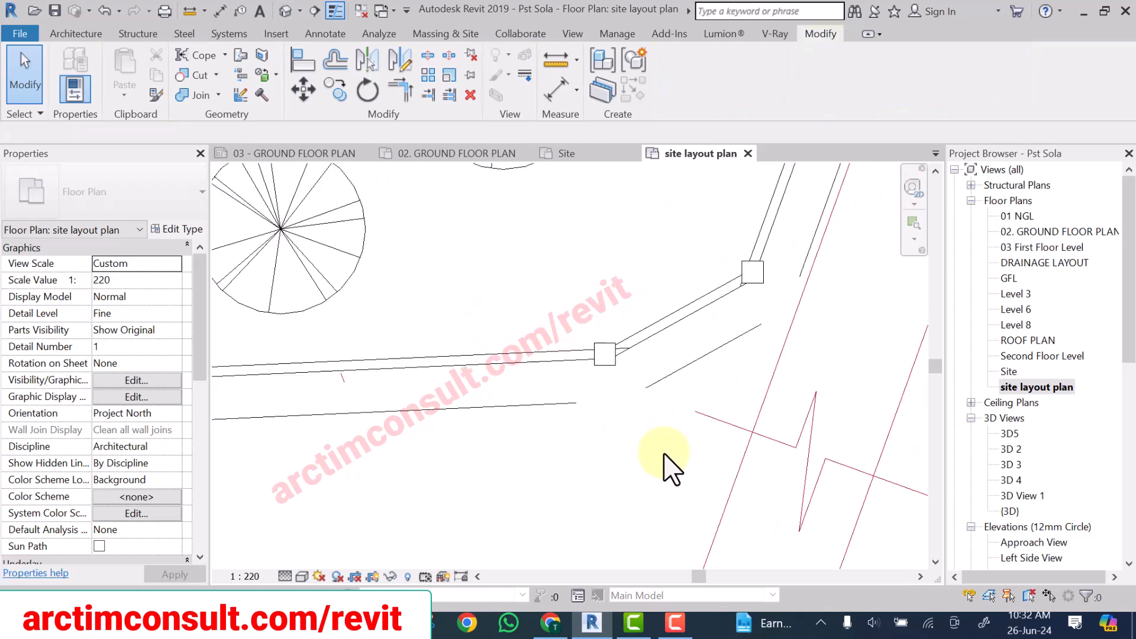
key("Escape")
Delete the short split pieces of the left and lower boundary lines at the plot's lower-left corner.
scroll(464, 461, "up", 5)
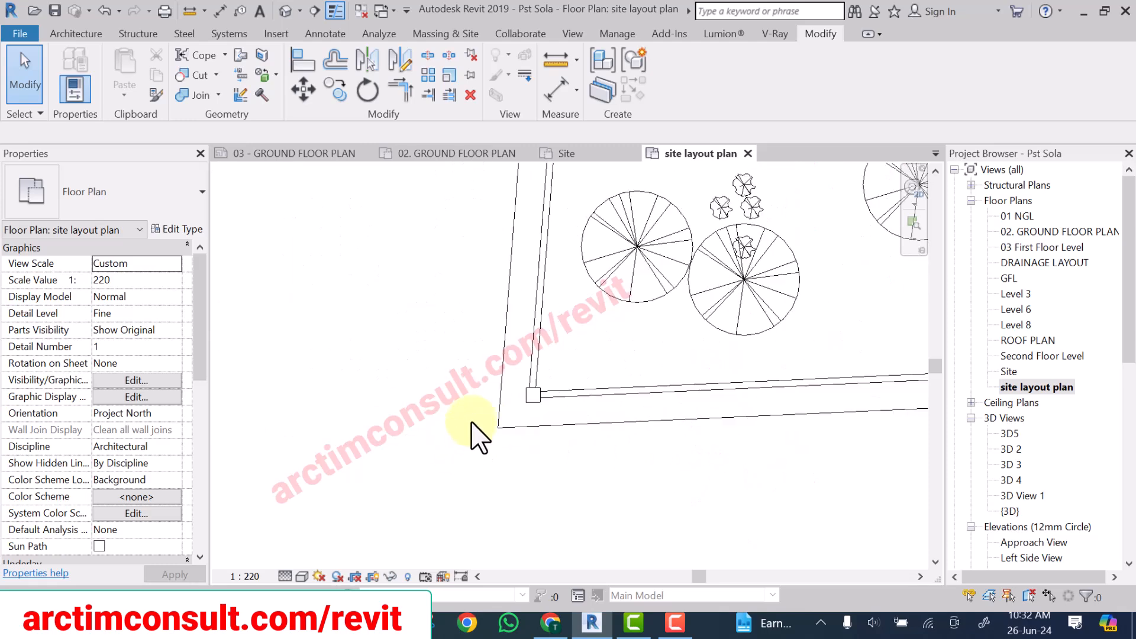
mouse_move(545, 392)
left_mouse_down()
mouse_move(587, 487)
mouse_move(568, 495)
left_mouse_up()
key("Delete")
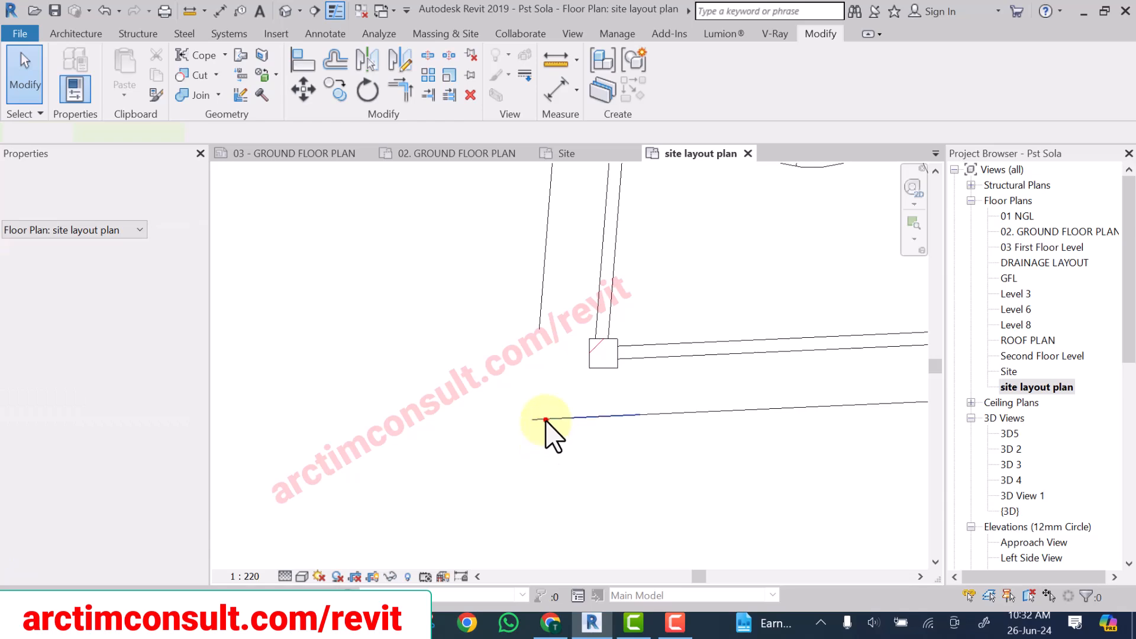
left_click(546, 420)
key("Delete")
scroll(375, 457, "down", 5)
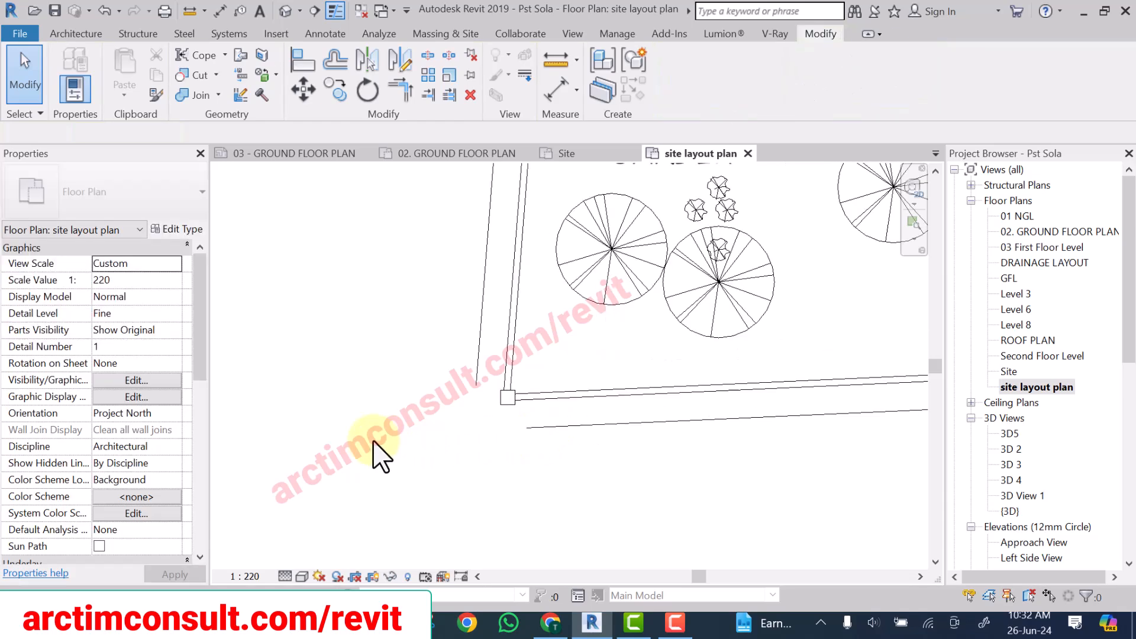
Use Trim/Extend Multiple Elements to bring the left boundary line's upper end level with the upper fence wall.
scroll(381, 459, "down", 4)
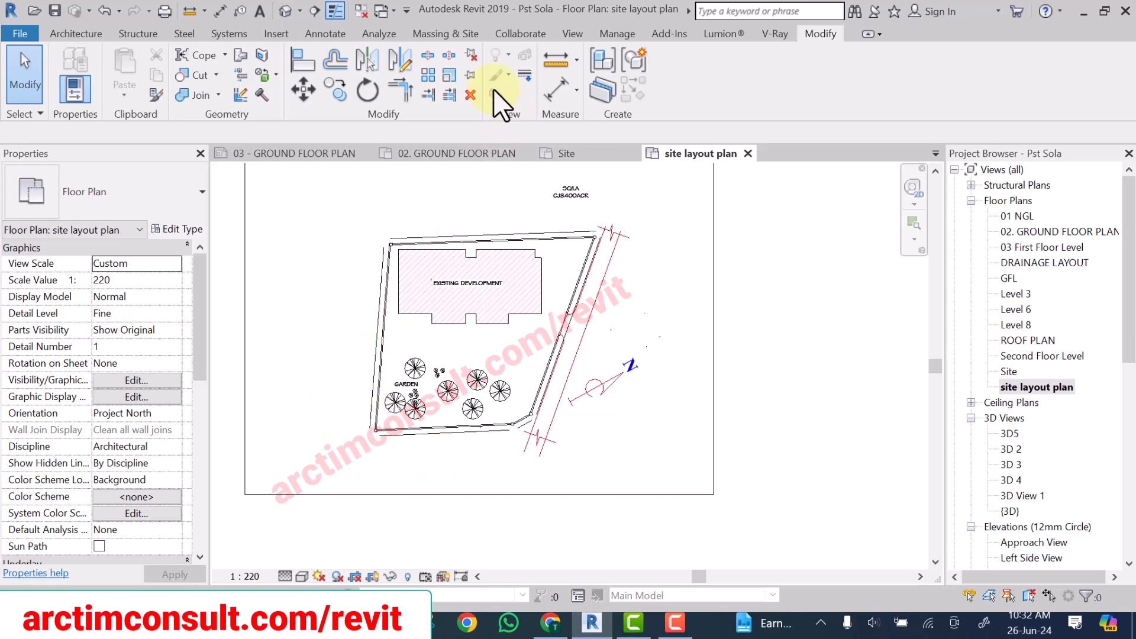
left_click(449, 93)
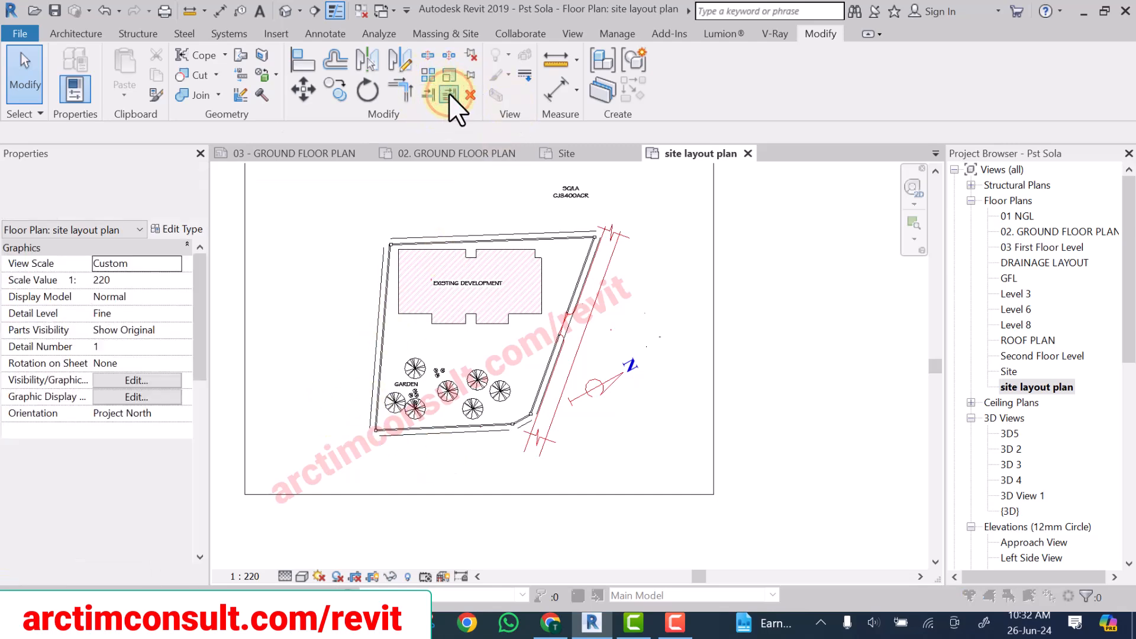
left_click(473, 264)
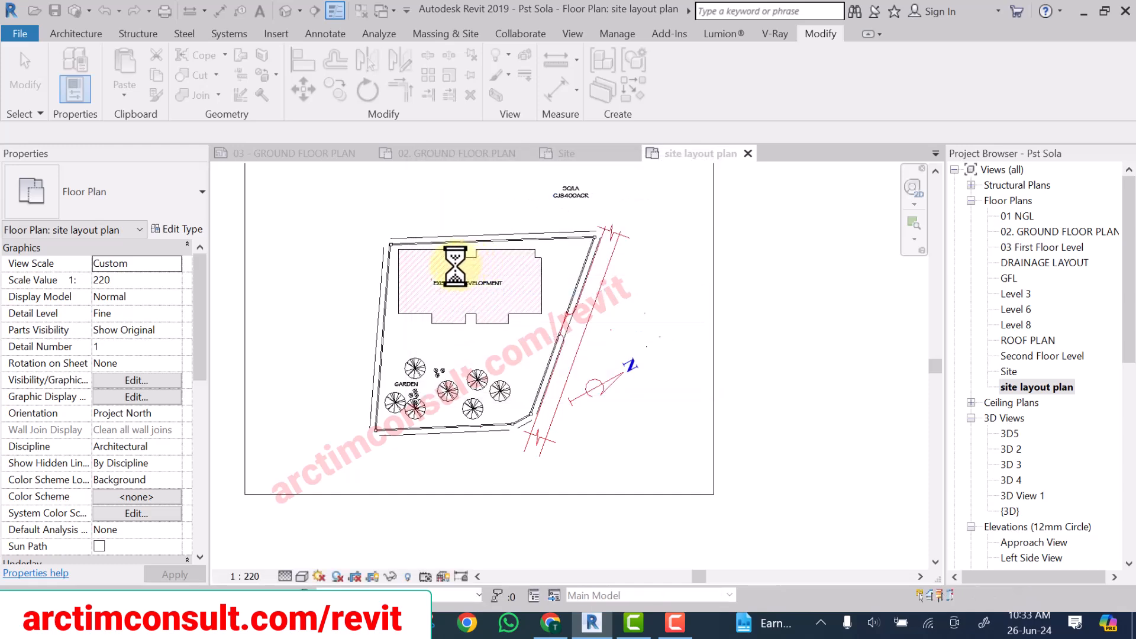
scroll(356, 240, "up", 2)
scroll(411, 229, "up", 8)
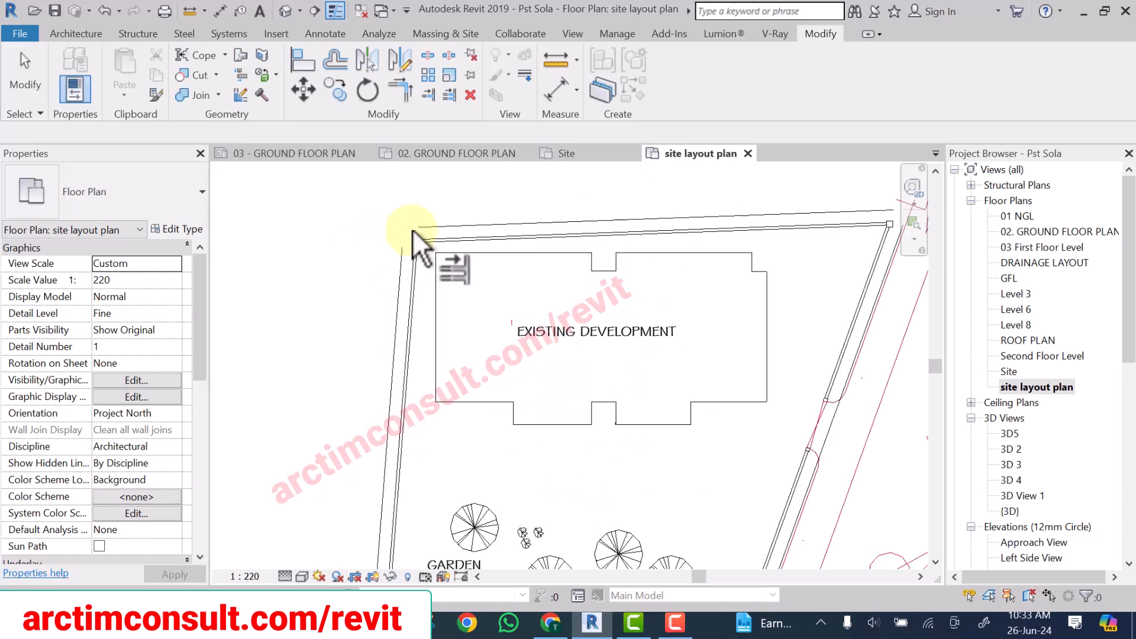
left_click(459, 250)
scroll(450, 264, "down", 5)
left_click(379, 371)
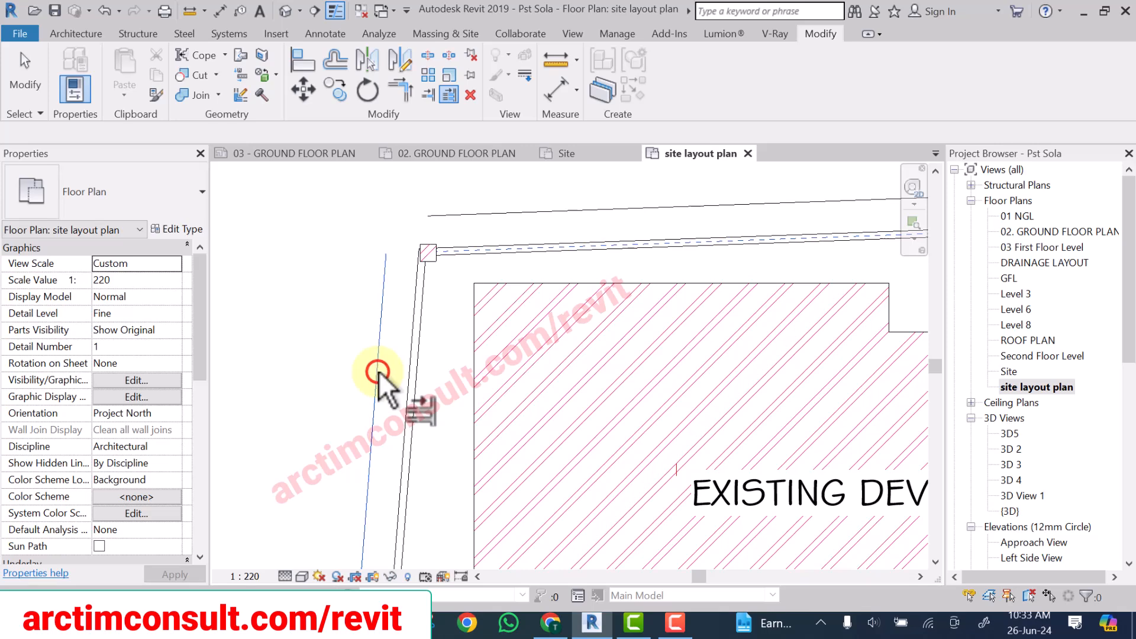
scroll(362, 237, "down", 5)
left_click(331, 285)
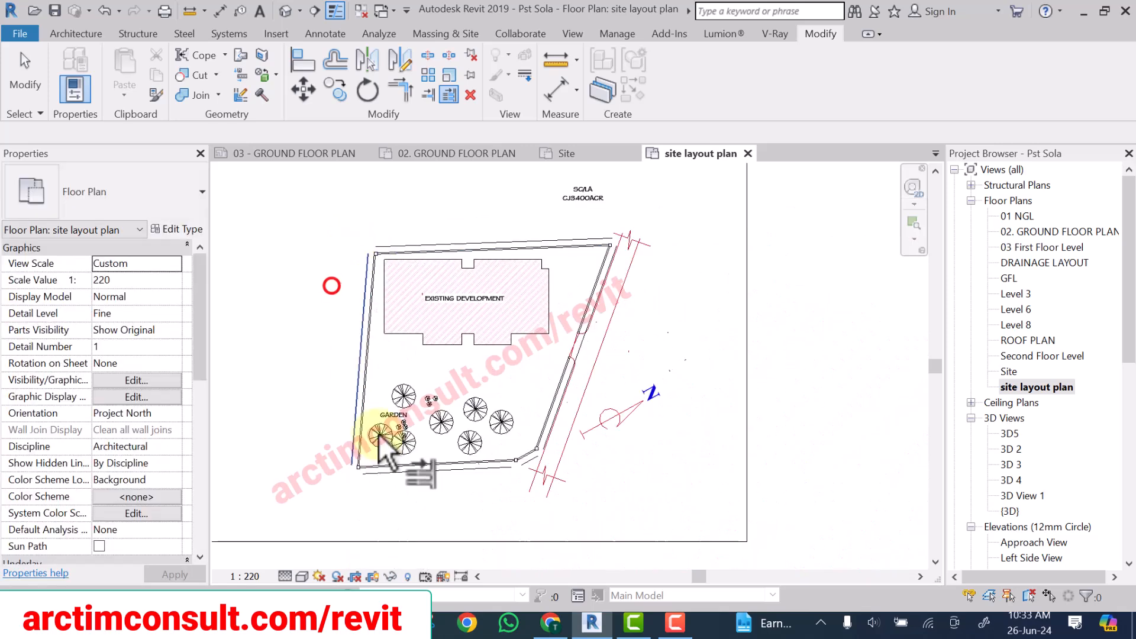
Extend the left boundary line's lower end to line up with the lower fence wall.
scroll(380, 474, "up", 10)
scroll(385, 466, "up", 2)
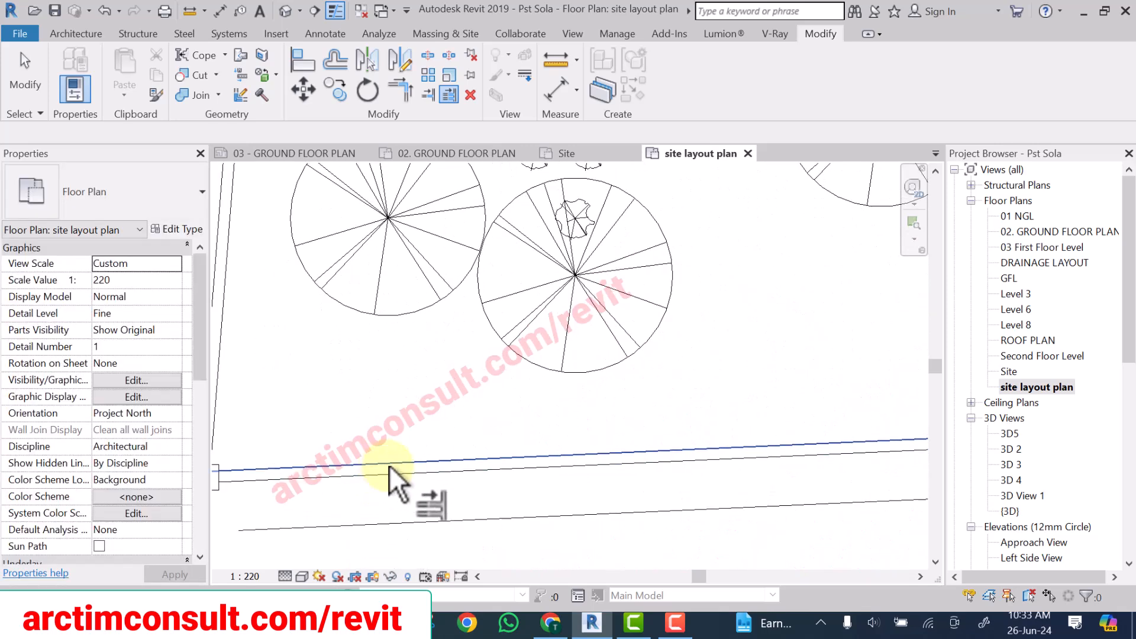
scroll(397, 468, "up", 2)
scroll(400, 470, "up", 3)
left_click(403, 470)
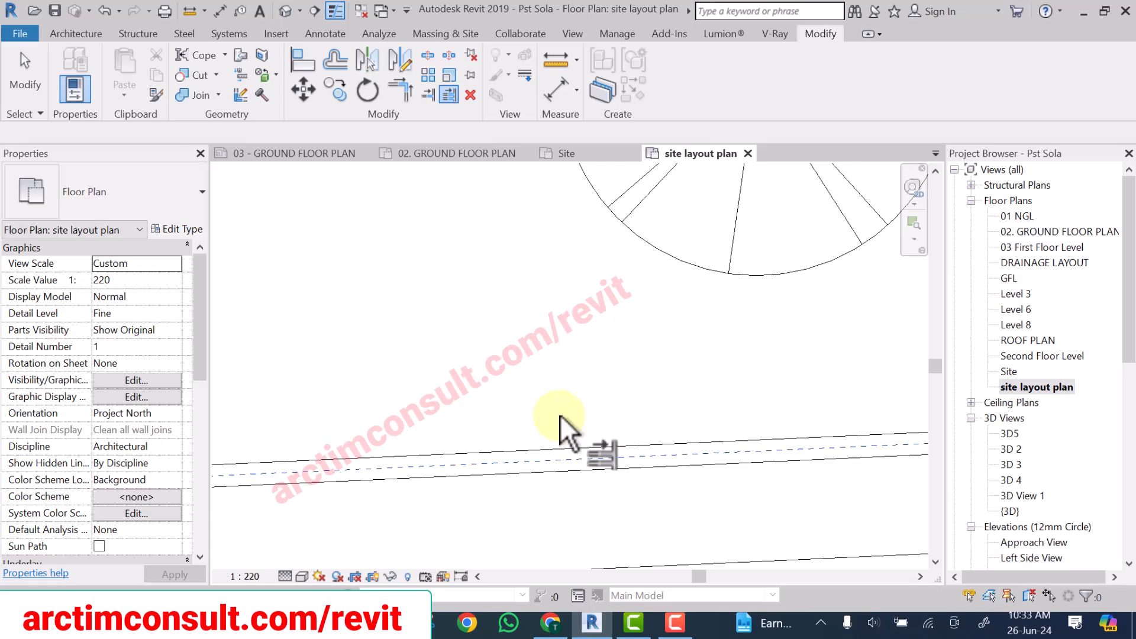
scroll(560, 414, "down", 10)
scroll(524, 389, "up", 2)
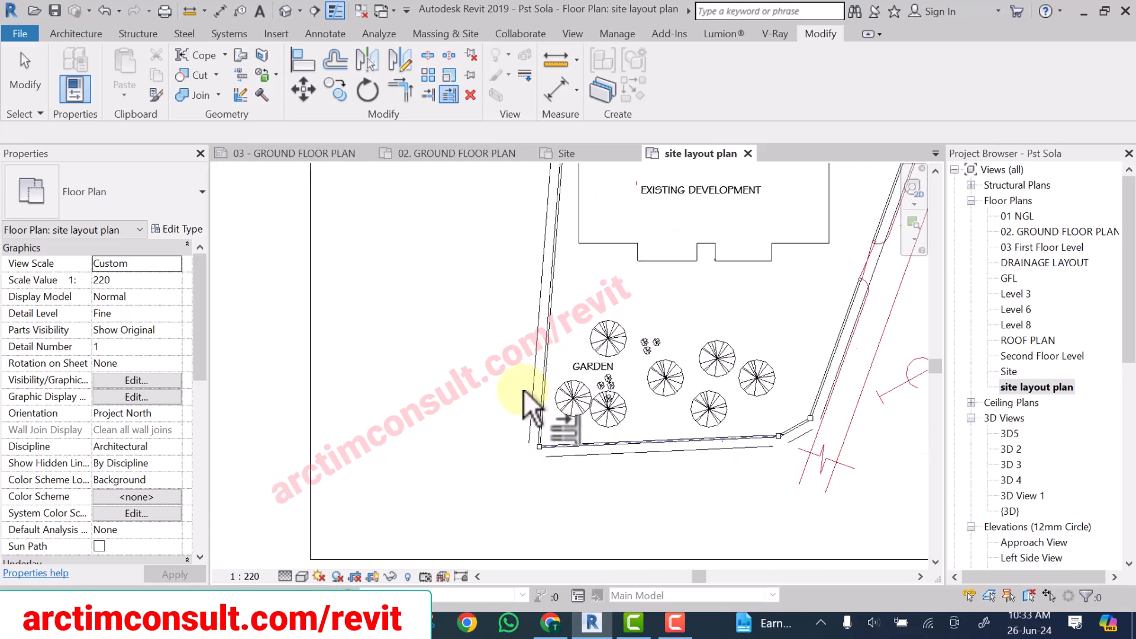
left_click(531, 390)
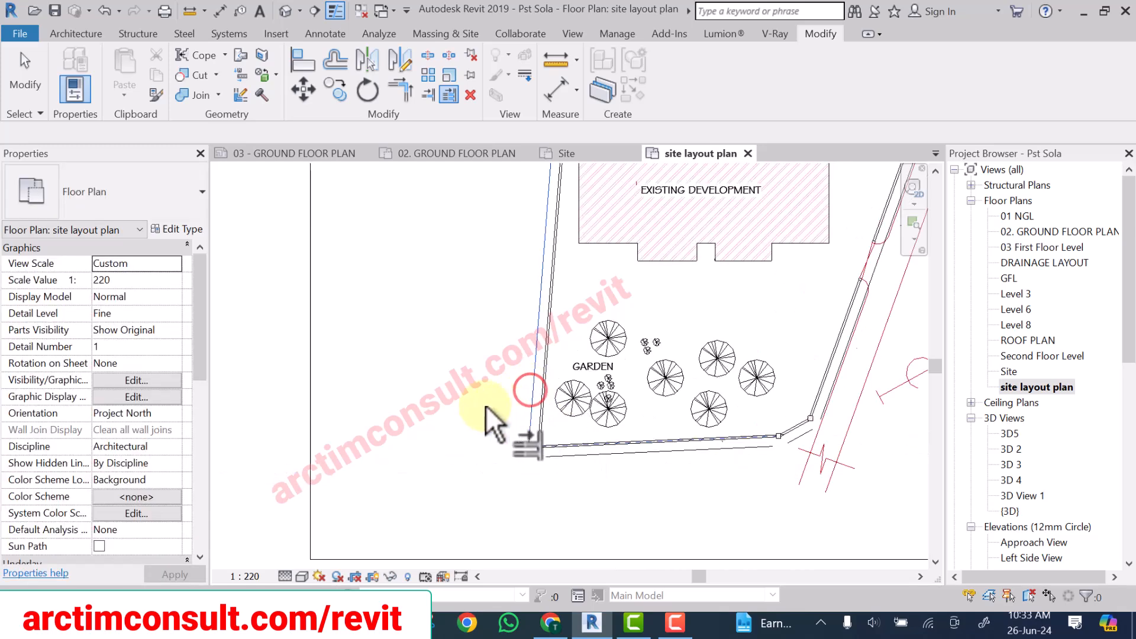
Extend the lower boundary line's left end to line up with the left fence wall.
scroll(544, 435, "up", 5)
scroll(524, 366, "down", 3)
left_click(541, 439)
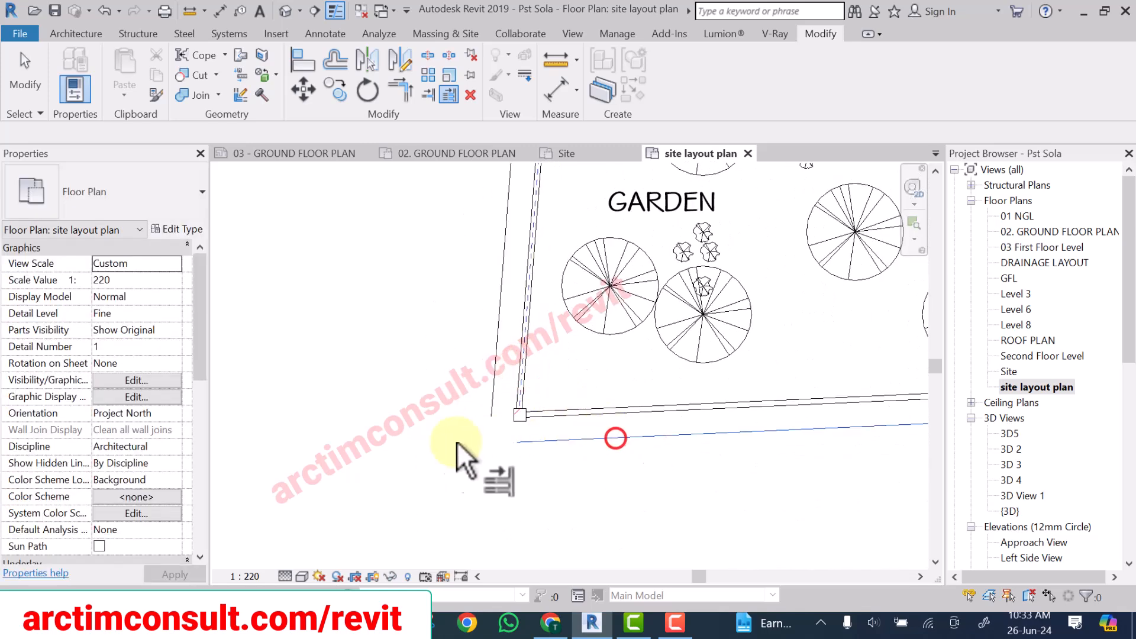
Extend the upper boundary line's right end to line up with the slanted right fence wall, and leave the command.
scroll(426, 436, "down", 3)
scroll(607, 421, "up", 4)
scroll(627, 355, "up", 2)
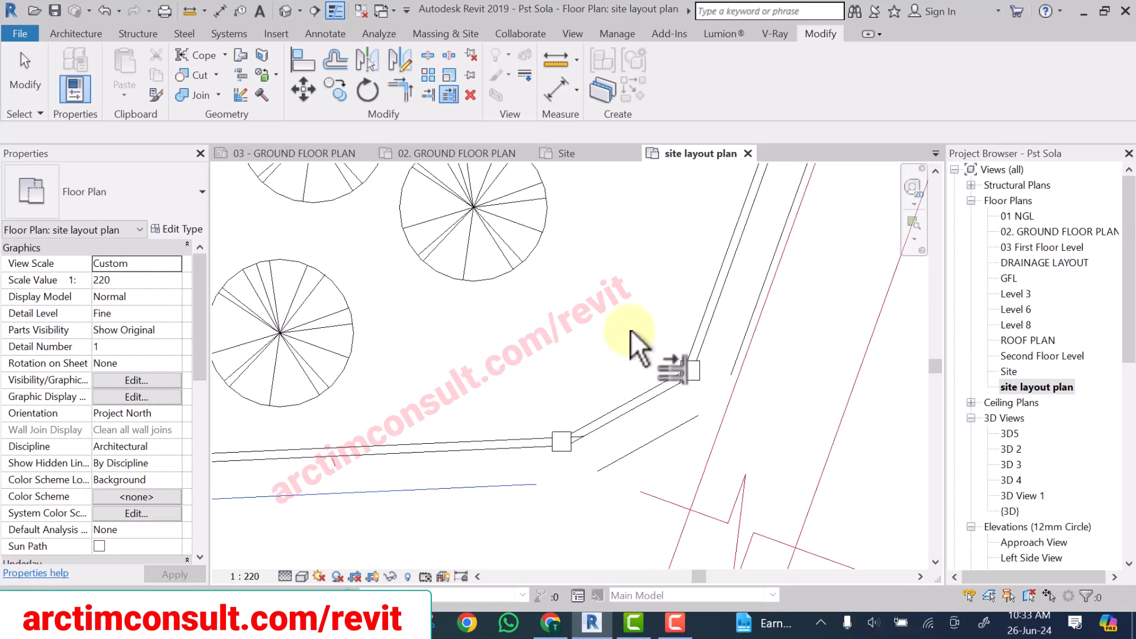
scroll(639, 332, "down", 3)
scroll(642, 305, "up", 3)
scroll(641, 305, "up", 3)
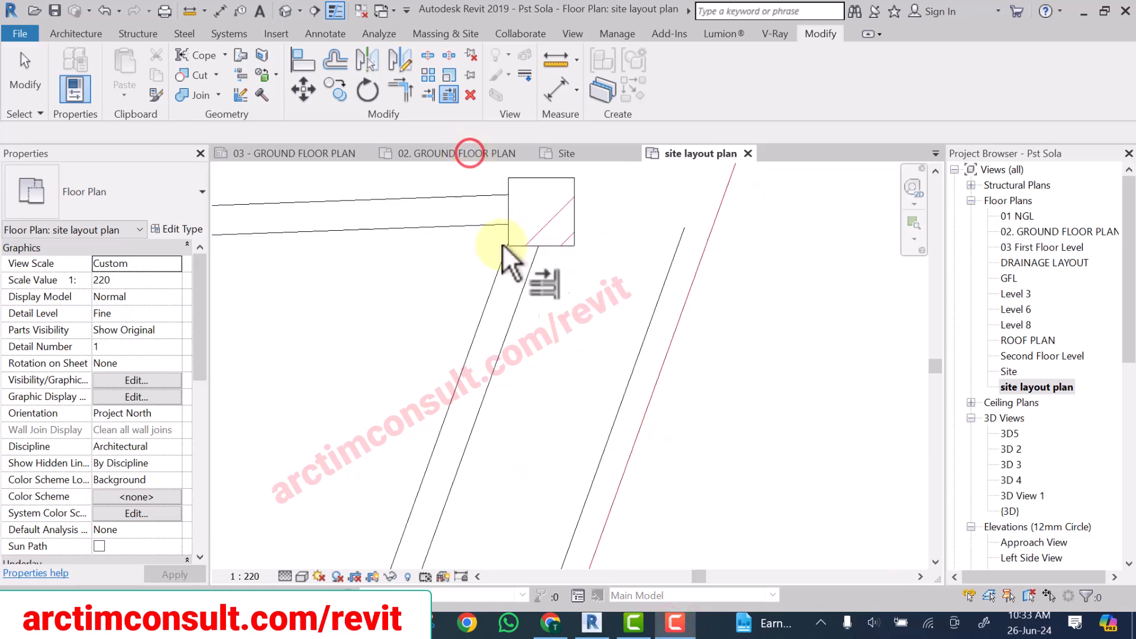
scroll(530, 319, "down", 2)
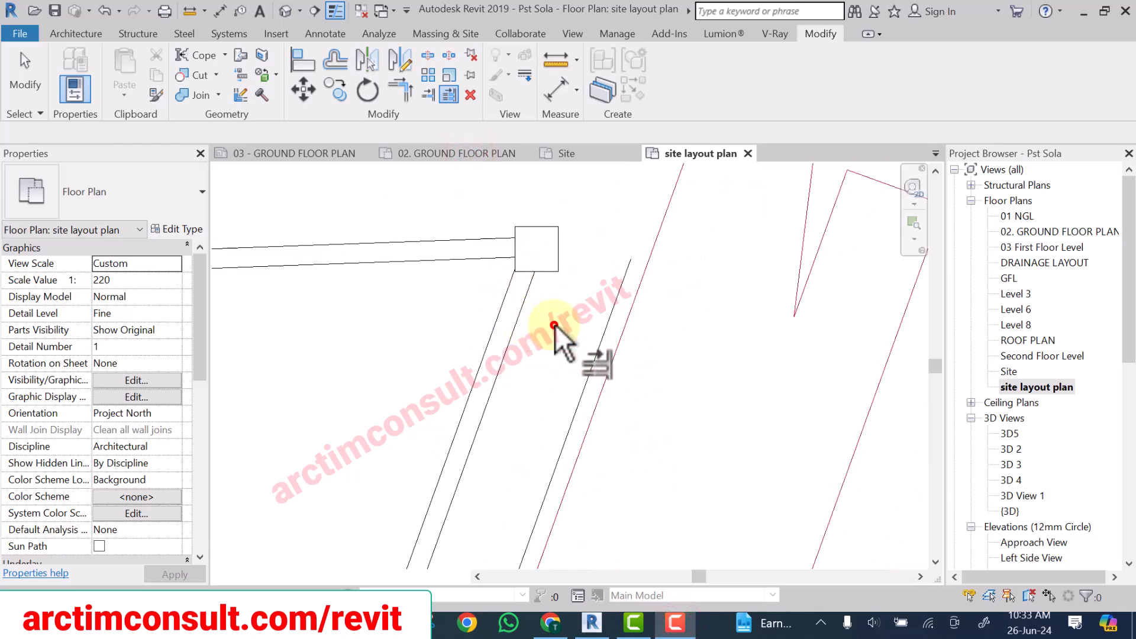
left_click(513, 304)
scroll(535, 349, "down", 2)
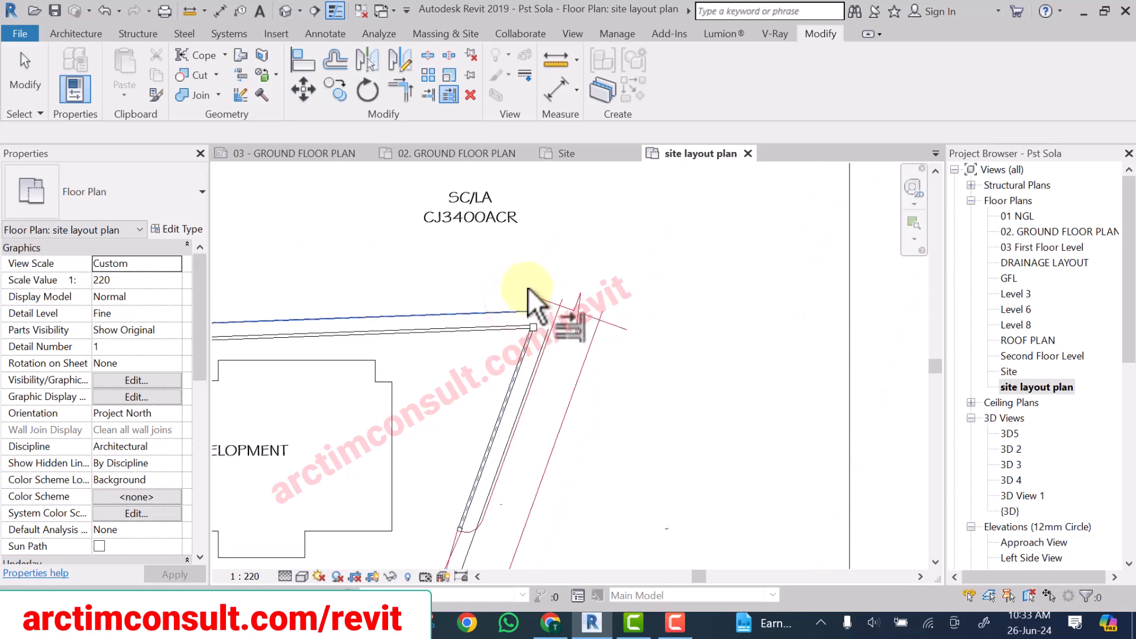
left_click(517, 308)
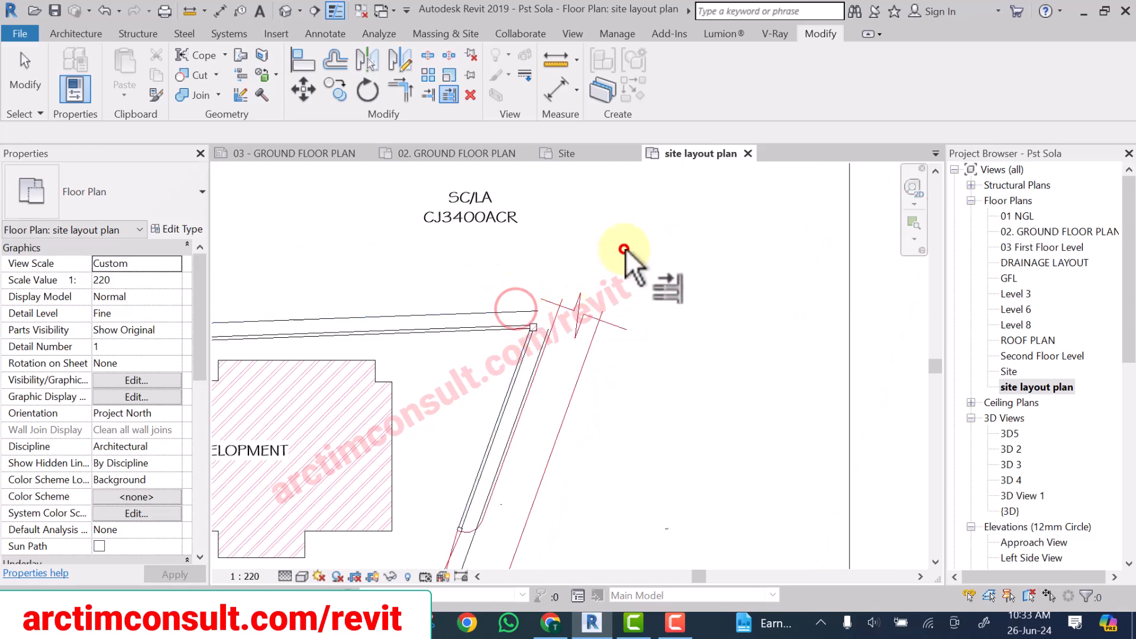
scroll(515, 326, "up", 4)
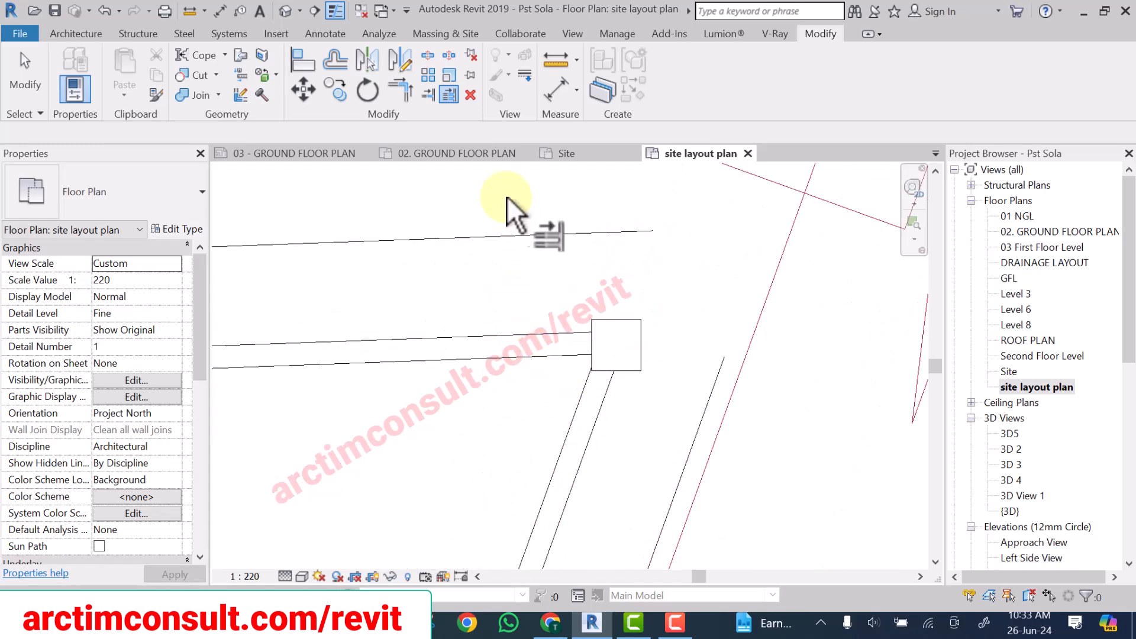
left_click(466, 147)
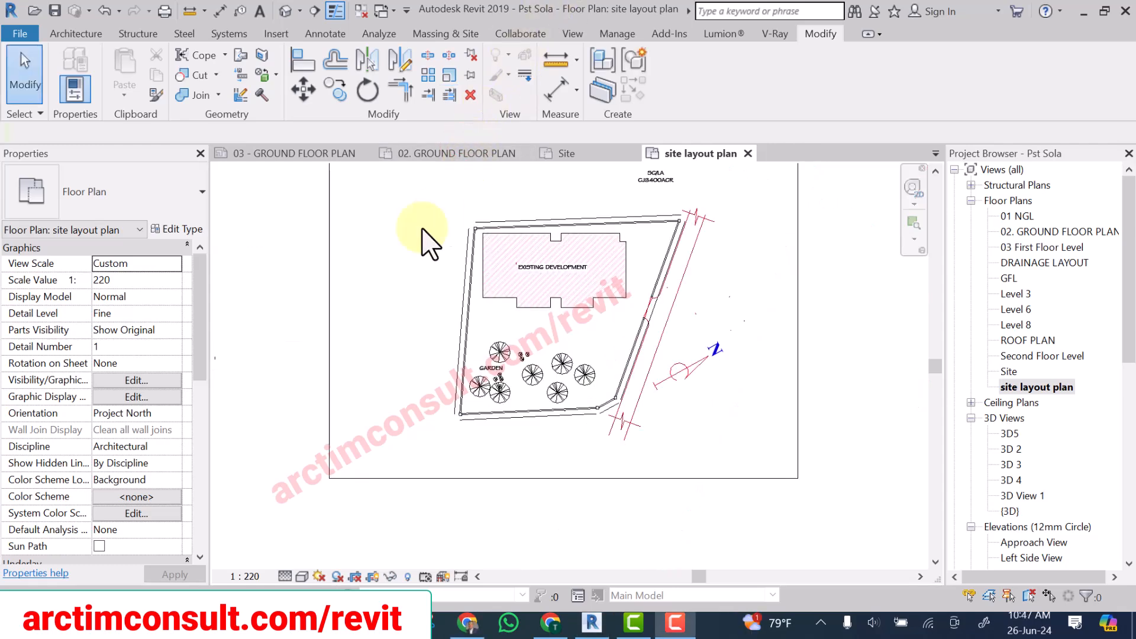
left_click(401, 235)
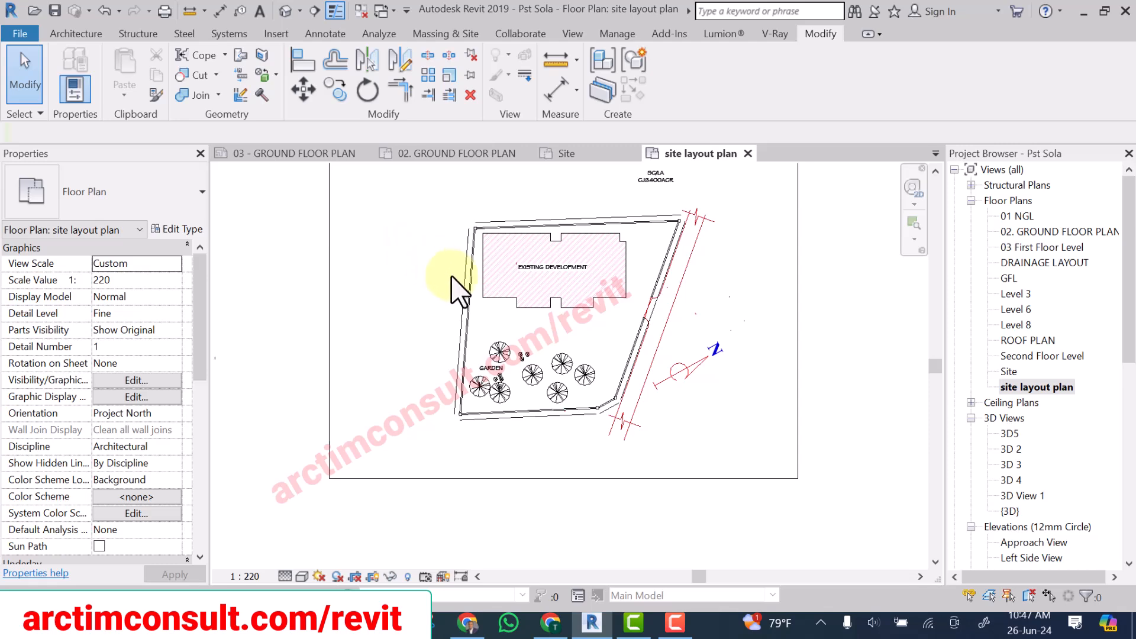
scroll(456, 284, "up", 3)
scroll(464, 284, "down", 4)
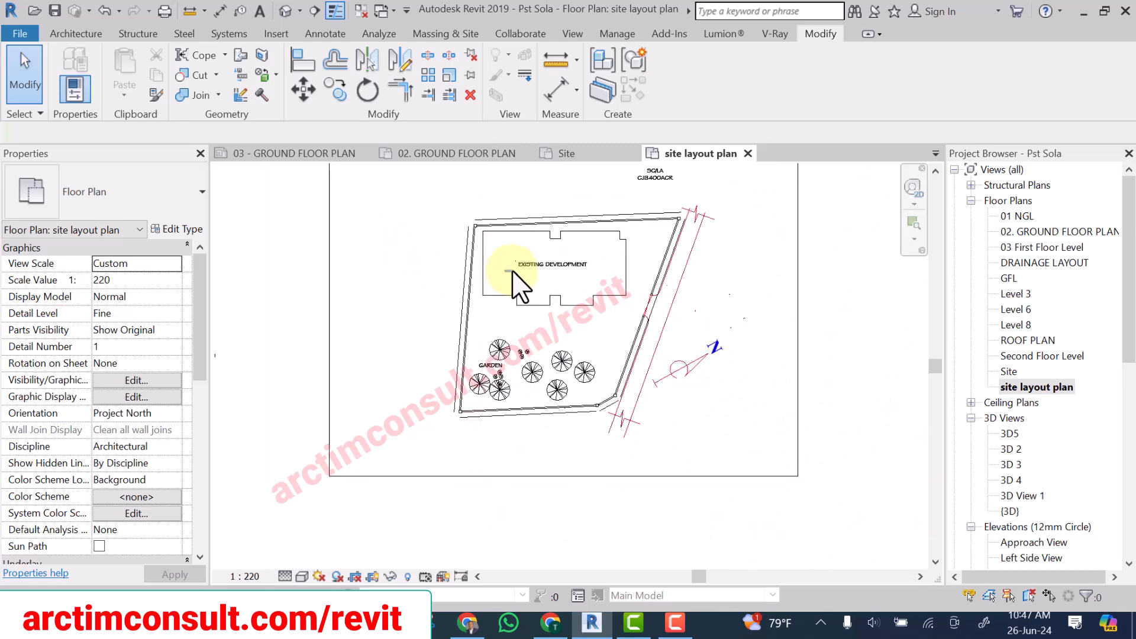
left_click(353, 567)
scroll(464, 371, "up", 3)
scroll(472, 330, "down", 5)
scroll(487, 290, "up", 2)
scroll(474, 295, "up", 4)
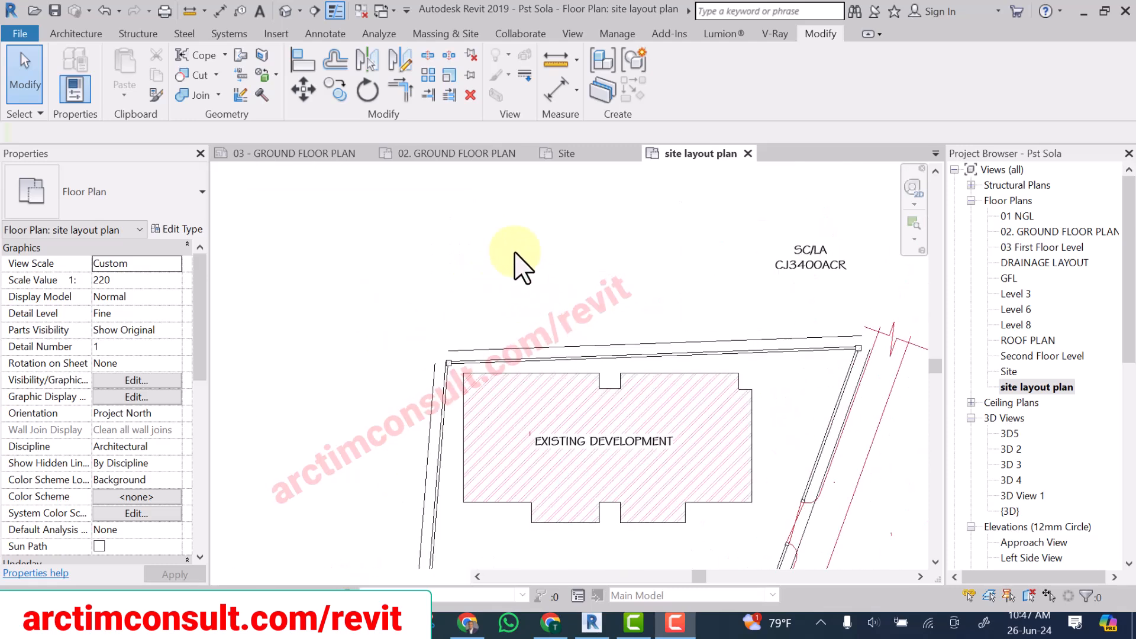
scroll(495, 225, "down", 2)
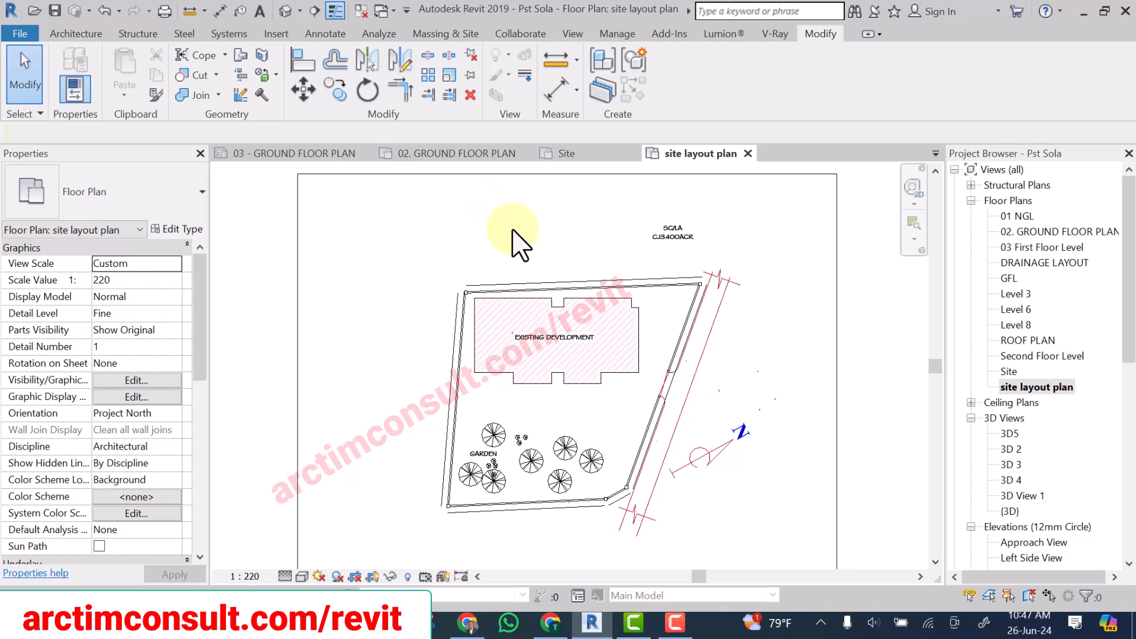
scroll(583, 285, "up", 4)
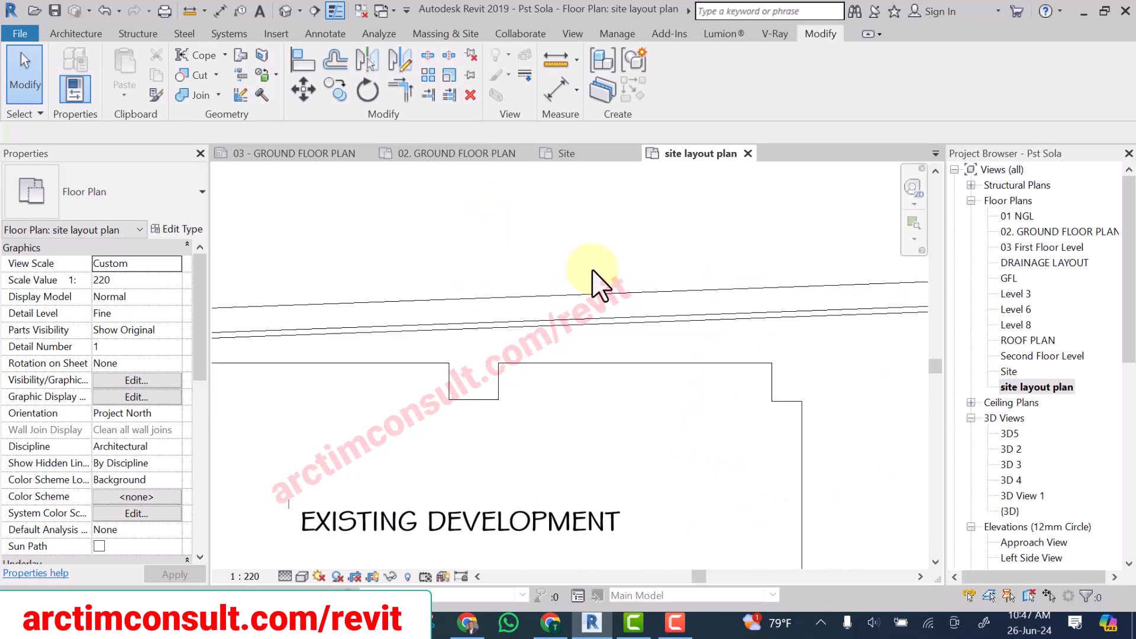
scroll(592, 281, "down", 3)
scroll(586, 289, "up", 4)
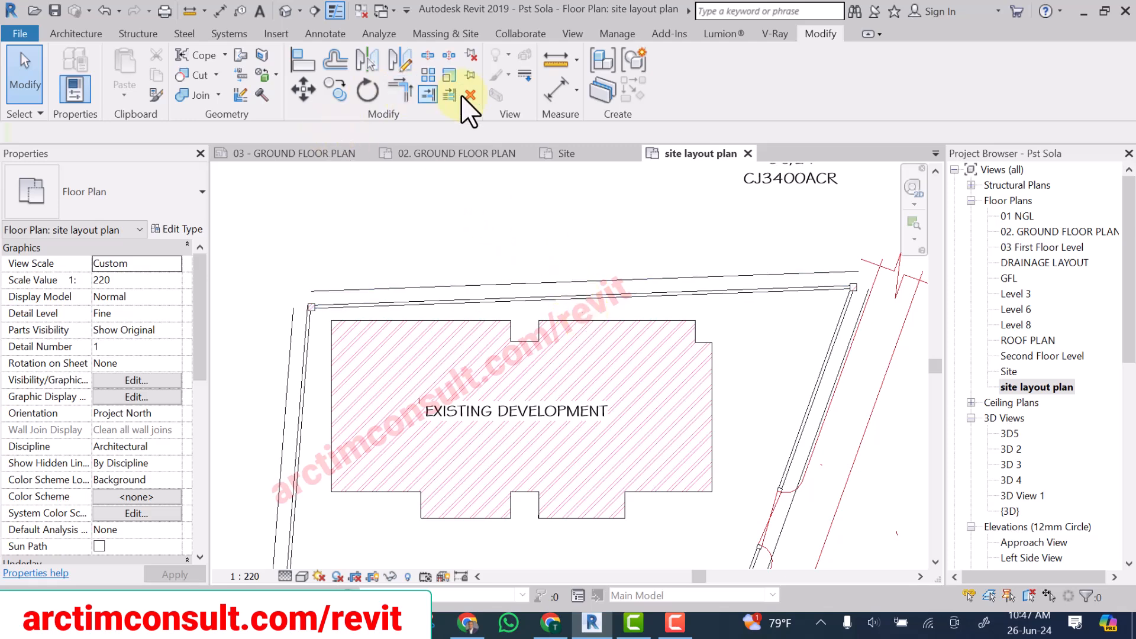
Place an aligned dimension in the SITE dim style for the notch depth at the existing development's upper-right corner.
left_click(553, 90)
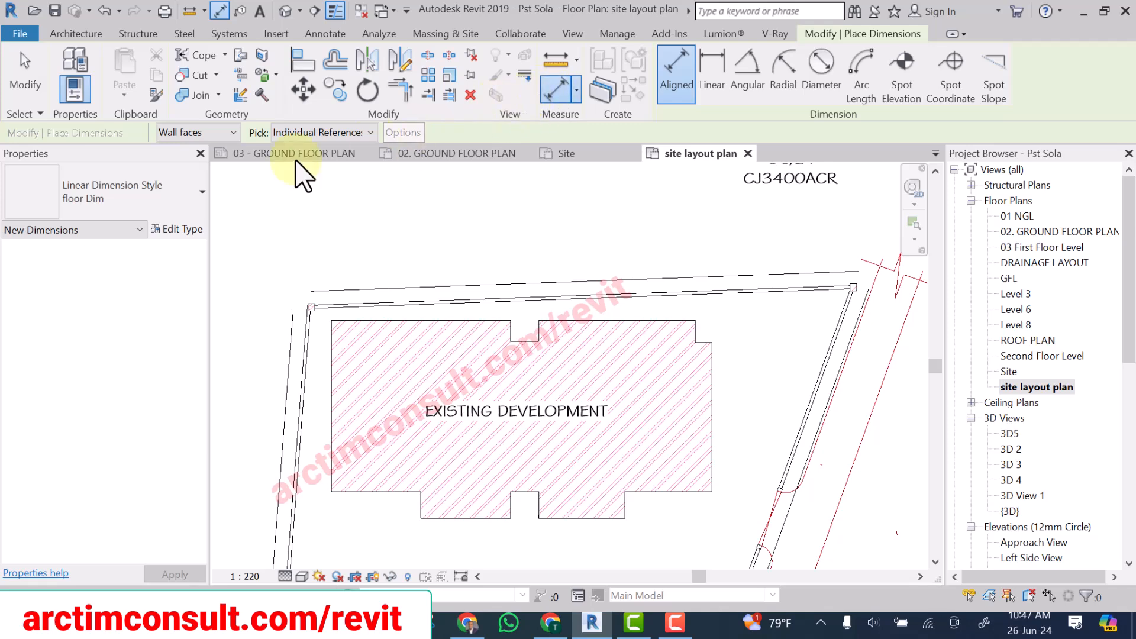
left_click(113, 191)
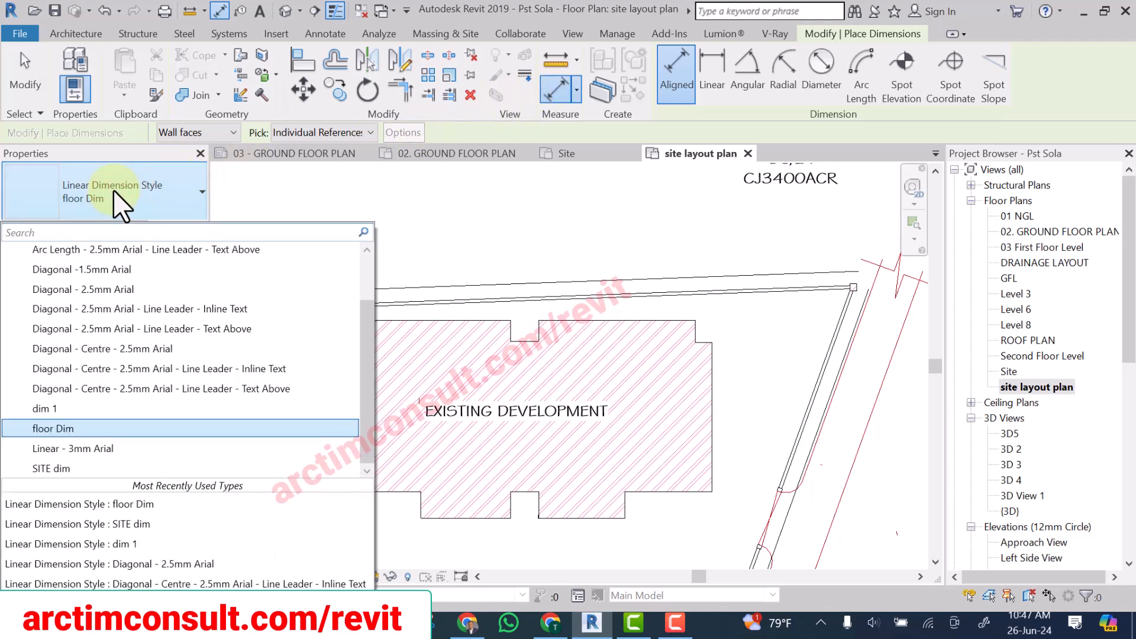
left_click(62, 468)
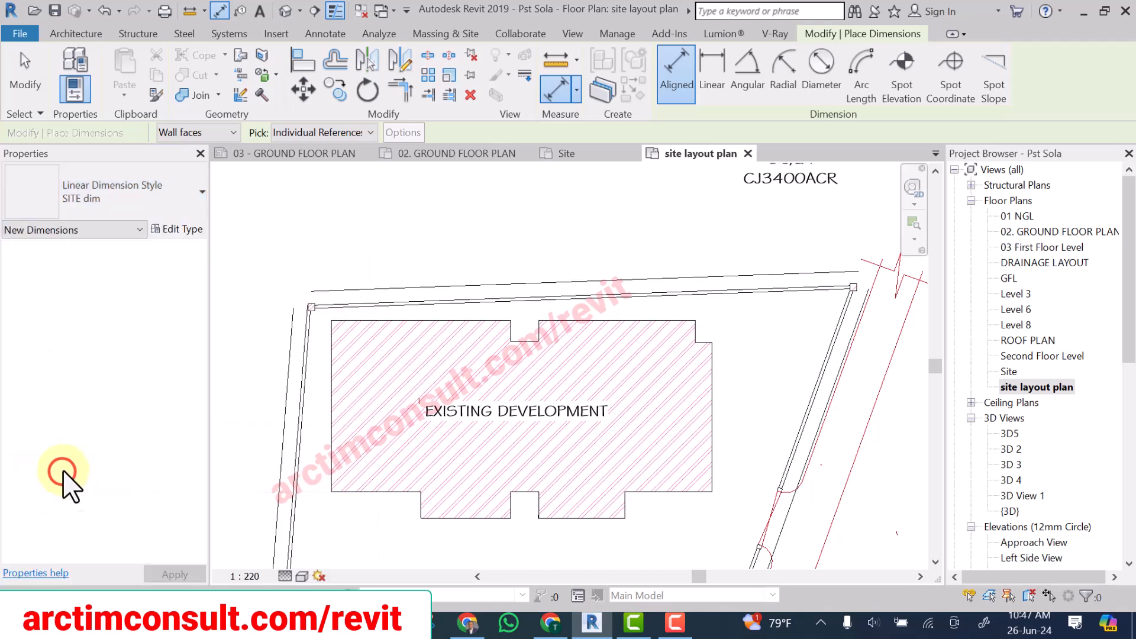
scroll(662, 293, "down", 3)
scroll(745, 302, "up", 5)
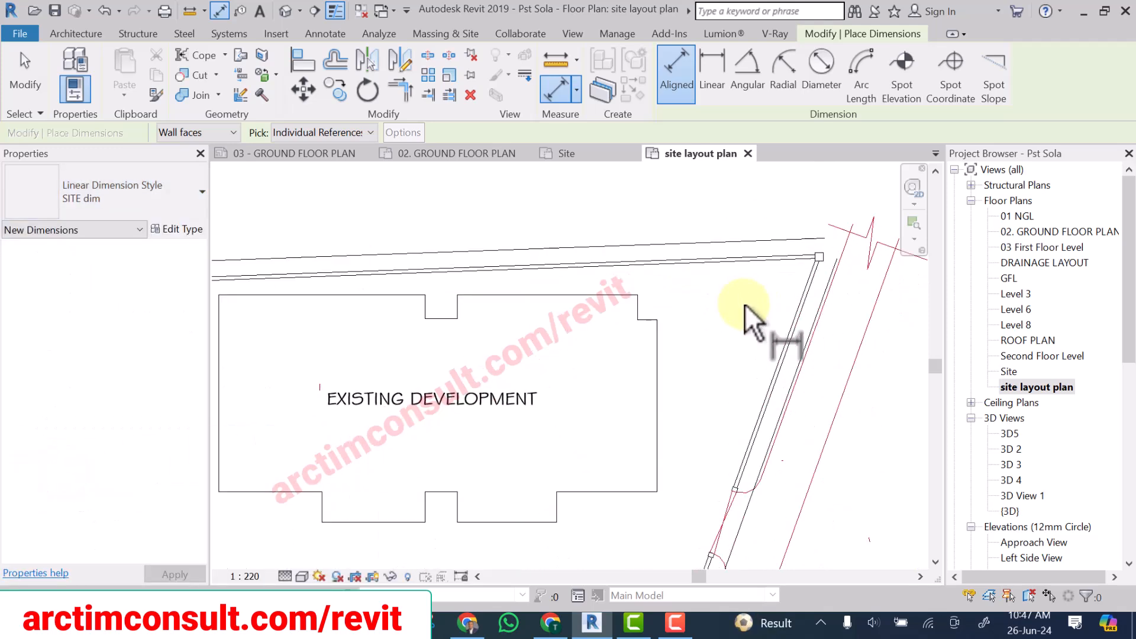
scroll(608, 302, "up", 3)
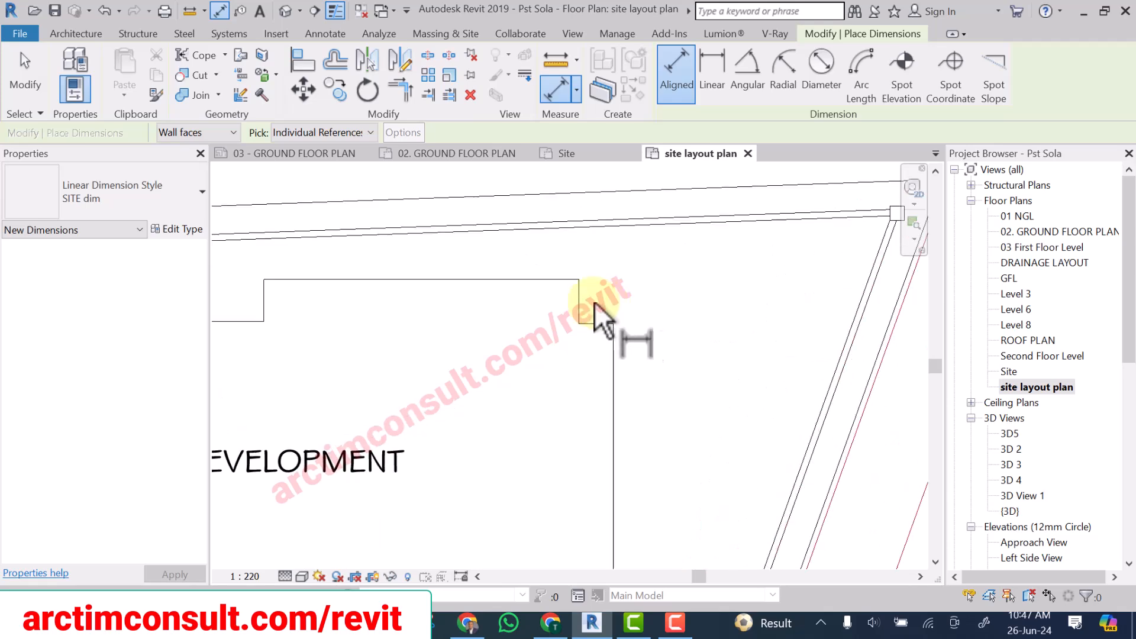
left_click(534, 275)
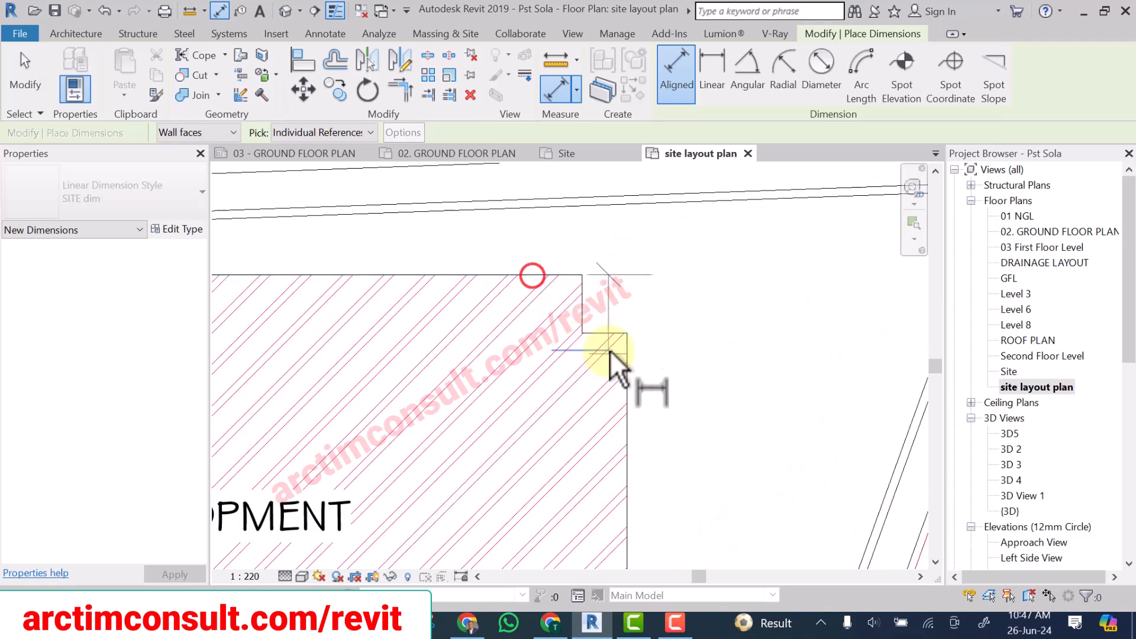
scroll(606, 324, "up", 2)
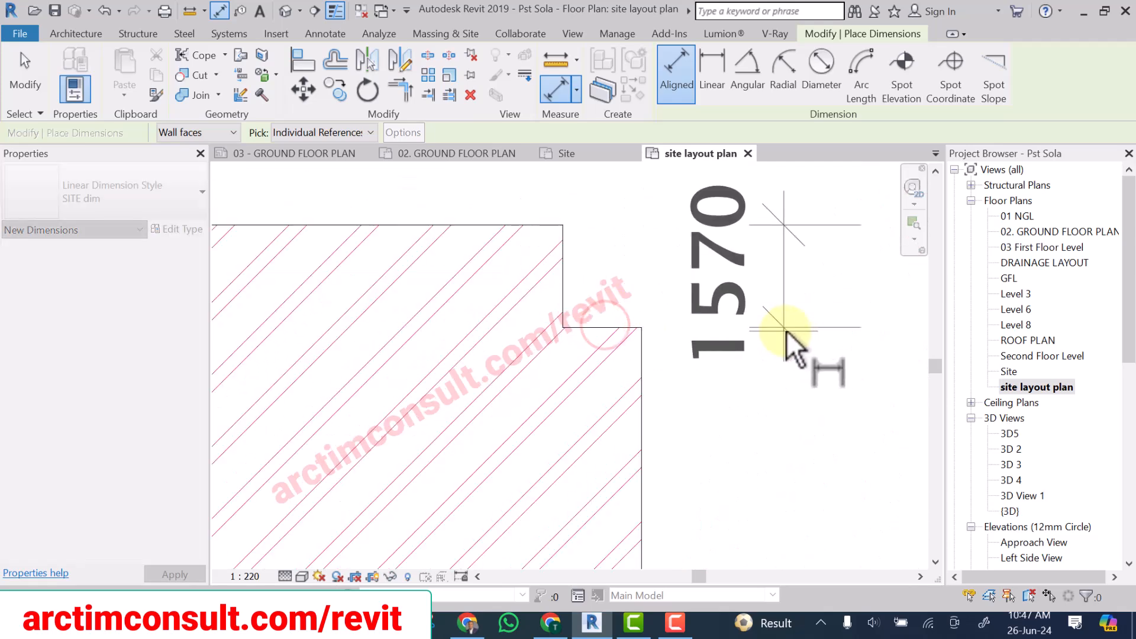
left_click(824, 327)
scroll(666, 293, "down", 5)
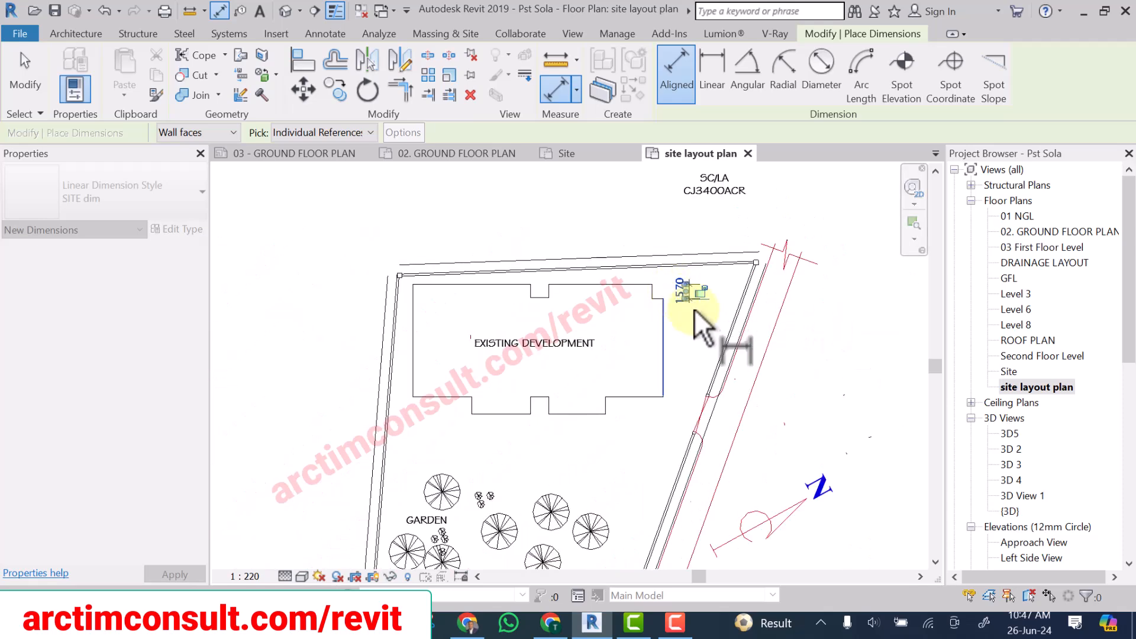
scroll(680, 287, "up", 4)
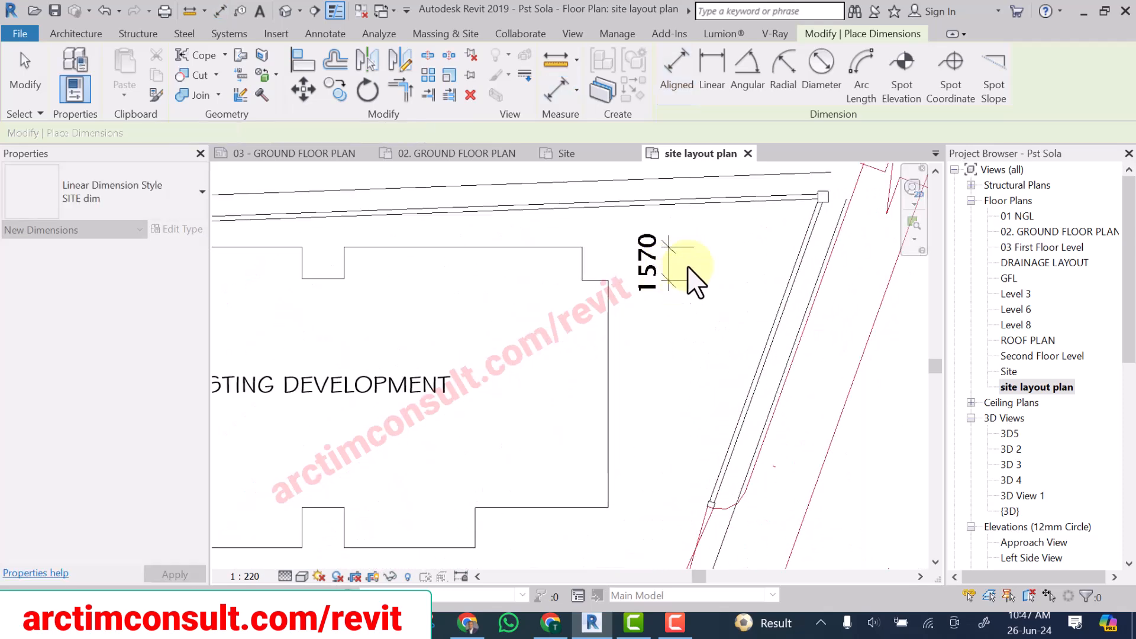
scroll(748, 310, "down", 3)
scroll(672, 284, "up", 1)
key("Escape")
key("Escape")
Turn the upper boundary line's temporary length dimension into a permanent one above the line.
scroll(623, 235, "up", 1)
left_click(609, 238)
left_click(609, 238)
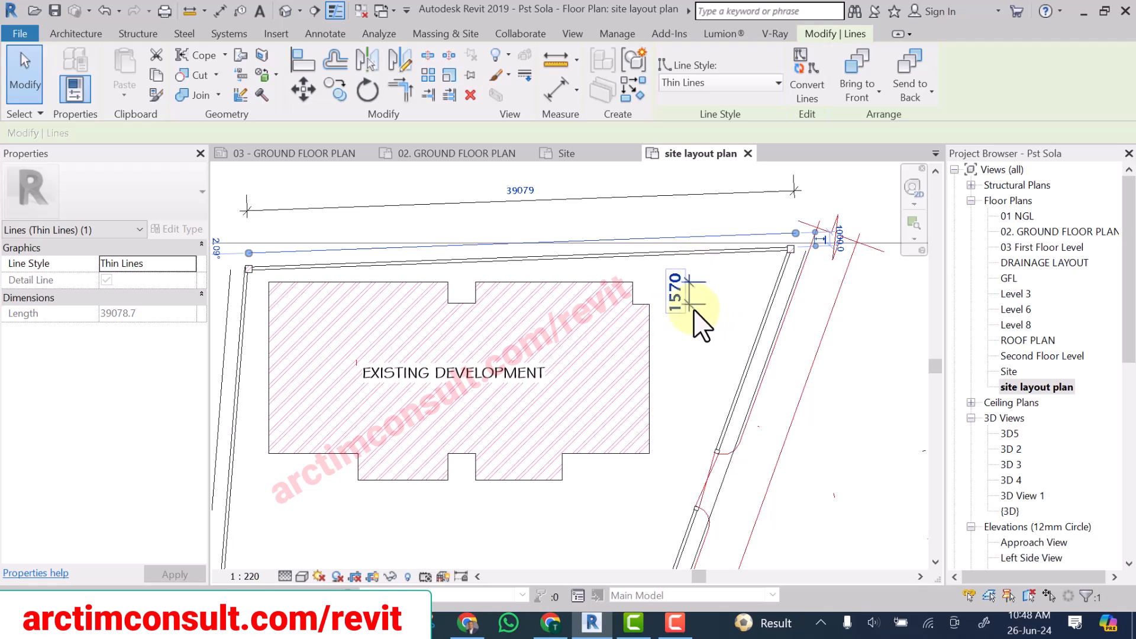
left_click(695, 340)
scroll(578, 213, "up", 1)
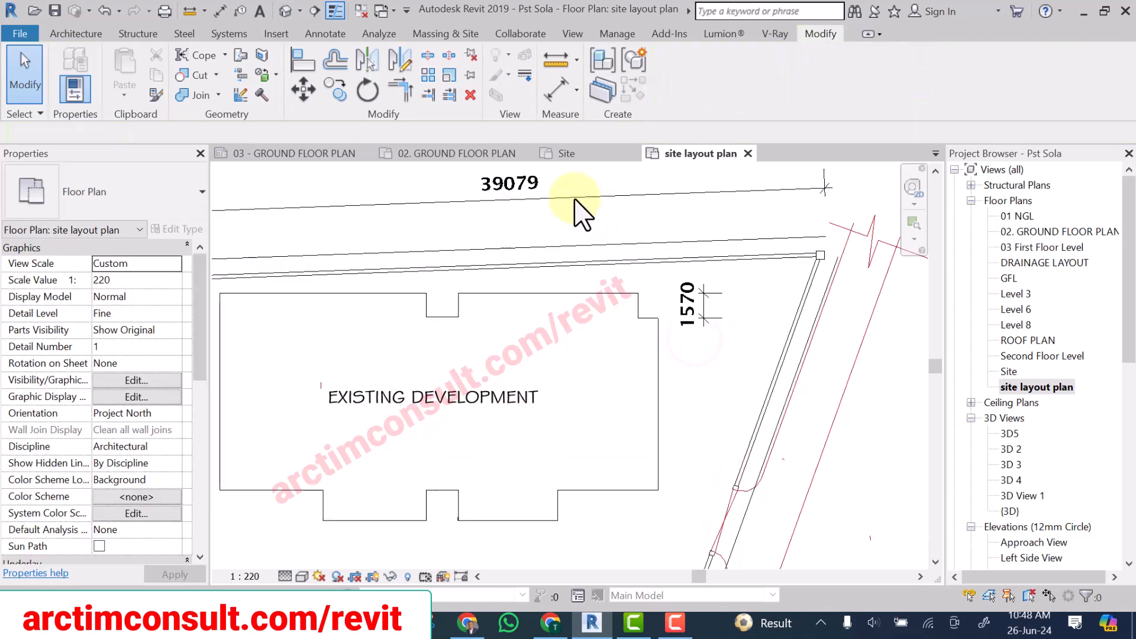
Move the upper boundary line's length dimension down so its dimension line sits on the boundary line.
left_click(572, 194)
left_click_drag(575, 239, 577, 246)
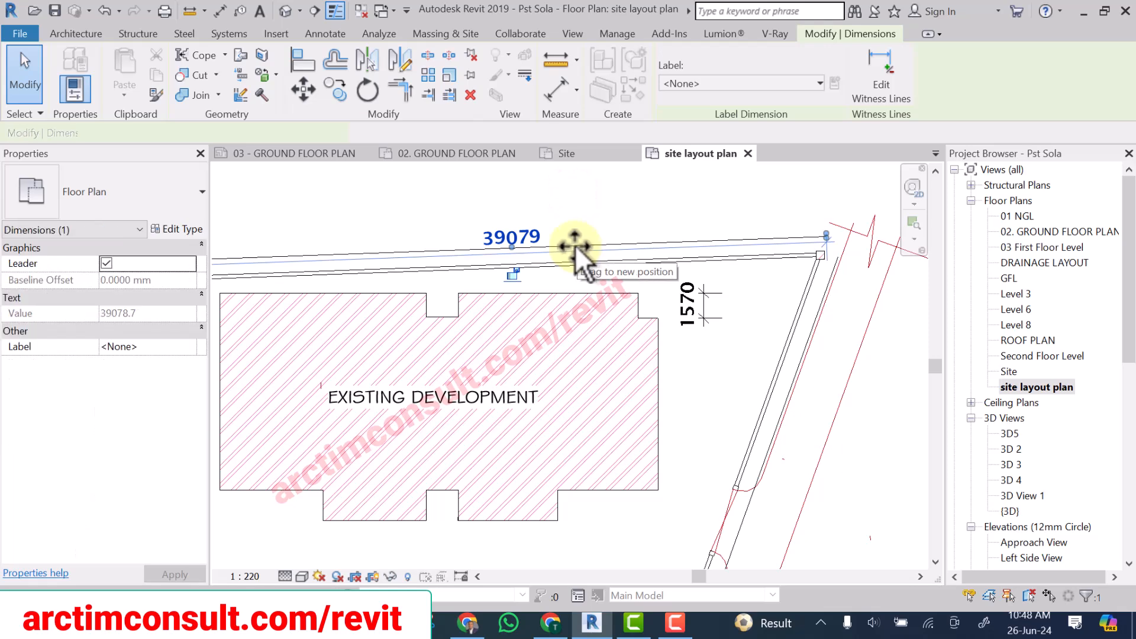
left_click(626, 201)
scroll(621, 201, "down", 3)
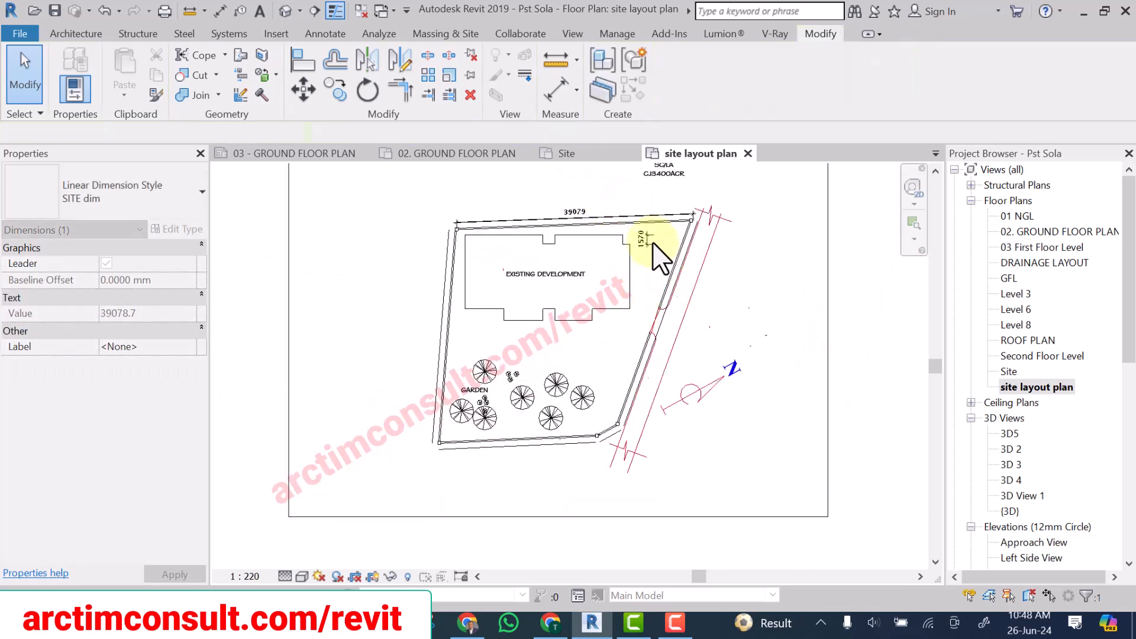
Turn the slanted right boundary line's temporary length dimension into a permanent one.
scroll(646, 240, "up", 2)
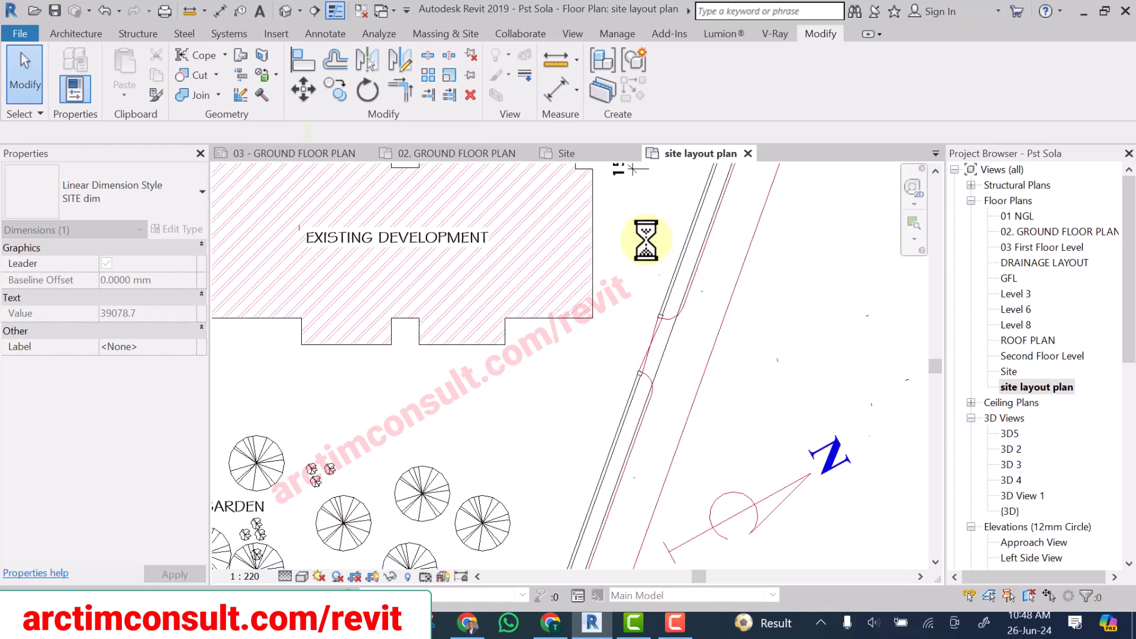
left_click(664, 353)
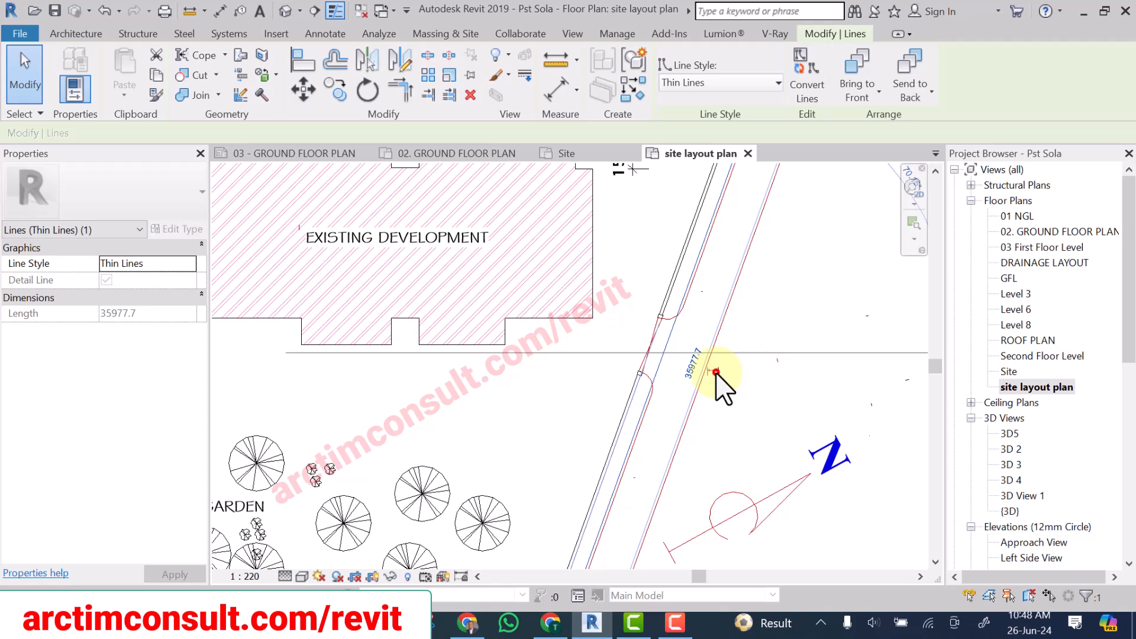
scroll(680, 370, "up", 3)
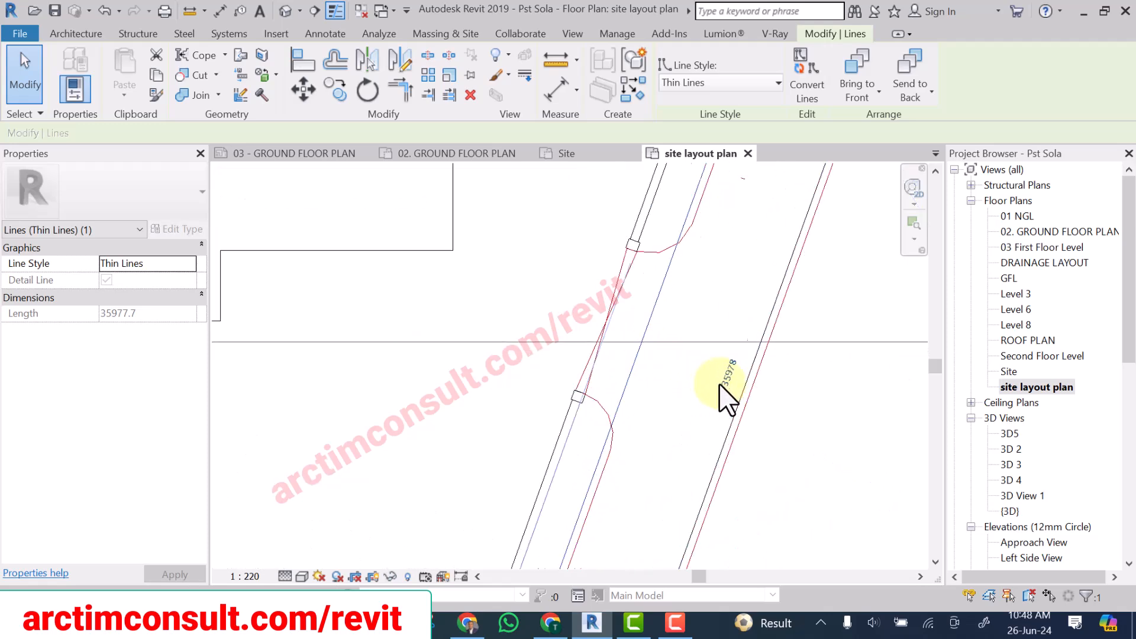
left_click(729, 383)
left_click(660, 384)
Move the right boundary's dimension onto its boundary line and shift the text to the road side.
scroll(688, 401, "up", 2)
scroll(690, 401, "up", 3)
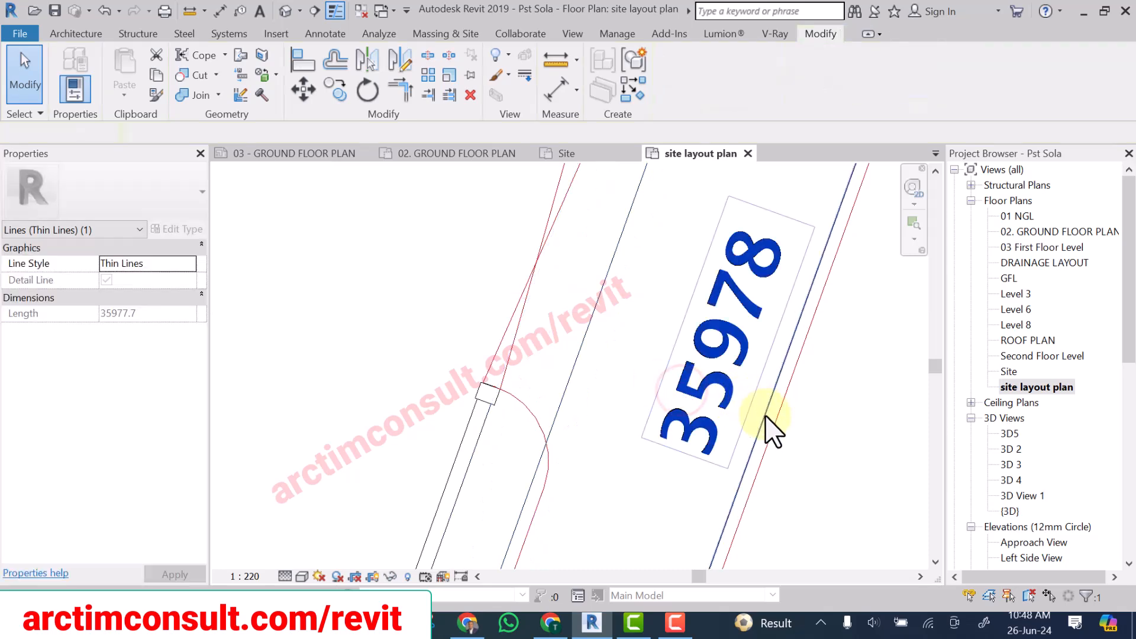
left_click(765, 415)
left_click(766, 415)
left_click_drag(727, 438, 583, 342)
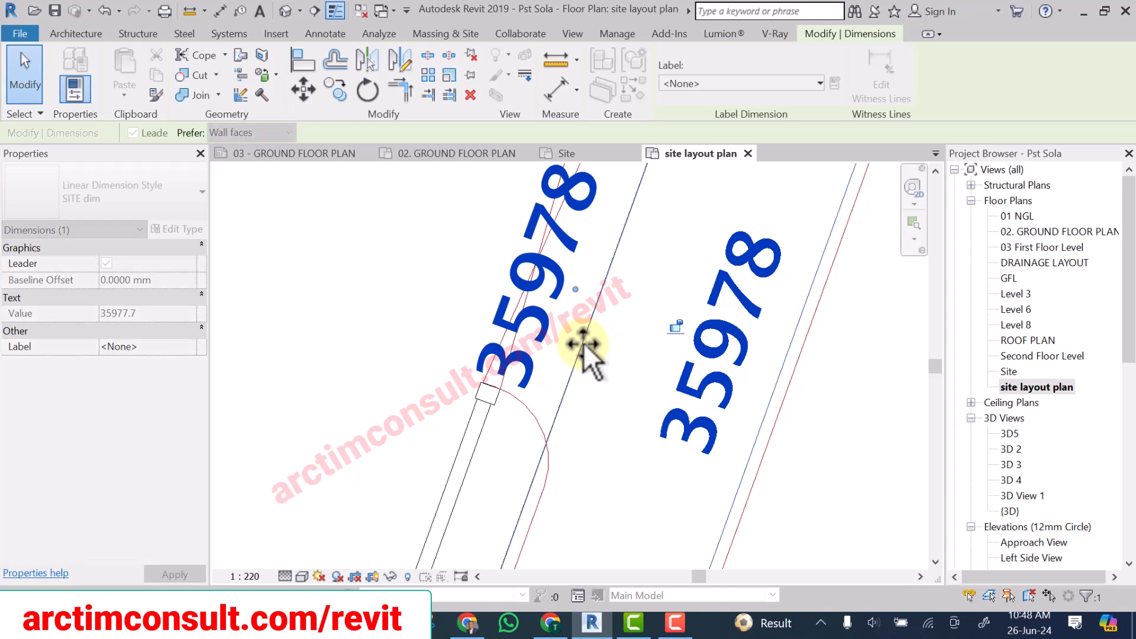
left_click_drag(574, 285, 681, 372)
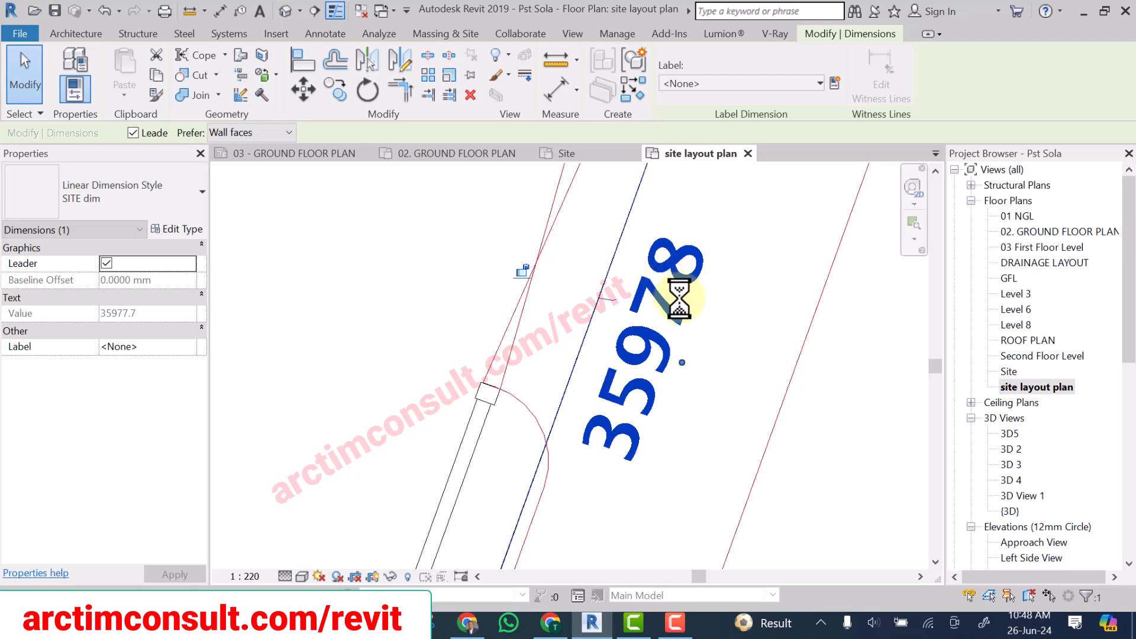
scroll(680, 302, "down", 8)
left_click(856, 300)
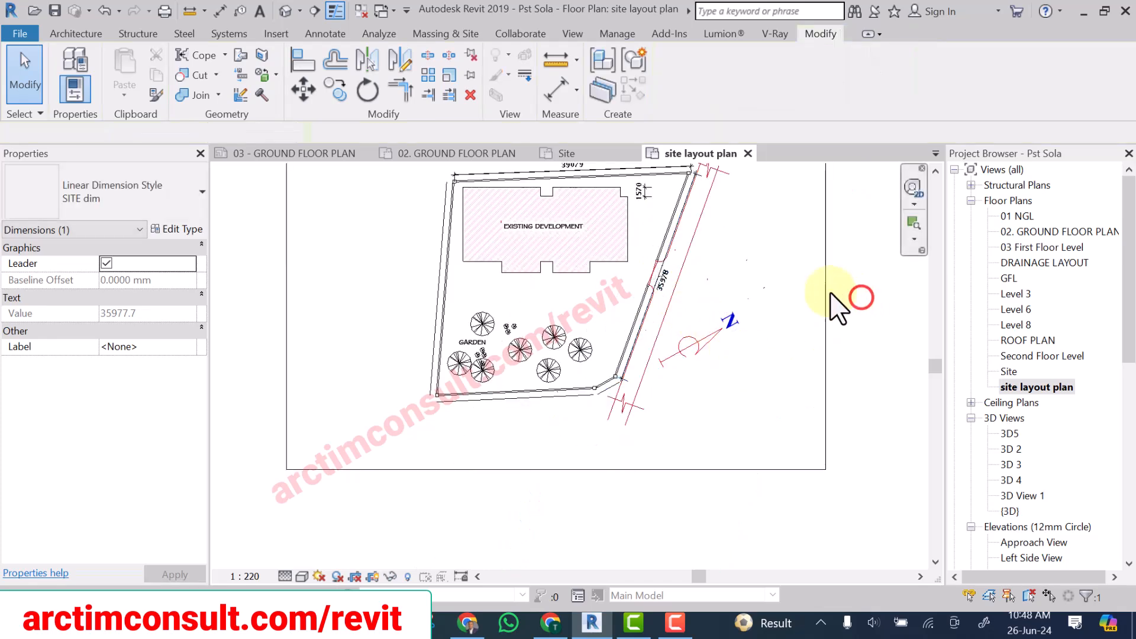
Turn the left boundary line's temporary length dimension into a permanent one.
scroll(578, 380, "up", 4)
scroll(591, 379, "up", 6)
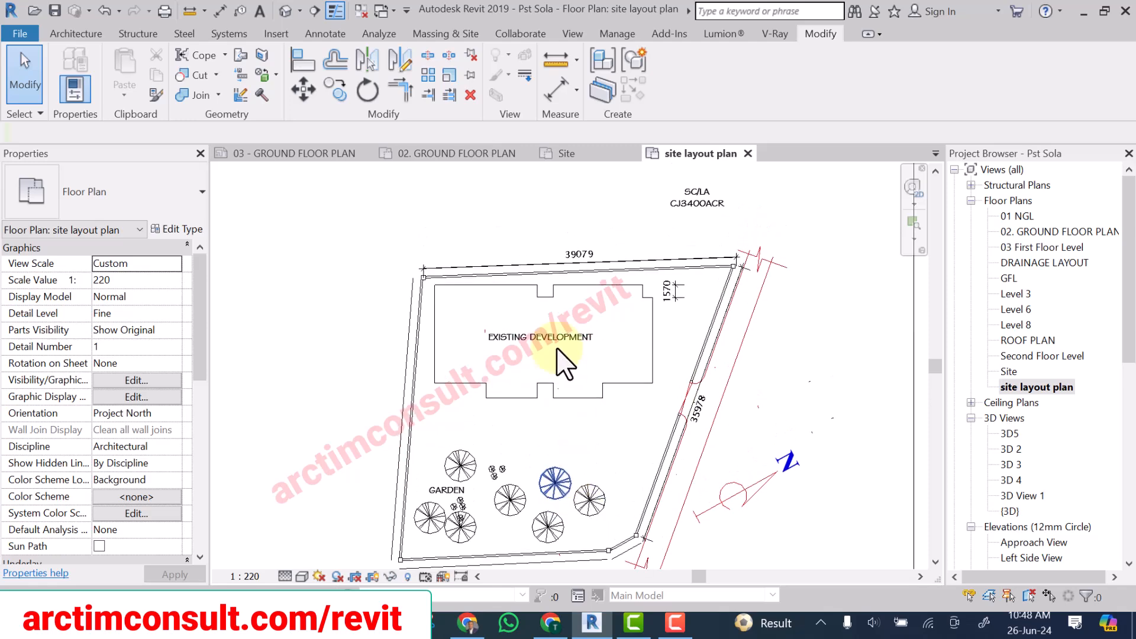
scroll(647, 380, "up", 1)
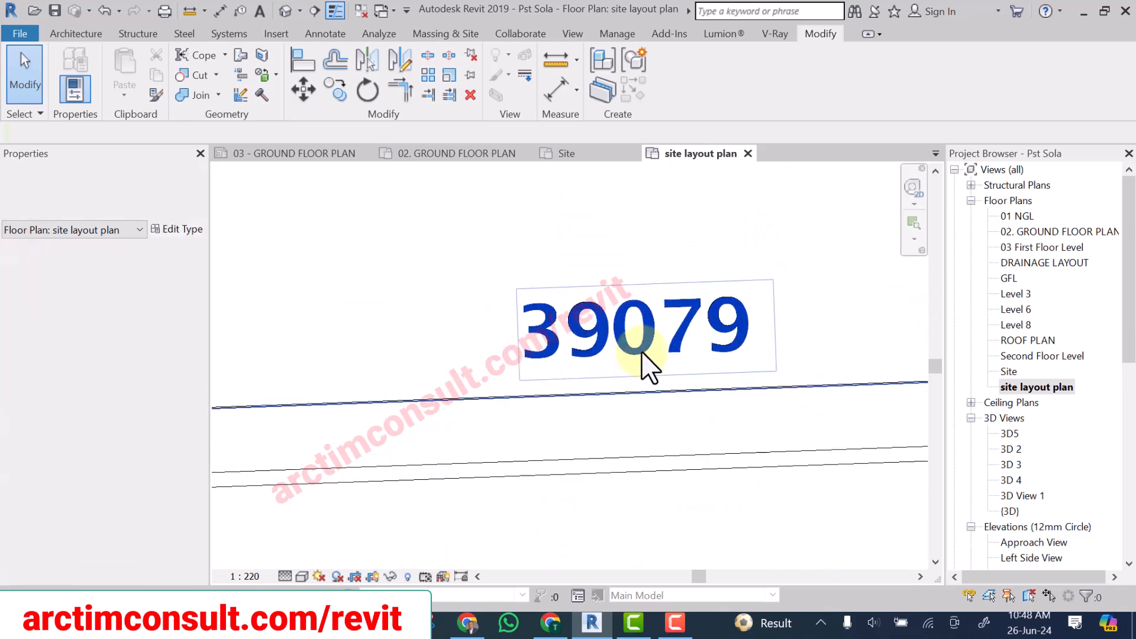
scroll(642, 341, "up", 3)
scroll(625, 296, "down", 8)
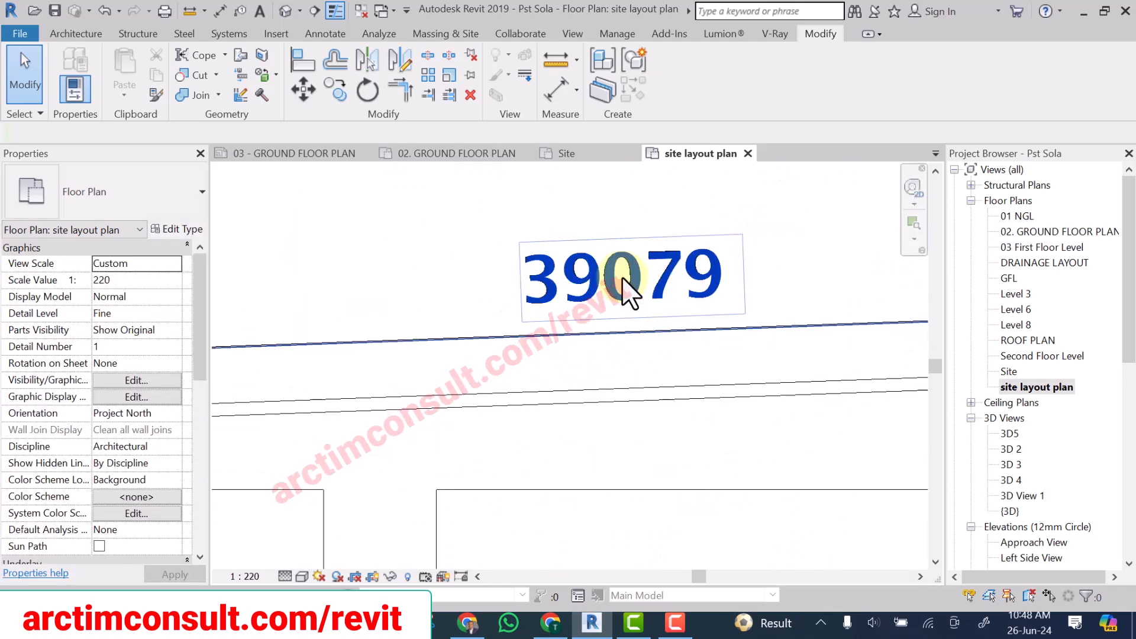
scroll(491, 358, "up", 5)
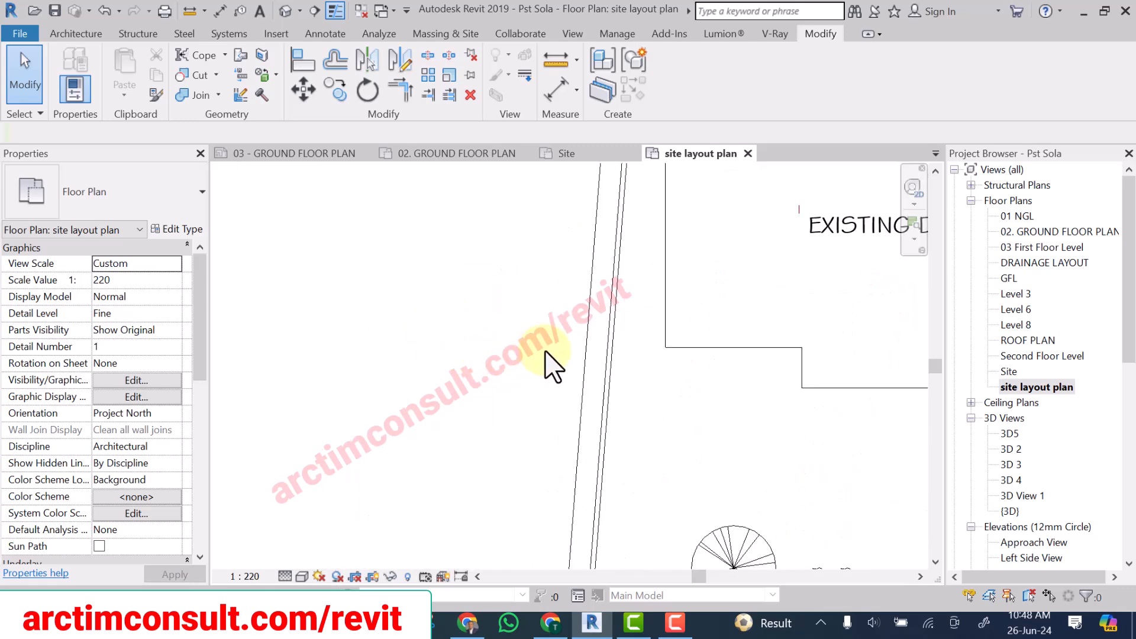
left_click(586, 370)
left_click_drag(577, 456, 546, 449)
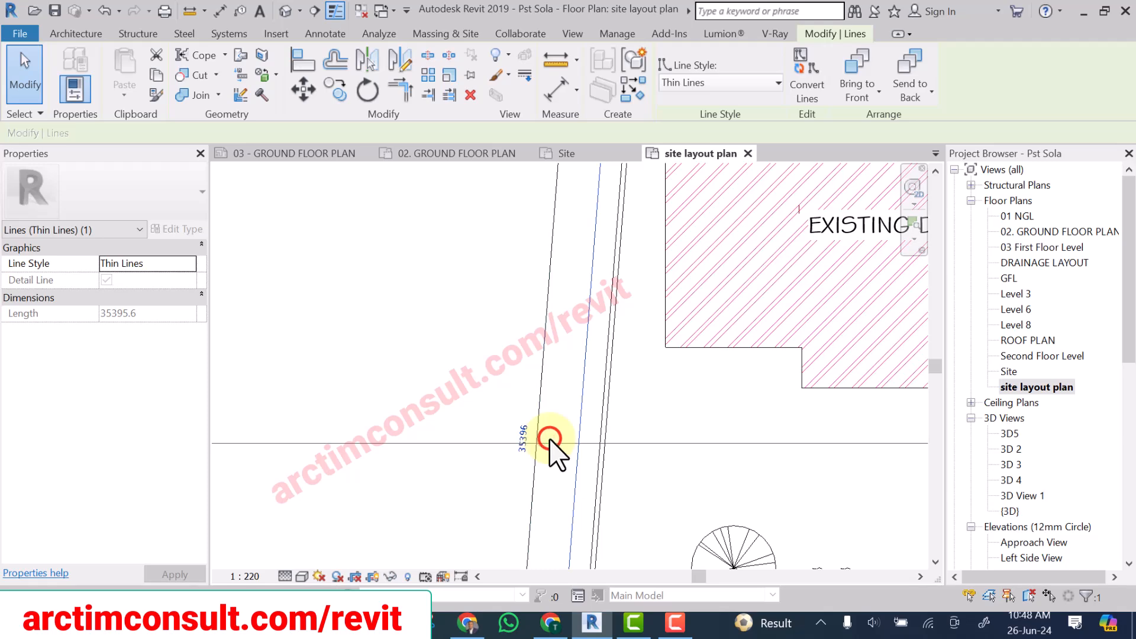
left_click(474, 300)
Move the left boundary's length dimension onto its boundary line, with the text outside the plot.
scroll(551, 339, "up", 1)
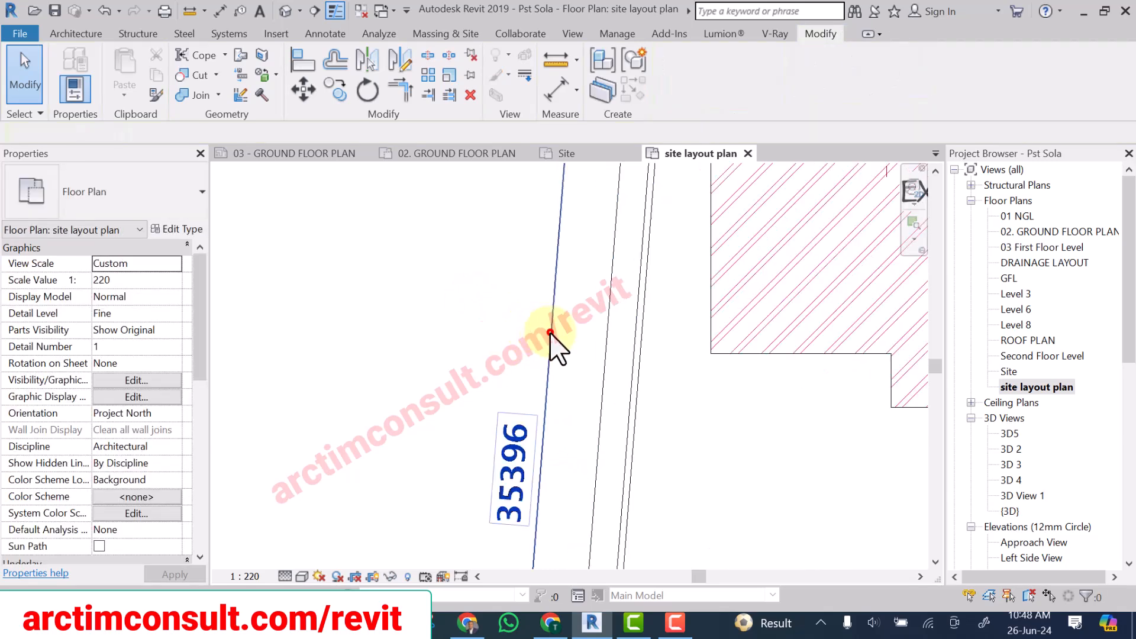
left_click(550, 332)
mouse_move(550, 333)
left_mouse_down()
mouse_move(610, 360)
mouse_move(559, 337)
left_mouse_up()
left_click(443, 299)
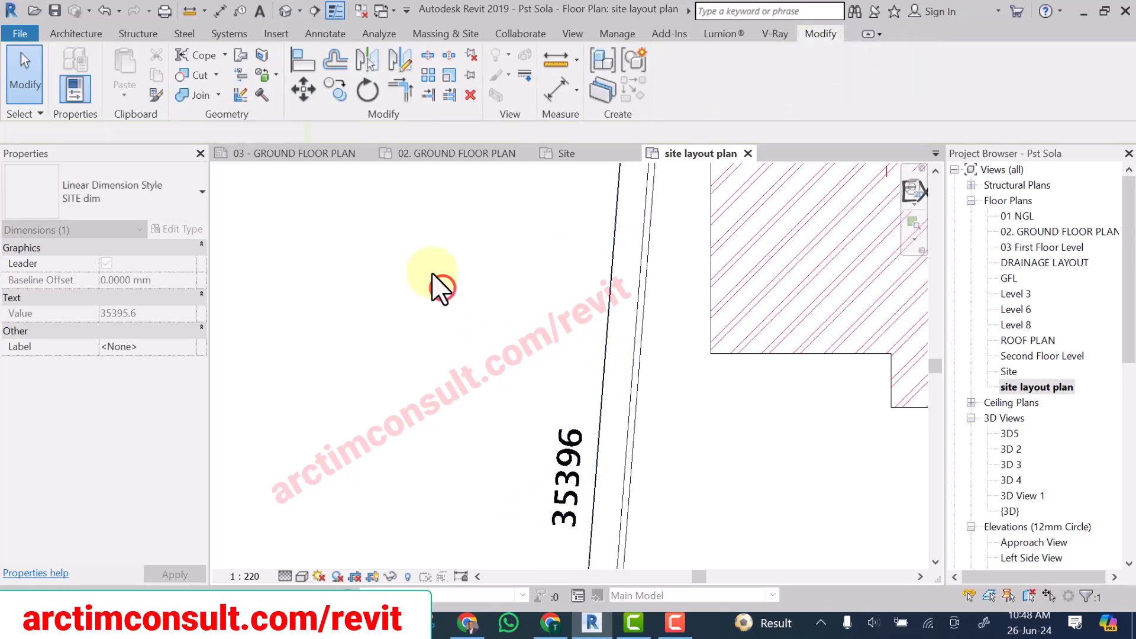
scroll(437, 272, "down", 5)
left_click(438, 272)
Make the lower boundary line's temporary length dimension permanent and move it up onto the boundary line.
scroll(489, 371, "up", 5)
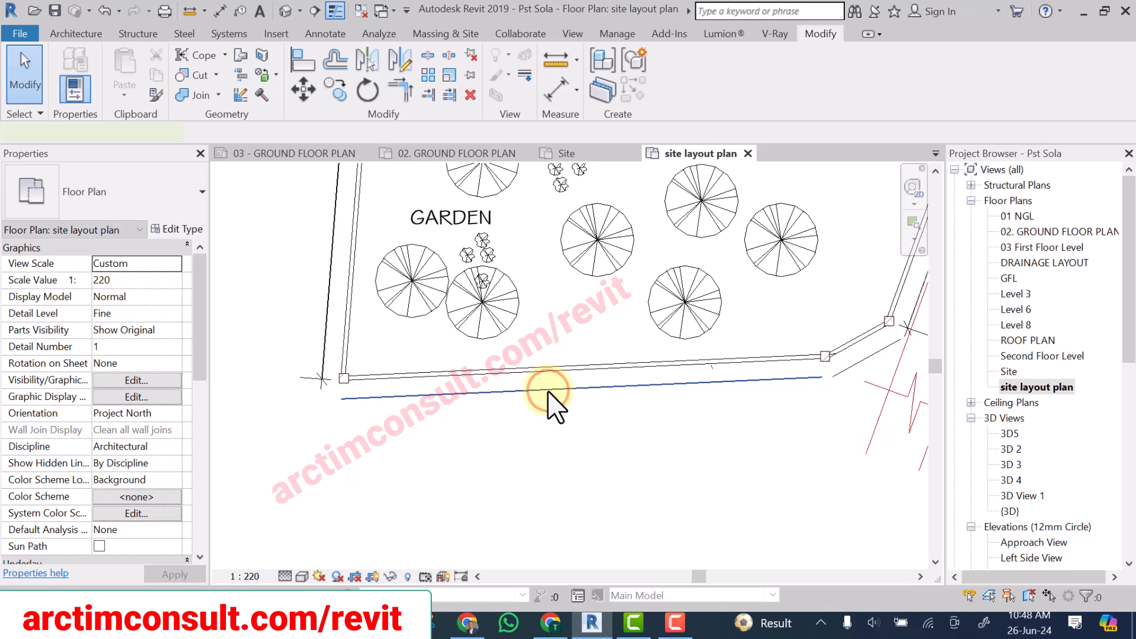
left_click(548, 391)
left_click(584, 441)
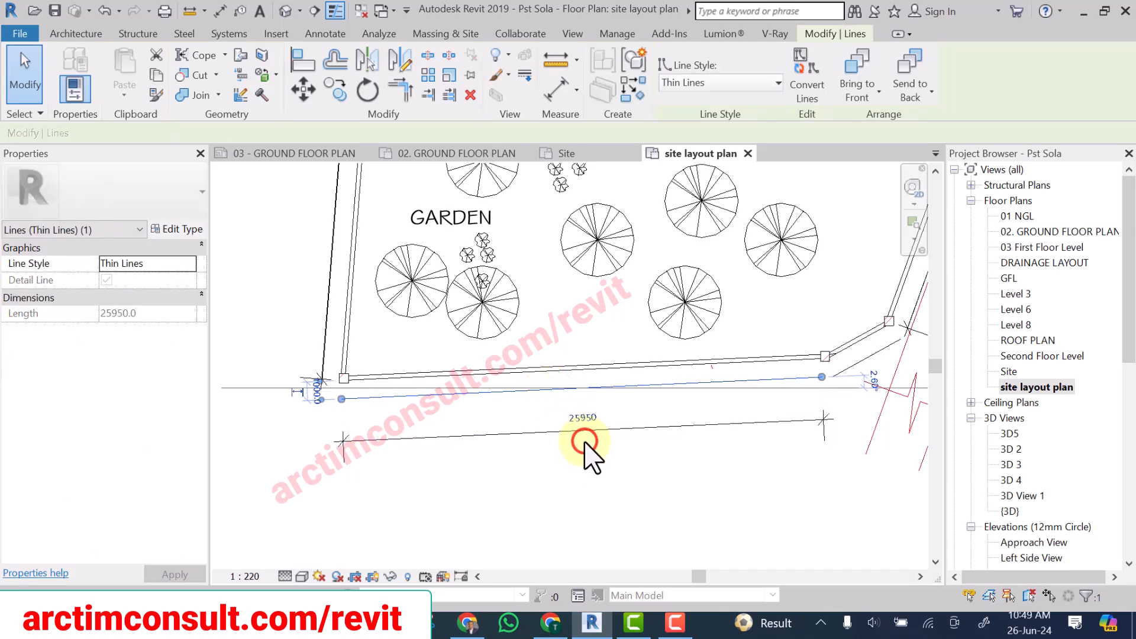
left_click(626, 467)
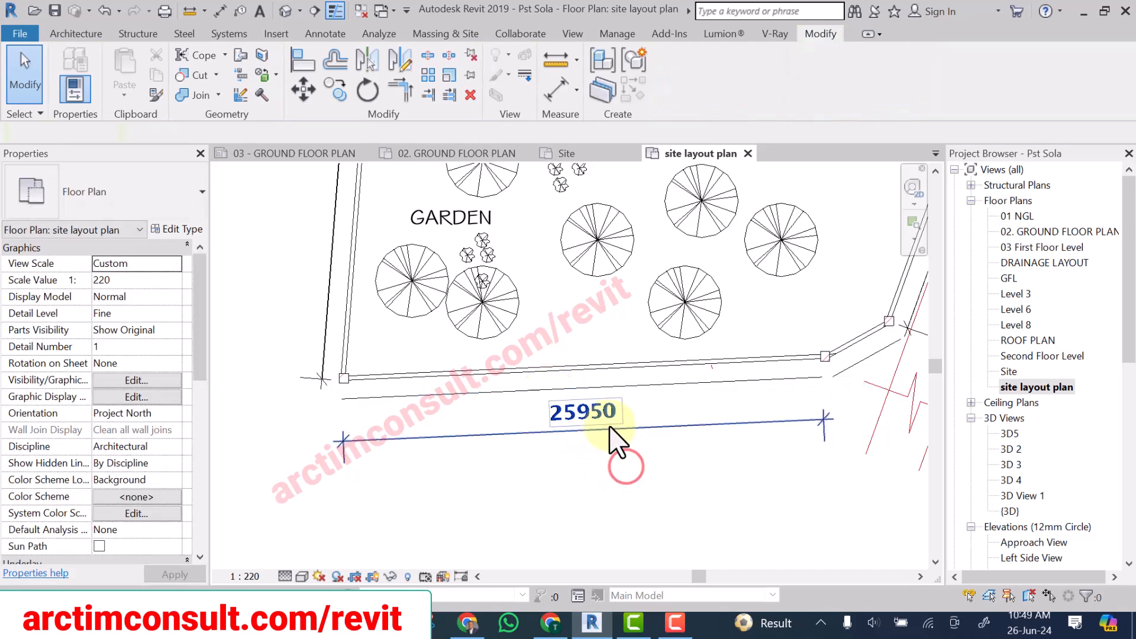
left_click(662, 423)
left_click_drag(673, 432, 675, 387)
Turn the temporary length dimension of the short angled line at the plot's lower-right corner into a permanent one.
middle_click_drag(703, 456, 412, 470)
scroll(583, 381, "up", 4)
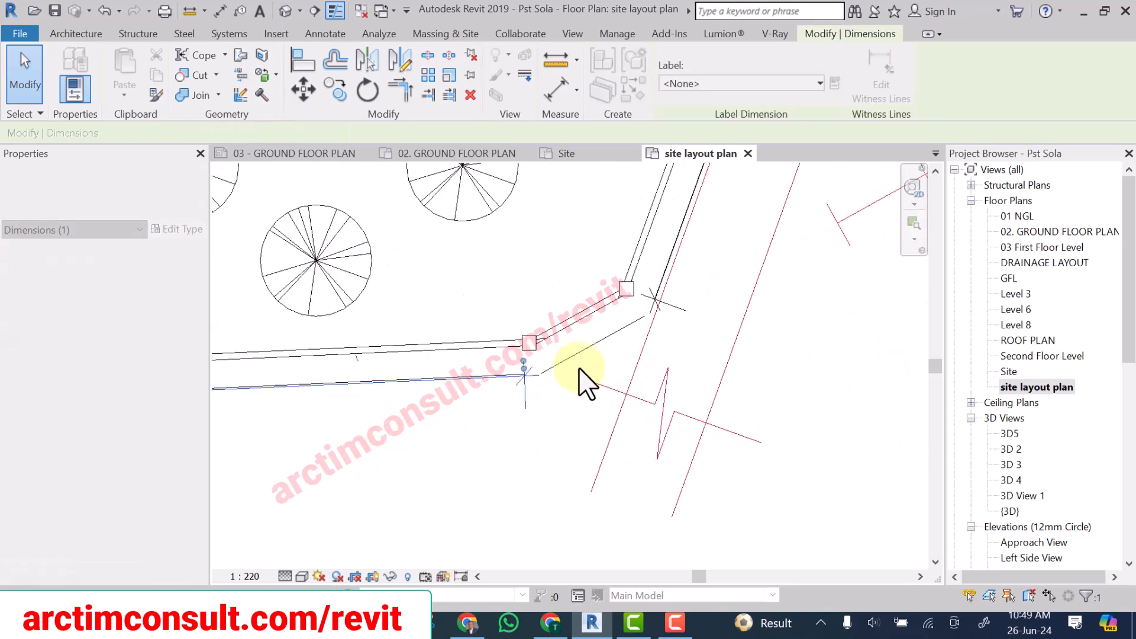
left_click(604, 327)
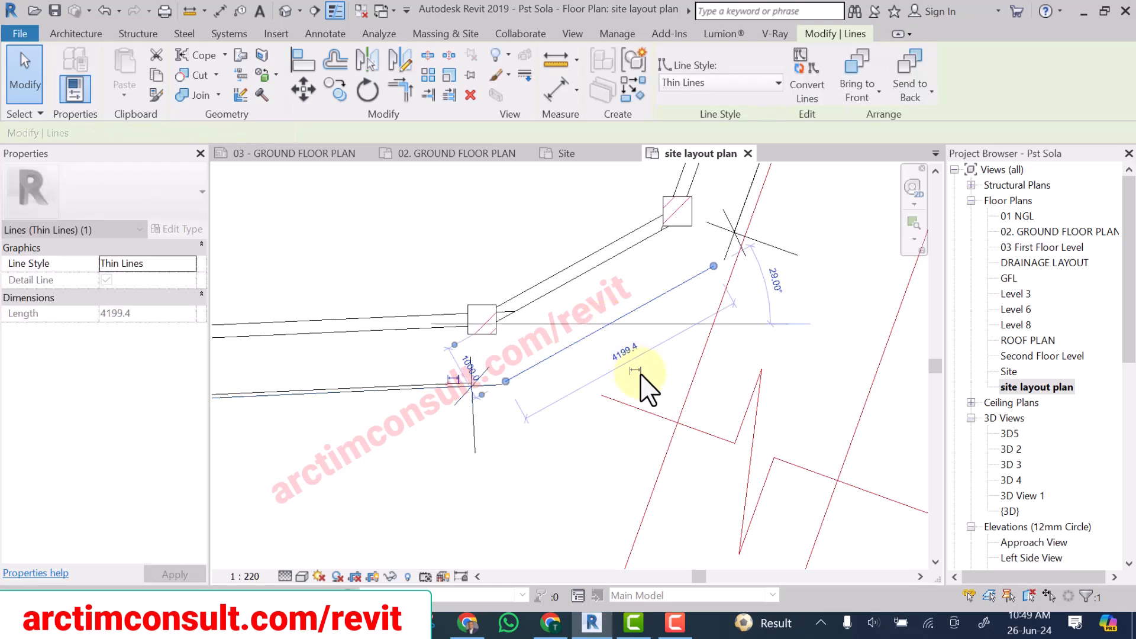
left_click(613, 424)
scroll(633, 368, "up", 2)
Move the short angled line's dimension onto that line and shift its text outside the plot.
left_click(562, 336)
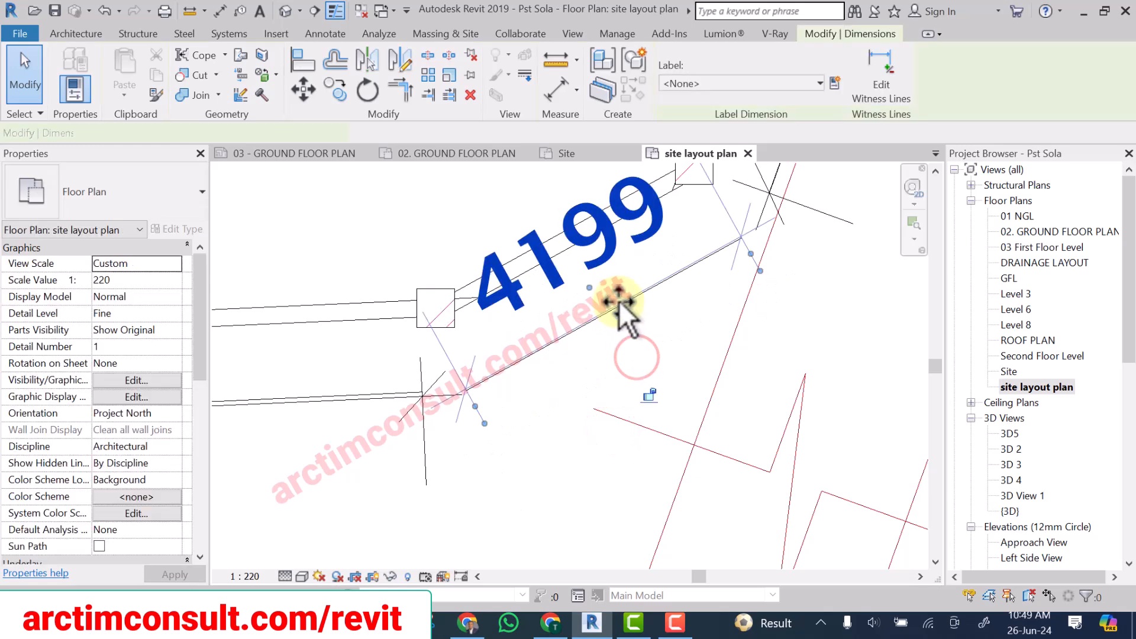
left_click_drag(616, 299, 619, 303)
left_click_drag(590, 288, 664, 402)
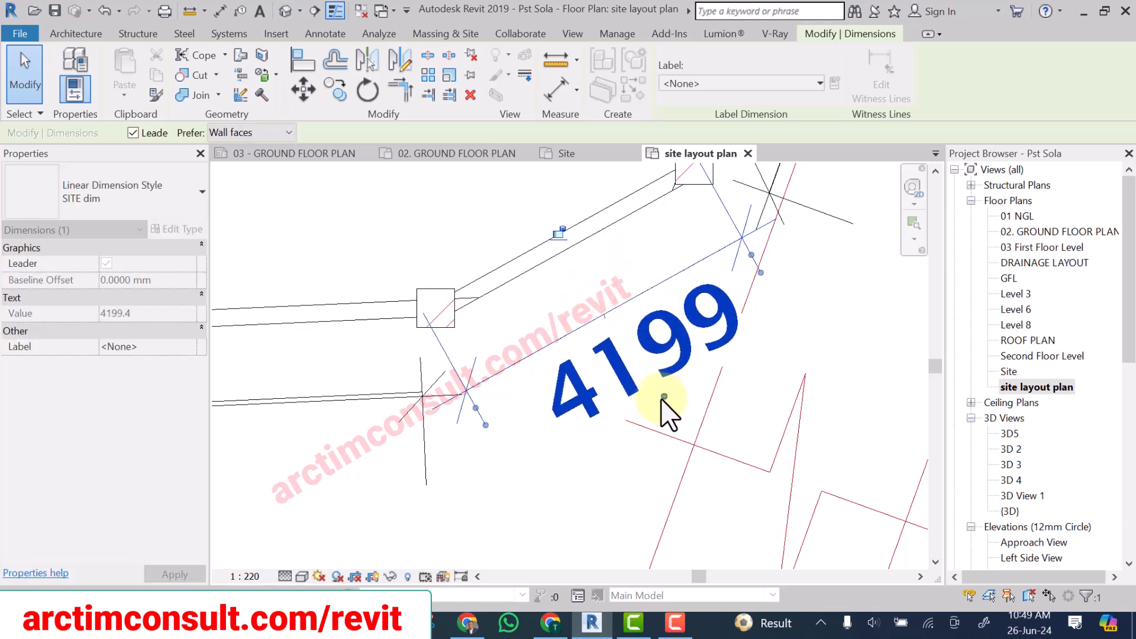
scroll(598, 355, "down", 8)
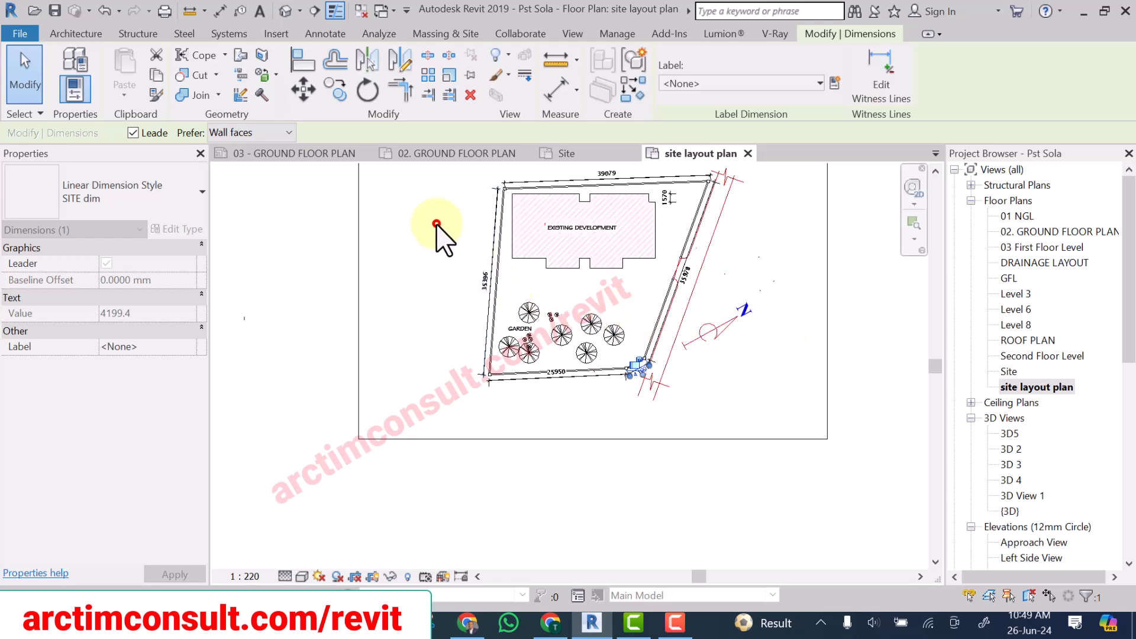
left_click(436, 240)
middle_click_drag(436, 241, 426, 317)
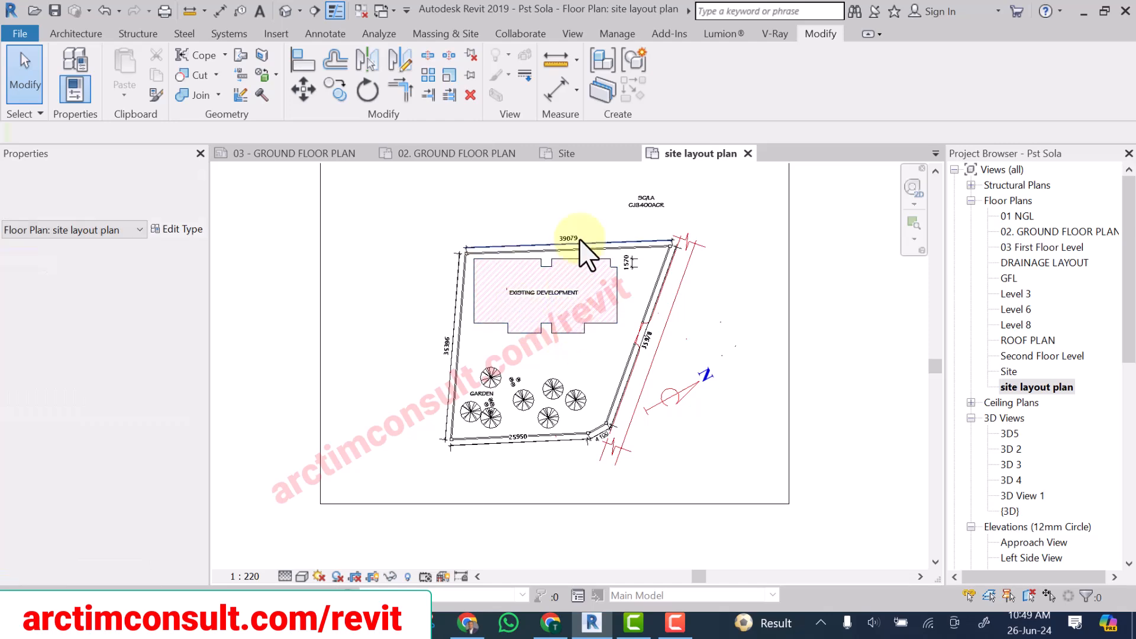
Extend the notch depth dimension into a chain by adding witness lines at the existing development's lower wall and lower projection.
scroll(585, 246, "up", 3)
scroll(667, 289, "up", 2)
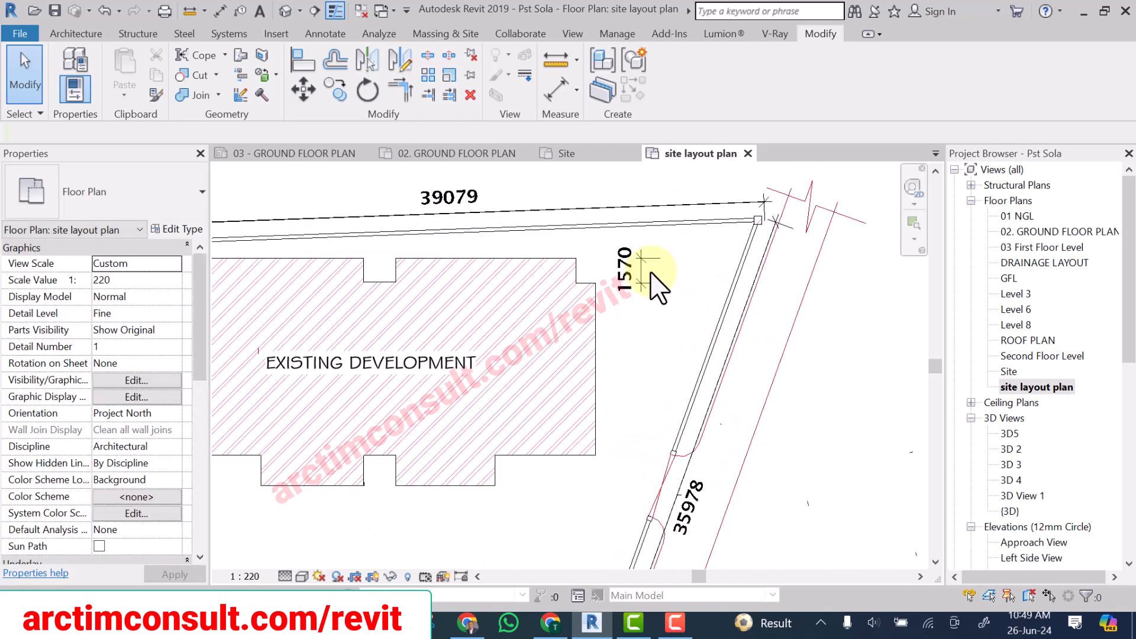
left_click_drag(642, 274, 672, 276)
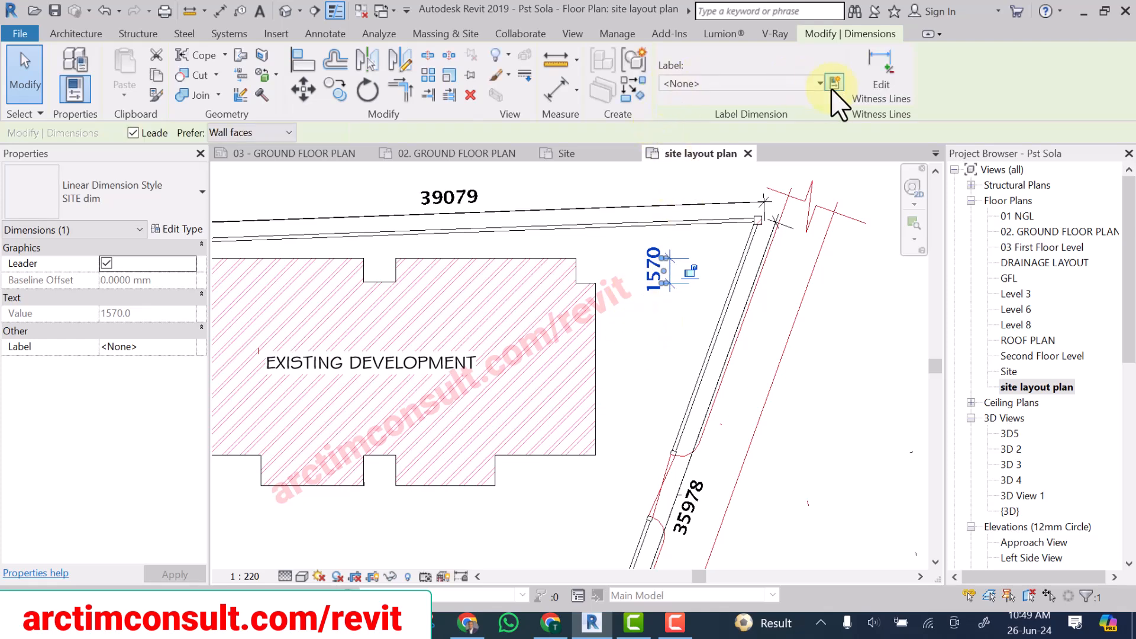
left_click(882, 77)
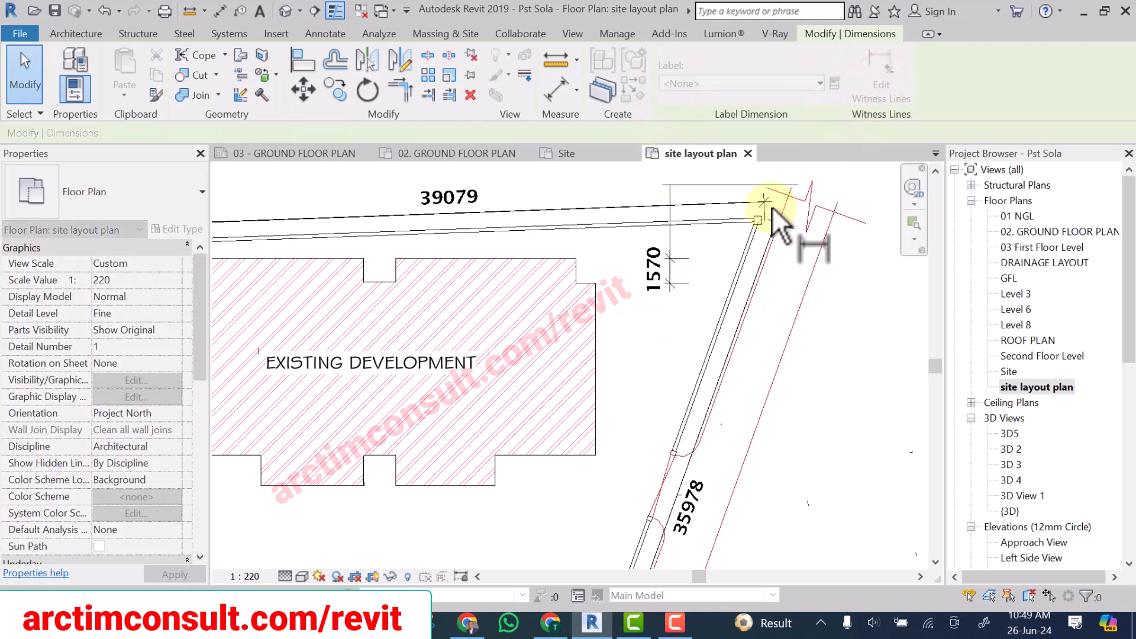
scroll(561, 441, "up", 1)
left_click(562, 461)
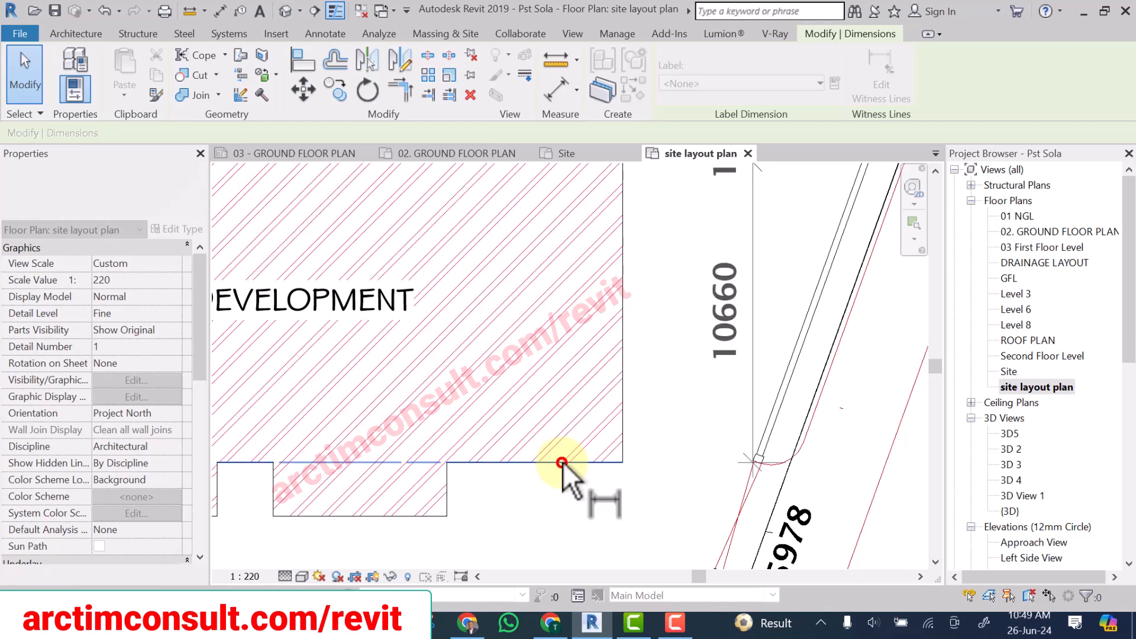
scroll(515, 464, "down", 2)
scroll(515, 457, "up", 2)
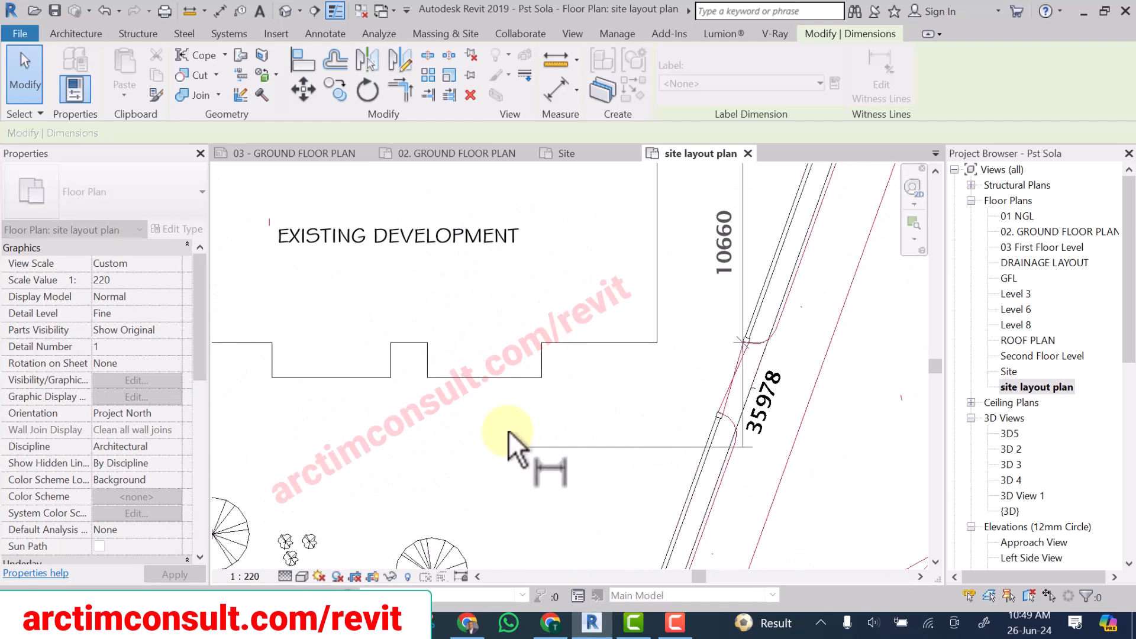
left_click(508, 375)
scroll(510, 379, "down", 2)
scroll(513, 386, "down", 2)
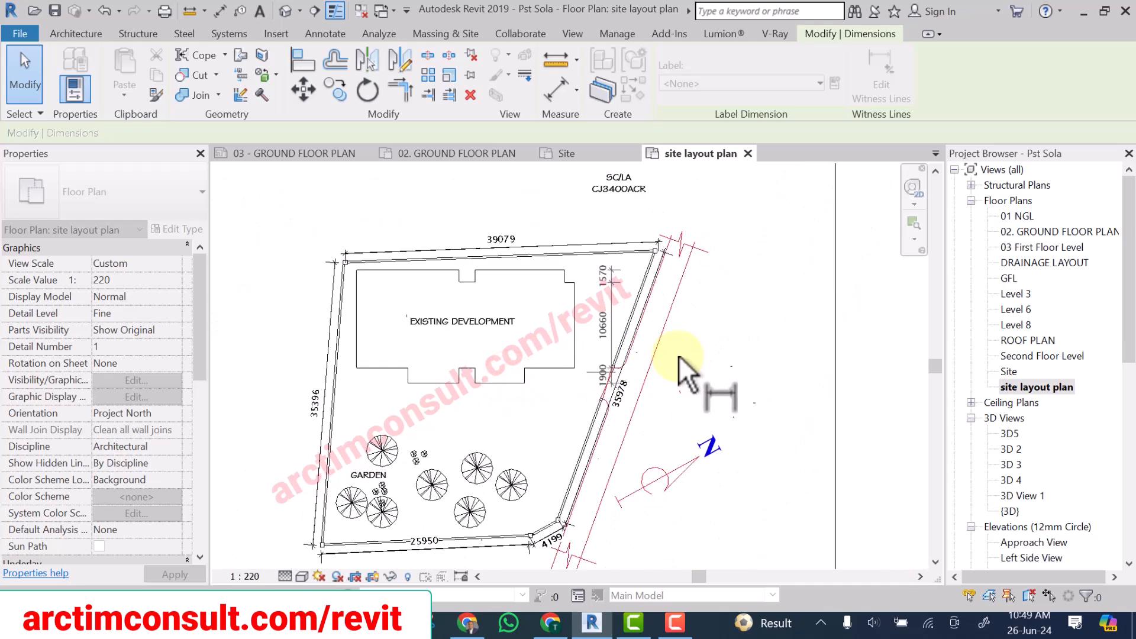
left_click(730, 318)
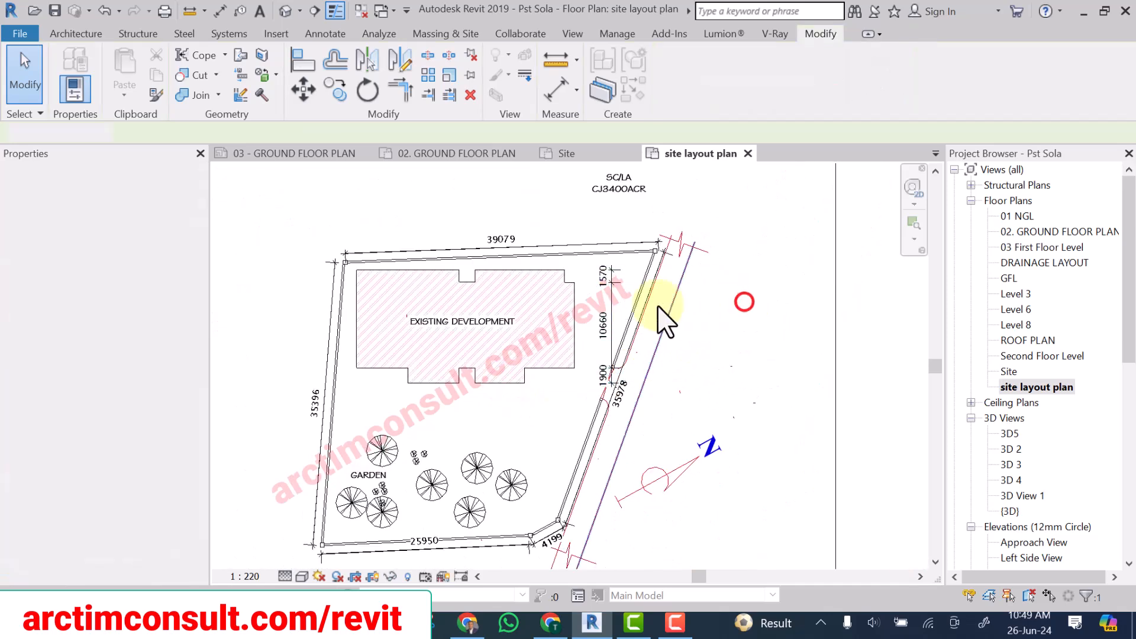
Move the vertical dimension chain inside the existing development, near its right edge.
scroll(613, 310, "up", 2)
left_click(611, 301)
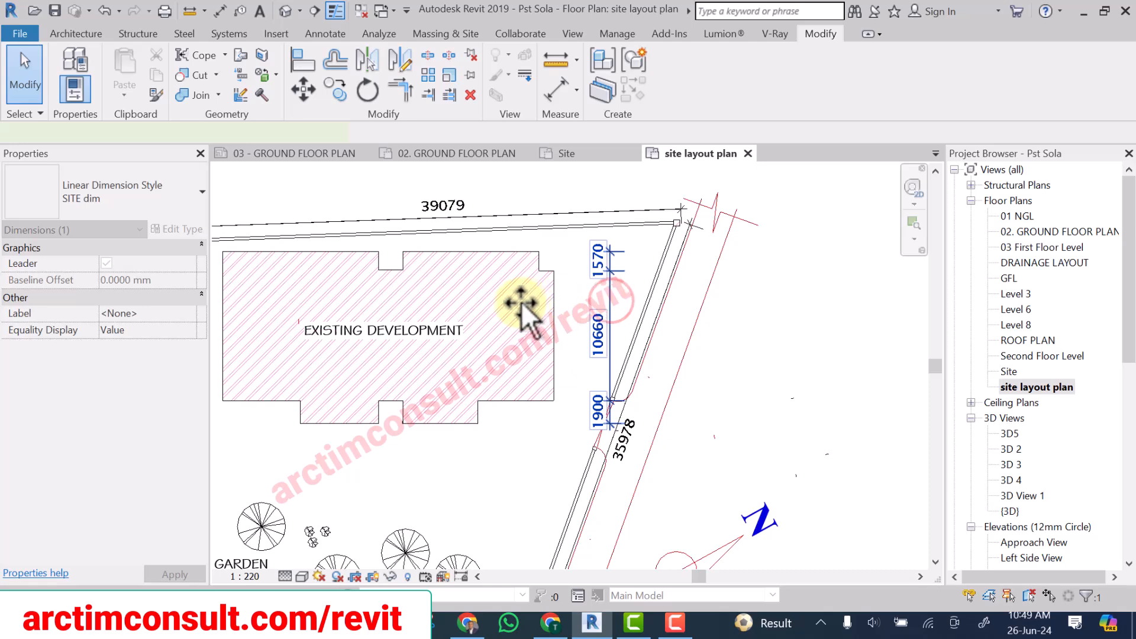
left_click_drag(515, 303, 515, 305)
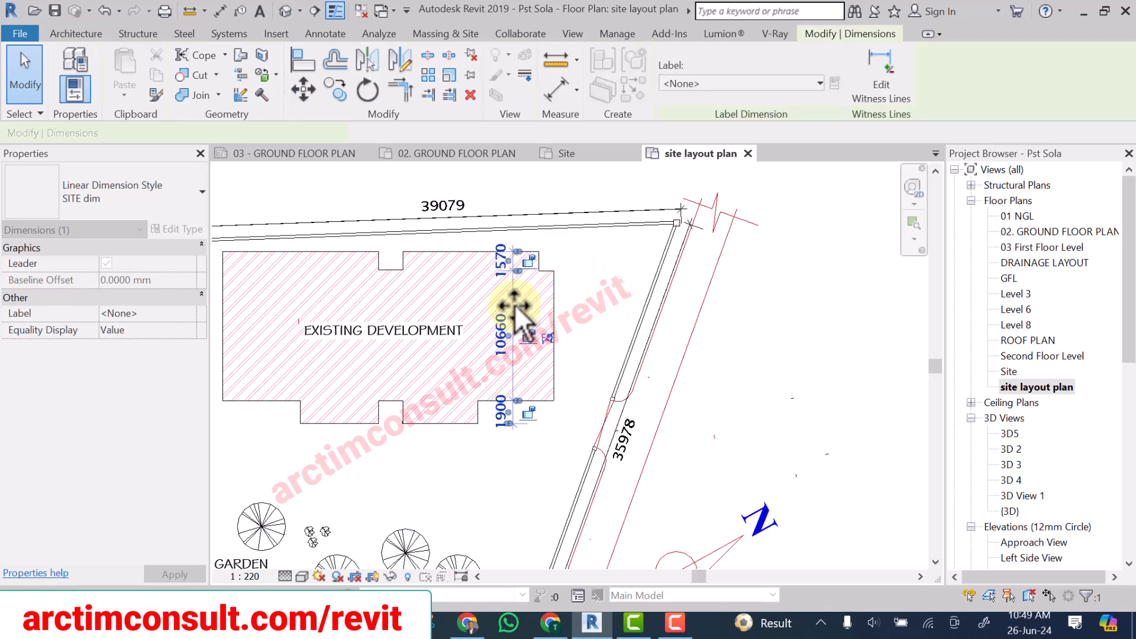
left_click(546, 299)
scroll(651, 299, "down", 3)
scroll(646, 286, "down", 2)
scroll(493, 349, "up", 5)
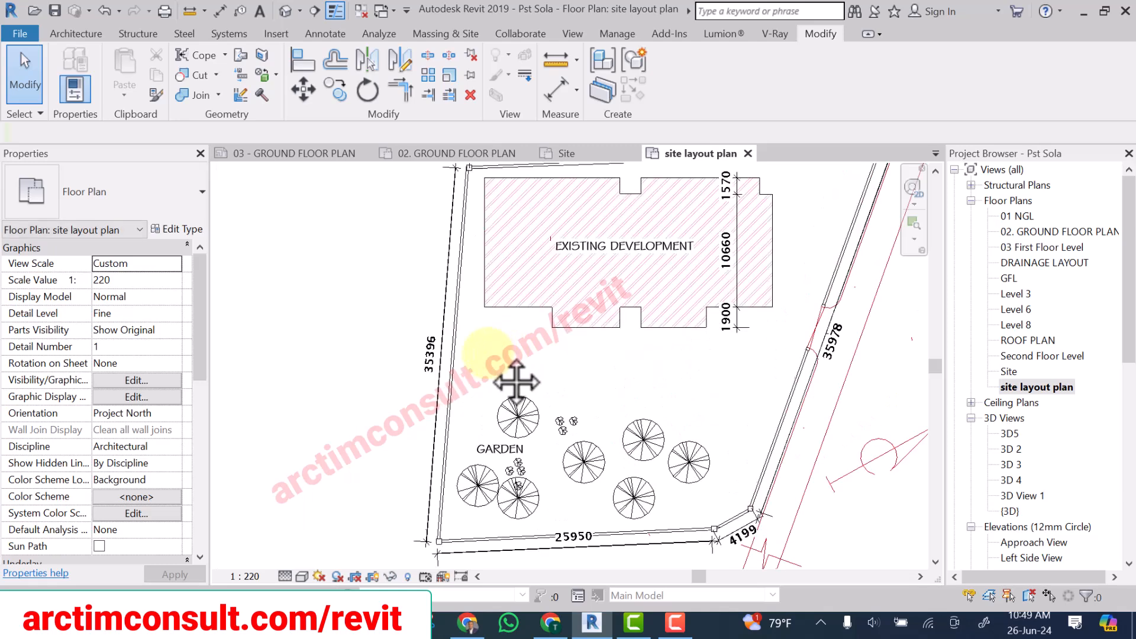
middle_click_drag(517, 381, 483, 421)
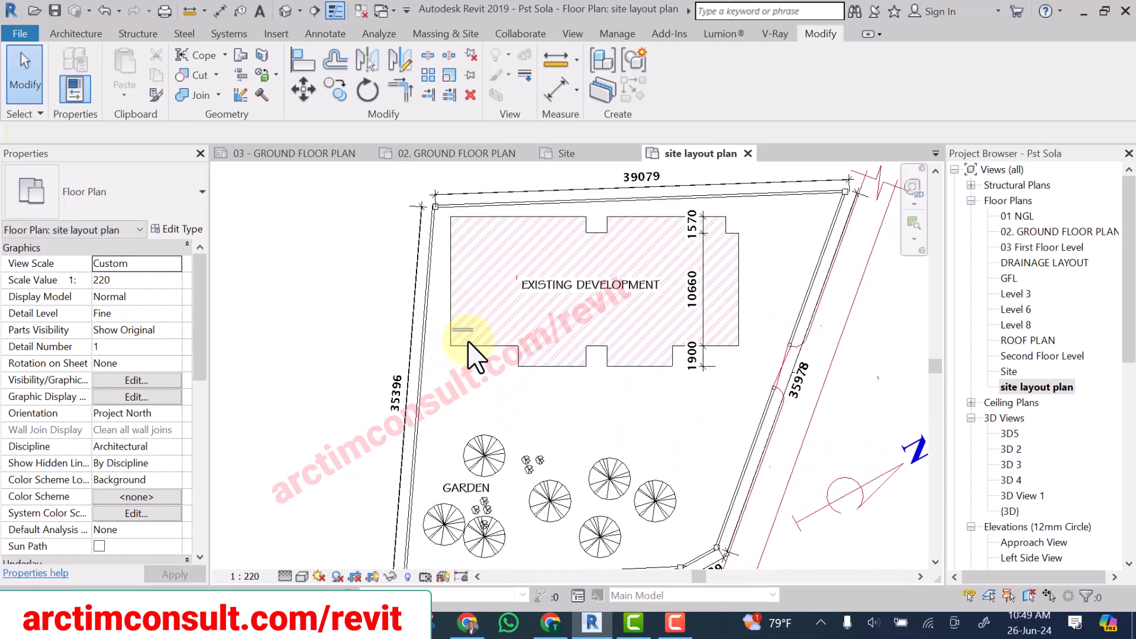
scroll(474, 358, "down", 3)
scroll(478, 398, "up", 3)
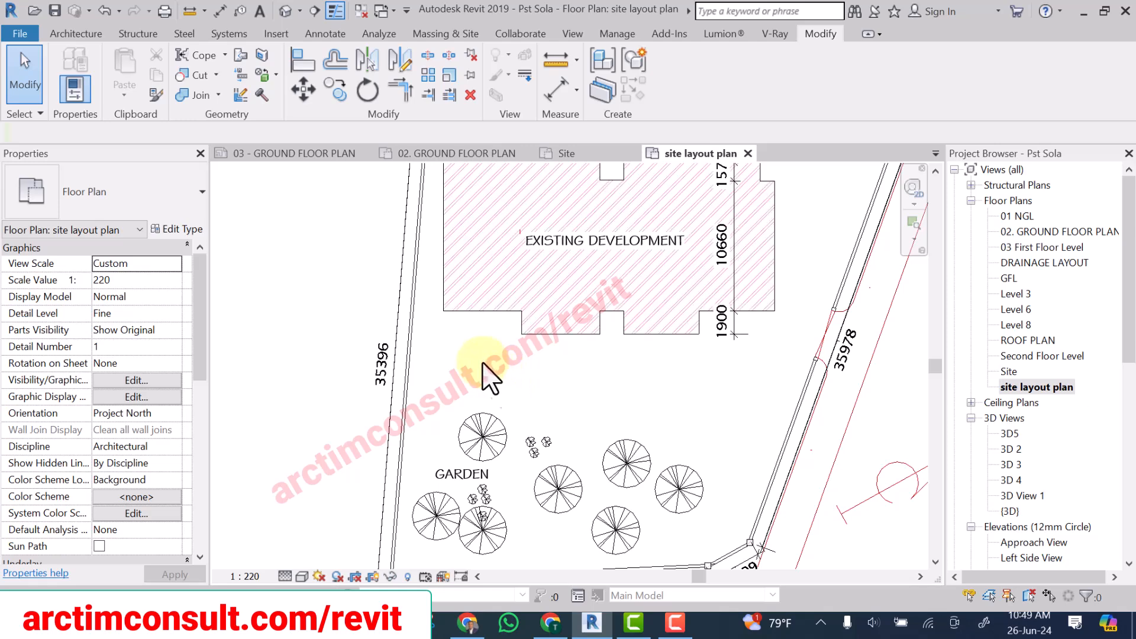
scroll(461, 377, "down", 2)
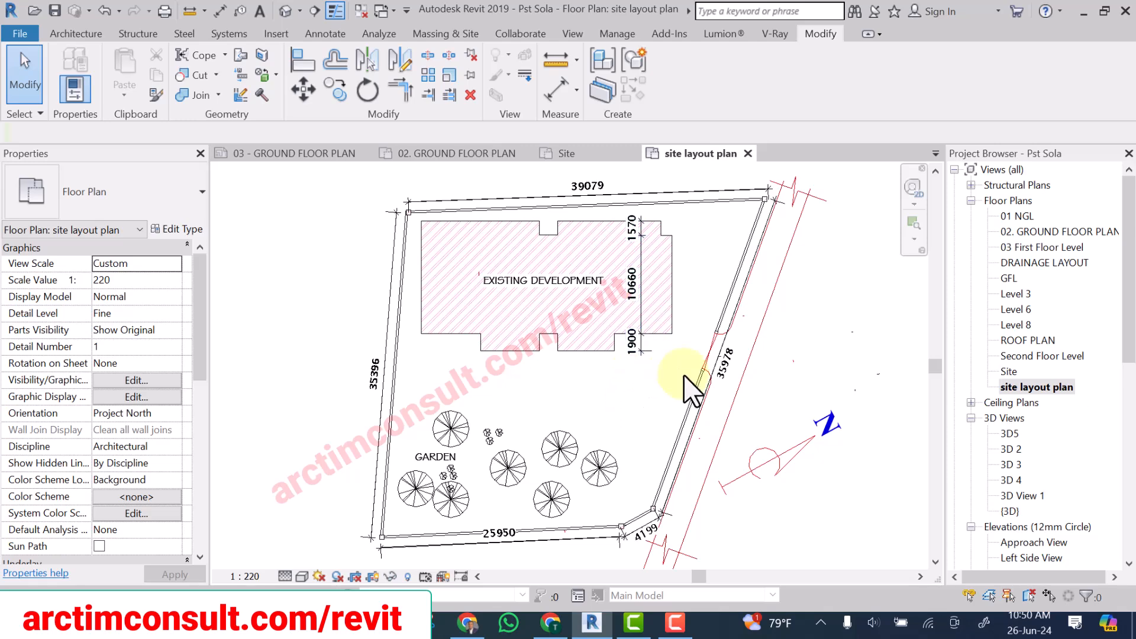
scroll(691, 264, "up", 2)
scroll(697, 267, "down", 2)
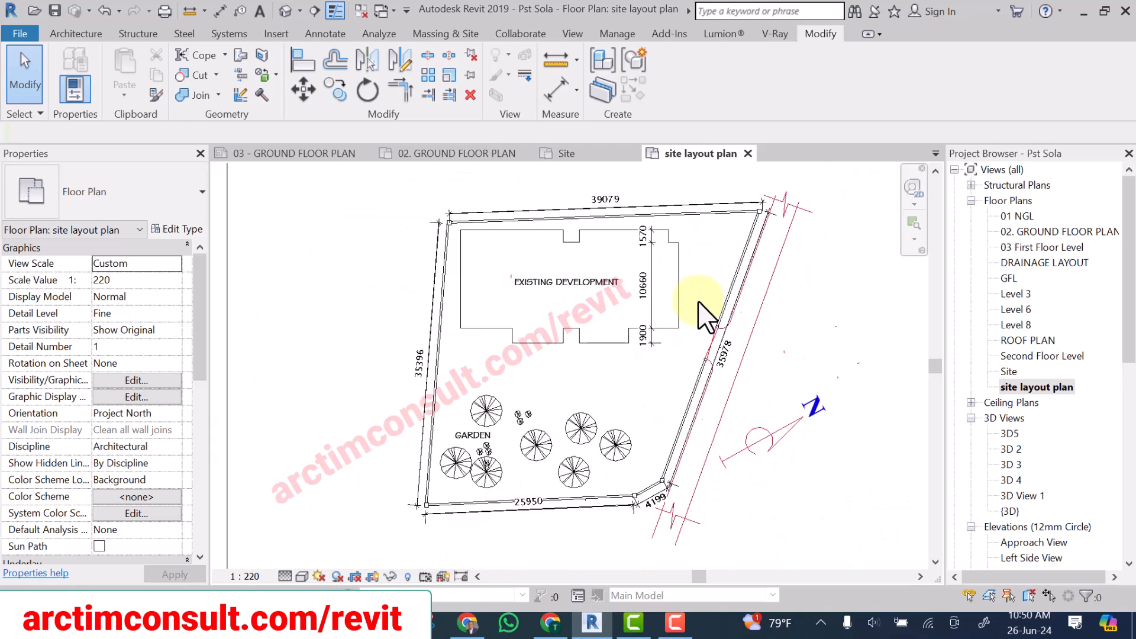
scroll(702, 270, "up", 3)
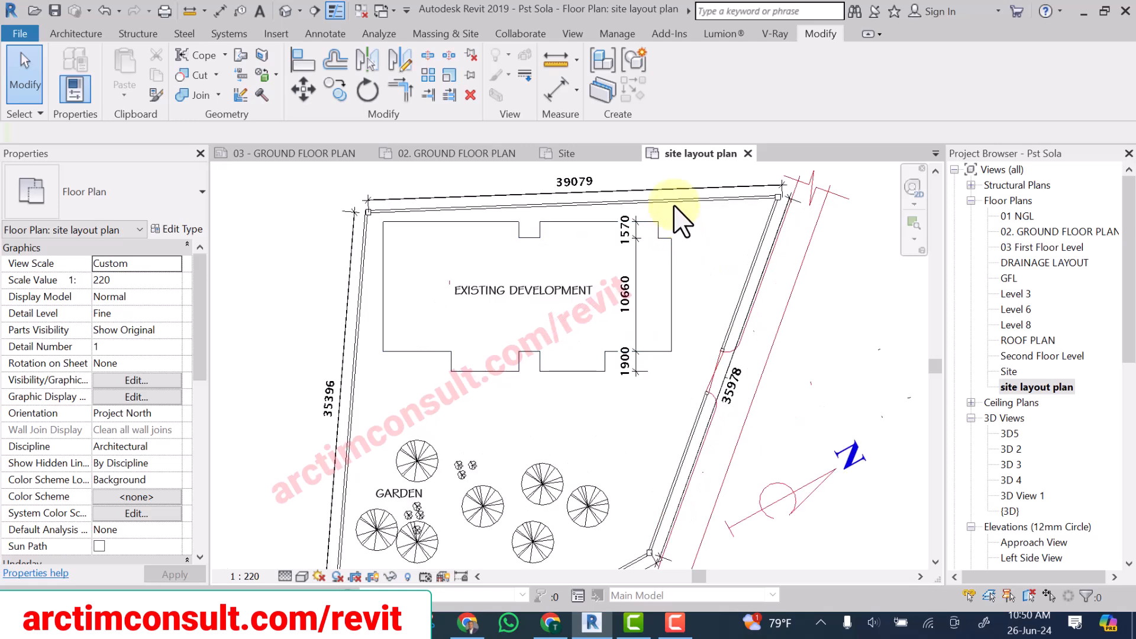
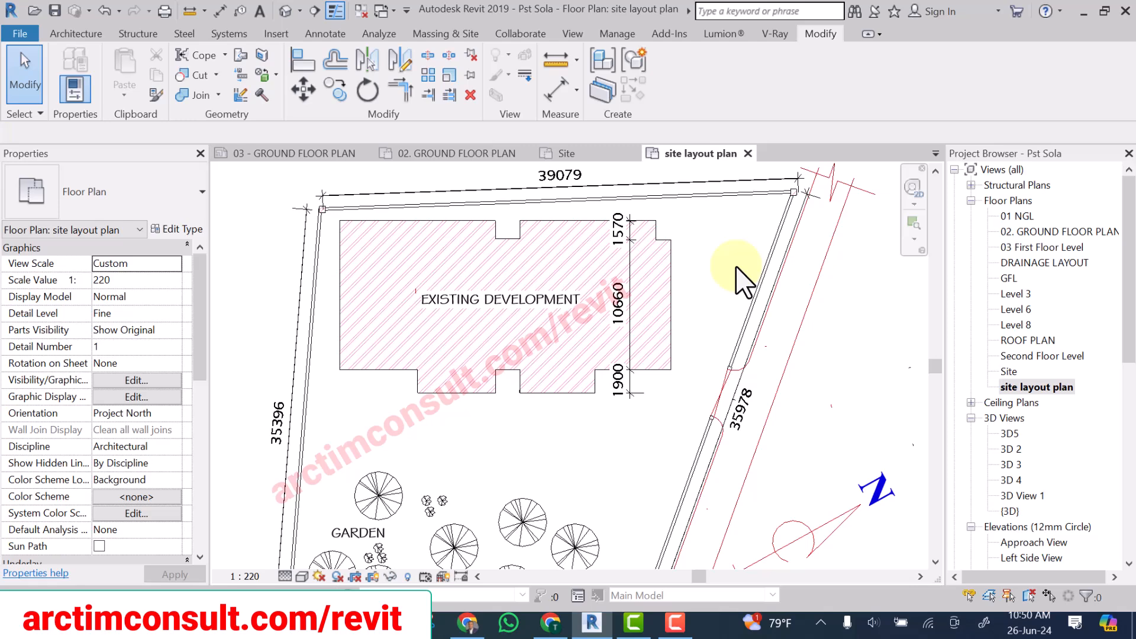
Draw a thin vertical detail line about 300 mm long down from the upper fence, aligned with the existing development's upper-right corner.
key("d")
key("l")
scroll(719, 218, "up", 2)
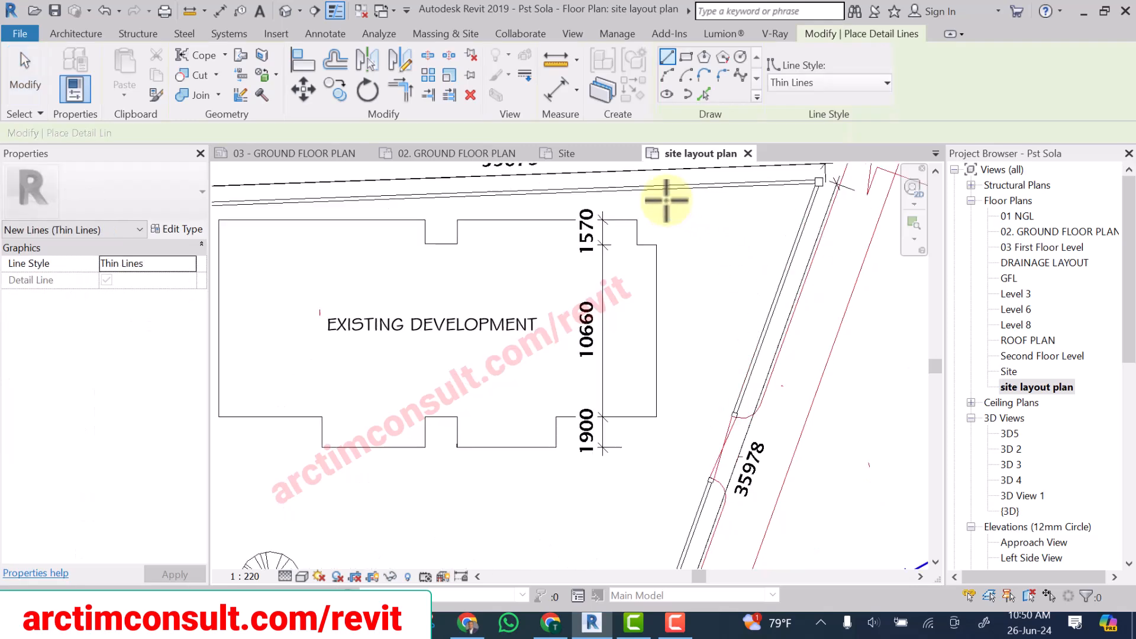
scroll(642, 193, "up", 5)
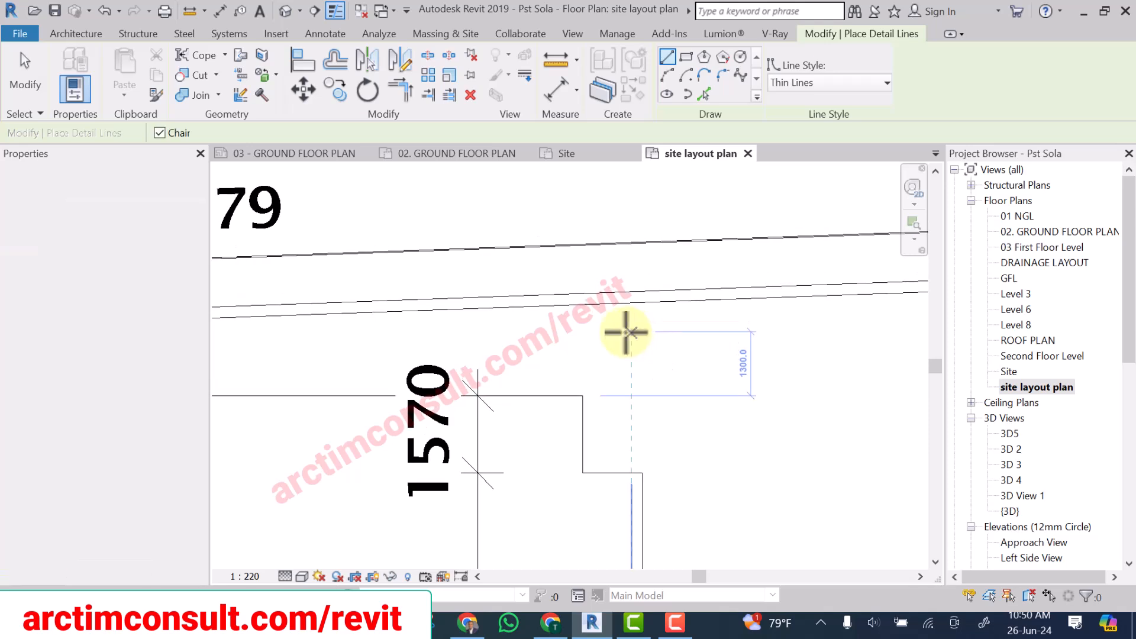
scroll(576, 299, "up", 2)
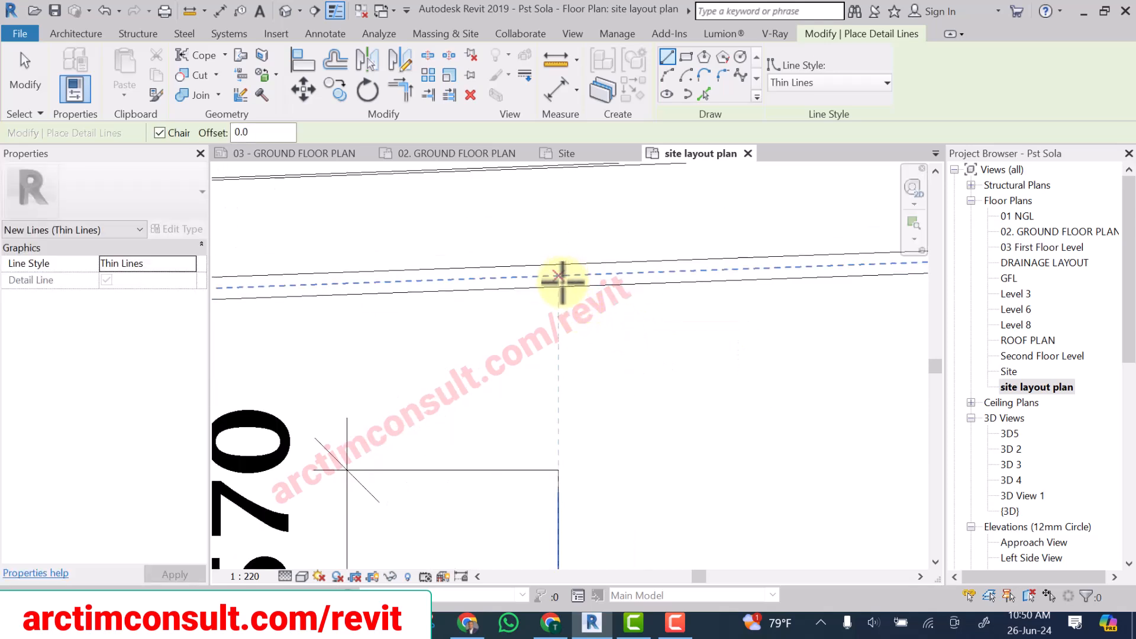
left_click(562, 309)
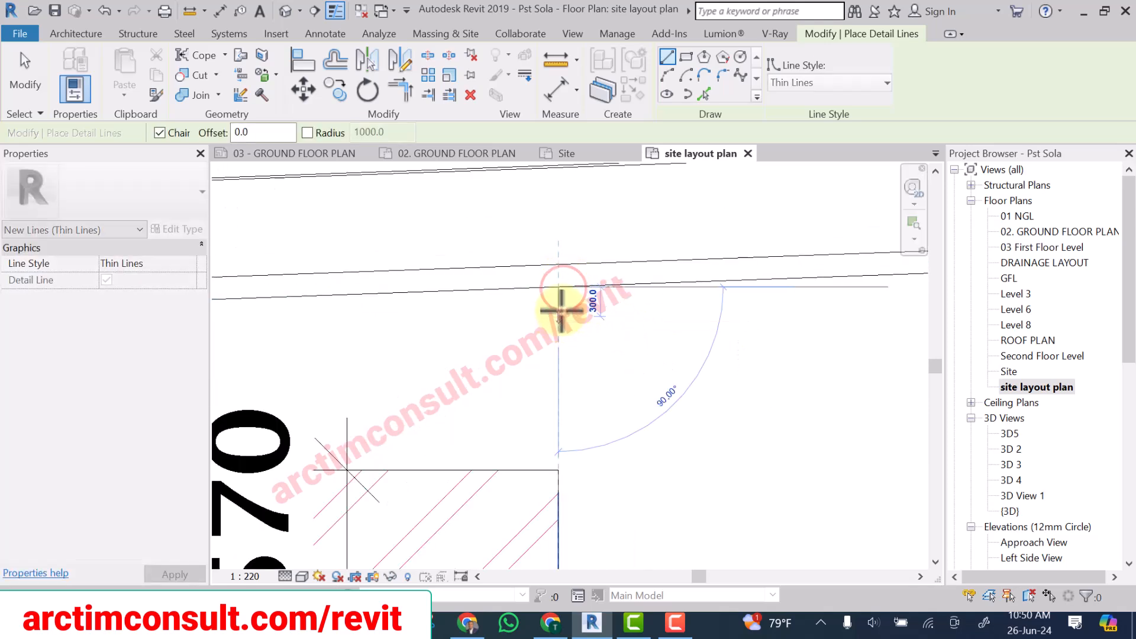
key("Escape")
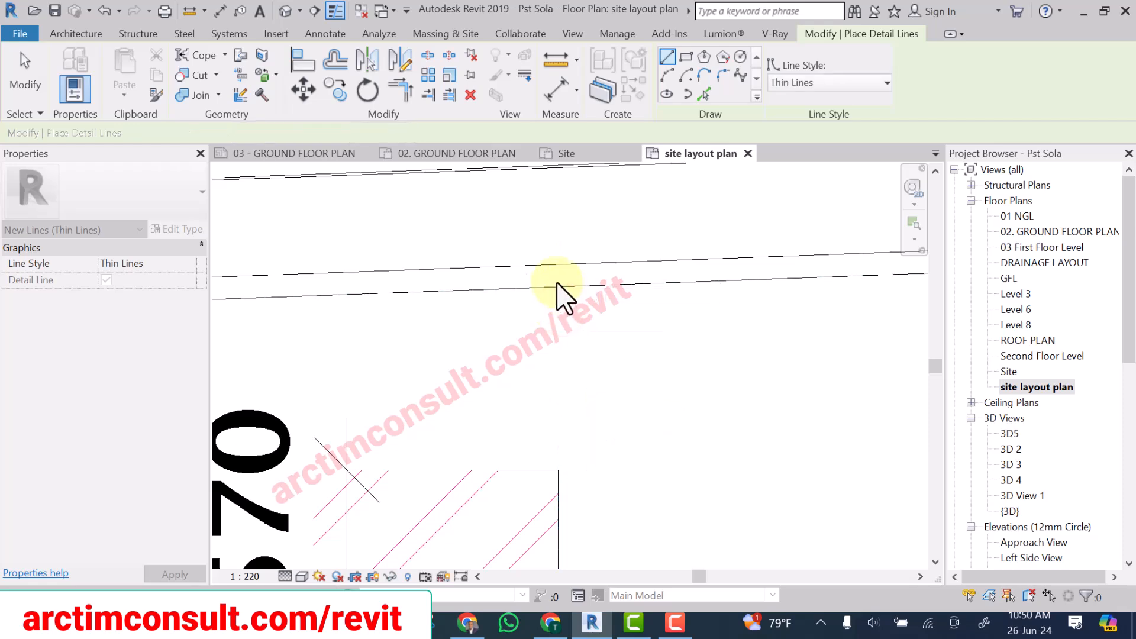
scroll(557, 283, "down", 3)
Draw a horizontal detail line about 300 mm long inward from the right fence, level with the step at the development's upper-right corner.
scroll(743, 312, "up", 4)
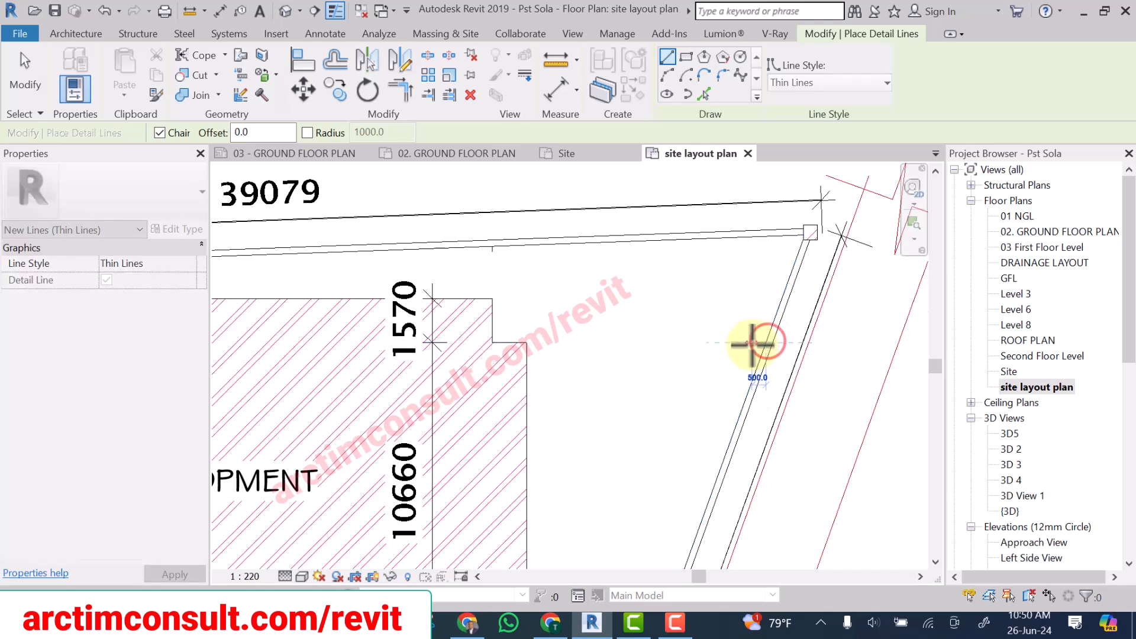
scroll(757, 345, "up", 2)
scroll(757, 344, "up", 1)
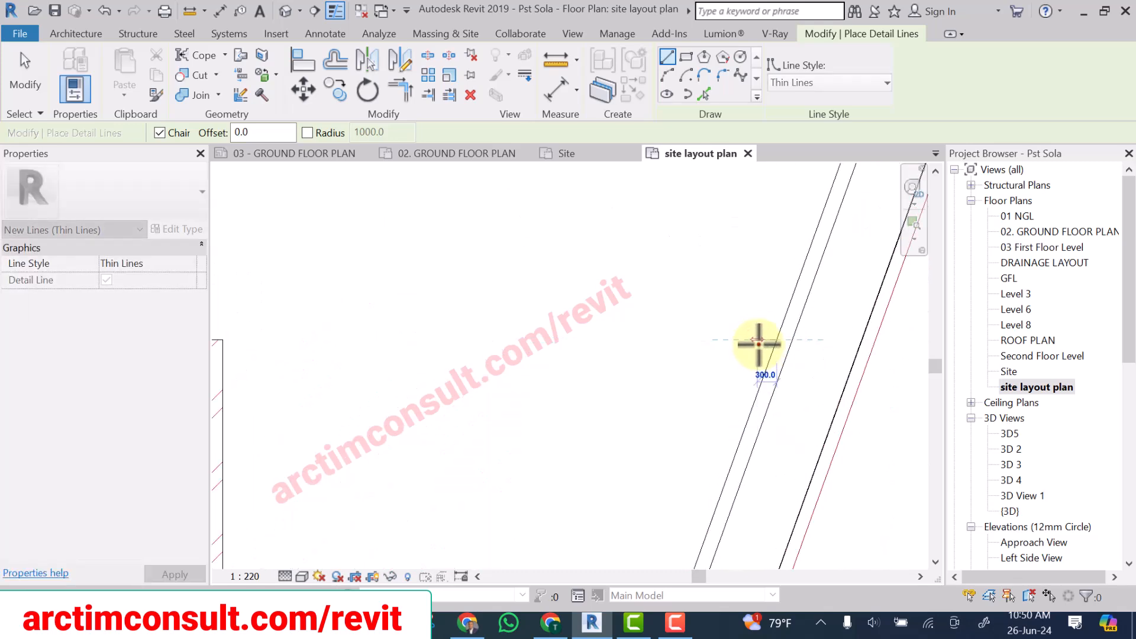
scroll(749, 318, "down", 10)
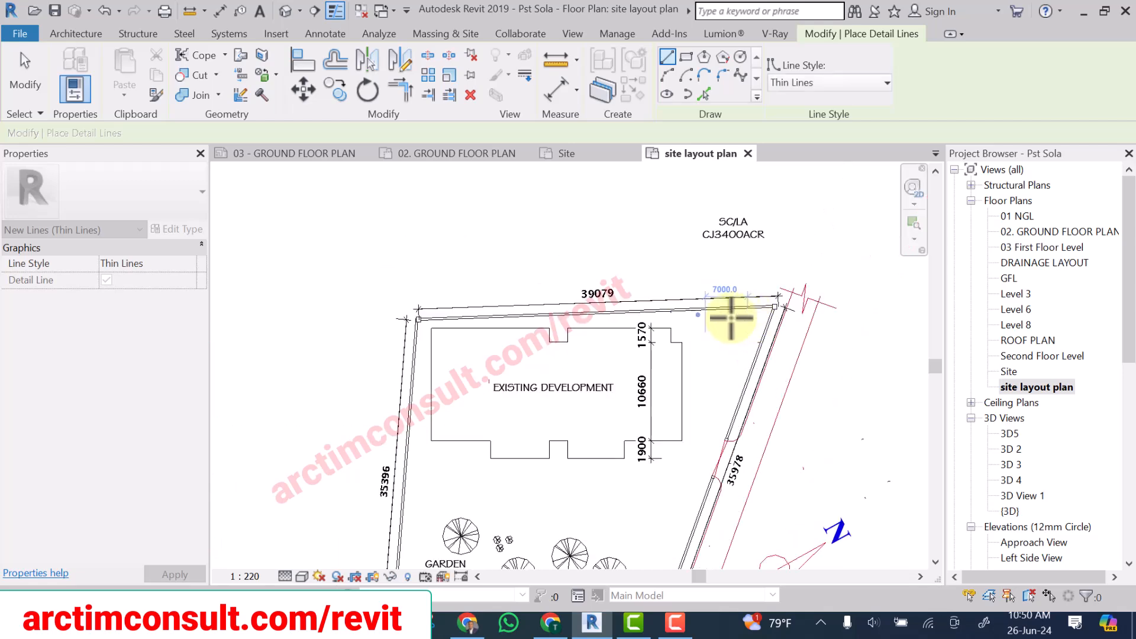
Draw a vertical detail line about 120 mm long down from the upper fence, aligned with the existing development's left wall.
scroll(522, 329, "up", 1)
scroll(670, 318, "up", 6)
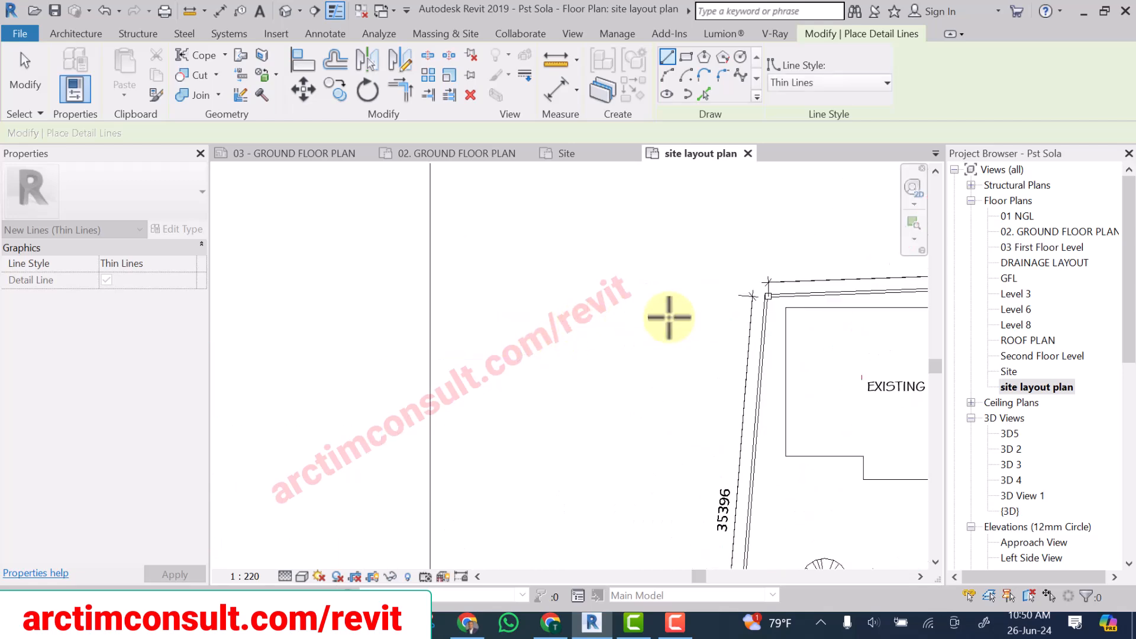
middle_click_drag(835, 308, 577, 353)
scroll(618, 298, "up", 11)
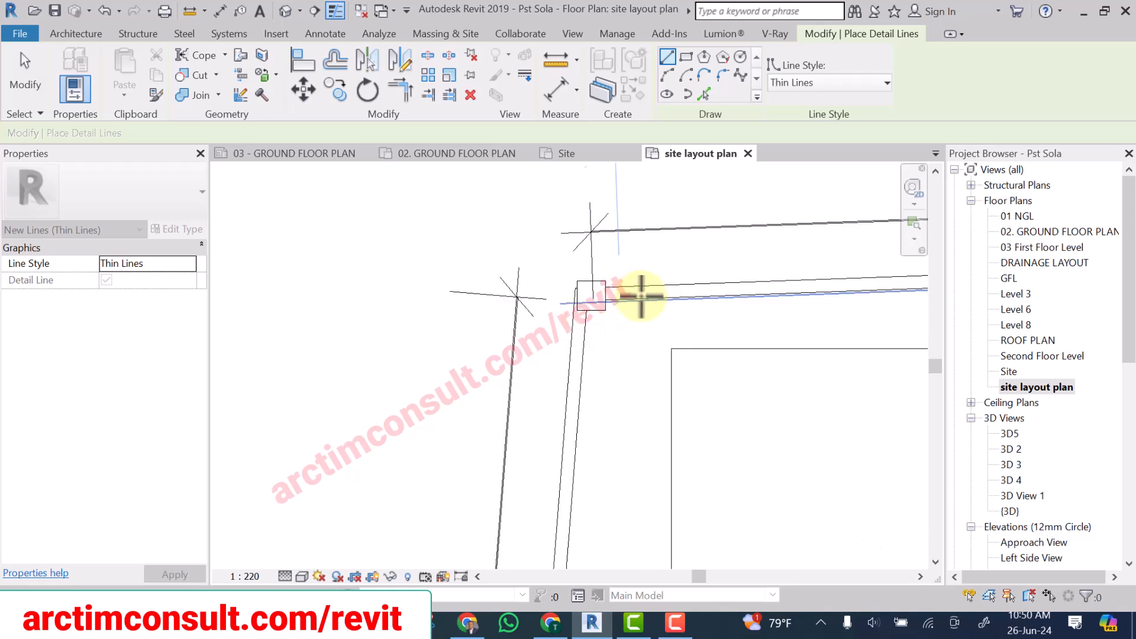
middle_click_drag(682, 323, 464, 299)
scroll(467, 283, "up", 1)
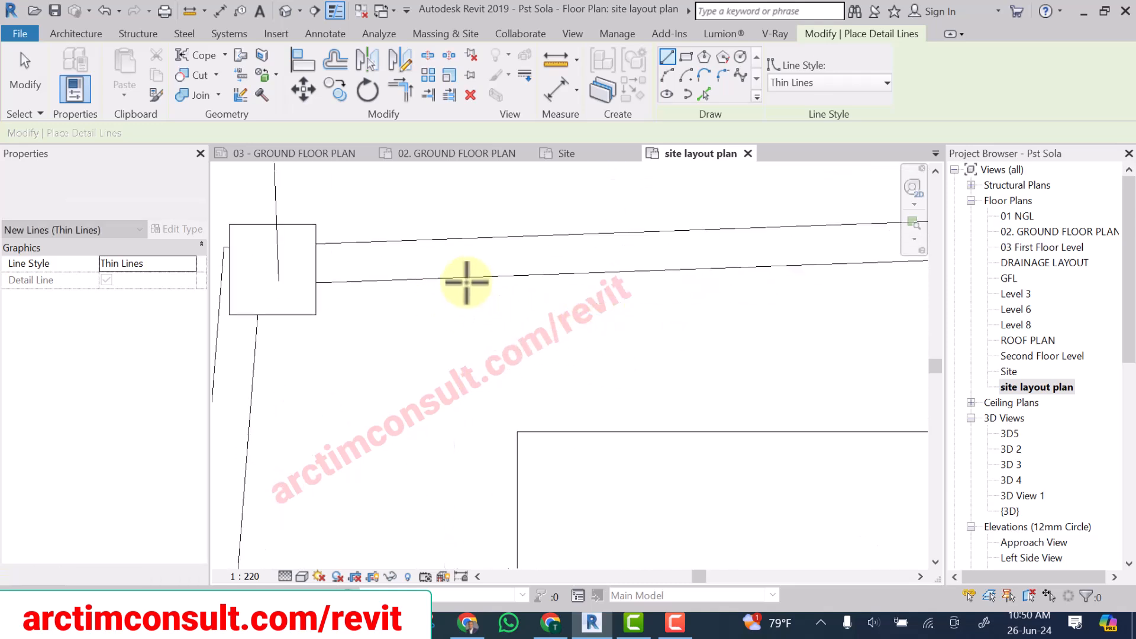
left_click(519, 276)
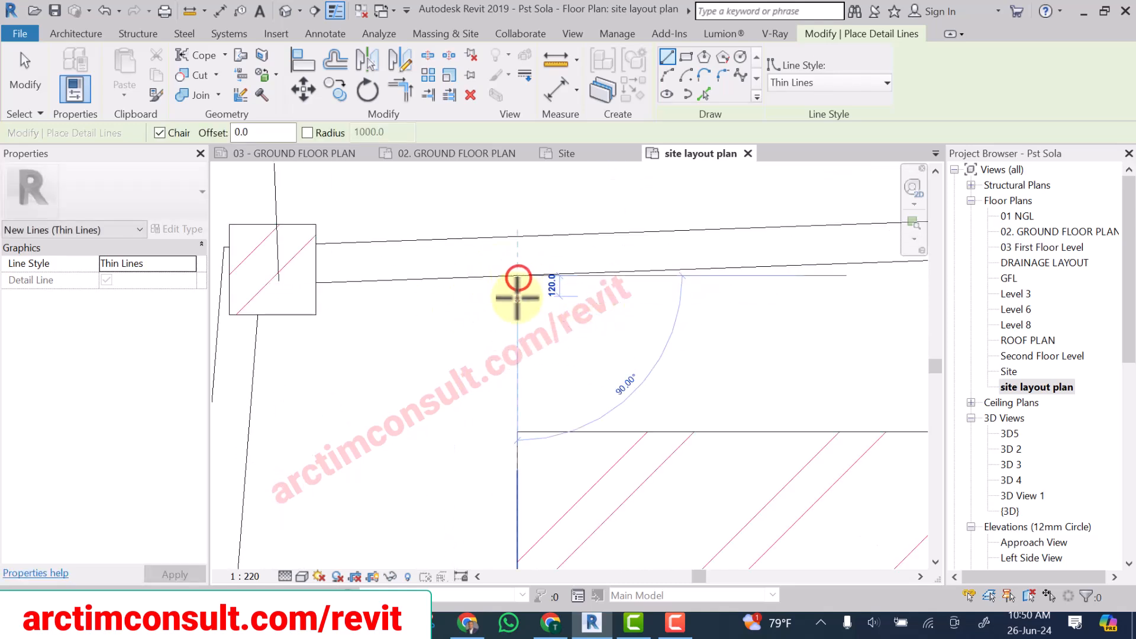
left_click(517, 297)
scroll(429, 361, "down", 4)
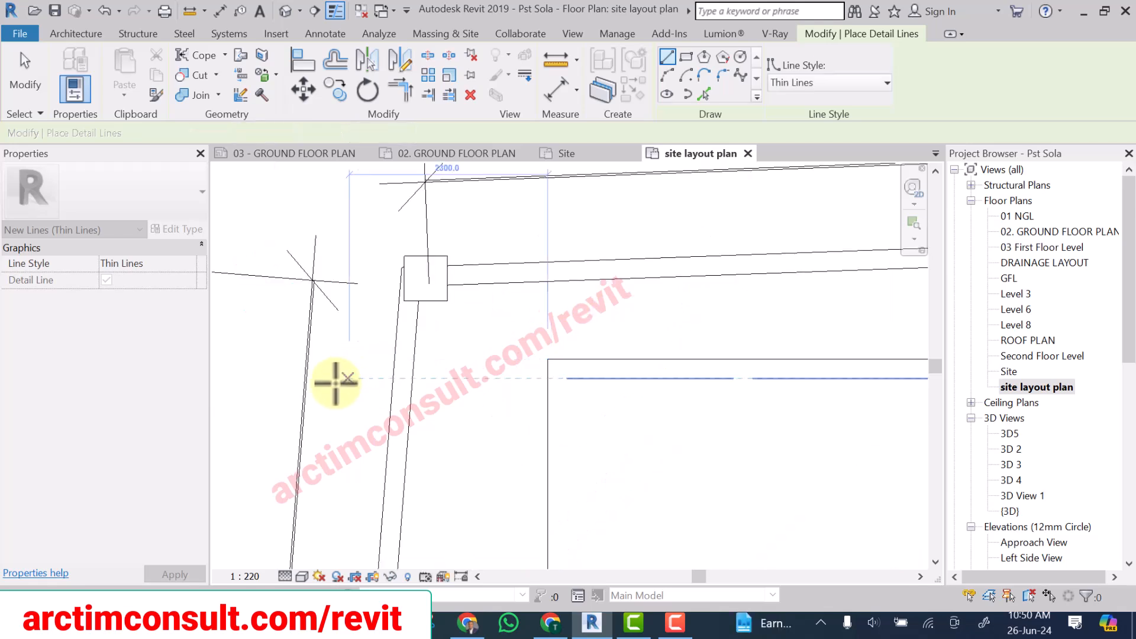
Draw two short horizontal detail lines off the left fence, level with the development's upper-left and lower-left corners, the lower one about 300 mm long.
left_click(422, 361)
scroll(436, 299, "down", 6)
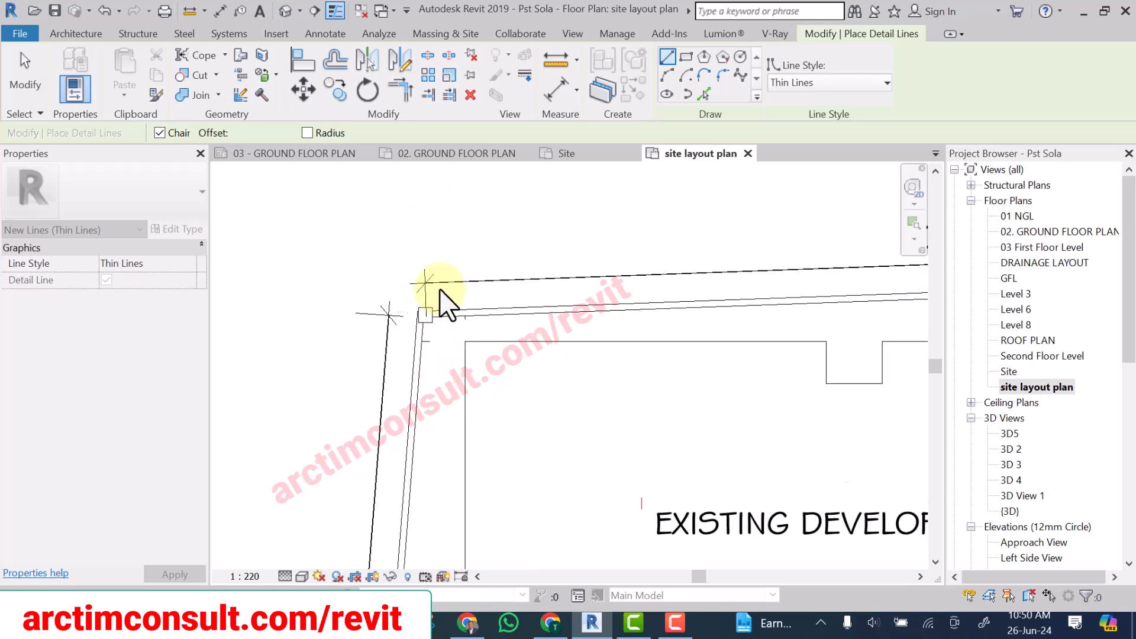
scroll(452, 358, "up", 6)
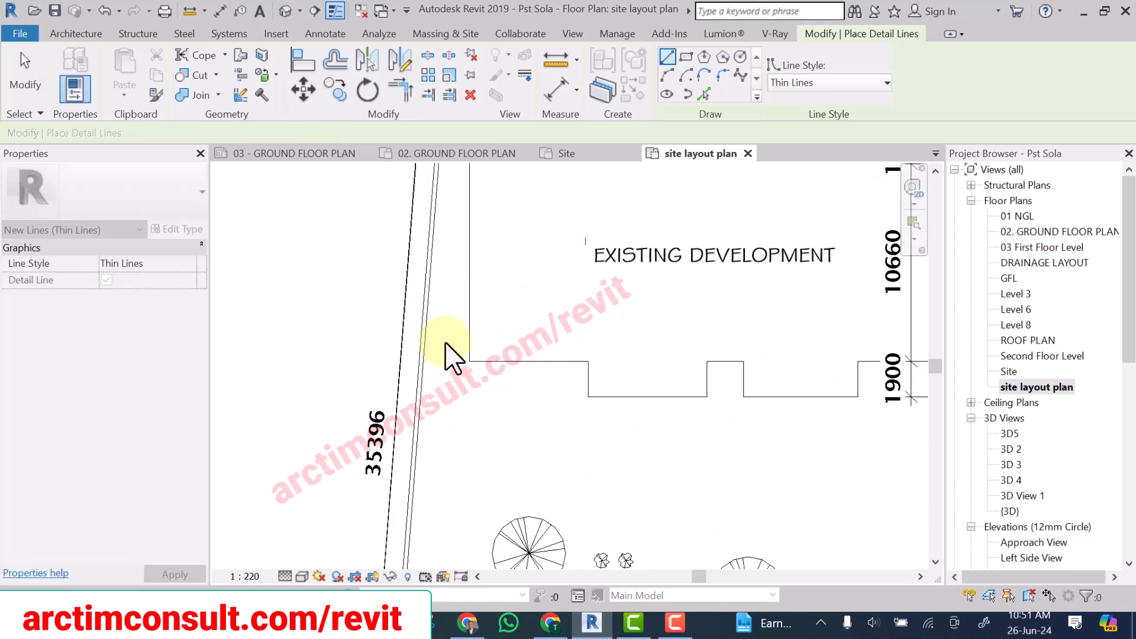
scroll(447, 375, "up", 2)
left_click(401, 359)
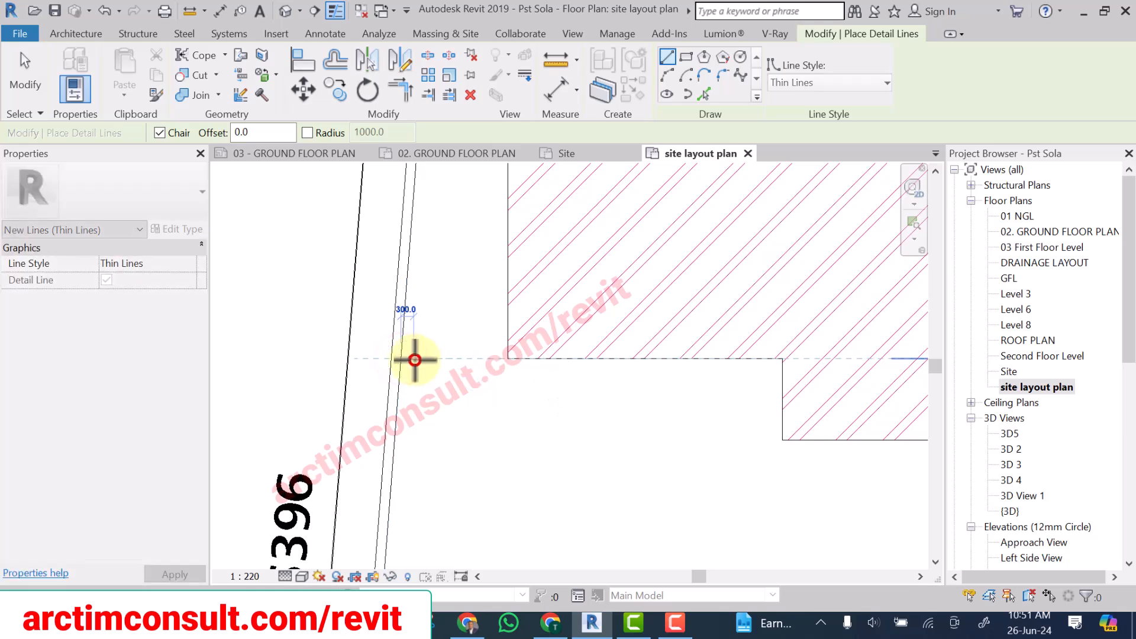
left_click(415, 359)
scroll(464, 308, "down", 5)
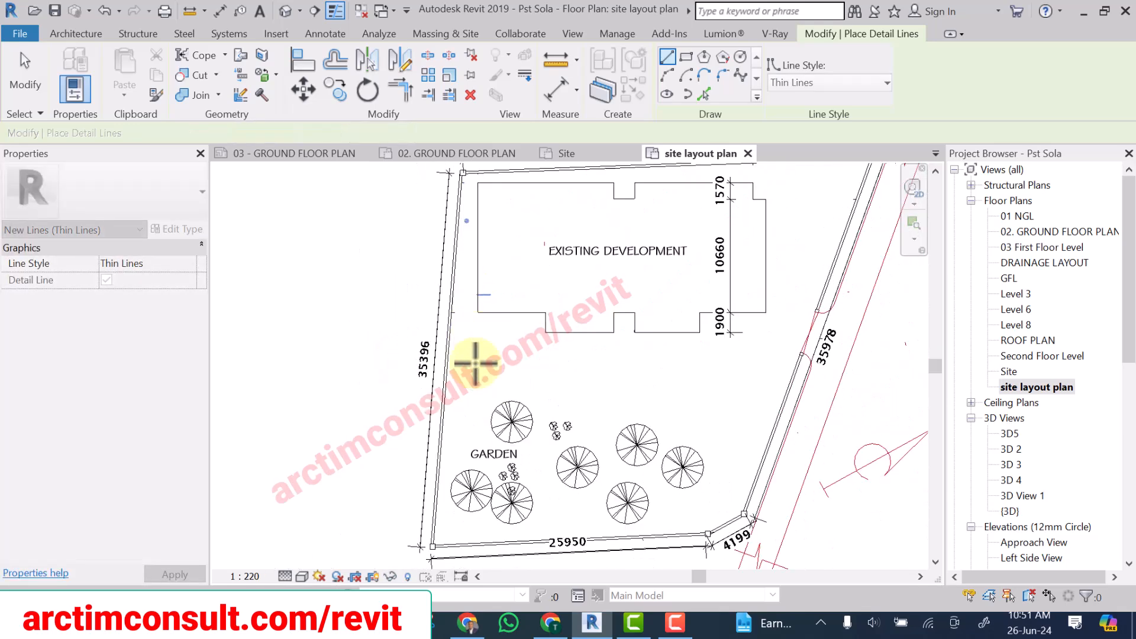
Draw two short vertical detail lines up from the lower fence, one aligned with the development's left wall and one about 8700 mm from the fence's left end.
scroll(471, 462, "up", 5)
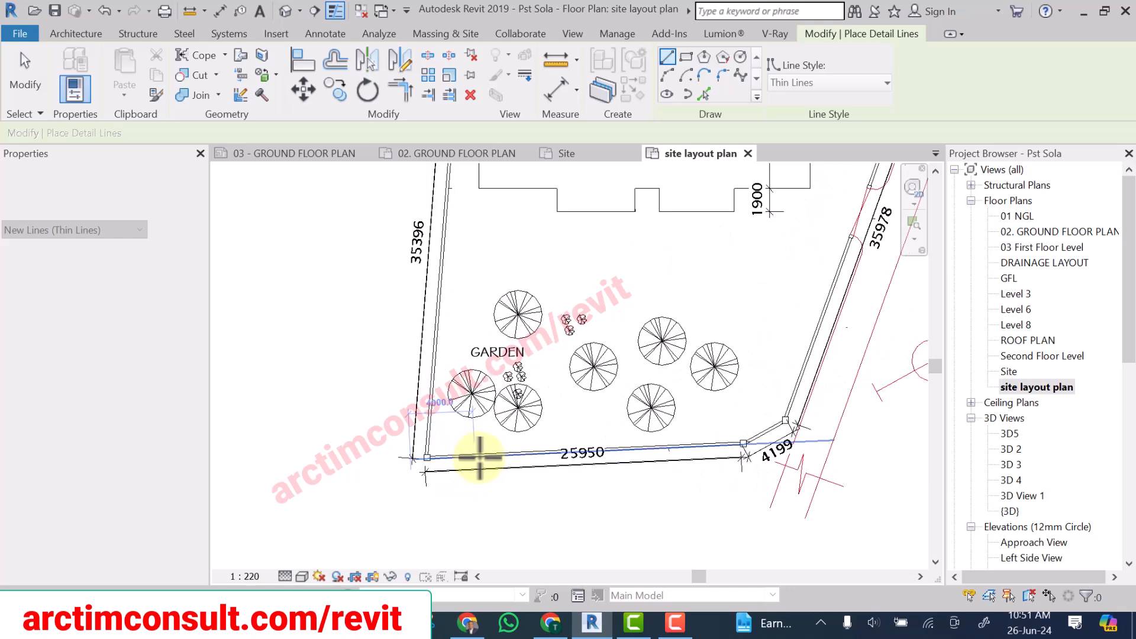
left_click(484, 450)
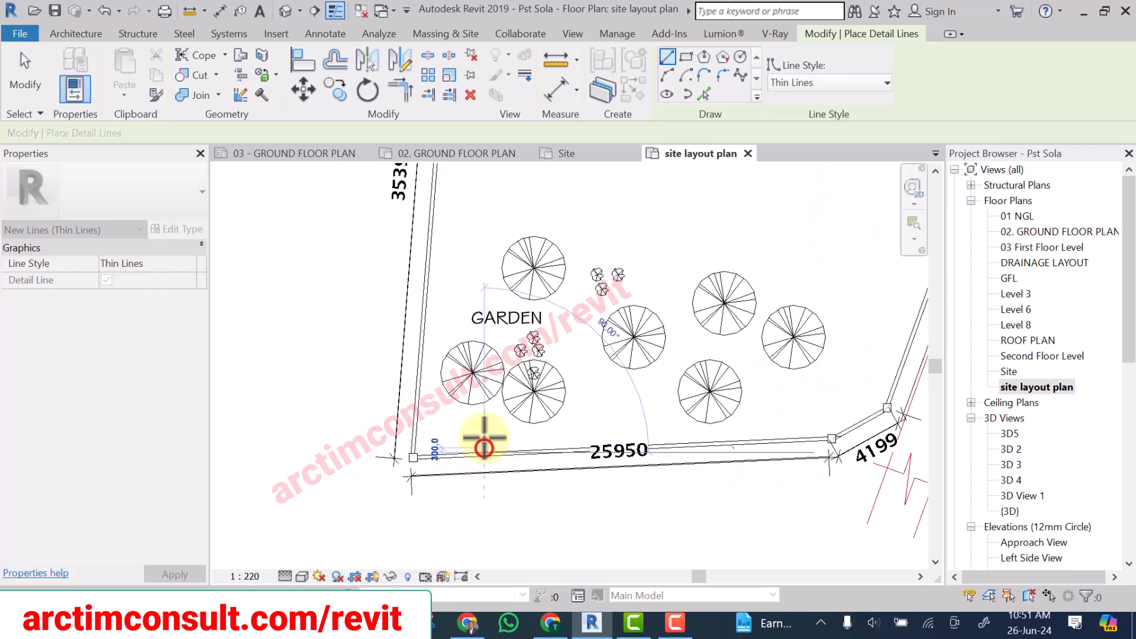
left_click(484, 434)
scroll(472, 447, "down", 5)
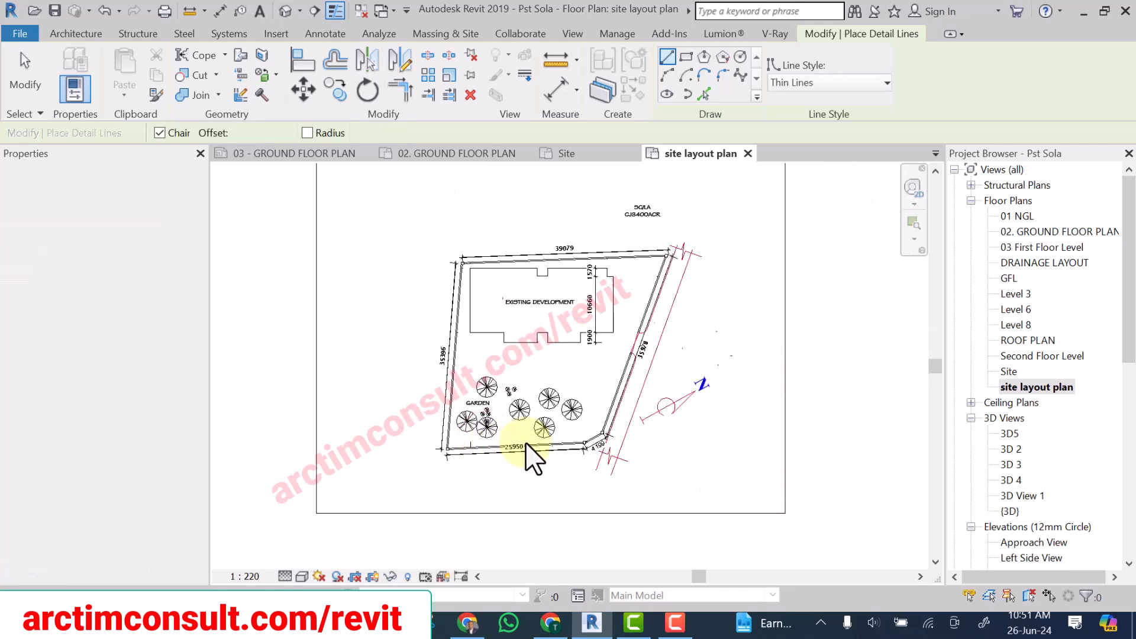
scroll(501, 448, "up", 5)
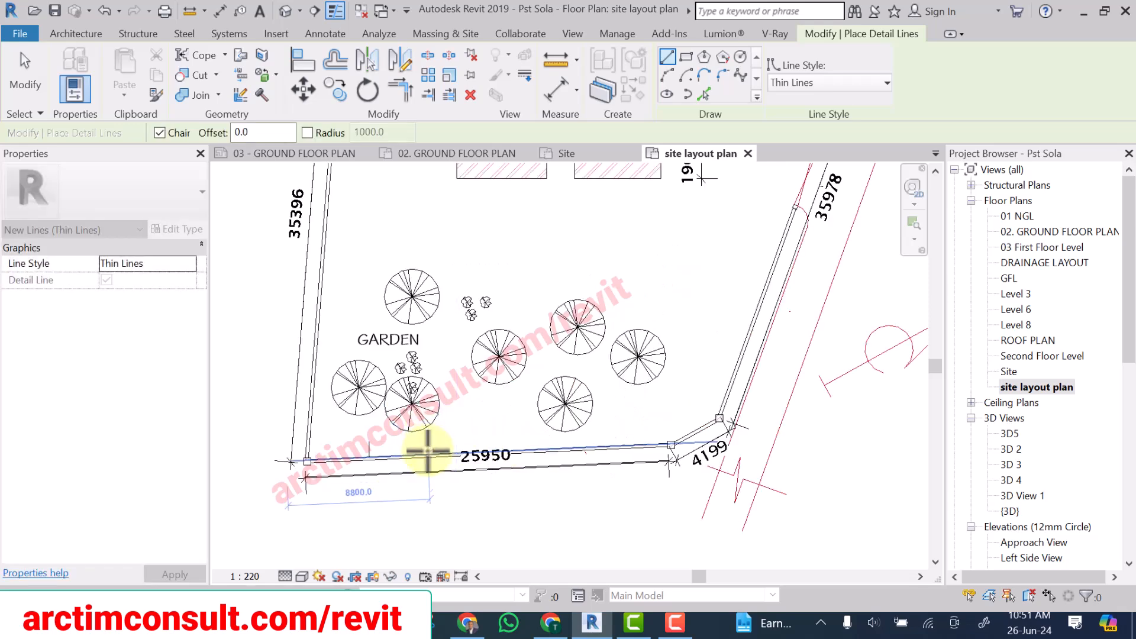
scroll(426, 450, "up", 2)
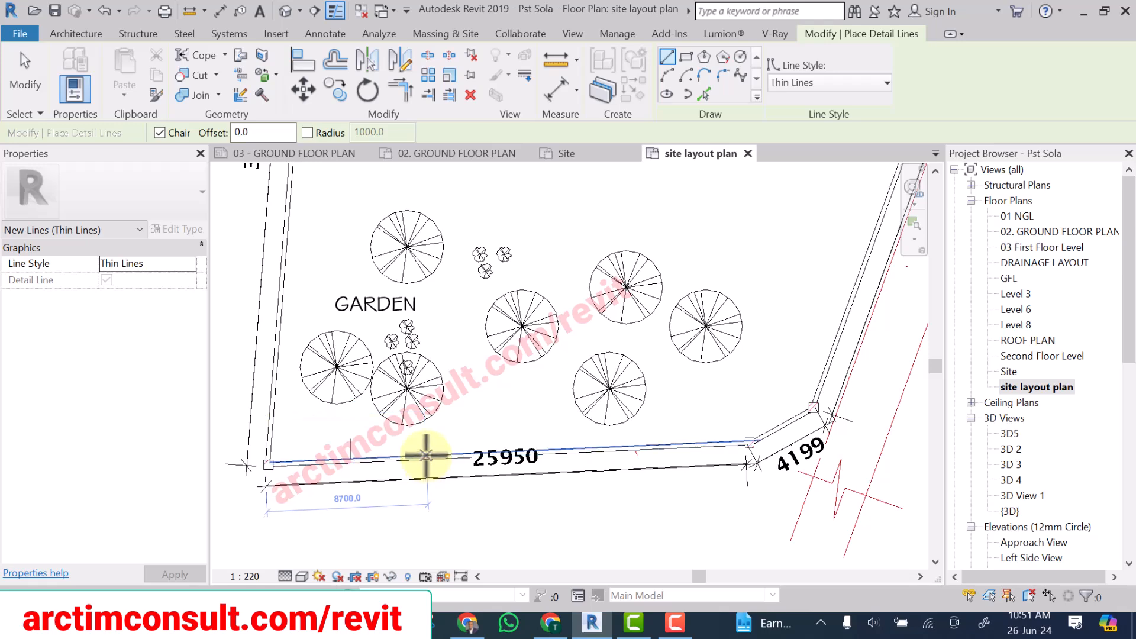
left_click(428, 447)
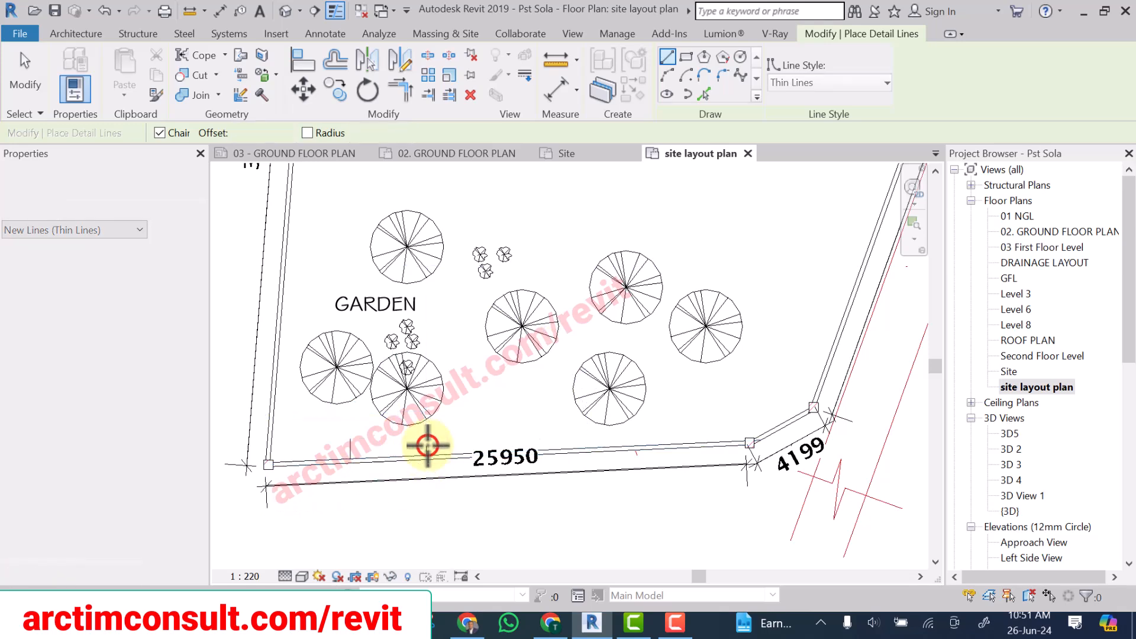
scroll(589, 455, "down", 5)
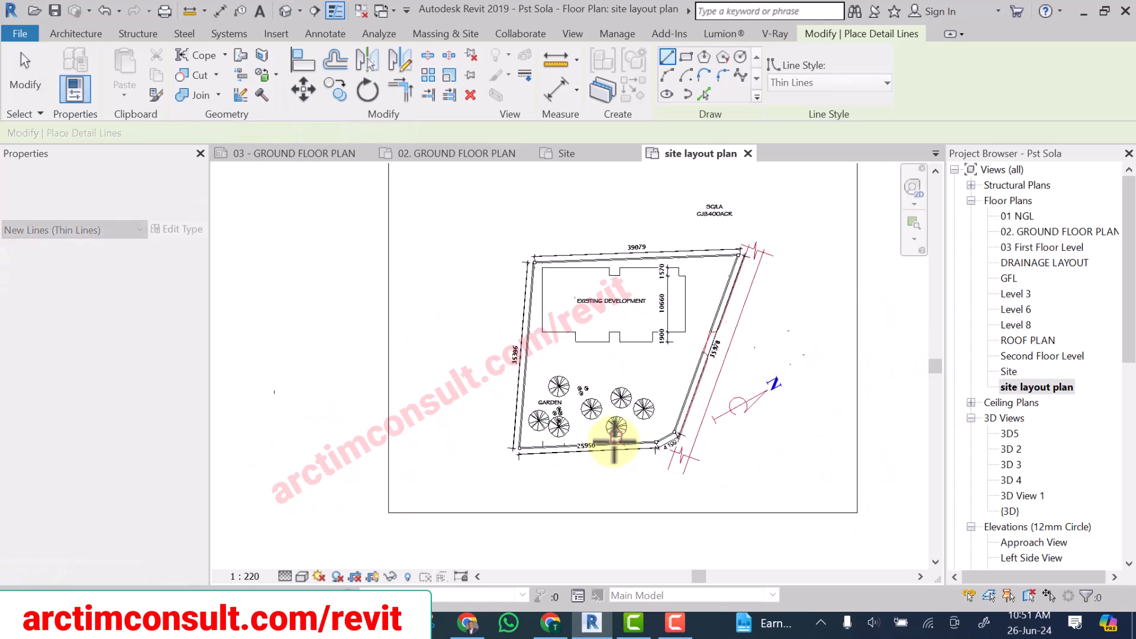
Try to draw another short vertical detail line on the lower fence, aligned with the left edge of the development's lower notch.
scroll(614, 445, "up", 3)
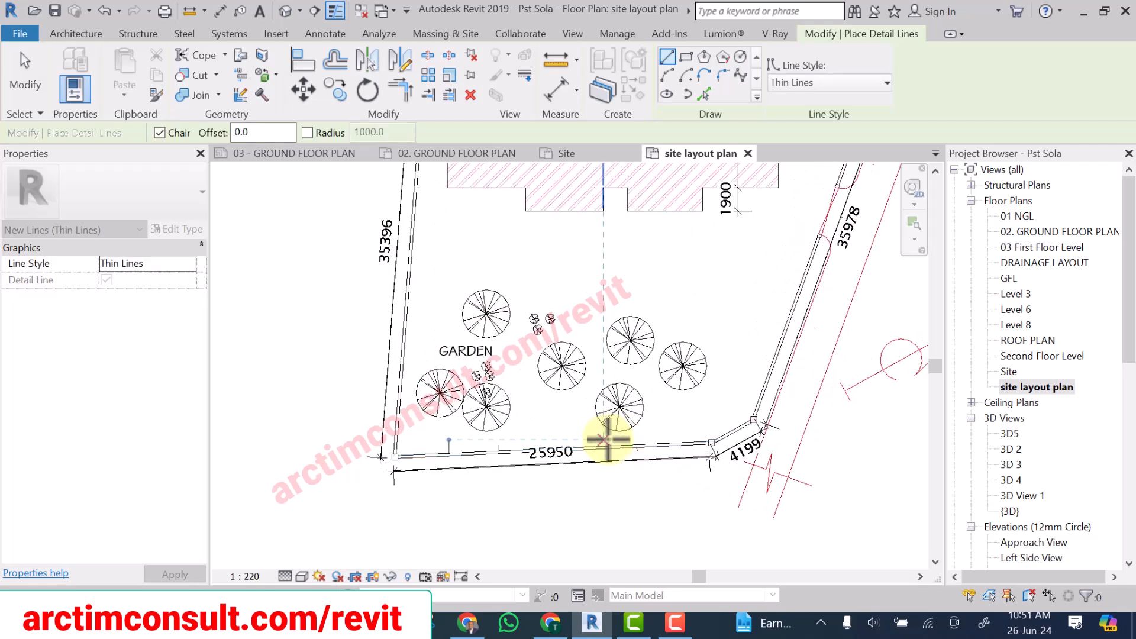
scroll(604, 450, "up", 4)
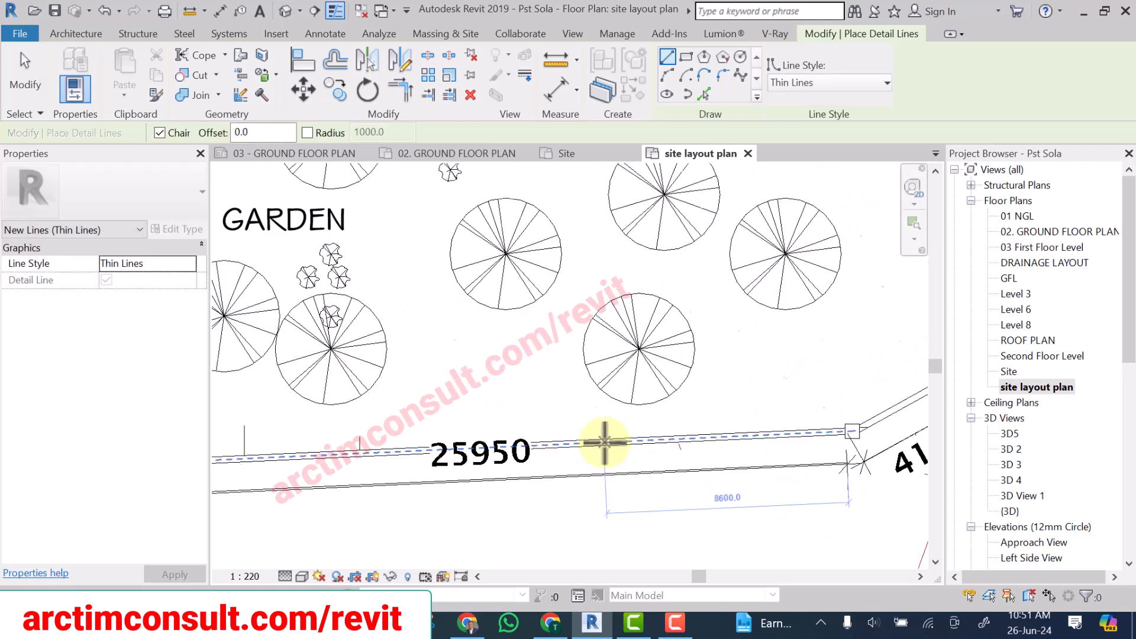
left_click(605, 438)
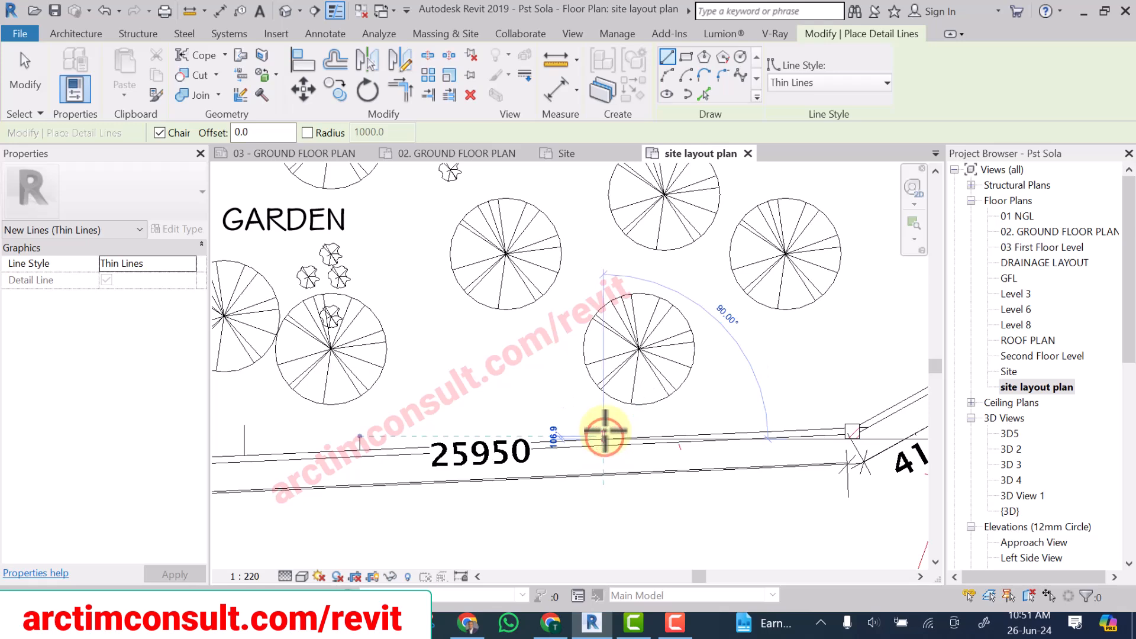
key("Escape")
scroll(547, 461, "down", 4)
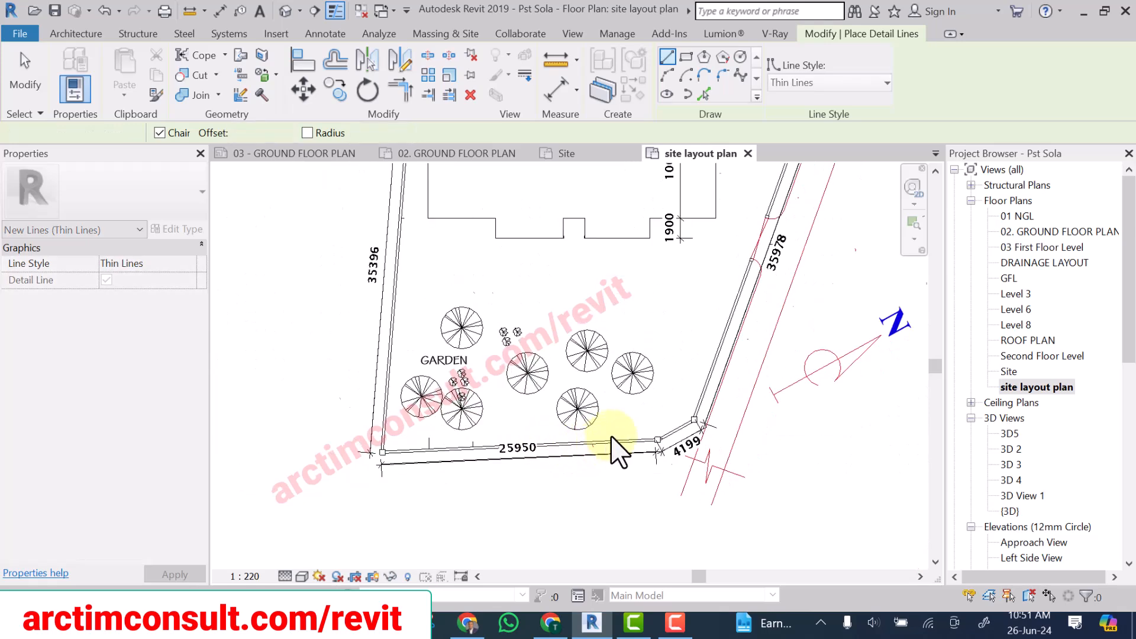
scroll(609, 452, "up", 4)
key("Escape")
scroll(577, 456, "up", 1)
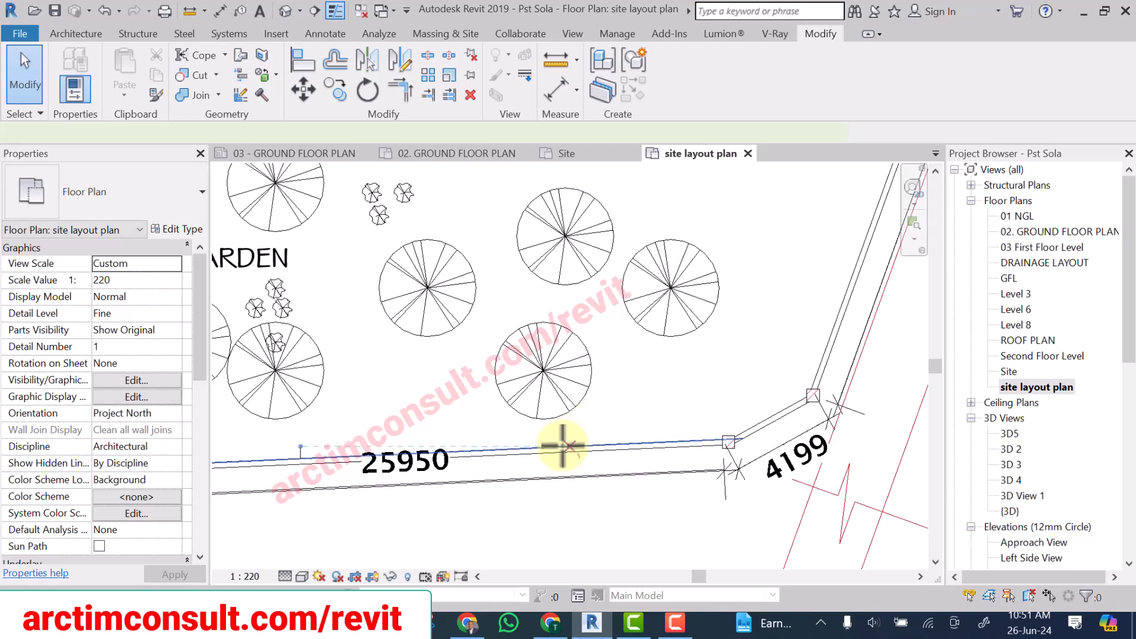
Draw a short vertical detail line up from the lower fence, aligned with the right edge of the development's lower notch.
scroll(563, 445, "up", 1)
left_click(564, 448)
left_click(563, 440)
key("Escape")
key("Escape")
Draw a short horizontal detail line off the right fence, level with the existing development's lower-right corner.
scroll(532, 465, "down", 2)
scroll(568, 438, "down", 3)
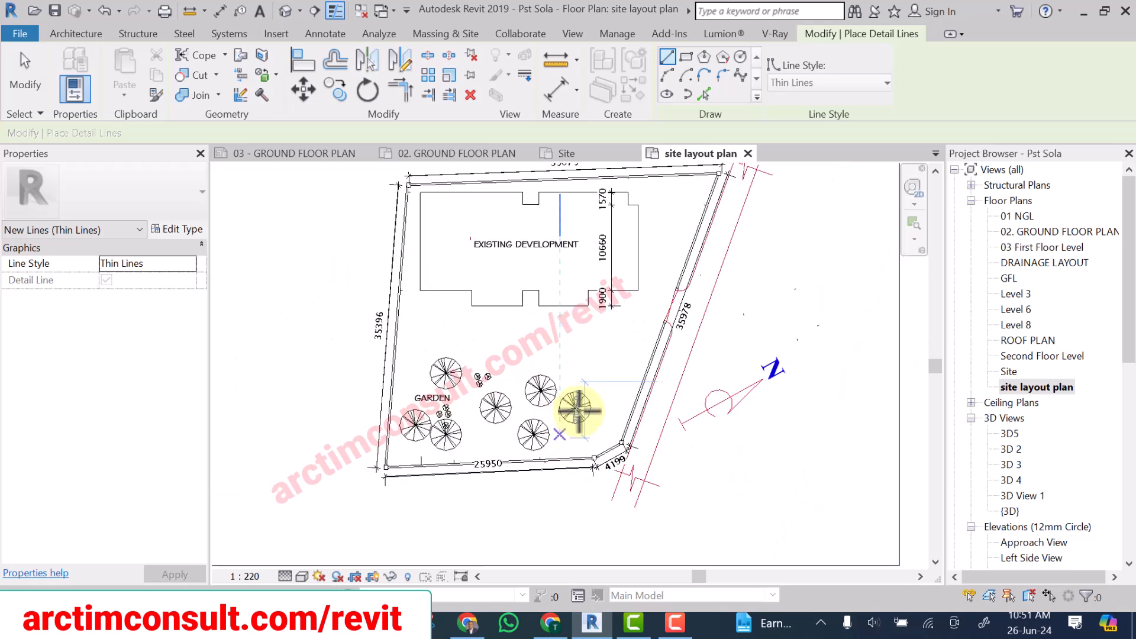
scroll(586, 411, "down", 1)
scroll(592, 414, "up", 2)
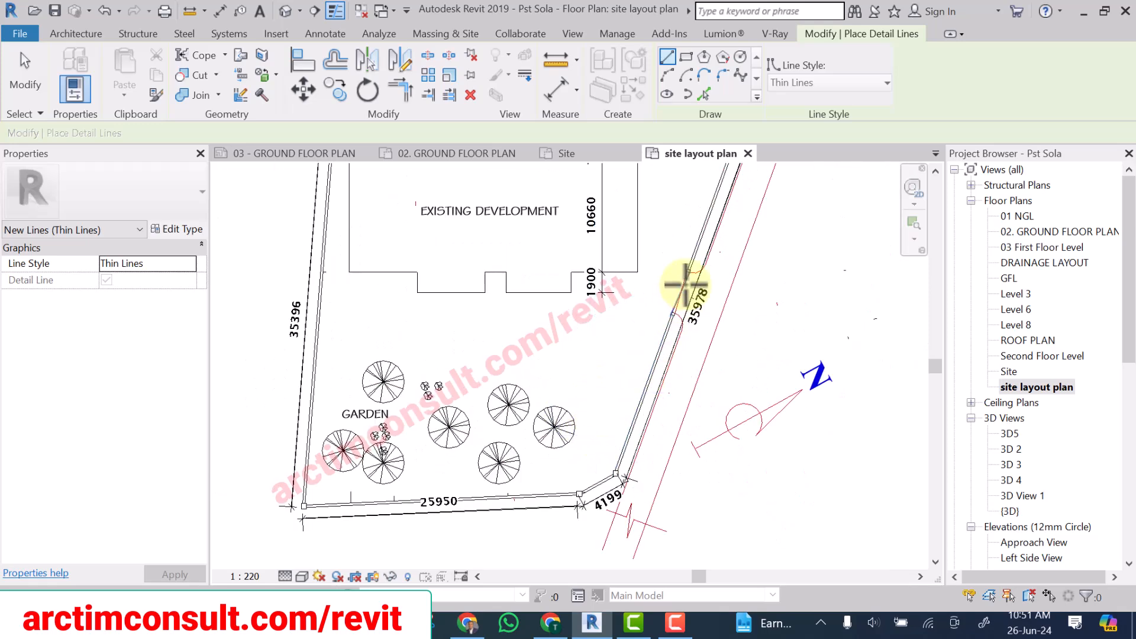
scroll(686, 266, "up", 6)
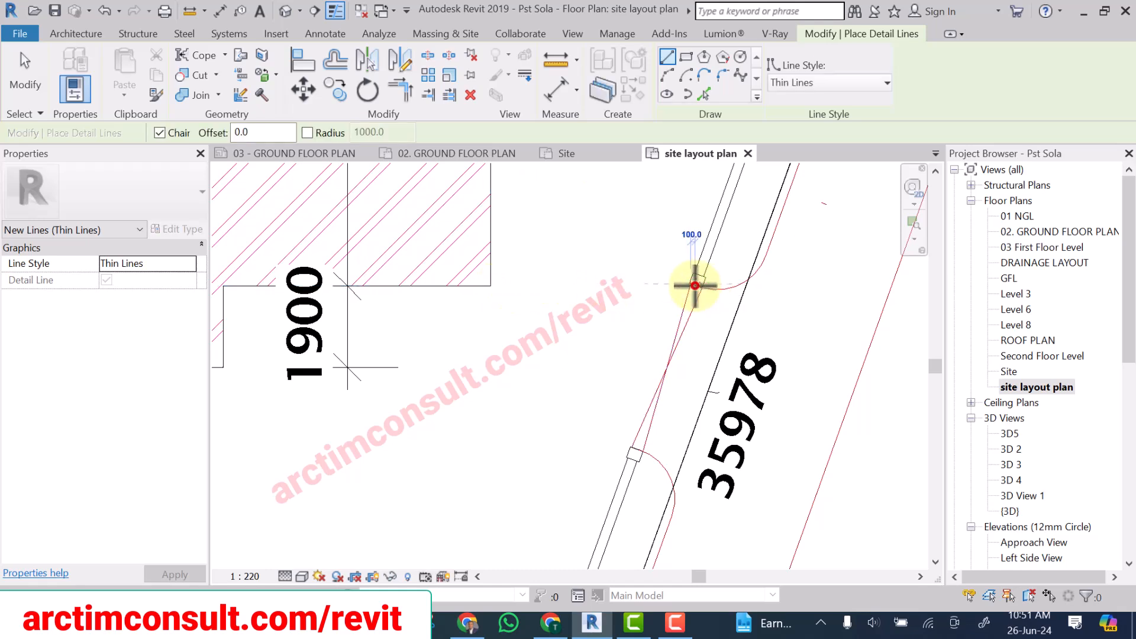
left_click(682, 284)
key("Escape")
key("Escape")
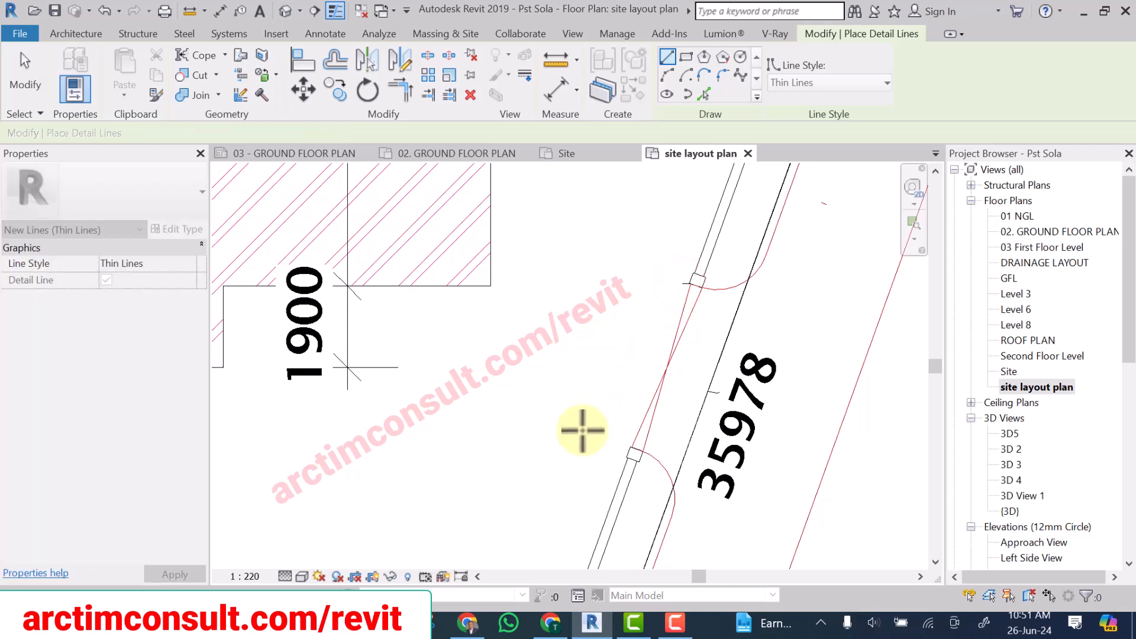
Draw a vertical detail line about 300 mm long up from the lower fence beside its right corner post, aligned with the development's lower projection.
scroll(608, 412, "down", 10)
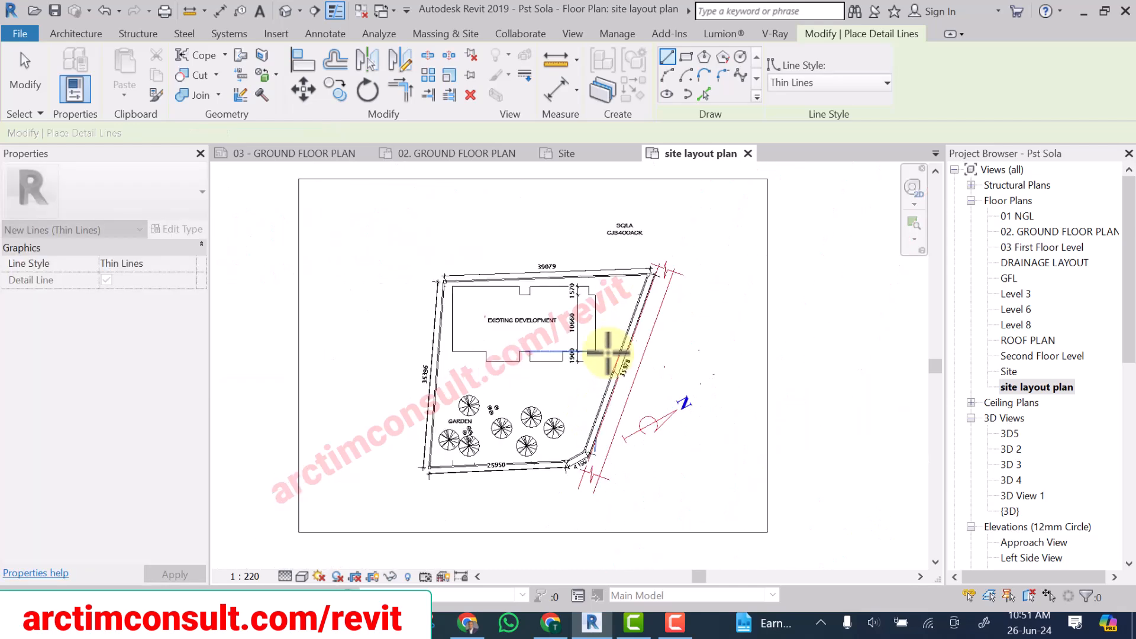
scroll(591, 416, "up", 8)
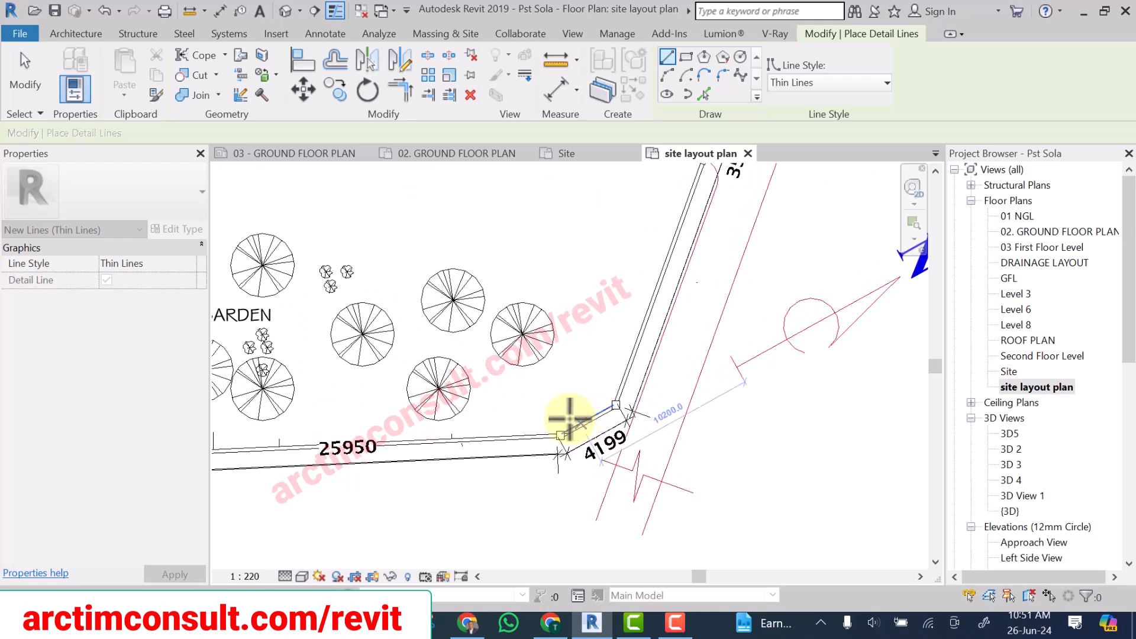
scroll(555, 426, "up", 5)
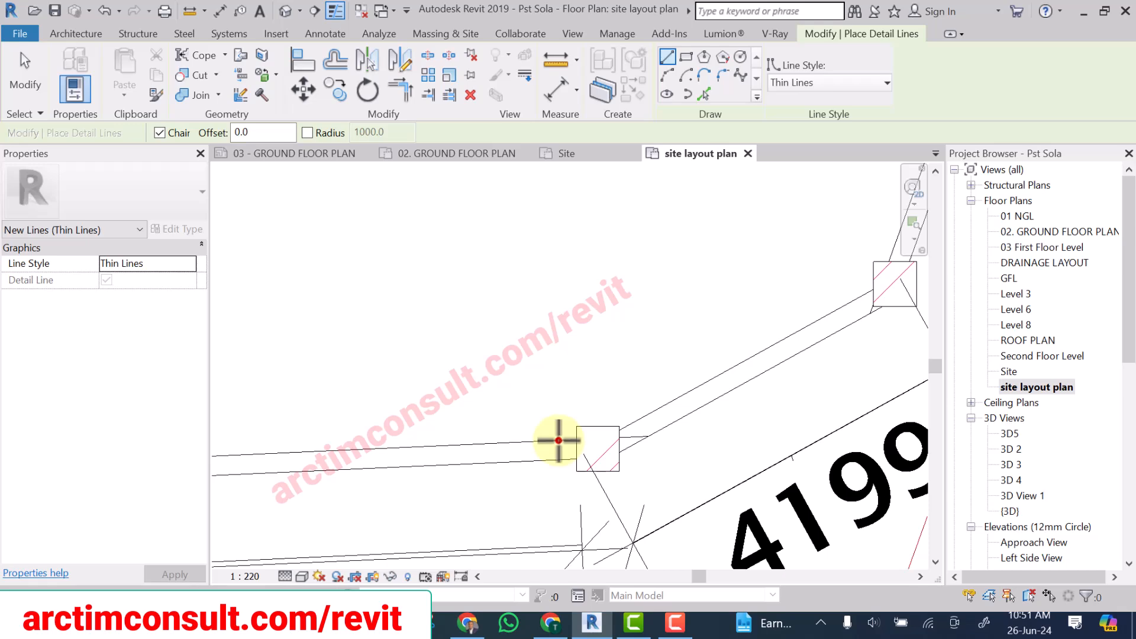
left_click(560, 441)
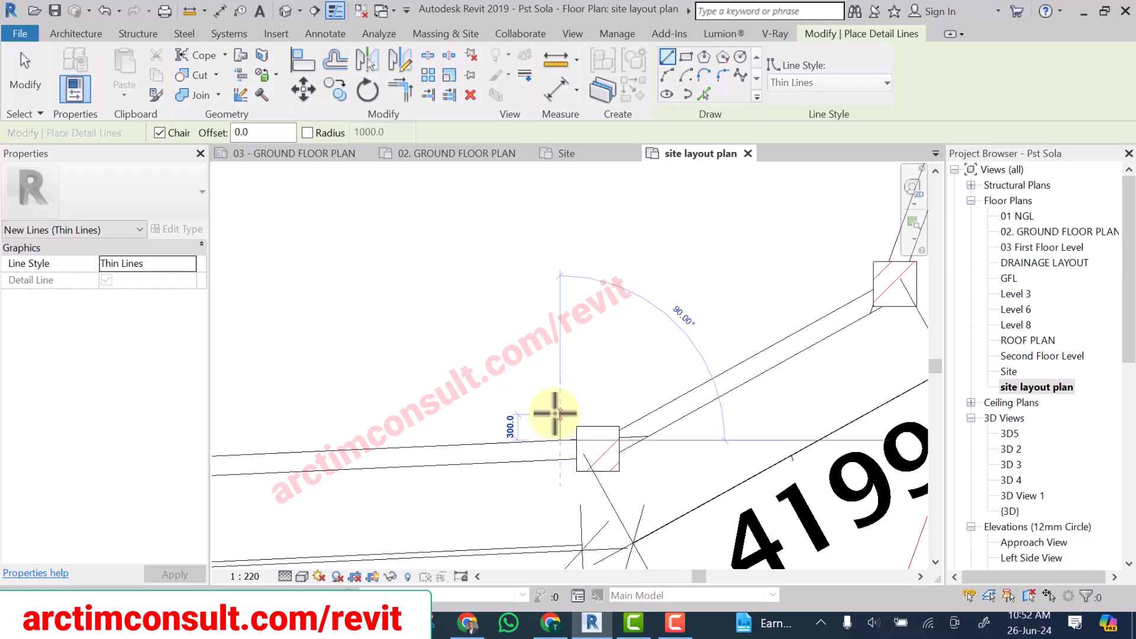
key("Escape")
key("Escape")
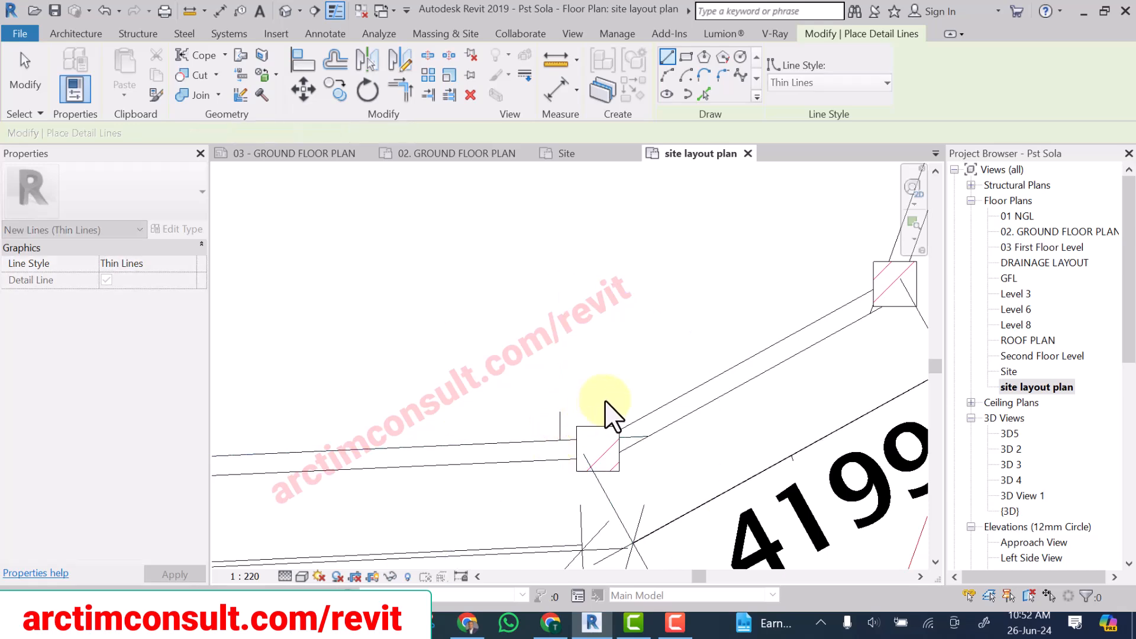
scroll(605, 414, "down", 5)
key("Escape")
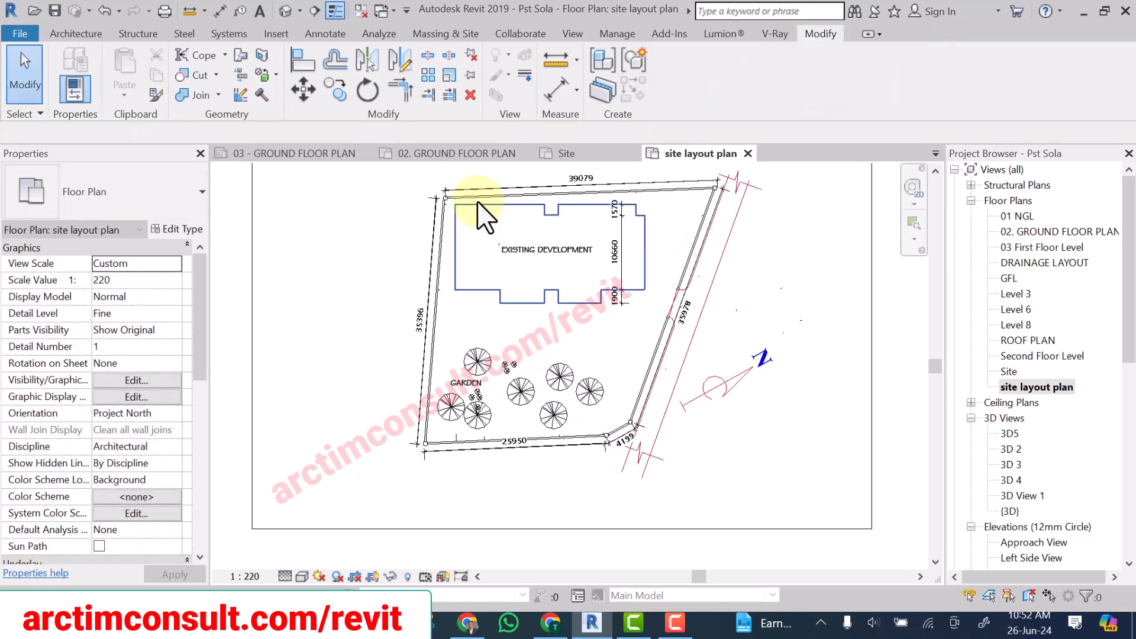
scroll(470, 195, "up", 5)
scroll(367, 237, "down", 4)
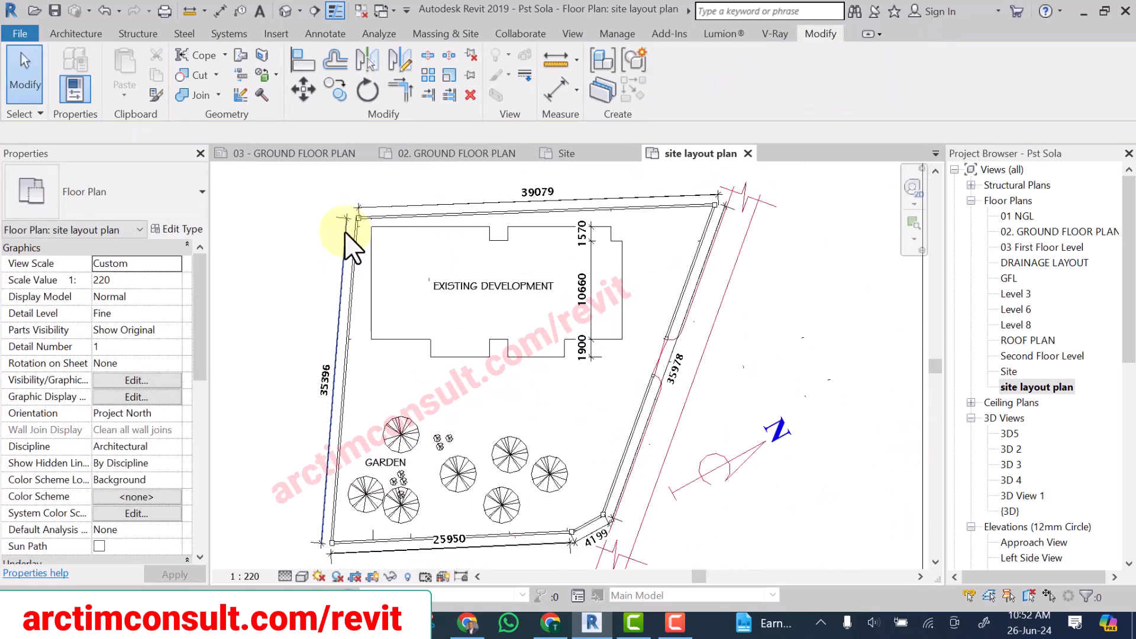
scroll(532, 241, "up", 4)
scroll(690, 236, "down", 4)
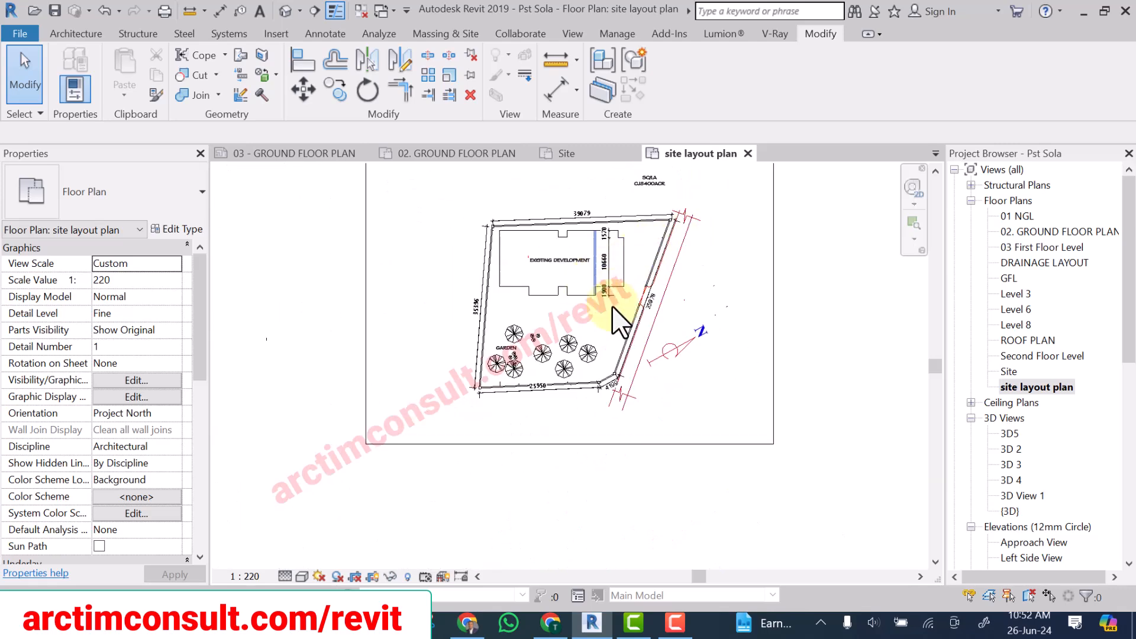
scroll(610, 302, "up", 4)
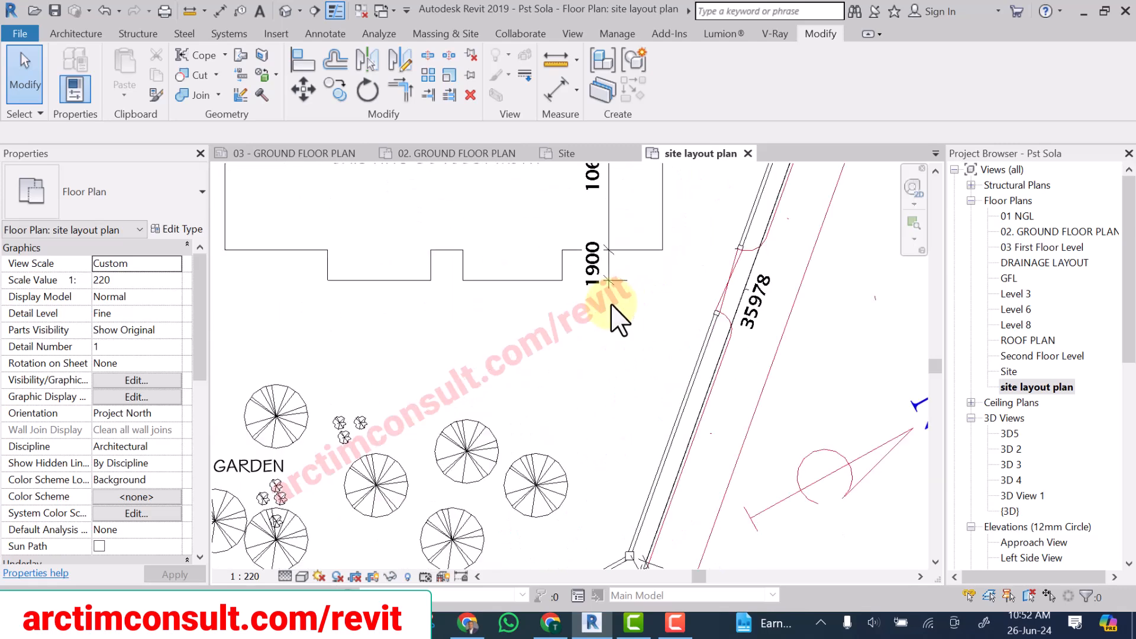
left_click(610, 273)
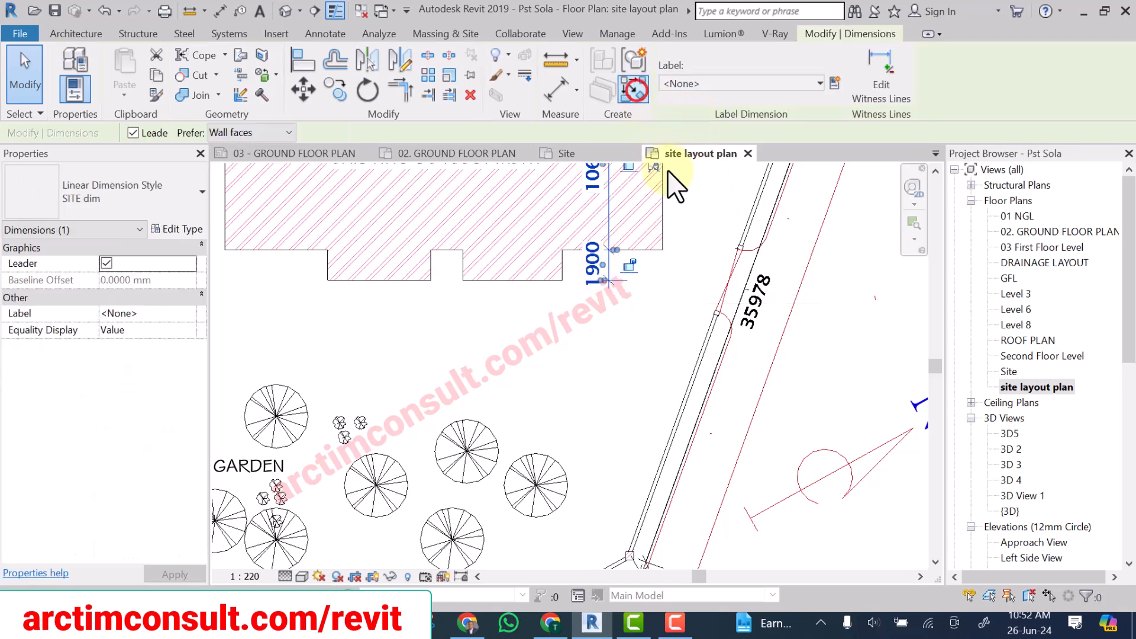
Start a horizontal aligned dimension string across the development's left and right walls and the end of the short detail line on the right fence.
key("d")
key("i")
scroll(719, 321, "down", 8)
scroll(556, 281, "up", 5)
left_click(559, 281)
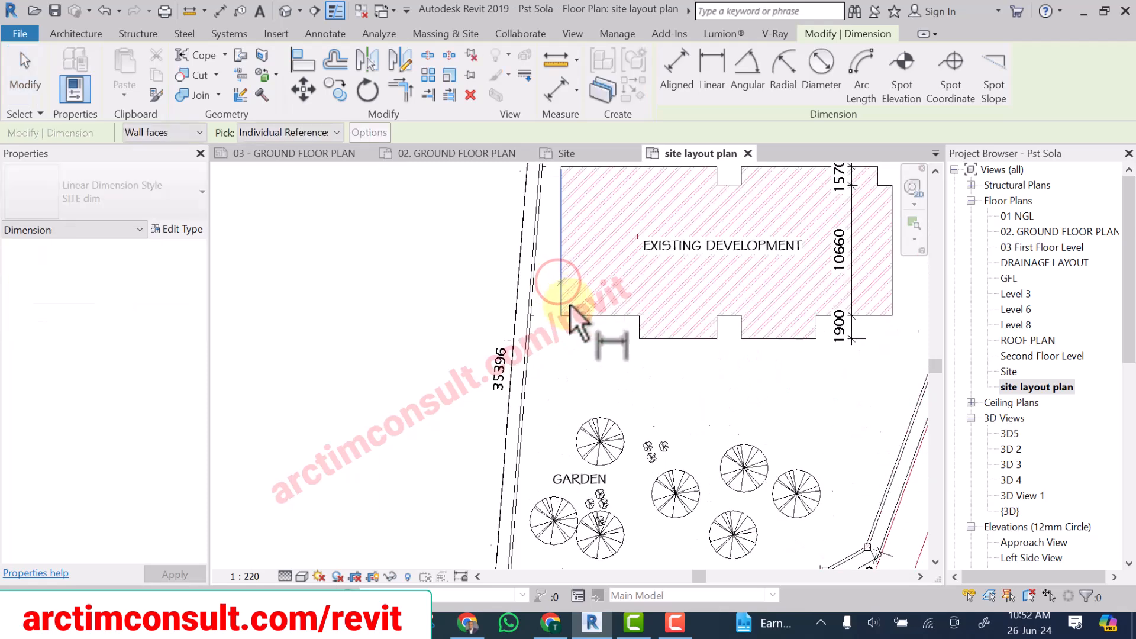
scroll(556, 303, "down", 3)
scroll(738, 294, "up", 2)
scroll(743, 296, "up", 2)
left_click(757, 296)
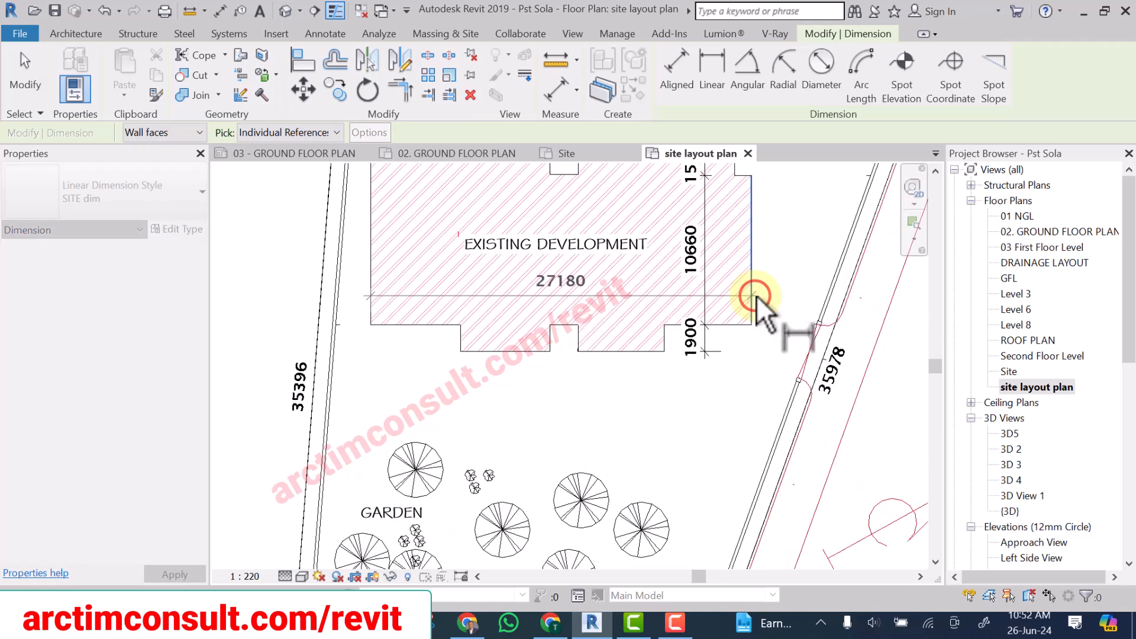
scroll(821, 314, "up", 5)
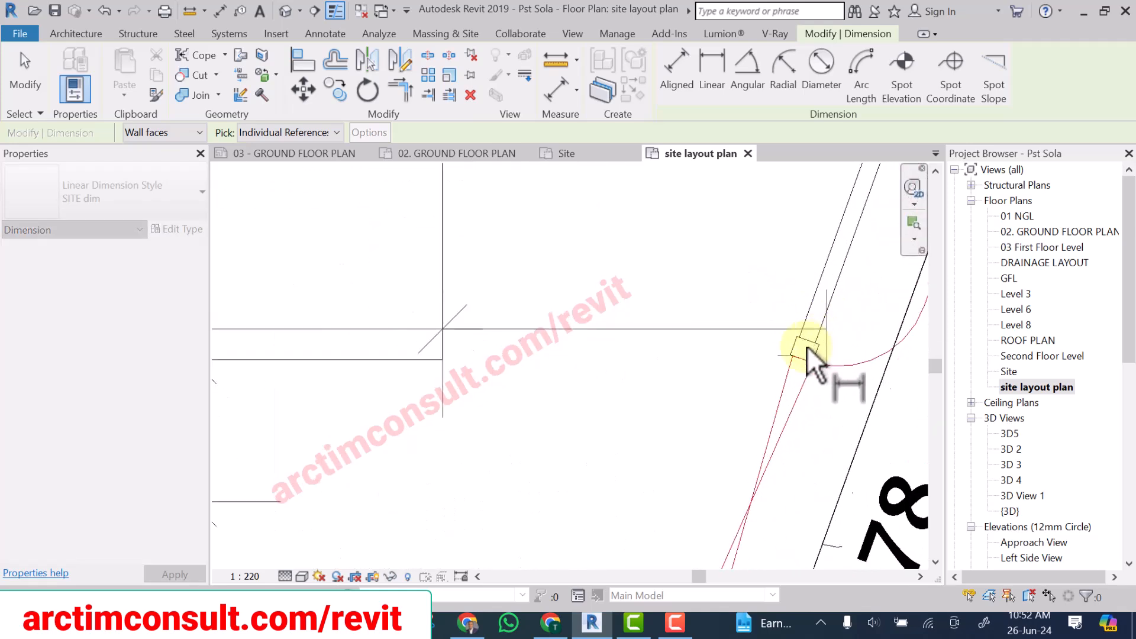
scroll(799, 349, "up", 1)
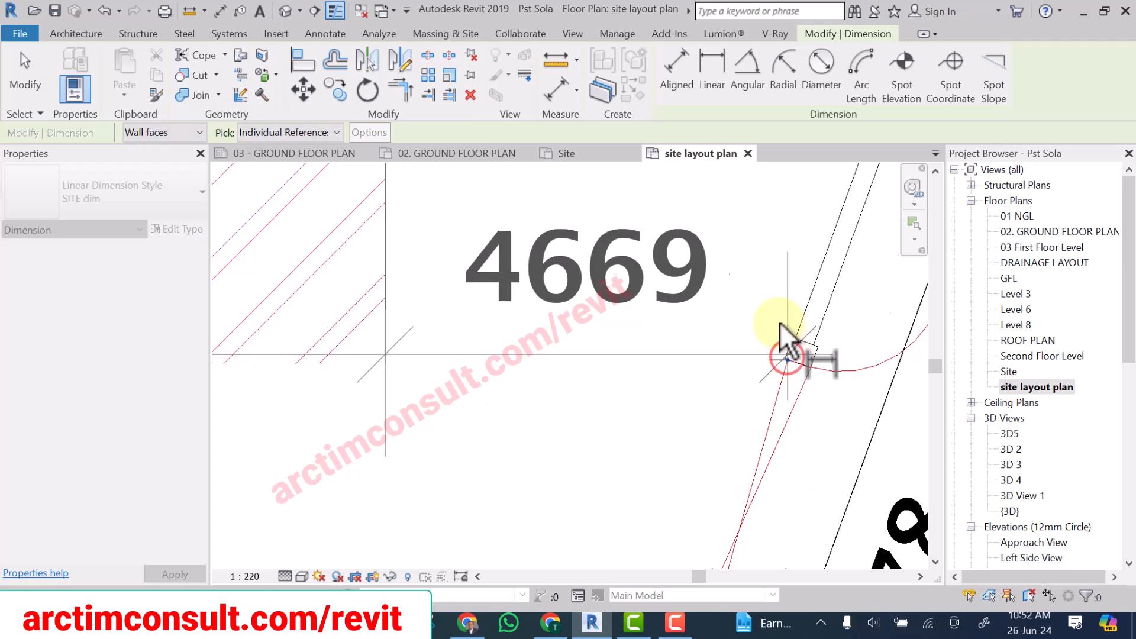
Extend the horizontal dimension string to the left fence's lower detail line and place it just above the development's lower edge.
scroll(780, 326, "down", 5)
scroll(758, 291, "down", 2)
scroll(758, 290, "down", 2)
scroll(544, 310, "up", 6)
scroll(518, 324, "up", 3)
left_click(472, 352)
scroll(491, 297, "down", 3)
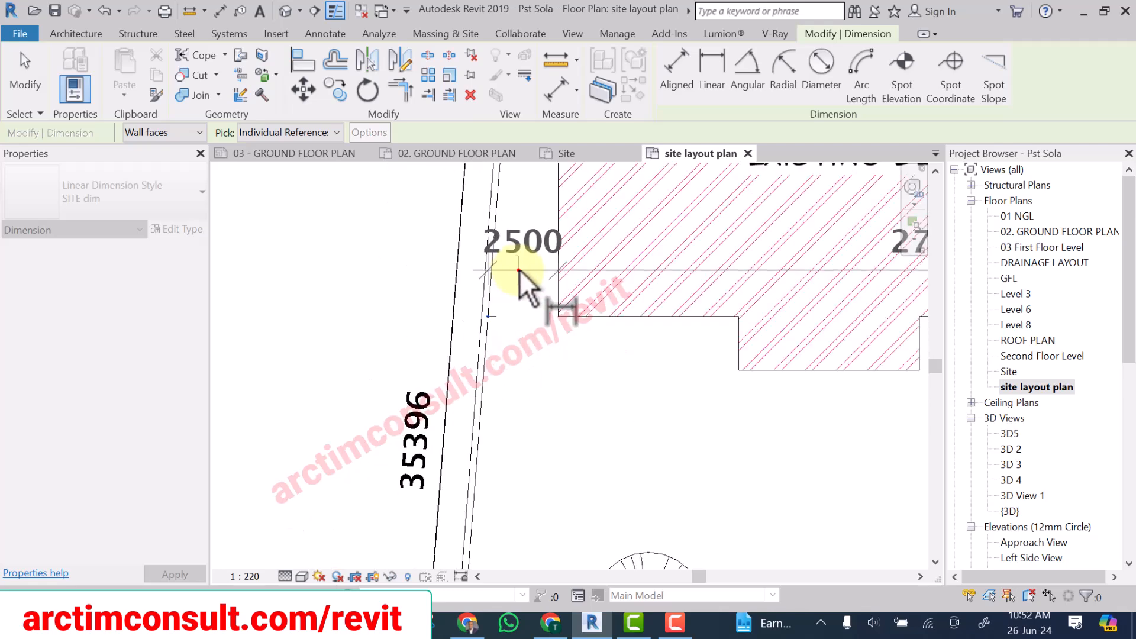
left_click(519, 268)
Add a vertical dimension string from the upper fence's left detail line through the development's upper edge to its lower edge, placed inside the left wall.
scroll(491, 379, "down", 1)
scroll(489, 385, "down", 4)
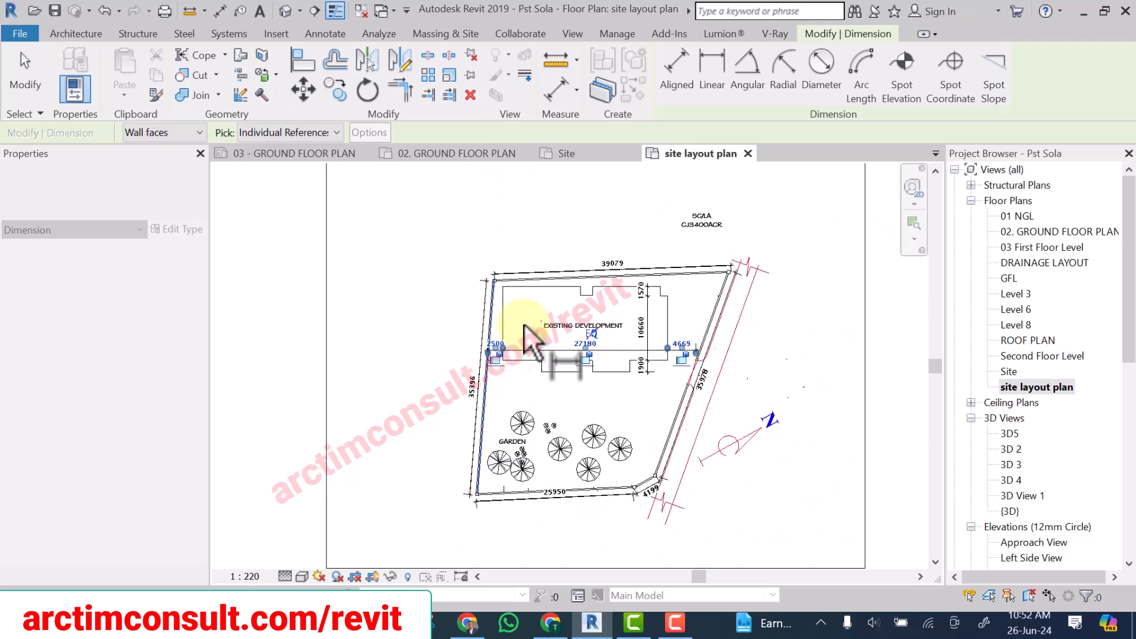
scroll(541, 284, "up", 5)
scroll(489, 294, "up", 2)
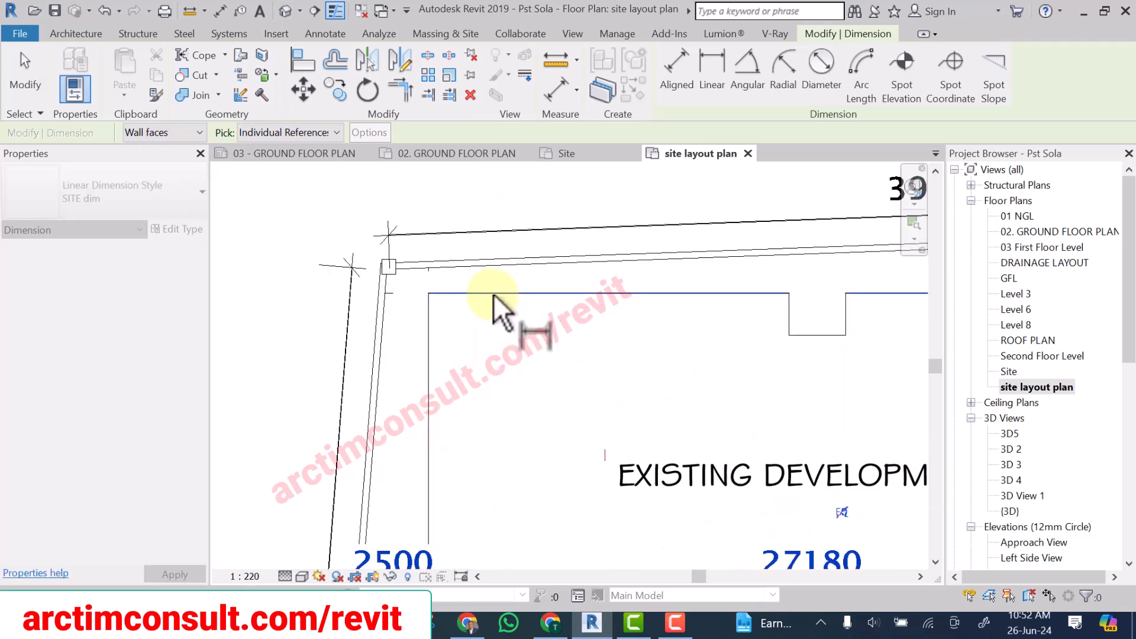
left_click(488, 290)
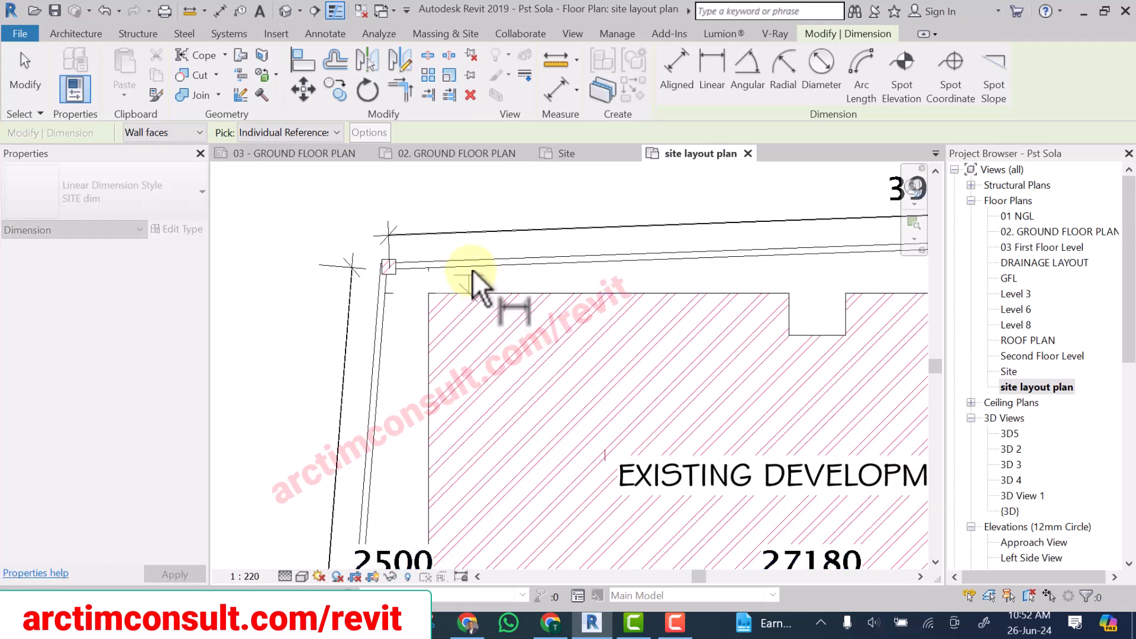
scroll(491, 332, "down", 4)
left_click(499, 487)
scroll(455, 287, "up", 1)
scroll(455, 268, "up", 3)
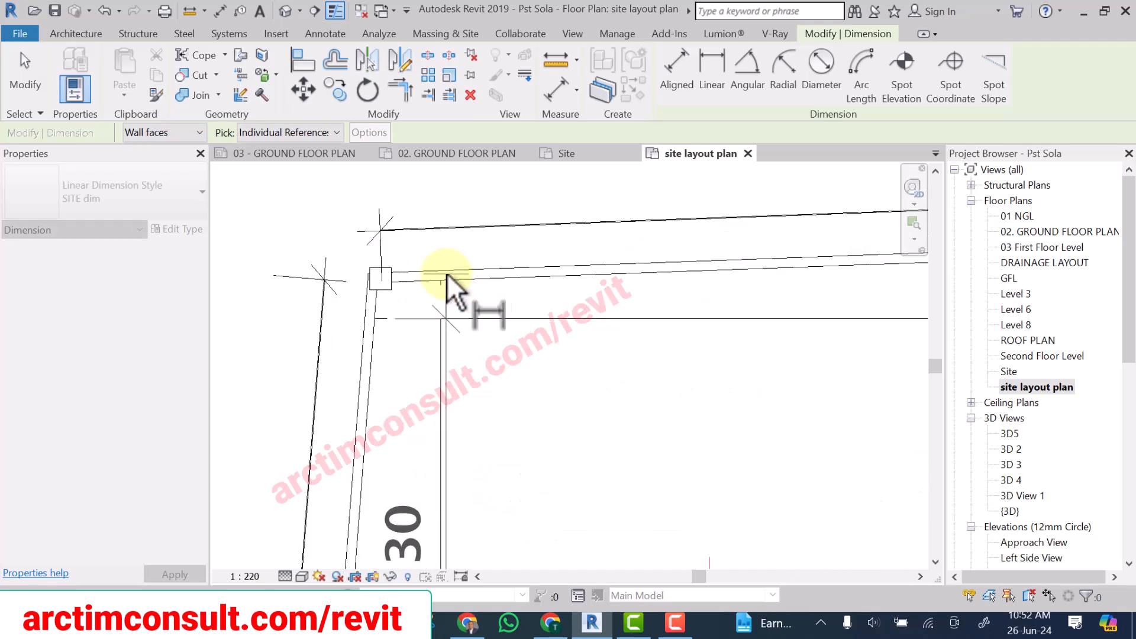
left_click(437, 288)
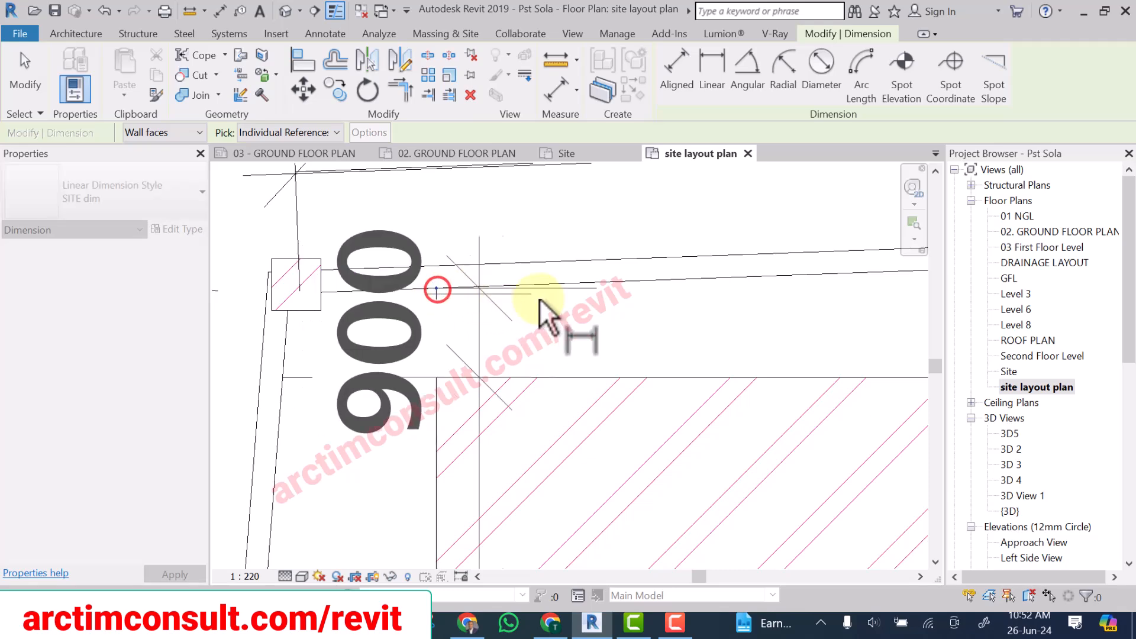
left_click(611, 304)
scroll(576, 266, "down", 4)
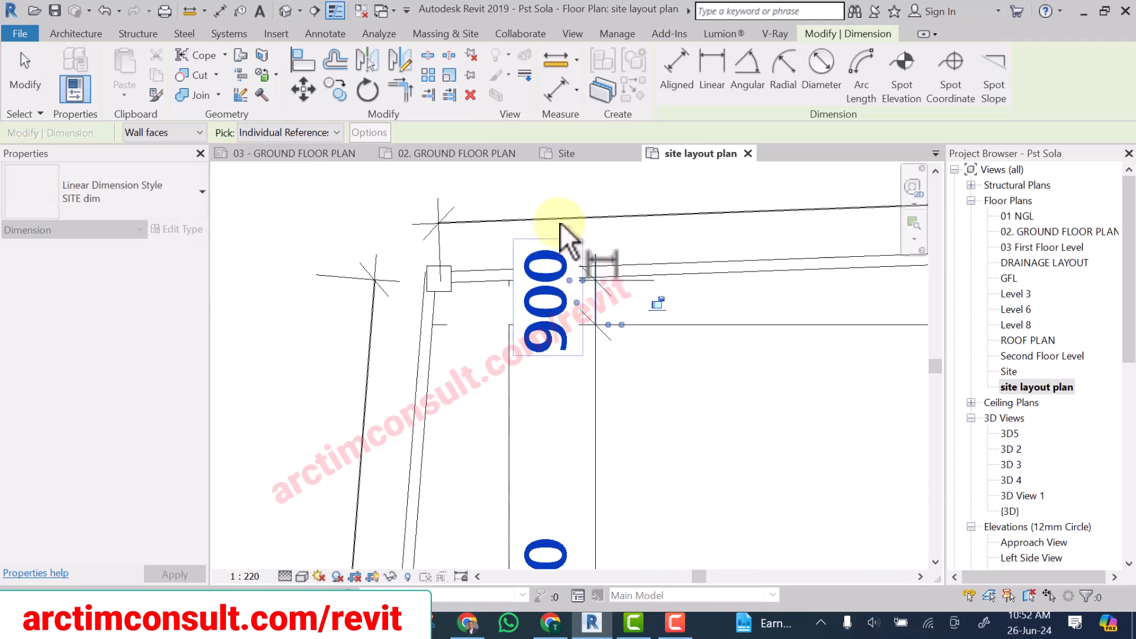
left_click(575, 187)
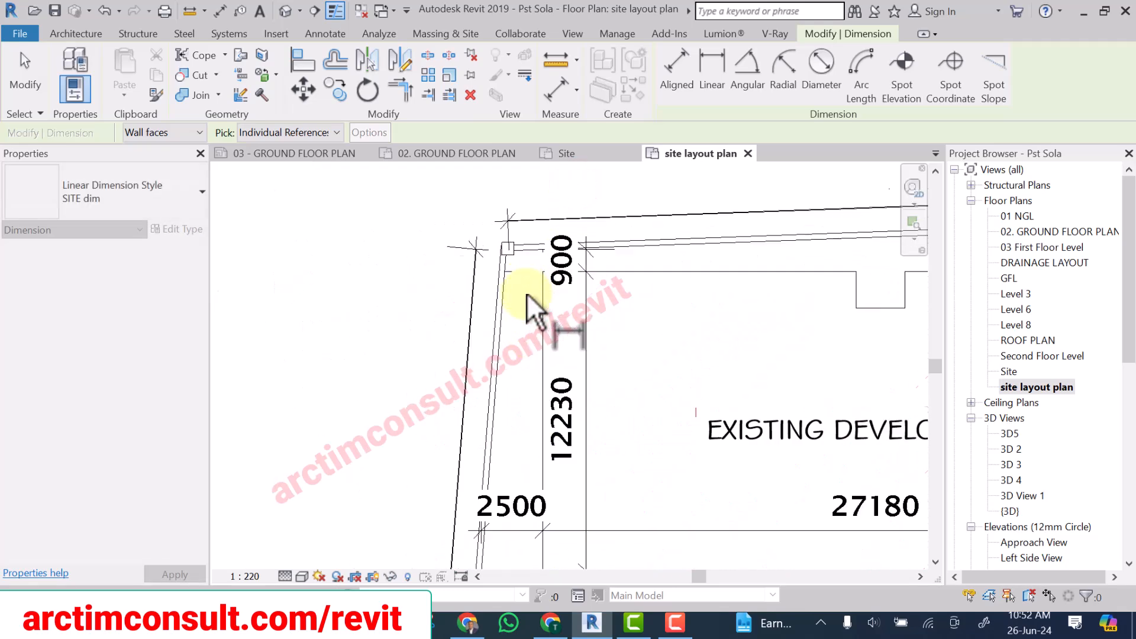
Dimension the gap between the development's left wall and the left fence's upper detail line, placing it just below the upper-left corner.
scroll(525, 287, "up", 2)
left_click(561, 326)
scroll(498, 262, "up", 3)
left_click(488, 264)
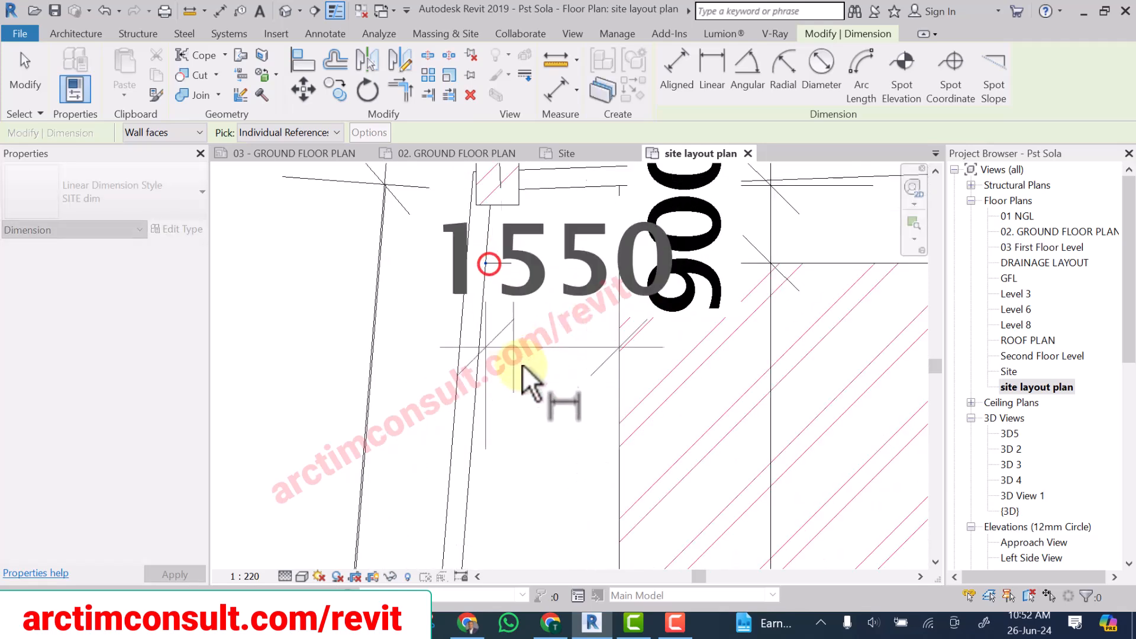
left_click(537, 457)
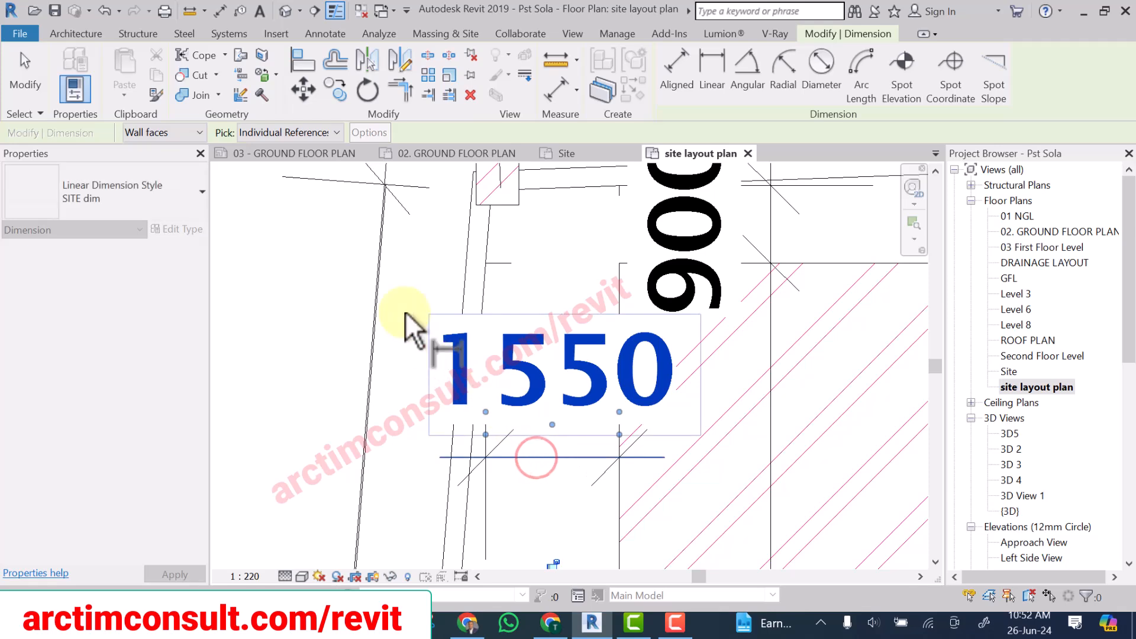
Edit the witness lines of the development's right-hand vertical dimension string to include the upper fence's detail line near the upper-right corner.
scroll(405, 312, "down", 6)
scroll(562, 307, "up", 5)
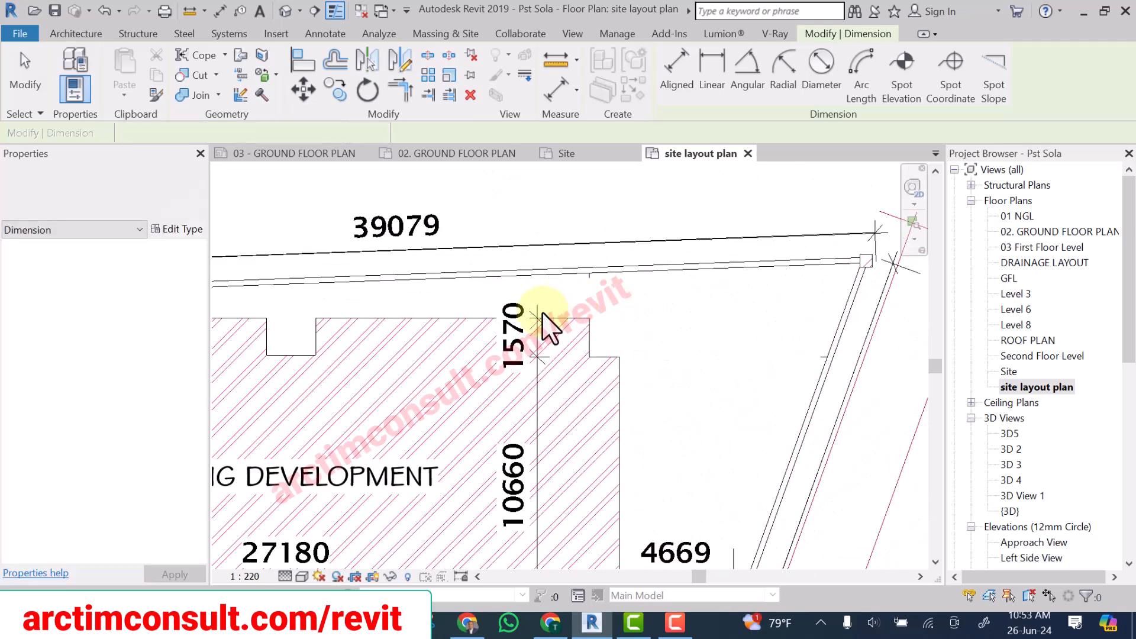
key("Escape")
key("Escape")
left_click(534, 309)
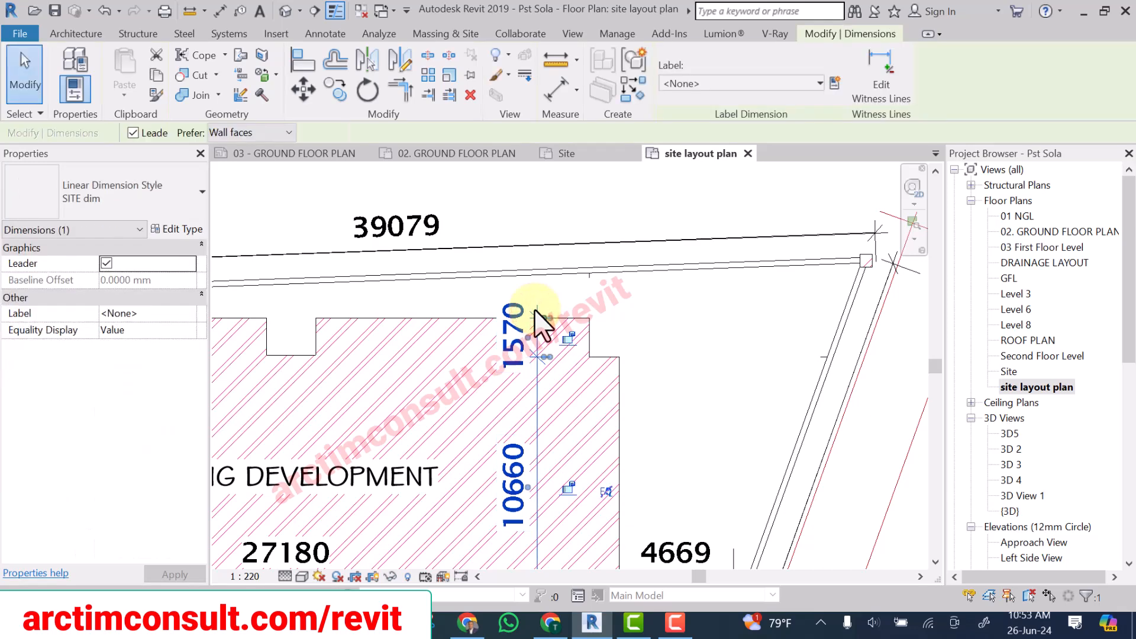
left_click(878, 72)
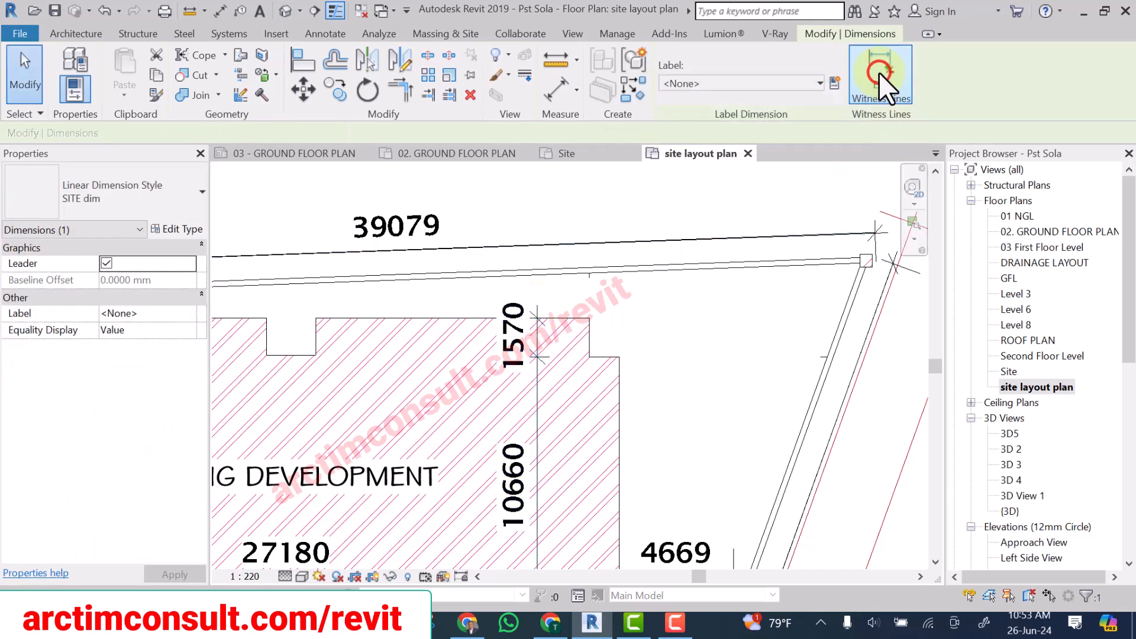
scroll(550, 291, "up", 4)
left_click(559, 294)
left_click(635, 359)
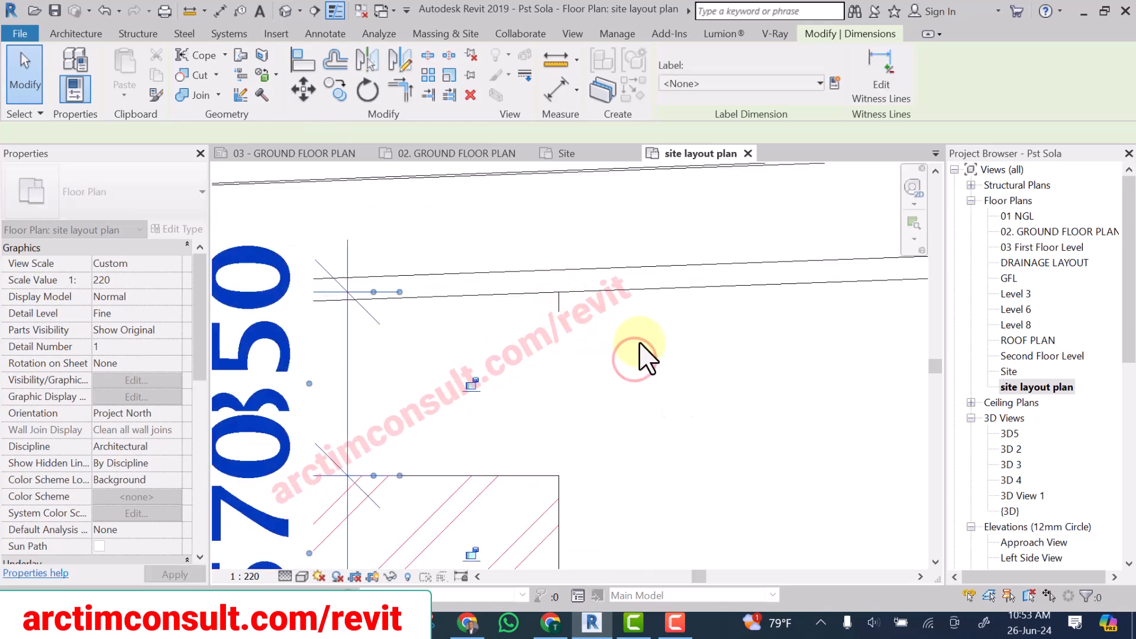
Move the 1850 dimension text above the upper fence, clear of the 1570 text.
scroll(635, 358, "down", 5)
scroll(559, 362, "up", 2)
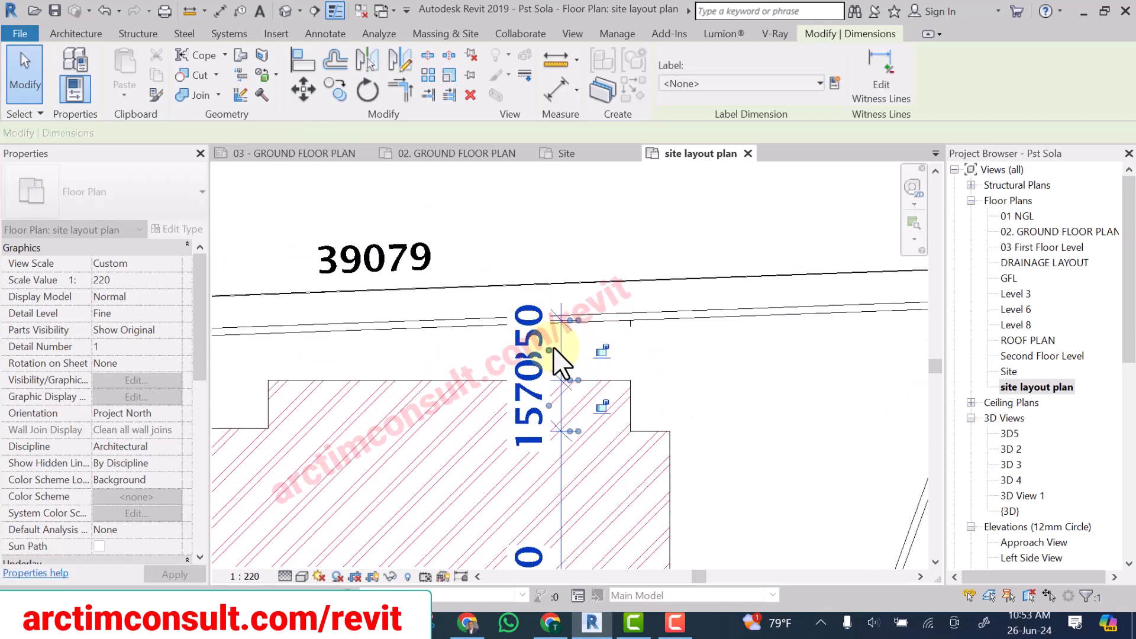
left_click(558, 358)
left_click_drag(521, 288, 524, 254)
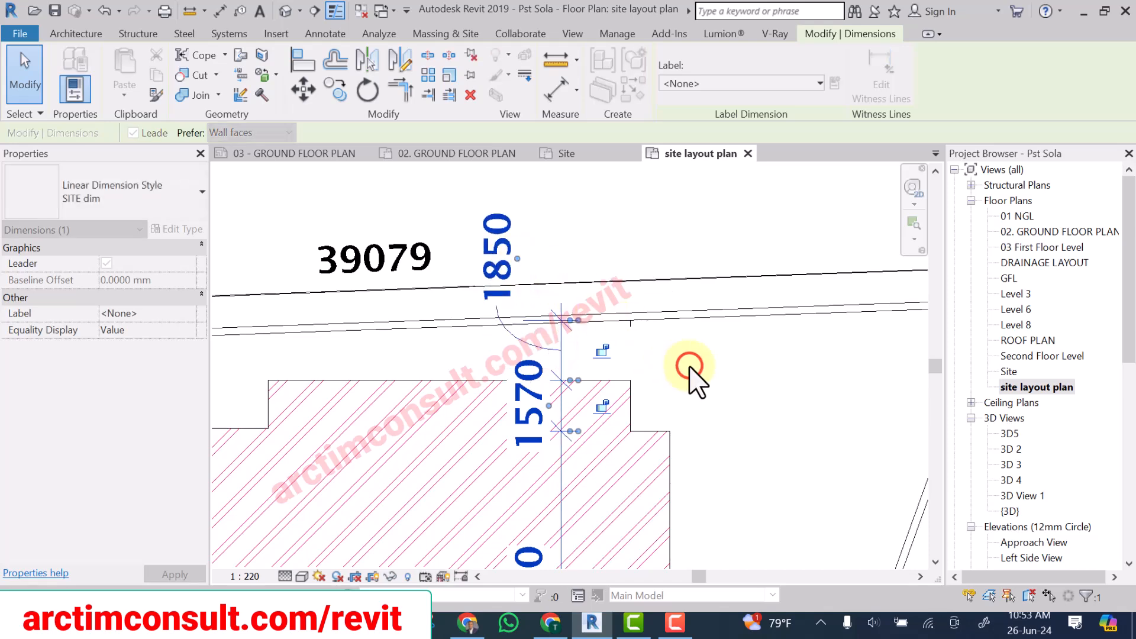
left_click(631, 228)
scroll(609, 254, "down", 5)
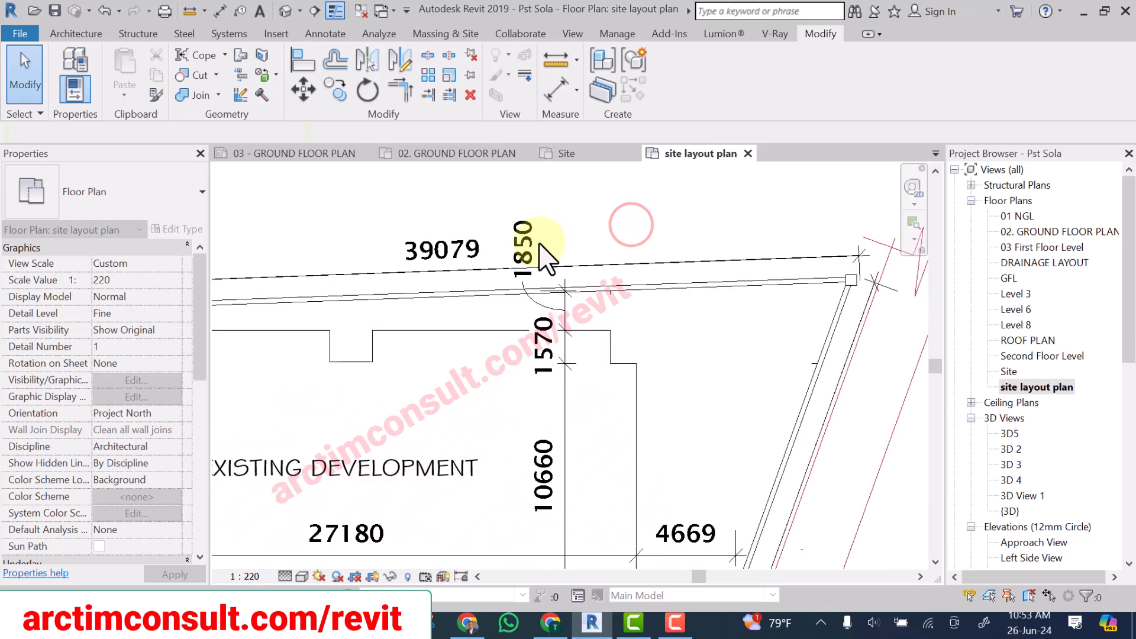
Dimension the gap between the development's right wall and the right fence's upper detail line, placing it just below the upper-right corner.
scroll(586, 311, "up", 5)
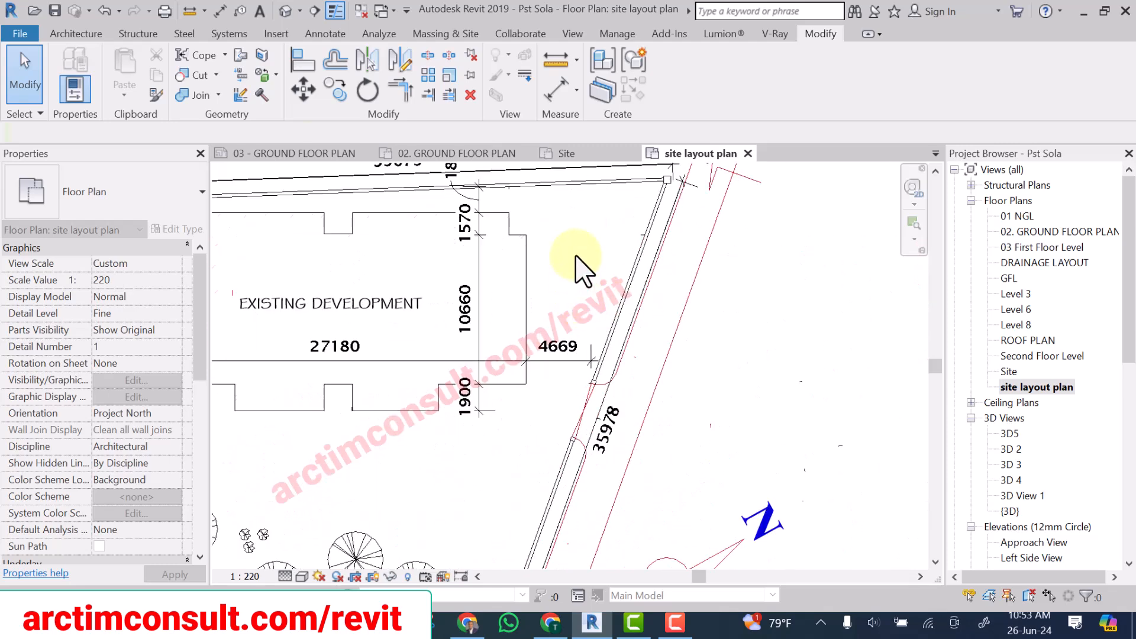
middle_click_drag(574, 323, 575, 366)
scroll(581, 317, "up", 1)
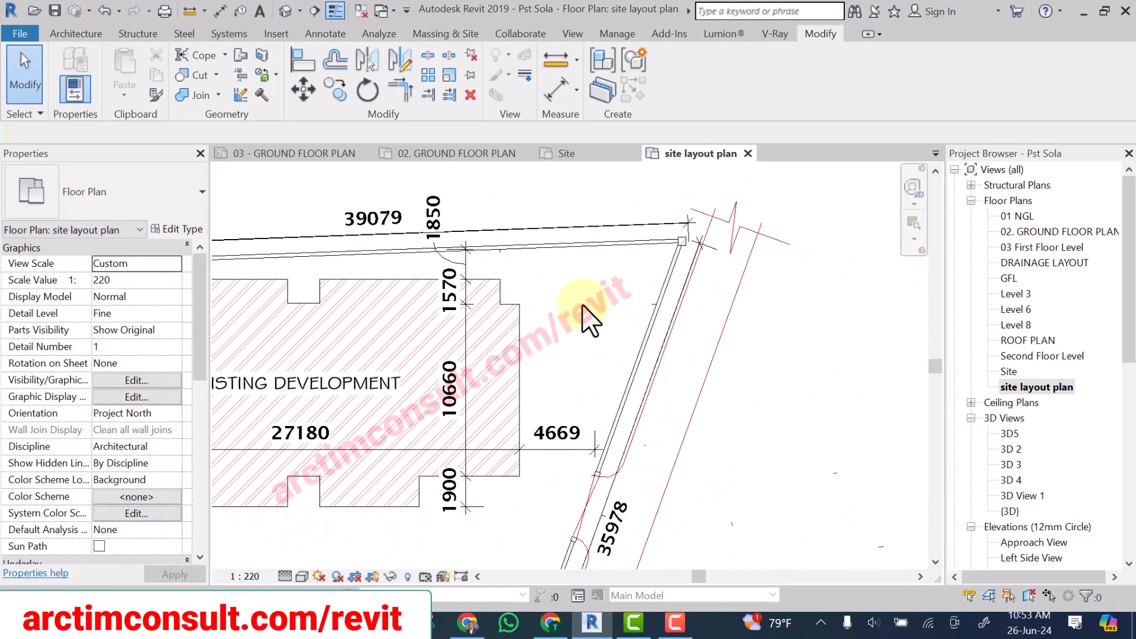
scroll(521, 327, "up", 2)
left_click(518, 329)
scroll(685, 295, "up", 1)
left_click(698, 300)
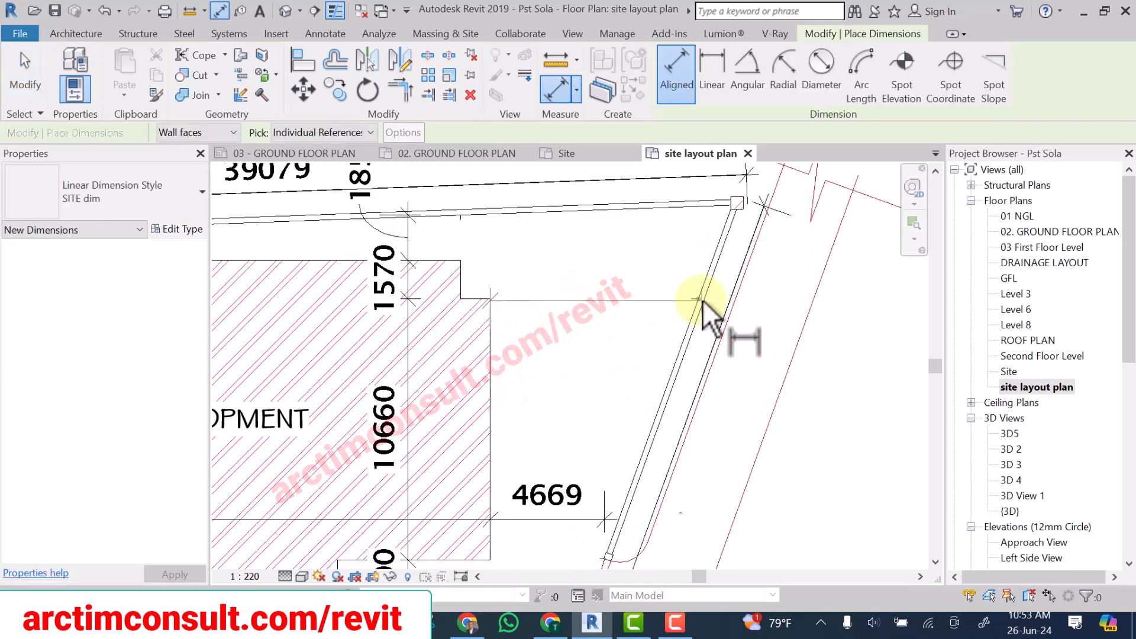
left_click(605, 309)
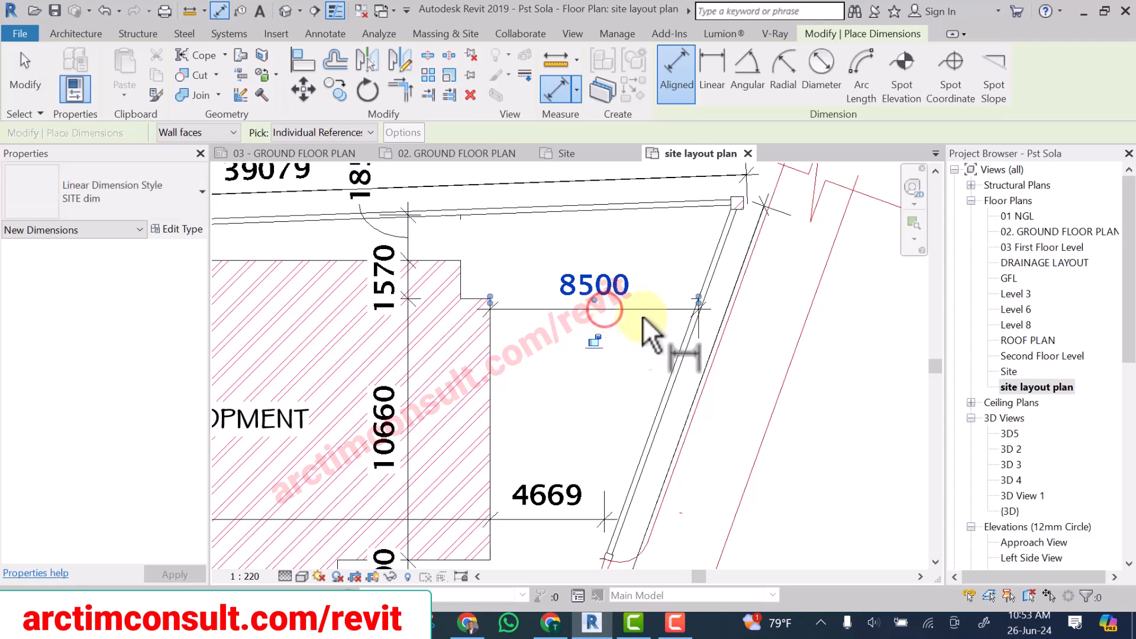
scroll(704, 304, "down", 4)
key("Escape")
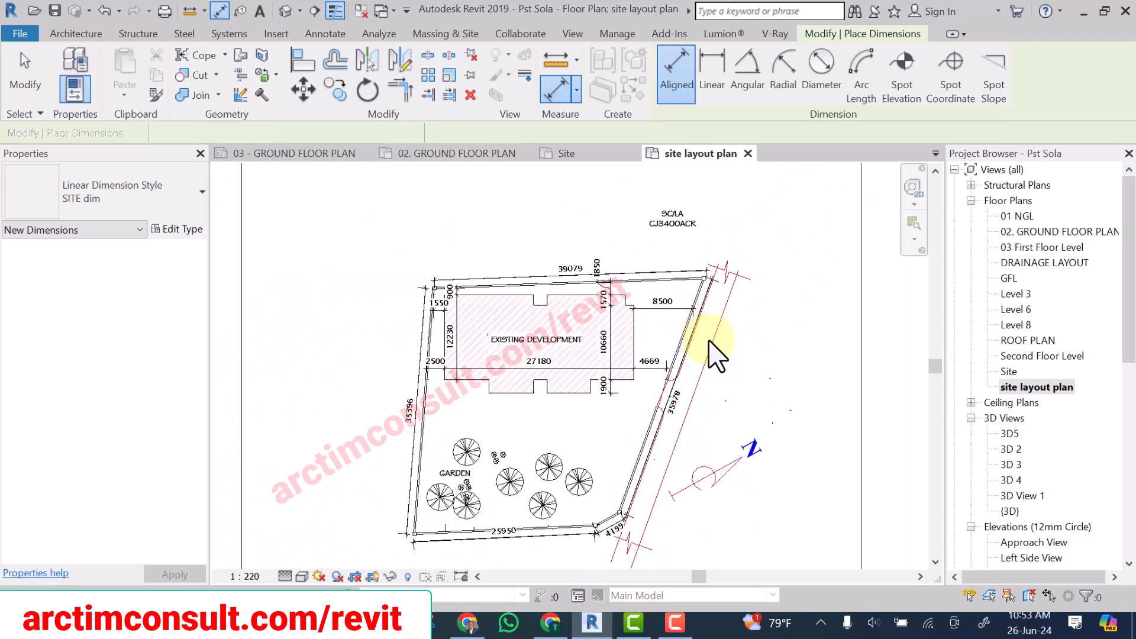
key("Escape")
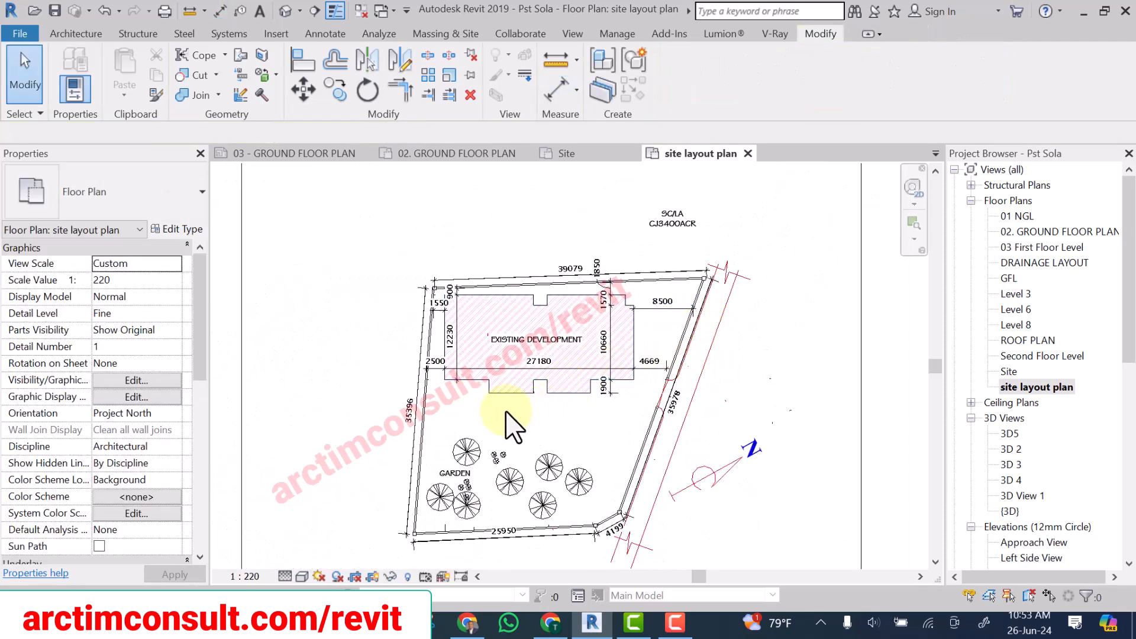
Dimension the development's full height from its lowest edge to its upper edge, placing the string inside the left half.
scroll(510, 421, "up", 2)
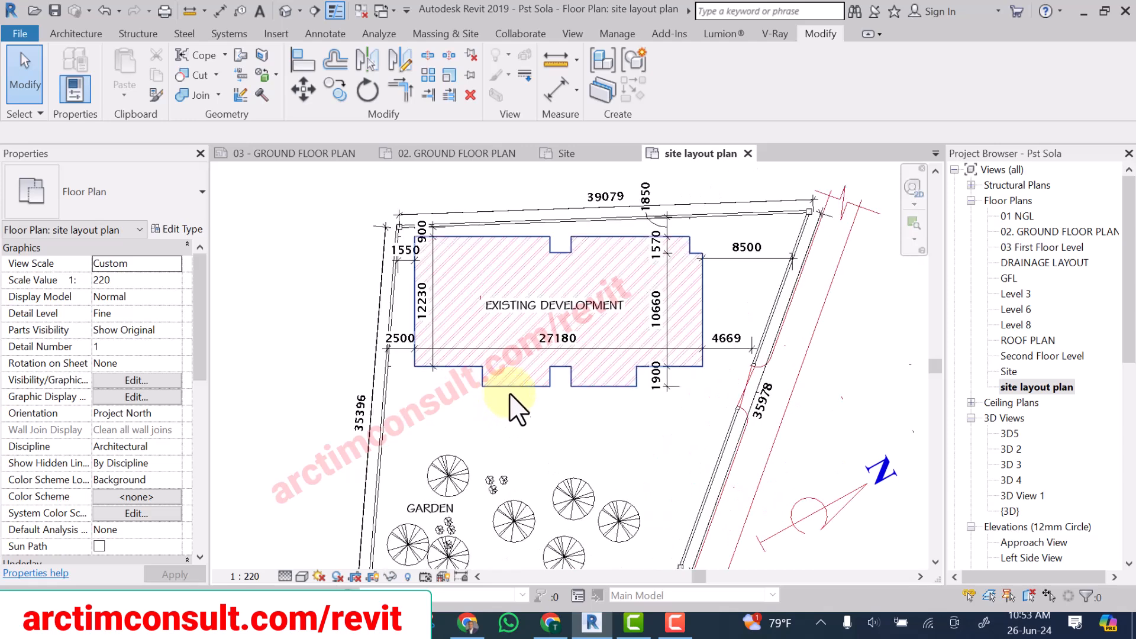
key("d")
key("i")
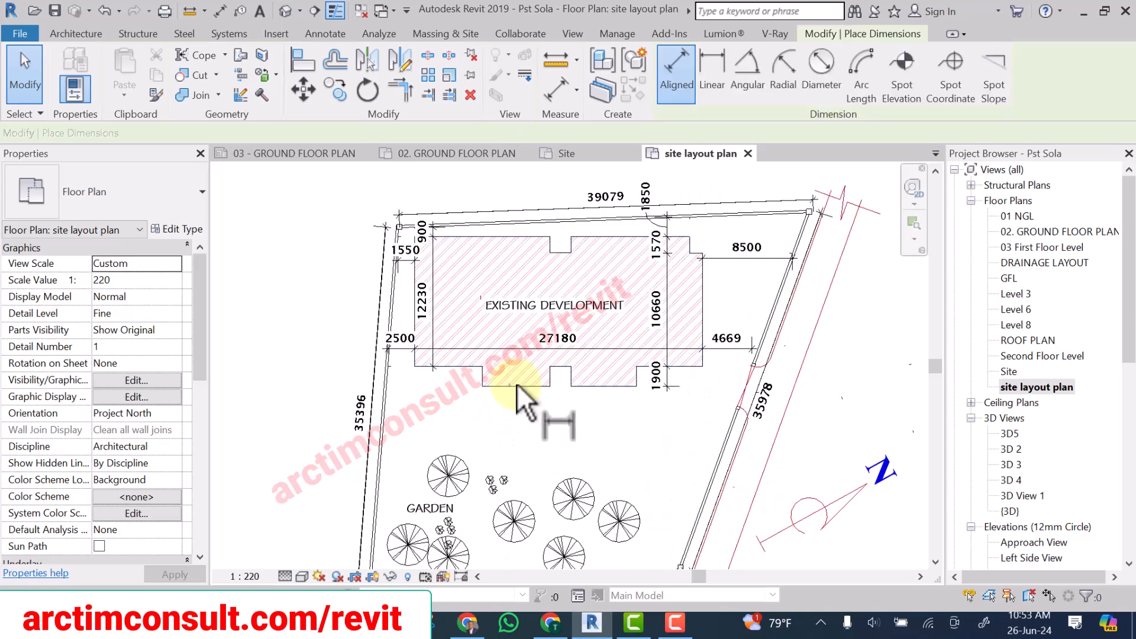
scroll(515, 385, "up", 5)
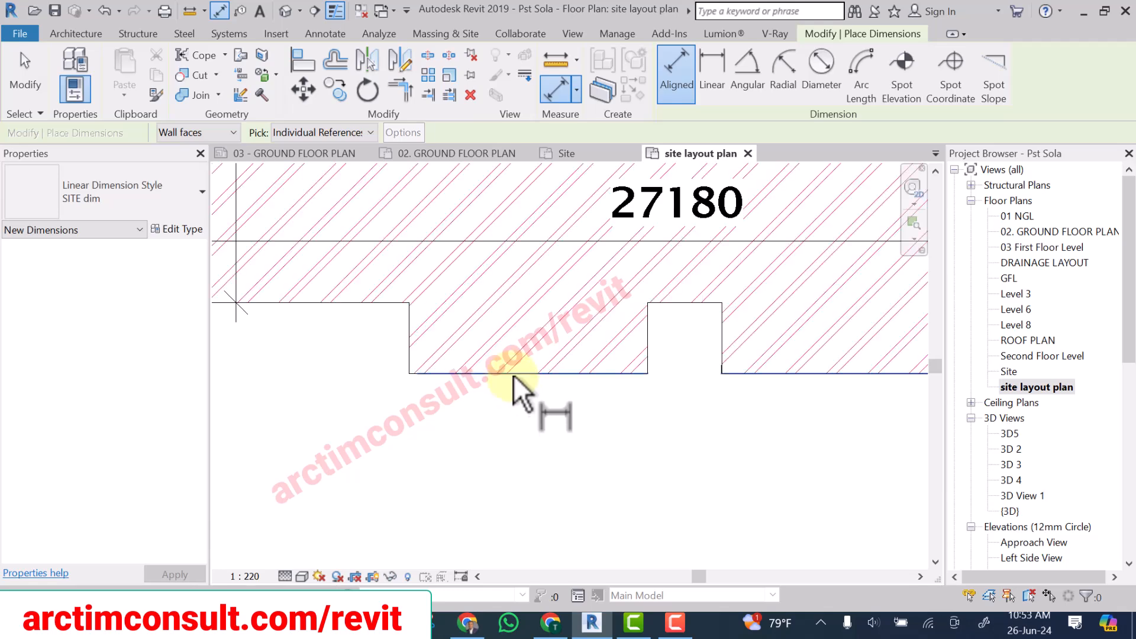
scroll(495, 399, "down", 3)
scroll(489, 333, "down", 4)
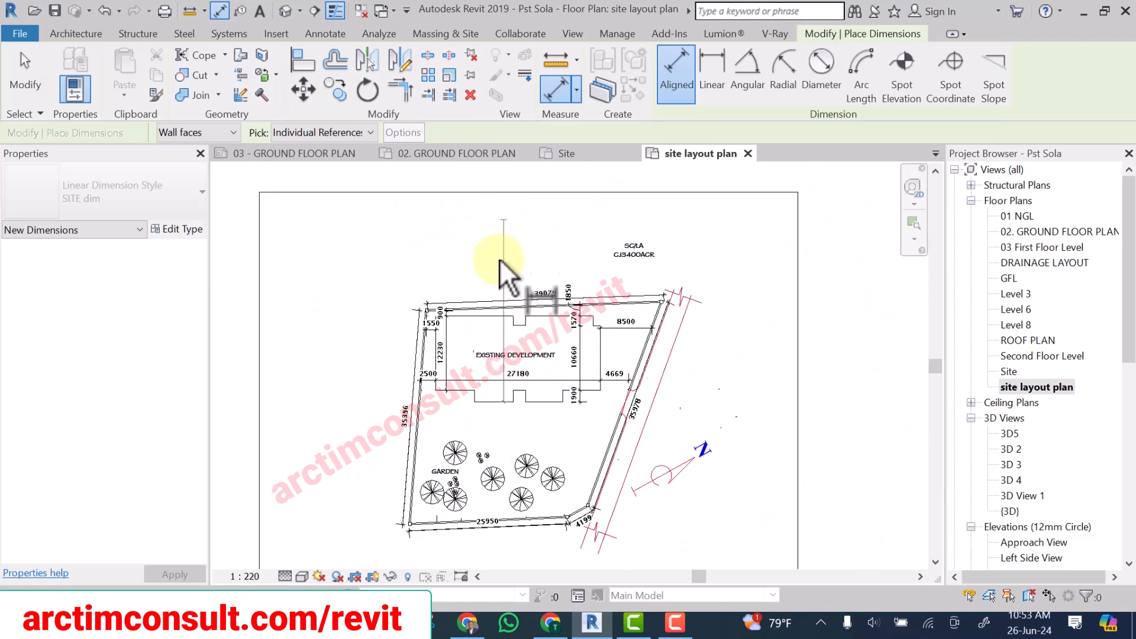
scroll(497, 320, "up", 3)
scroll(494, 307, "up", 4)
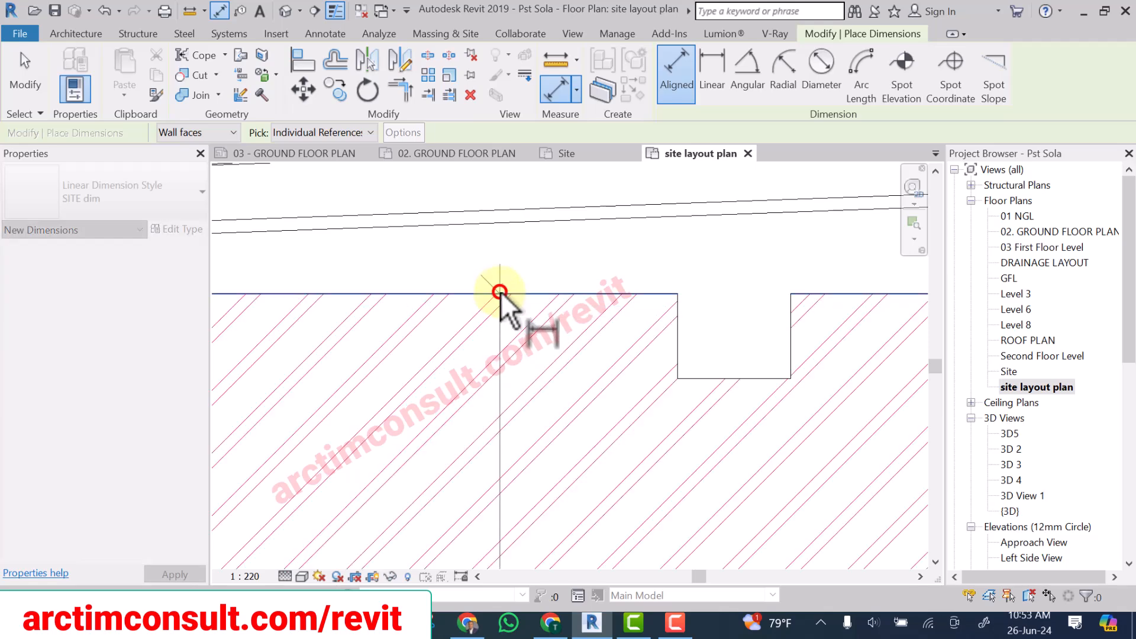
scroll(501, 292, "down", 4)
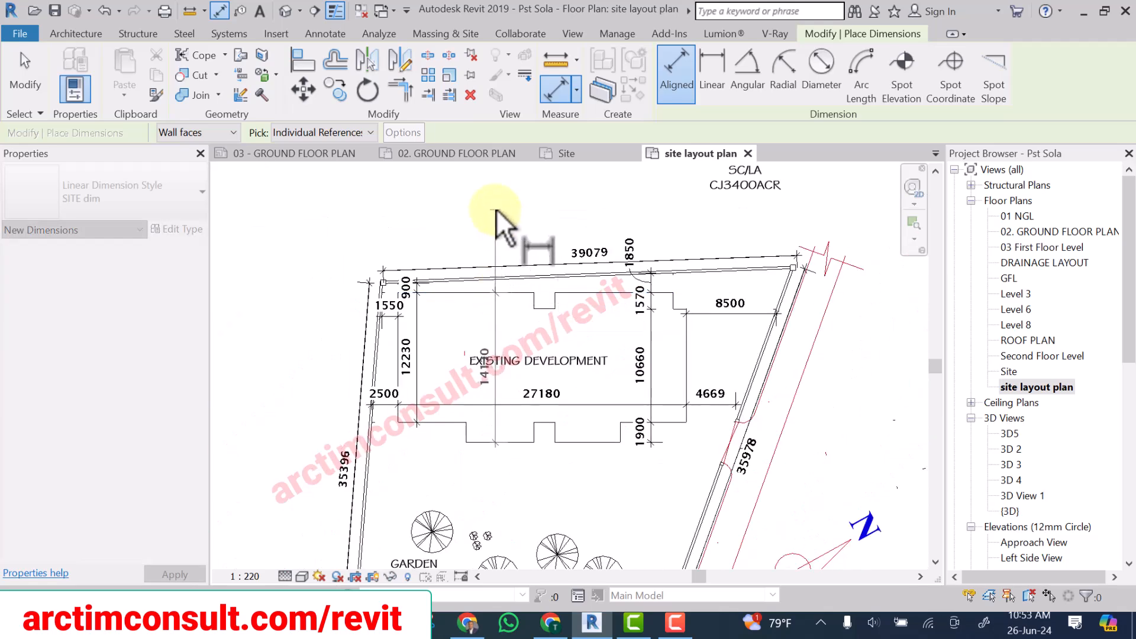
left_click(495, 179)
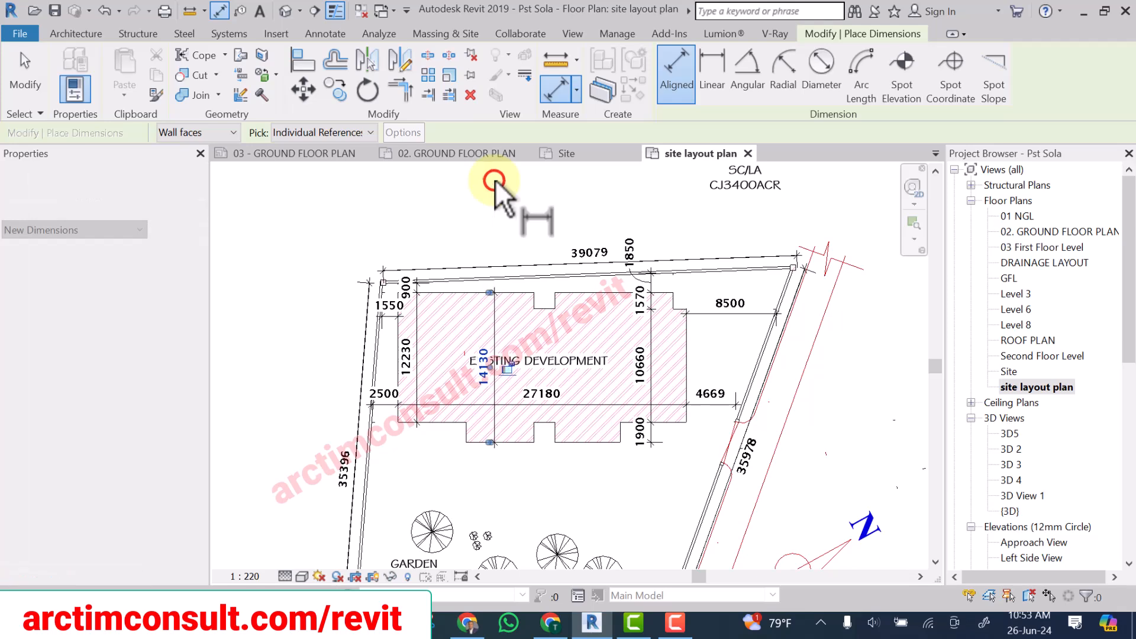
Move the 14130 dimension text up along its line, clear of the EXISTING DEVELOPMENT label.
scroll(487, 341, "up", 2)
scroll(490, 390, "up", 2)
left_click_drag(495, 384, 495, 282)
scroll(493, 307, "down", 3)
key("Escape")
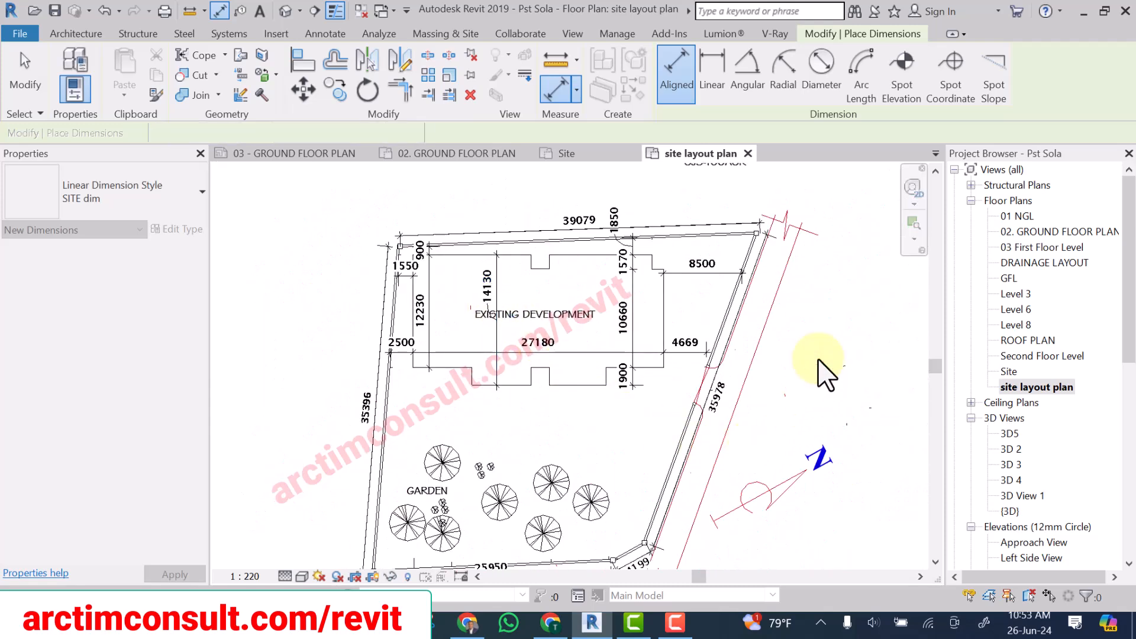
key("Escape")
Dimension the setback from the development's lowest edge to the lower fence's left detail line, placing it just right of the GARDEN label.
scroll(768, 383, "down", 1)
scroll(664, 468, "up", 2)
middle_click_drag(664, 467, 586, 417)
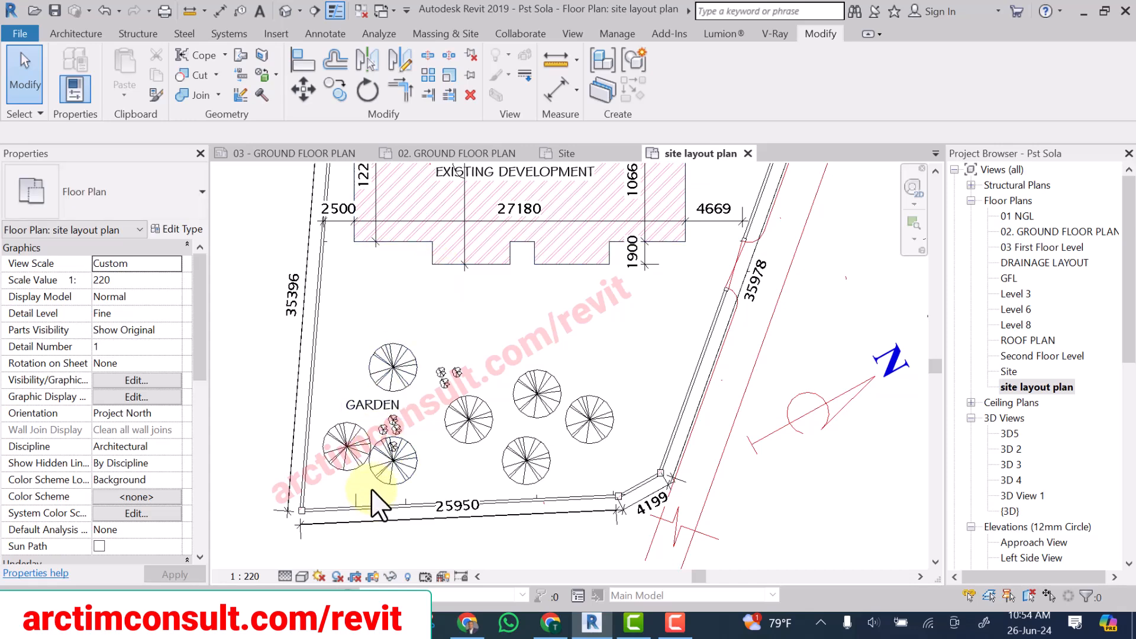
key("d")
key("i")
scroll(438, 265, "up", 3)
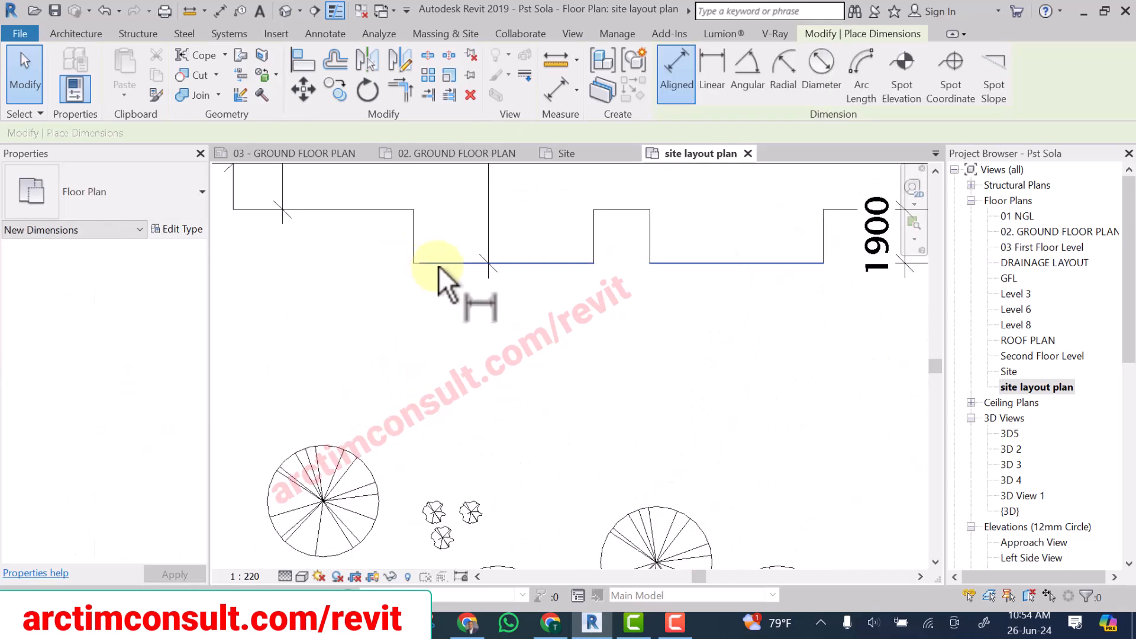
scroll(443, 260, "down", 4)
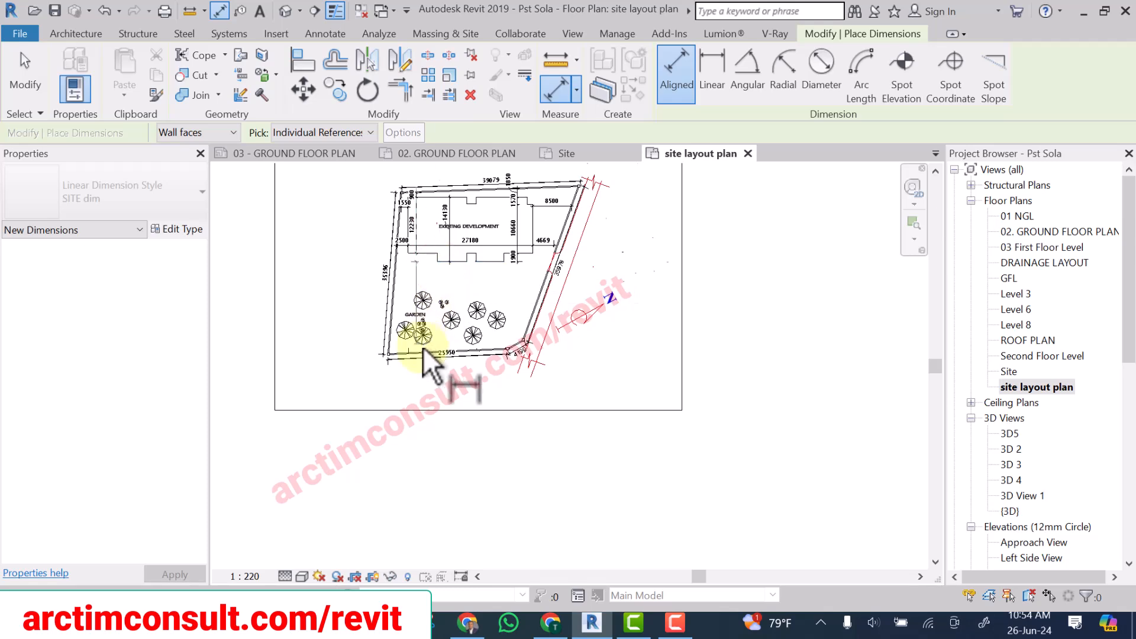
scroll(425, 346, "up", 3)
scroll(425, 347, "up", 2)
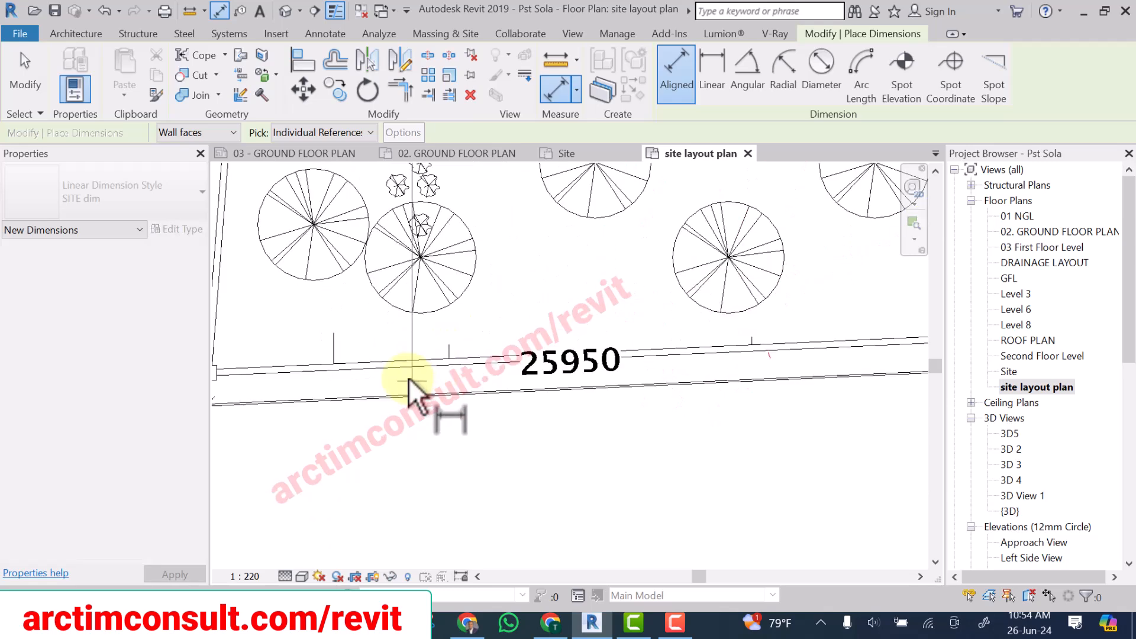
left_click(335, 361)
scroll(396, 388, "down", 4)
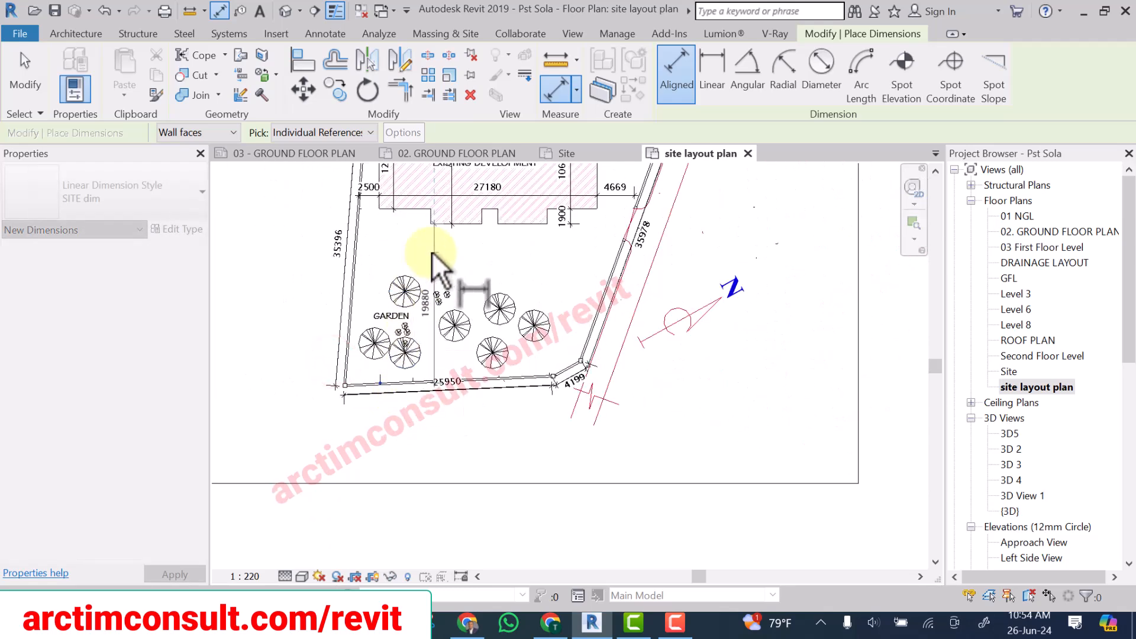
scroll(429, 250, "up", 2)
left_click(428, 249)
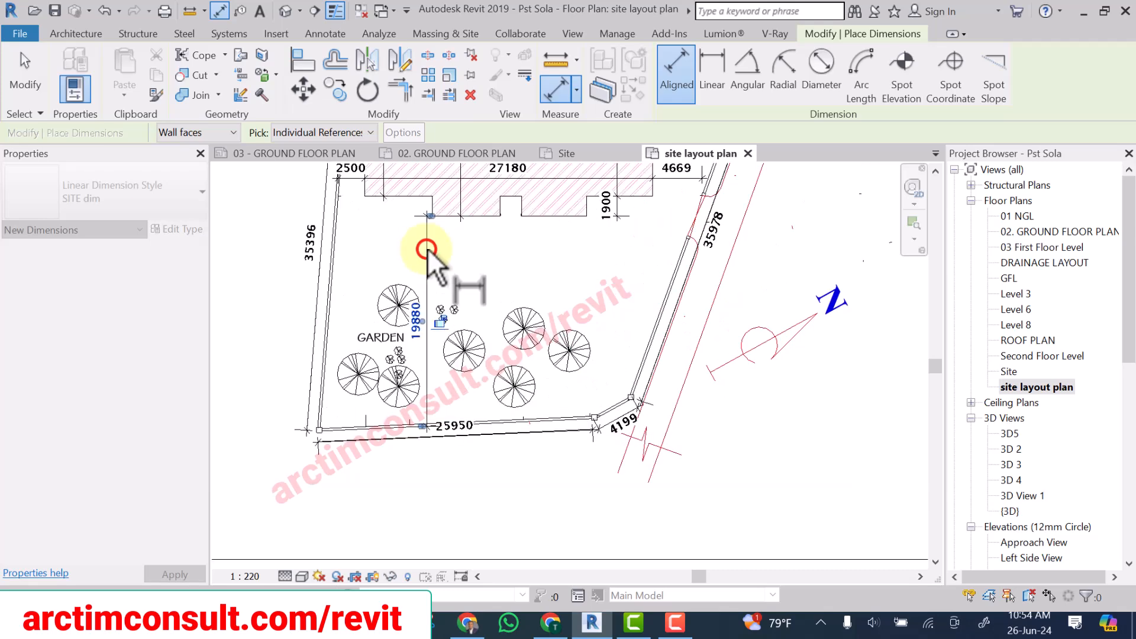
Dimension the setback from the development's lowest edge to the lower fence's right detail line, placing it among the right-hand trees.
scroll(500, 413, "up", 2)
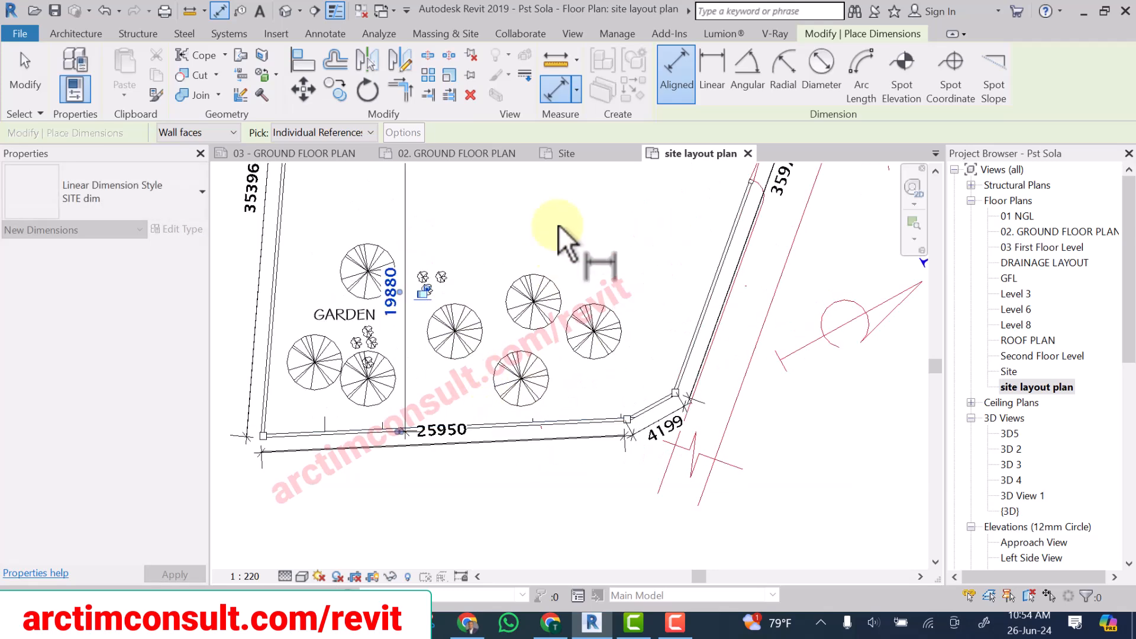
scroll(551, 267, "down", 3)
scroll(556, 229, "up", 2)
left_click(555, 229)
scroll(533, 379, "up", 5)
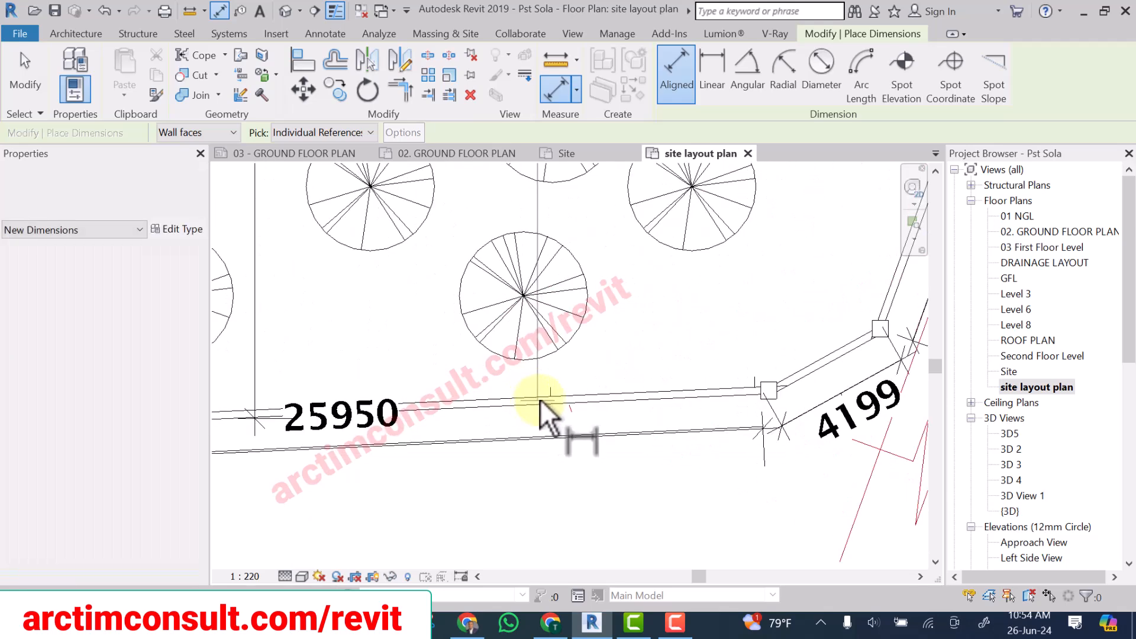
left_click(549, 396)
scroll(545, 396, "down", 6)
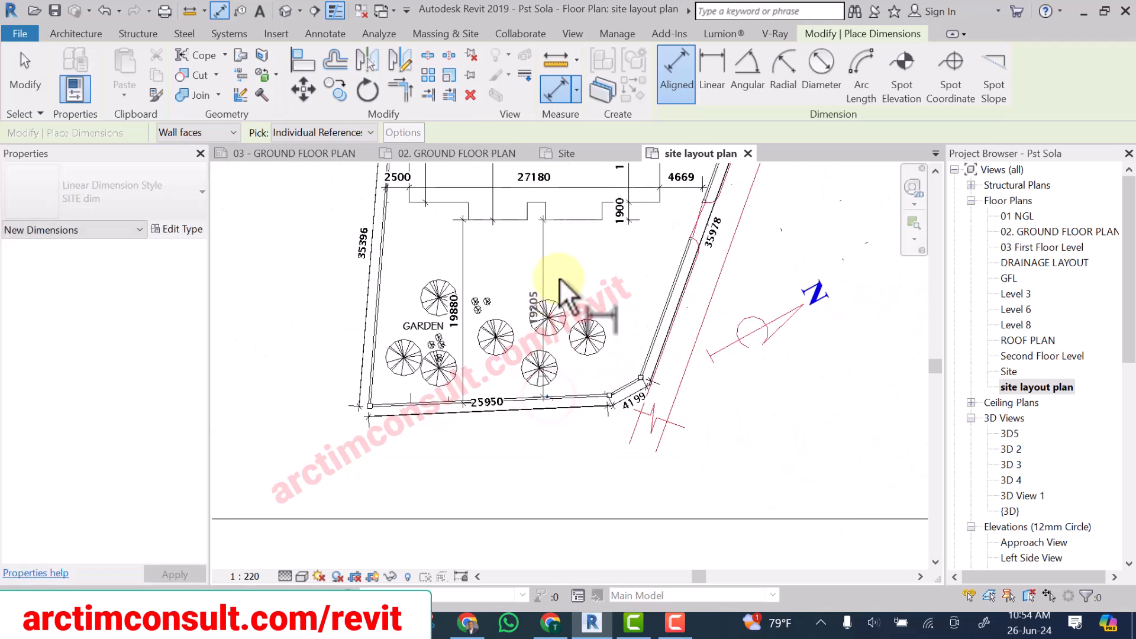
scroll(562, 284, "up", 3)
left_click(556, 295)
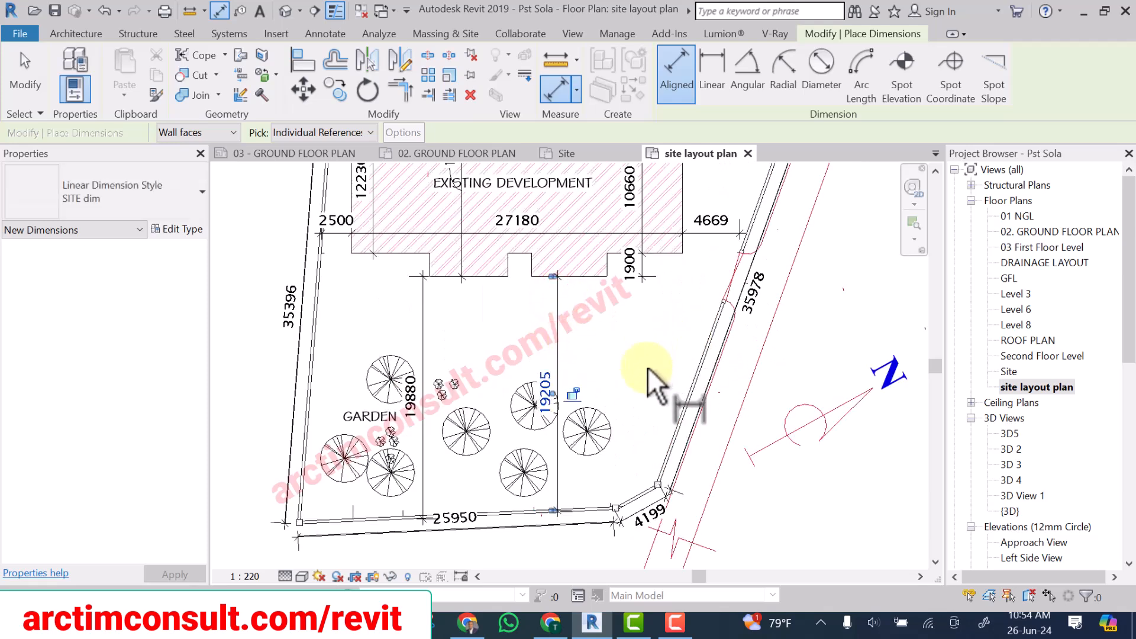
scroll(644, 336, "down", 2)
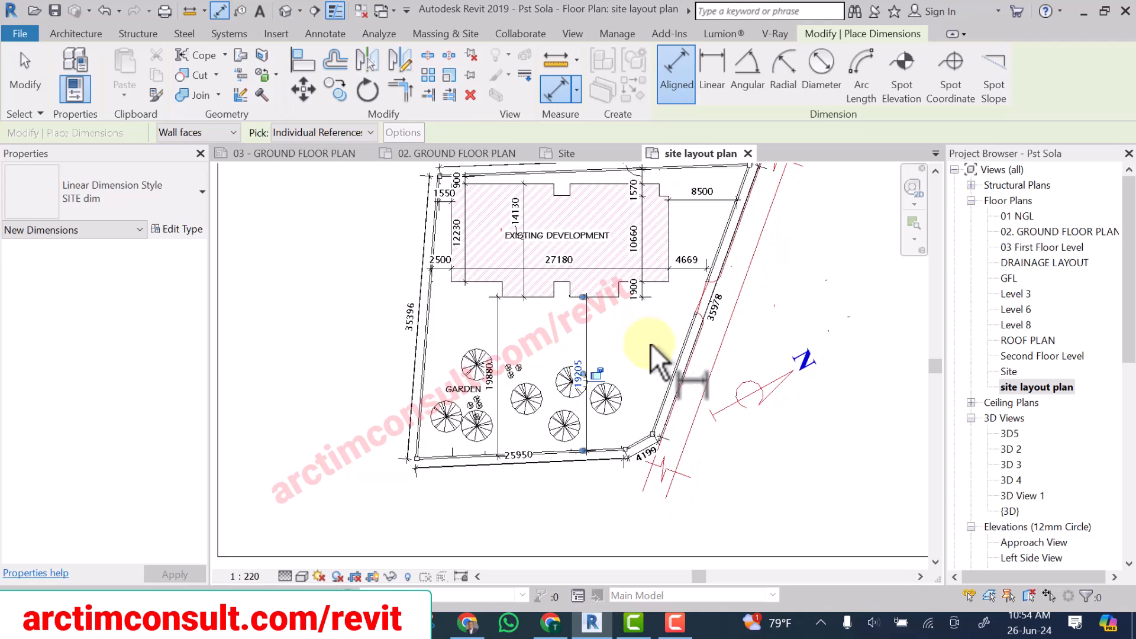
key("Escape")
key("Escape")
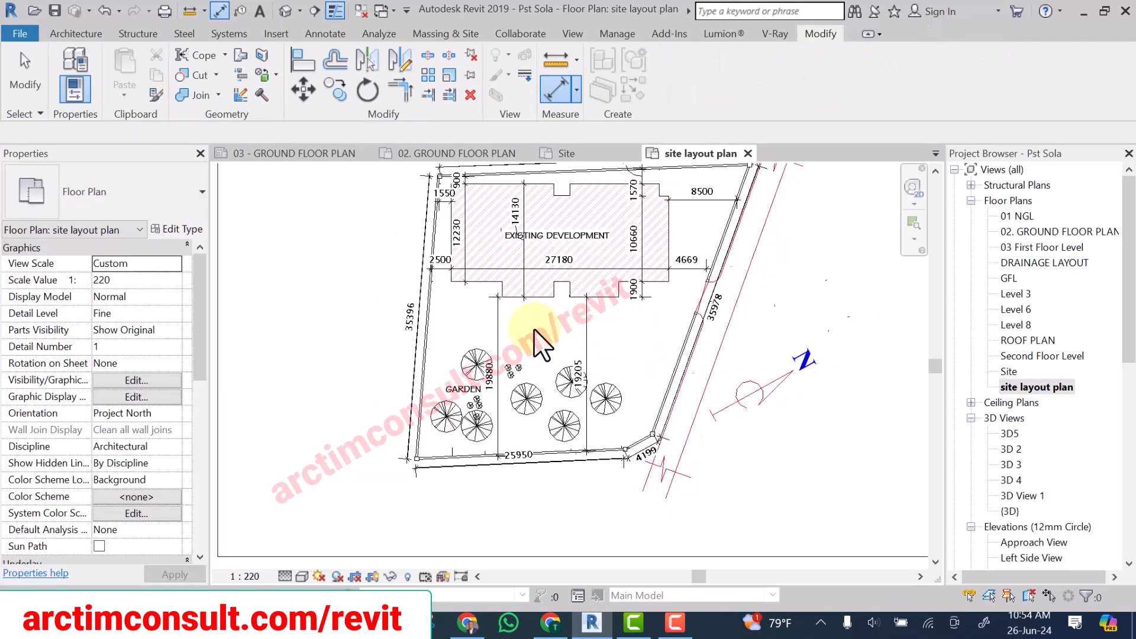
Review the dimensions around the plot, the development and the right-hand fence for completeness and legibility.
scroll(535, 331, "down", 2)
scroll(724, 323, "up", 4)
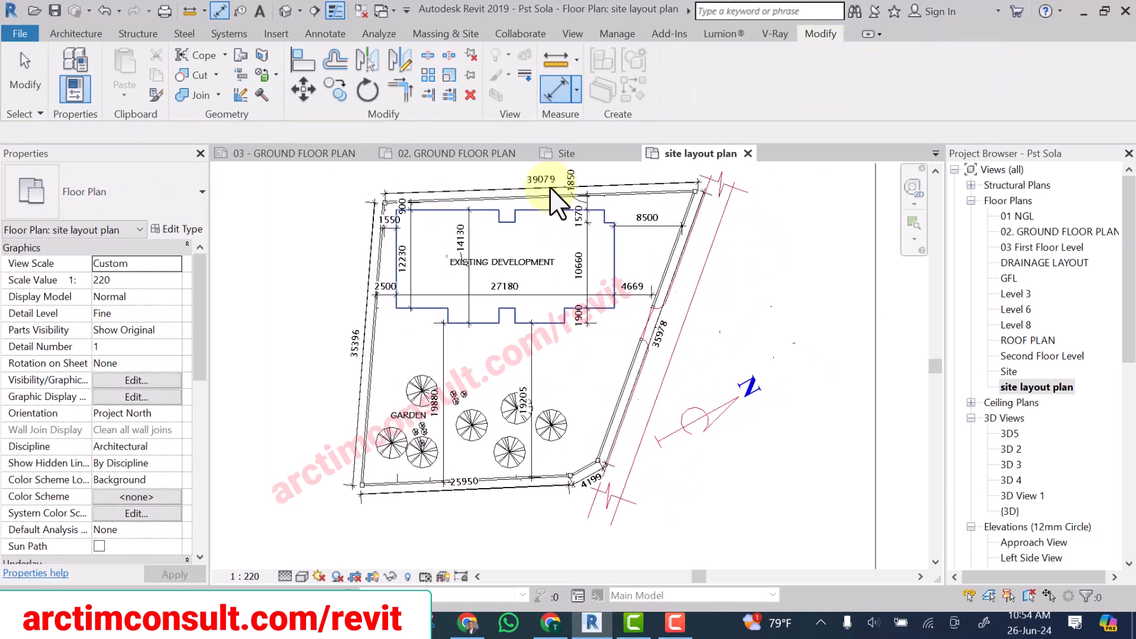
scroll(592, 349, "down", 3)
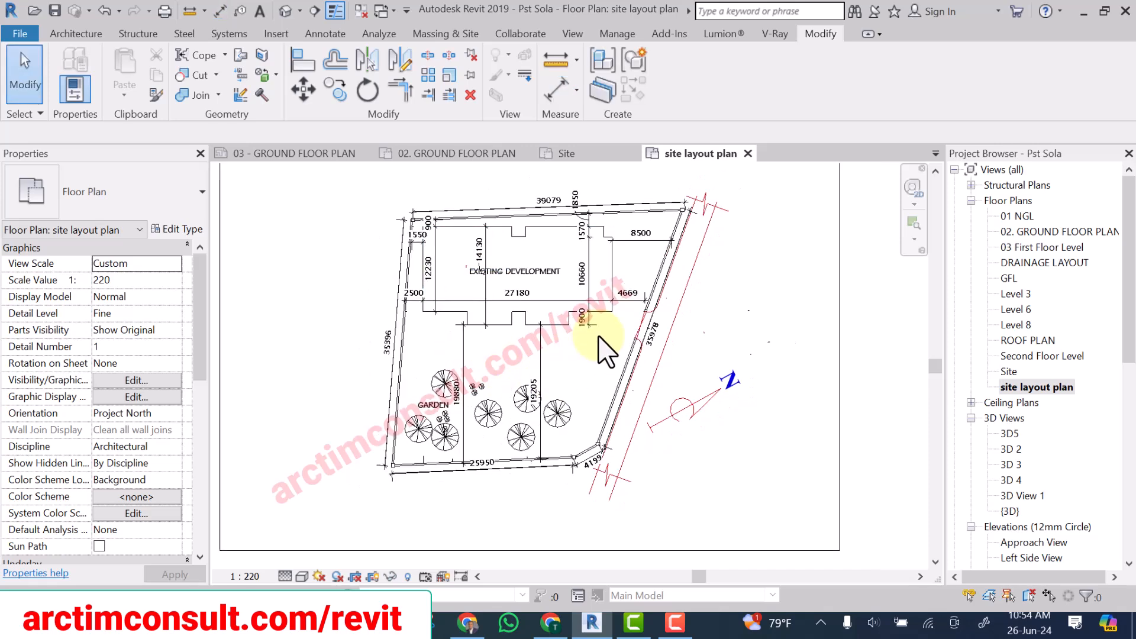
middle_click_drag(686, 406, 622, 427)
scroll(620, 426, "up", 2)
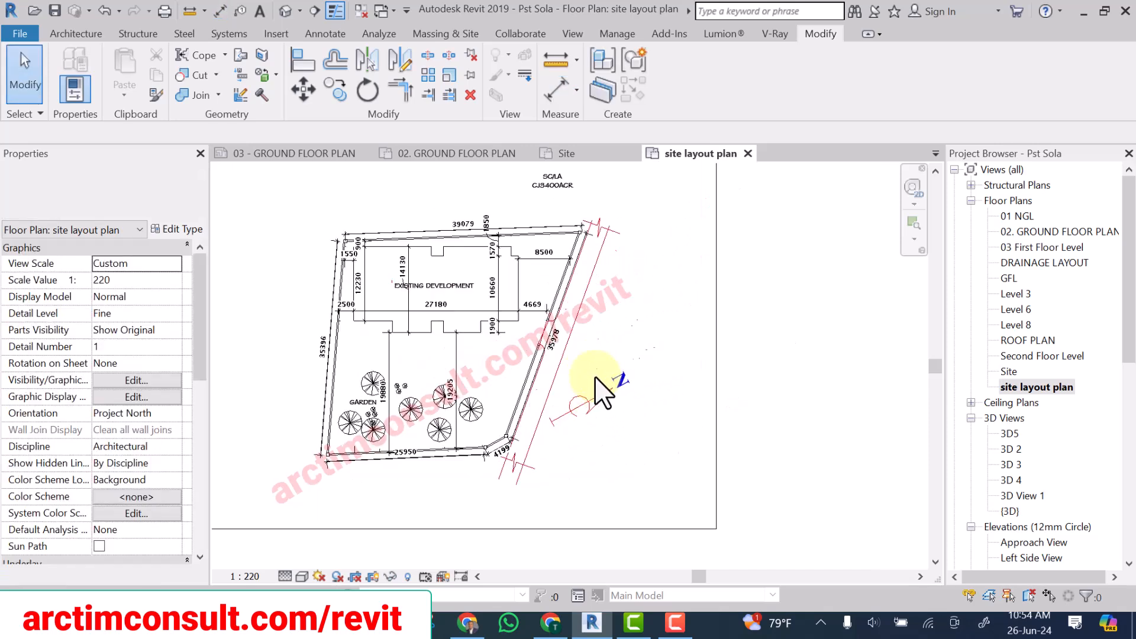
scroll(550, 337, "up", 4)
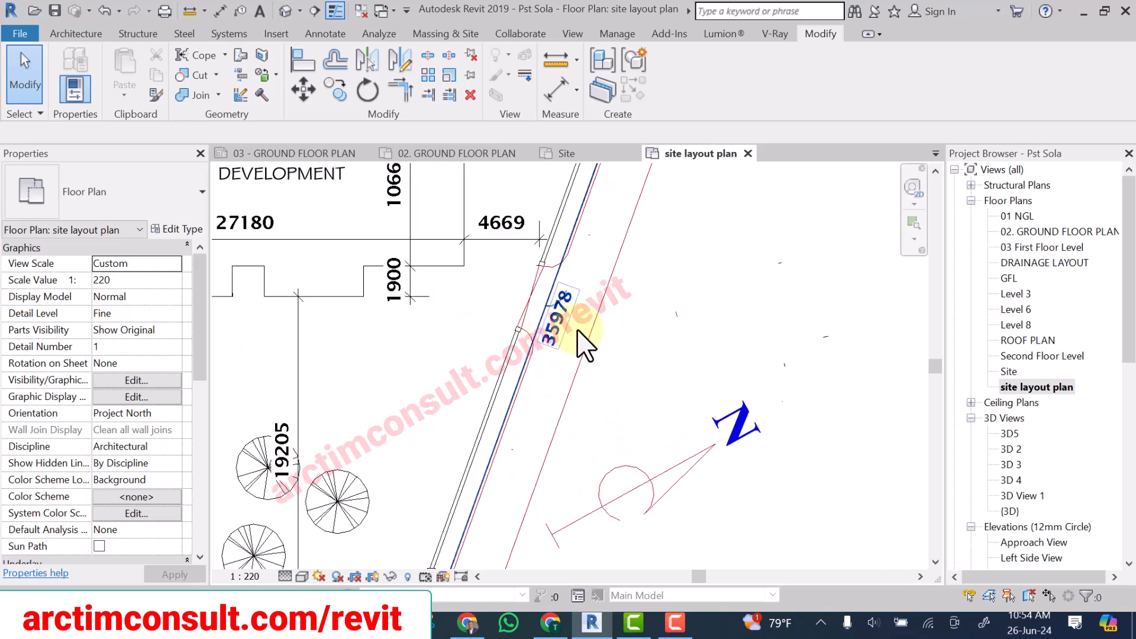
scroll(695, 316, "down", 4)
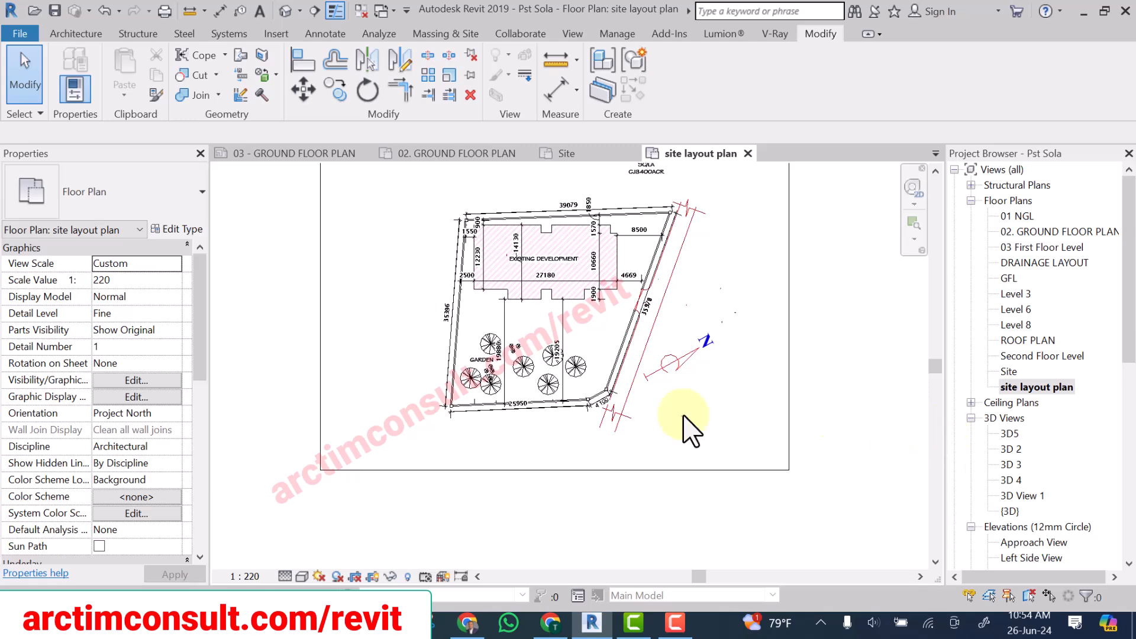
Move the 19880 setback dimension right, into line with the development's full-height dimension above it.
scroll(654, 314, "up", 3)
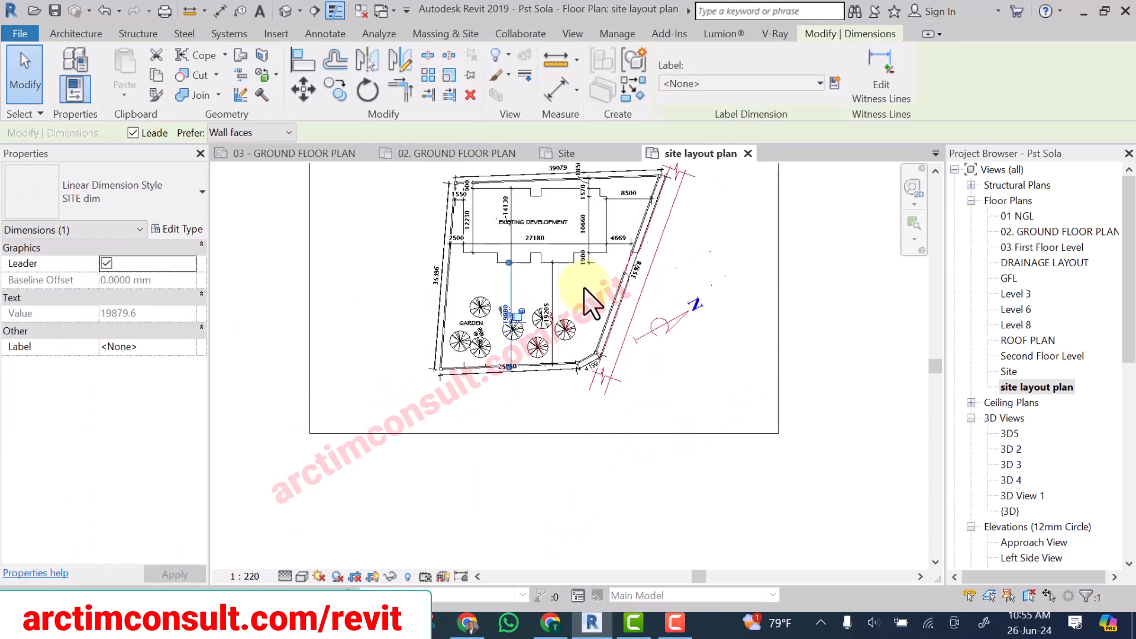
scroll(507, 292, "up", 4)
scroll(507, 292, "down", 4)
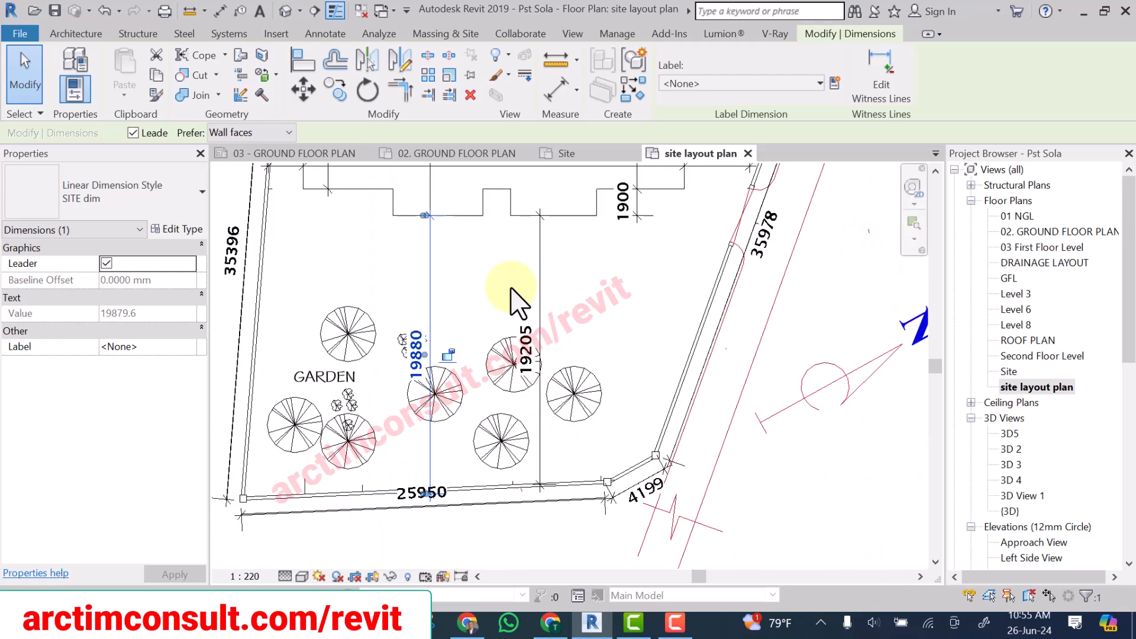
scroll(555, 308, "up", 3)
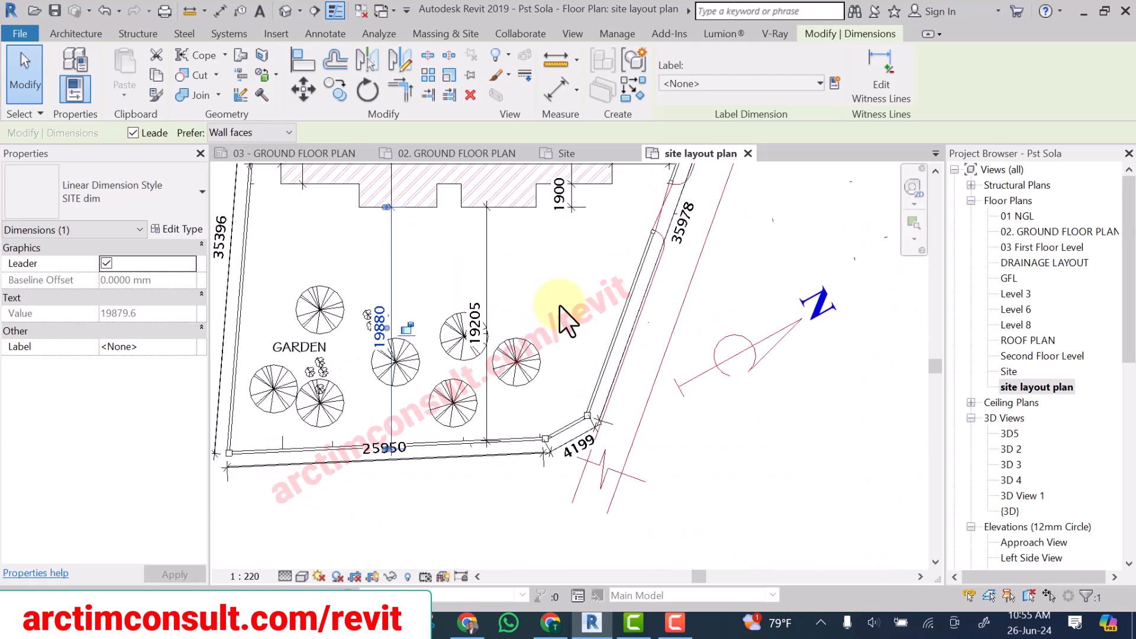
scroll(503, 290, "up", 2)
scroll(568, 431, "down", 4)
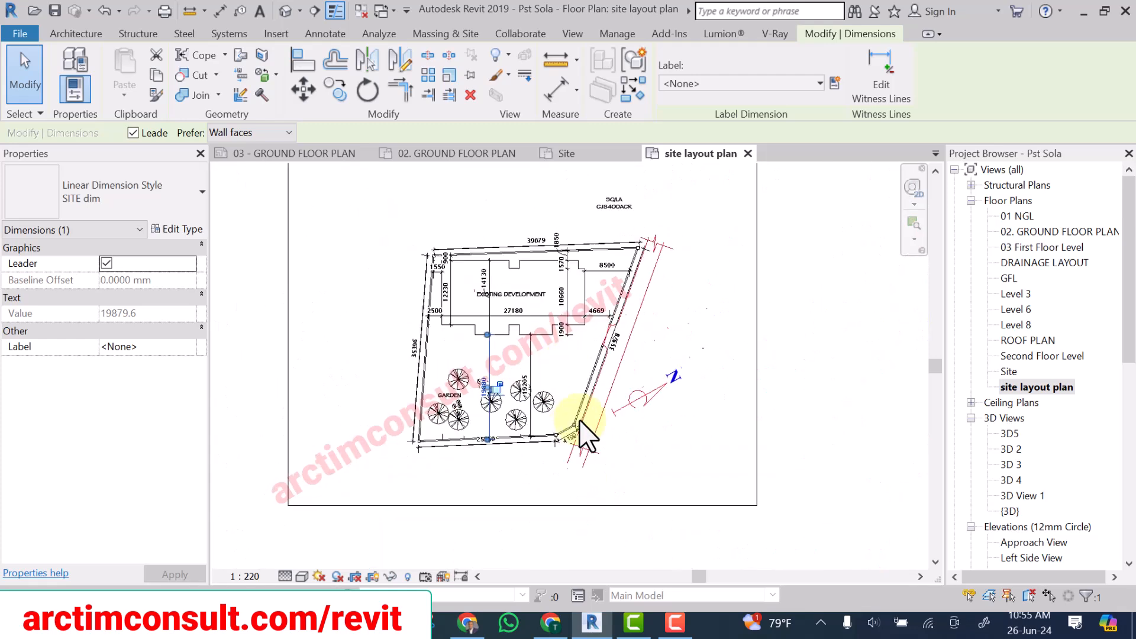